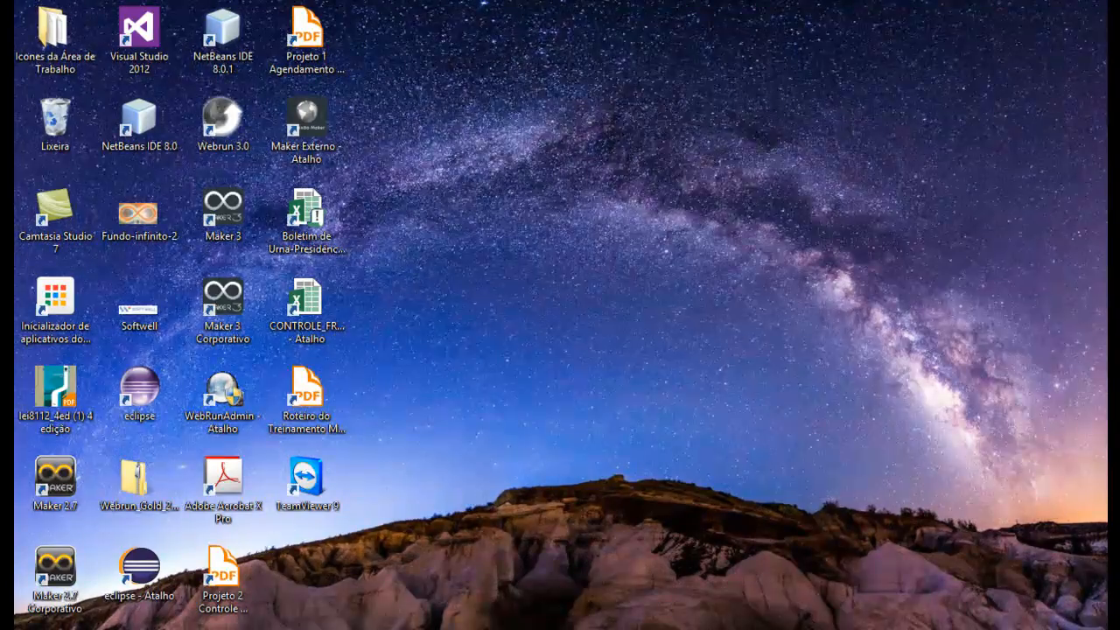
Step: Open Word 2013 and create a blank document
key(super)
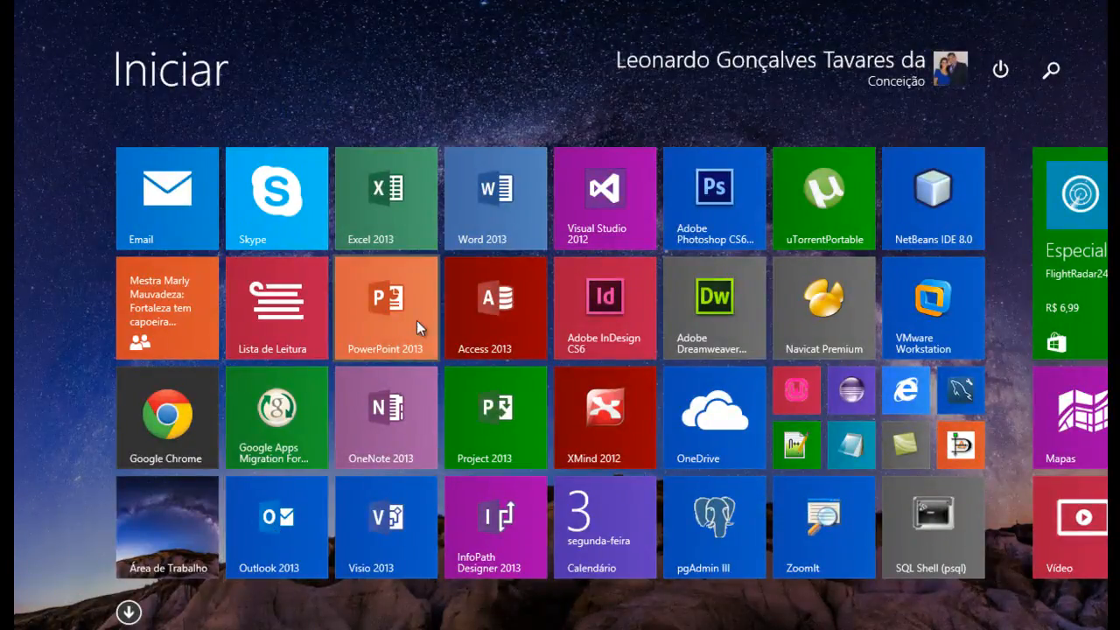
click(495, 202)
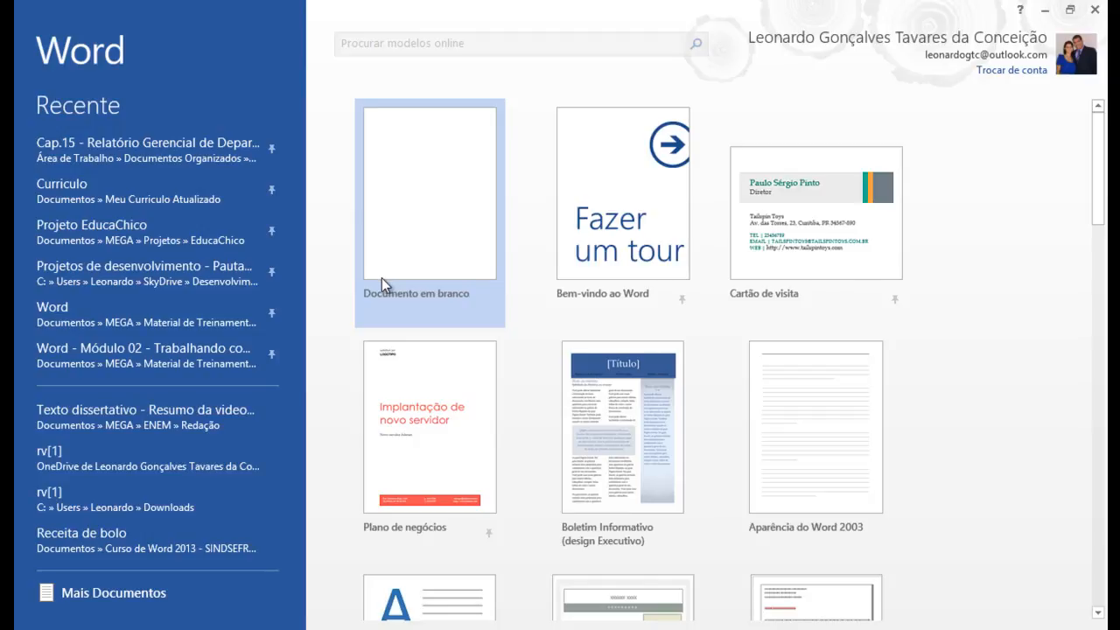
click(442, 216)
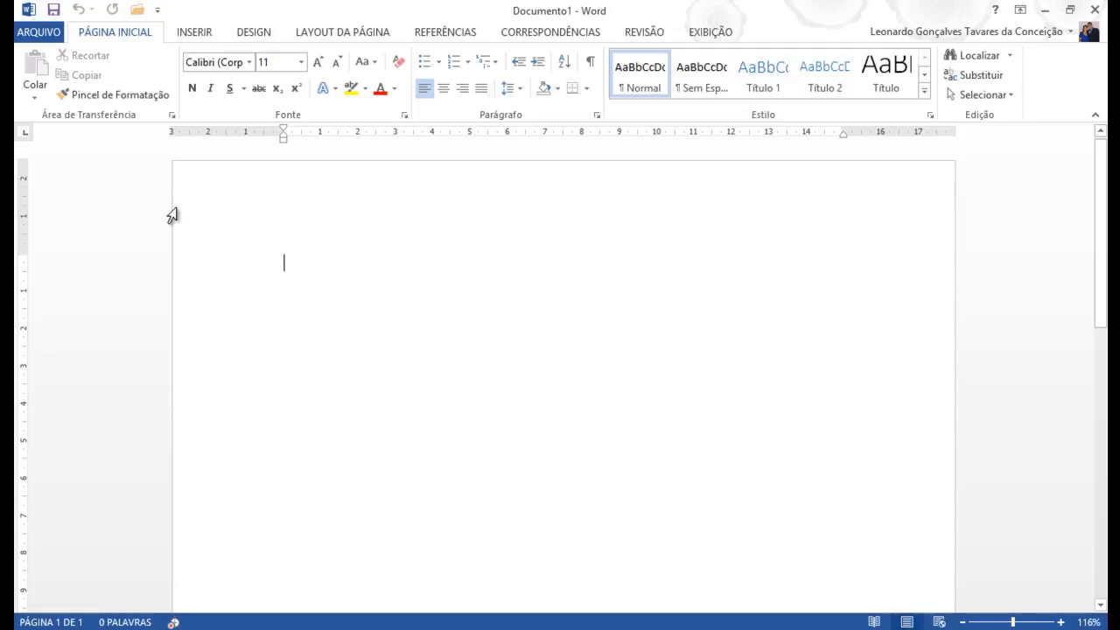
Step: Create a second blank document, then close it to return to the first one
click(43, 35)
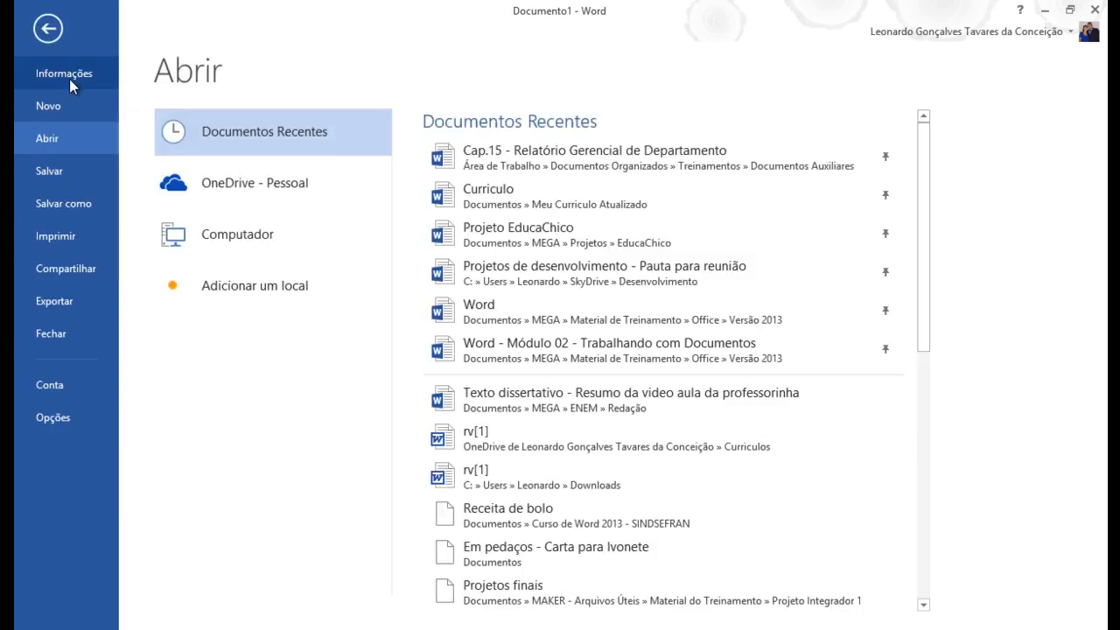
click(66, 118)
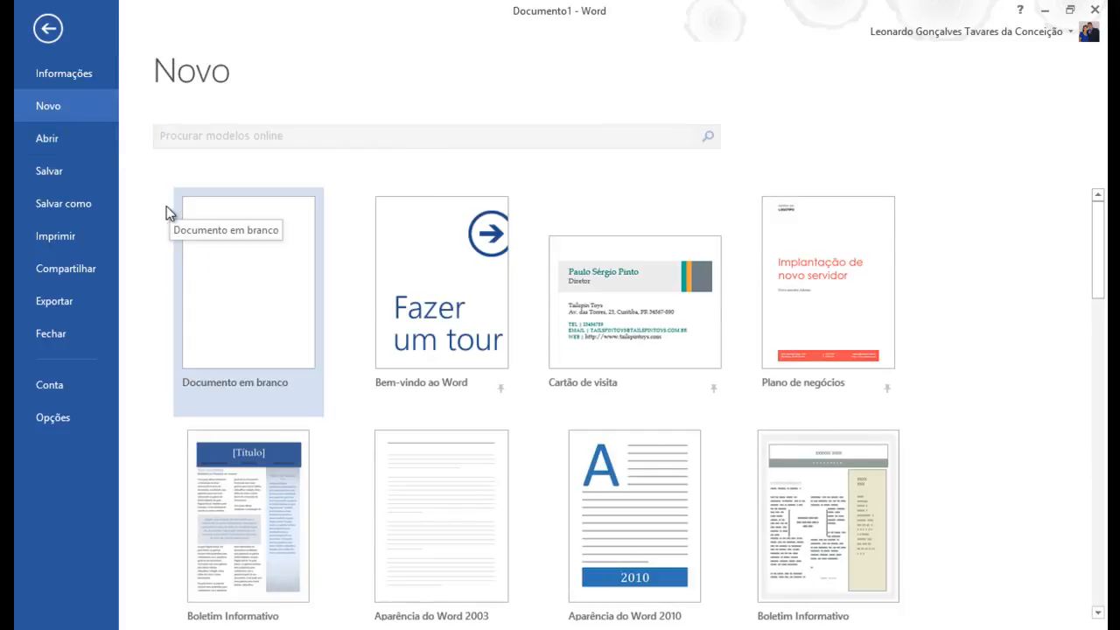
click(228, 248)
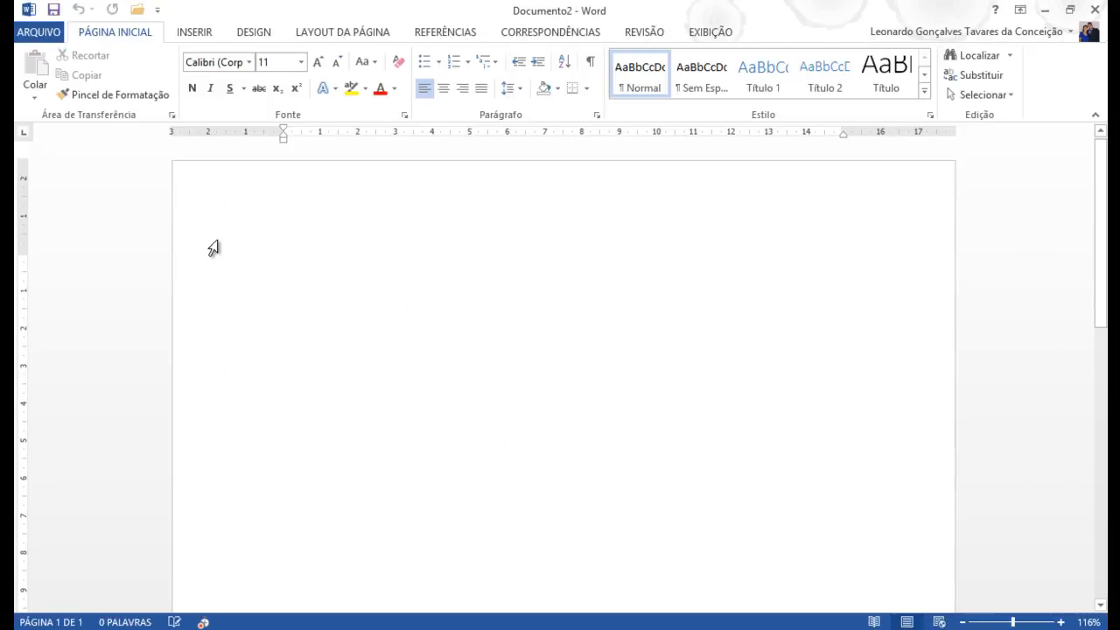
click(1094, 10)
Step: Fill the blank document with six paragraphs of sample text using the =rand(6) function
text(=ra)
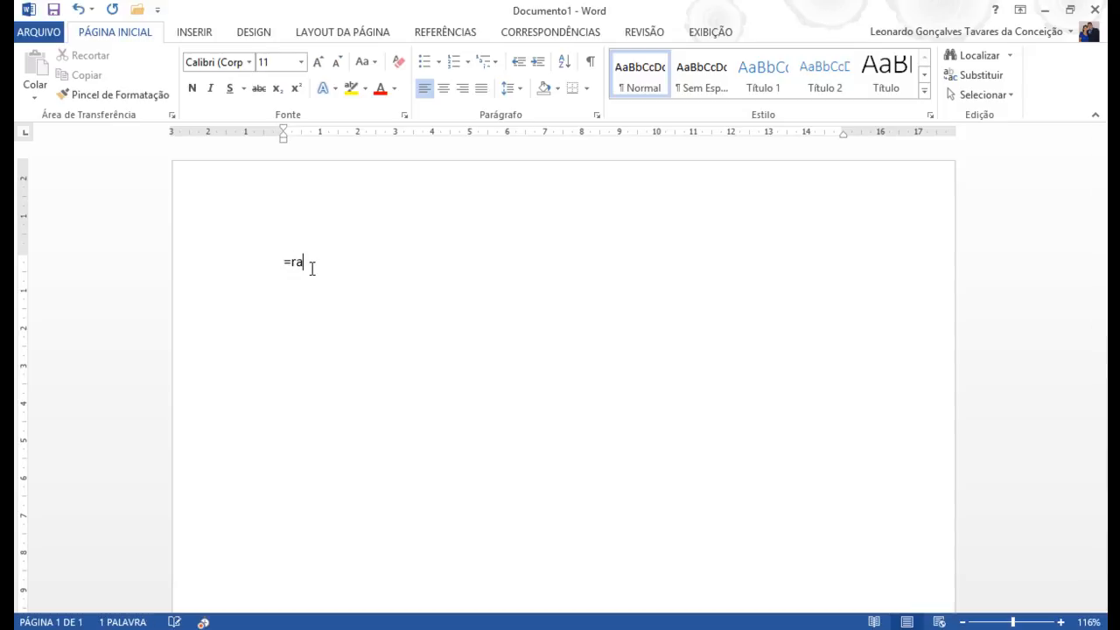
text(nd(6)
key(Return)
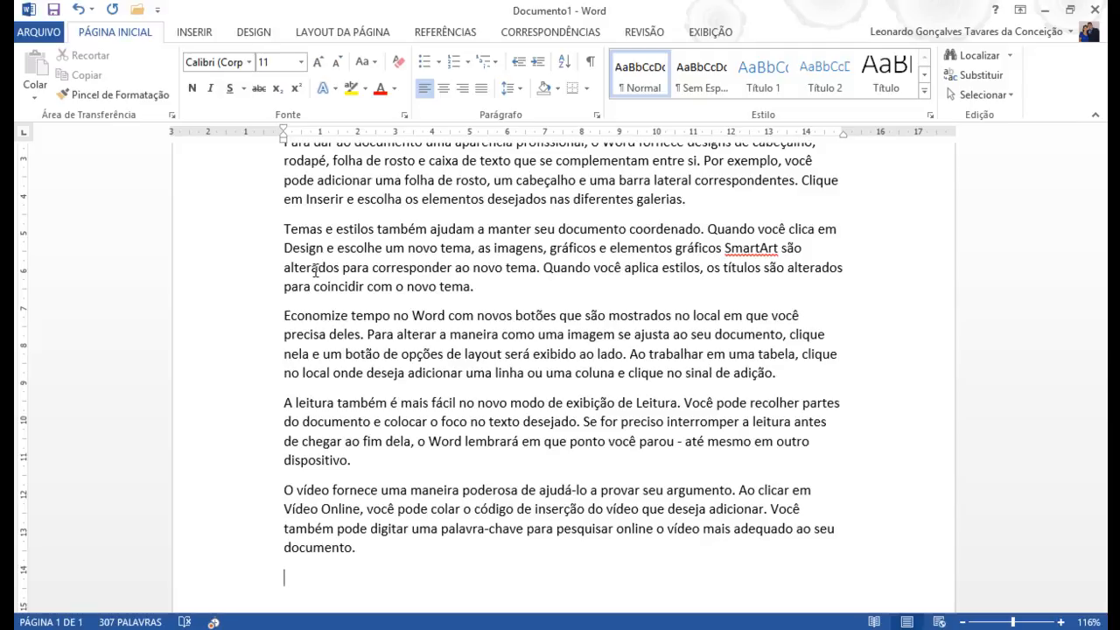
key(Return)
Step: Add the title line "Como formatar parágrafos" above the first paragraph of the sample text
key(ctrl+Home)
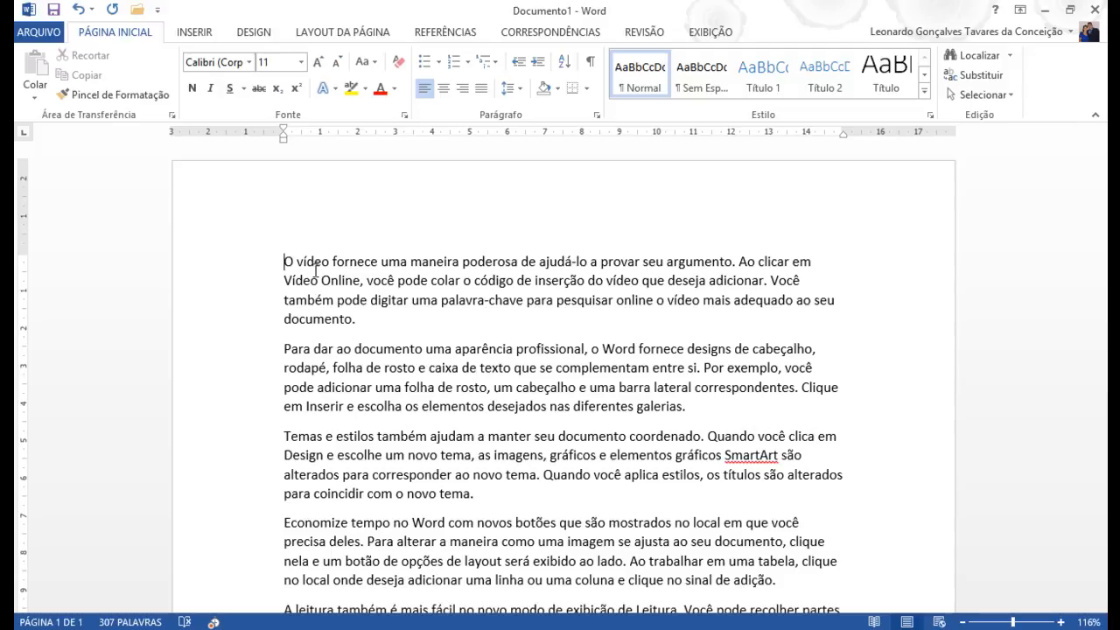
key(Return)
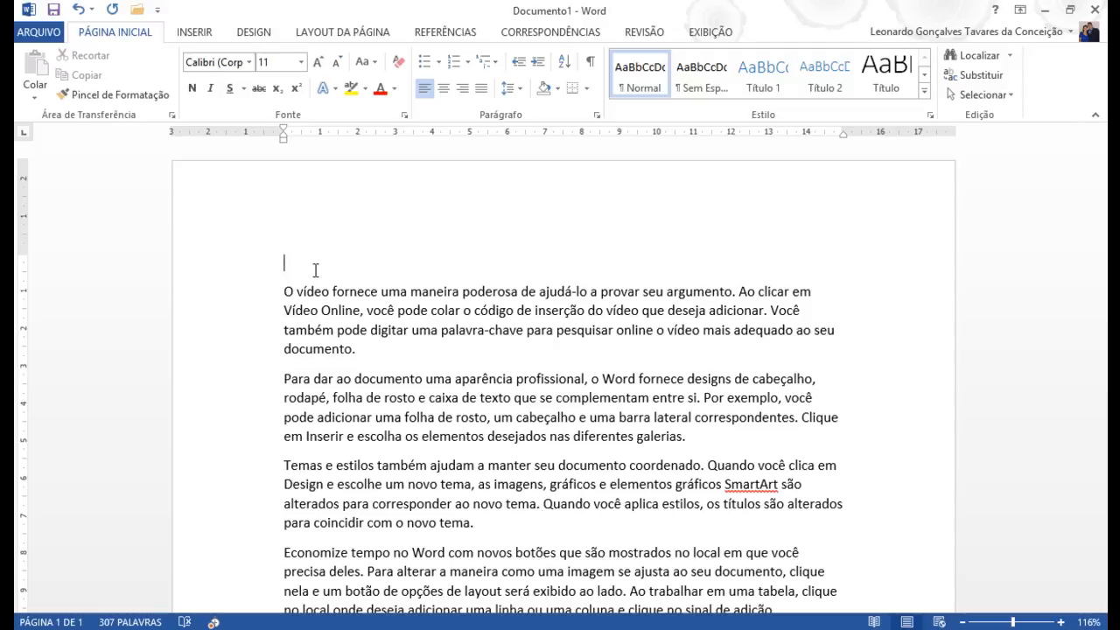
click(1061, 623)
click(1061, 623)
click(1061, 623)
click(1061, 623)
click(1061, 623)
click(1061, 622)
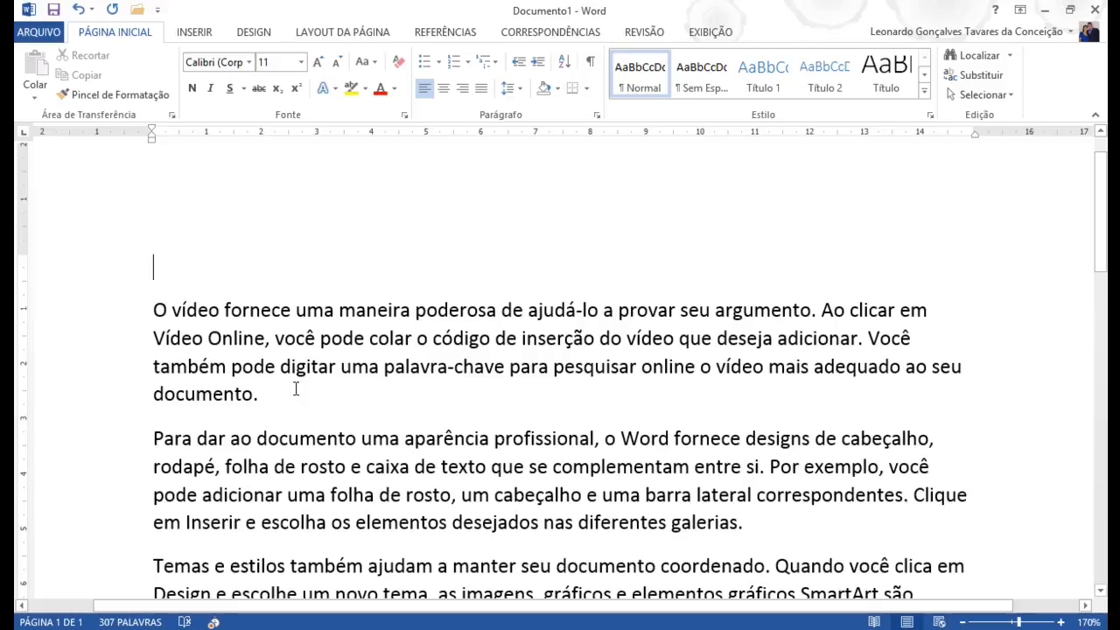
text(Como formatar oará)
text(raf)
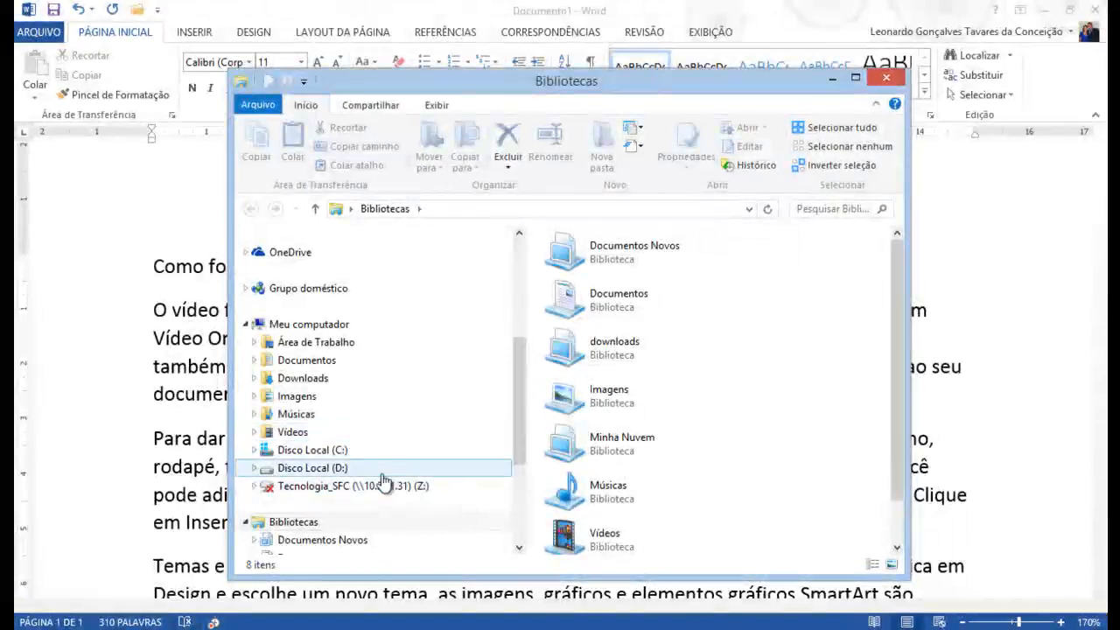
Step: In File Explorer, launch the ZoomIt application from the util\ZoomIt folder on drive C: and close the folder window
click(329, 453)
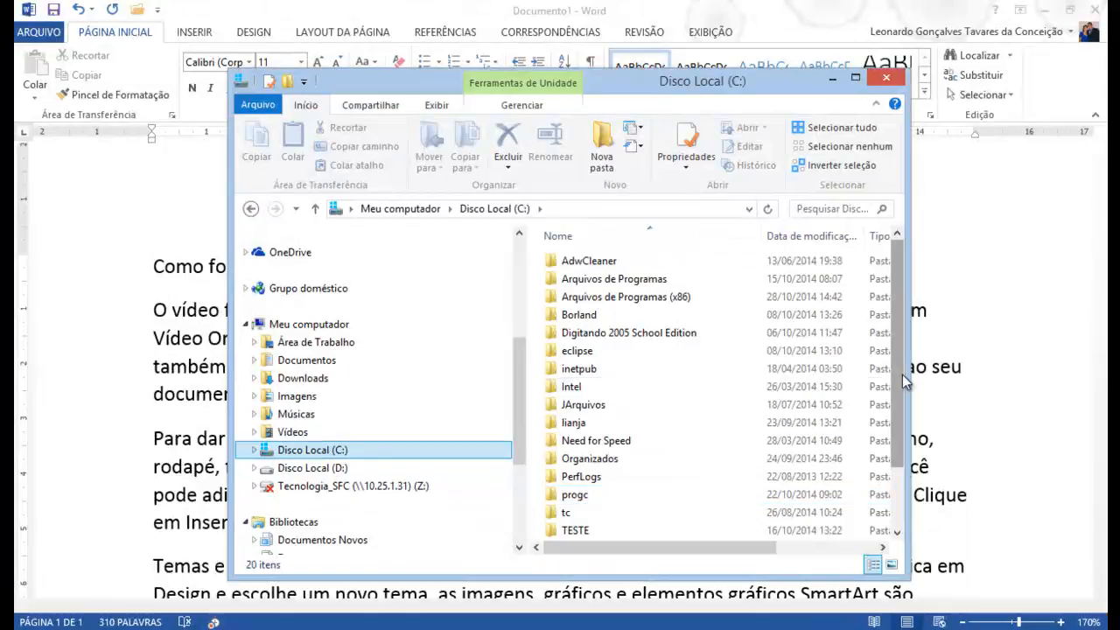
scroll(889, 461, down, 2)
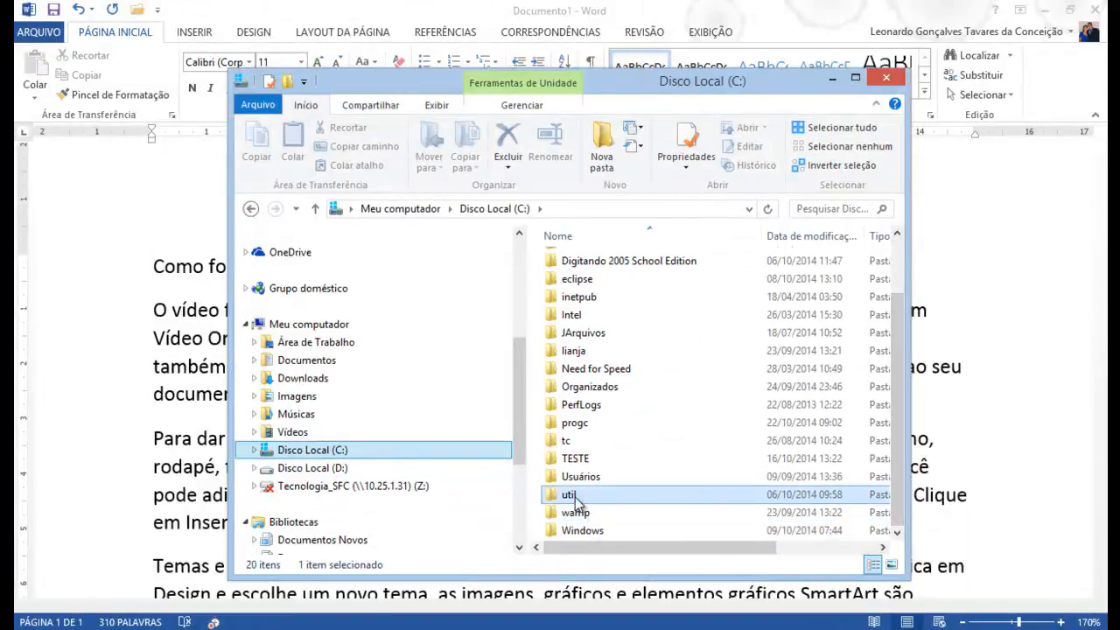
double_click(573, 494)
double_click(577, 278)
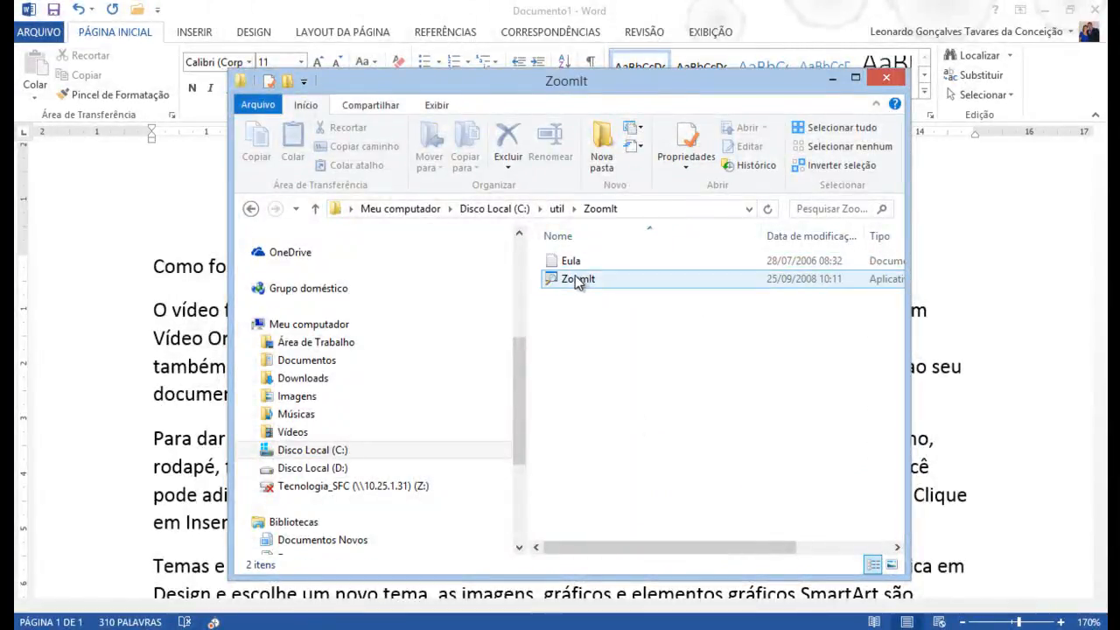
double_click(577, 278)
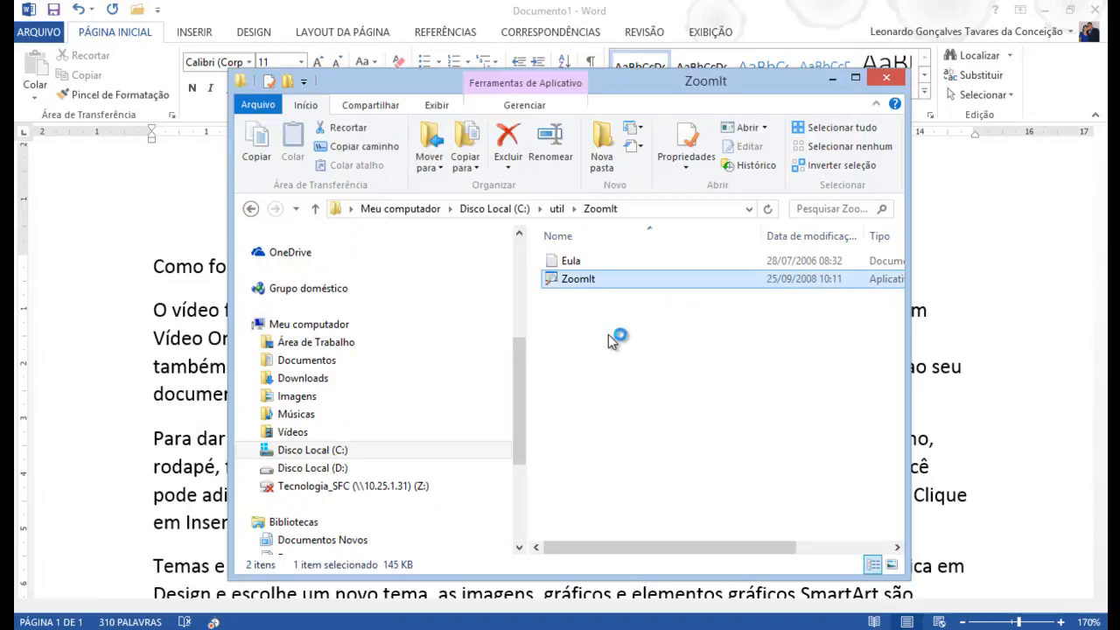
click(886, 77)
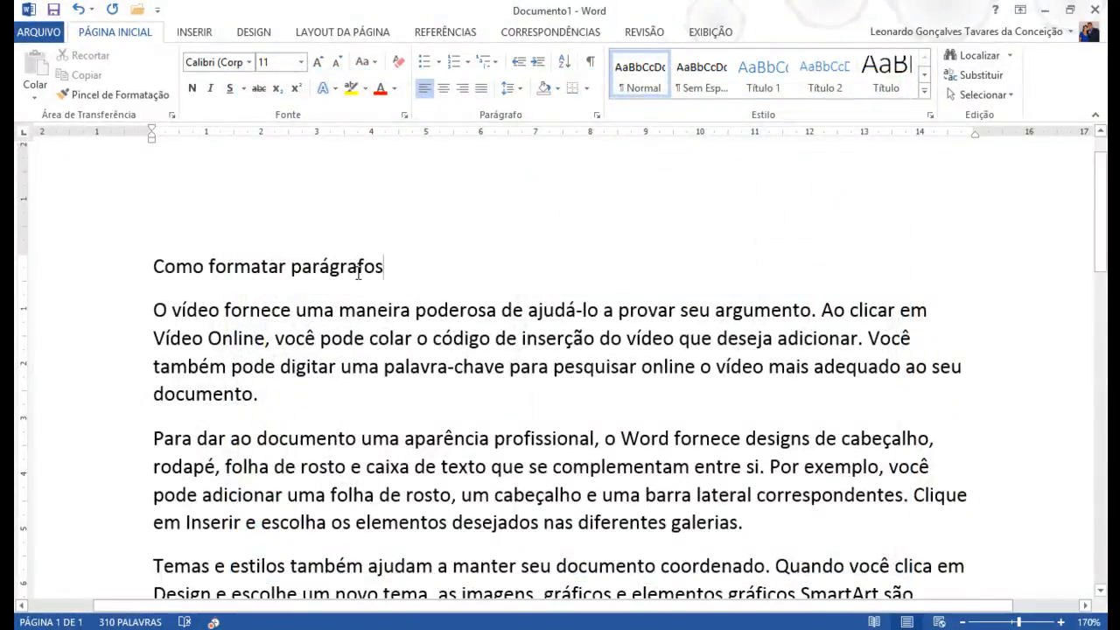
Step: Magnify the screen with ZoomIt and outline the Parágrafo group, its name and the alignment options in red
key(ctrl+1)
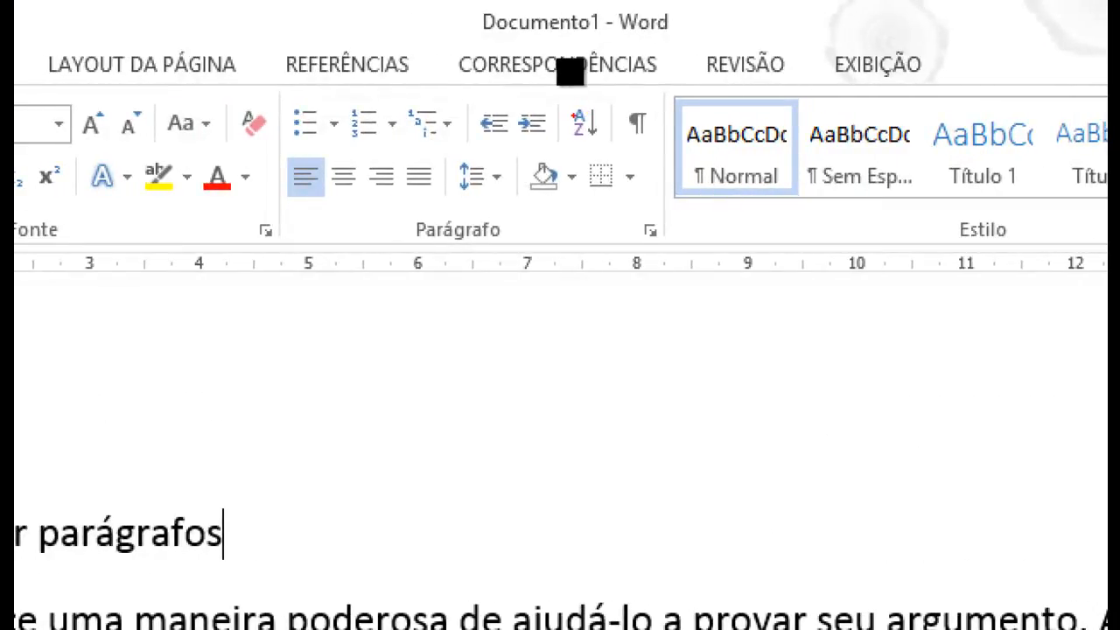
mouse_move(275, 243)
mouse_down()
mouse_move(644, 254)
mouse_move(658, 235)
mouse_move(671, 100)
mouse_move(624, 80)
mouse_move(289, 83)
mouse_move(276, 99)
mouse_move(278, 236)
mouse_up()
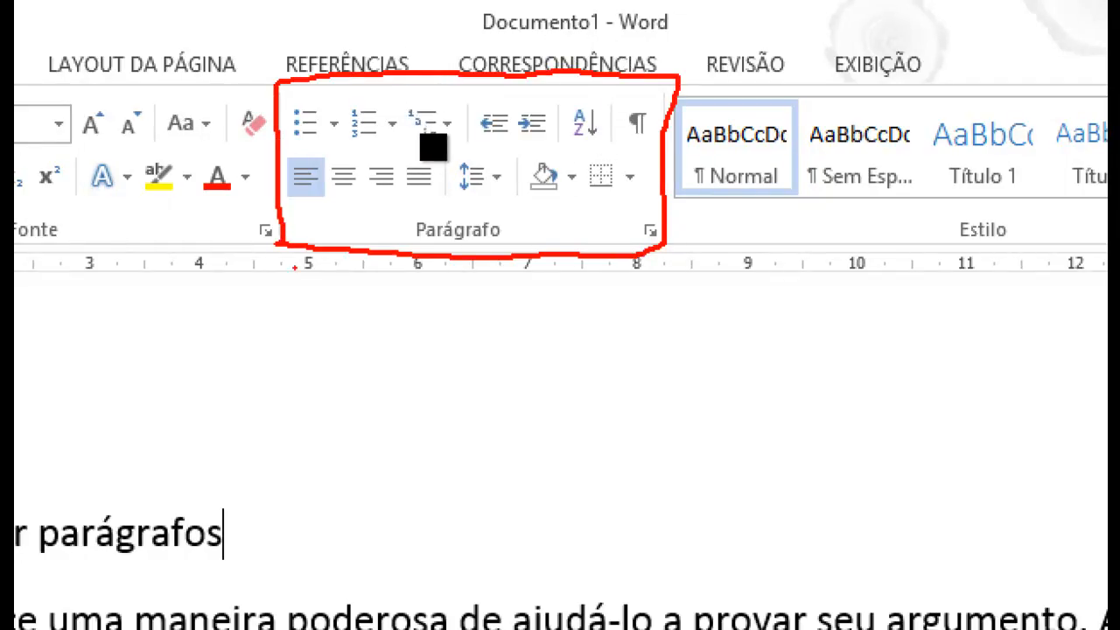
mouse_move(396, 220)
mouse_down()
mouse_move(475, 250)
mouse_move(530, 229)
mouse_move(453, 210)
mouse_move(392, 214)
mouse_move(395, 229)
mouse_up()
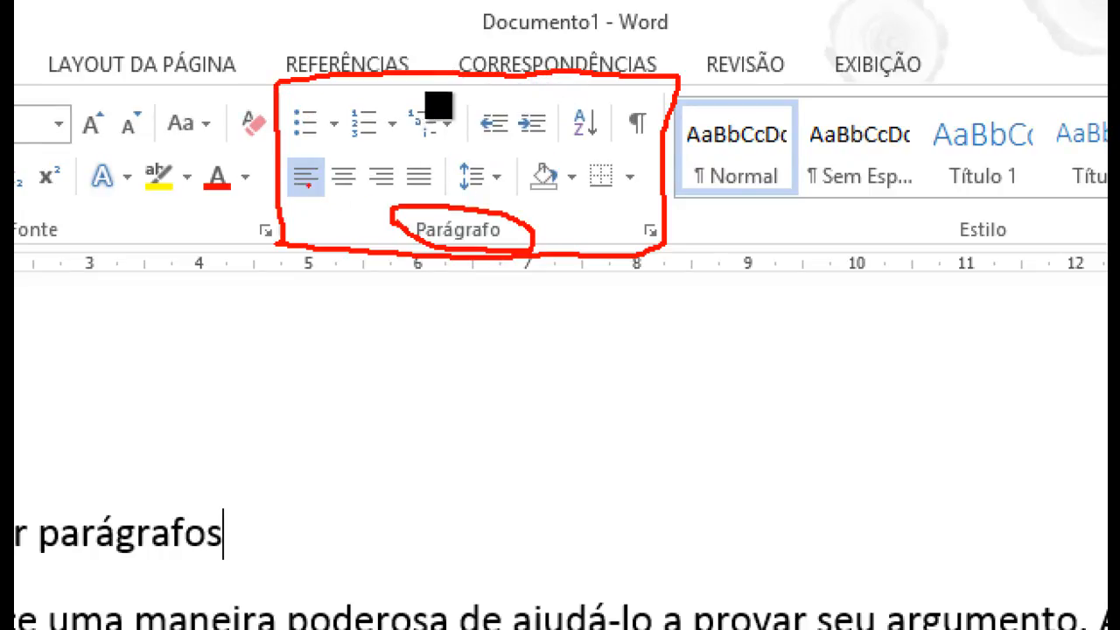
mouse_move(280, 155)
mouse_down()
mouse_move(438, 155)
mouse_move(446, 173)
mouse_move(445, 204)
mouse_move(281, 204)
mouse_up()
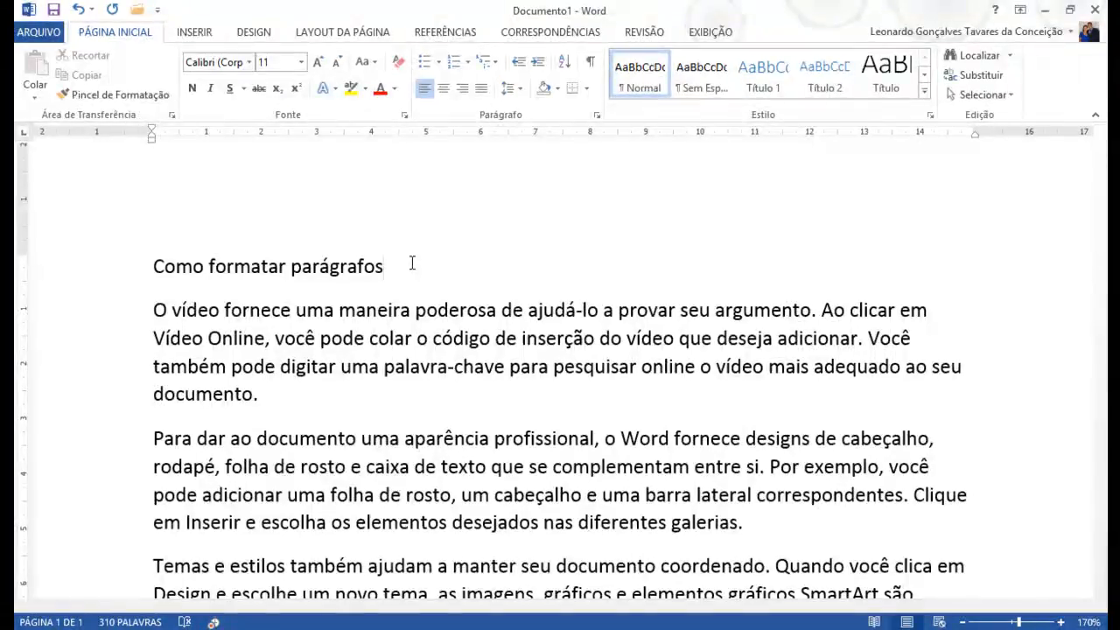
Step: Push the title toward the middle with leading spaces, remove them, and centre the title with paragraph alignment instead
click(157, 258)
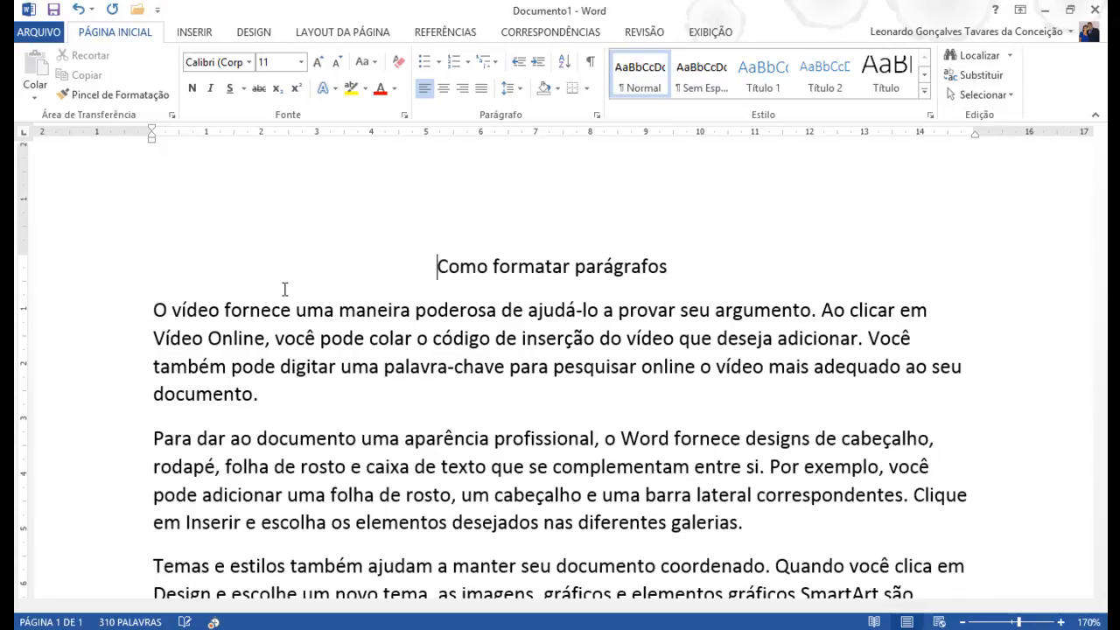
drag(436, 266, 123, 265)
key(BackSpace)
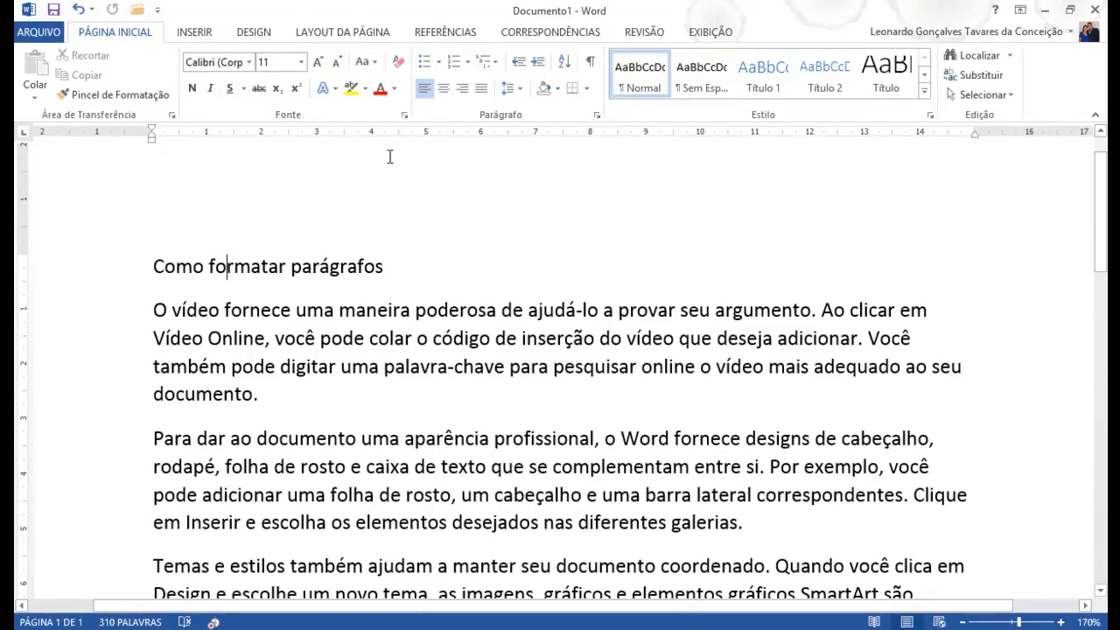
click(444, 89)
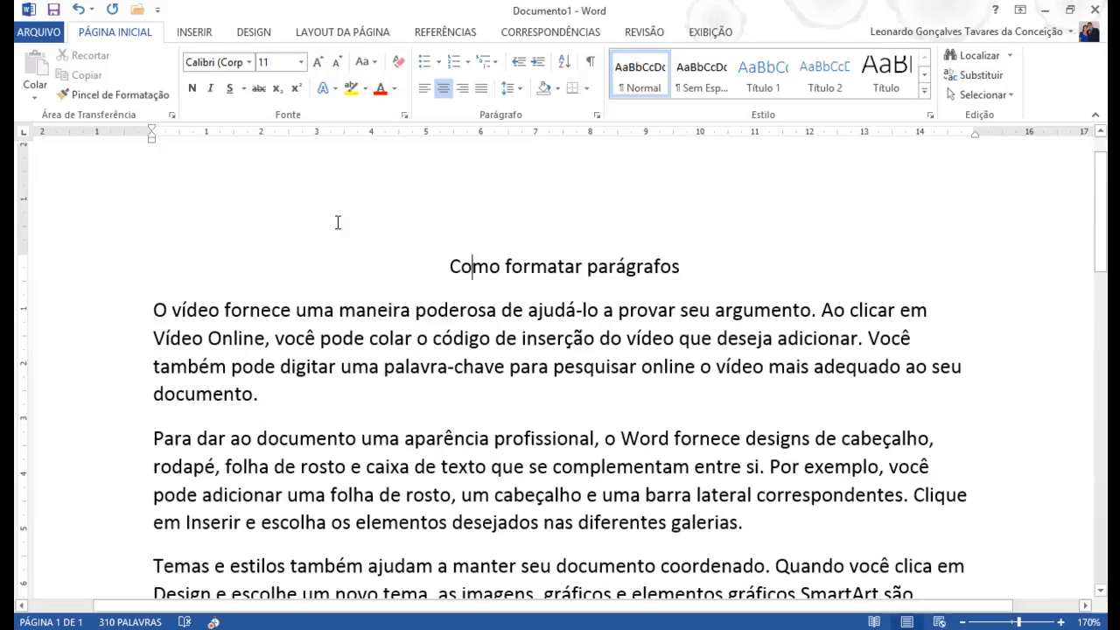
Step: Centre the first body paragraph and check it against the indent markers on the ruler
triple_click(213, 322)
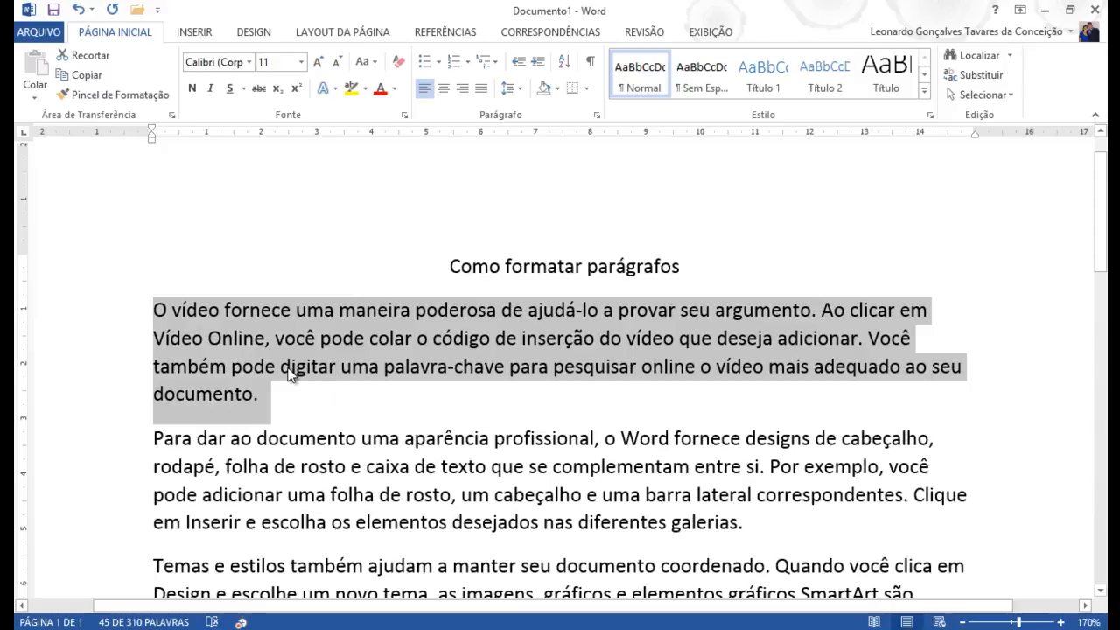
click(291, 370)
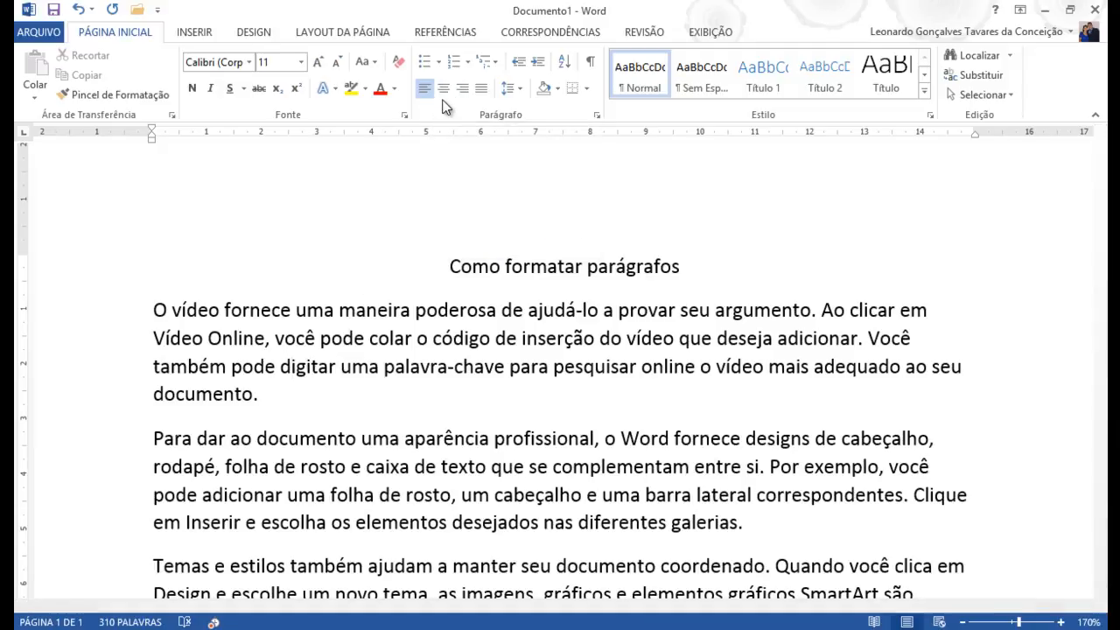
click(444, 98)
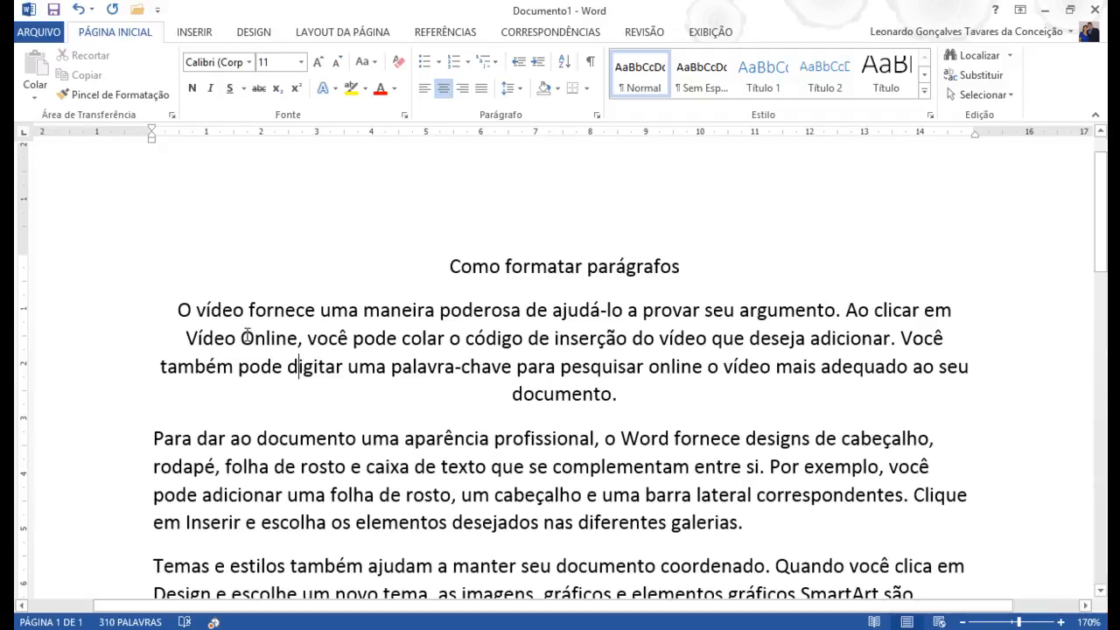
click(150, 141)
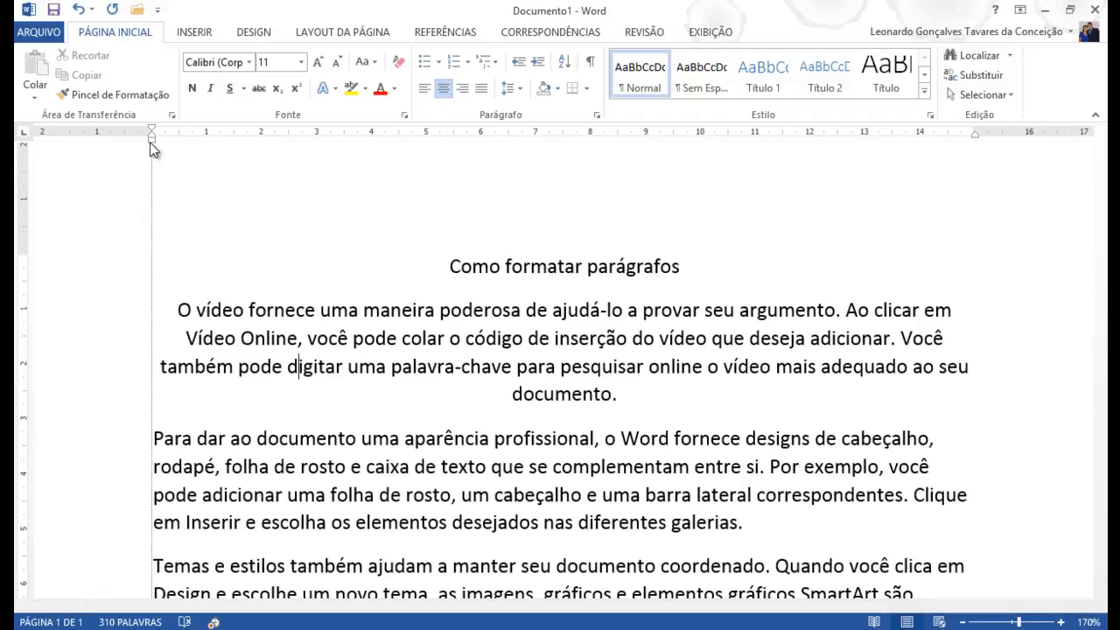
click(975, 137)
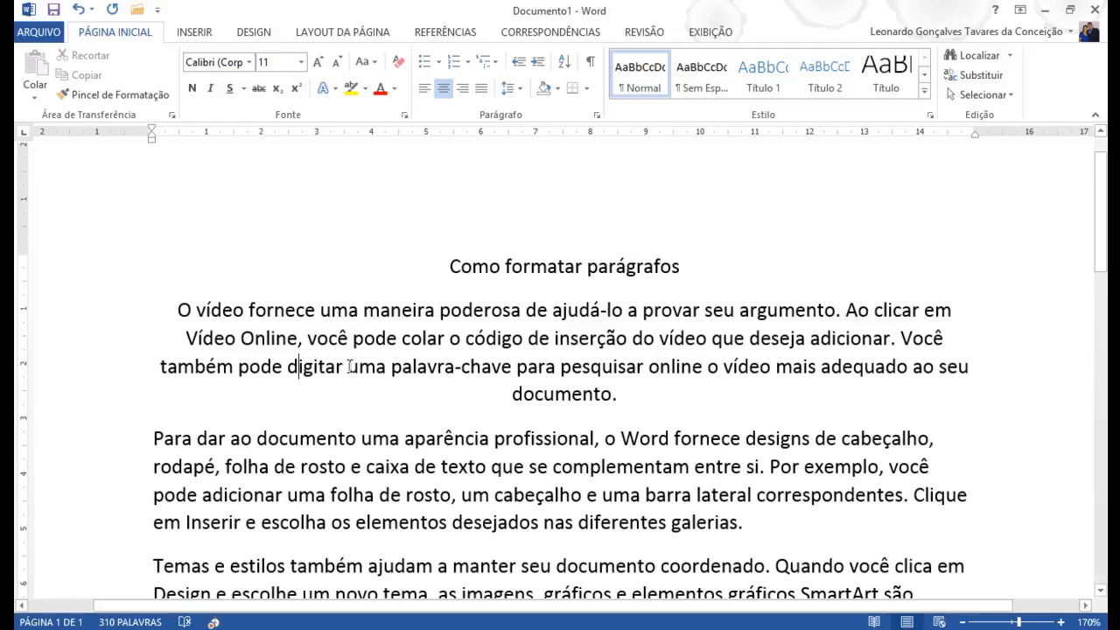
drag(150, 144, 151, 149)
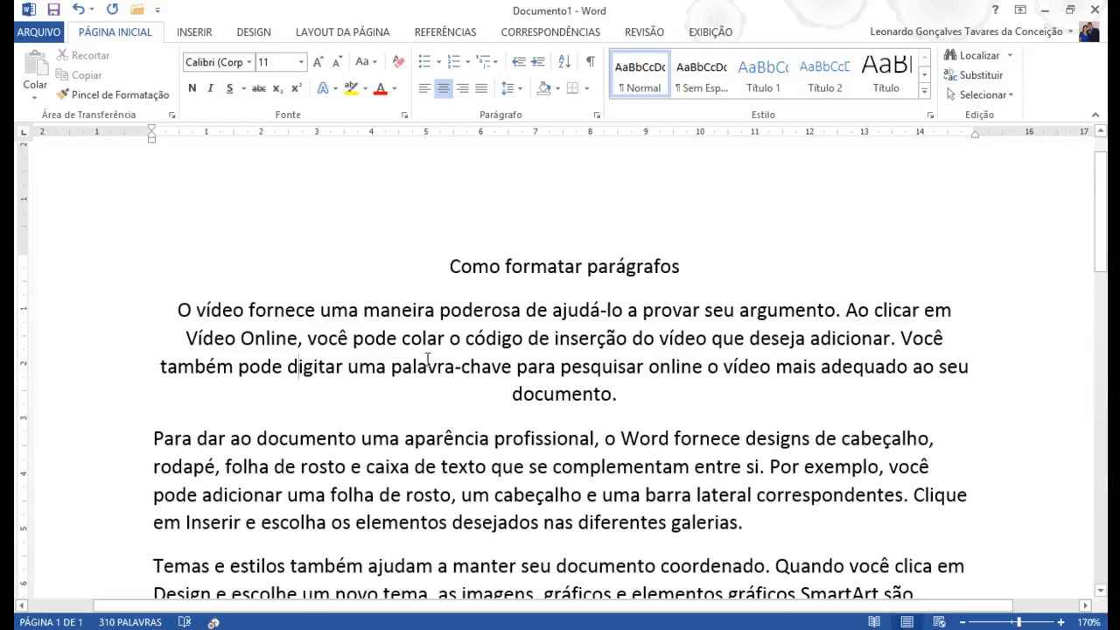
Step: Right-align the first body paragraph and check its edge against the right indent marker
click(525, 339)
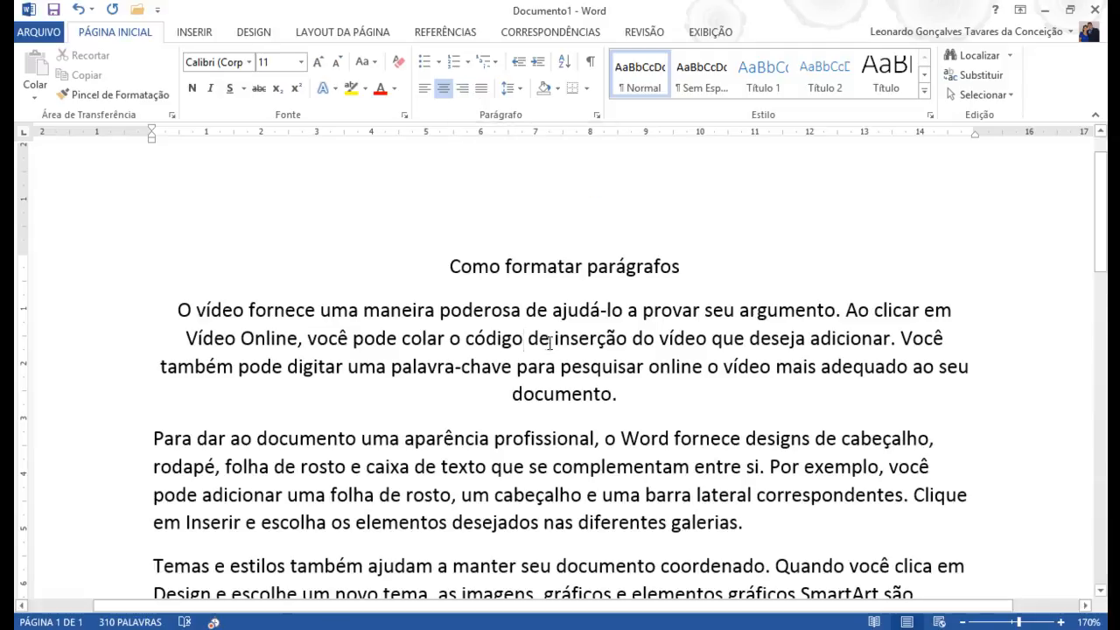
click(463, 89)
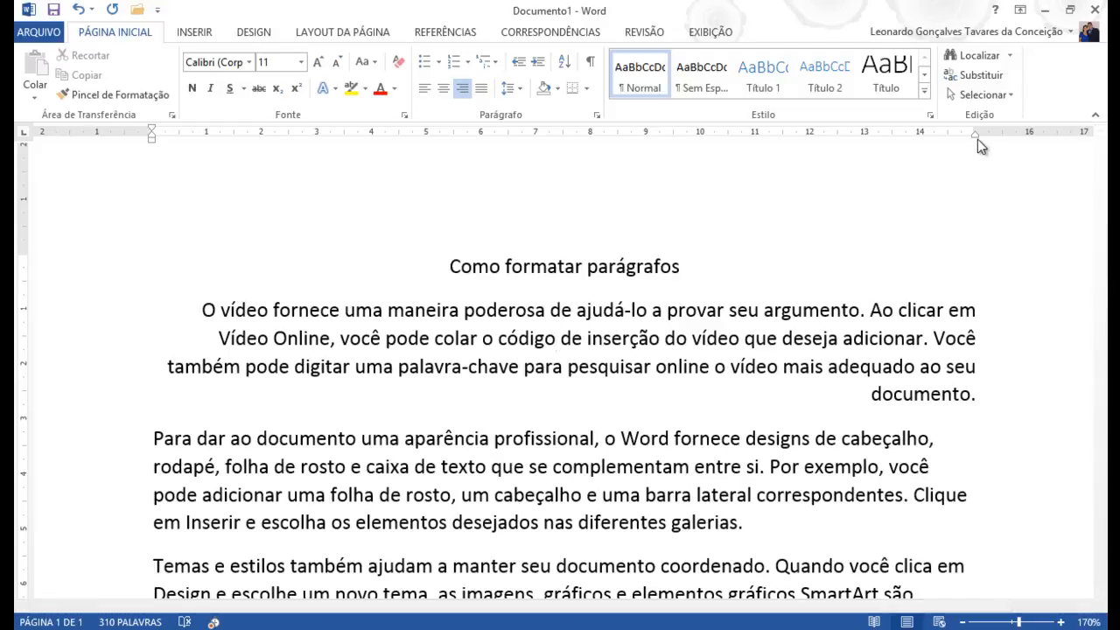
drag(976, 137, 976, 137)
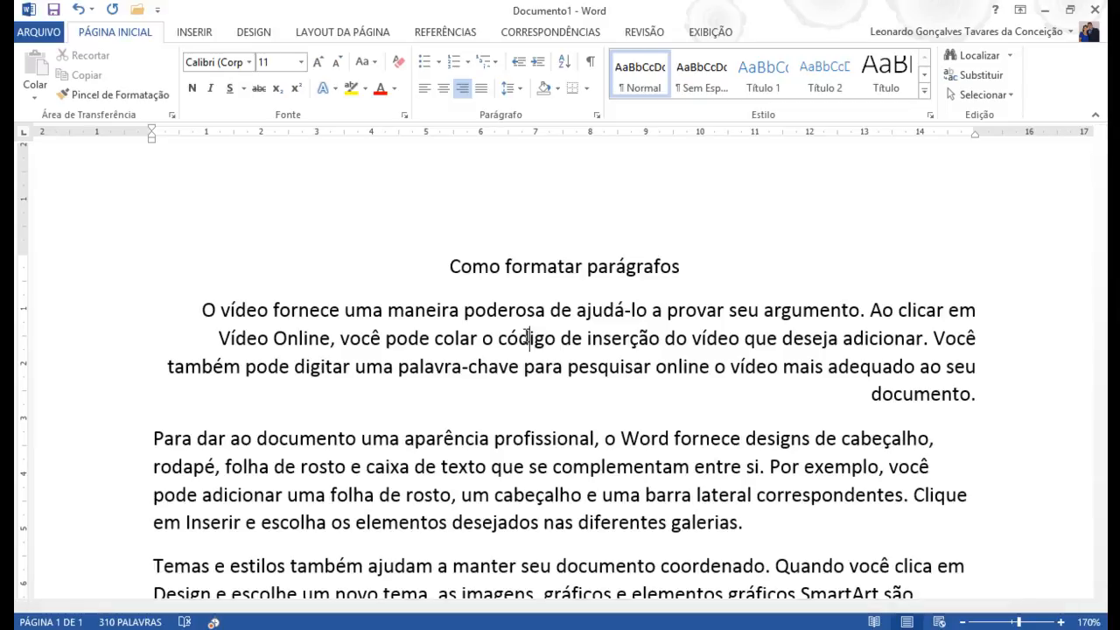
Step: Justify the first body paragraph so that it lines up with both margins
click(481, 92)
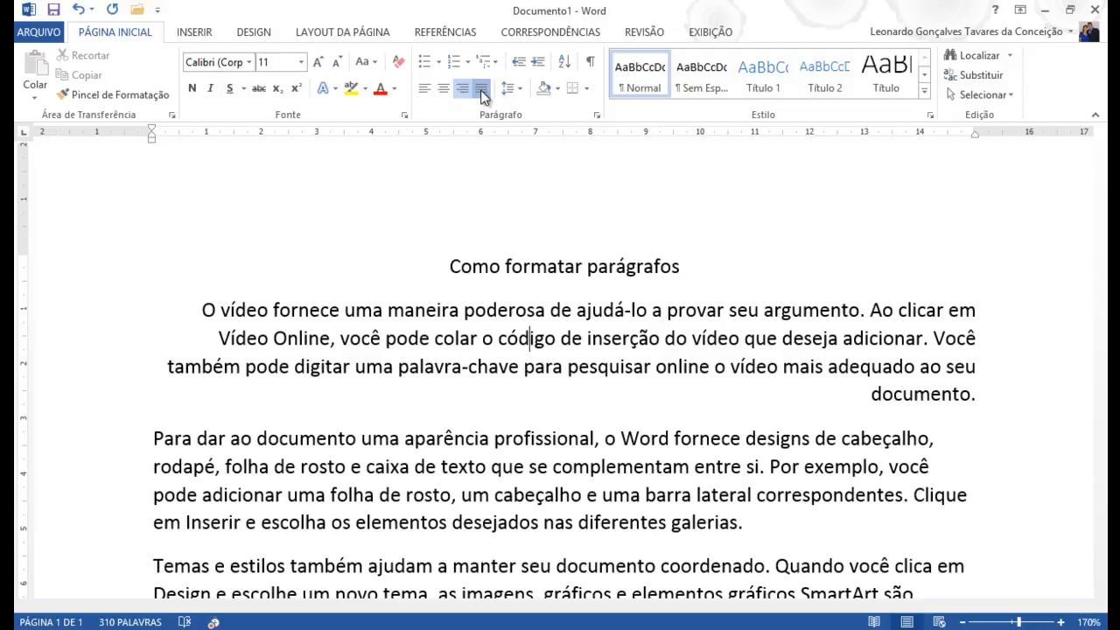
click(482, 91)
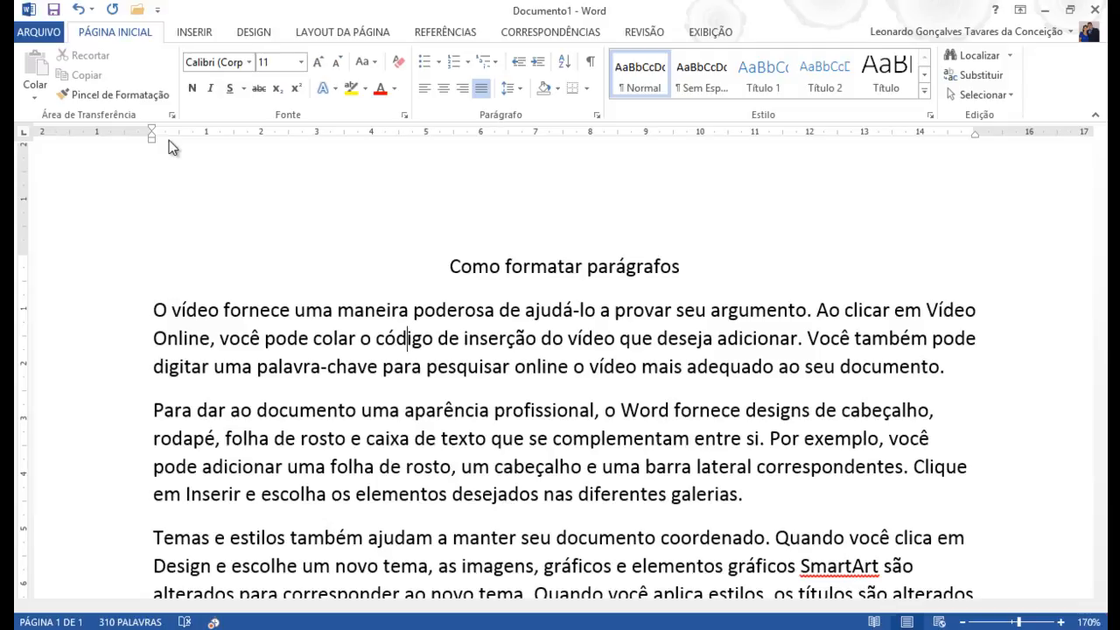
Step: Examine the justified first body paragraph's edges against the ruler's indent markers and the spacing between its words
drag(153, 140, 153, 140)
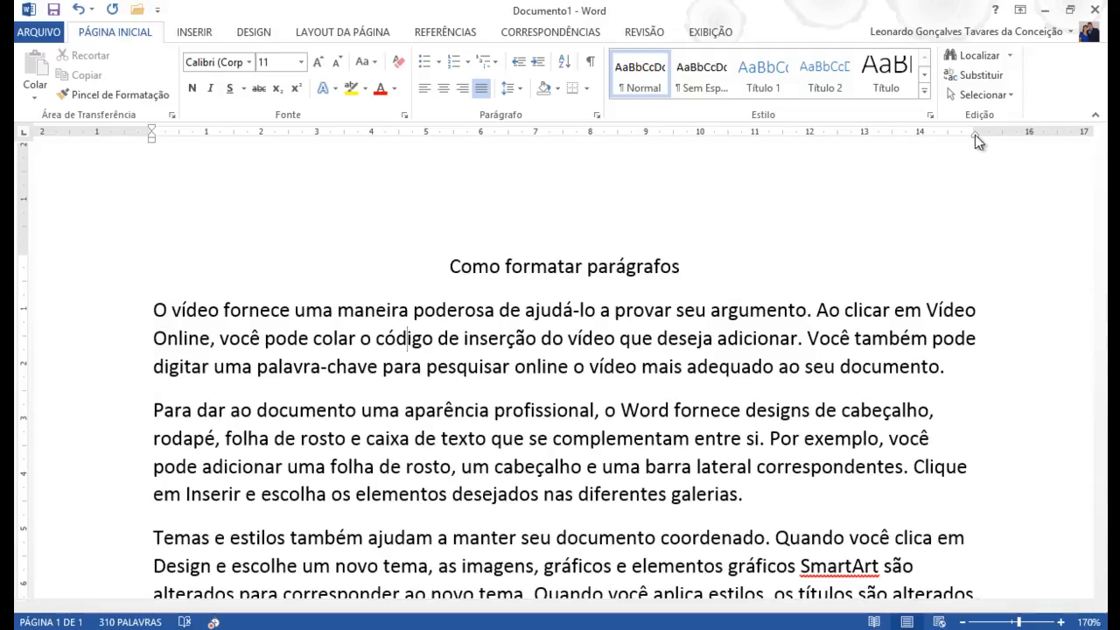
drag(976, 137, 975, 136)
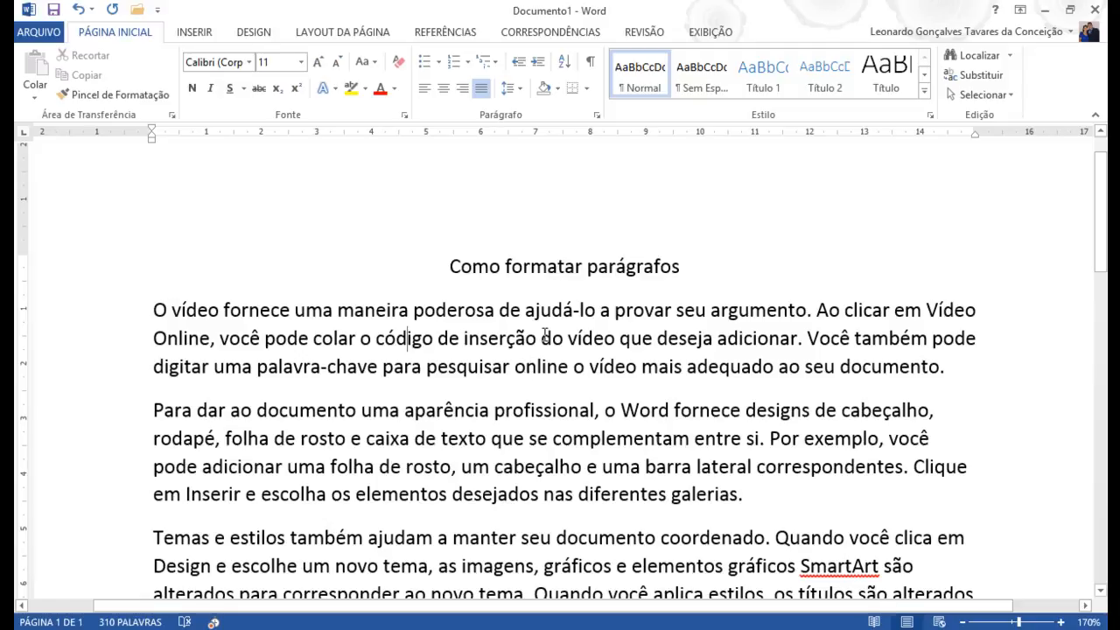
click(441, 339)
drag(442, 338, 448, 338)
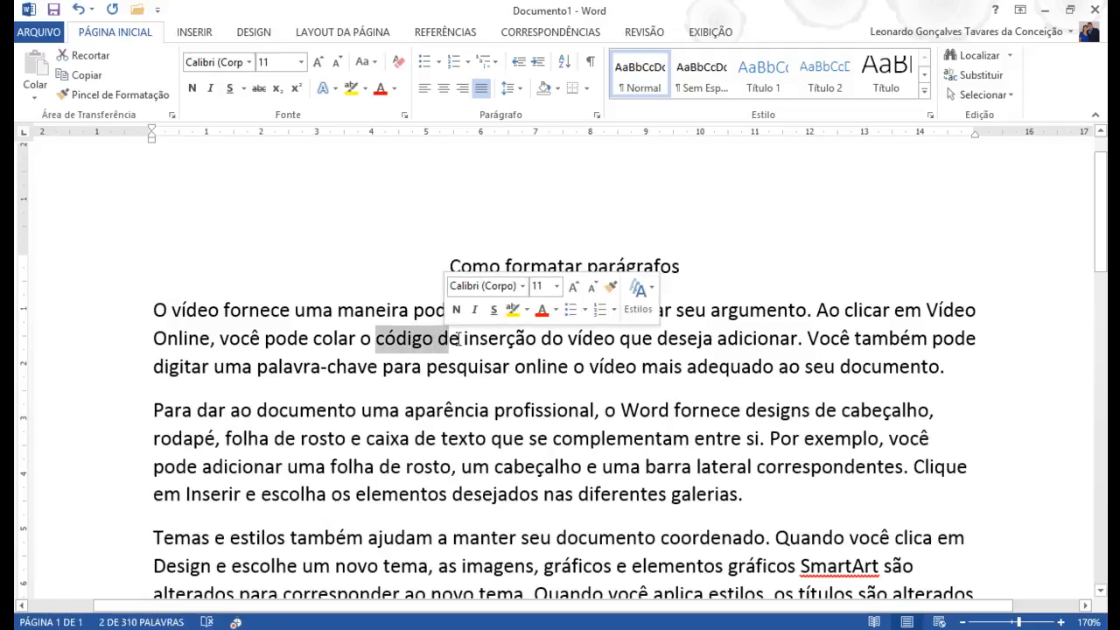
click(460, 342)
double_click(461, 339)
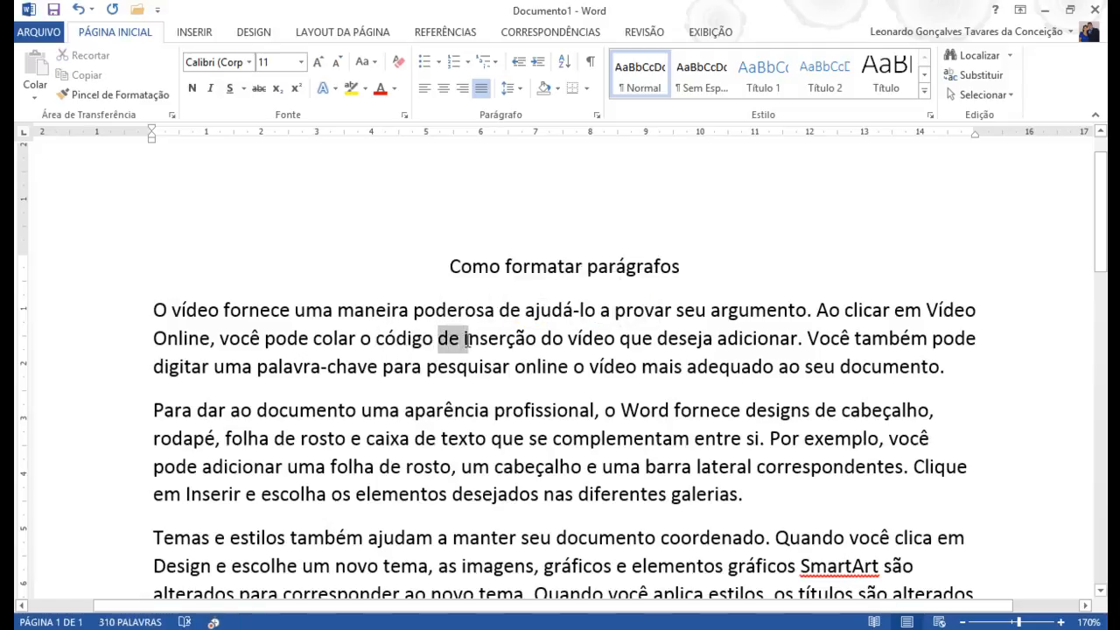
click(466, 337)
click(537, 340)
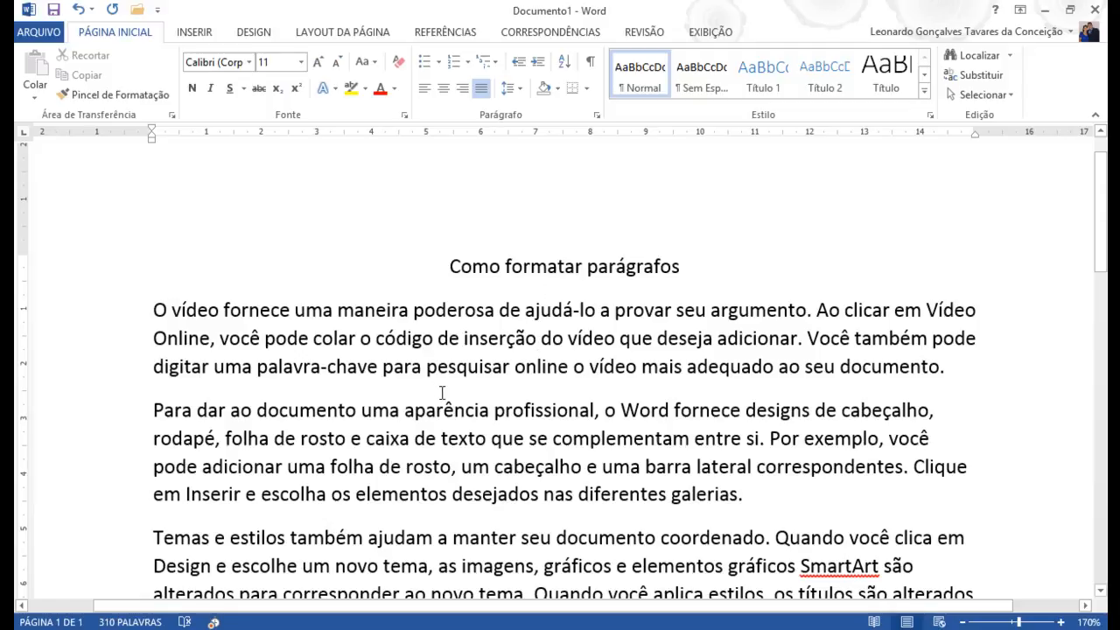
drag(413, 312, 497, 310)
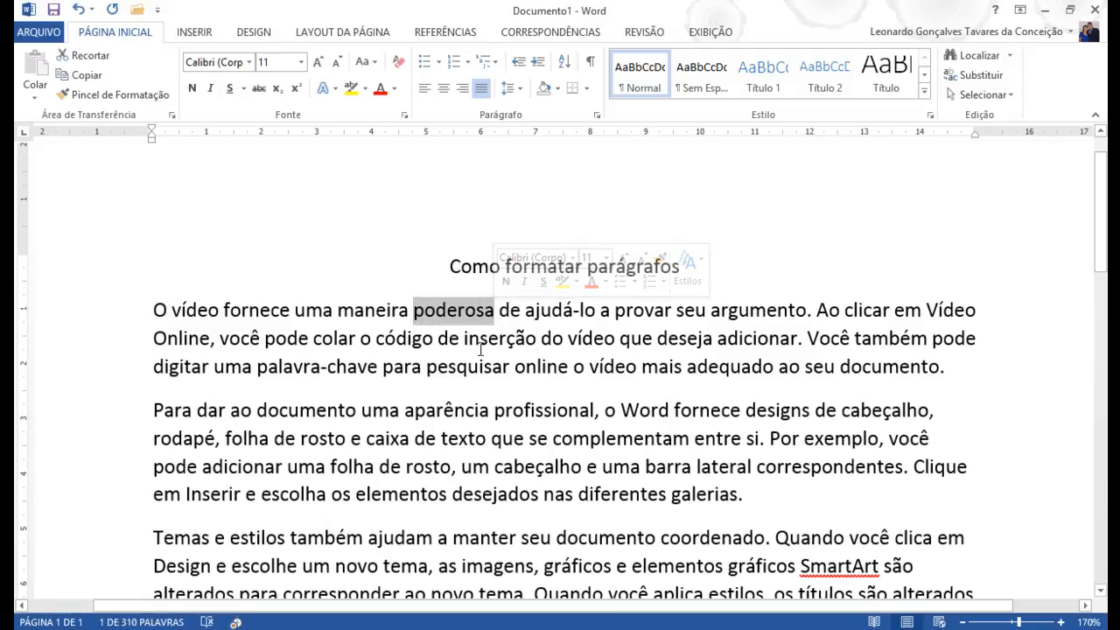
click(464, 340)
key(Left)
key(Left)
key(Left)
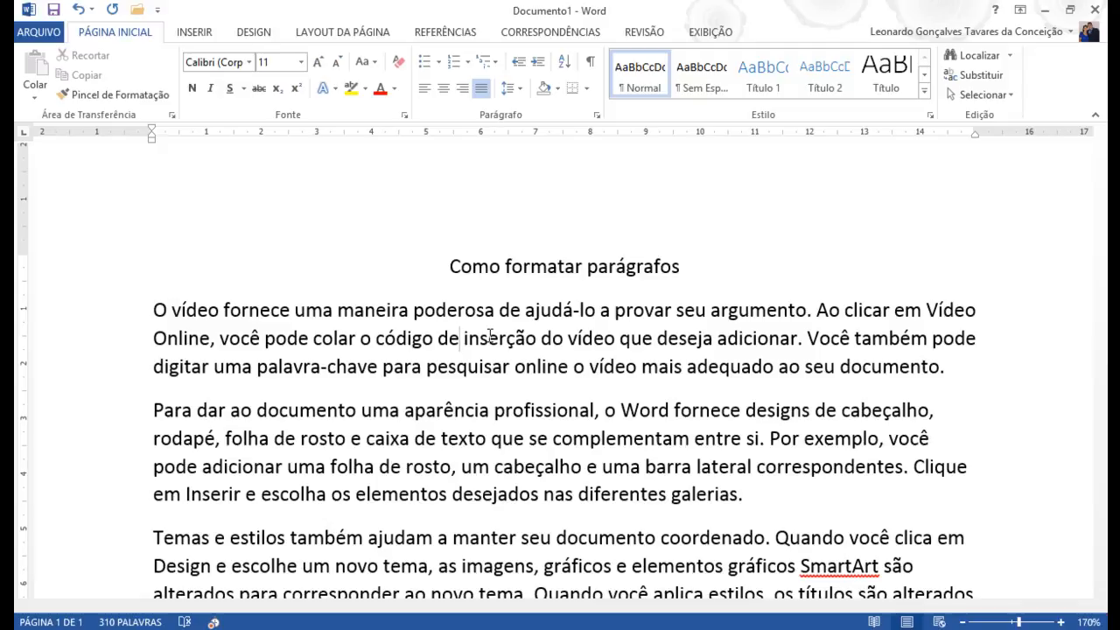
Step: Justify the second body paragraph, the one beginning "Para dar ao documento"
scroll(481, 350, down, 2)
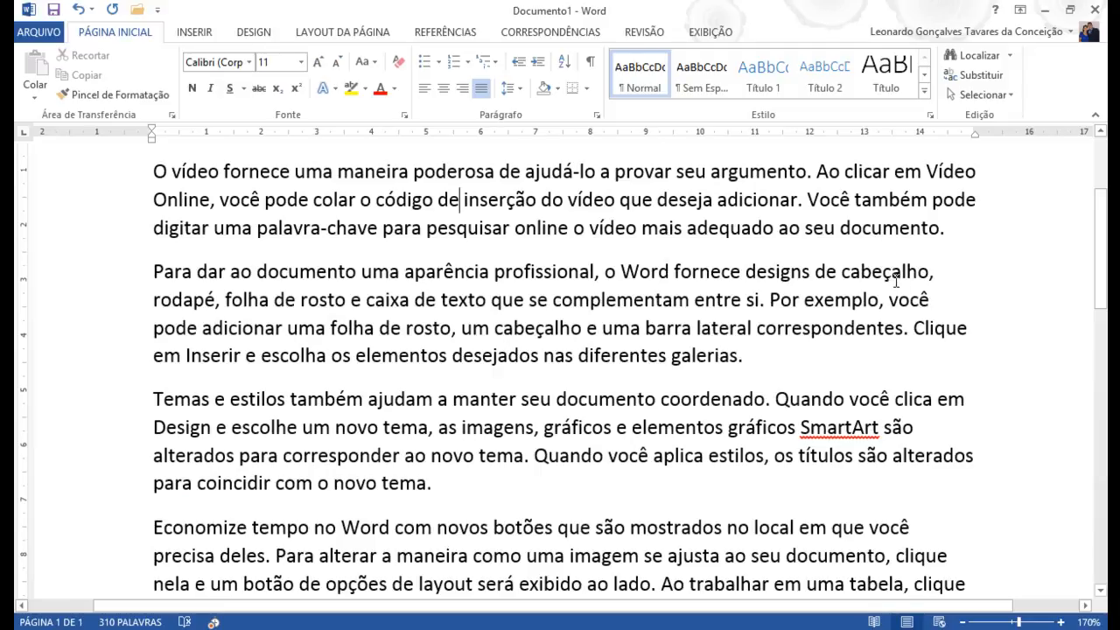
click(458, 300)
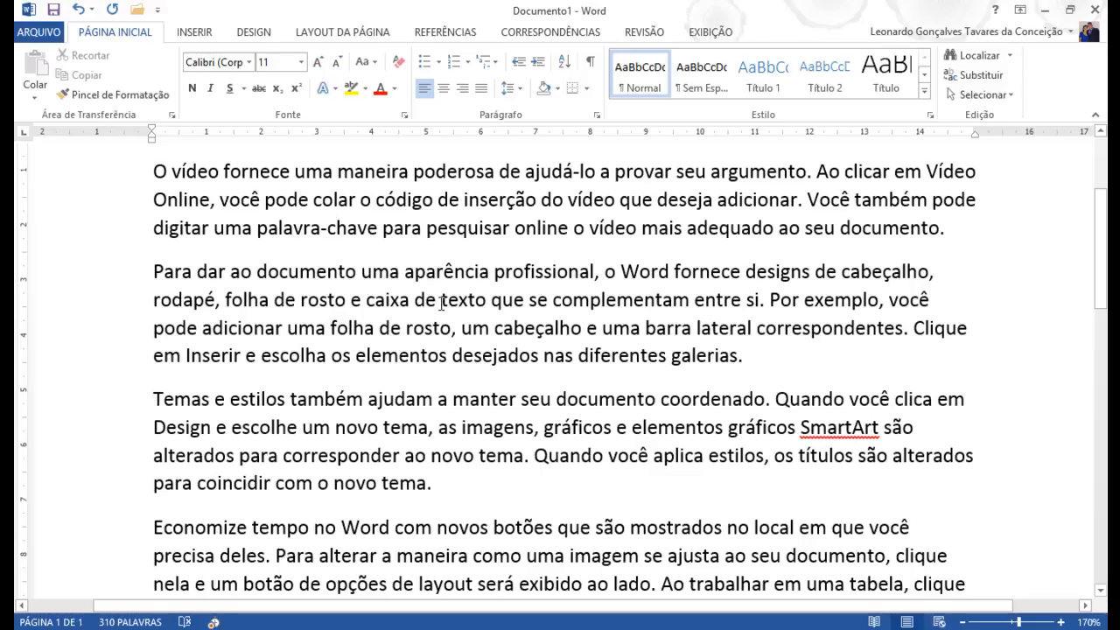
click(487, 90)
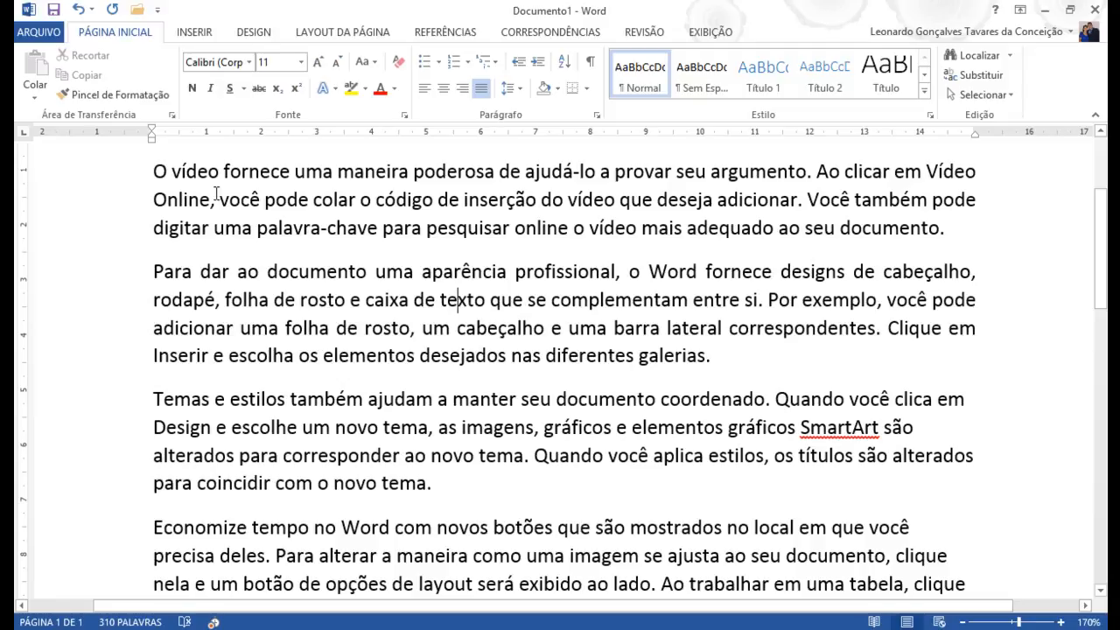
Step: Change the font of the whole second body paragraph to Monotype Corsiva
drag(155, 271, 754, 359)
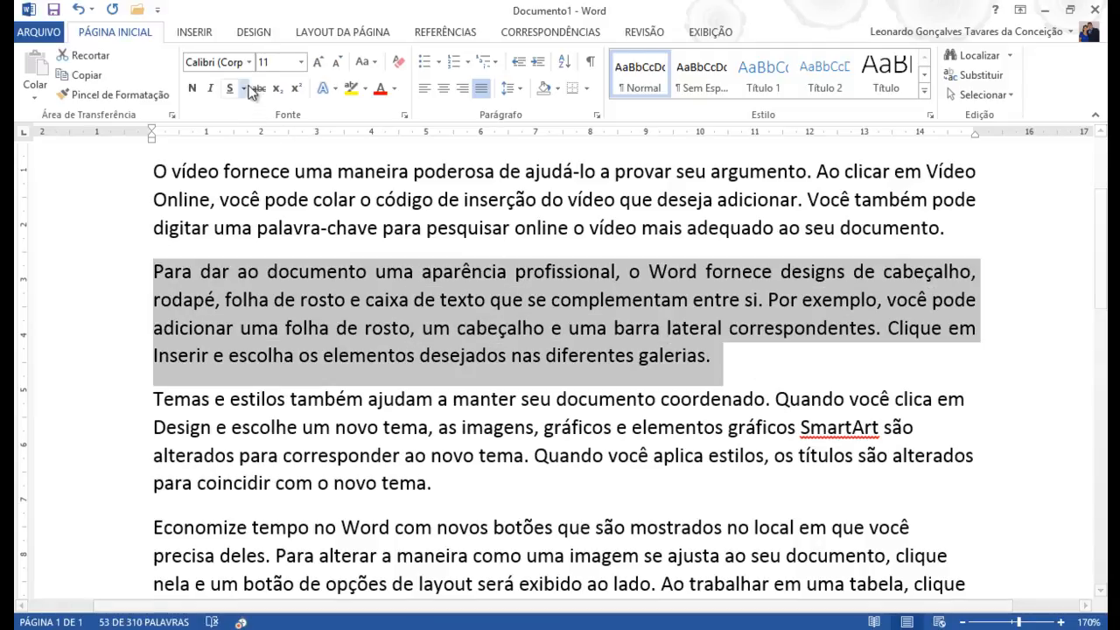
click(250, 63)
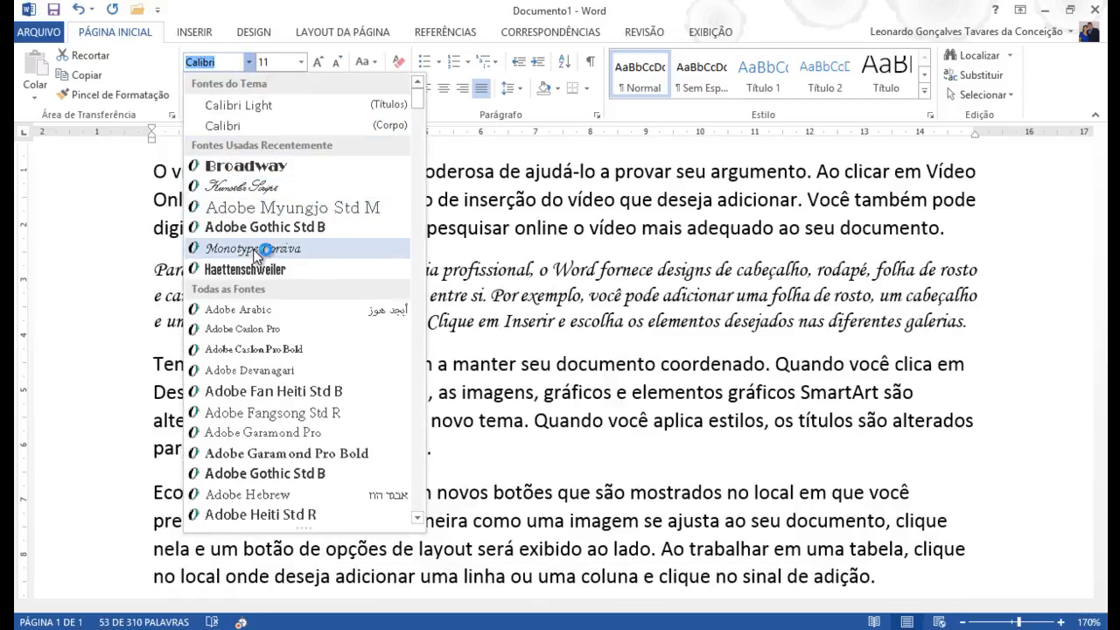
click(256, 249)
click(289, 387)
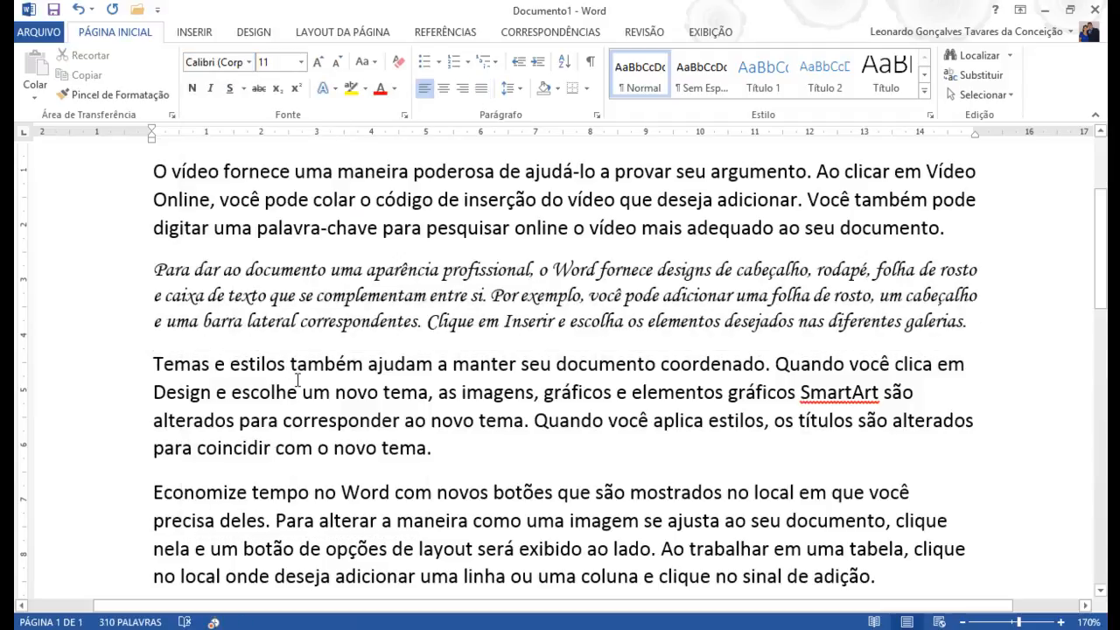
click(369, 269)
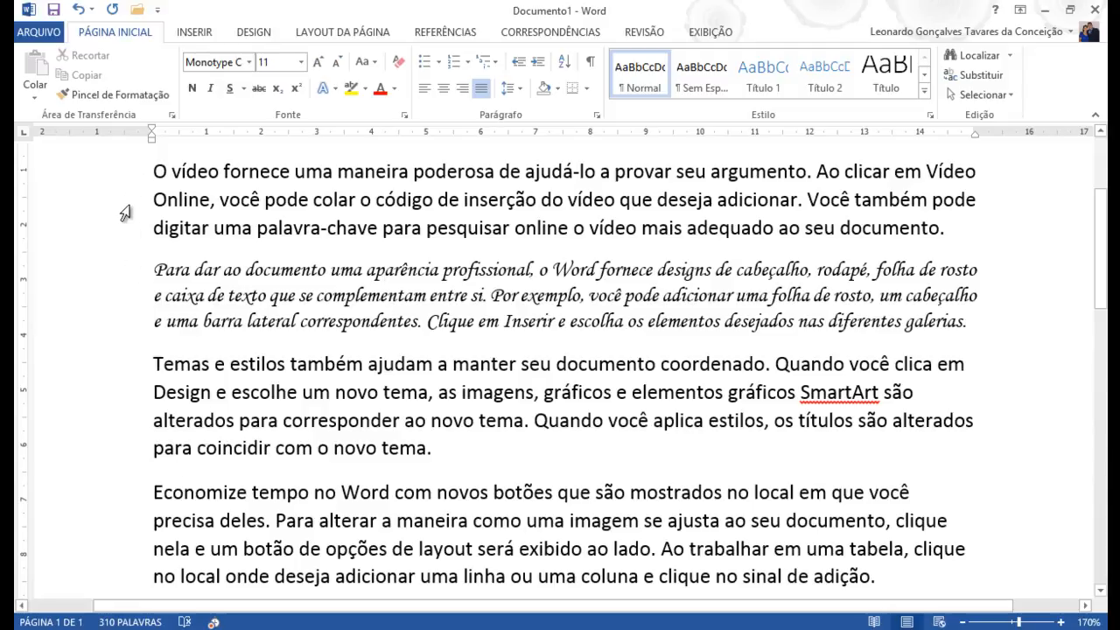
Step: Cycle the first three body paragraphs together through left, centred and right alignment, finishing with them justified
drag(129, 175, 159, 456)
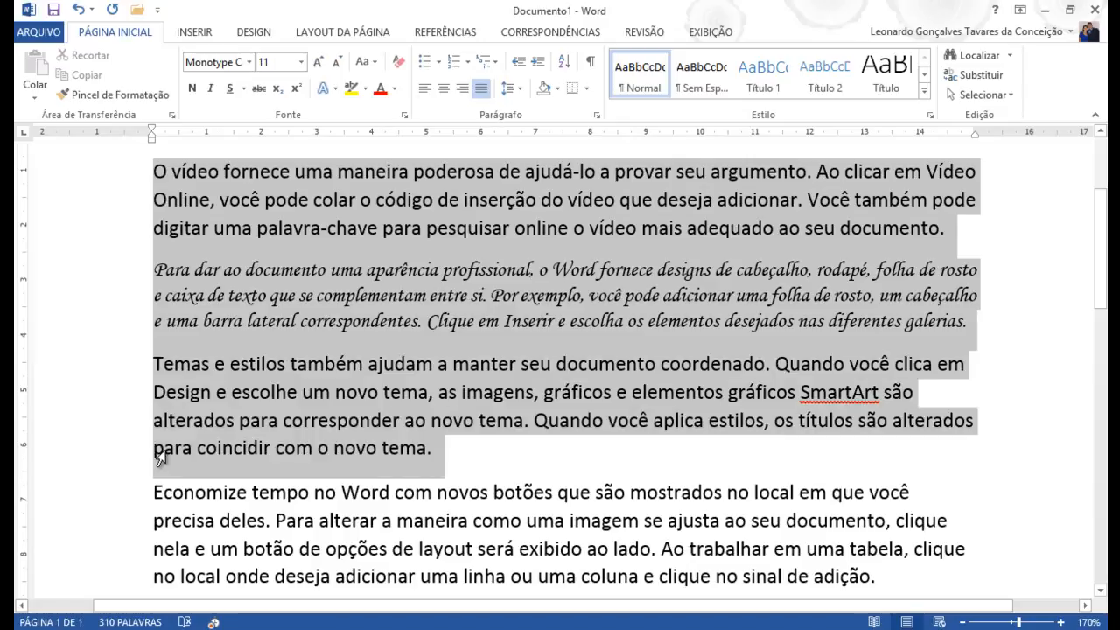
click(480, 89)
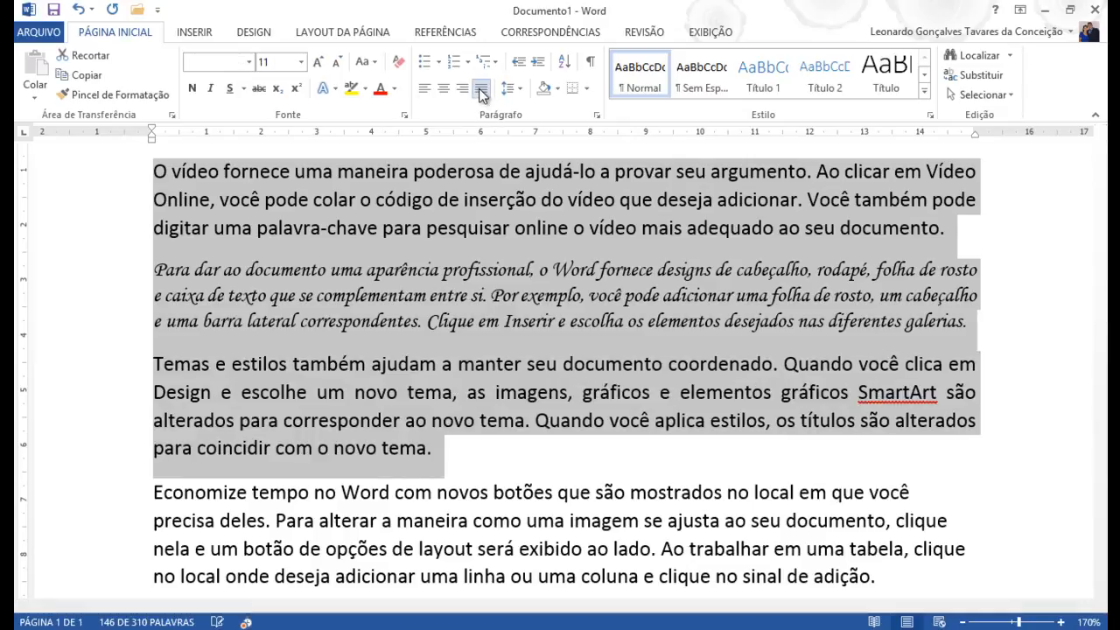
click(425, 89)
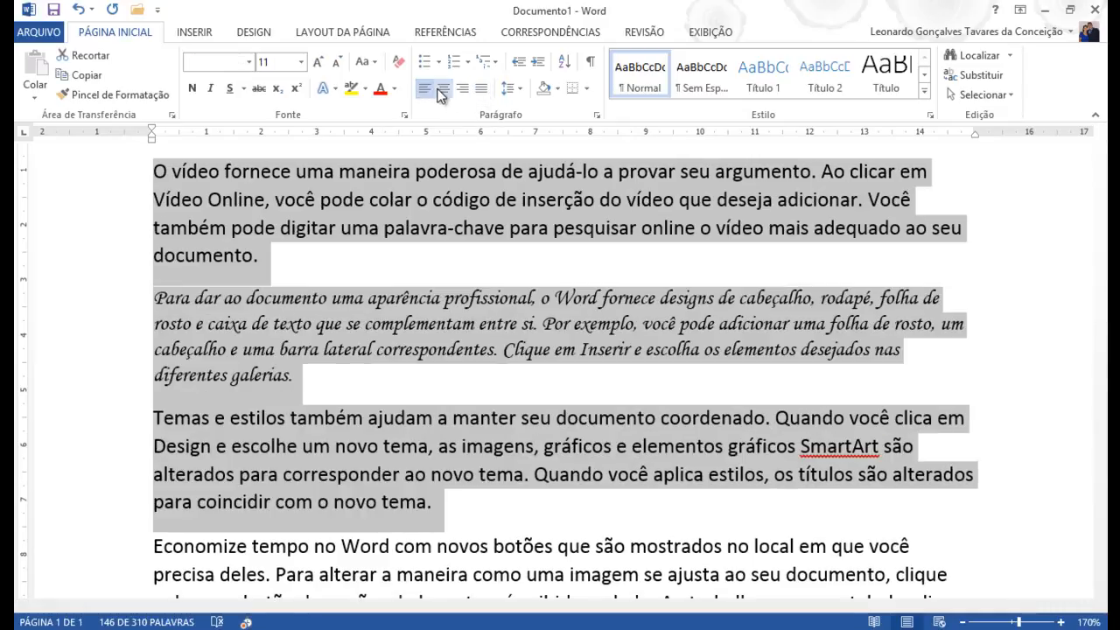
click(447, 89)
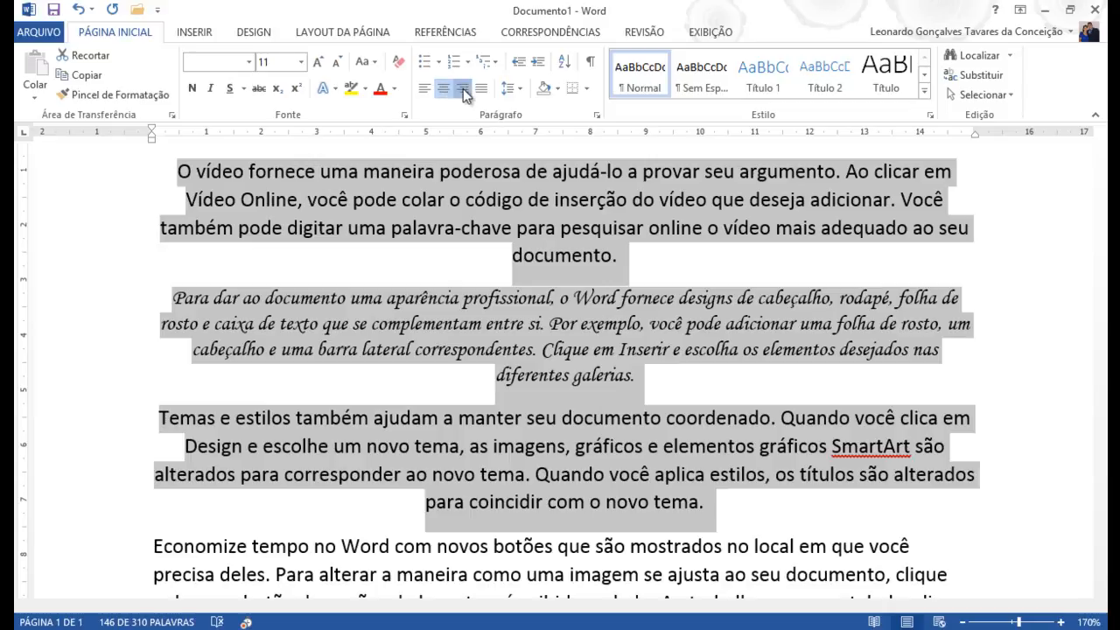
click(463, 89)
click(482, 89)
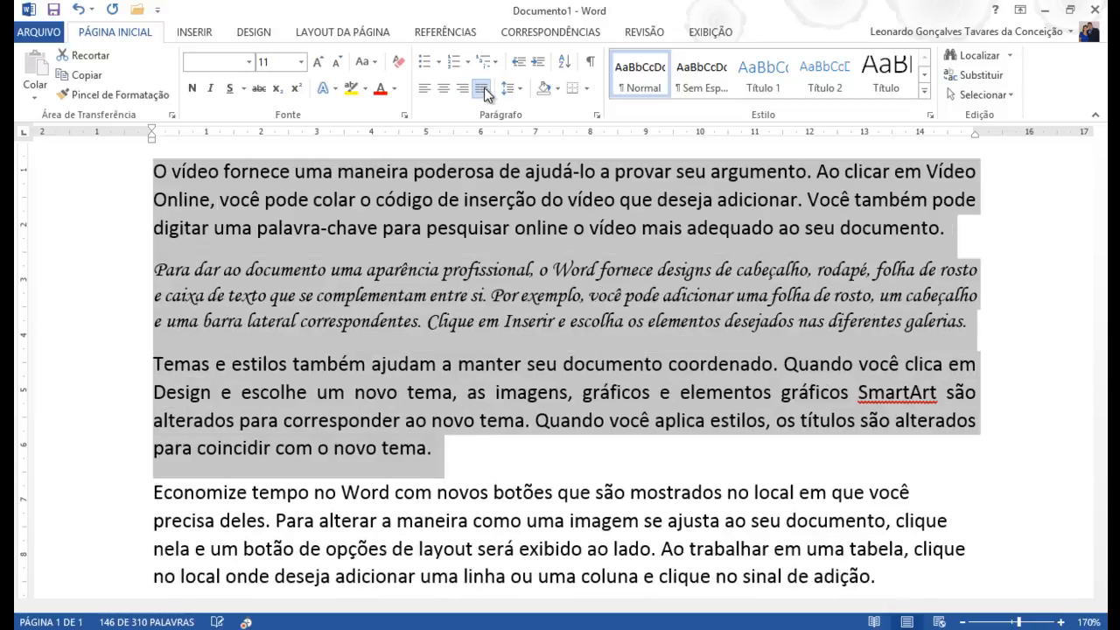
Step: Select the entire document and justify all of its text
click(304, 297)
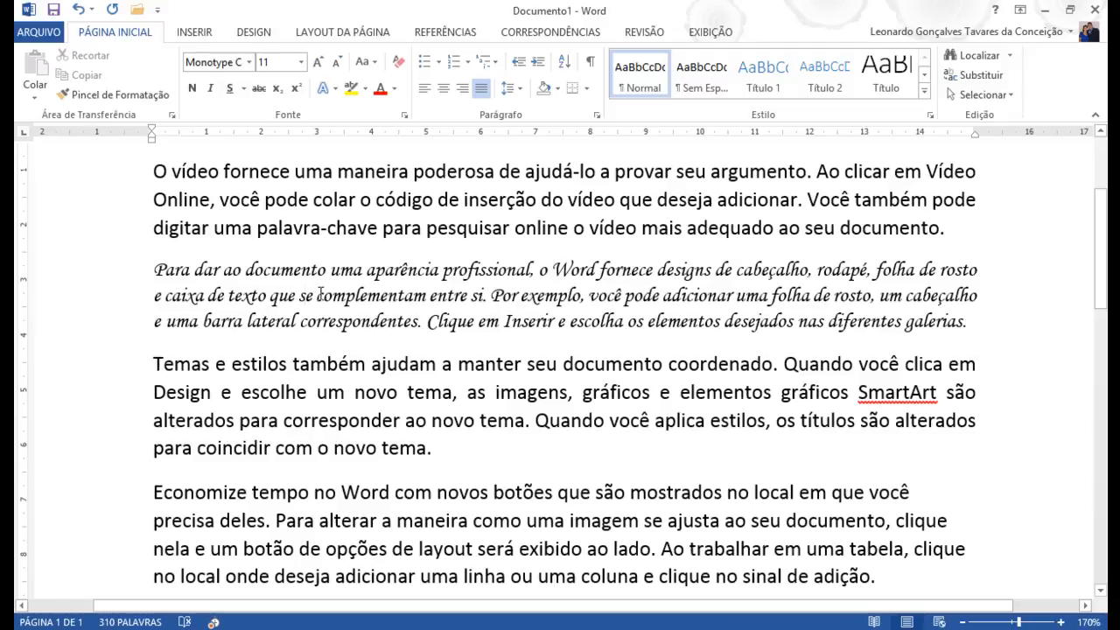
triple_click(105, 300)
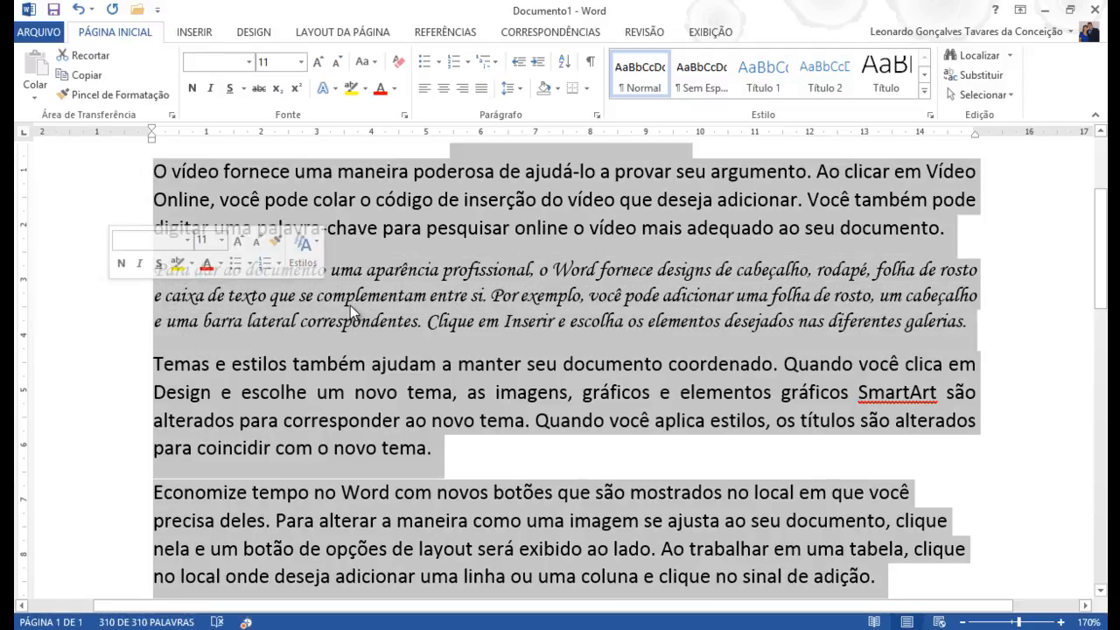
click(481, 89)
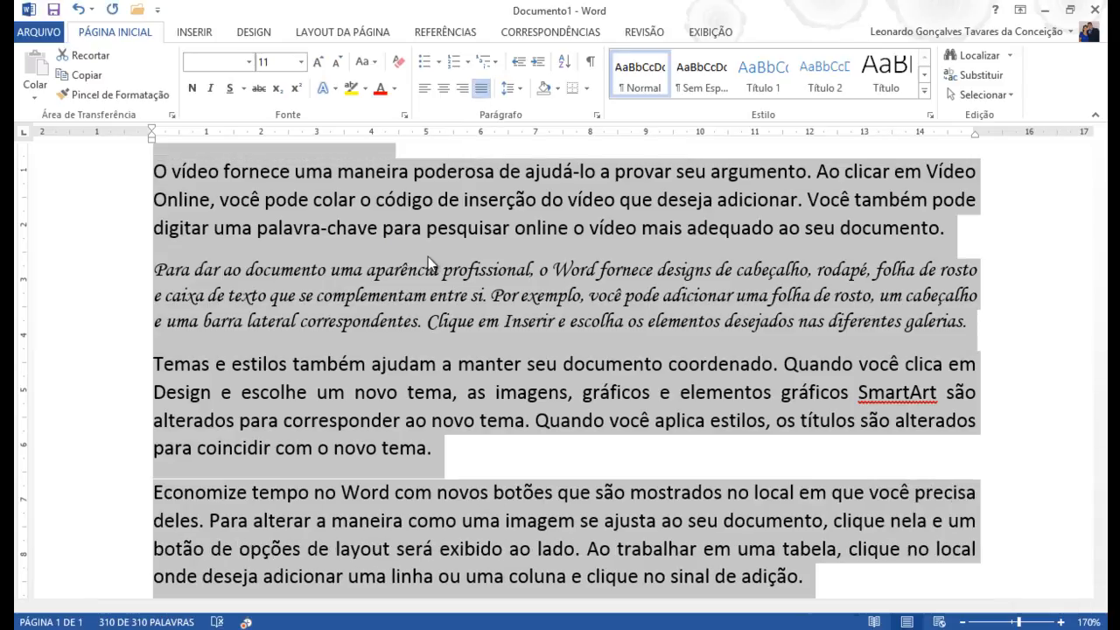
Step: Centre the title "Como formatar parágrafos" again and review the justified paragraphs through the end of the document
scroll(421, 398, up, 3)
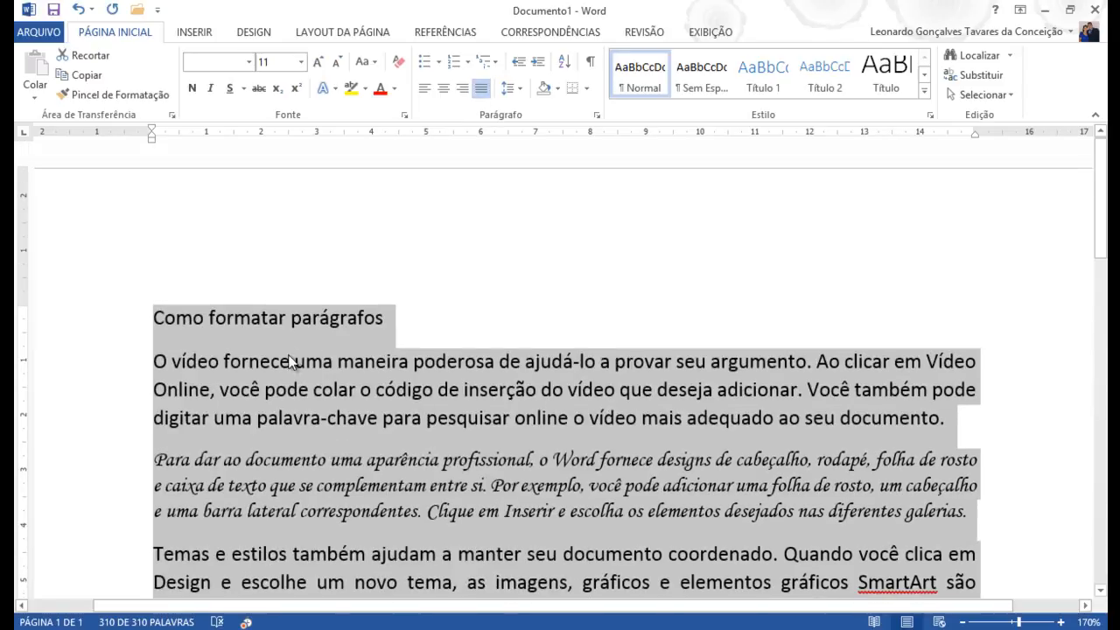
click(332, 317)
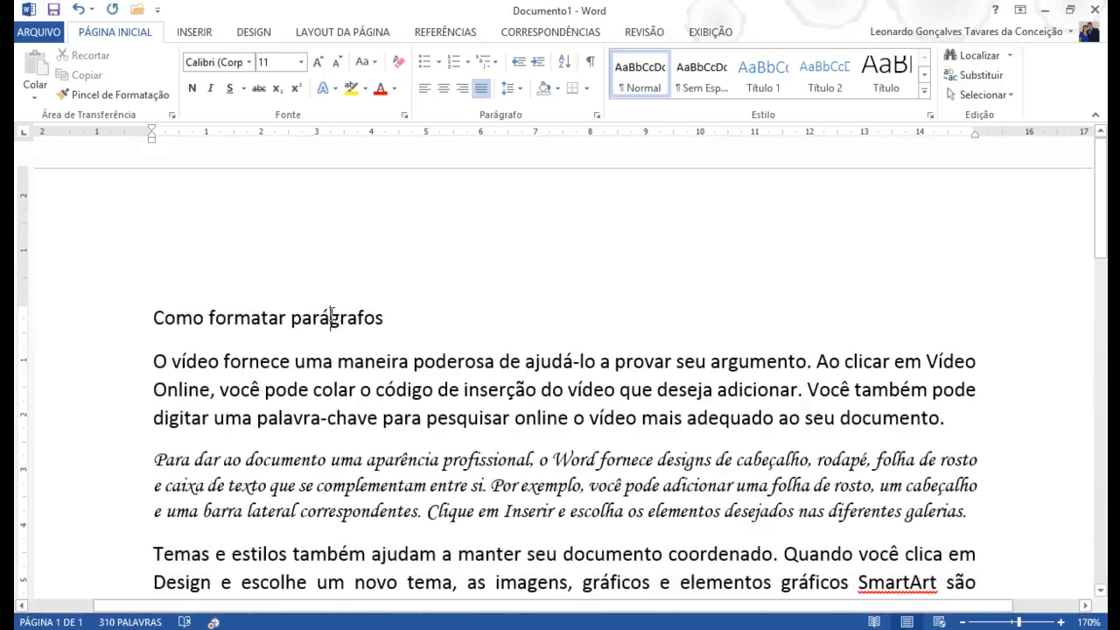
click(444, 88)
click(379, 389)
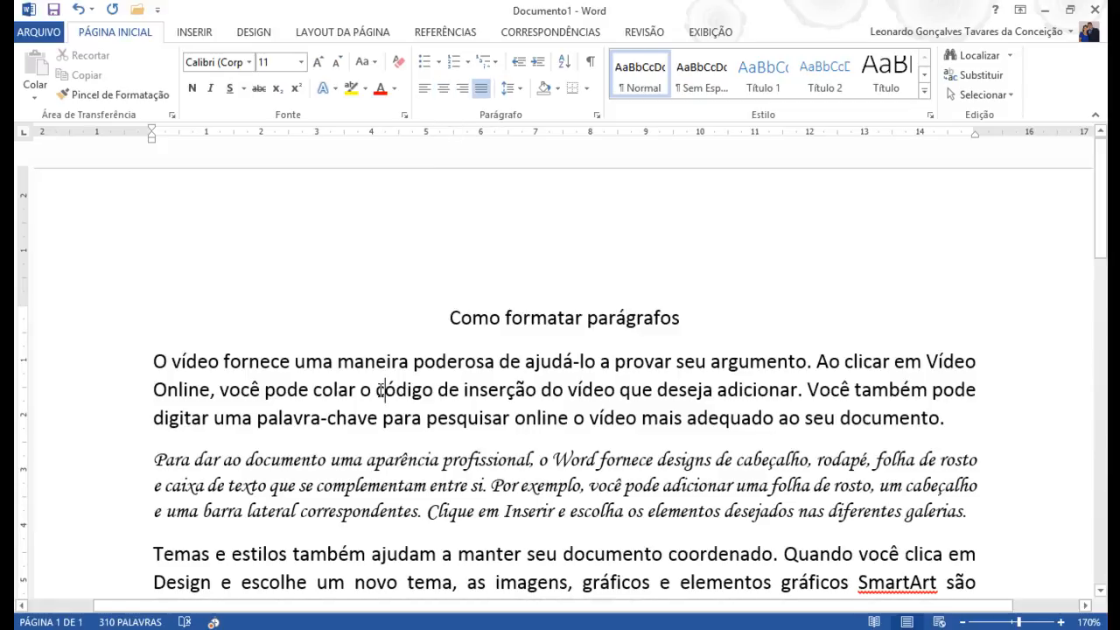
scroll(380, 389, down, 8)
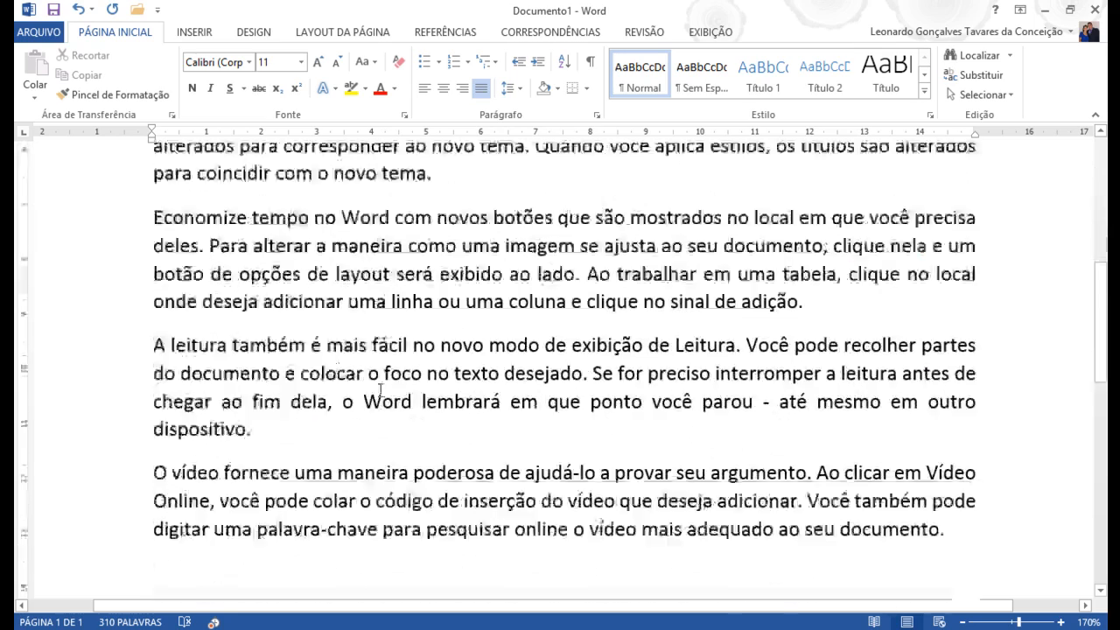
scroll(380, 390, up, 8)
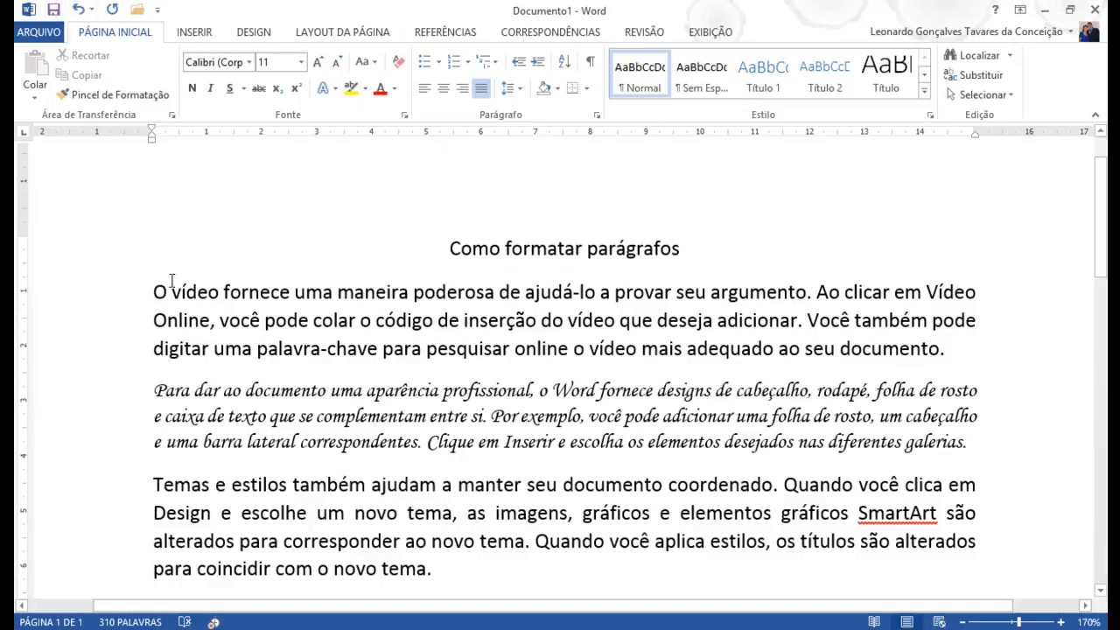
Step: Select the entire document and clear all formatting from the title and body paragraphs
triple_click(87, 293)
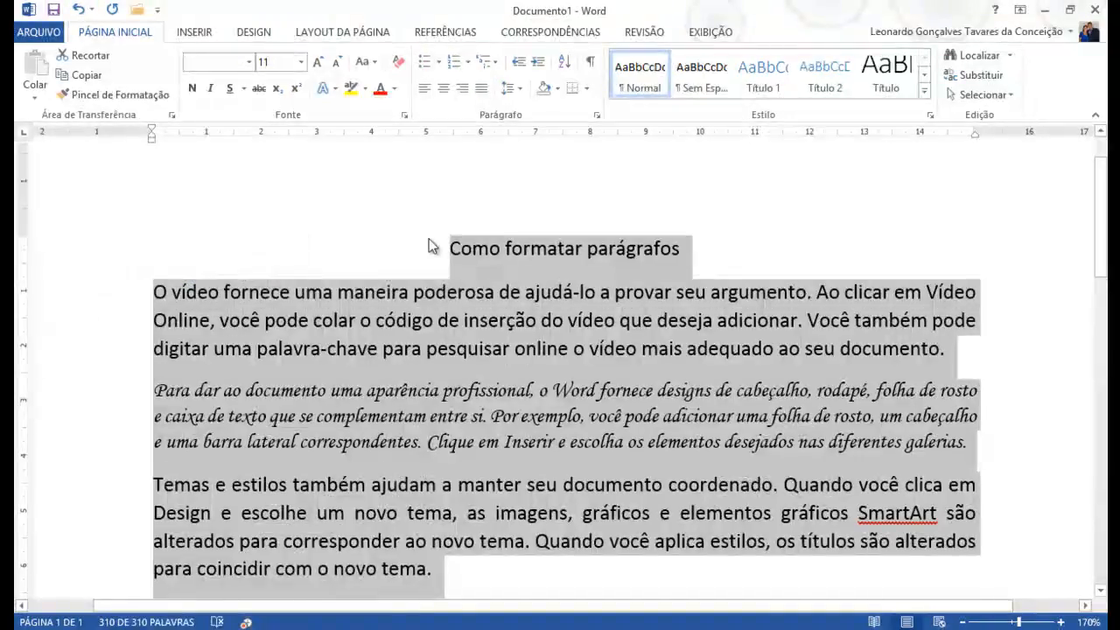
click(398, 62)
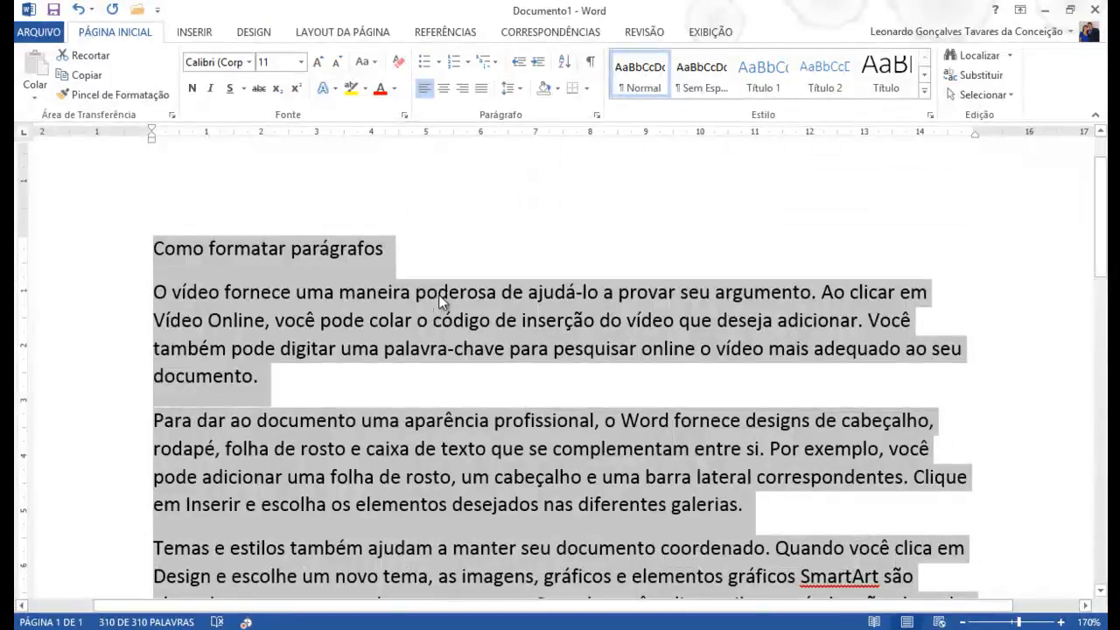
click(434, 266)
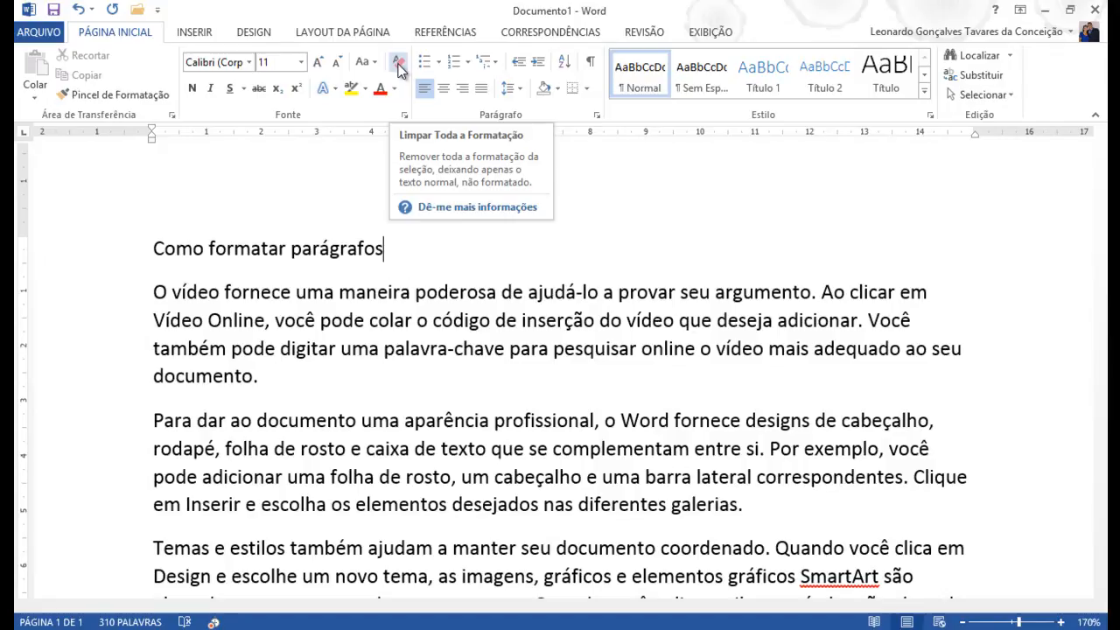
key(ctrl+1)
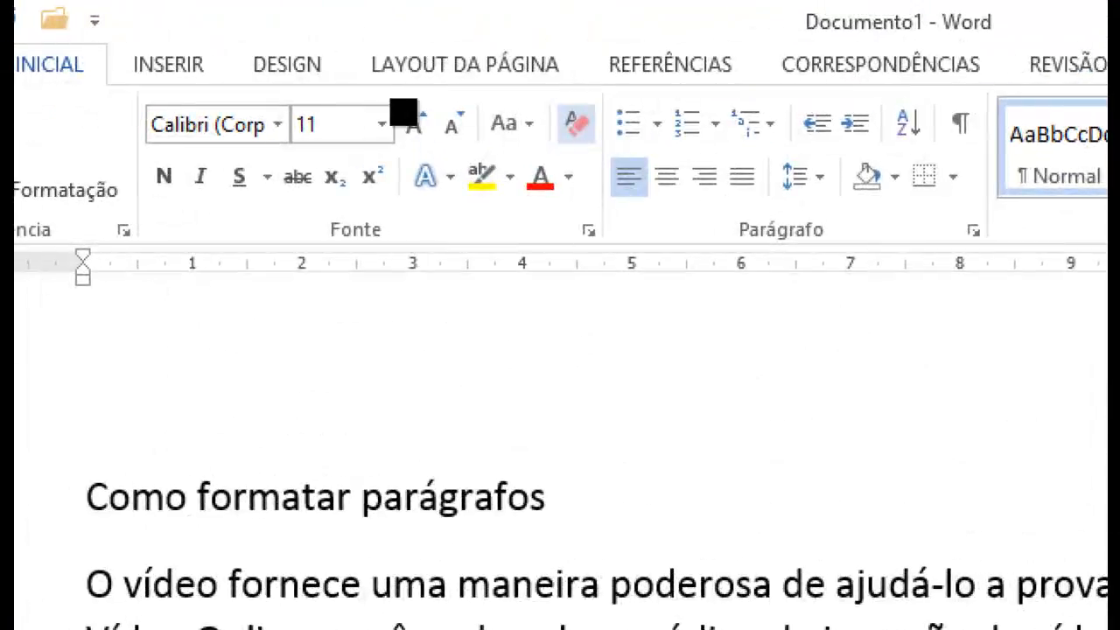
mouse_move(528, 122)
mouse_down()
mouse_move(528, 154)
mouse_move(586, 168)
mouse_move(531, 91)
mouse_up()
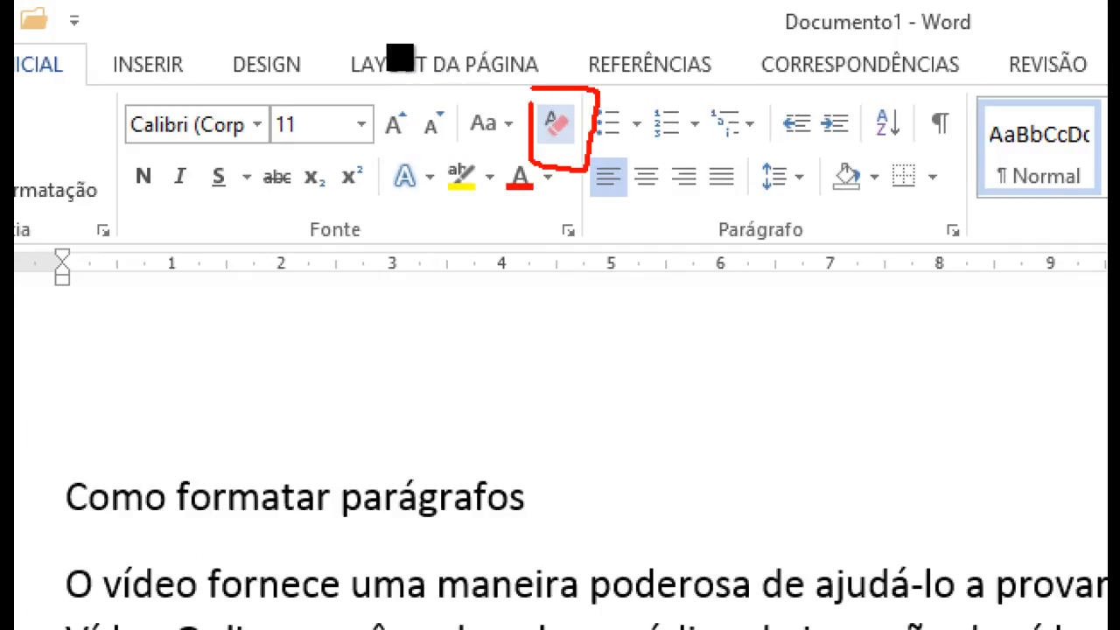
key(Escape)
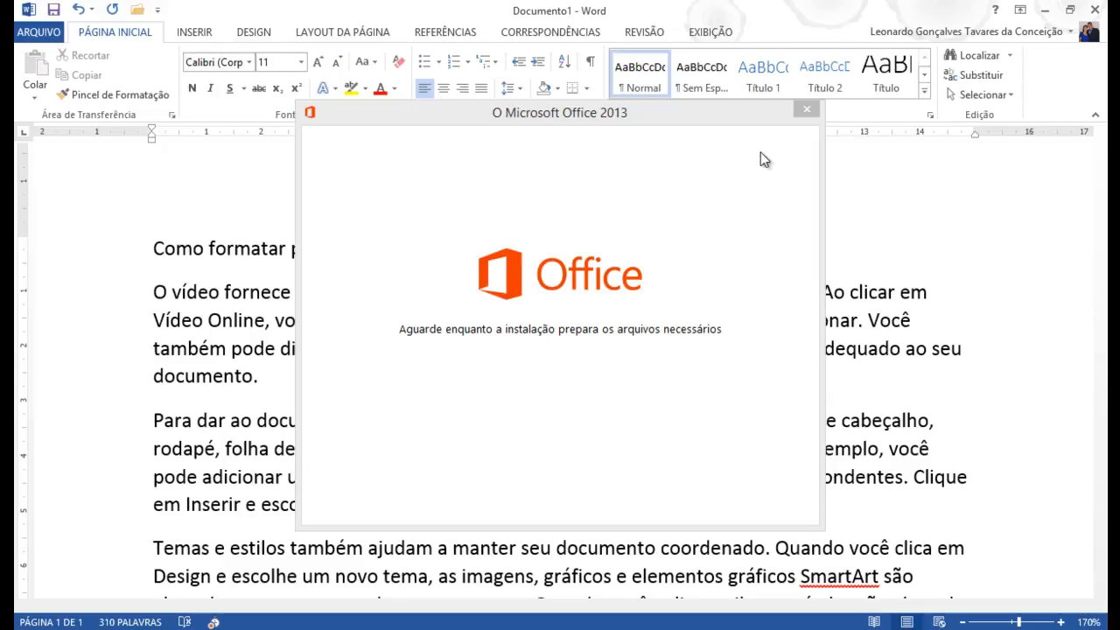
Step: Dismiss the Office 2013 installation window and return to the body paragraphs of the document
click(811, 116)
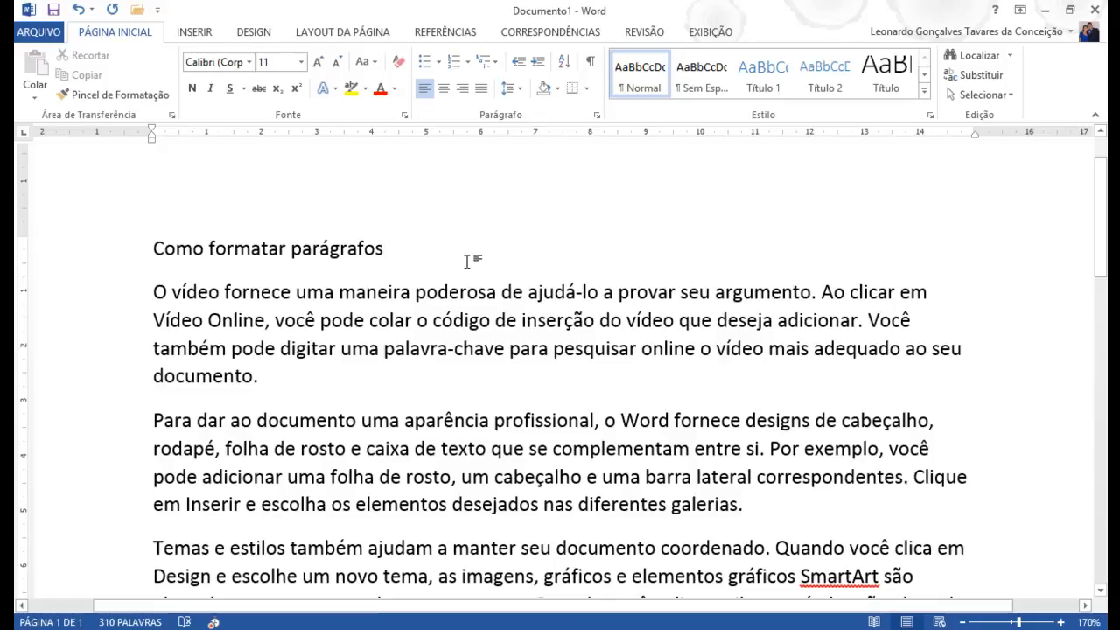
scroll(468, 261, down, 3)
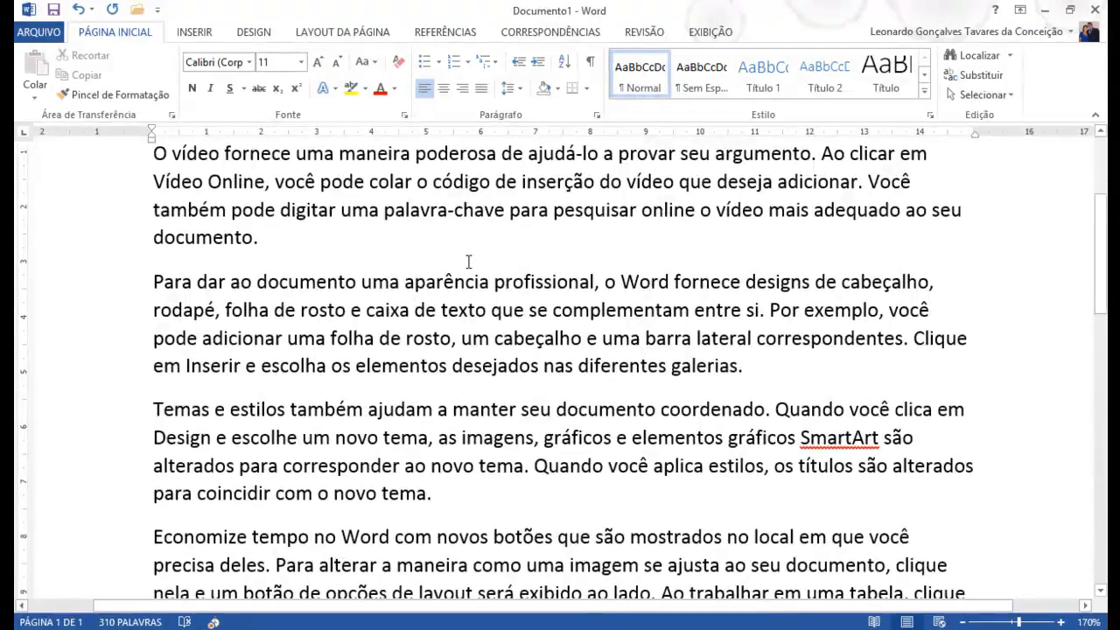
Step: Cancel the Microsoft Word MUI 2013 configuration window and return to the body paragraphs of the document
scroll(466, 259, up, 2)
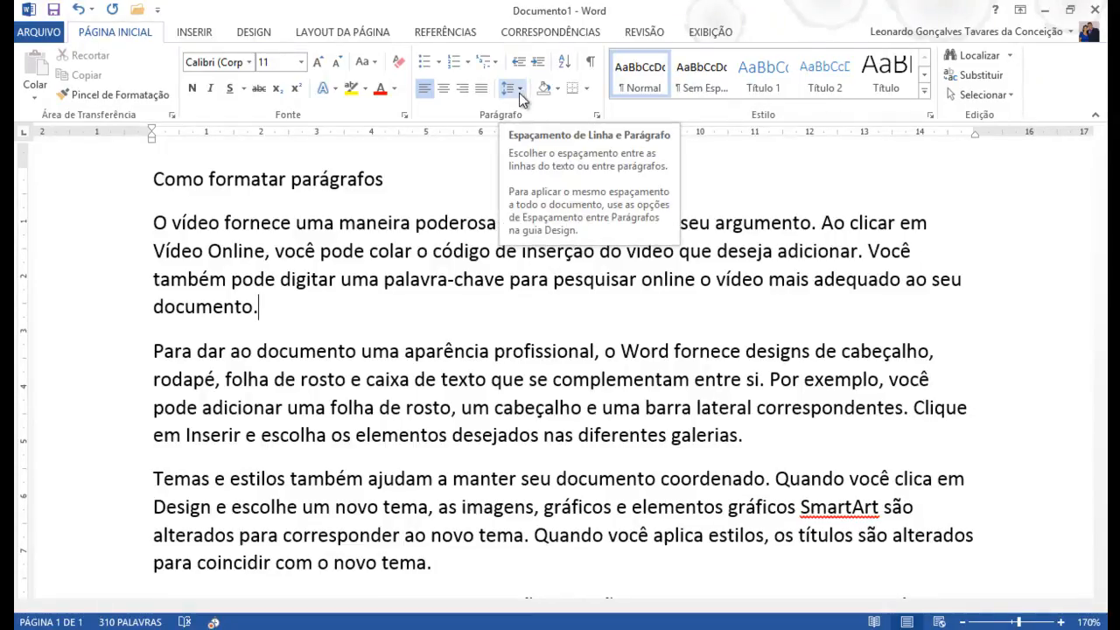
click(368, 278)
click(412, 252)
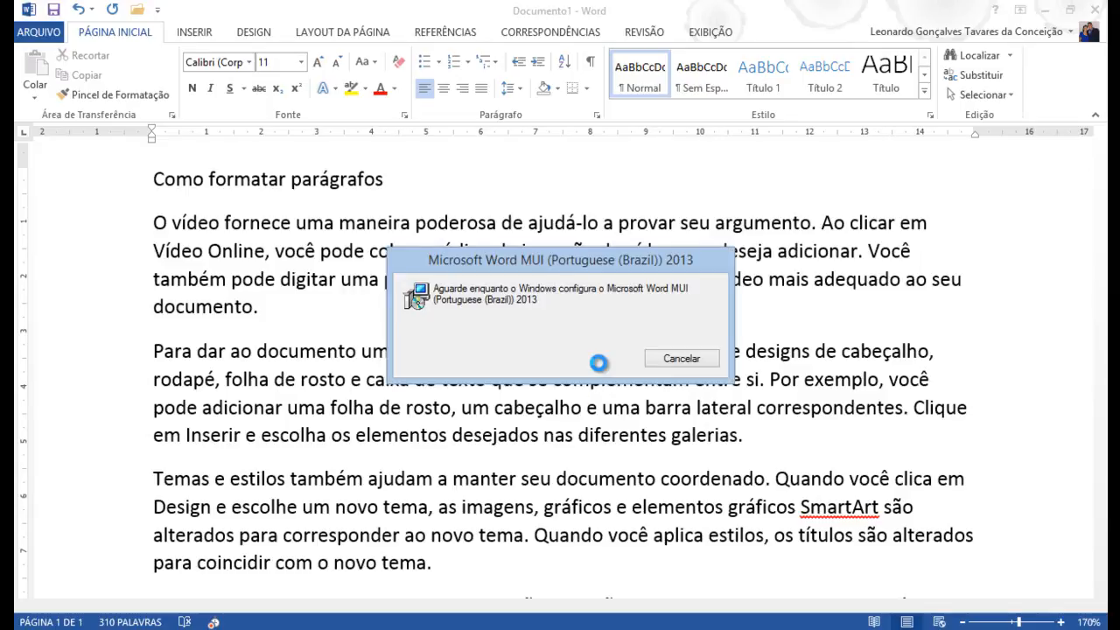
click(683, 358)
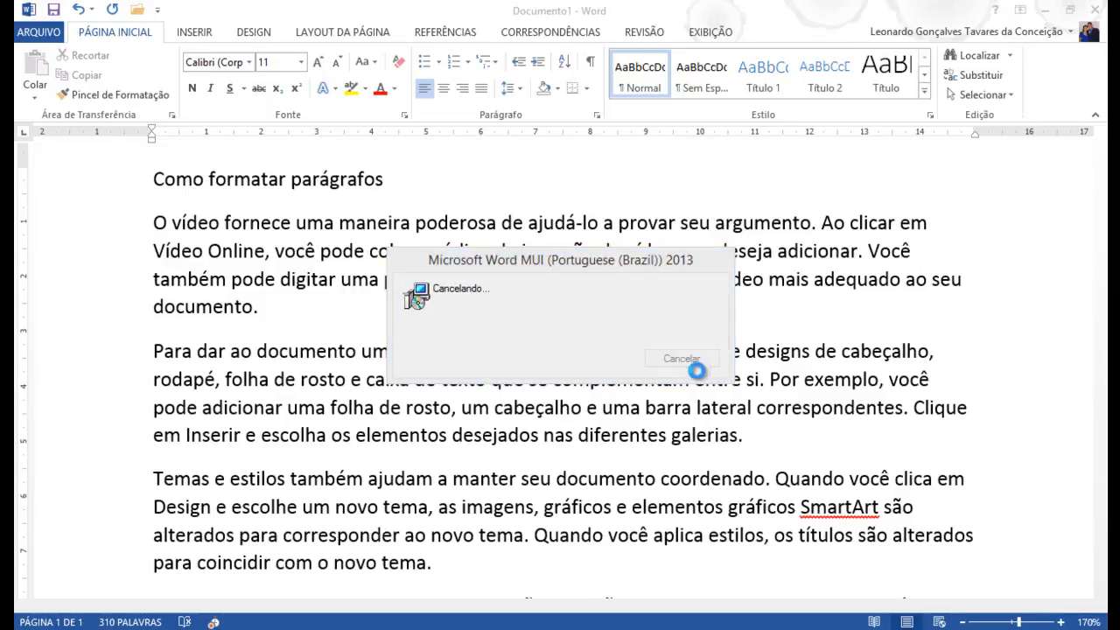
click(723, 386)
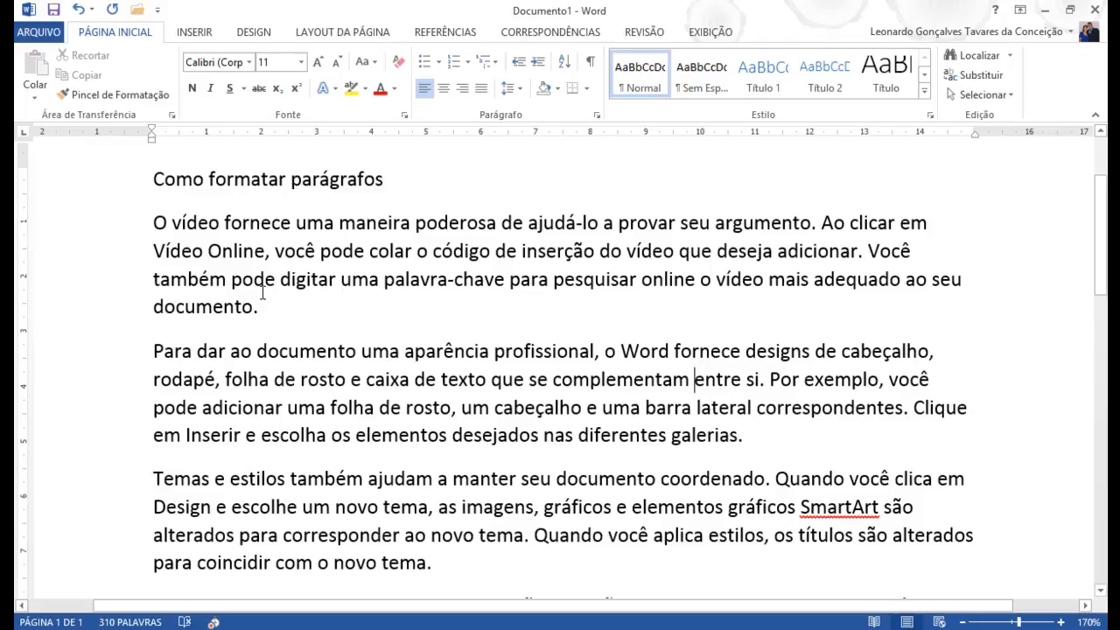
Step: Justify the whole document, including the title and all body paragraphs
triple_click(189, 242)
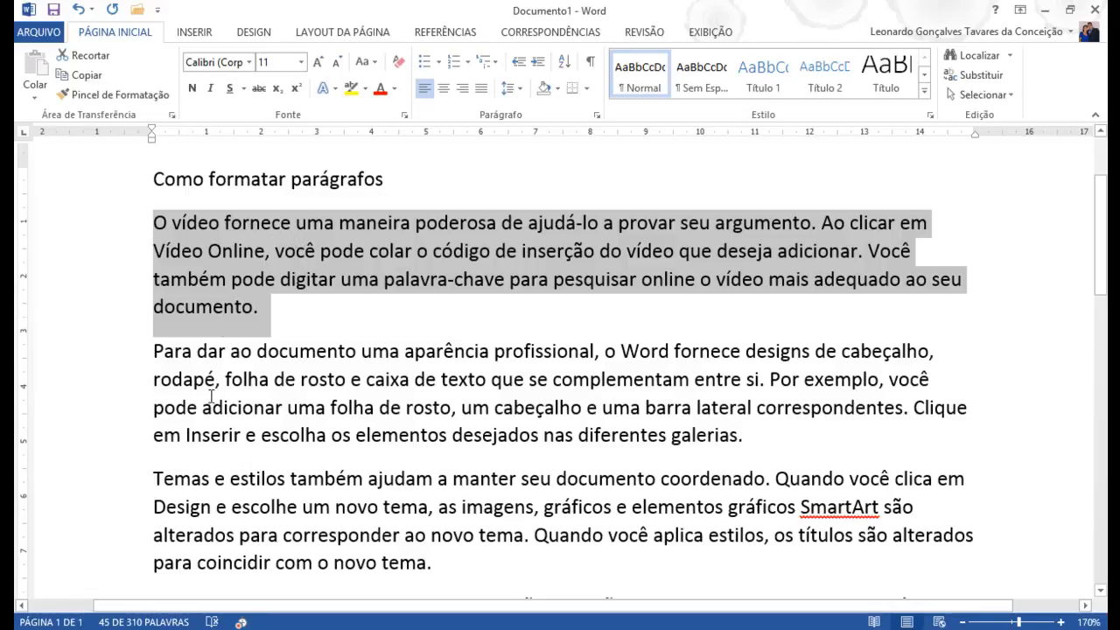
triple_click(300, 384)
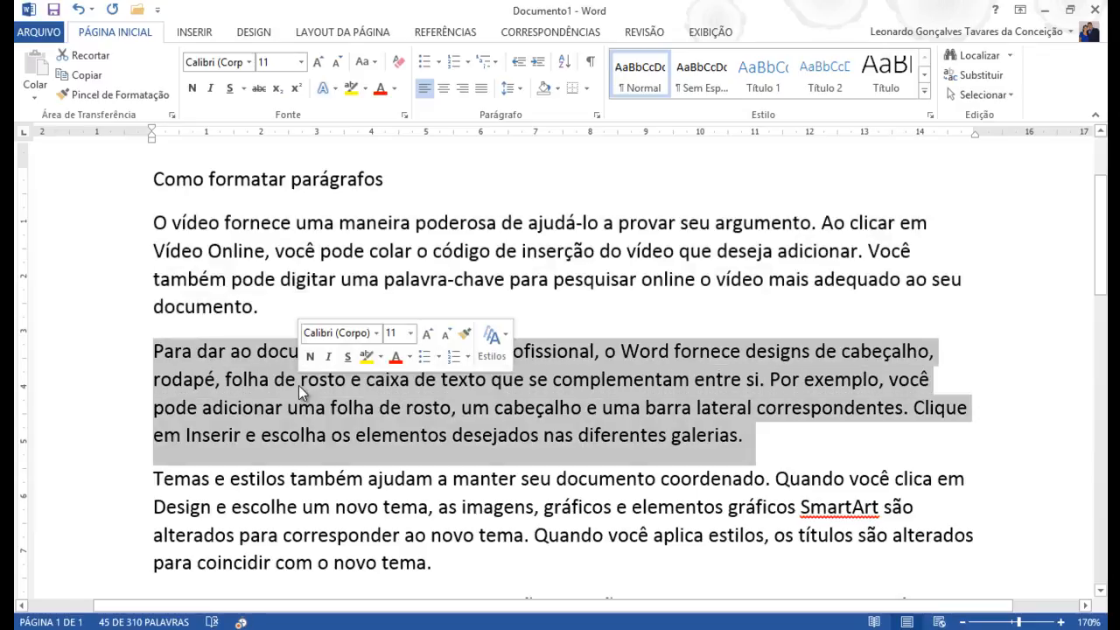
drag(1022, 623, 1006, 623)
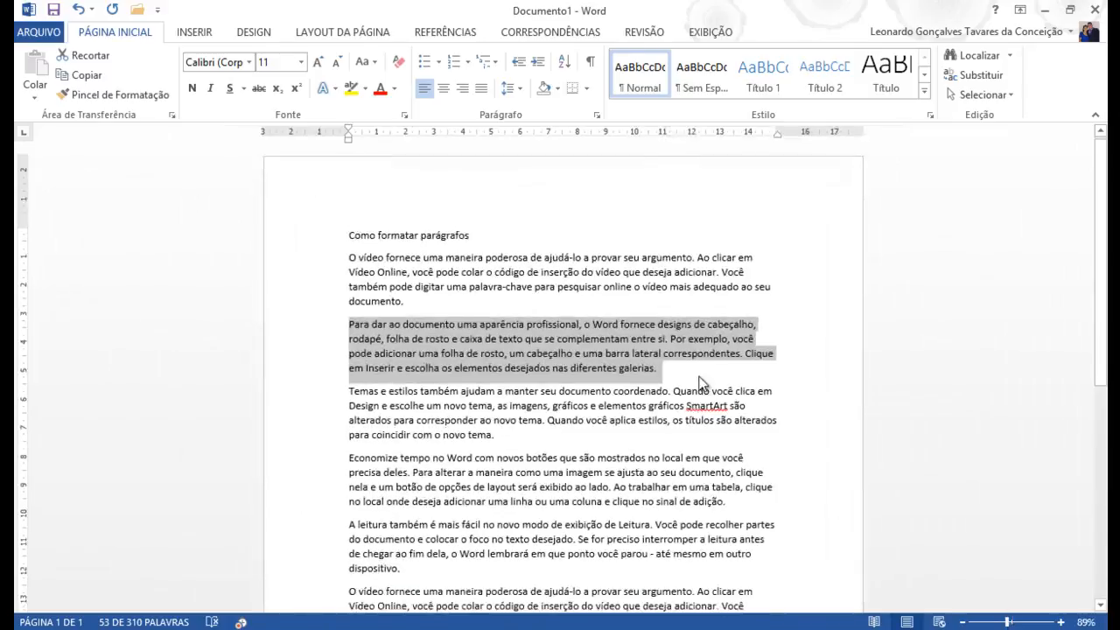
click(697, 361)
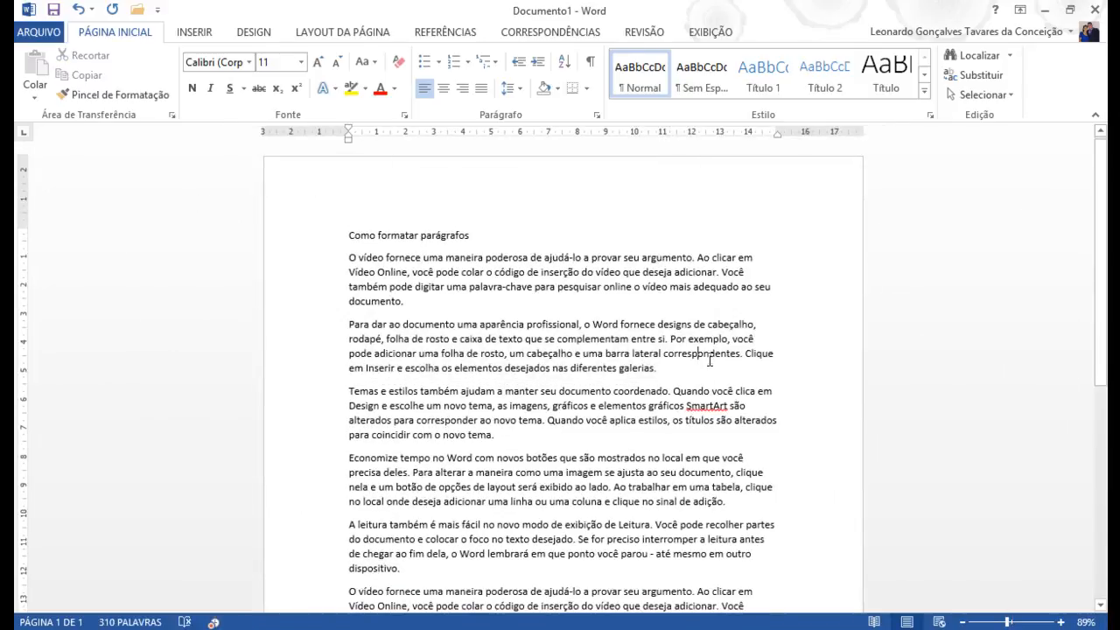
key(ctrl+t)
key(ctrl+j)
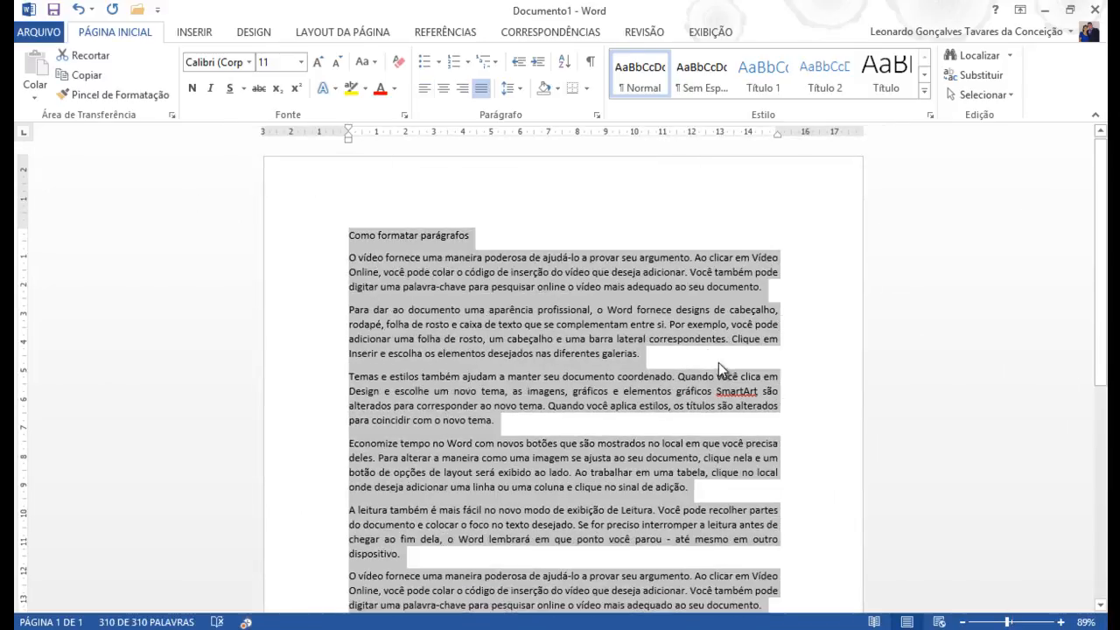
click(633, 339)
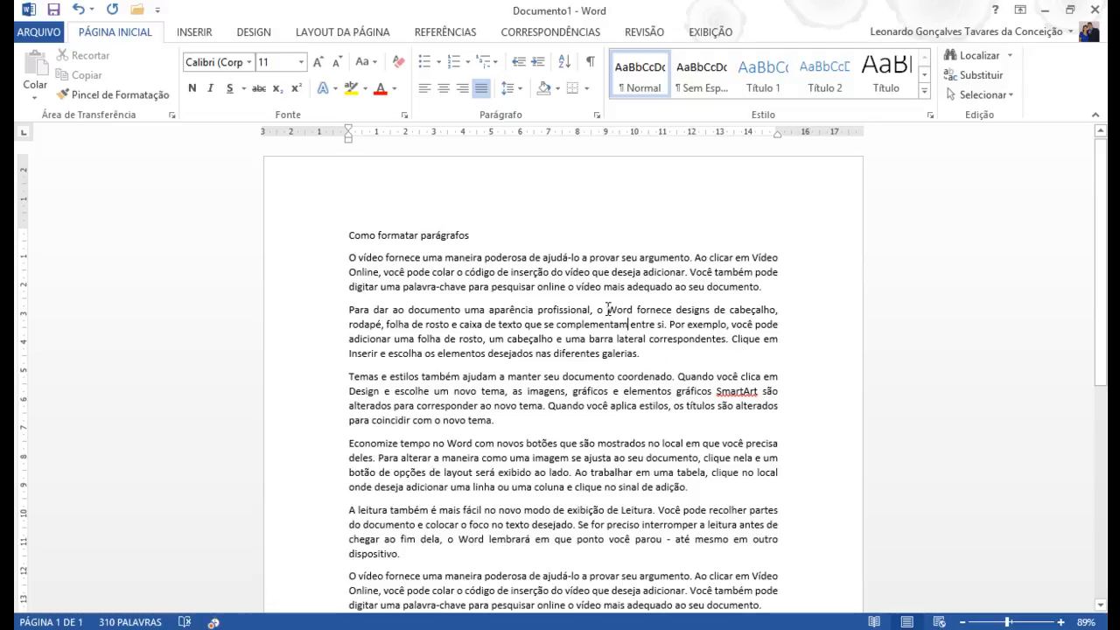
Step: Format the whole second body paragraph, beginning "Para dar ao documento", in red bold text
triple_click(323, 331)
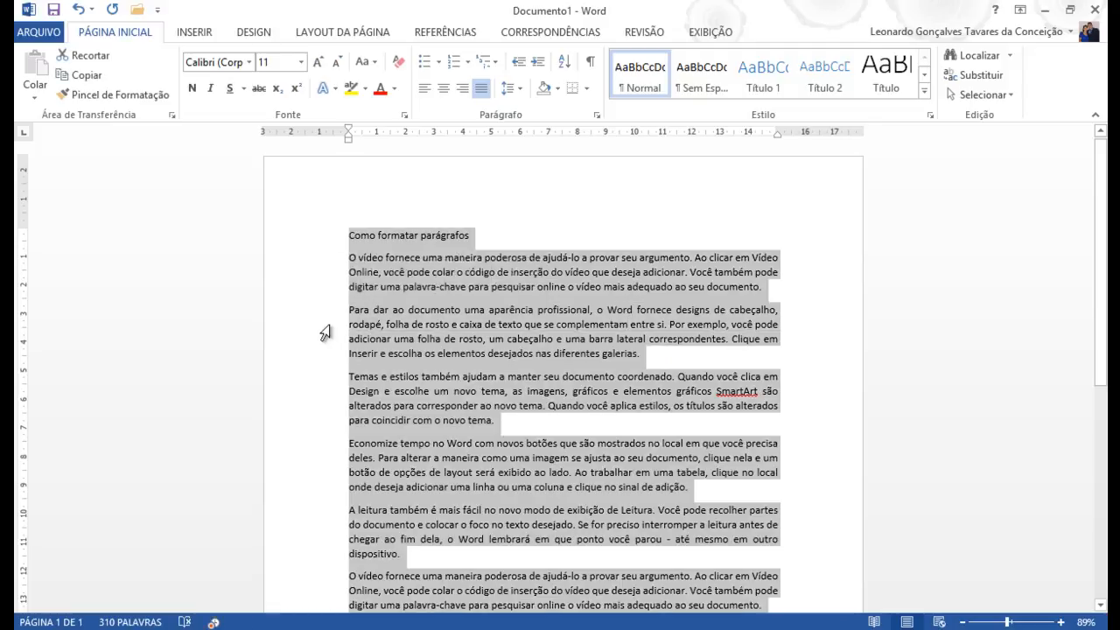
double_click(325, 331)
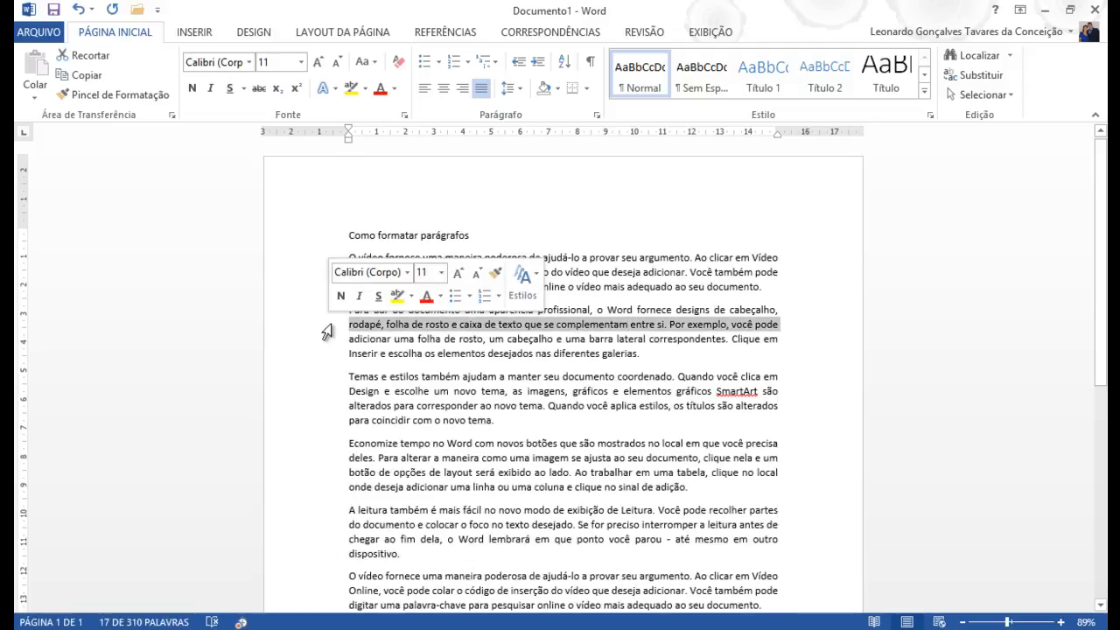
click(427, 295)
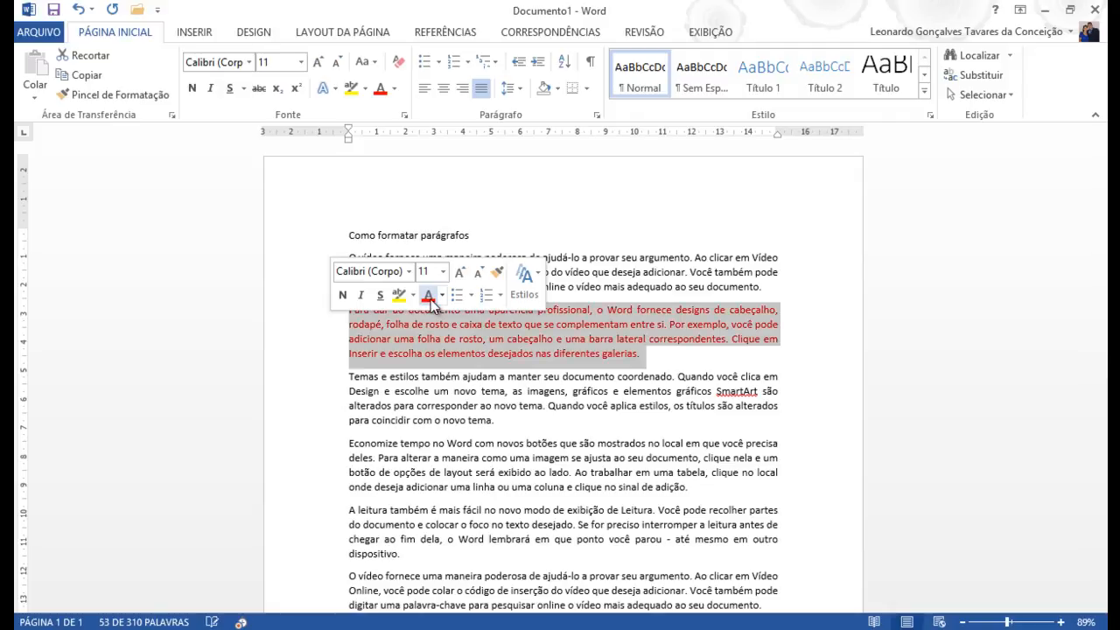
click(191, 88)
click(522, 442)
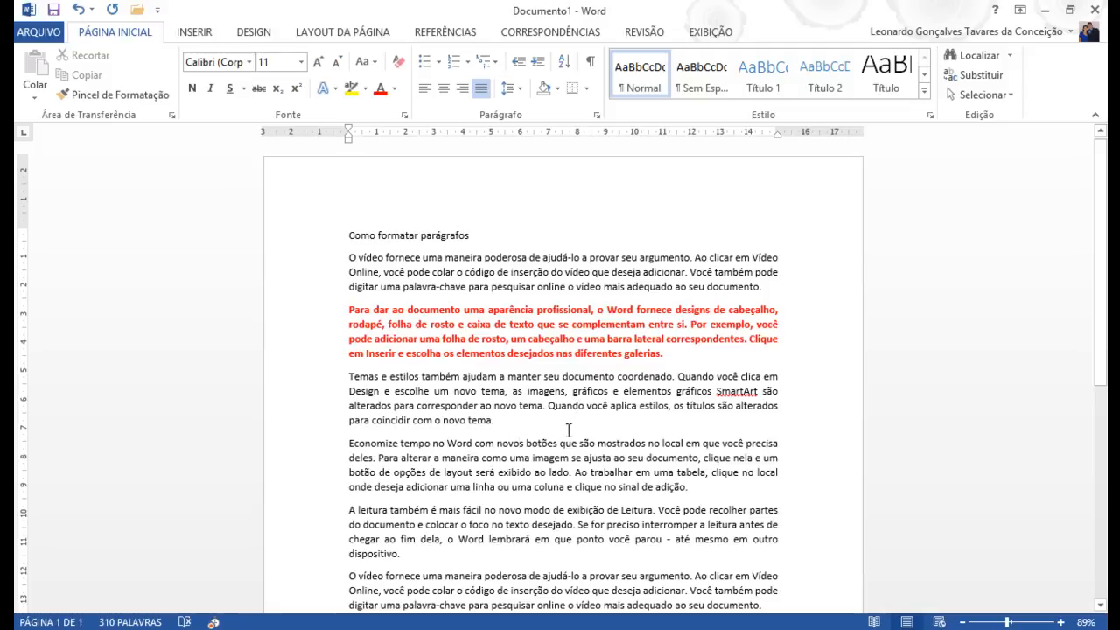
Step: Preview the line spacing options on the red paragraph without applying any of them
click(482, 324)
click(520, 89)
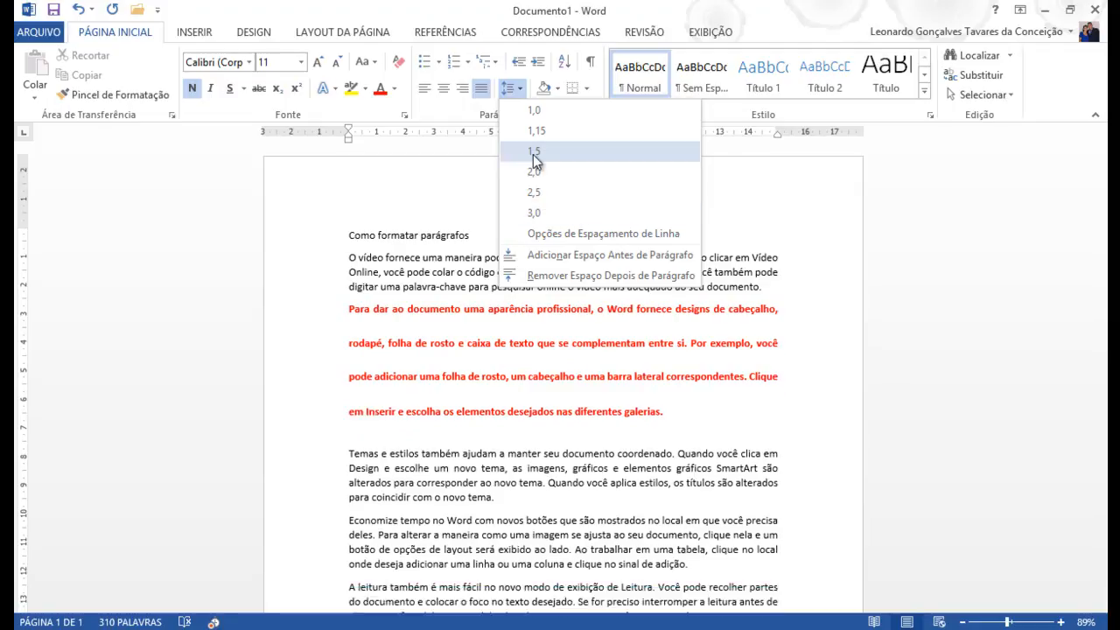
click(430, 266)
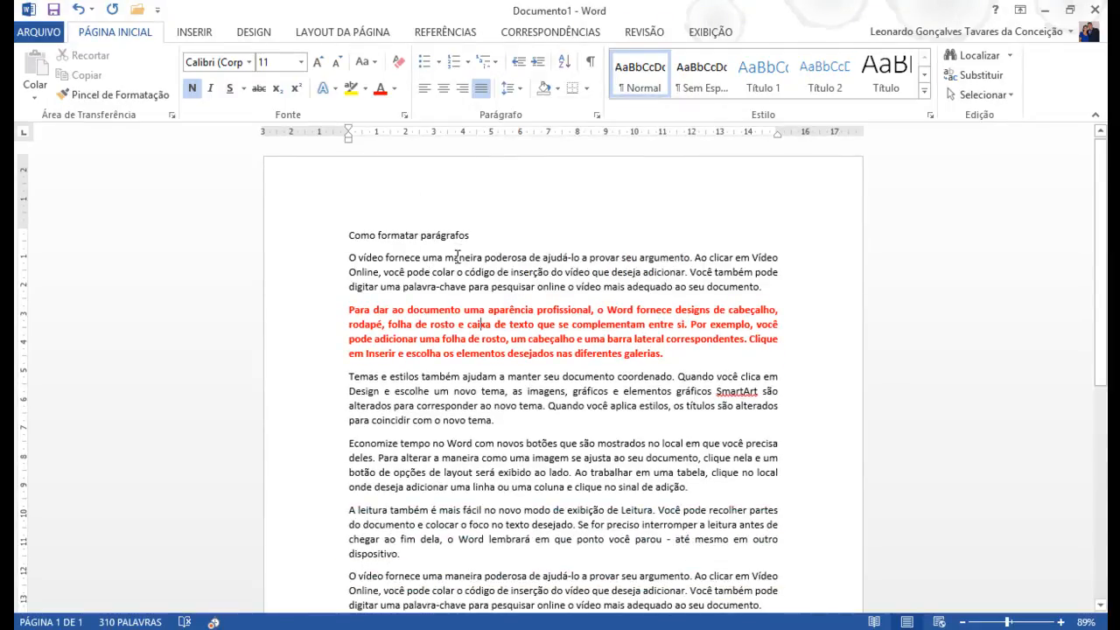
Step: Set the line spacing of the entire document to 2,0 and review the text through its end
triple_click(321, 292)
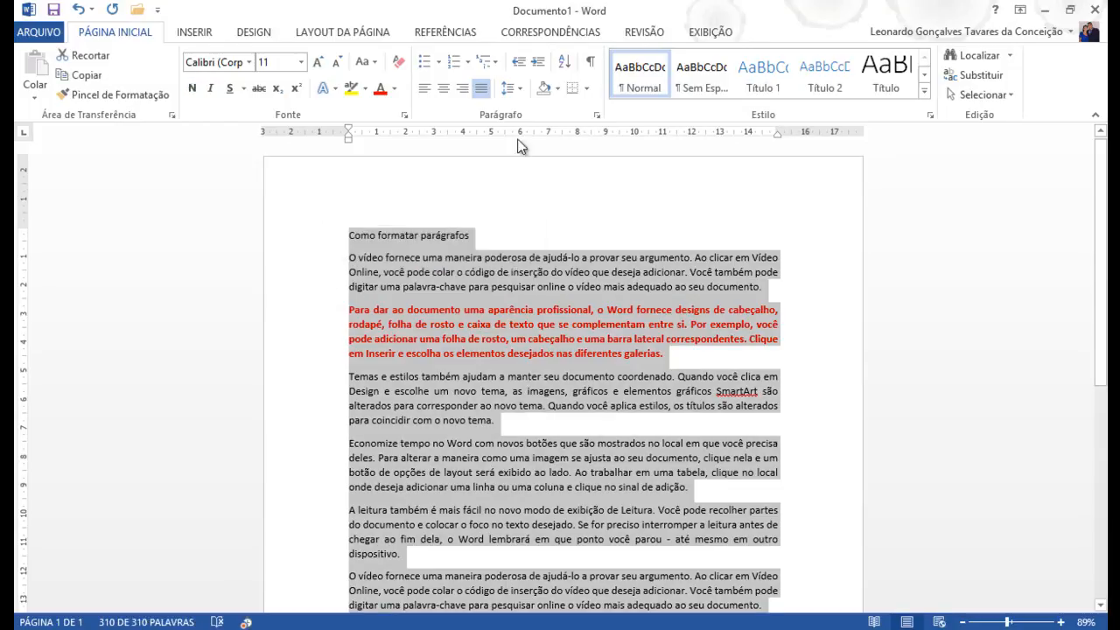
click(509, 88)
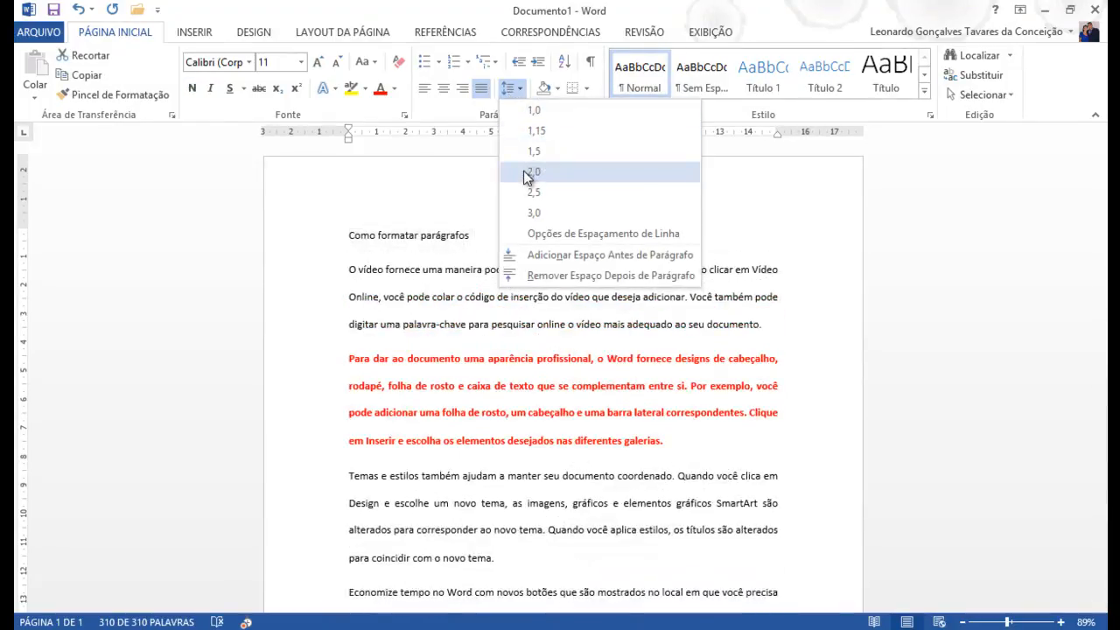
click(528, 172)
click(551, 247)
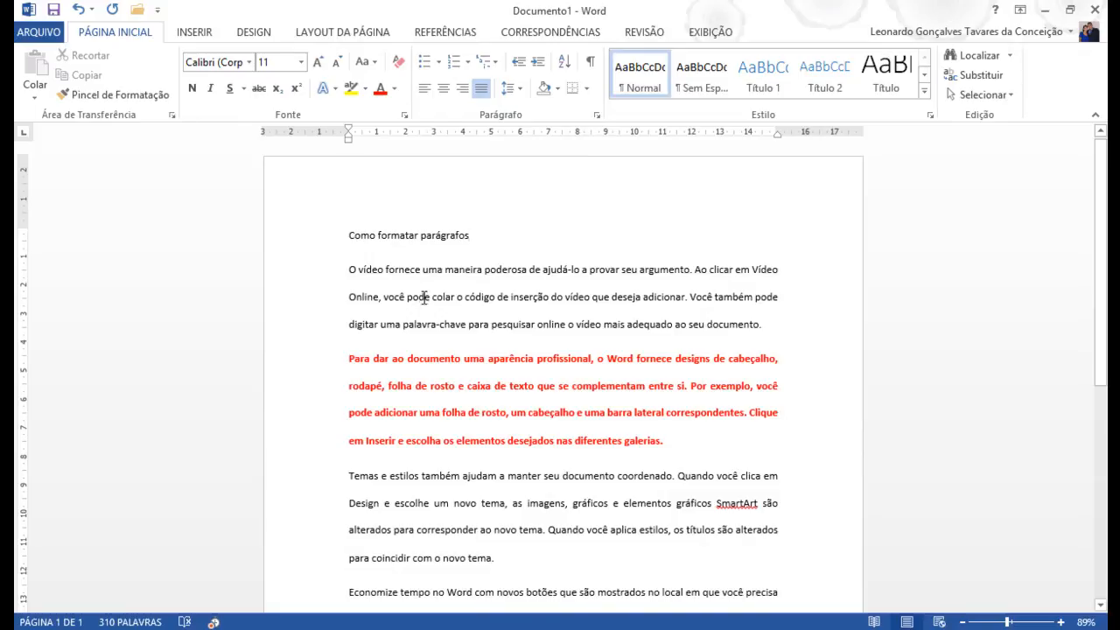
scroll(346, 329, down, 6)
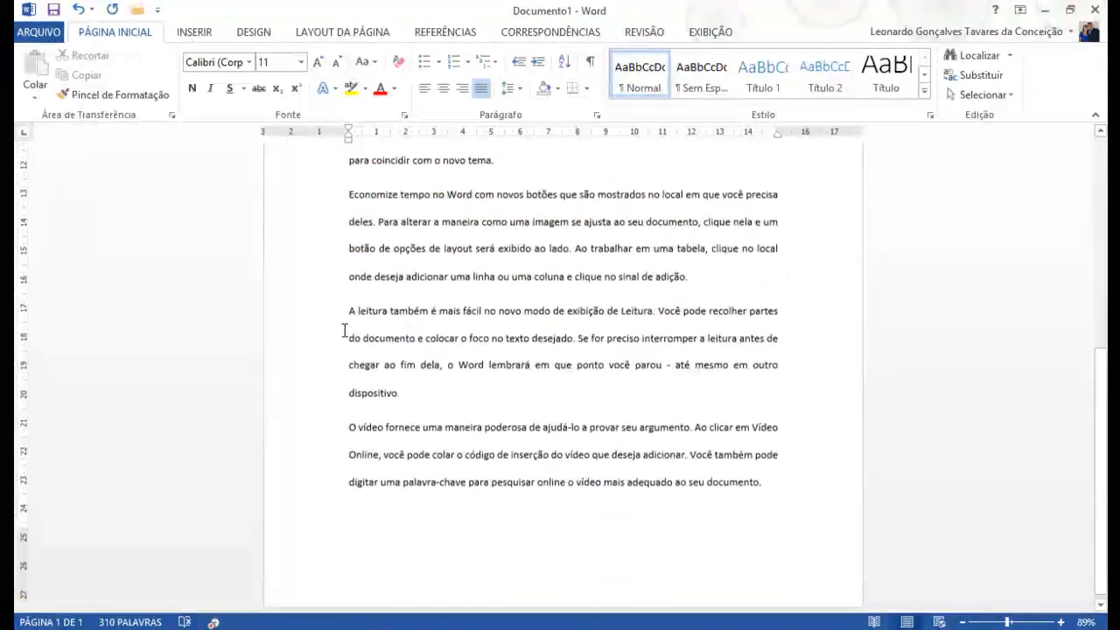
scroll(344, 330, up, 6)
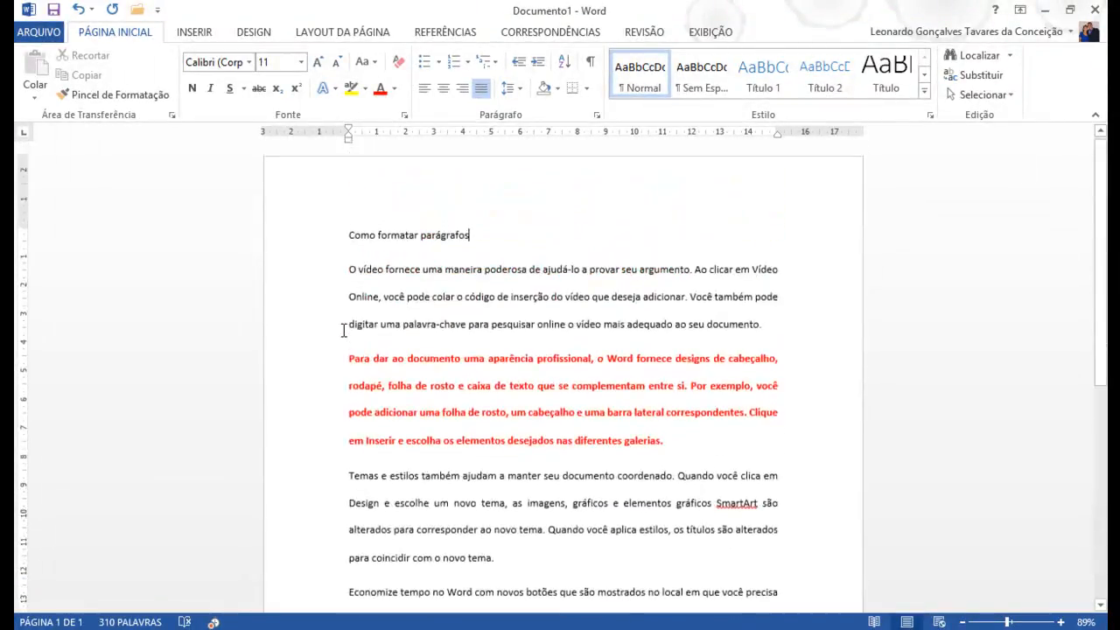
Step: Set the line spacing of the entire document to 1,15
triple_click(308, 315)
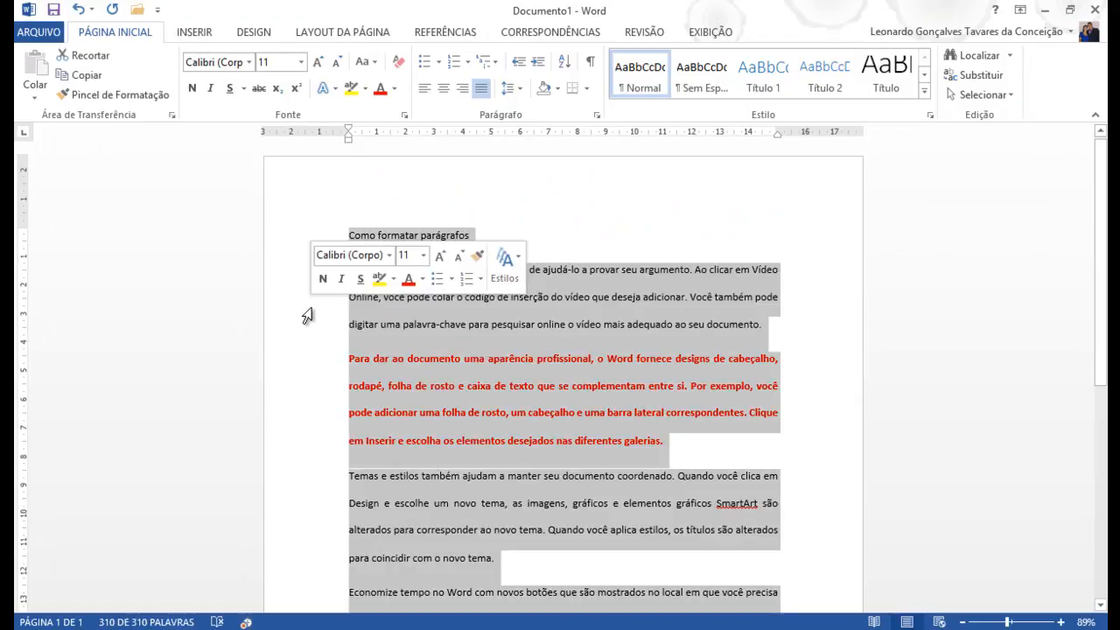
click(509, 87)
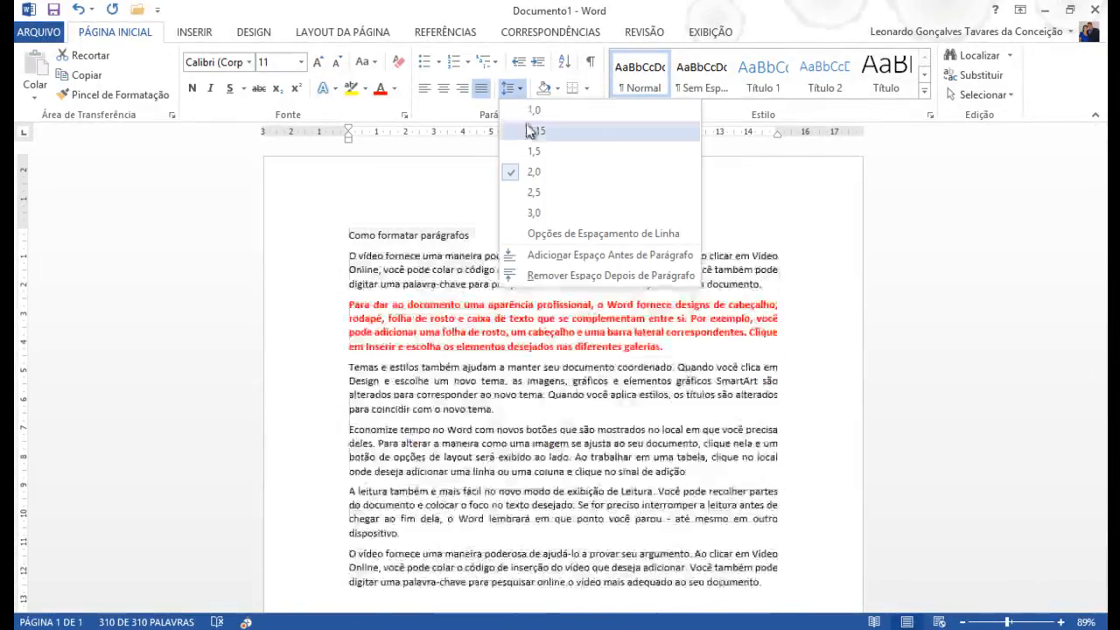
click(533, 130)
click(498, 271)
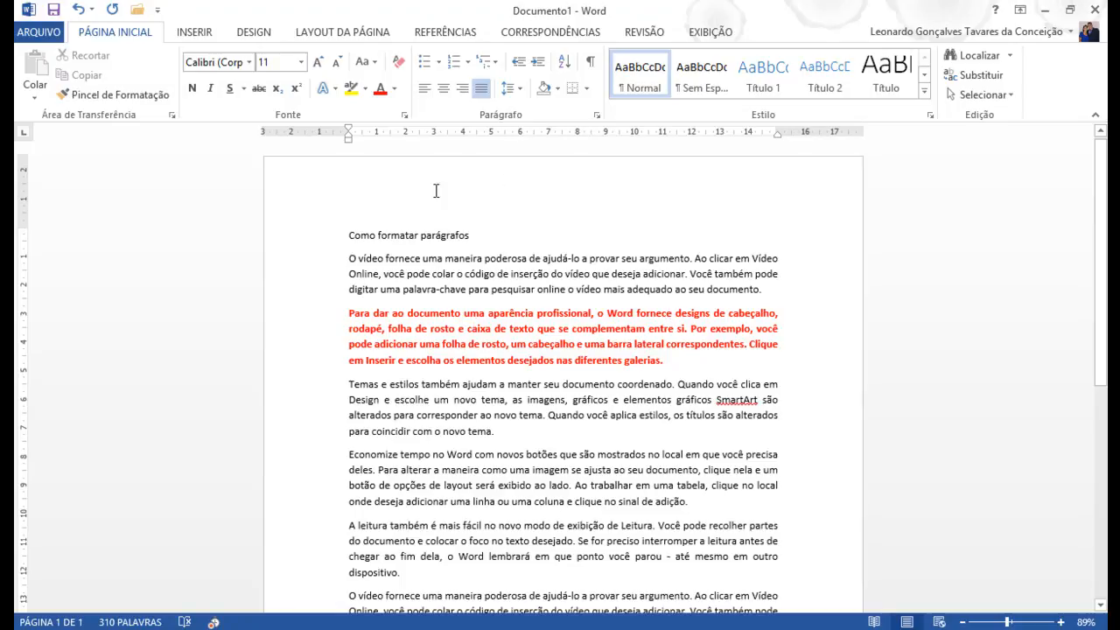
Step: Set the line spacing of the entire document to 1,0
triple_click(297, 298)
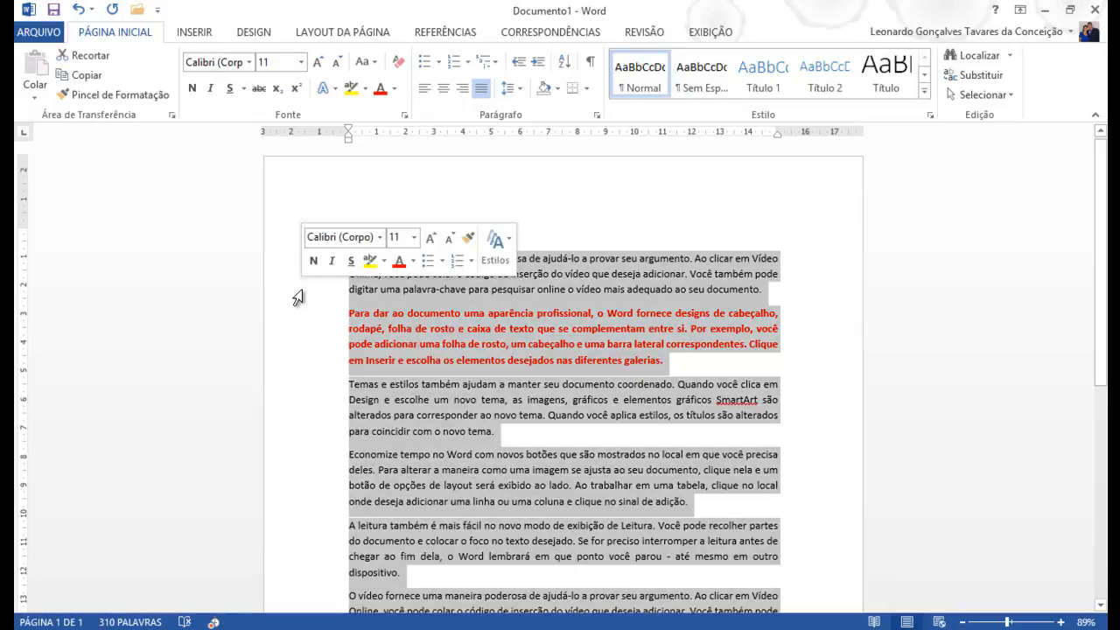
click(520, 91)
click(528, 111)
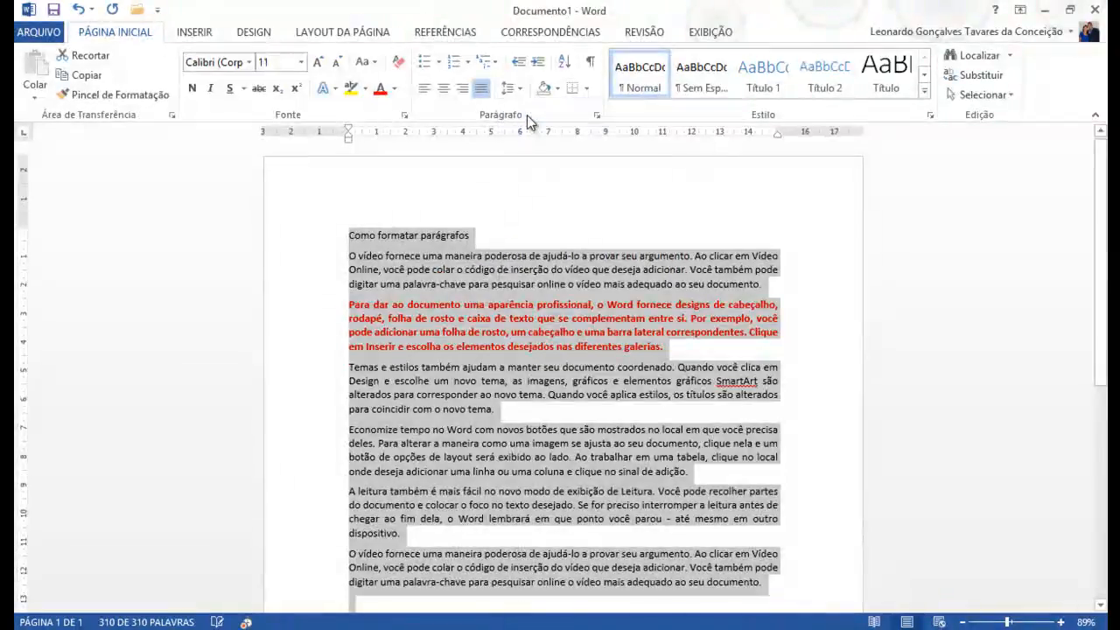
Step: Remove the space after every paragraph in the document and review the result through the last paragraph
click(513, 89)
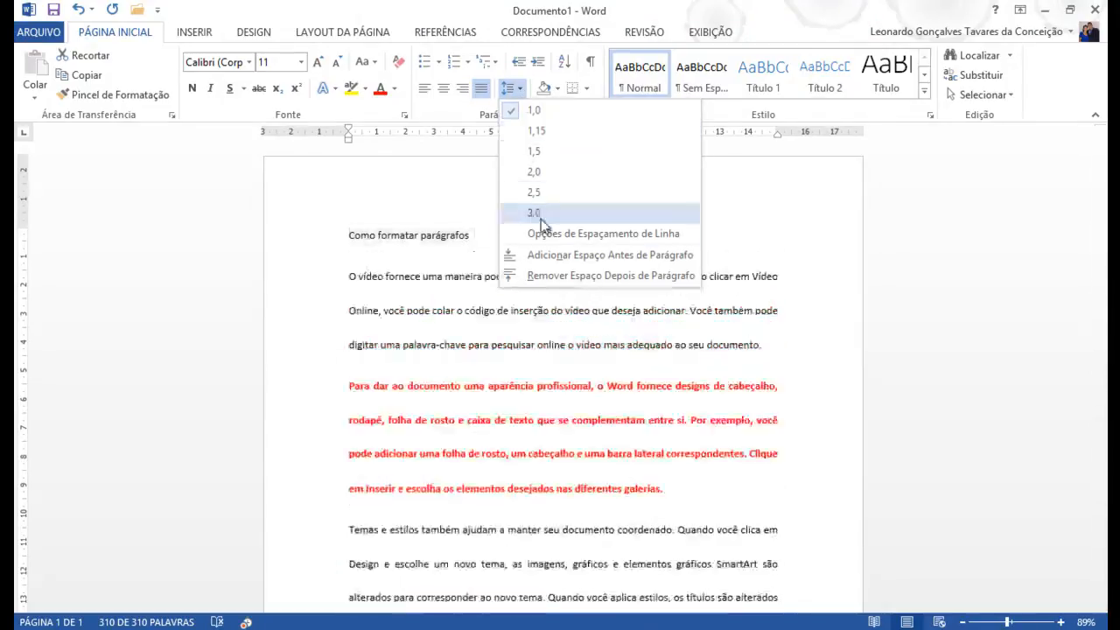
click(557, 277)
click(567, 491)
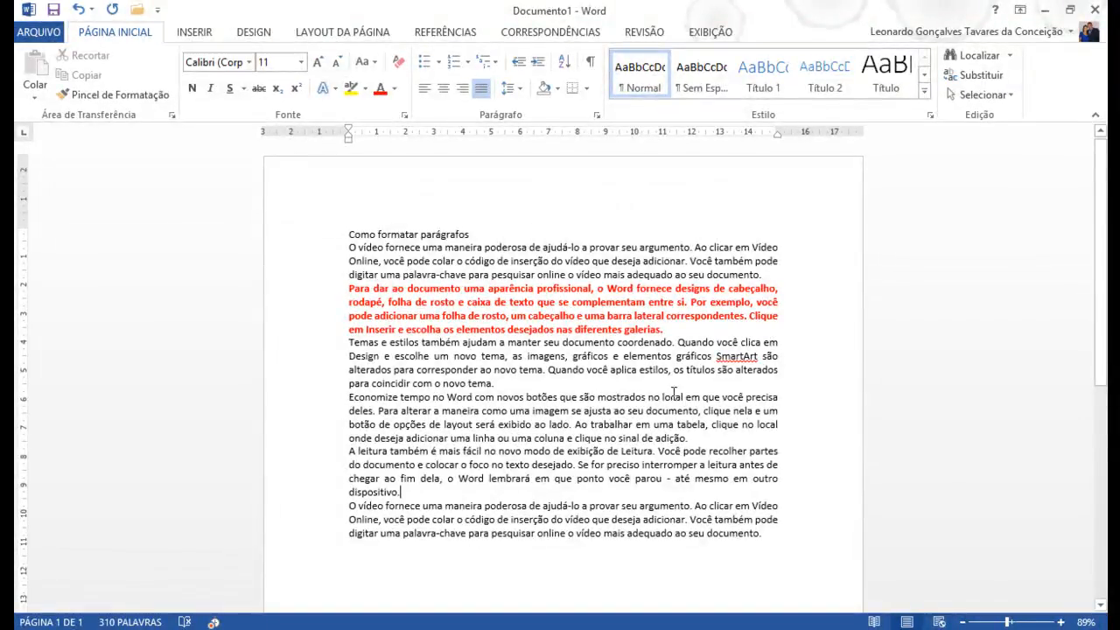
scroll(434, 331, down, 7)
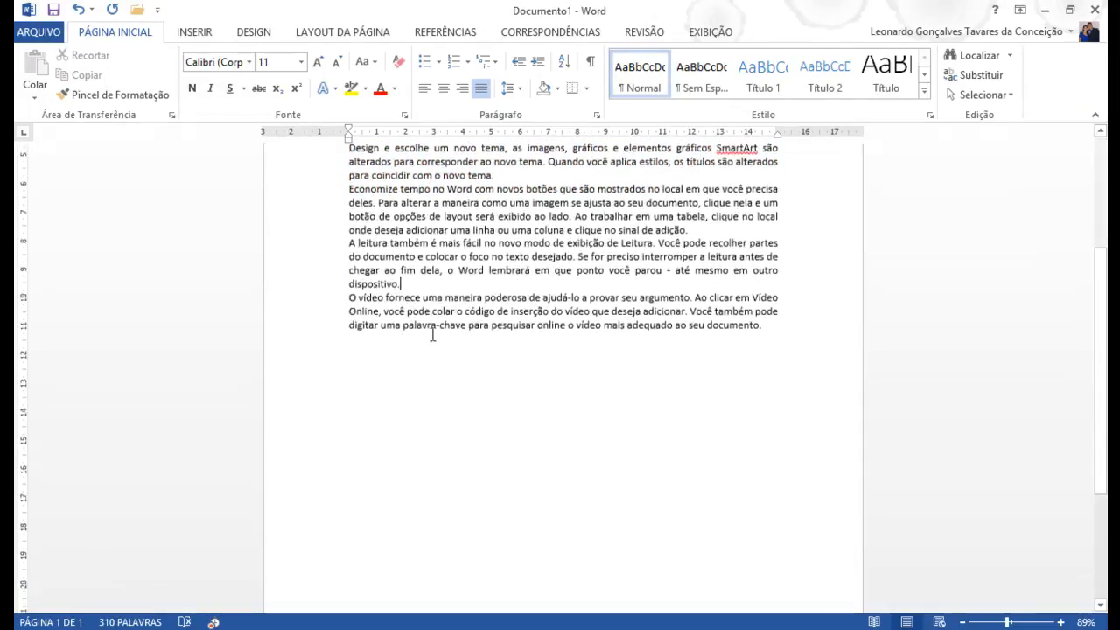
scroll(432, 334, down, 3)
scroll(431, 334, up, 9)
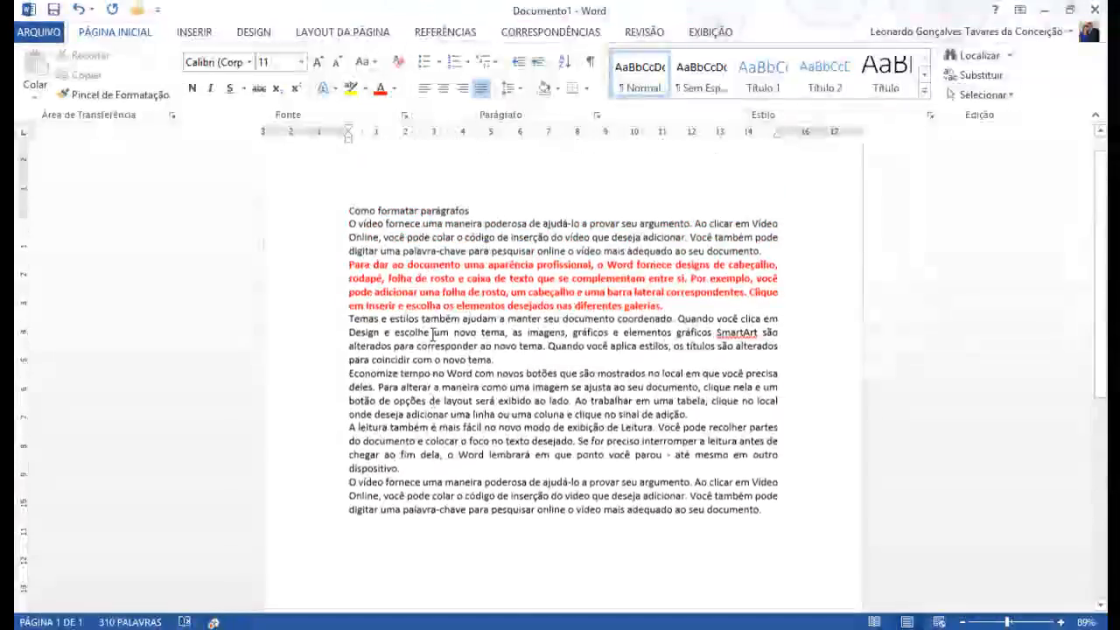
scroll(433, 334, up, 1)
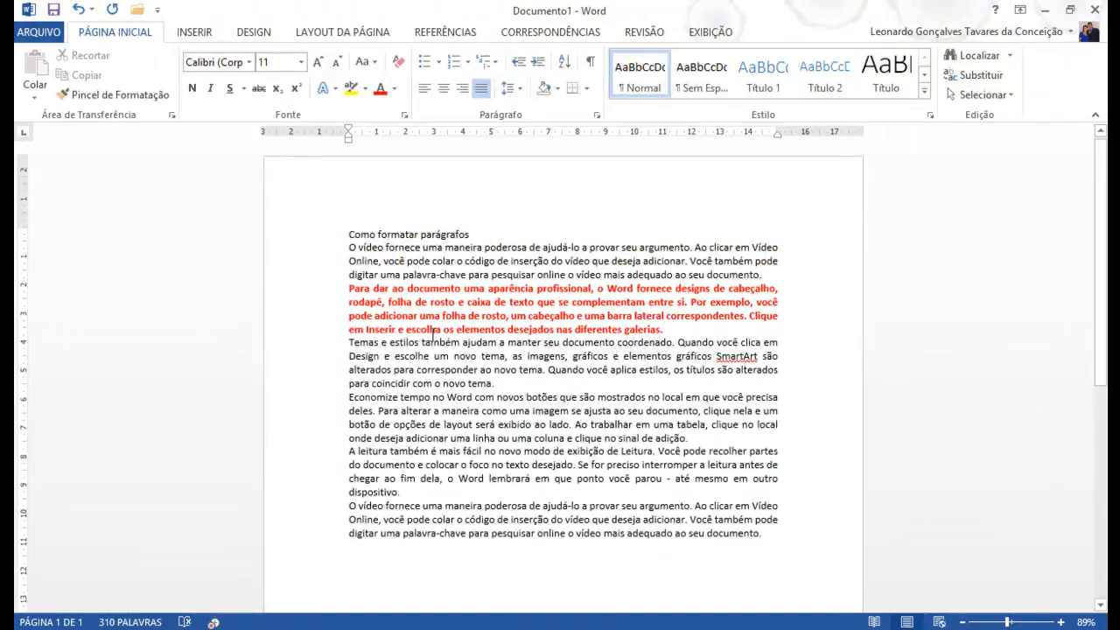
Step: Add space before and after the red paragraph to separate it from its neighbouring paragraphs
click(682, 332)
click(519, 91)
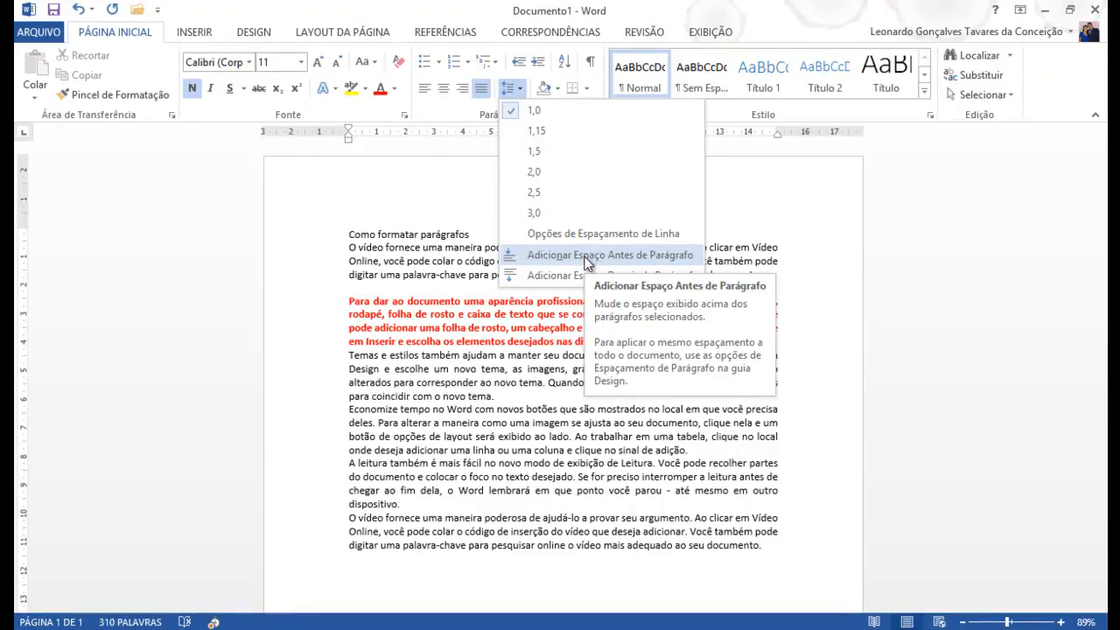
click(584, 259)
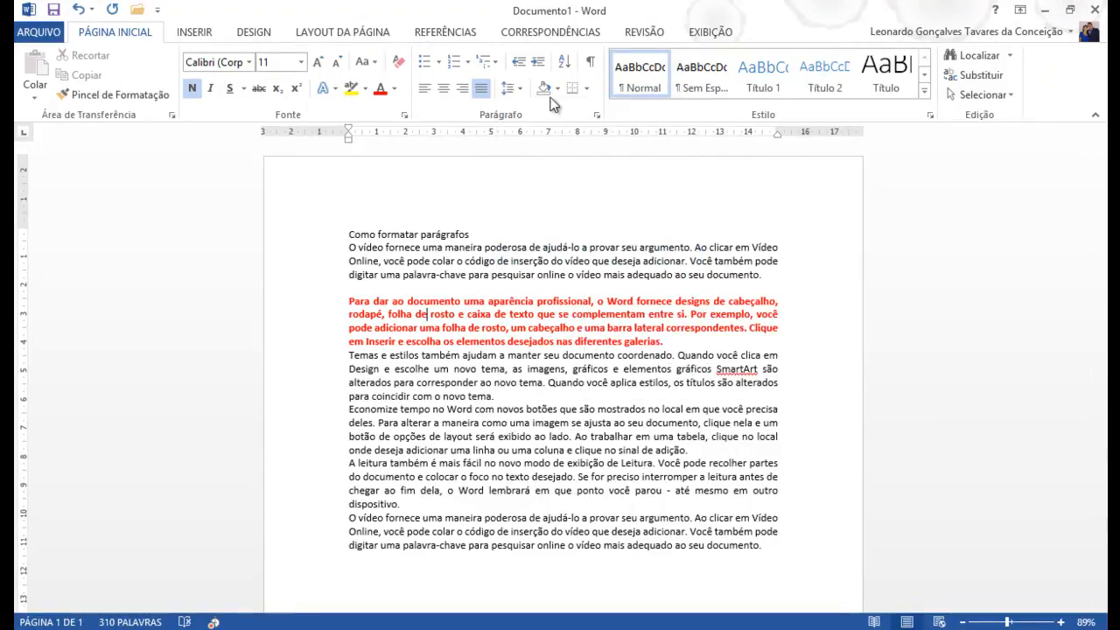
click(516, 94)
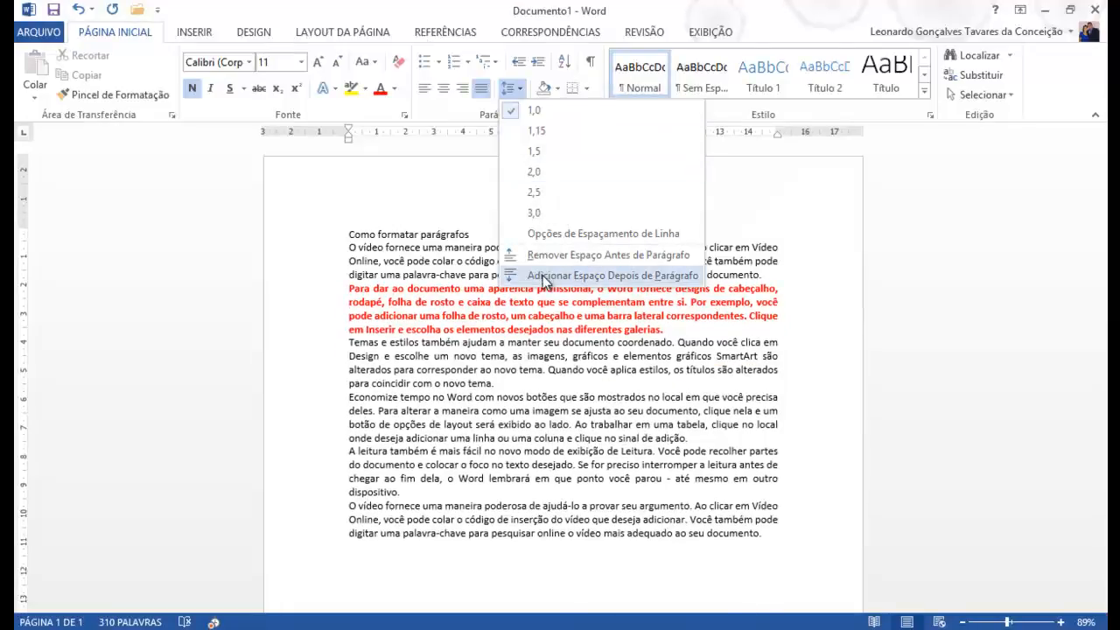
click(542, 273)
click(505, 376)
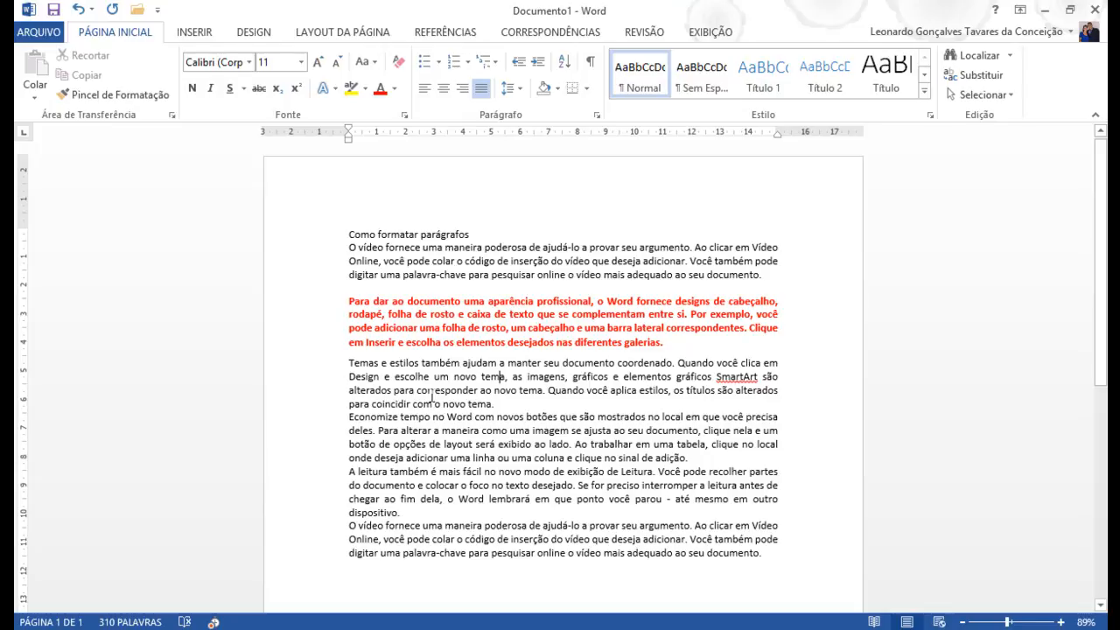
click(416, 313)
click(511, 88)
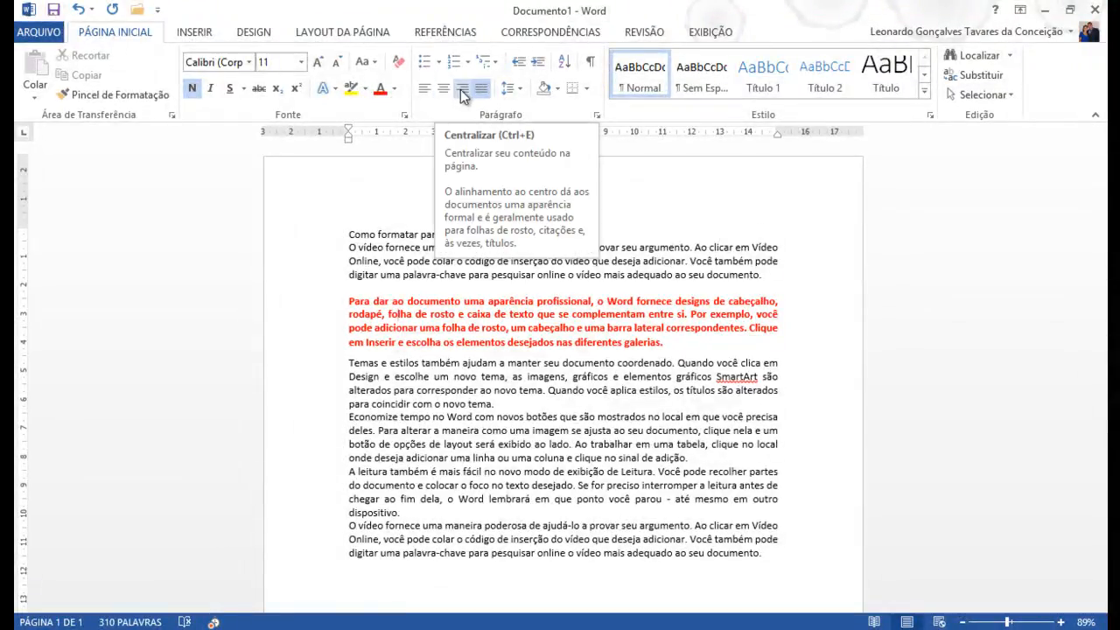
click(514, 96)
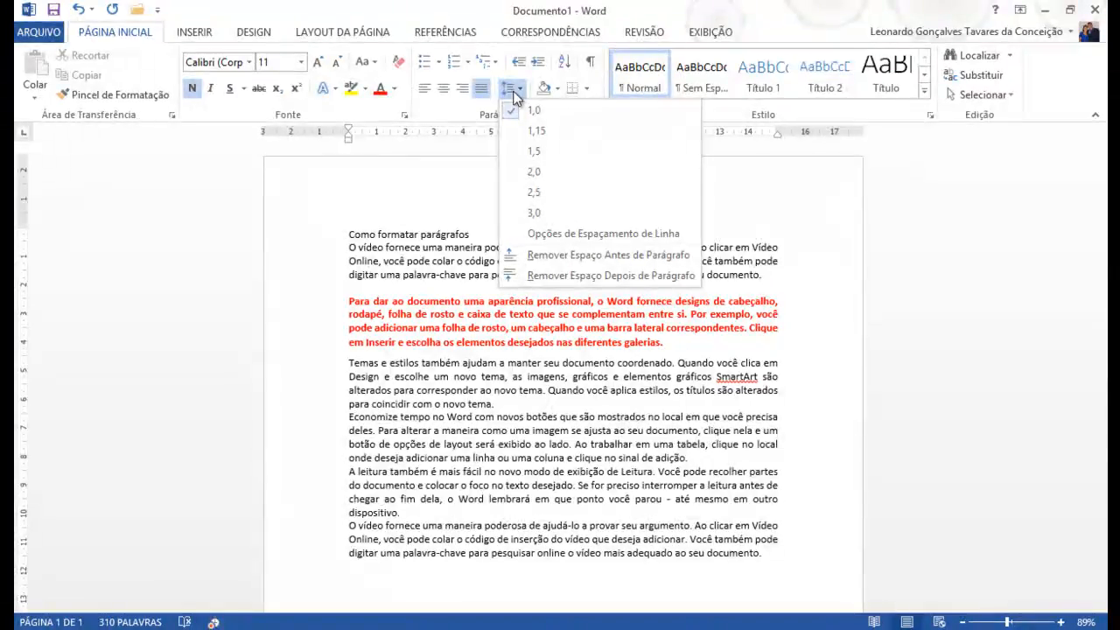
click(516, 98)
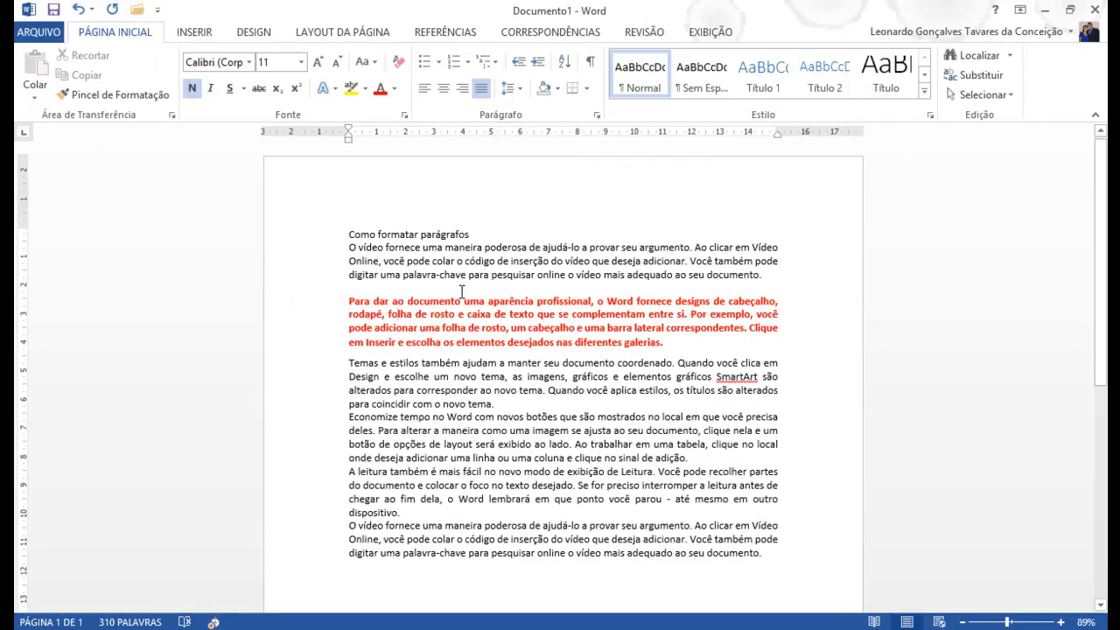
Step: Select the entire document and set its line spacing to 1,15
triple_click(302, 270)
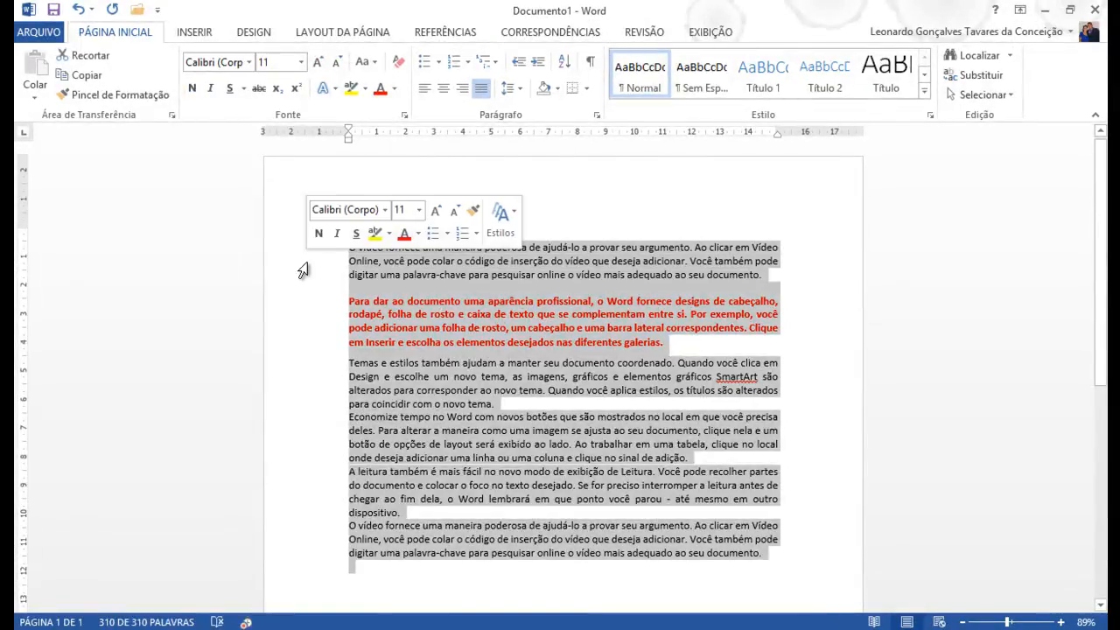
click(512, 87)
click(523, 131)
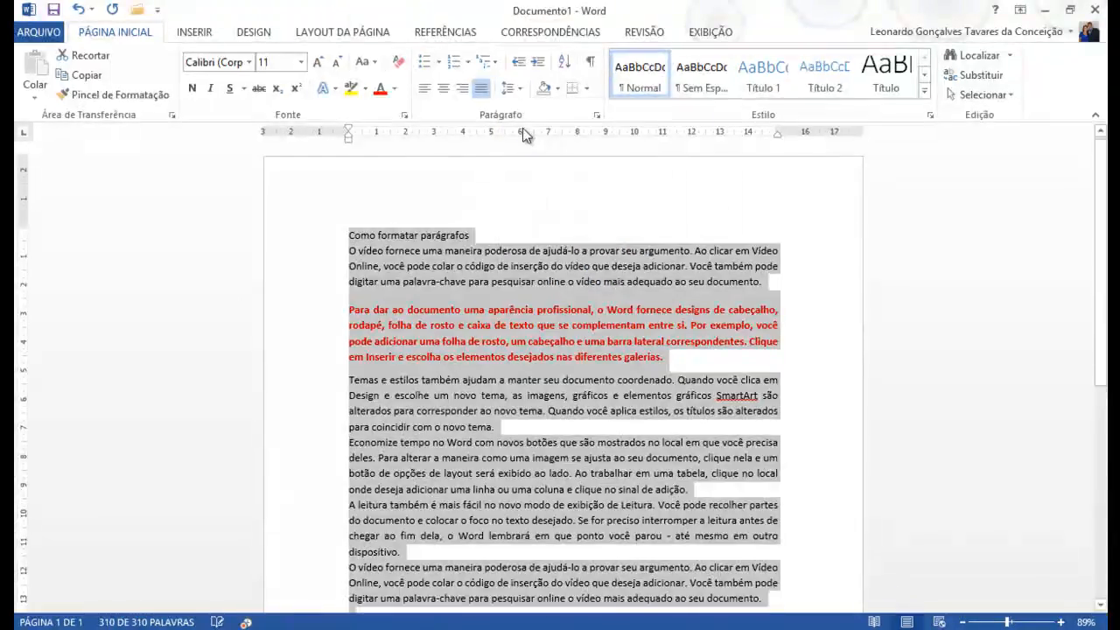
Step: Add space after every paragraph in the document and review the result through the last paragraph
click(519, 89)
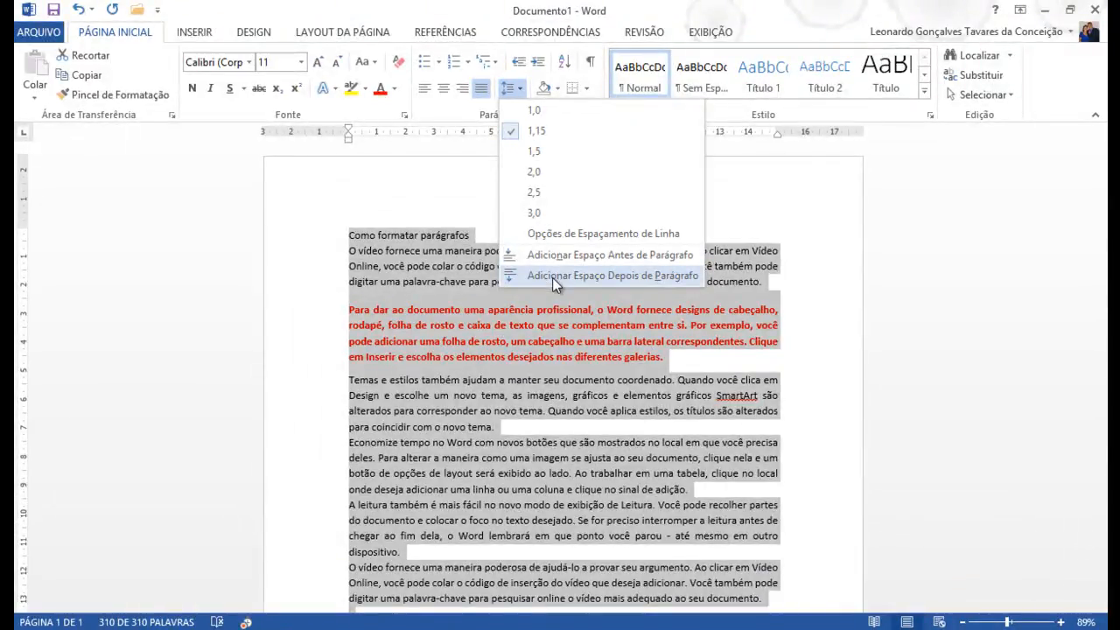
click(559, 275)
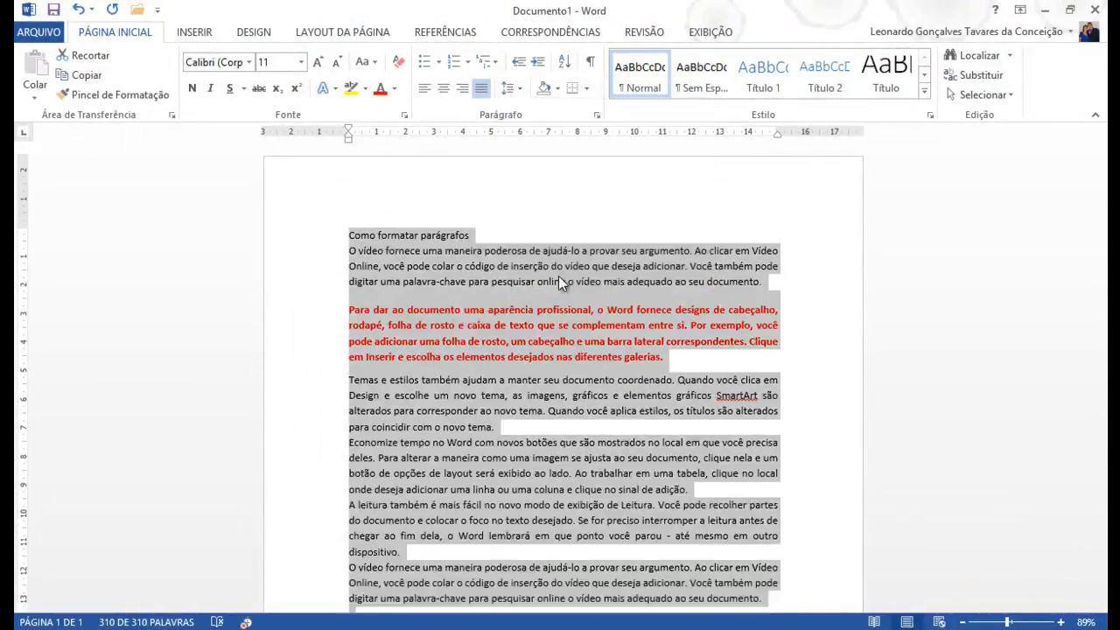
click(558, 275)
scroll(332, 347, down, 1)
scroll(333, 347, down, 3)
scroll(332, 348, up, 4)
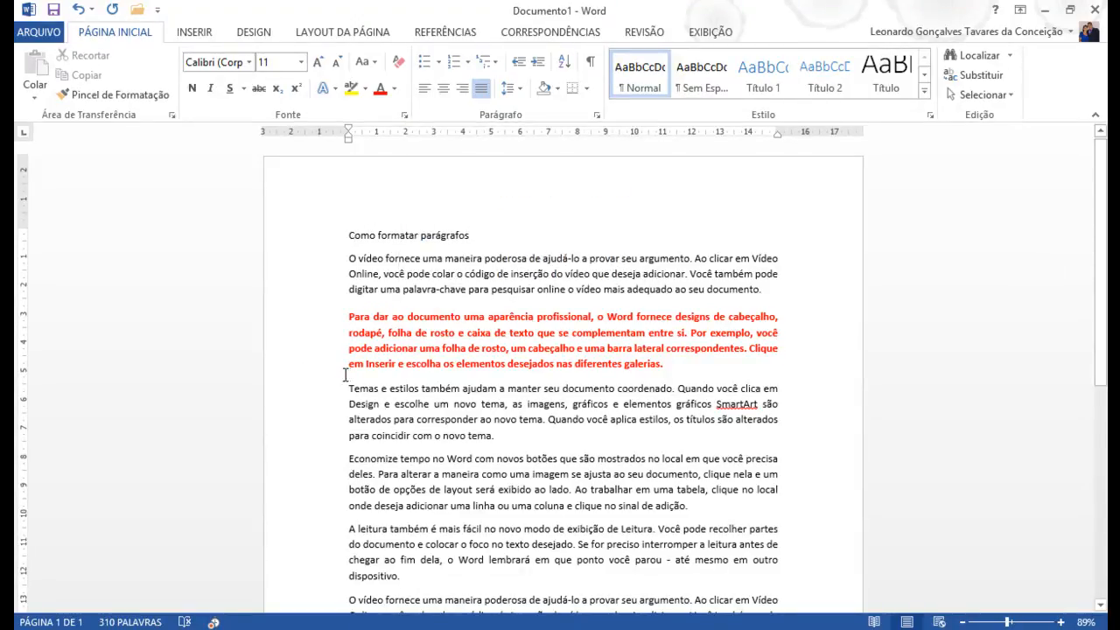
Step: Open the full paragraph settings for the red paragraph
click(430, 320)
click(597, 115)
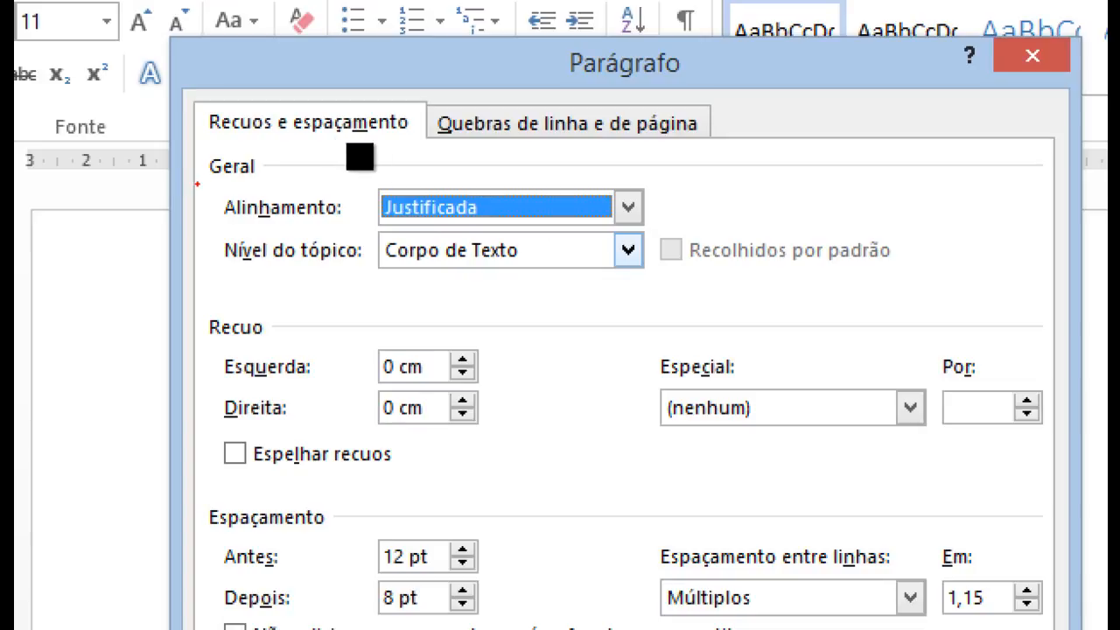
Step: Examine the Geral, Recuo, Espaçamento and Visualização sections of the paragraph settings
mouse_move(393, 155)
mouse_down()
mouse_move(397, 140)
mouse_move(362, 137)
mouse_move(363, 160)
mouse_up()
mouse_move(362, 221)
mouse_down()
mouse_move(375, 240)
mouse_move(395, 221)
mouse_move(357, 222)
mouse_move(357, 233)
mouse_up()
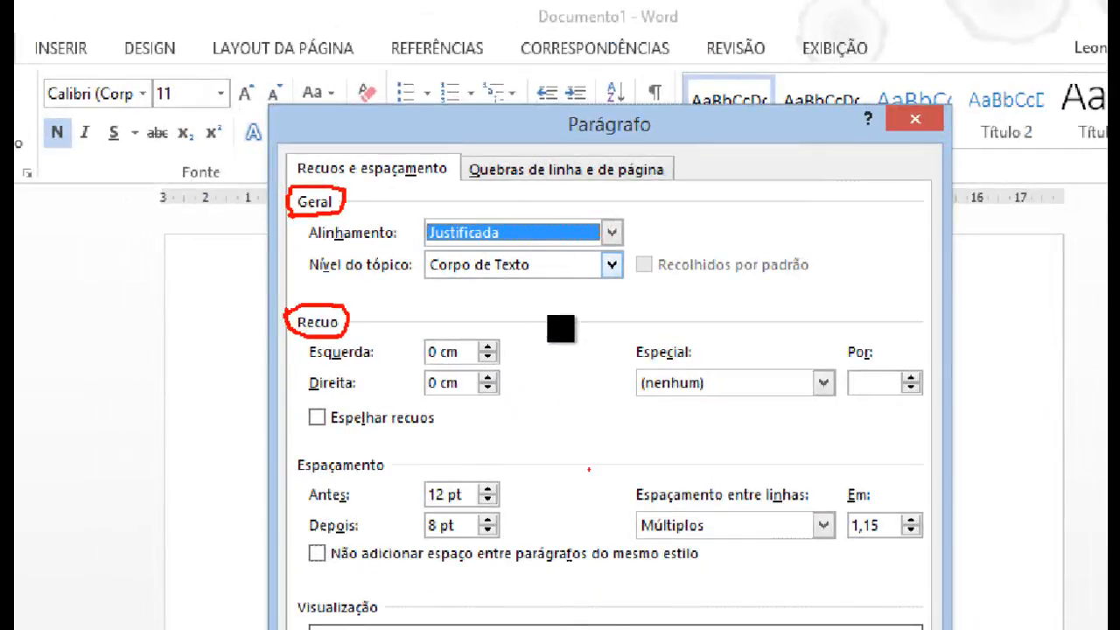
mouse_move(363, 316)
mouse_down()
mouse_move(374, 336)
mouse_move(426, 332)
mouse_move(406, 310)
mouse_move(365, 316)
mouse_up()
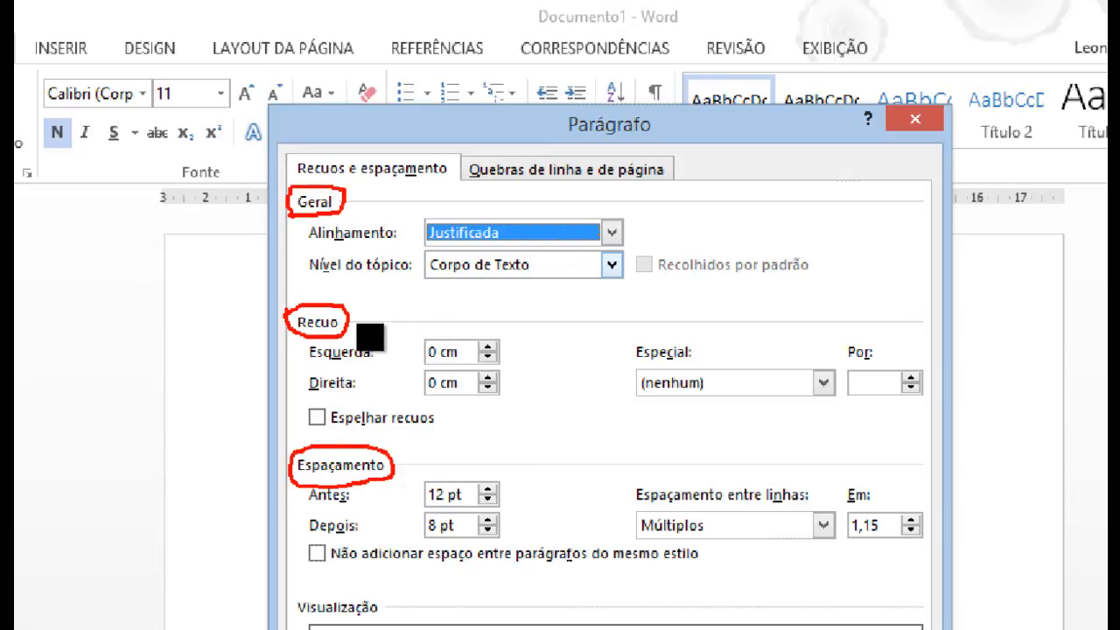
mouse_move(354, 410)
mouse_down()
mouse_move(364, 426)
mouse_move(405, 432)
mouse_move(428, 414)
mouse_move(359, 400)
mouse_up()
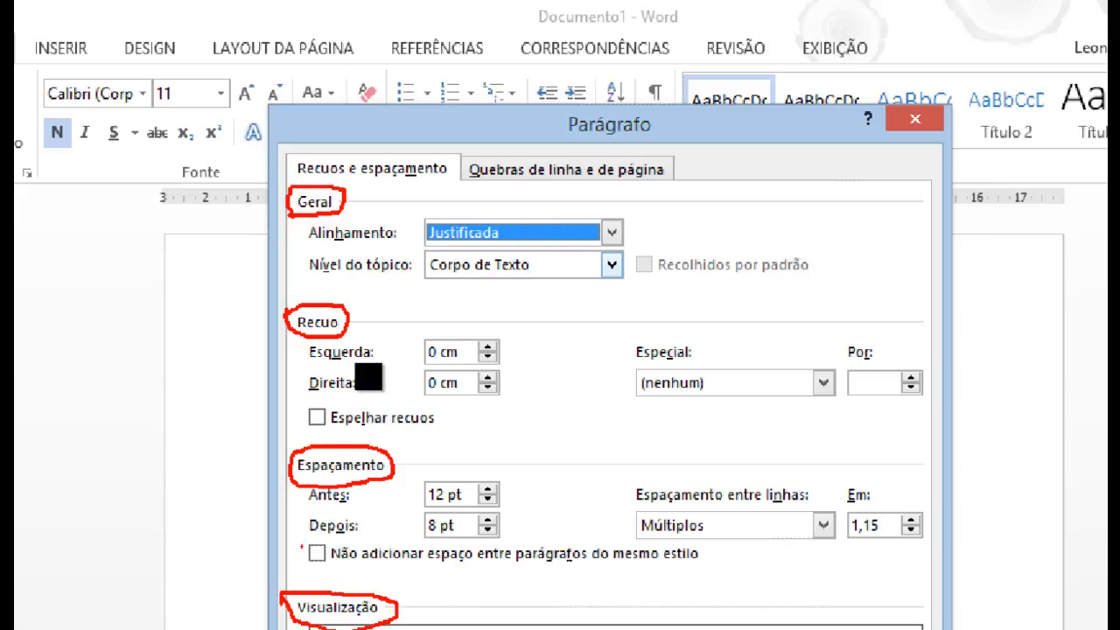
click(464, 206)
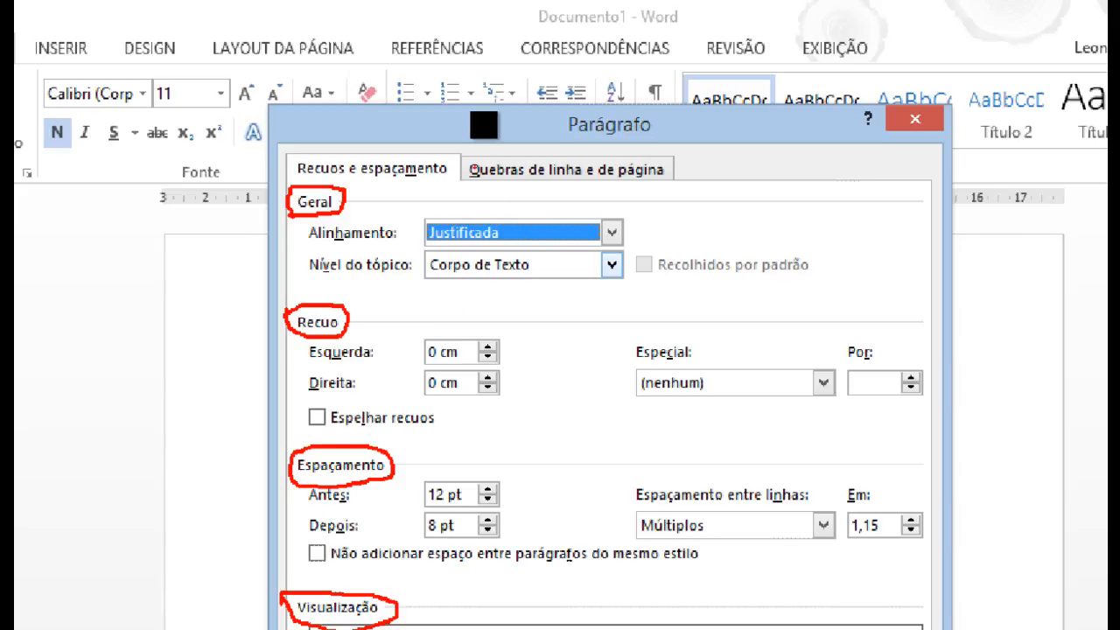
mouse_move(376, 162)
mouse_down()
mouse_move(362, 178)
mouse_move(382, 202)
mouse_up()
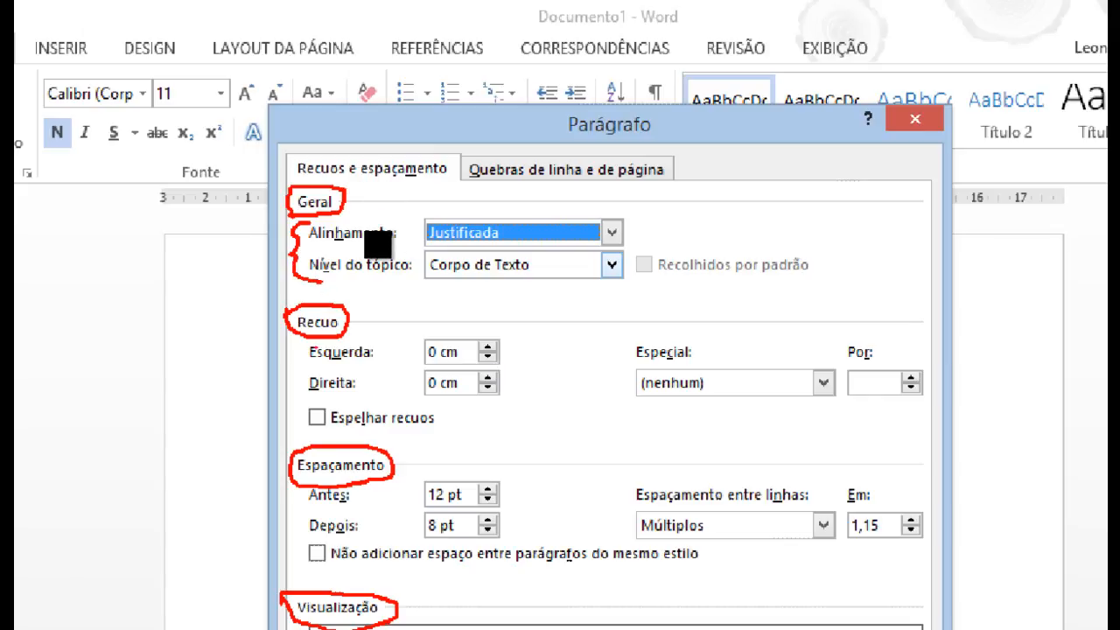
mouse_move(367, 242)
mouse_down()
mouse_move(353, 274)
mouse_move(372, 306)
mouse_move(356, 370)
mouse_move(373, 391)
mouse_up()
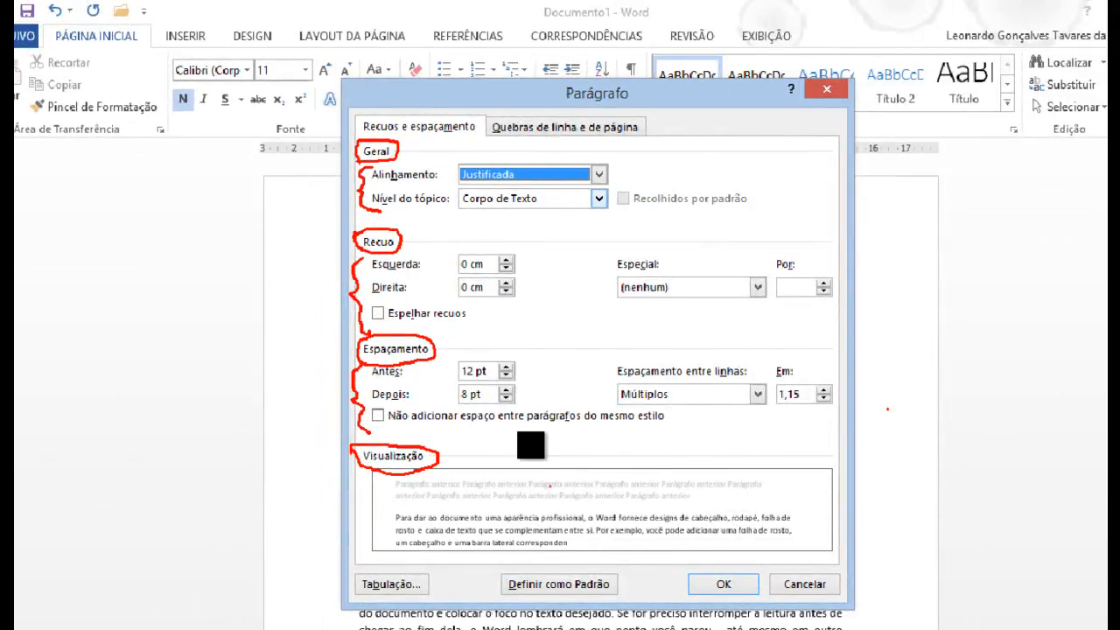
mouse_move(372, 473)
mouse_down()
mouse_move(367, 484)
mouse_move(436, 507)
mouse_move(741, 509)
mouse_move(785, 468)
mouse_move(756, 436)
mouse_move(598, 418)
mouse_move(404, 428)
mouse_move(393, 438)
mouse_move(393, 505)
mouse_up()
click(385, 469)
drag(762, 511, 363, 503)
mouse_move(736, 469)
mouse_down()
mouse_move(760, 470)
mouse_move(754, 501)
mouse_up()
drag(438, 509, 433, 509)
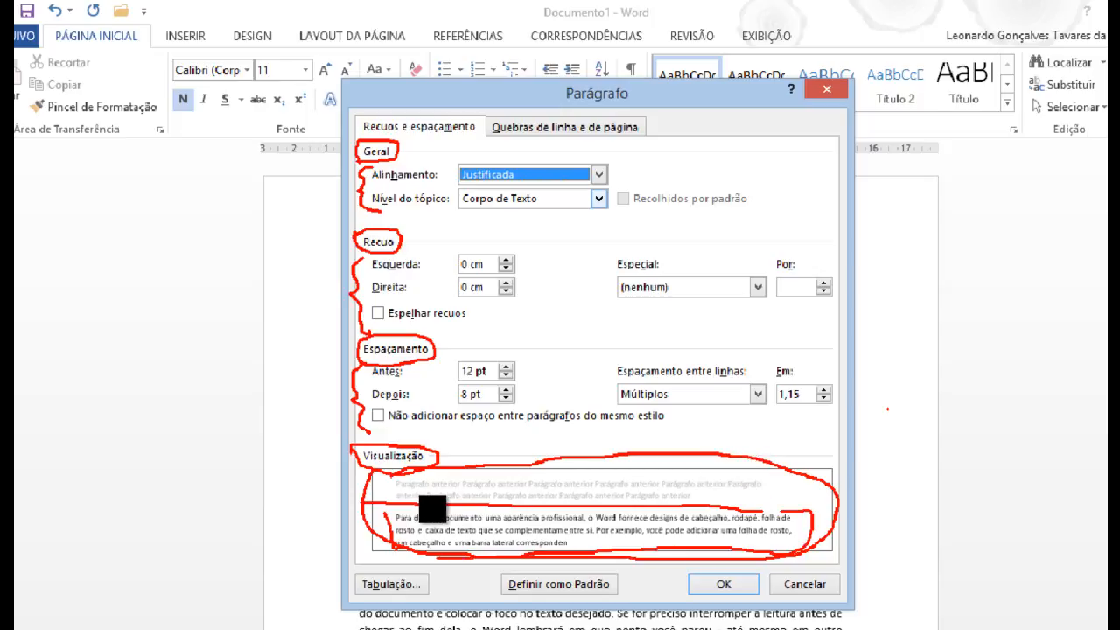
click(863, 427)
key(Escape)
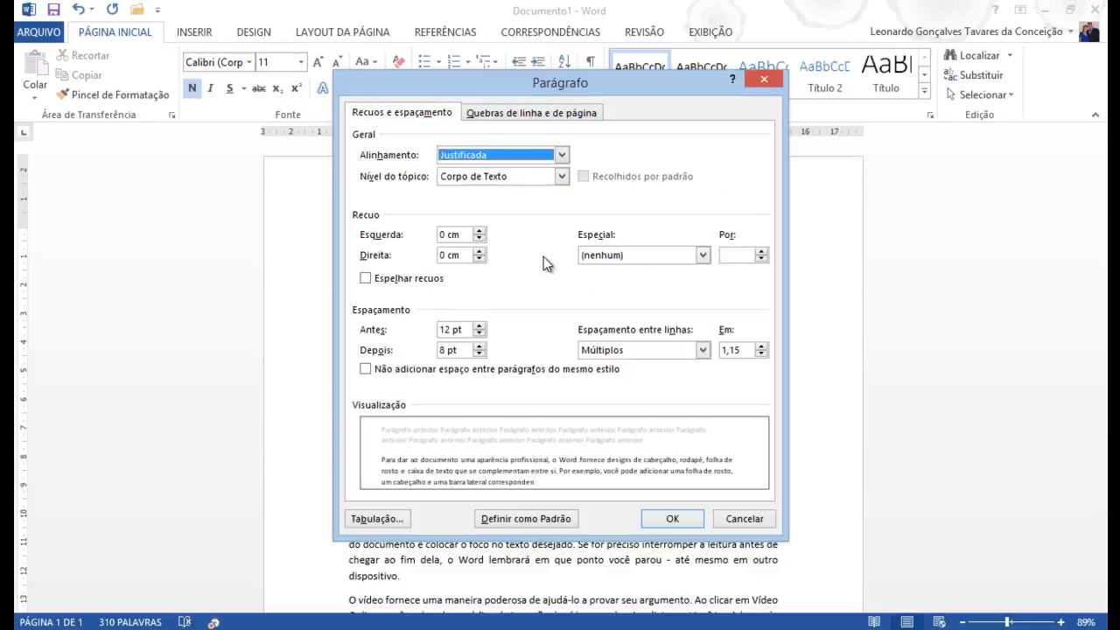
Step: Move the Parágrafo dialog away from the text and check the available alignment options, keeping Justificada
drag(665, 91, 829, 55)
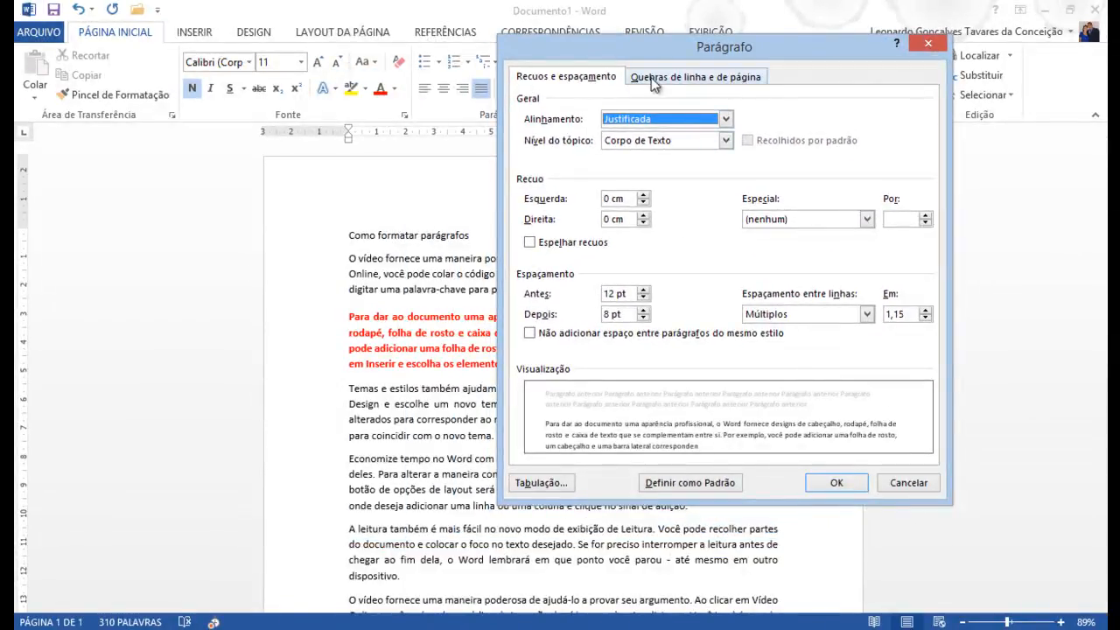
drag(693, 52, 816, 90)
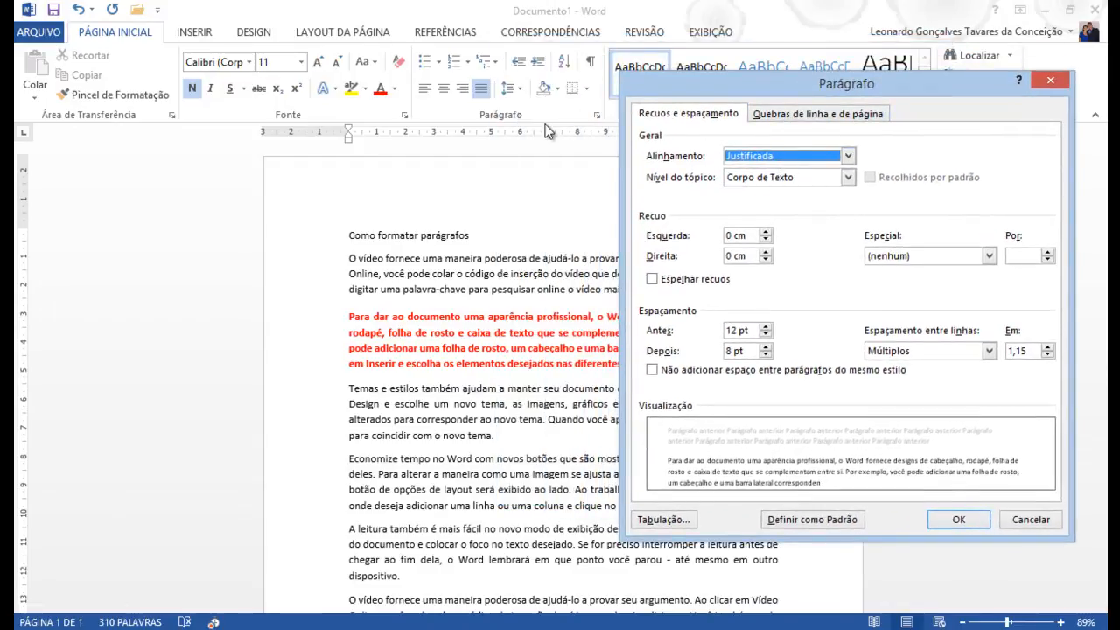
click(780, 157)
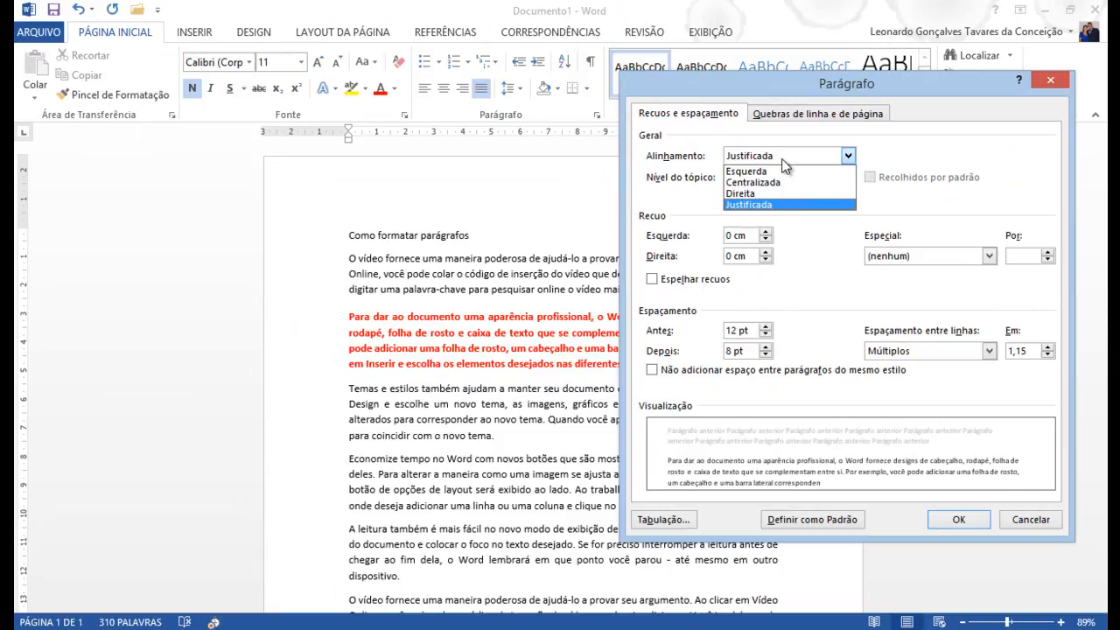
click(783, 158)
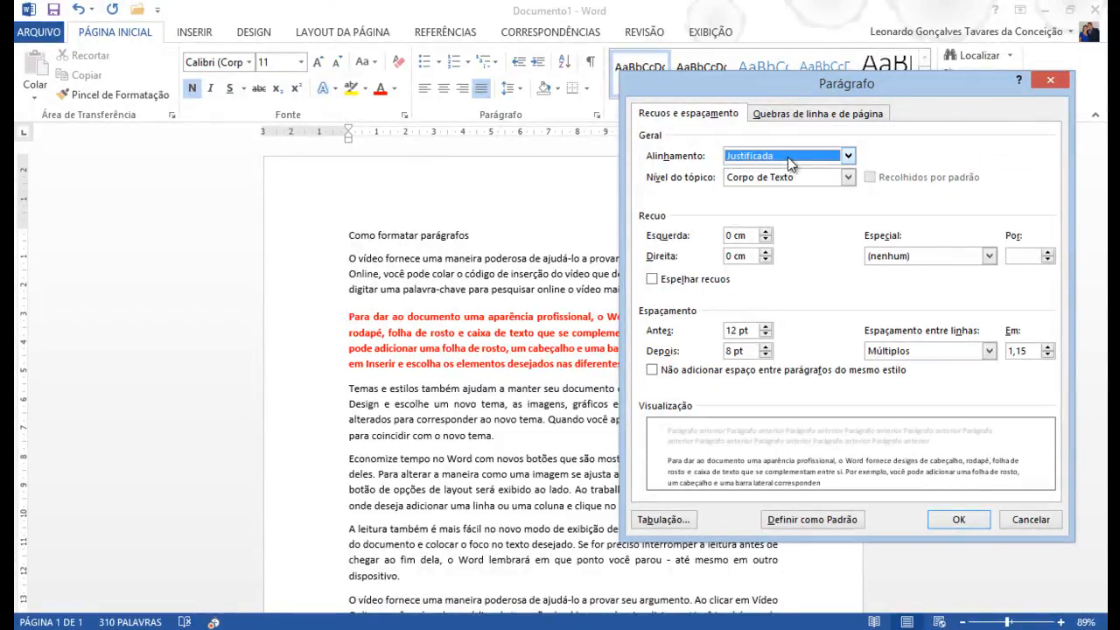
click(787, 156)
click(787, 156)
Step: Try a Deslocamento special indent of 0,7 cm on the red paragraph and return the special indent to (nenhum)
click(988, 256)
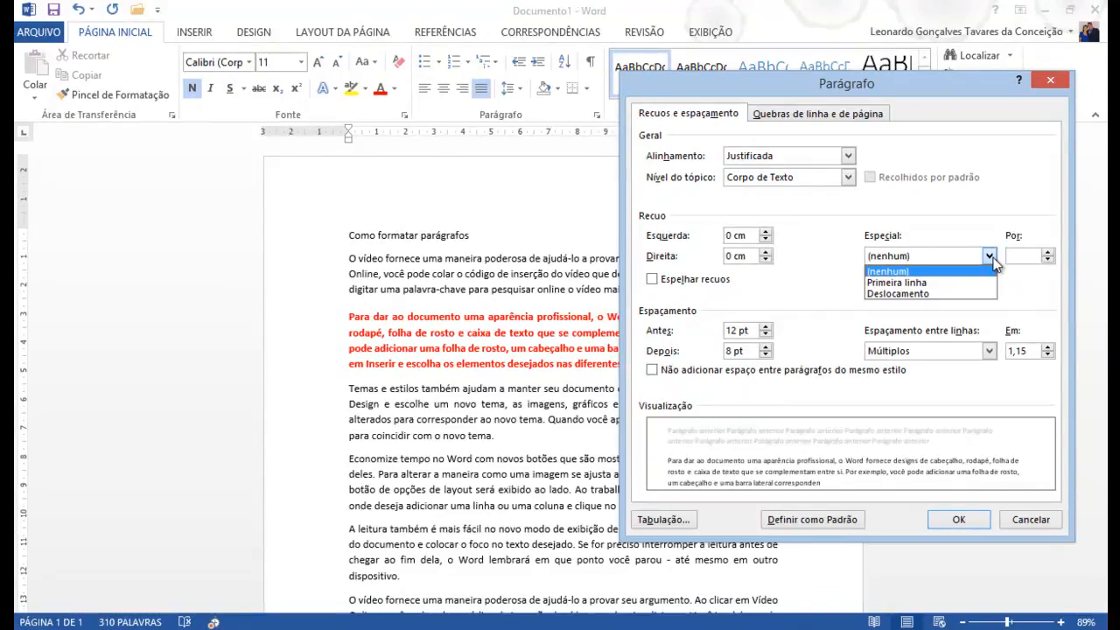
click(969, 295)
click(1050, 252)
click(1049, 252)
click(1050, 252)
click(1050, 251)
click(1050, 252)
click(1048, 260)
click(1048, 260)
click(1048, 260)
click(1048, 260)
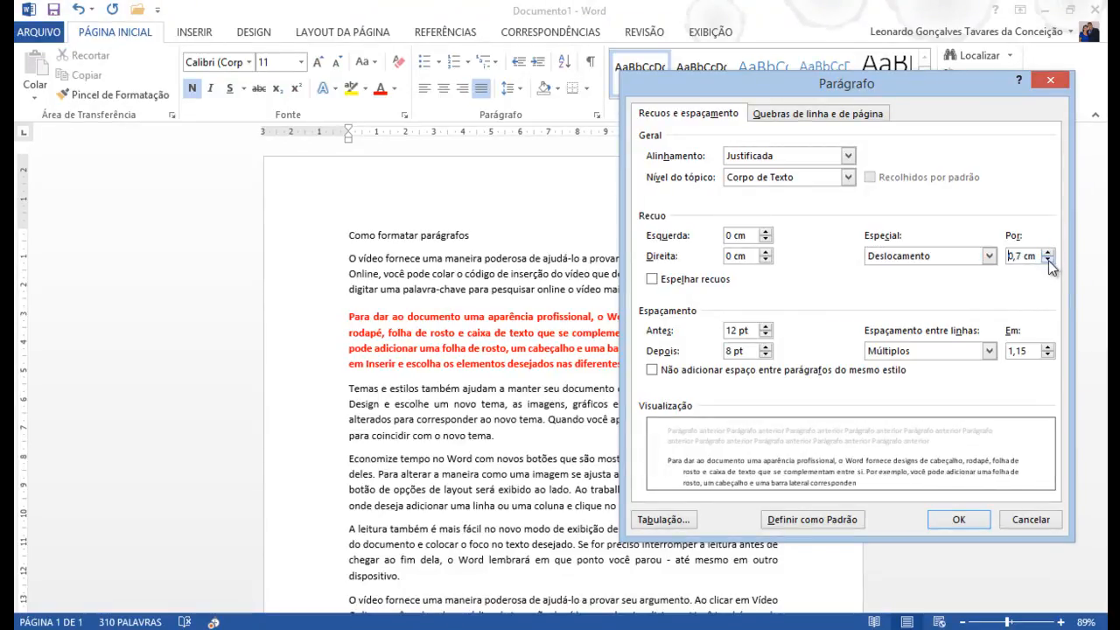
click(989, 255)
click(968, 267)
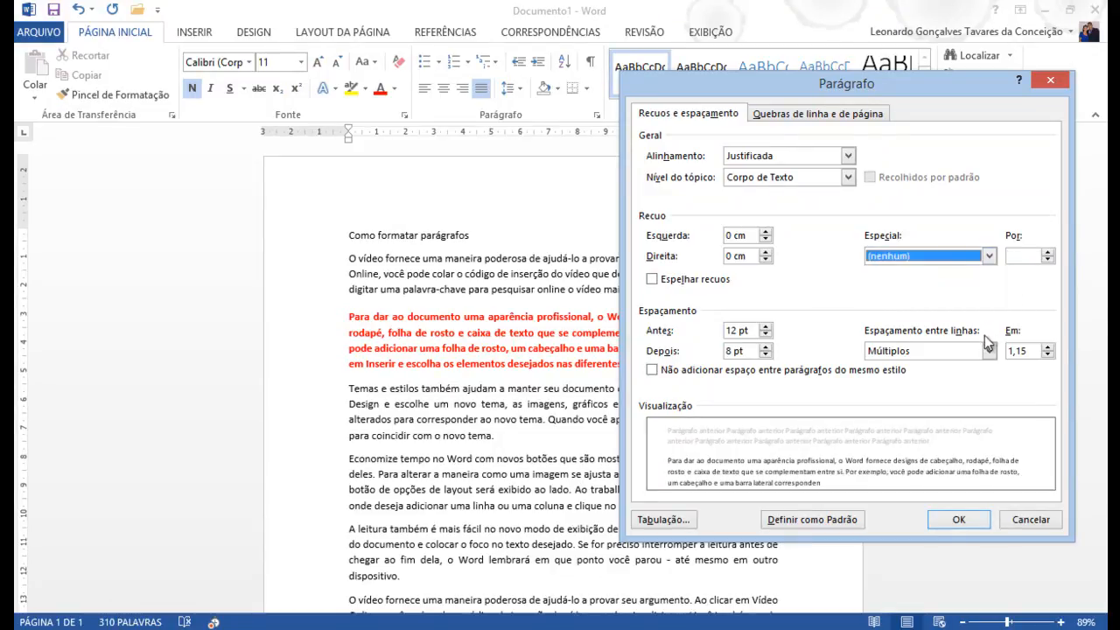
Step: Try Duplo, Múltiplos with a value of 10, and Simples as line spacing for the red paragraph
click(991, 351)
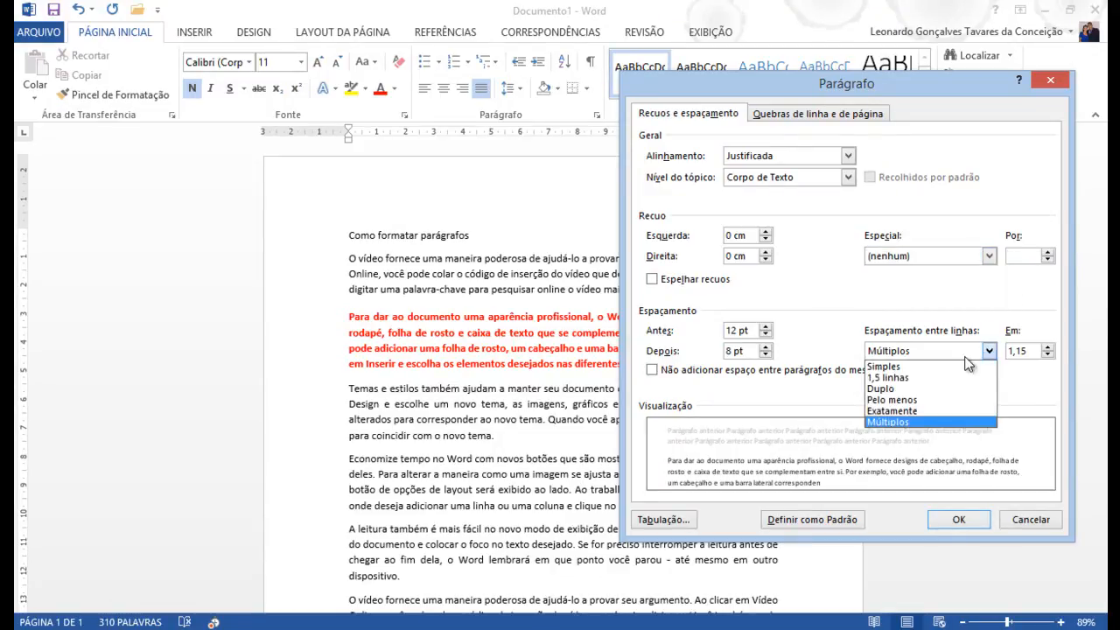
click(921, 390)
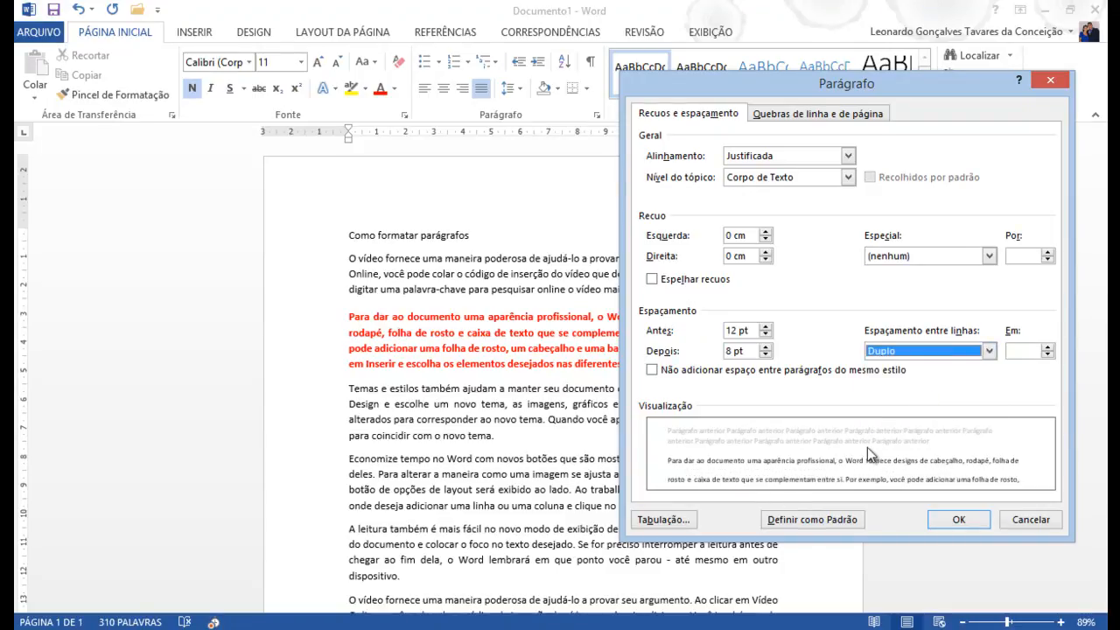
click(1047, 347)
click(1047, 347)
click(1047, 347)
click(1047, 348)
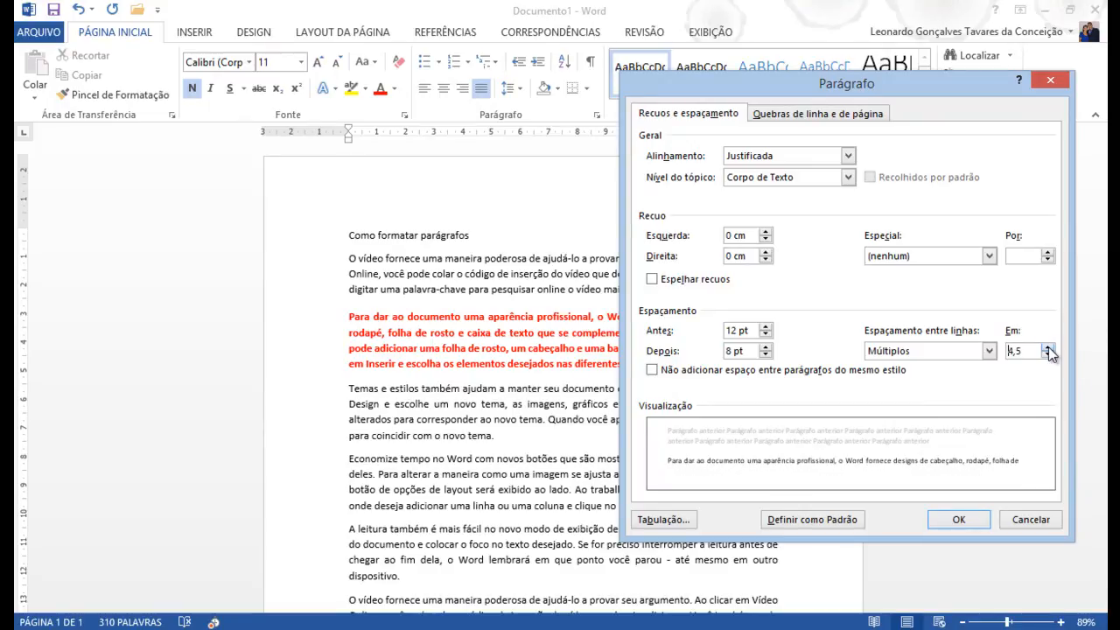
click(1048, 347)
click(1048, 347)
click(989, 351)
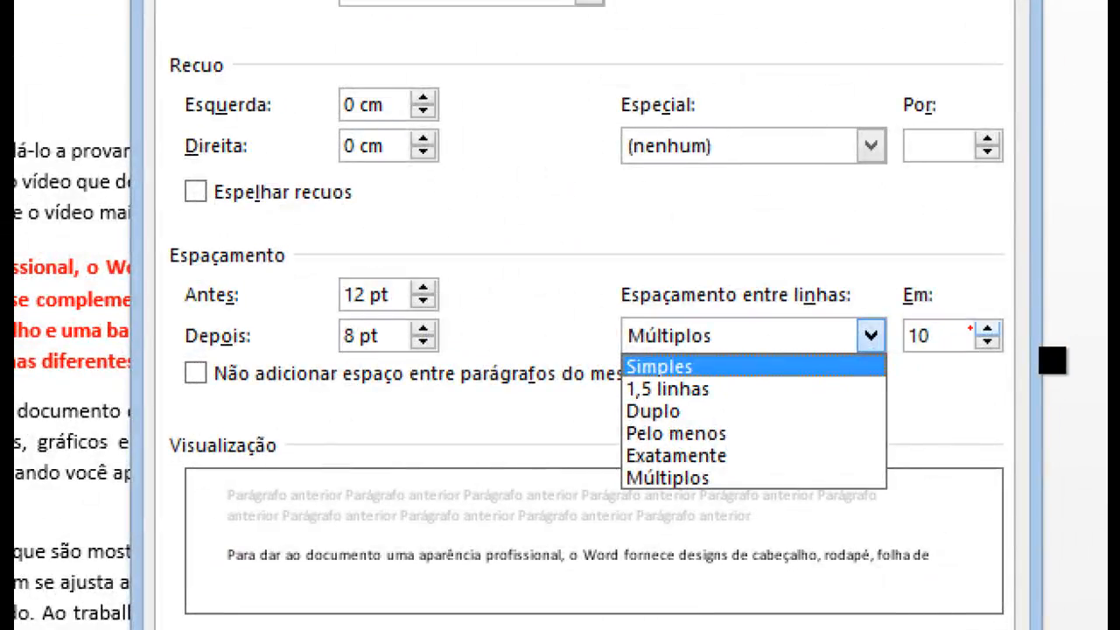
mouse_move(995, 333)
mouse_down()
mouse_move(965, 318)
mouse_move(992, 391)
mouse_up()
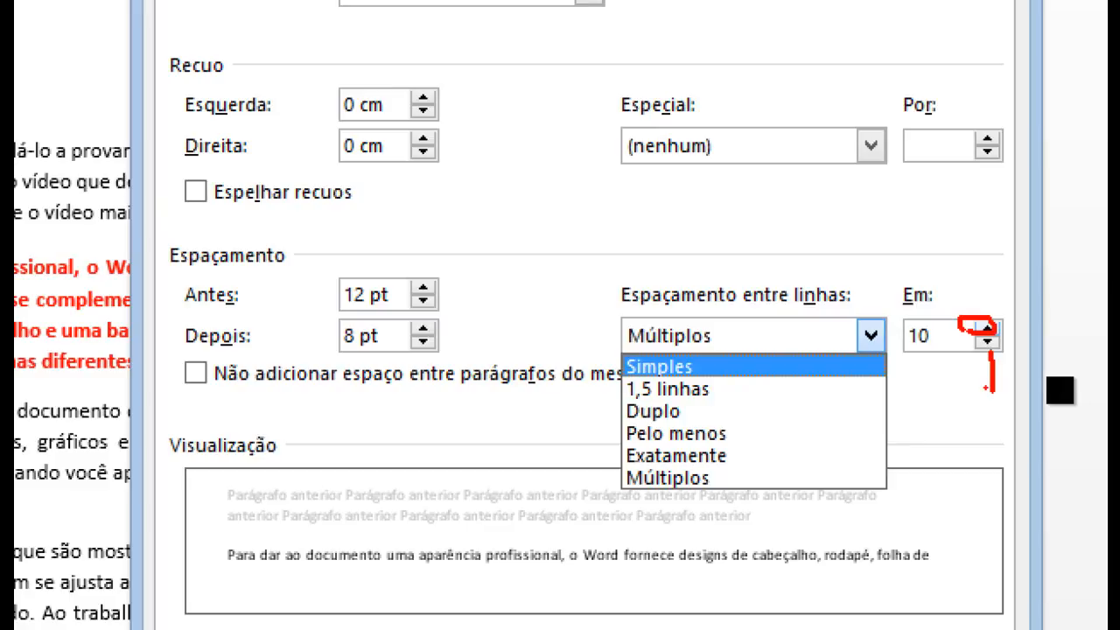
key(Escape)
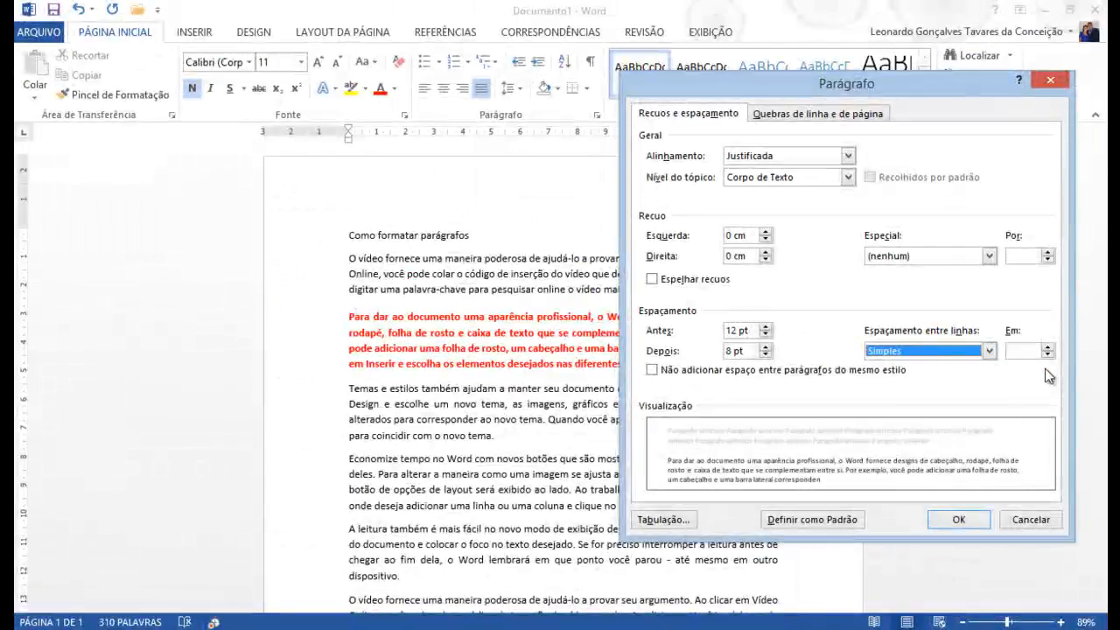
Step: Set the red paragraph's line spacing to 1,5 linhas, apply it, and review the applied paragraph settings
click(989, 351)
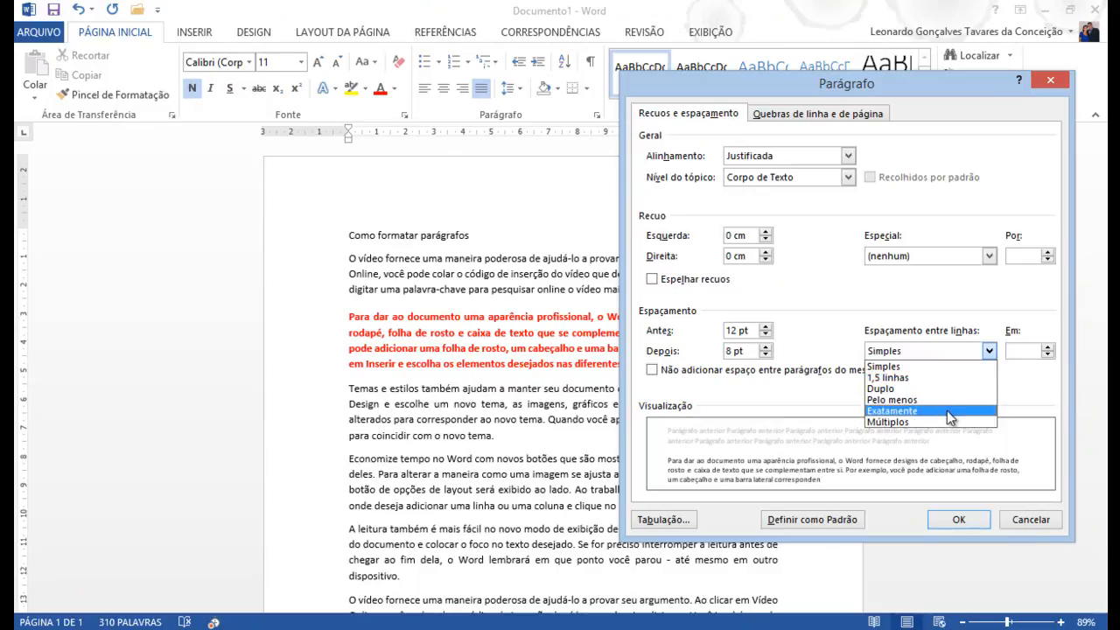
click(958, 381)
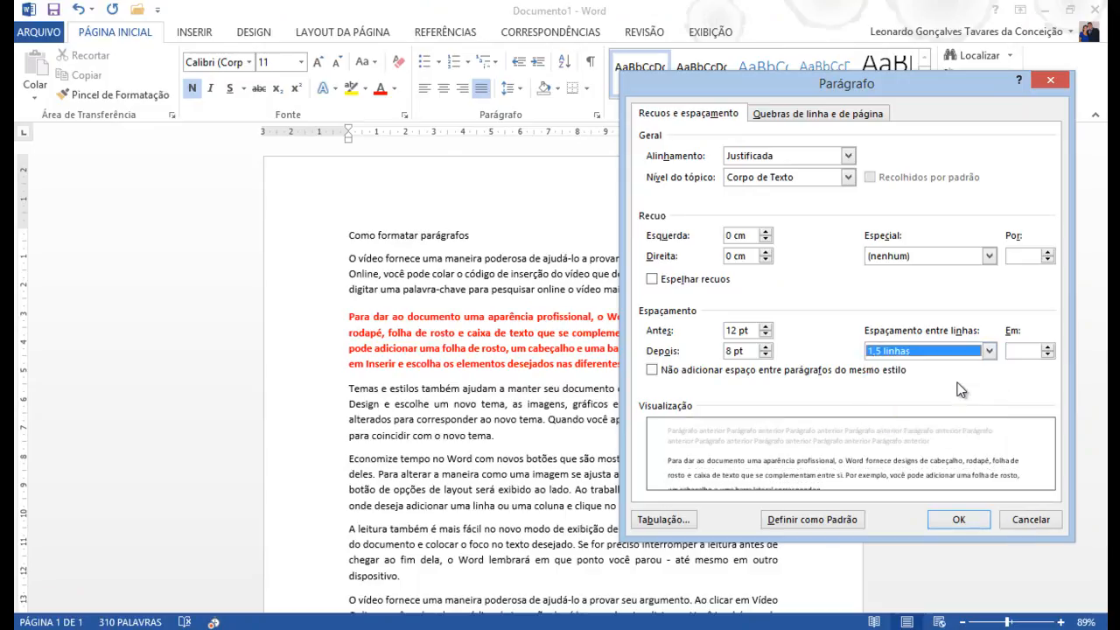
click(960, 519)
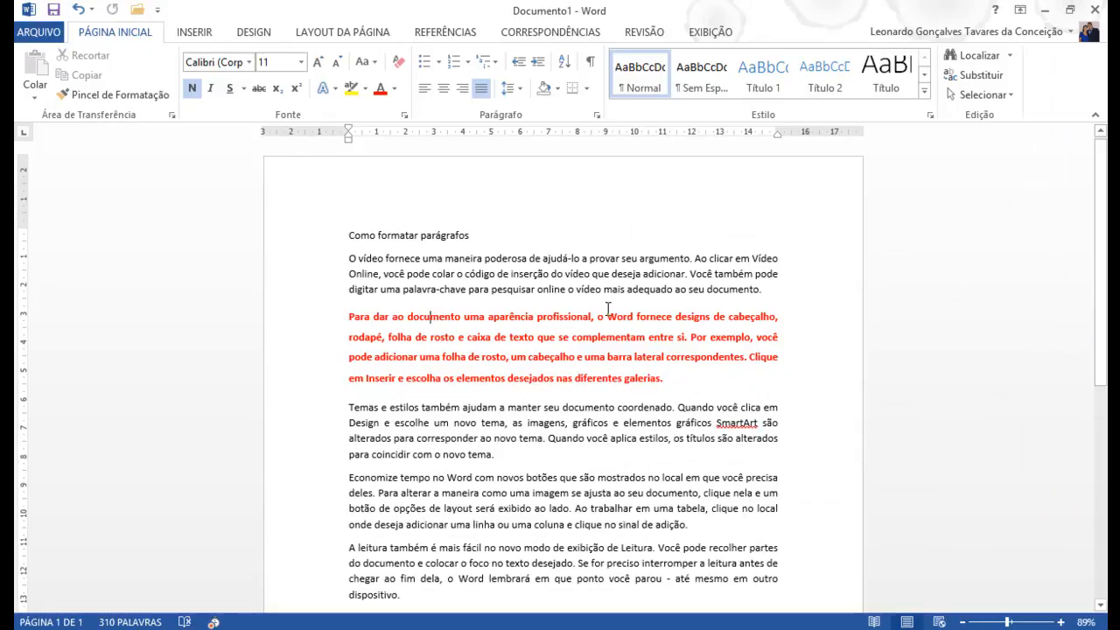
click(598, 115)
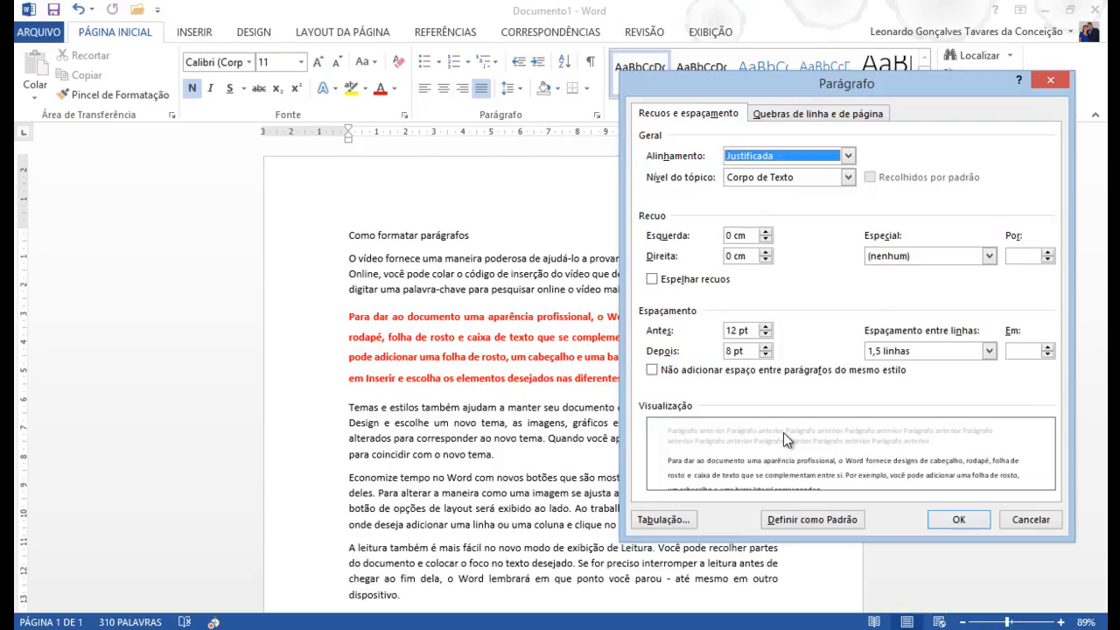
click(1024, 518)
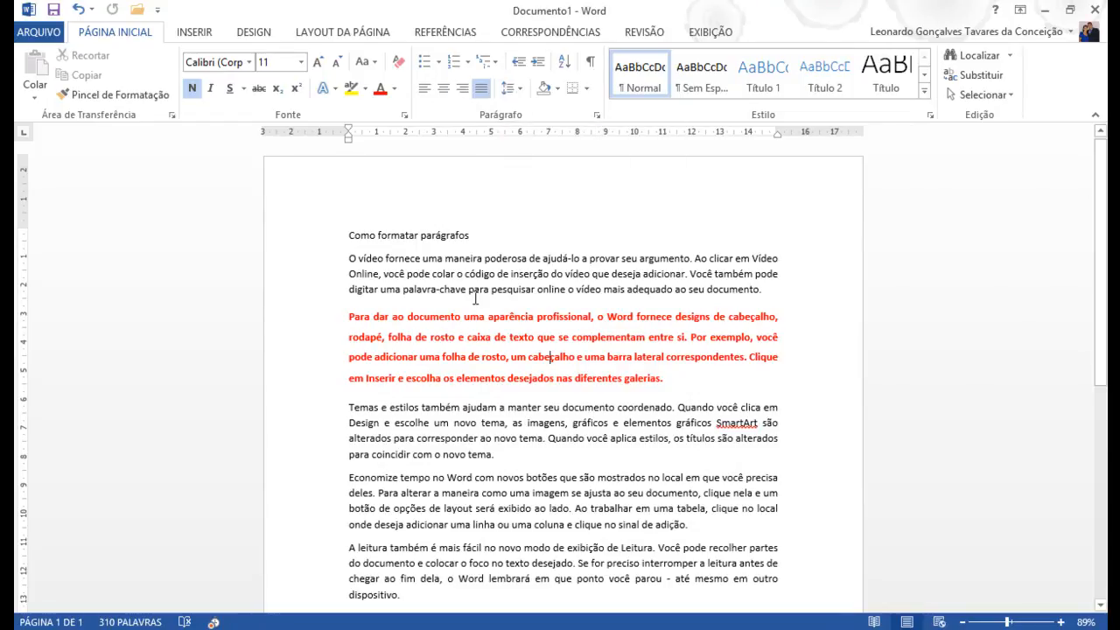
Step: Reduce the red paragraph's line spacing to match the spacing of the surrounding paragraphs
click(485, 316)
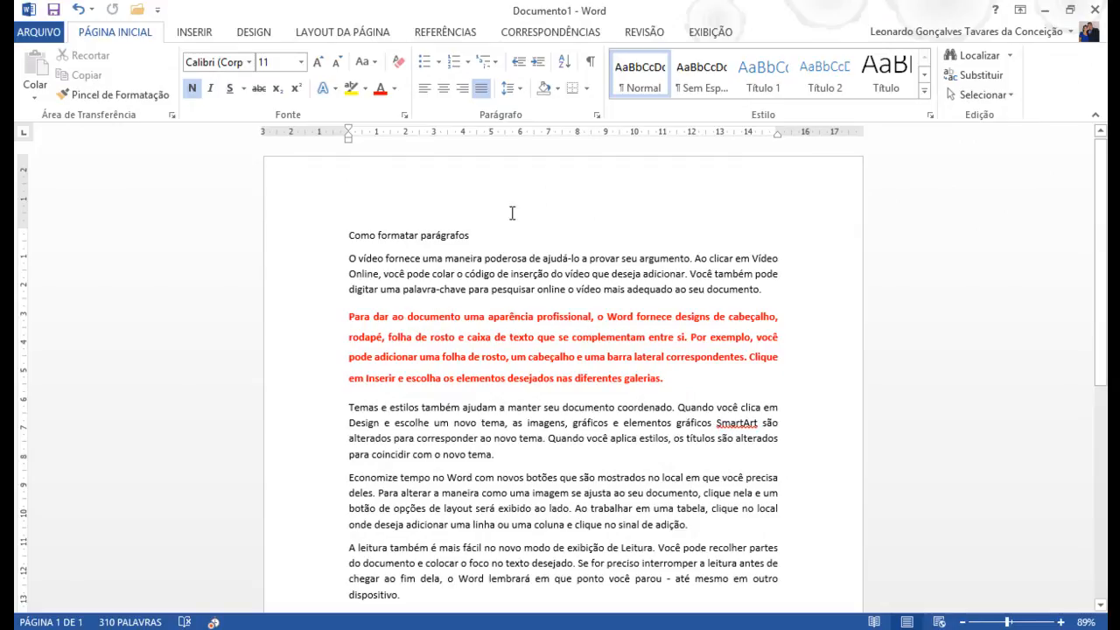
click(507, 87)
click(529, 131)
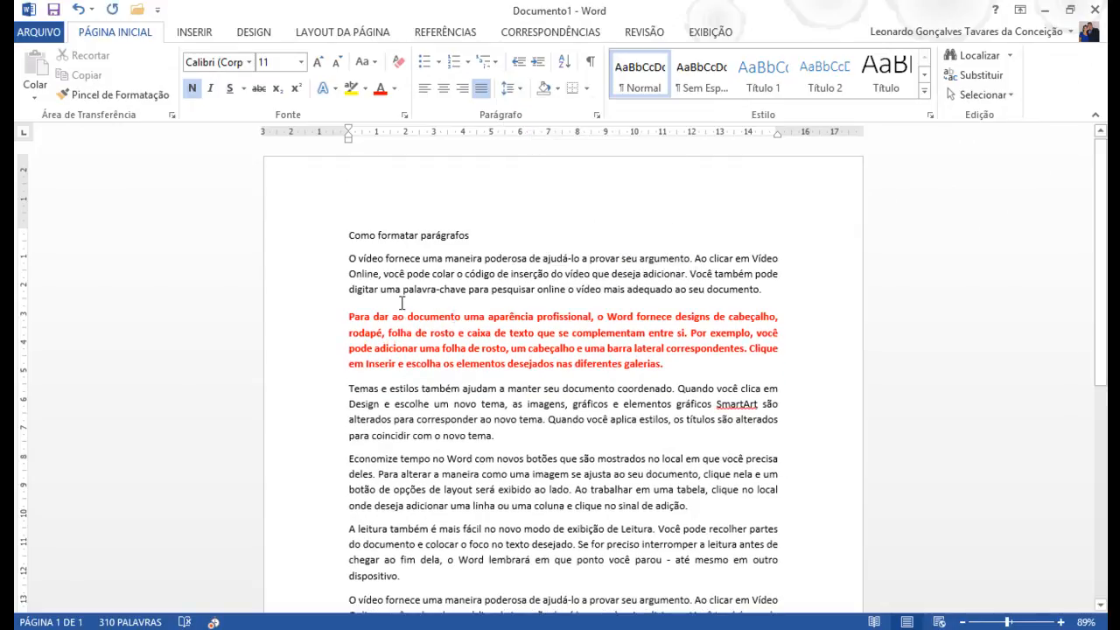
Step: Increase the red paragraph's indent by two levels and decrease it back to the margin
click(538, 69)
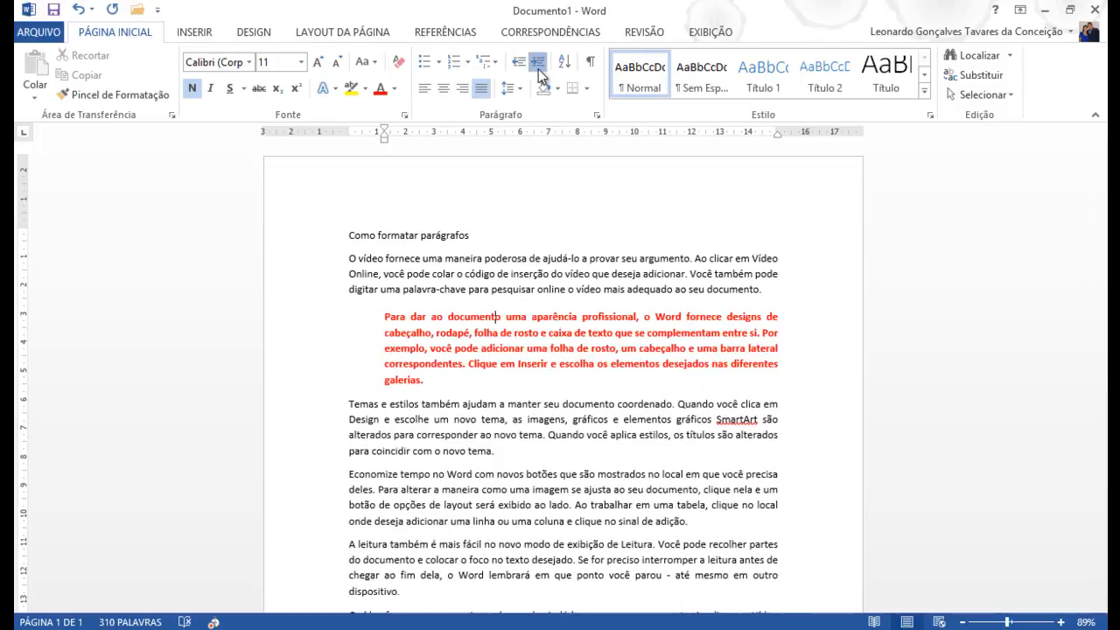
click(538, 69)
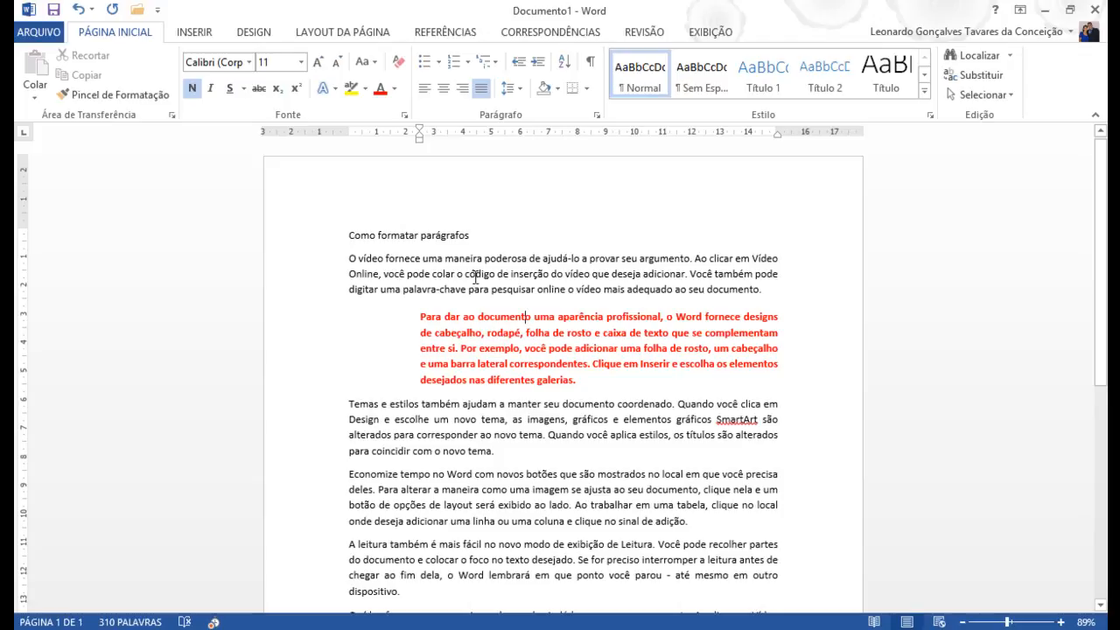
click(519, 62)
click(518, 62)
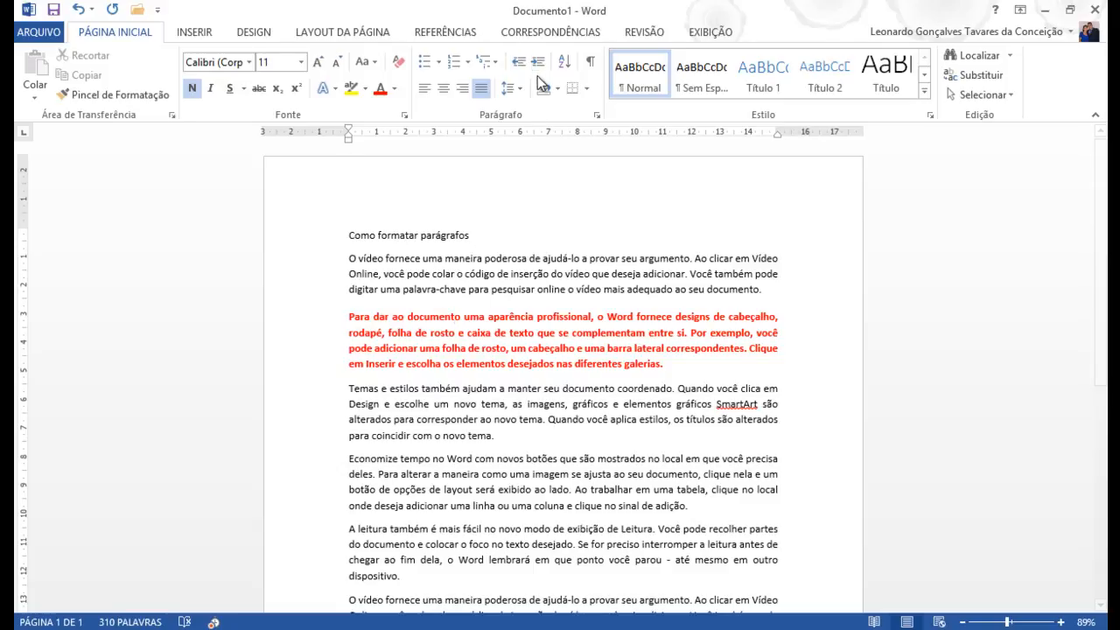
Step: Try a three-level indent increase on the red paragraph, and decrease it by three levels again
click(539, 63)
click(539, 63)
click(539, 63)
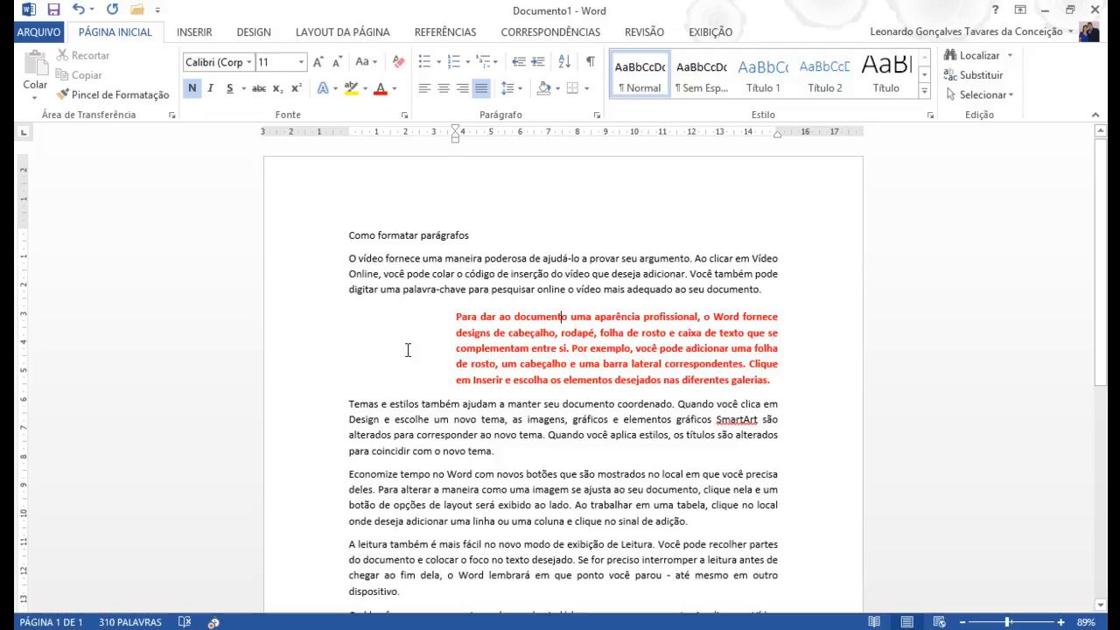
click(520, 61)
click(520, 61)
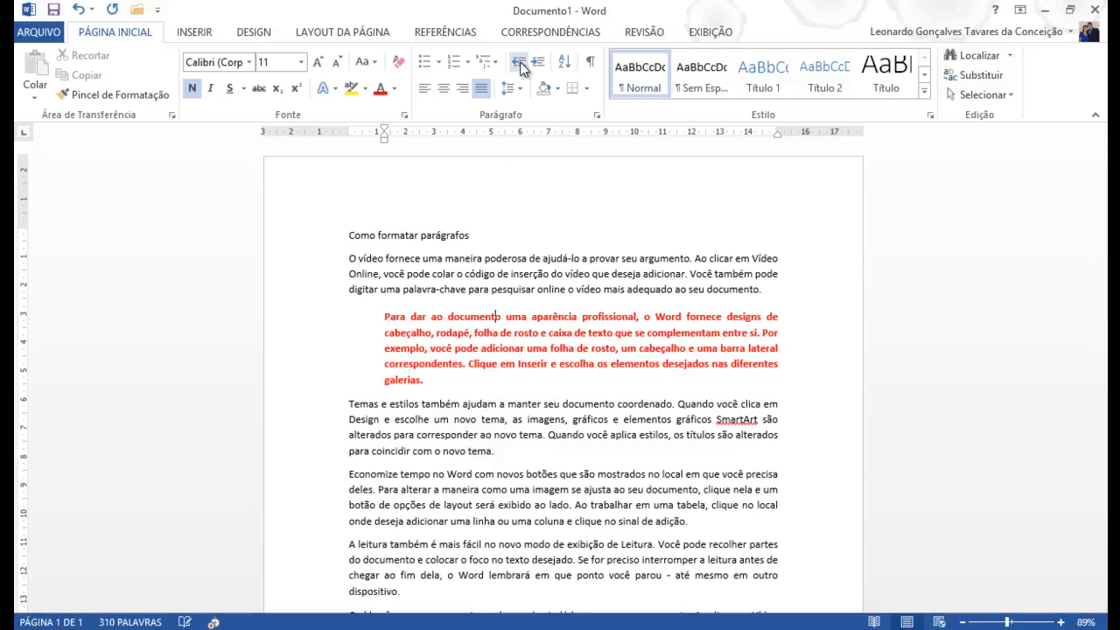
click(520, 61)
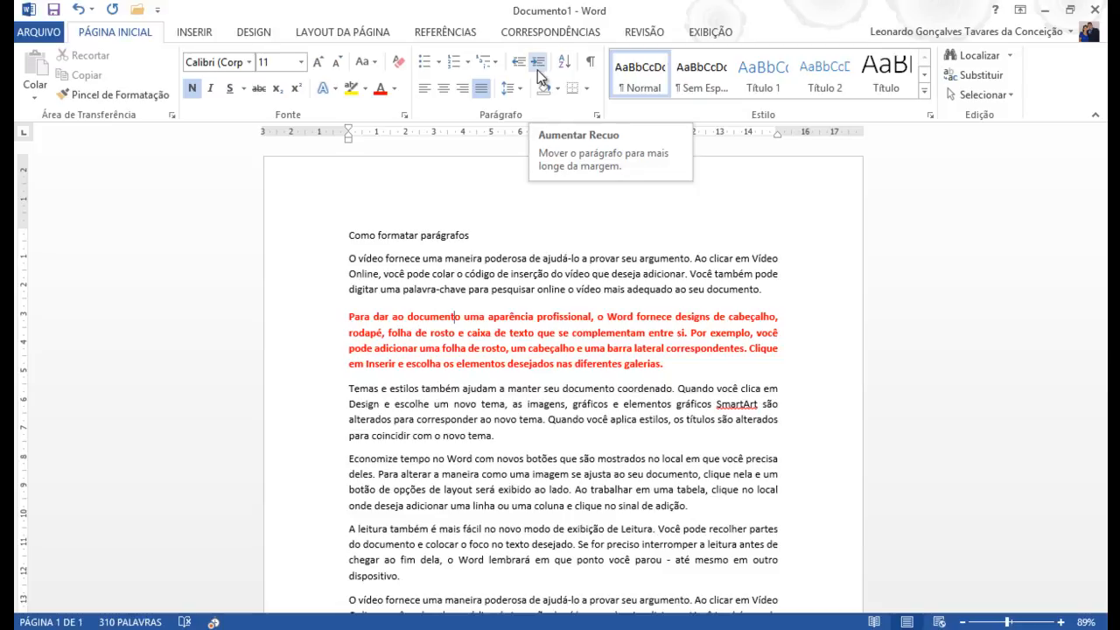
Step: Increase the red paragraph's indent by six levels
drag(1008, 622, 1019, 622)
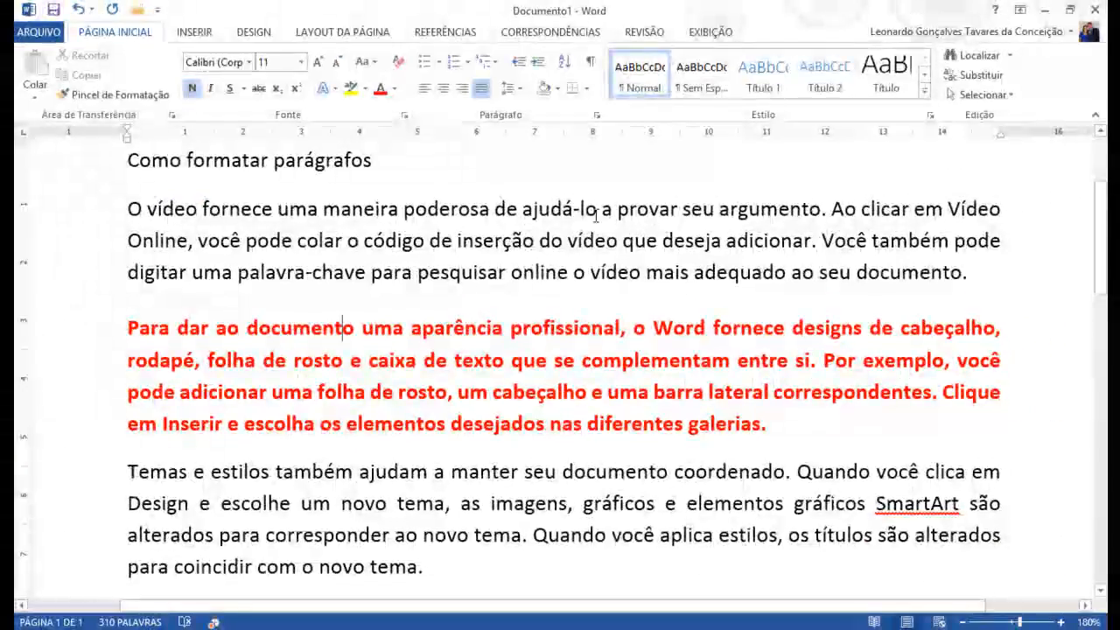
click(538, 63)
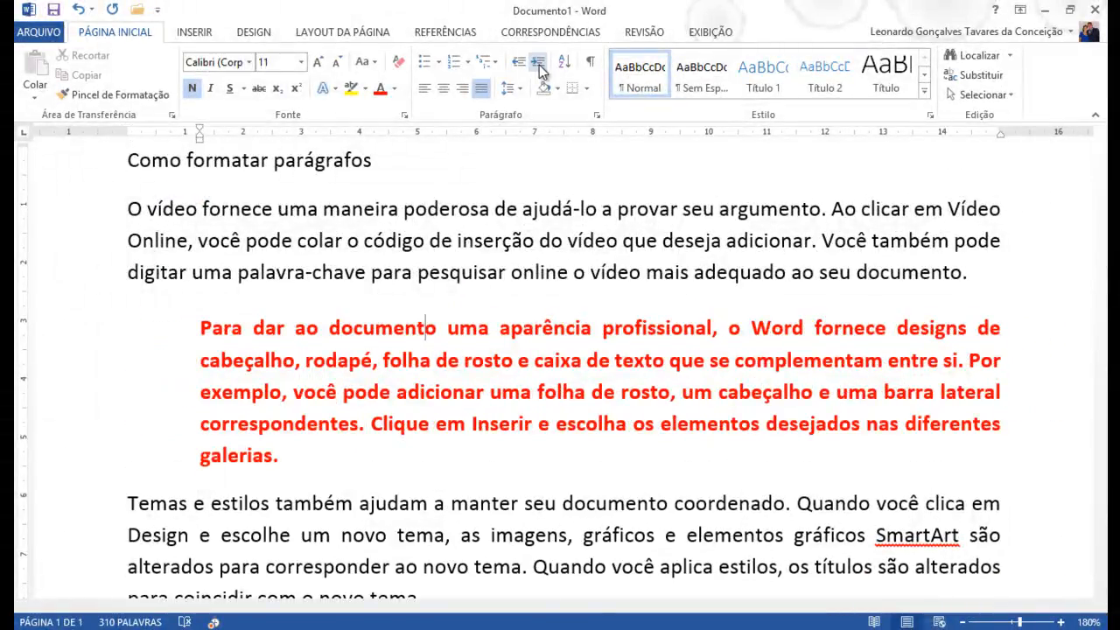
click(539, 65)
click(539, 65)
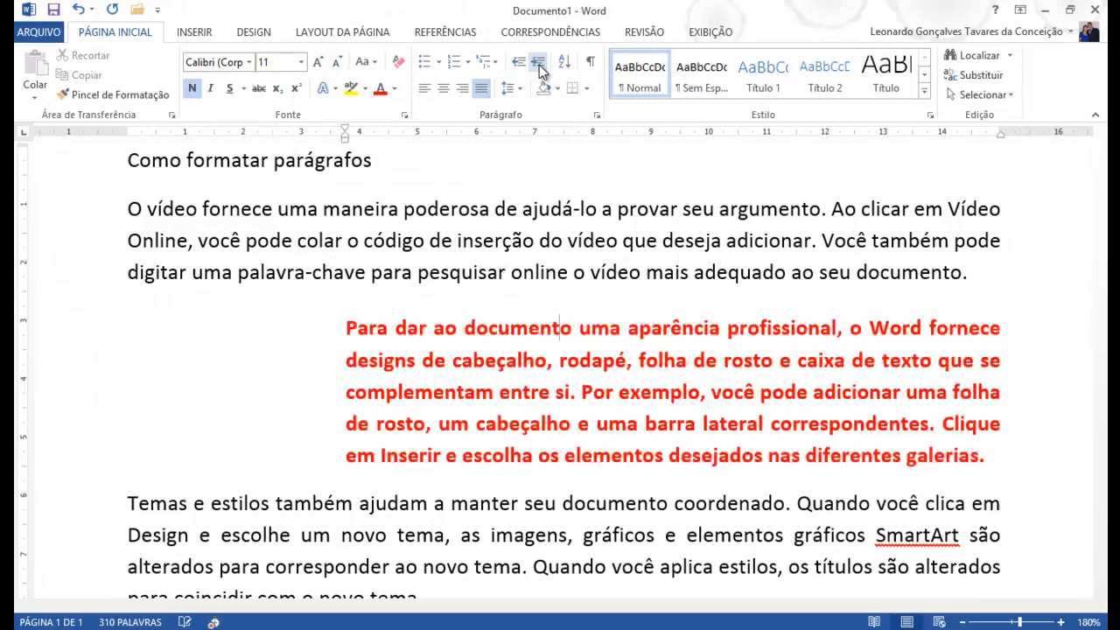
click(539, 65)
click(539, 64)
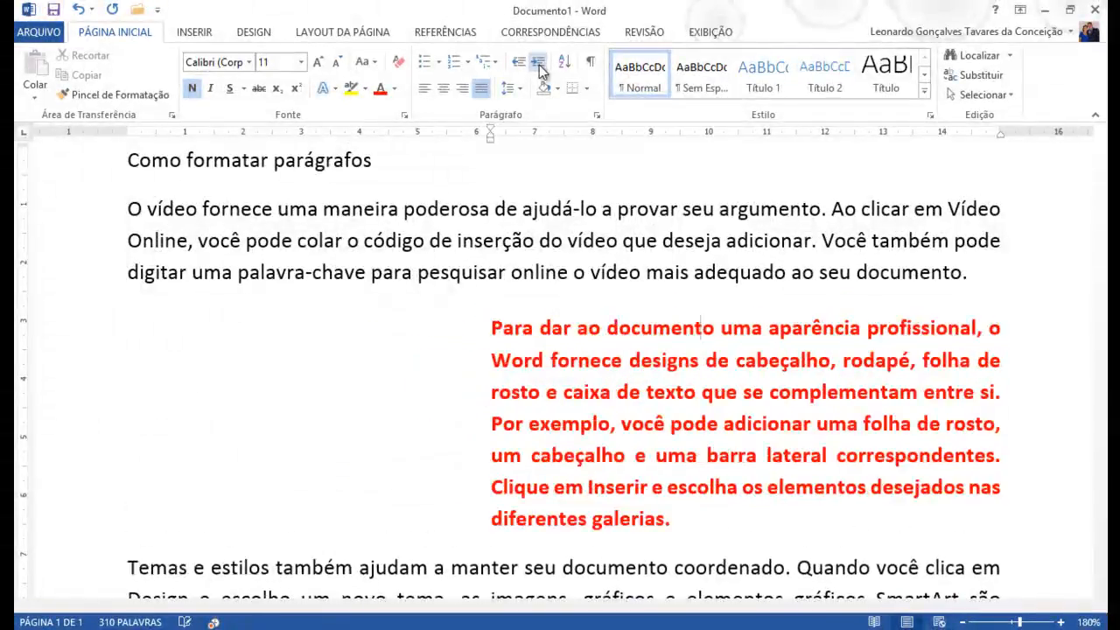
click(539, 65)
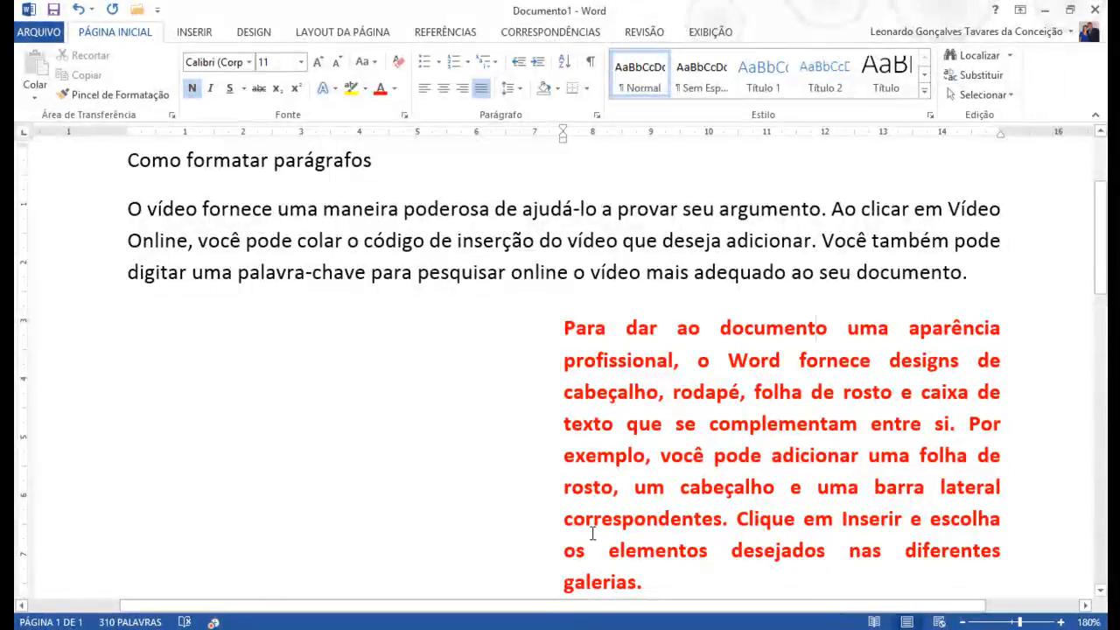
scroll(592, 533, down, 1)
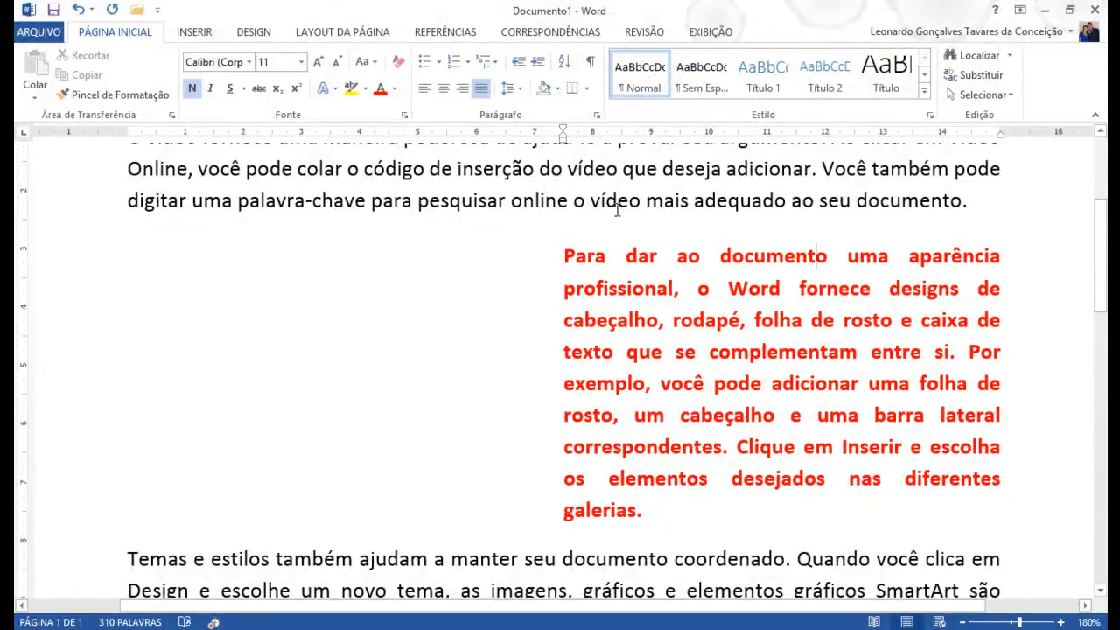
Step: Decrease the red paragraph's indent by six levels until it aligns with the left margin, and keep the cursor in it
click(514, 68)
click(514, 68)
click(514, 68)
click(514, 68)
click(514, 68)
click(514, 69)
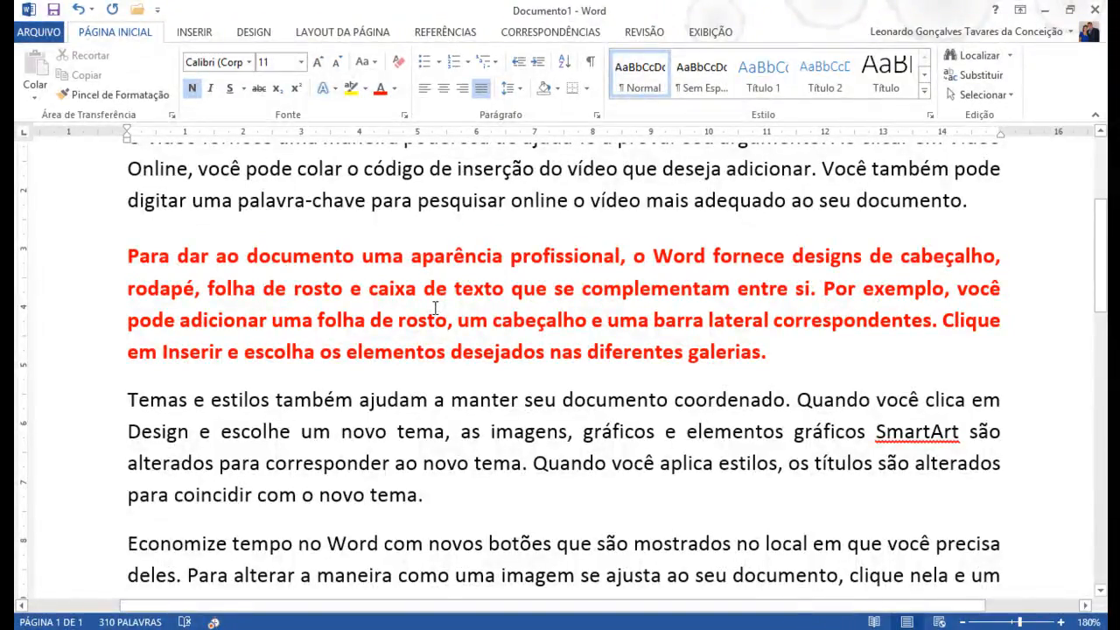
click(434, 306)
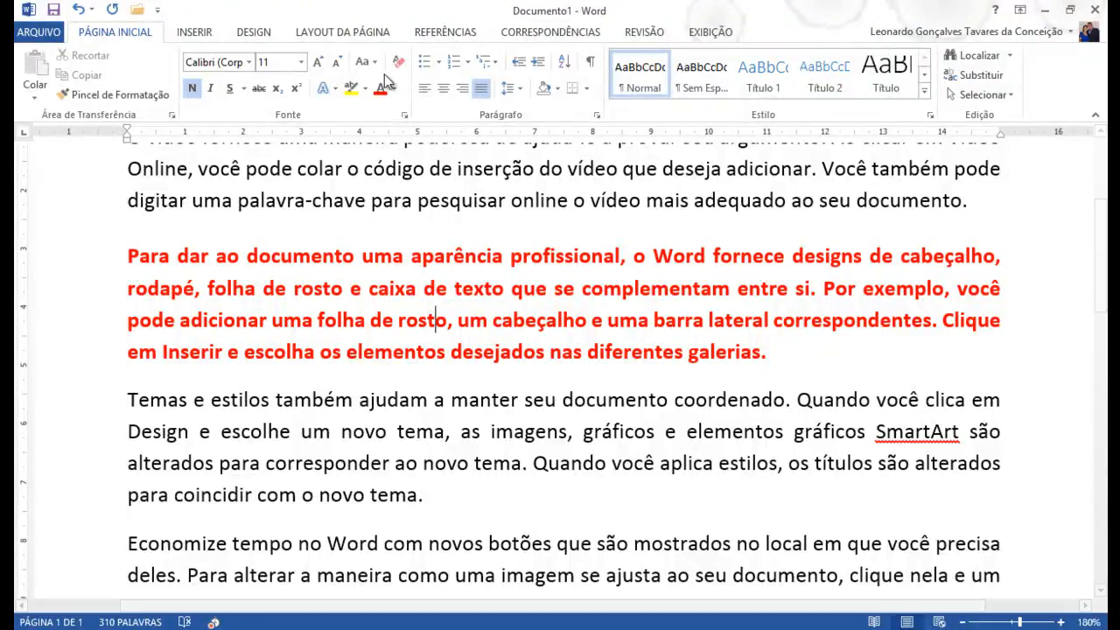
Step: Hide and show the ruler (Régua) repeatedly, leaving it displayed
click(704, 33)
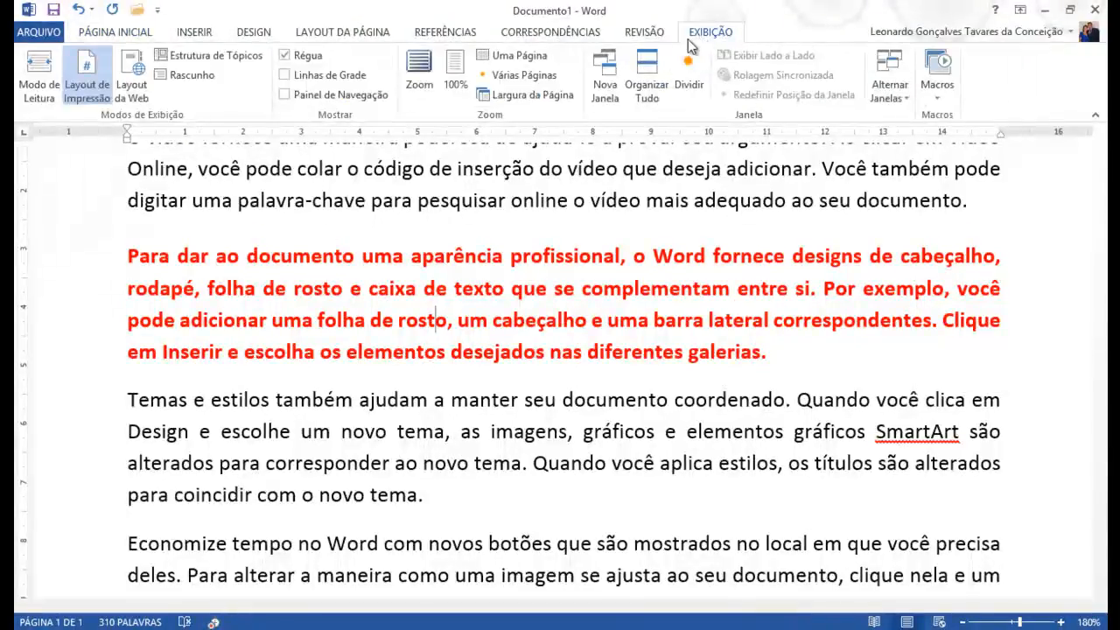
click(305, 58)
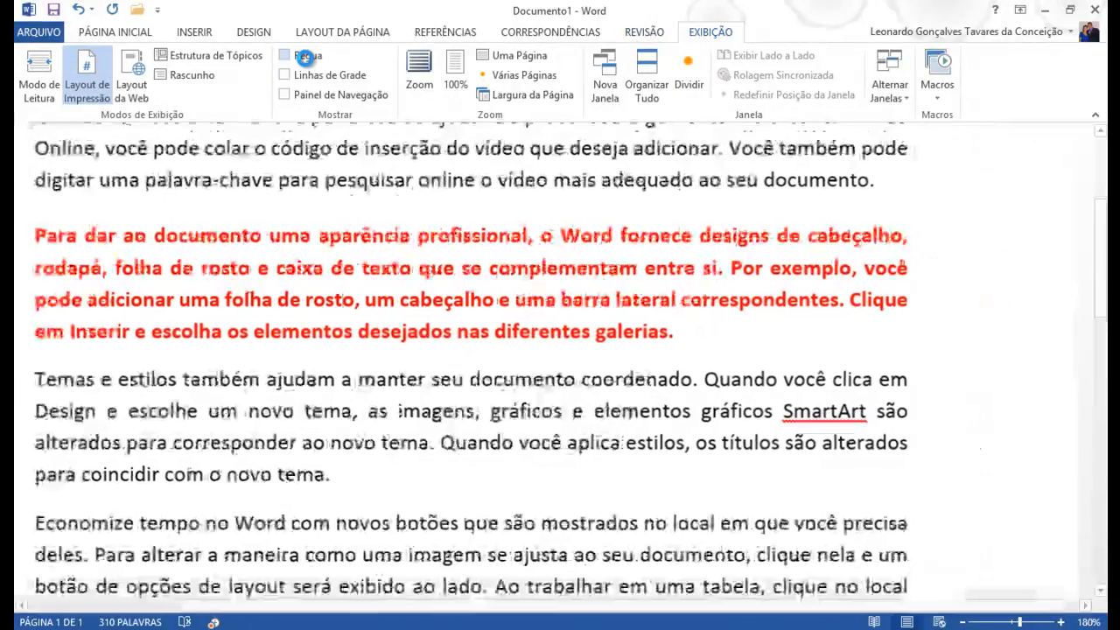
click(306, 59)
click(307, 59)
click(307, 59)
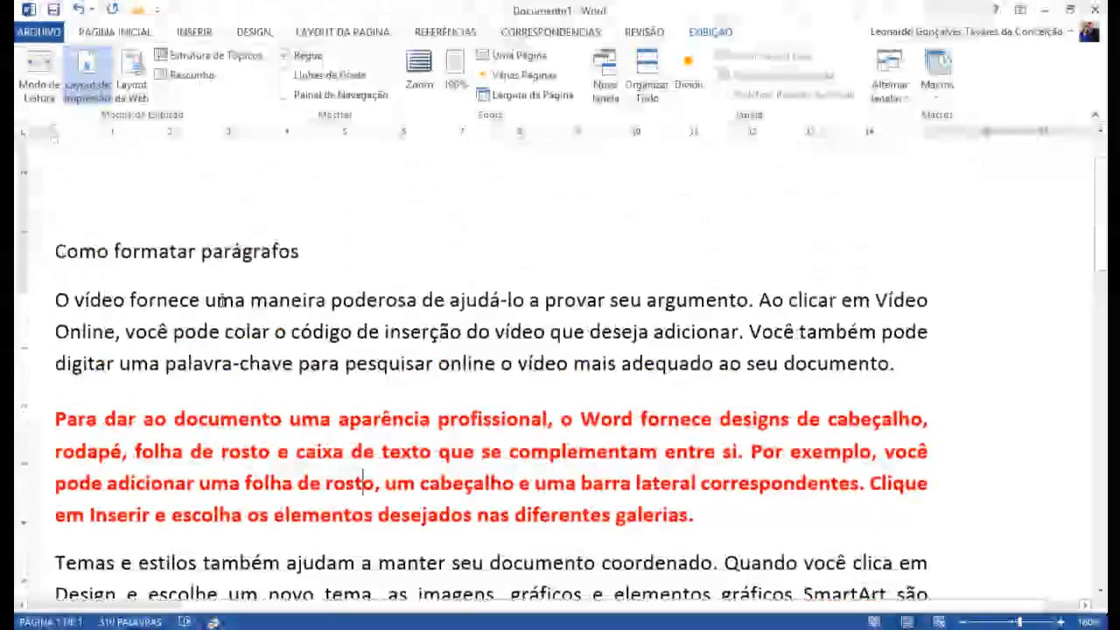
Step: Indent the red paragraph by two levels, checking the ruler's indent markers, and decrease the indent back to the margin
click(963, 622)
click(963, 622)
click(963, 622)
click(963, 622)
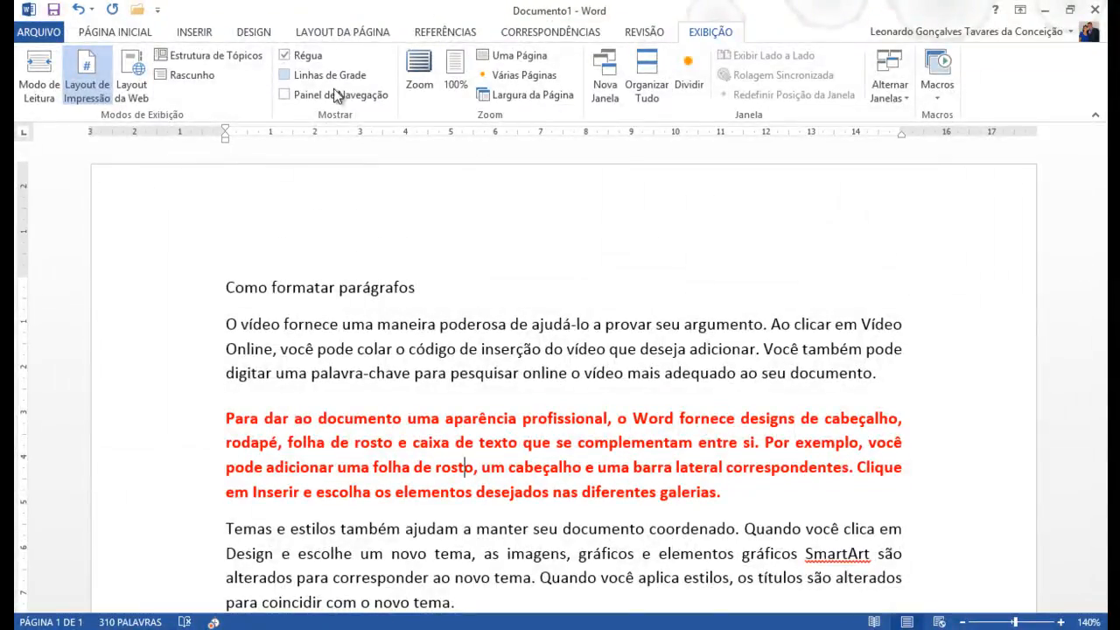
click(115, 33)
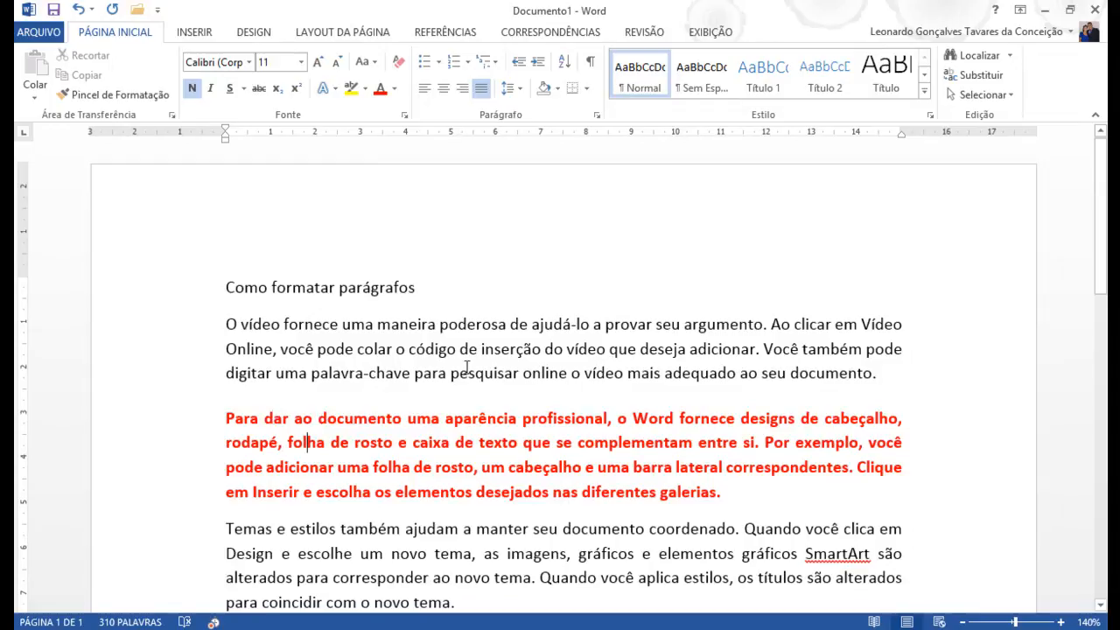
click(538, 64)
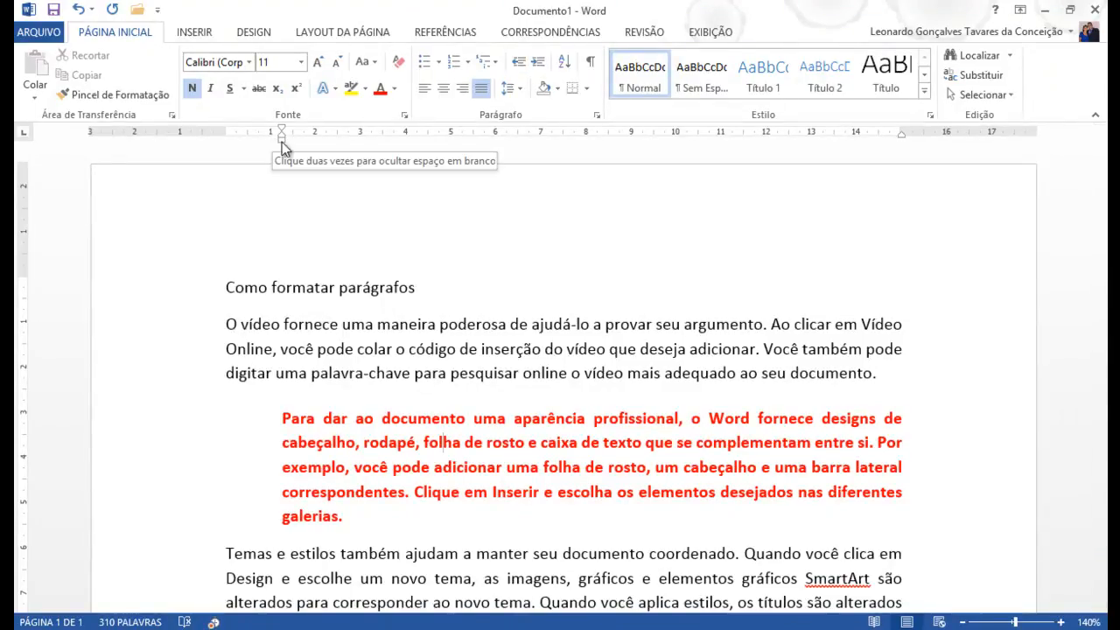
drag(282, 141, 282, 141)
click(545, 67)
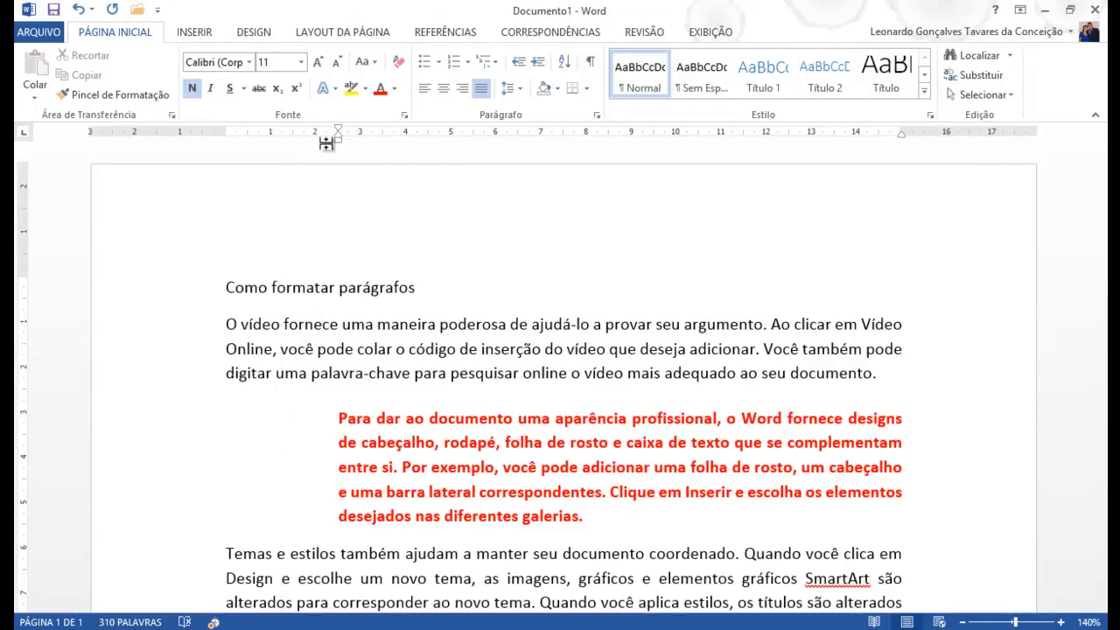
drag(336, 142, 337, 143)
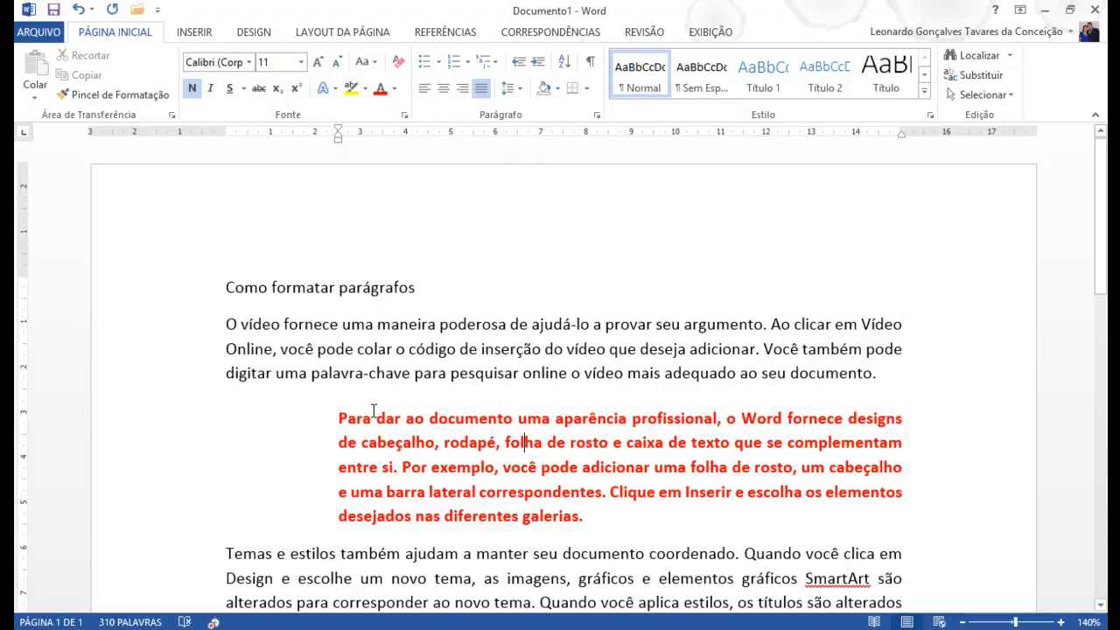
click(518, 63)
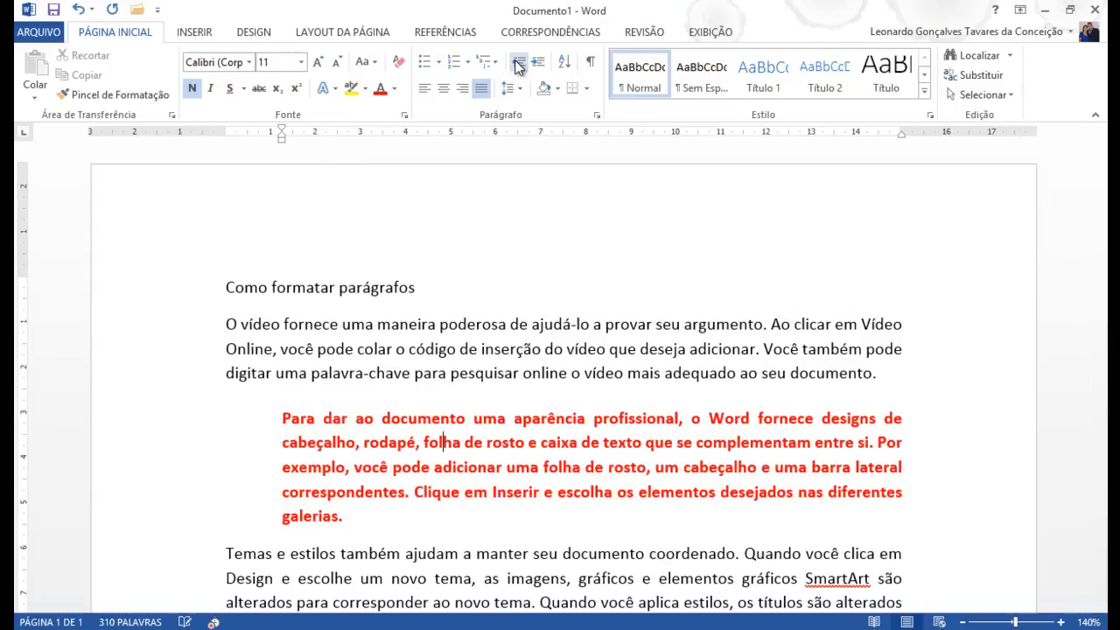
click(518, 63)
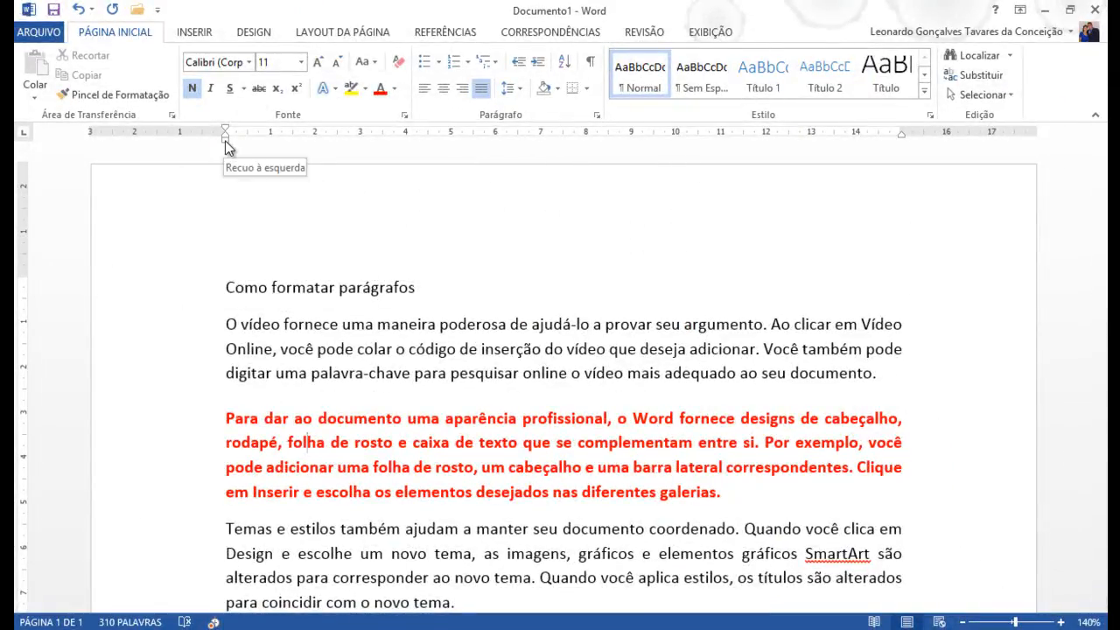
Step: Use the ruler's Recuo à esquerda marker to indent the red paragraph to 3 cm, to 2 cm, and back to 0
drag(225, 141, 370, 148)
drag(365, 147, 366, 147)
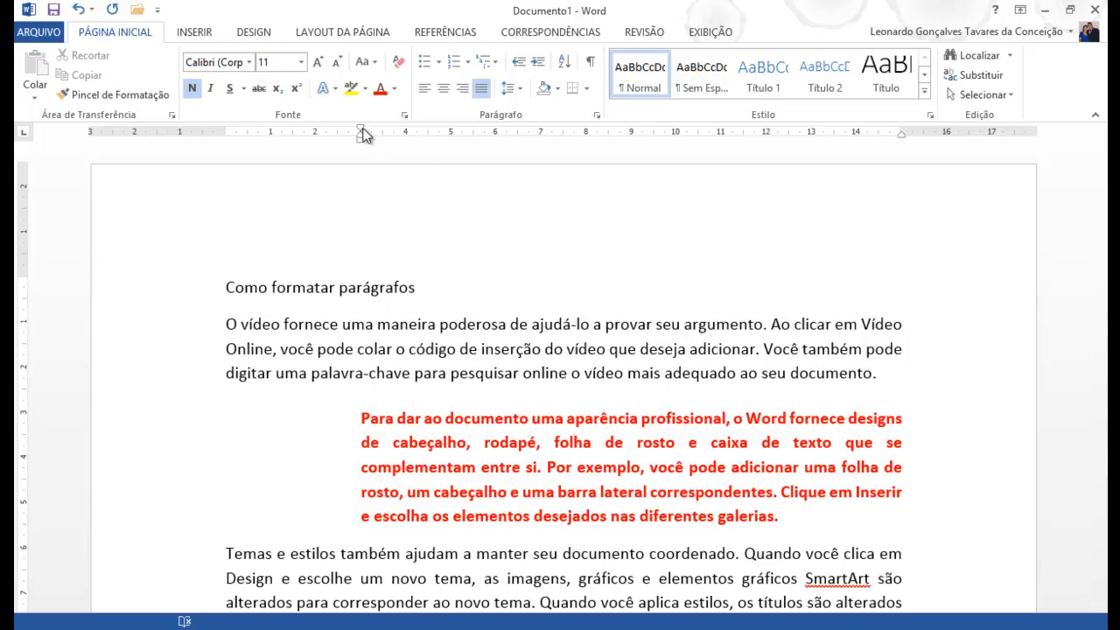
mouse_move(361, 140)
mouse_down()
mouse_move(287, 137)
mouse_move(316, 139)
mouse_up()
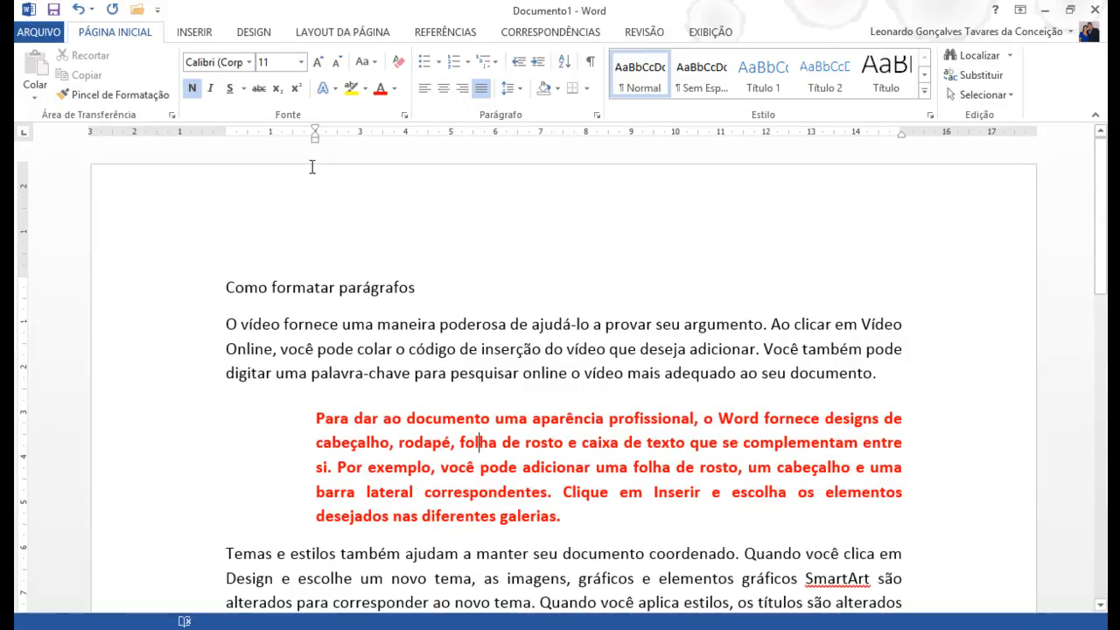
drag(313, 140, 226, 142)
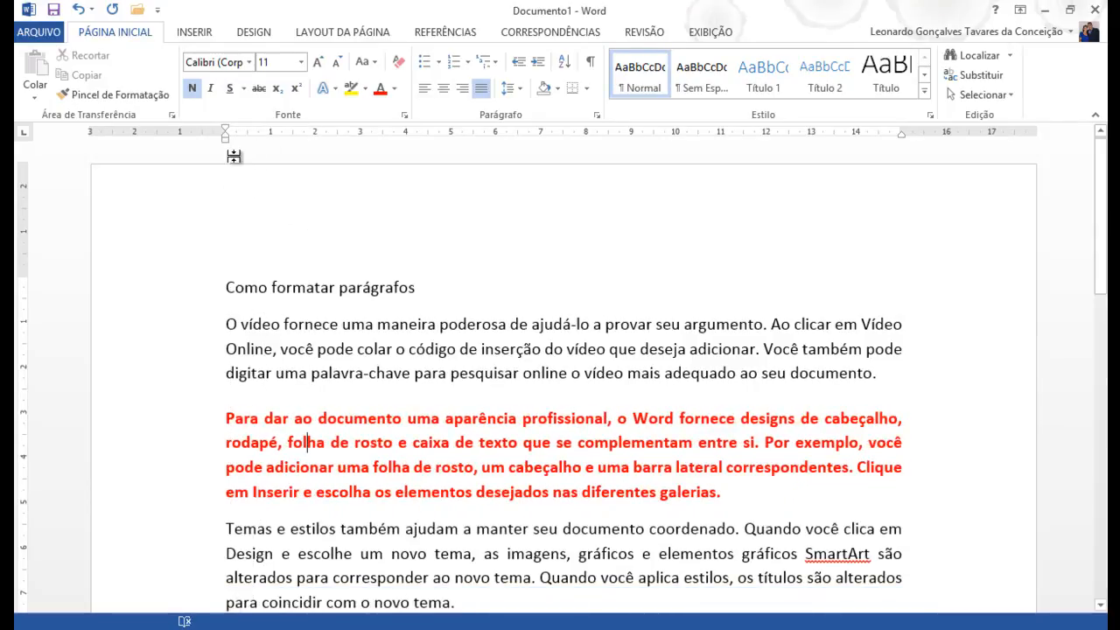
Step: Try a two-level indent increase and its reversal on the red paragraph, and a 2 cm left indent on the ruler returned to 0
click(539, 68)
click(539, 69)
click(519, 62)
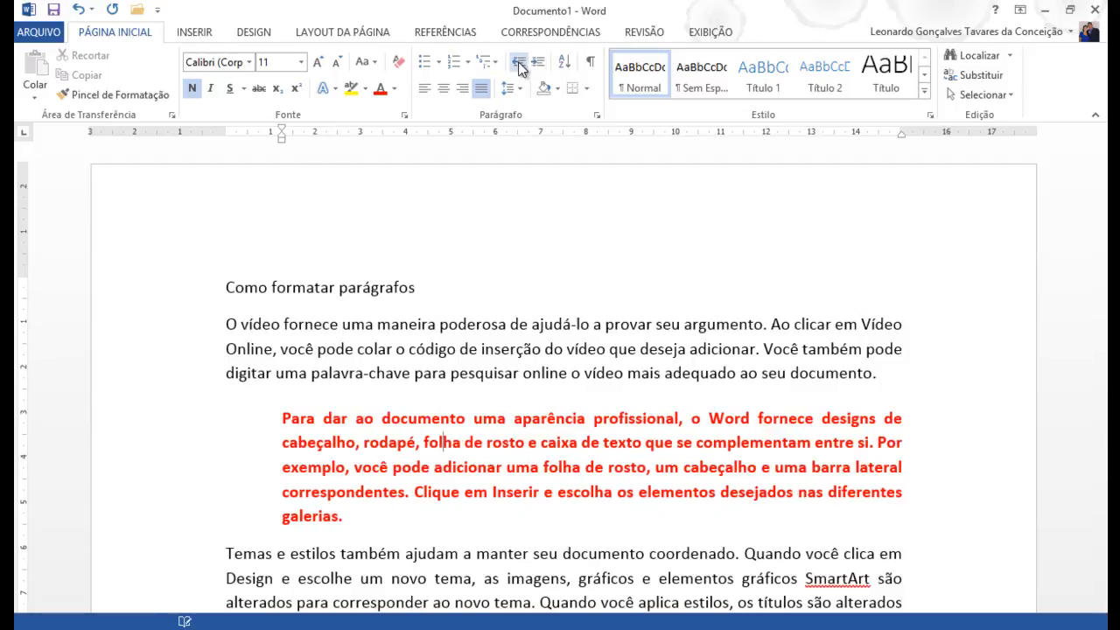
click(519, 62)
drag(226, 140, 315, 140)
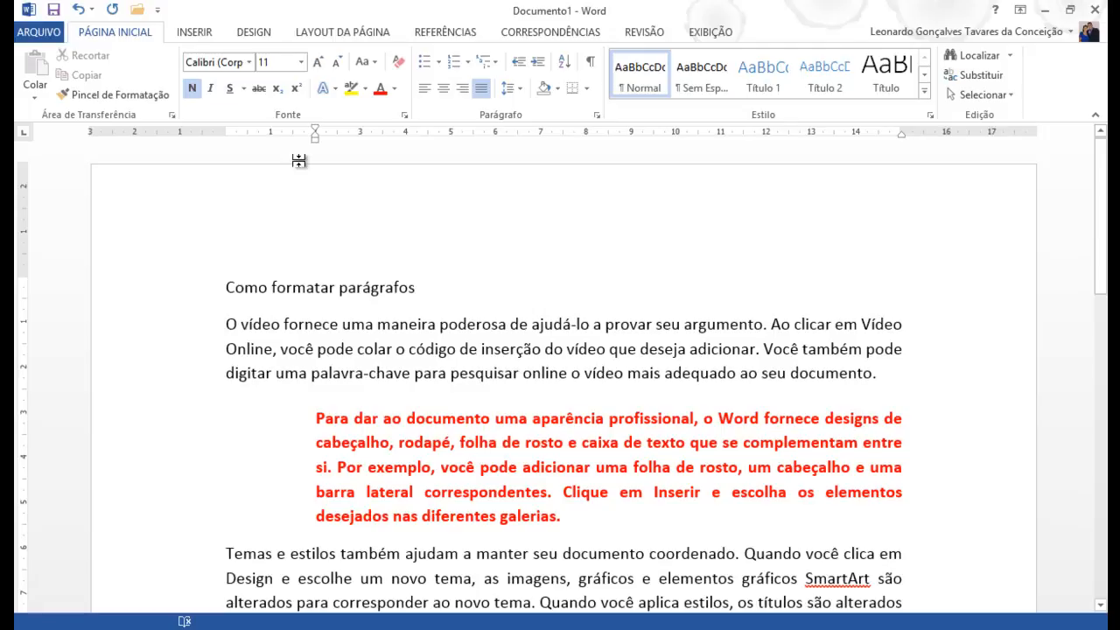
drag(315, 146, 225, 146)
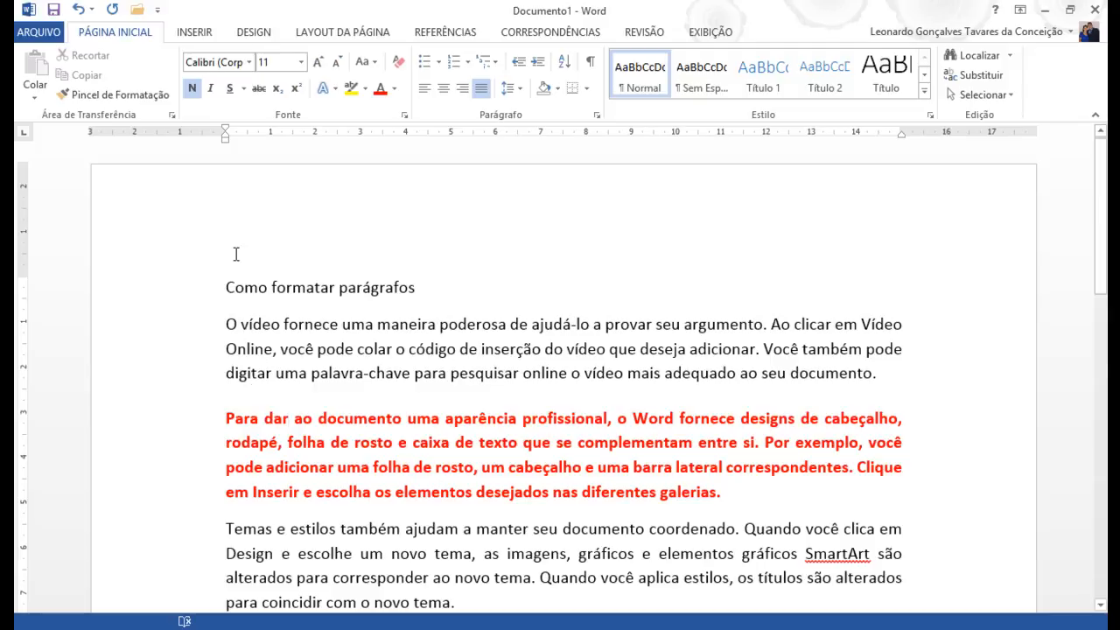
Step: Try a 2 cm first-line indent on the red paragraph with the ruler's marker
drag(225, 128, 317, 138)
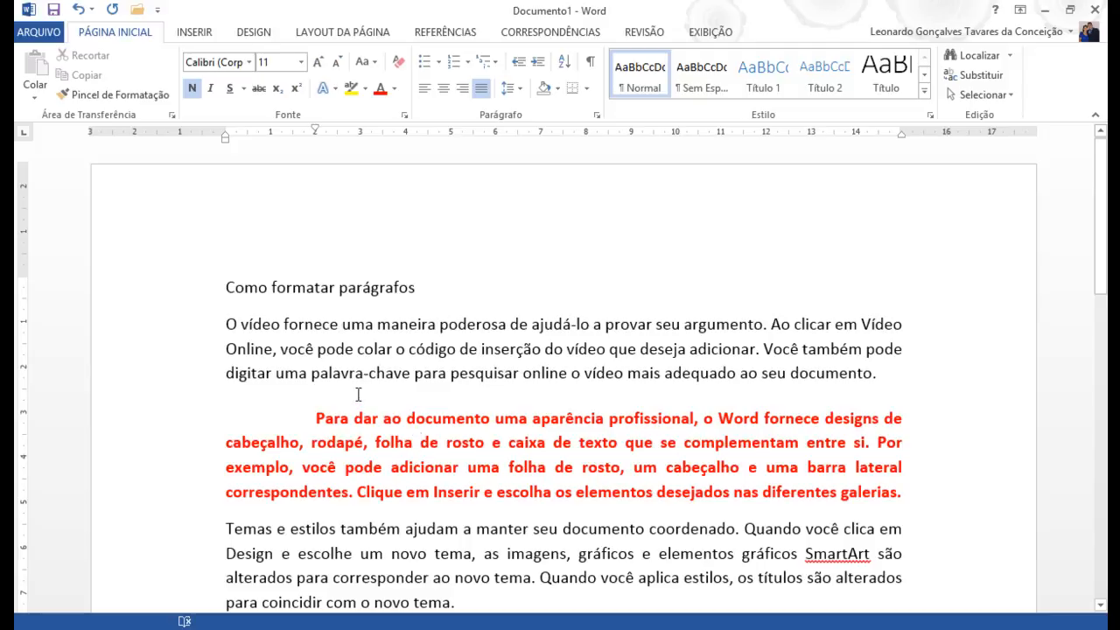
click(317, 128)
Step: Indent the red paragraph to 3 cm on the ruler, and hang the lines after the first at 5 cm
mouse_move(225, 142)
mouse_down()
mouse_move(270, 144)
mouse_move(245, 152)
mouse_move(270, 151)
mouse_move(271, 135)
mouse_move(359, 137)
mouse_up()
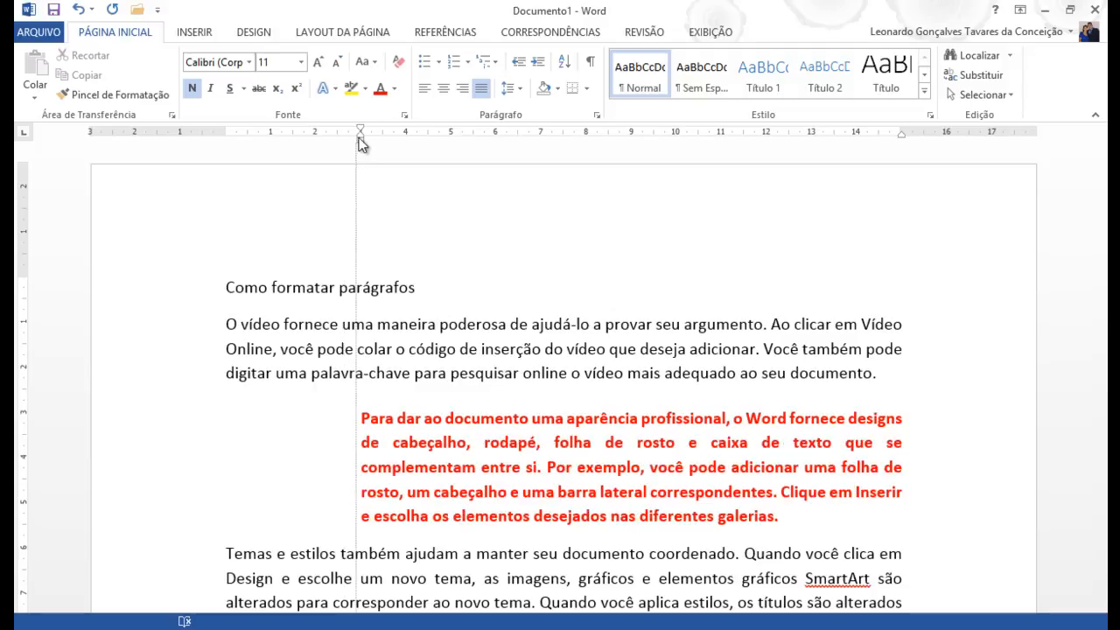
drag(359, 137, 448, 141)
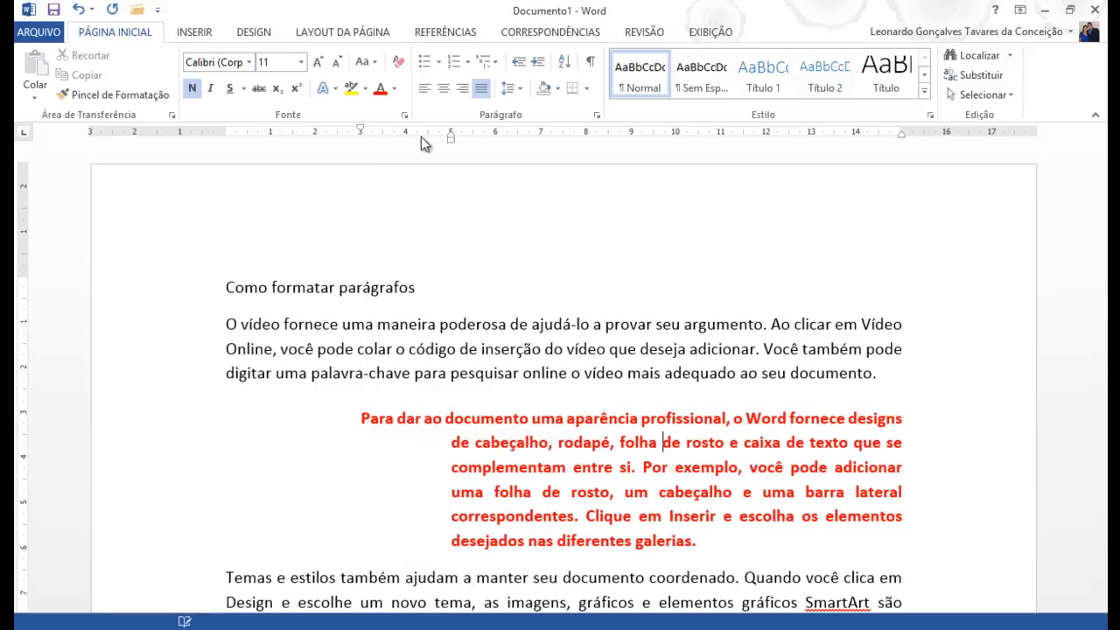
Step: Try a 2 cm hanging indent on the red paragraph with its first line at 0, and return it to 0 on the ruler
drag(360, 129, 225, 131)
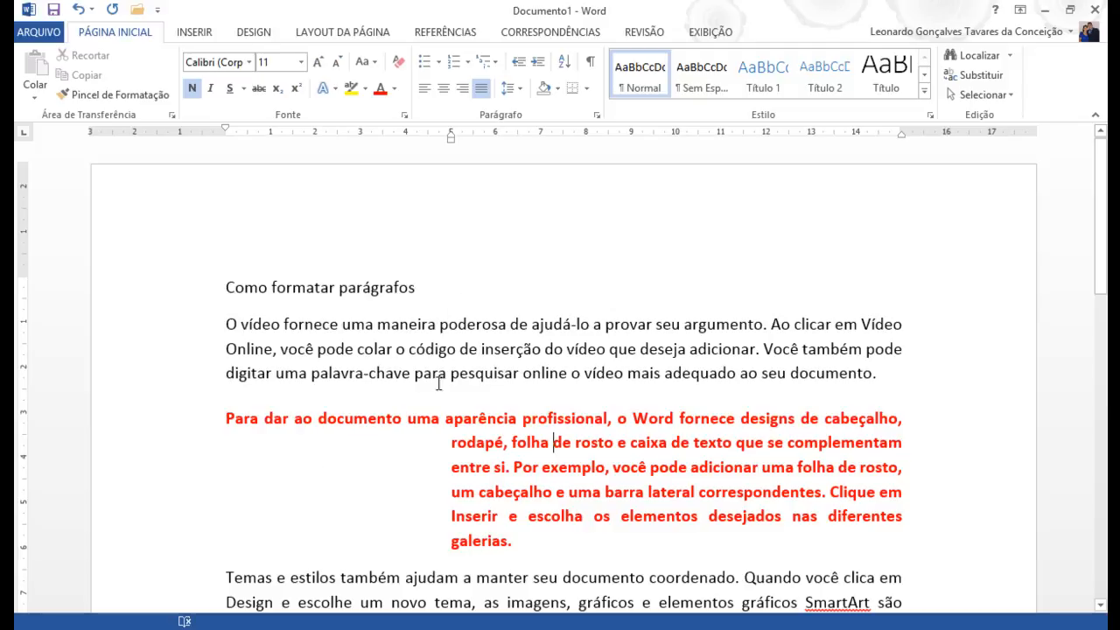
mouse_move(451, 134)
mouse_down()
mouse_move(308, 148)
mouse_move(321, 148)
mouse_up()
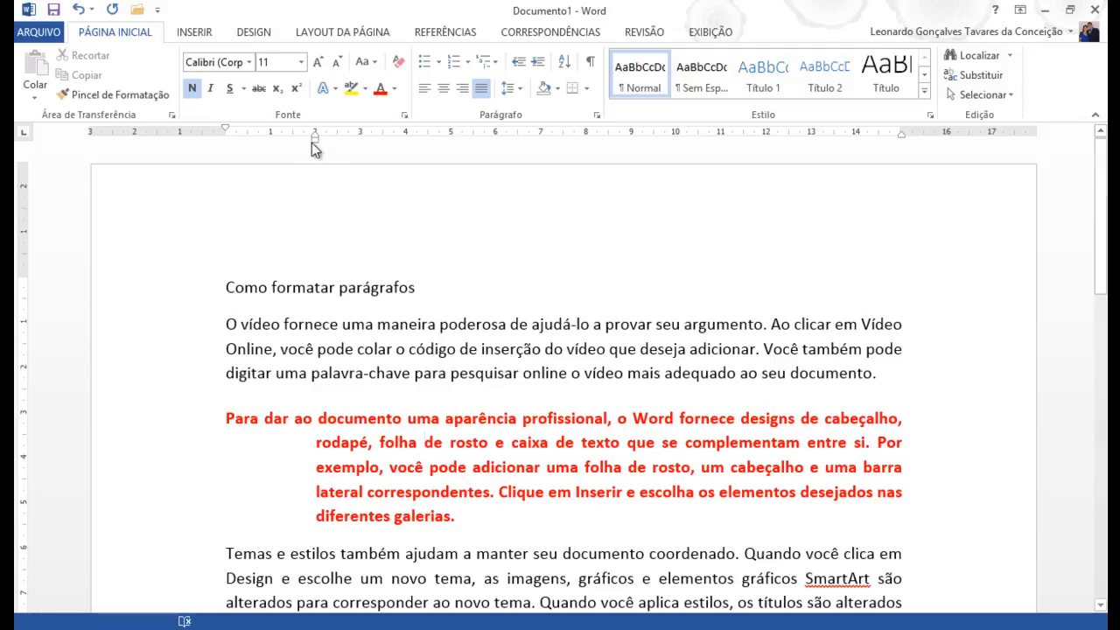
mouse_move(226, 130)
mouse_down()
mouse_move(319, 132)
mouse_move(227, 139)
mouse_up()
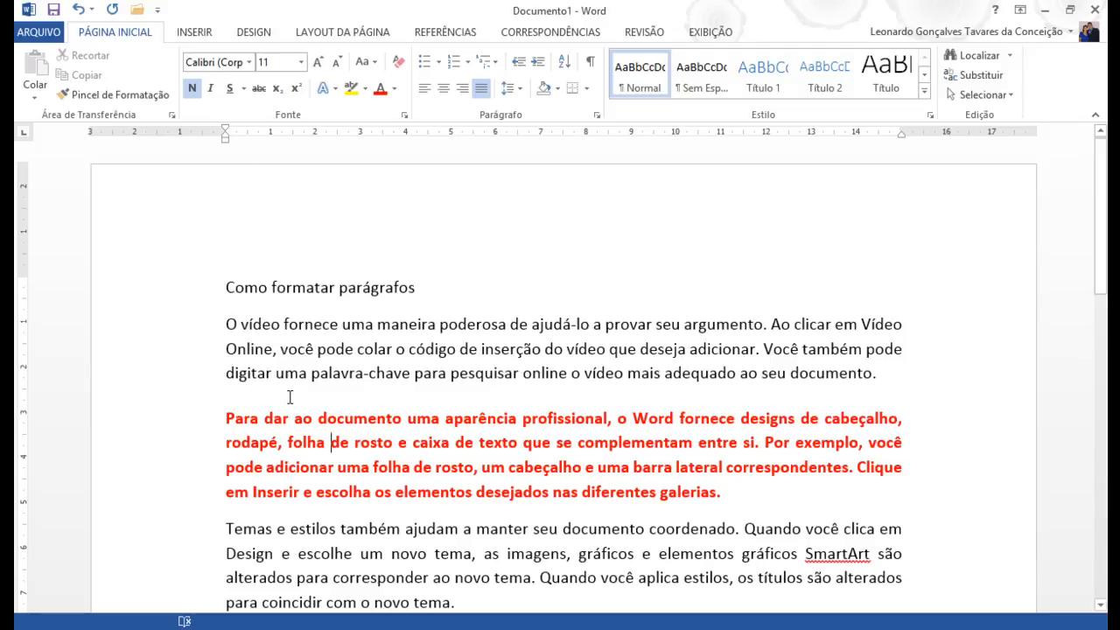
Step: Try a 3 cm left indent and a right indent at the 11 cm ruler mark on the red paragraph, and return both to the margins
drag(225, 141, 360, 154)
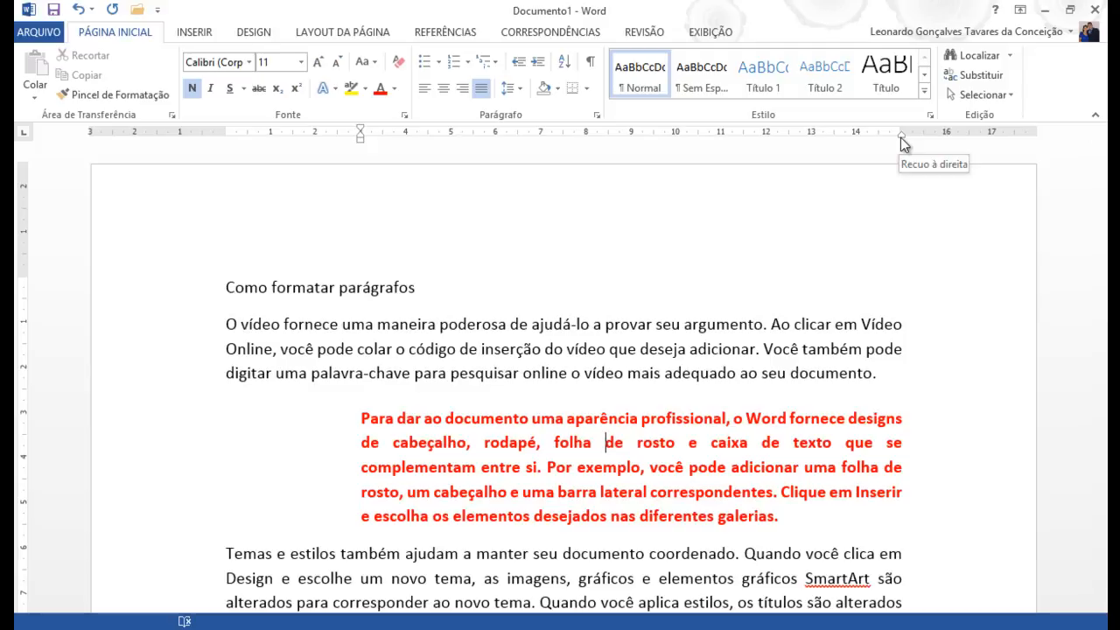
drag(901, 137, 730, 143)
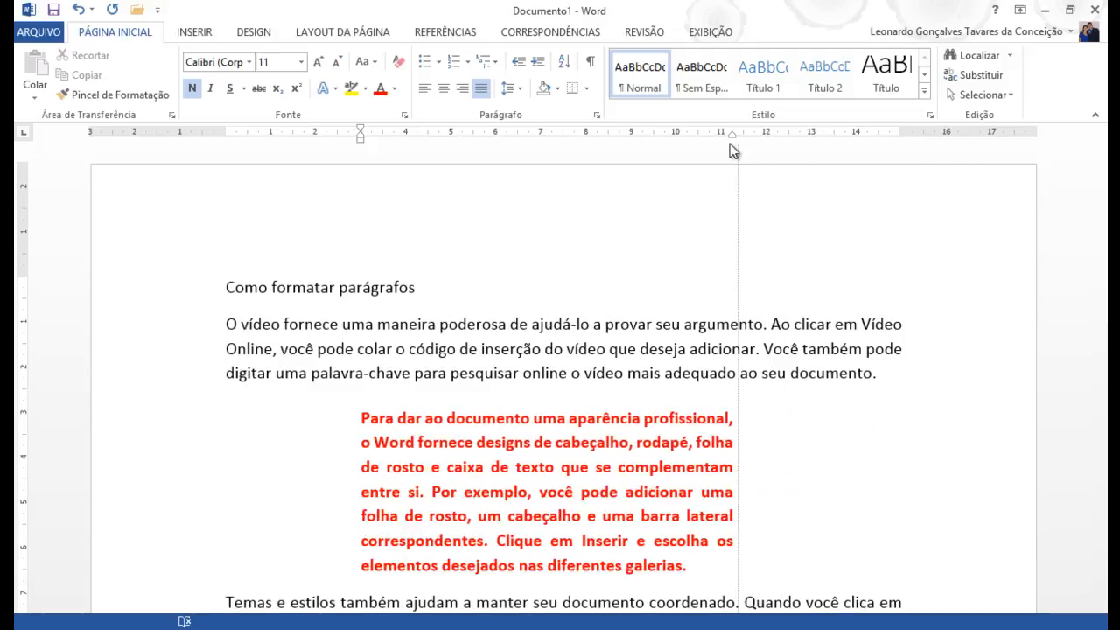
click(780, 317)
scroll(778, 336, down, 3)
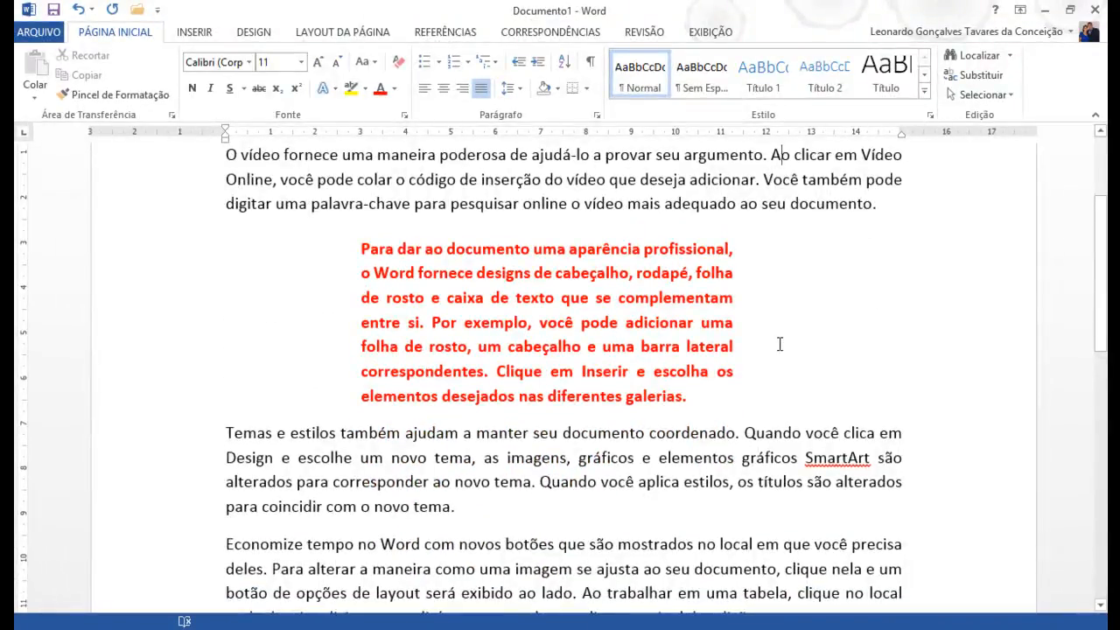
scroll(779, 344, up, 2)
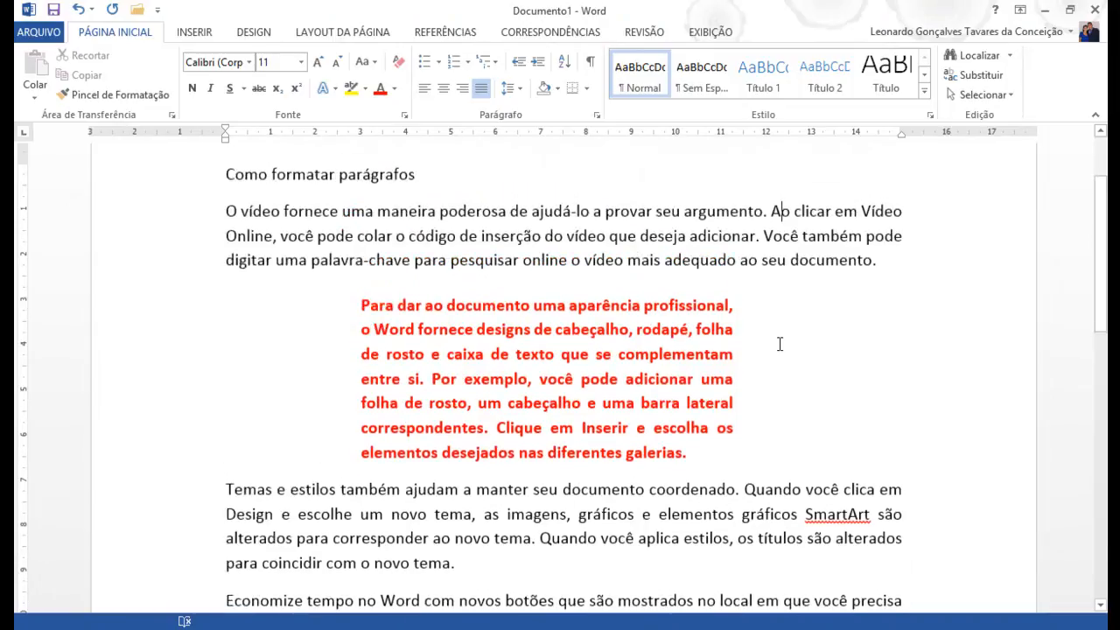
click(655, 418)
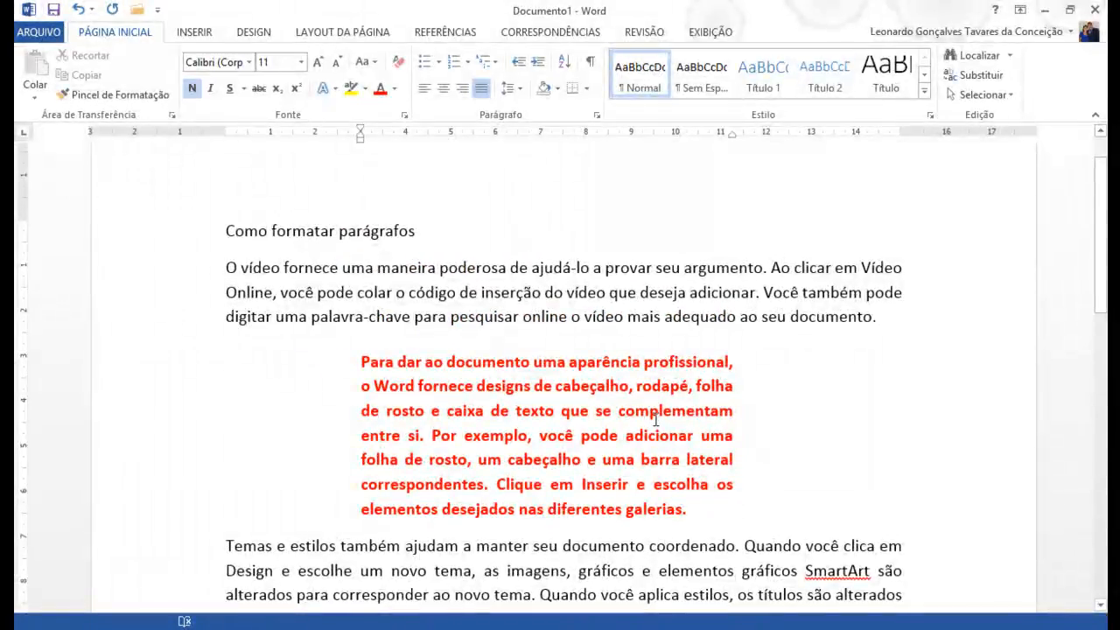
mouse_move(731, 136)
mouse_down()
mouse_move(700, 143)
mouse_move(719, 140)
mouse_up()
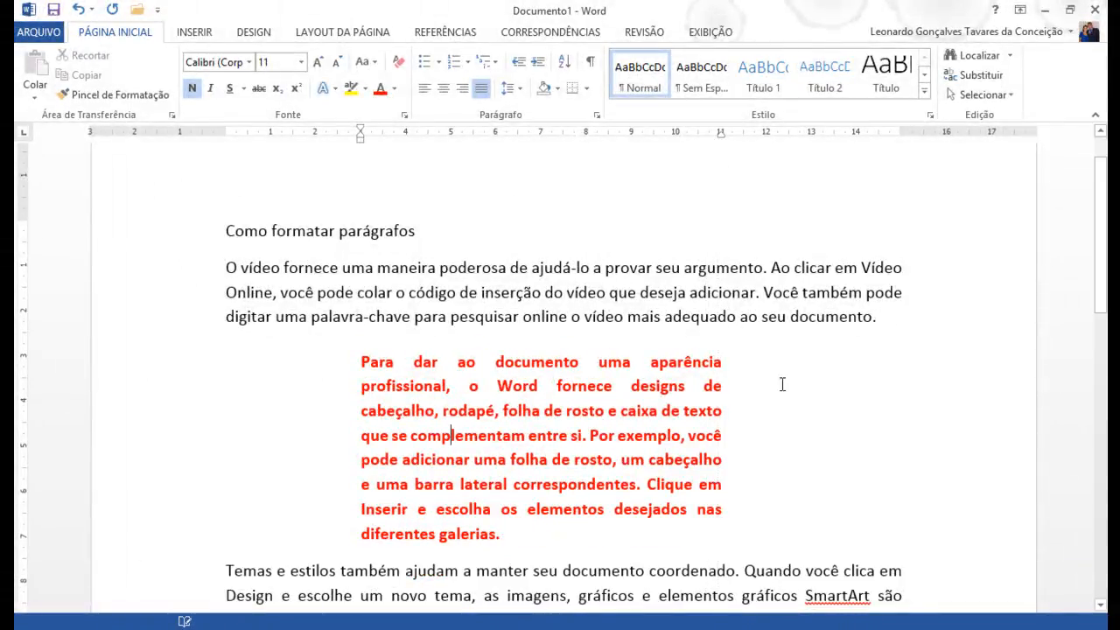
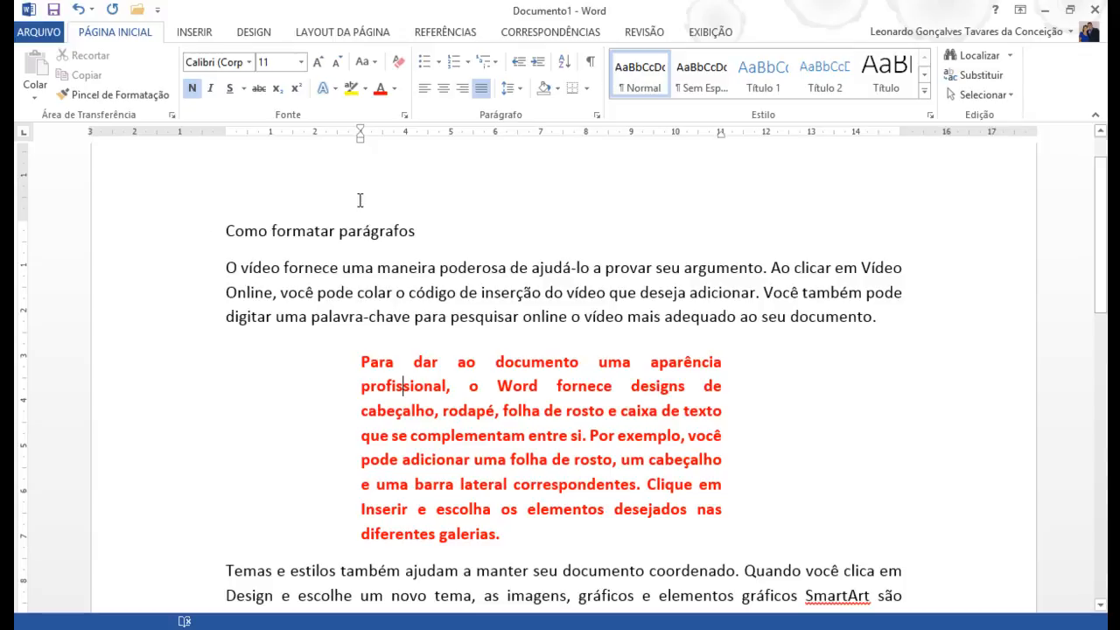
drag(360, 145, 225, 153)
drag(720, 138, 900, 157)
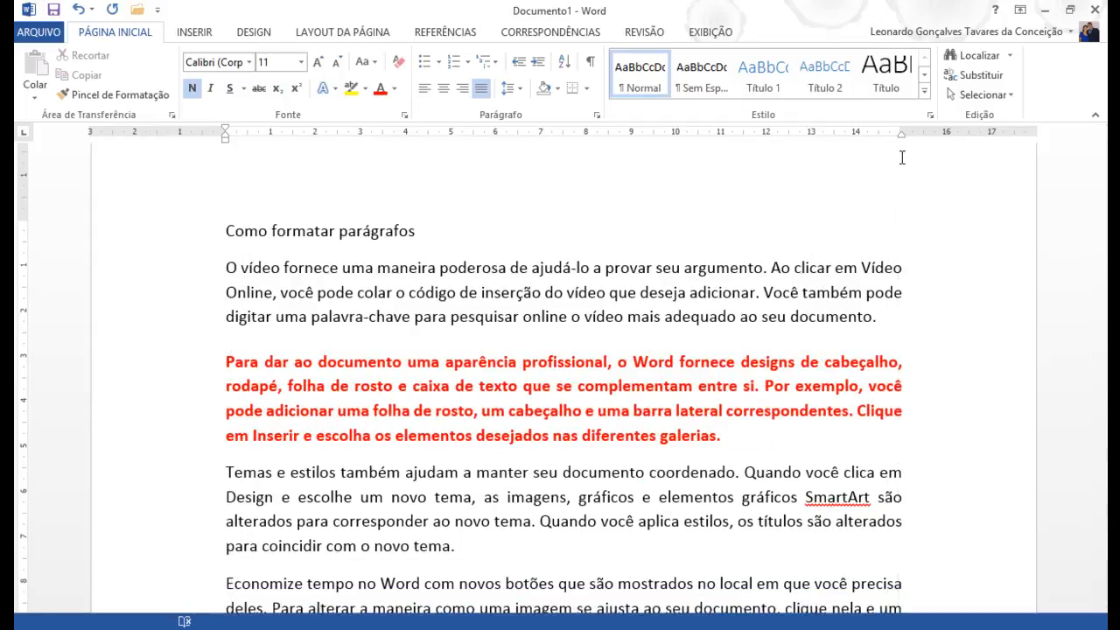
Step: Try a left indent of 2,33 cm on the red paragraph through the Paragraph dialog, and return it to 0 on the ruler
click(543, 385)
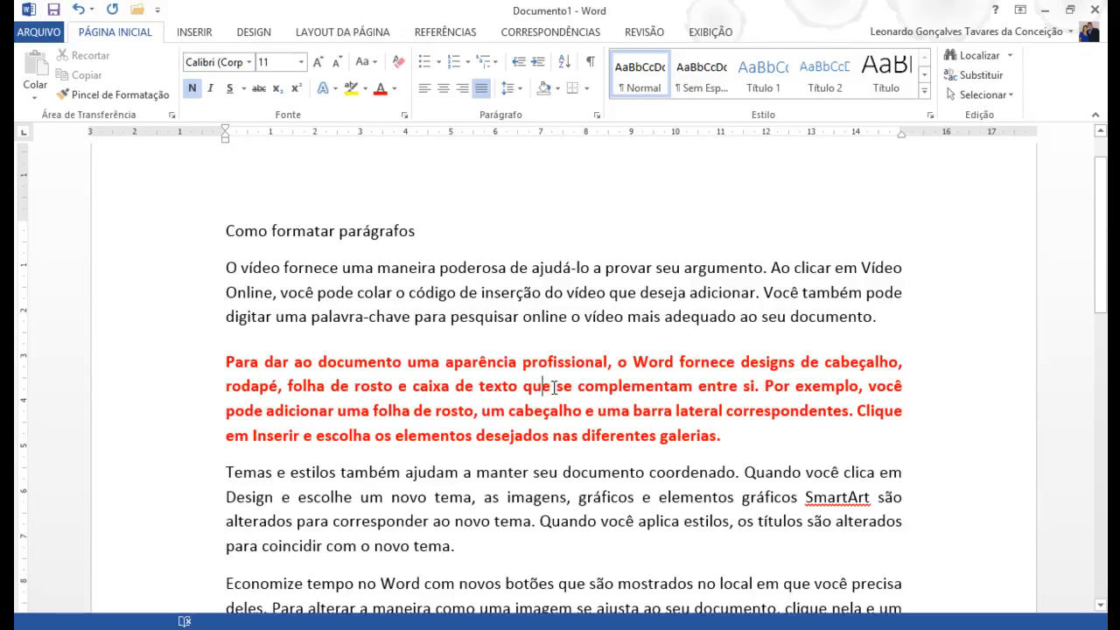
click(306, 365)
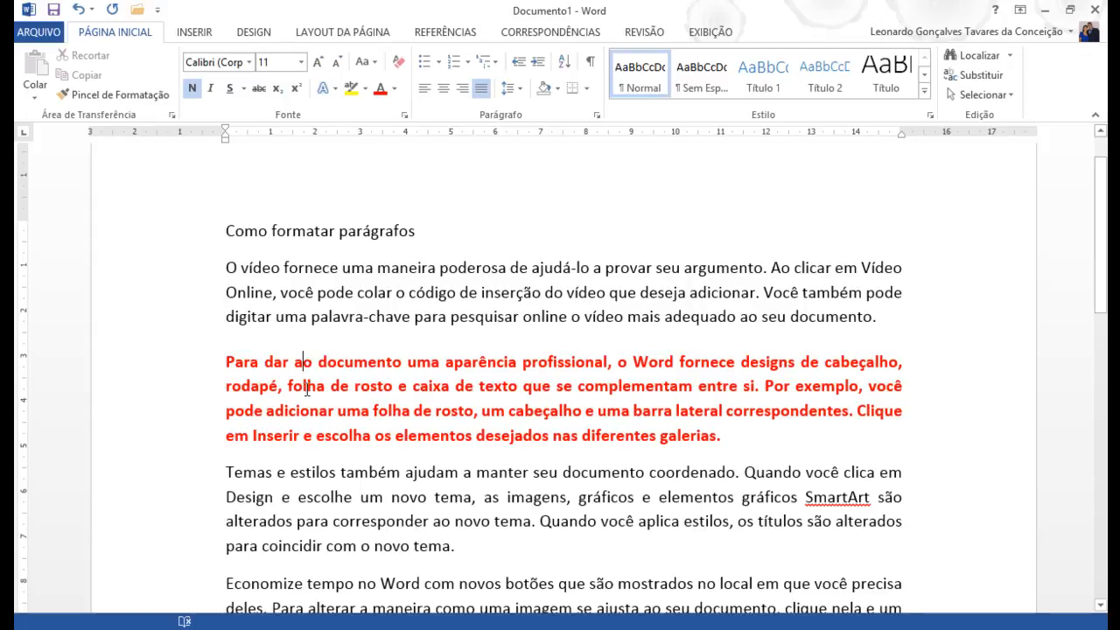
click(598, 121)
drag(697, 97, 430, 126)
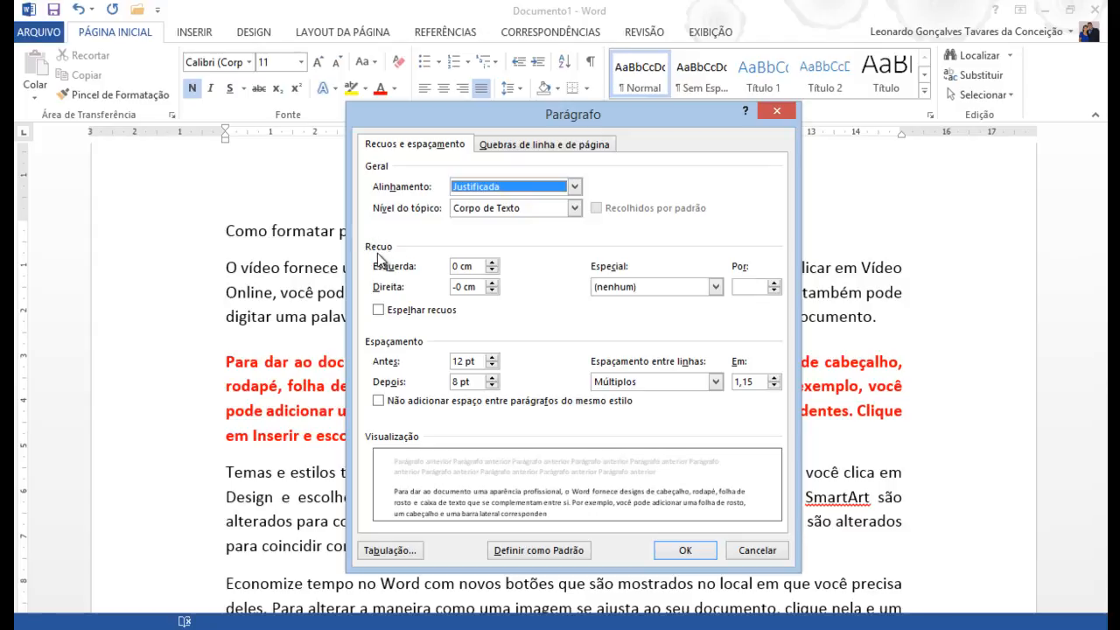
click(459, 266)
double_click(461, 266)
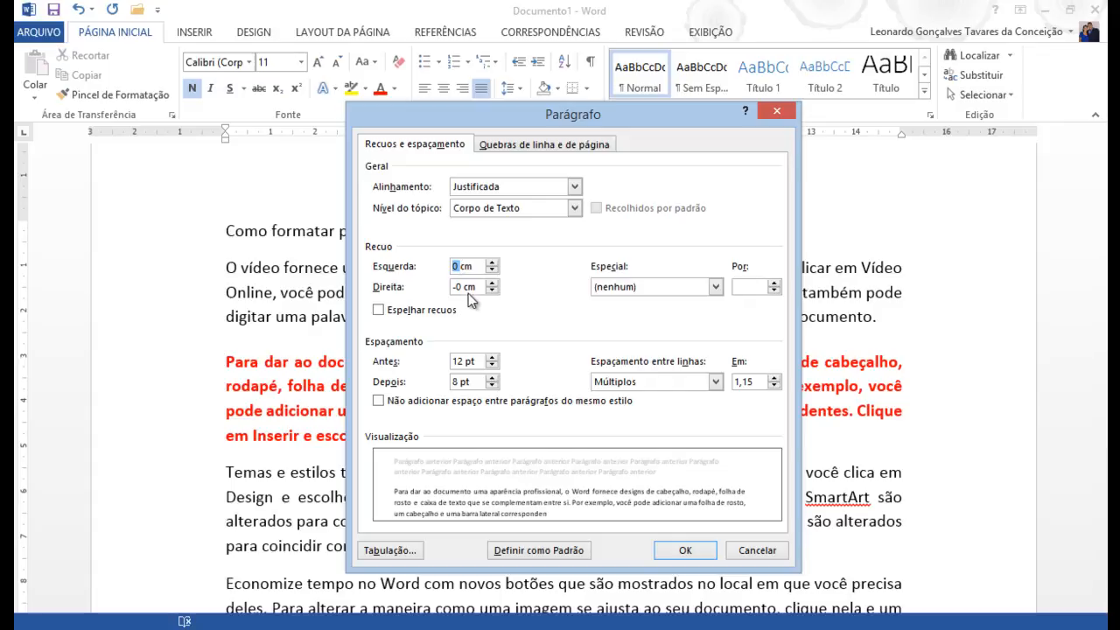
text(2,33)
click(479, 288)
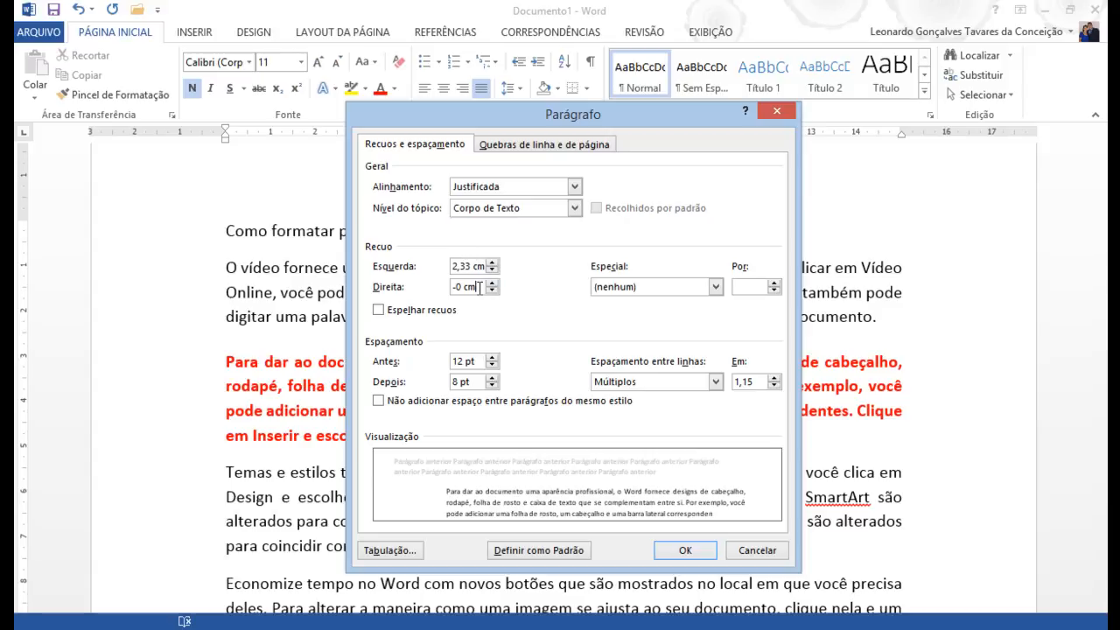
drag(517, 119, 621, 158)
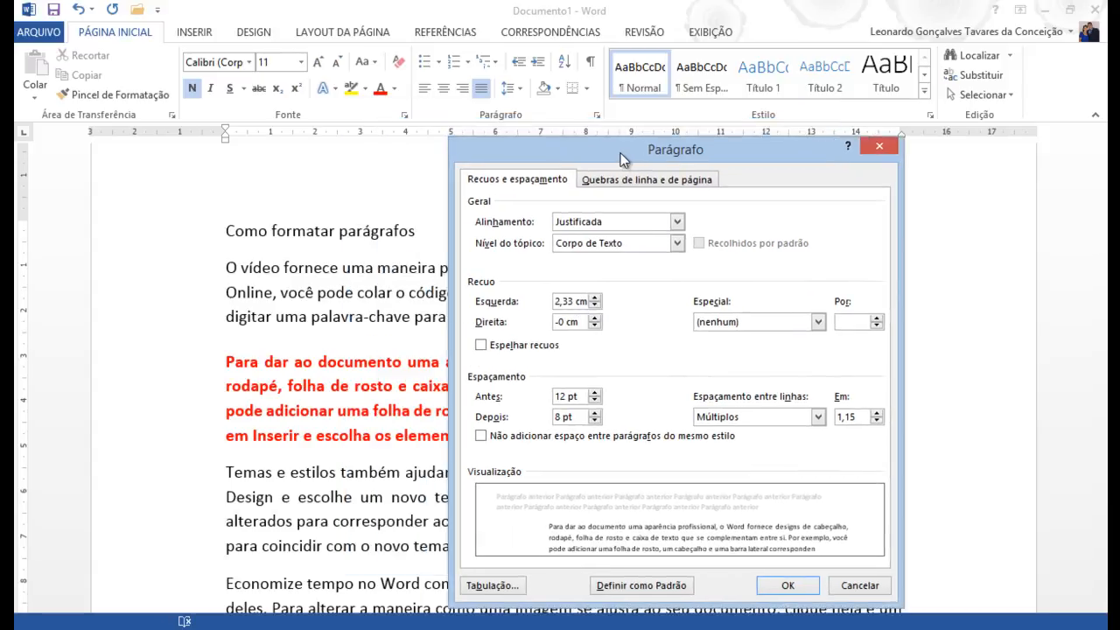
click(783, 585)
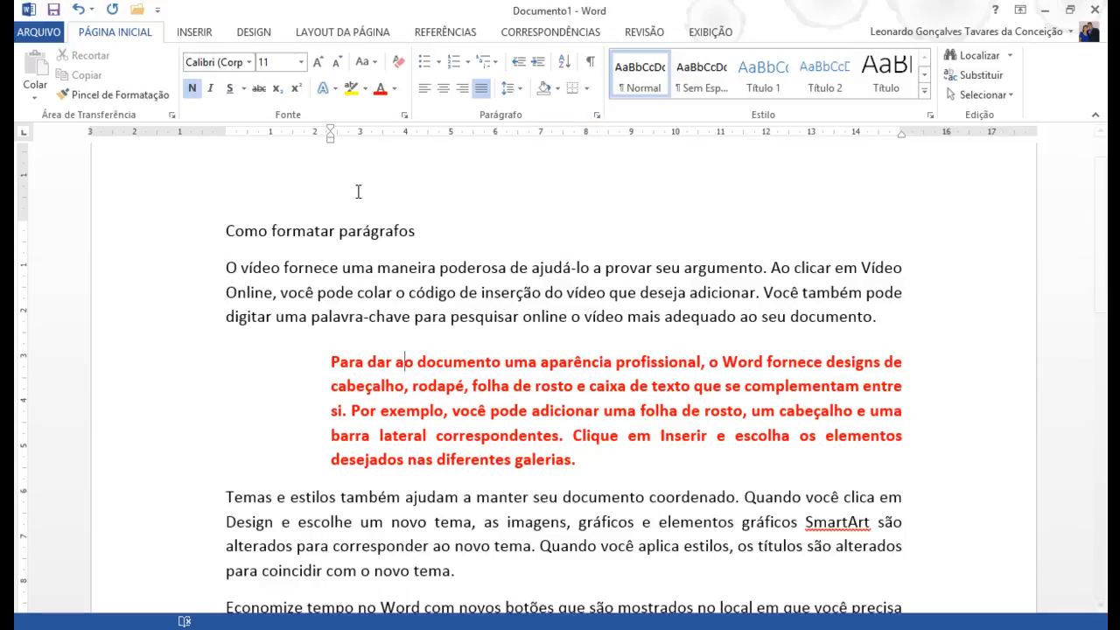
drag(329, 142, 226, 143)
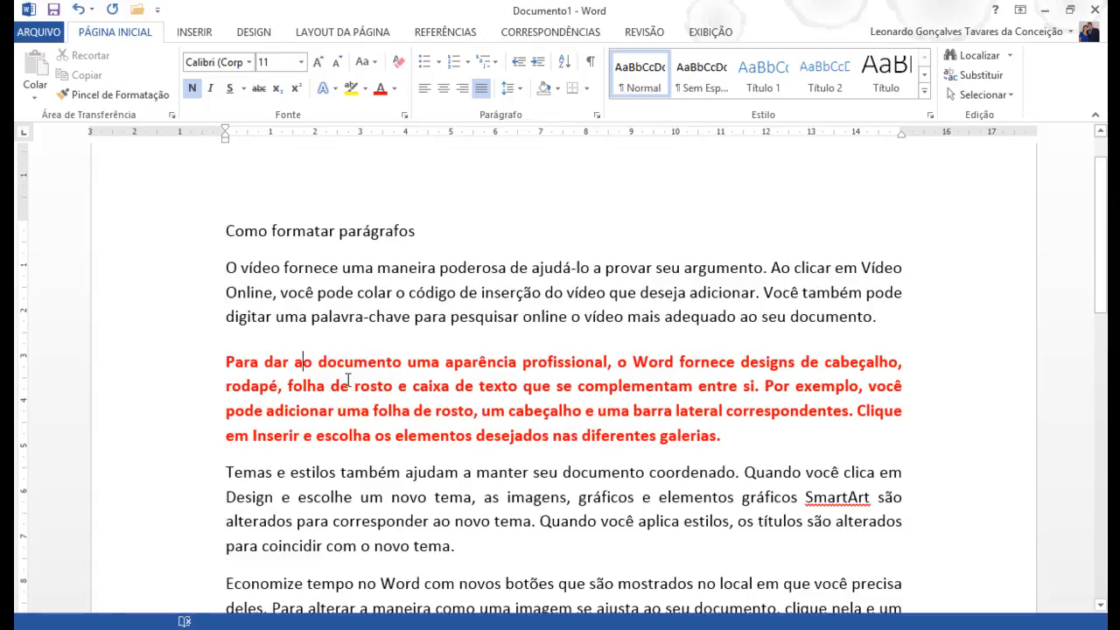
Step: Give the red paragraph a Primeira linha special indent of 1,25 cm in the Paragraph dialog
click(596, 115)
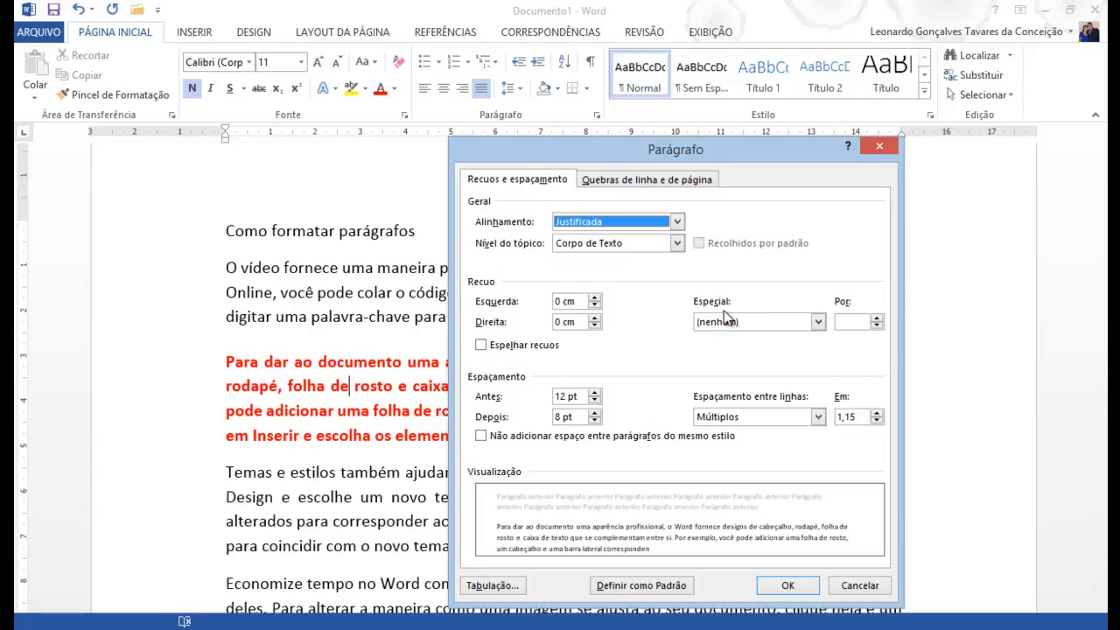
click(818, 323)
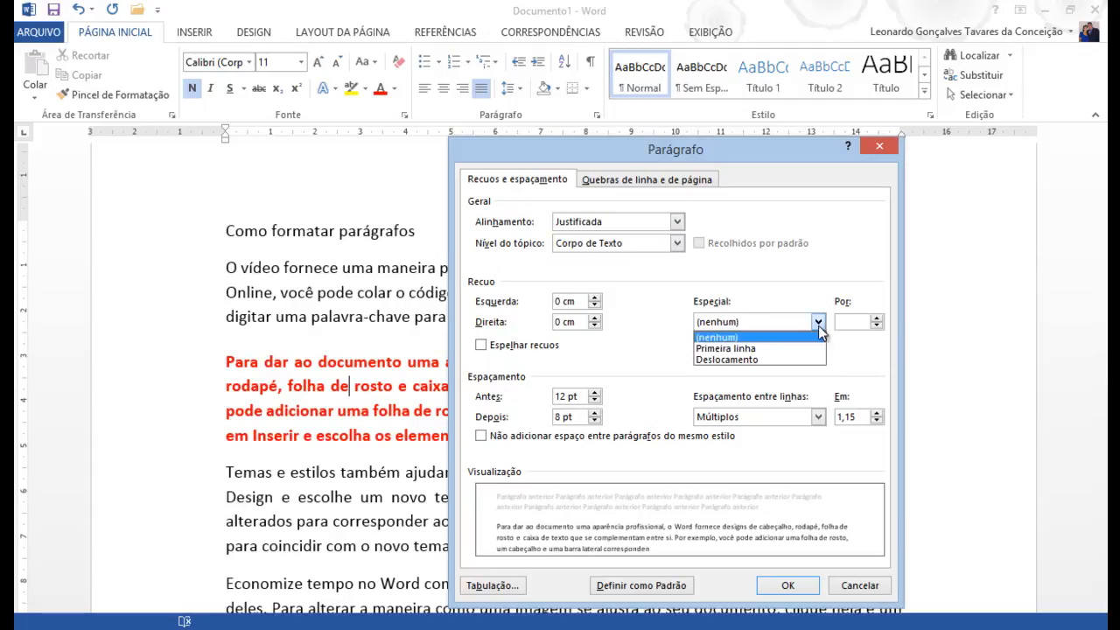
click(776, 350)
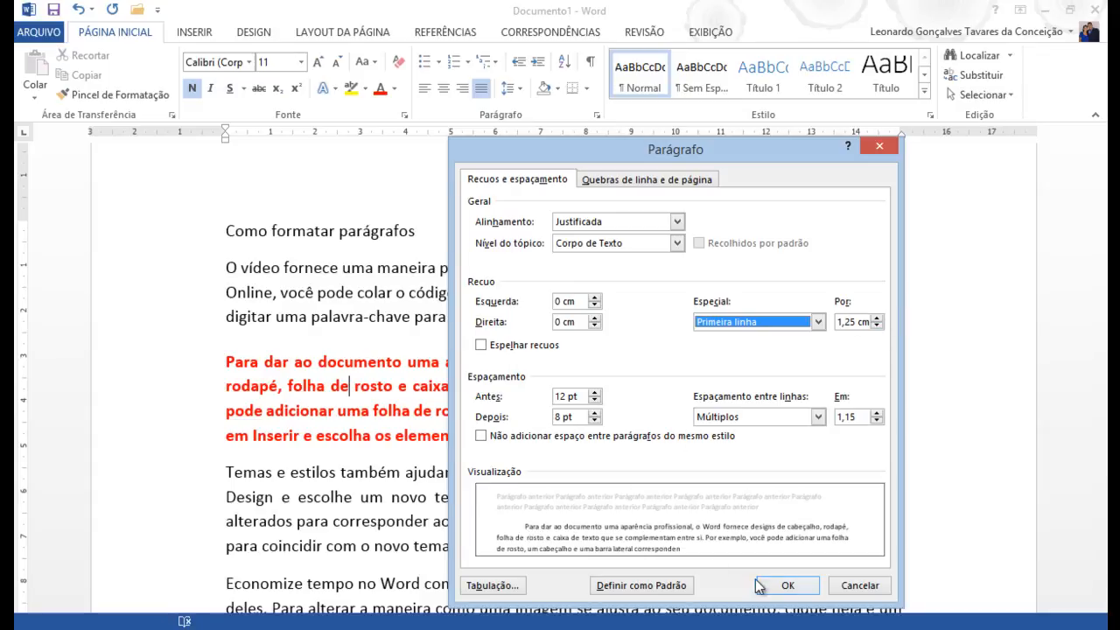
click(787, 586)
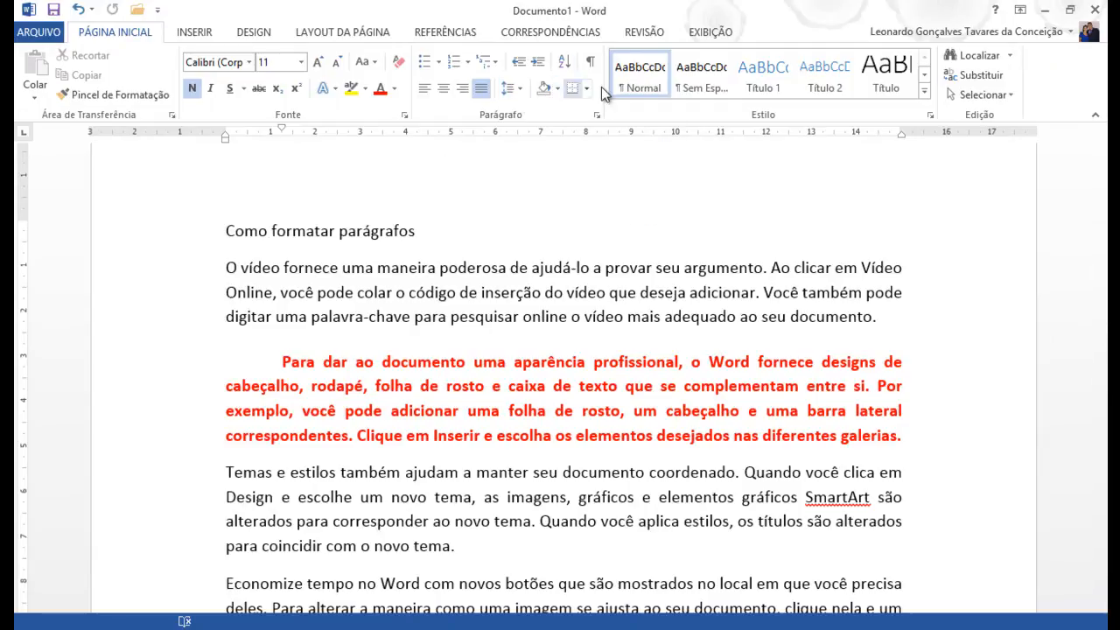
Step: Shade the background of the red paragraph in light blue from the theme colours
click(375, 386)
click(558, 90)
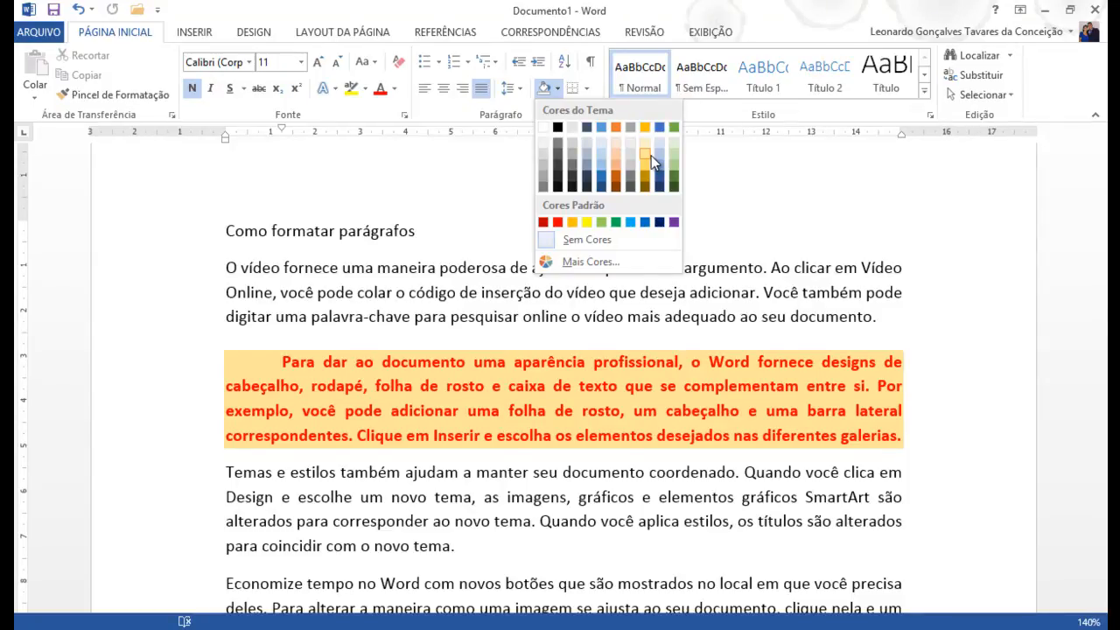
click(606, 152)
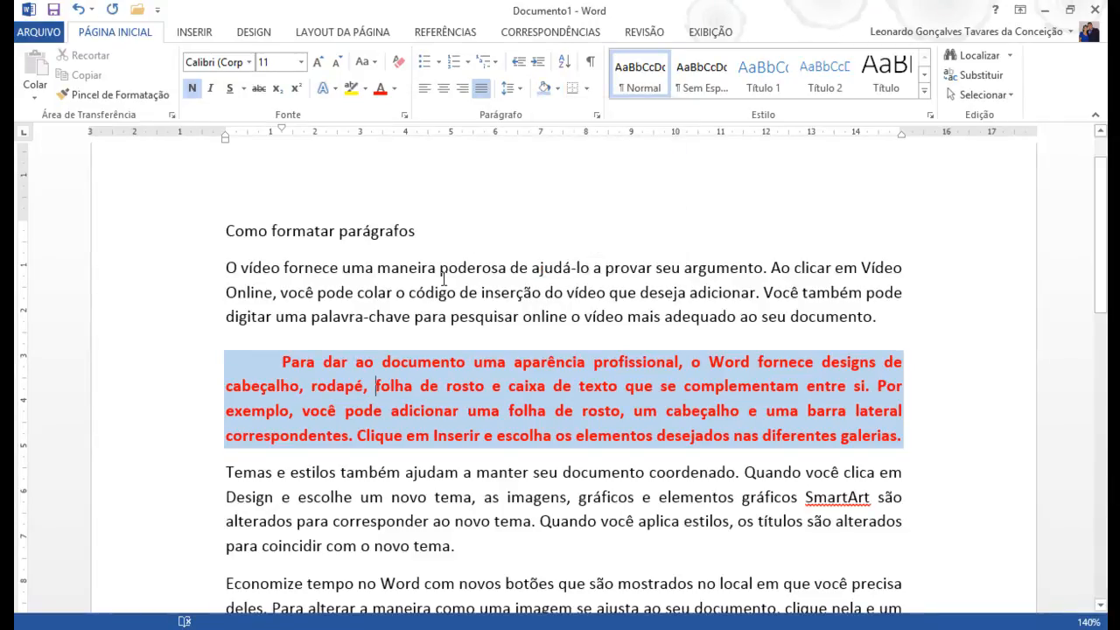
Step: Shade the title line "Como formatar parágrafos" in light gray from the theme colours
click(385, 231)
click(556, 90)
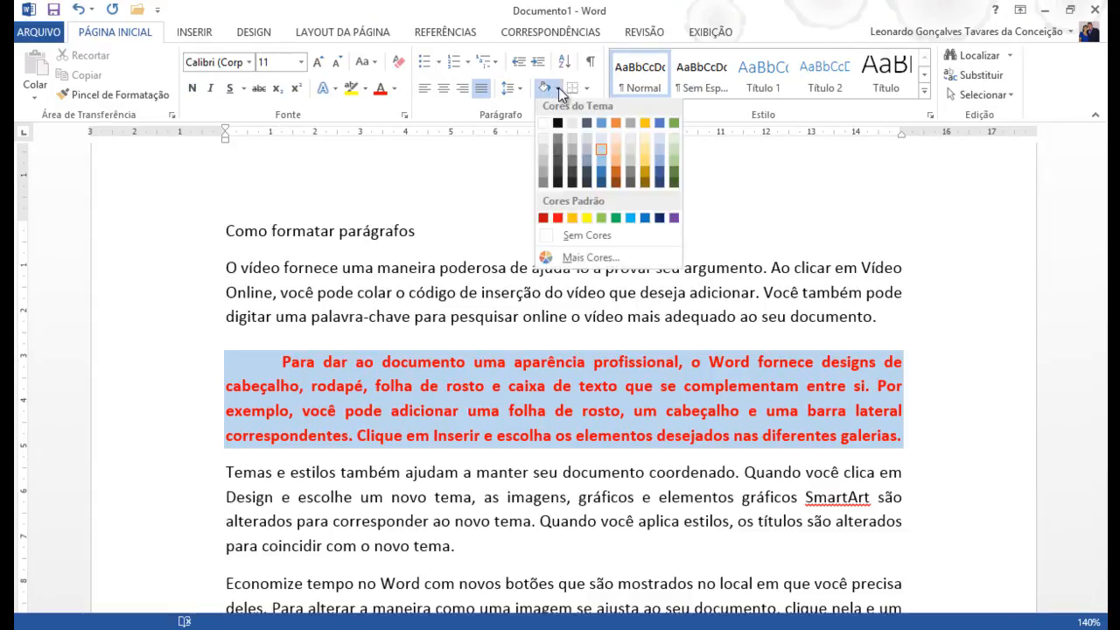
click(575, 144)
click(457, 271)
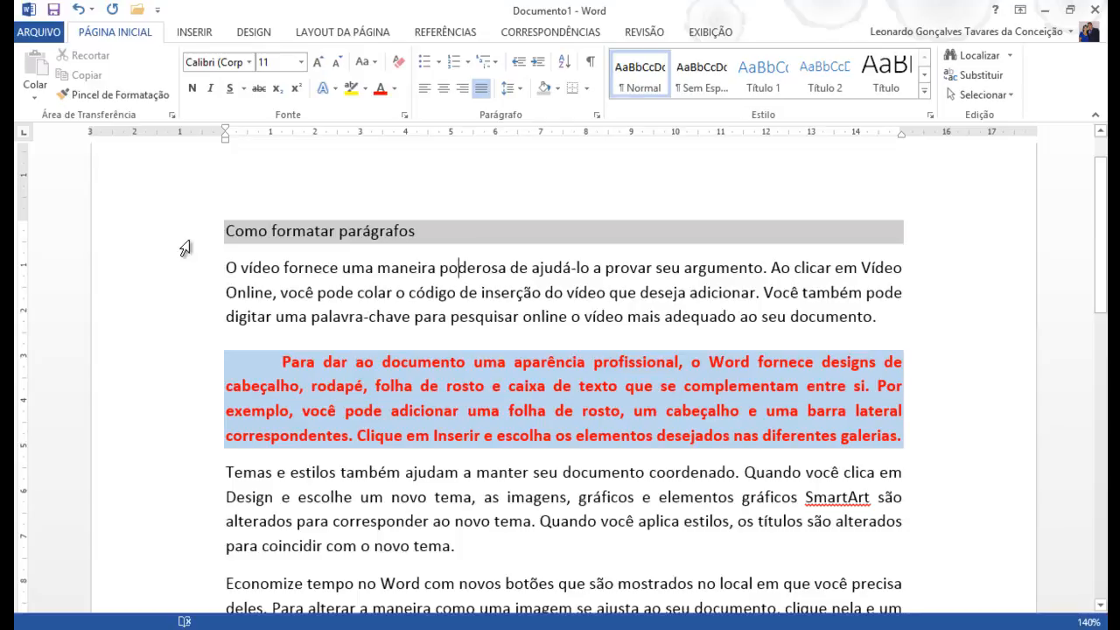
click(259, 360)
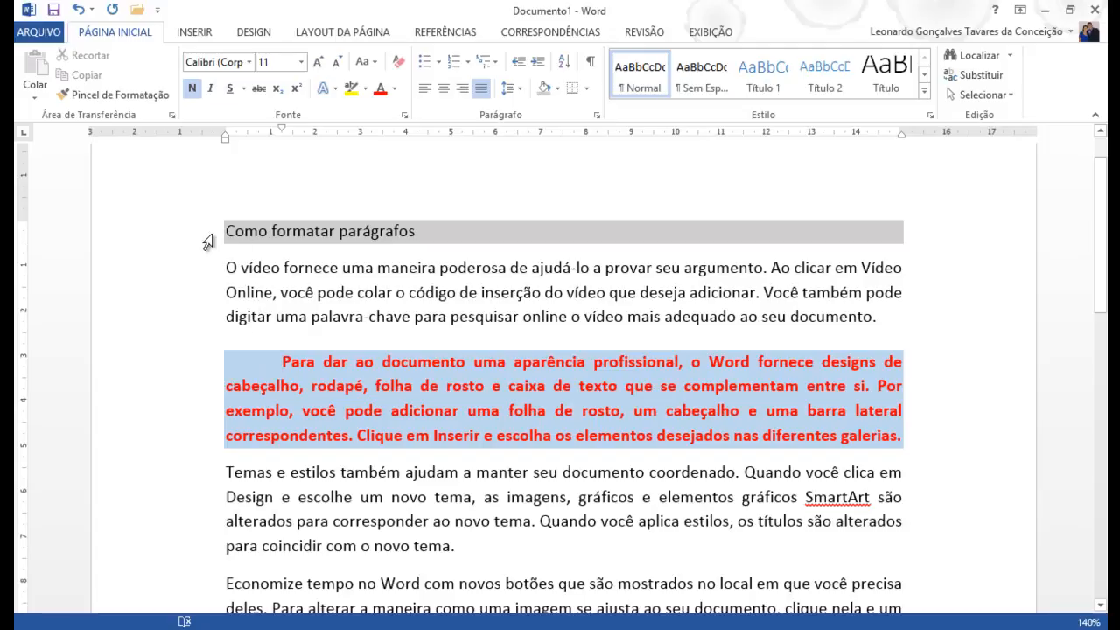
click(421, 233)
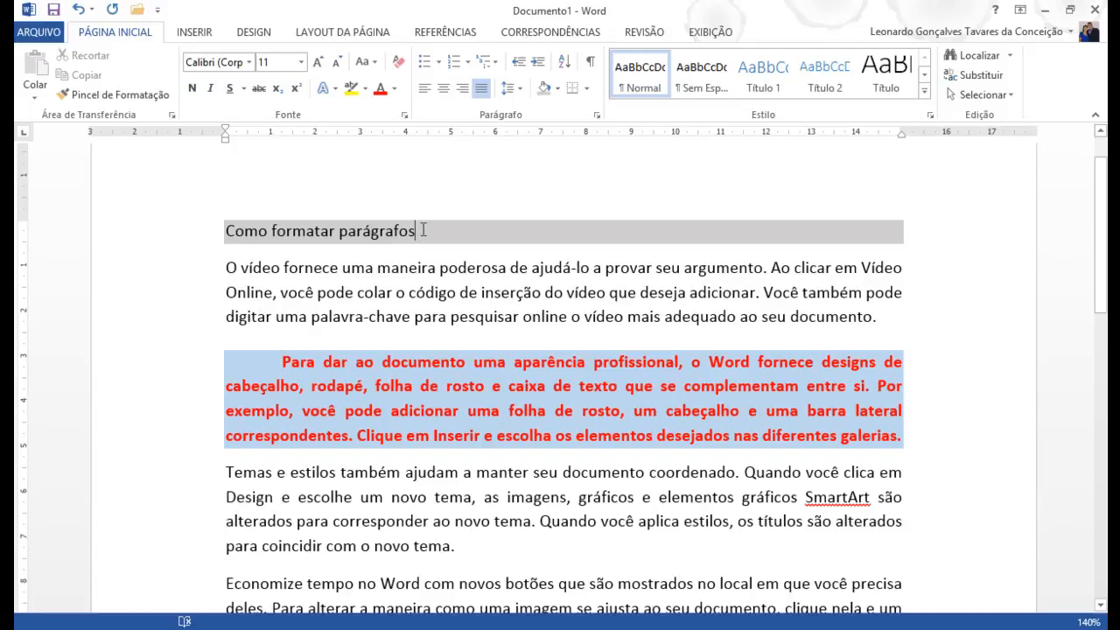
drag(375, 230, 226, 231)
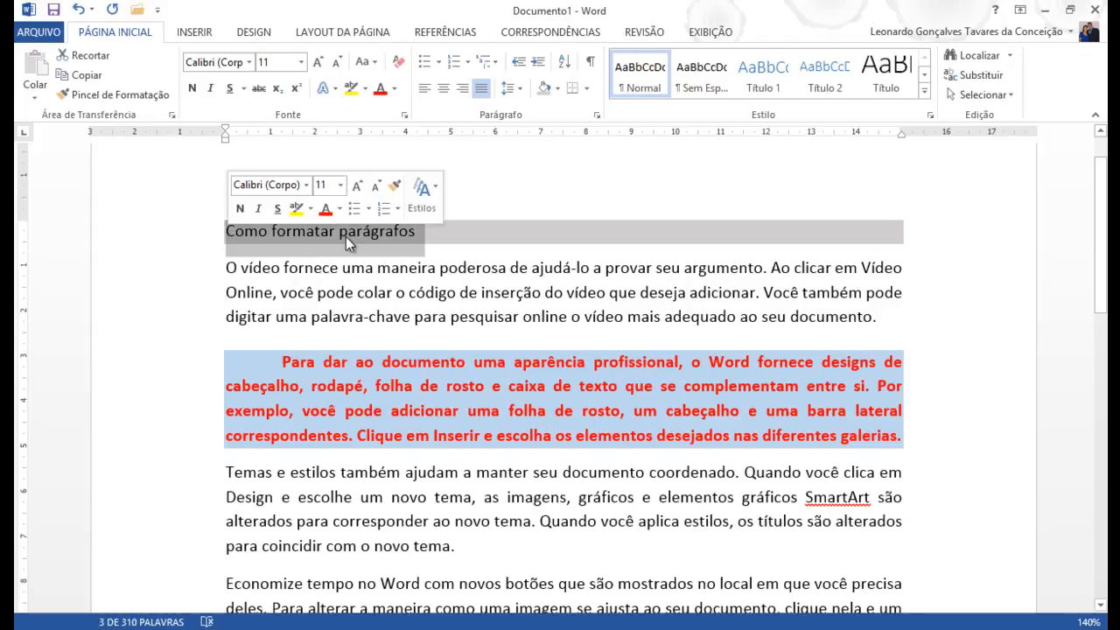
click(460, 232)
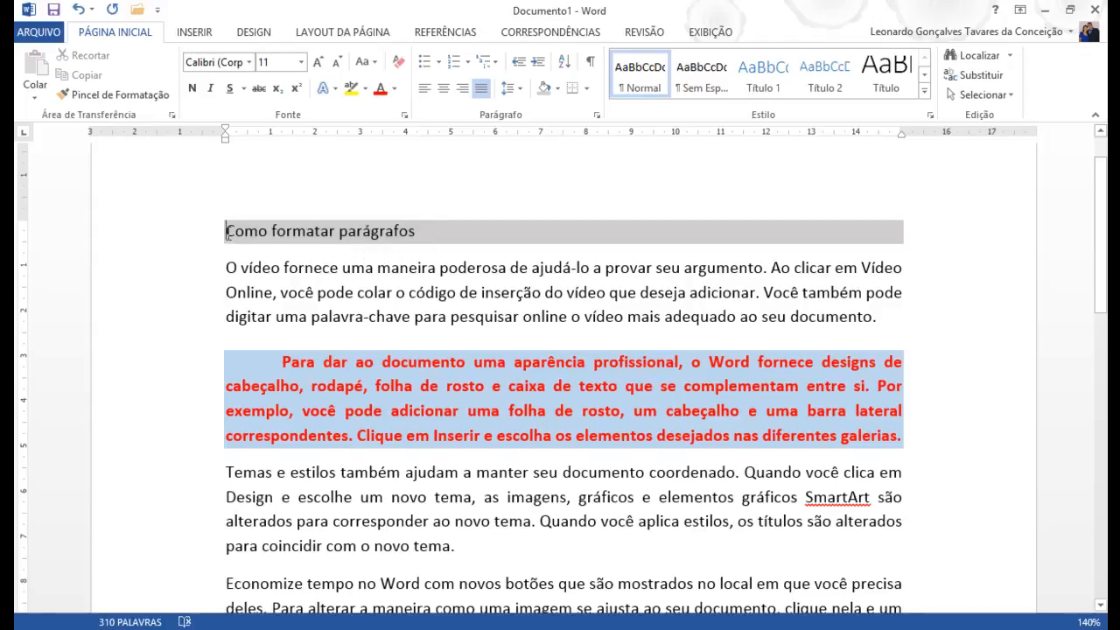
click(931, 234)
Step: Return the red paragraph's first-line indent to 0 on the ruler and apply the title's light gray shading to the paragraph
click(284, 362)
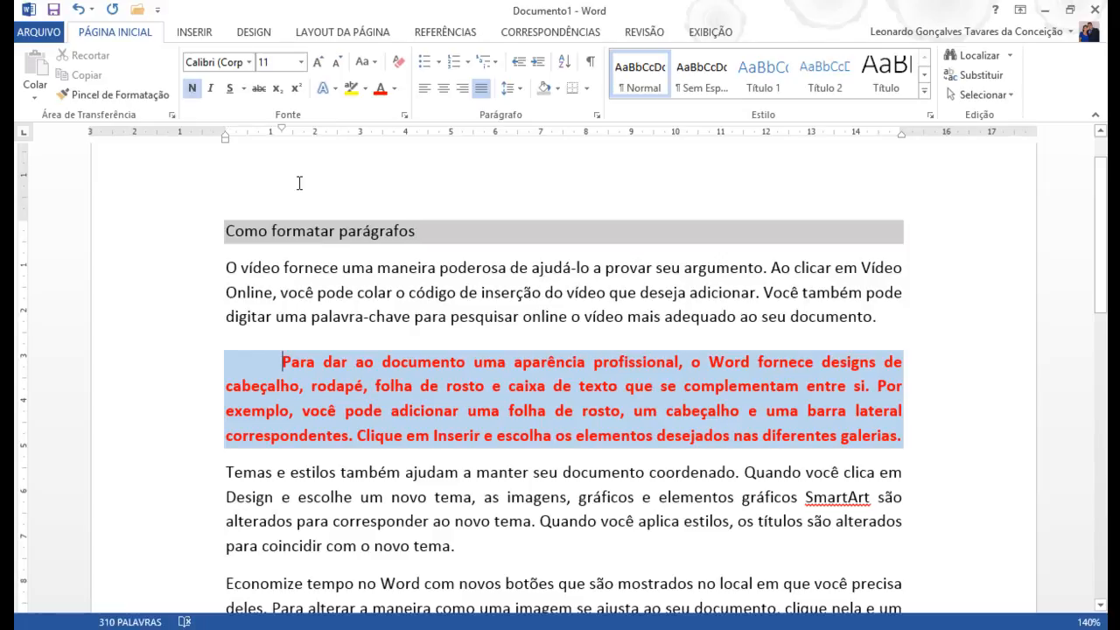
drag(281, 127, 225, 135)
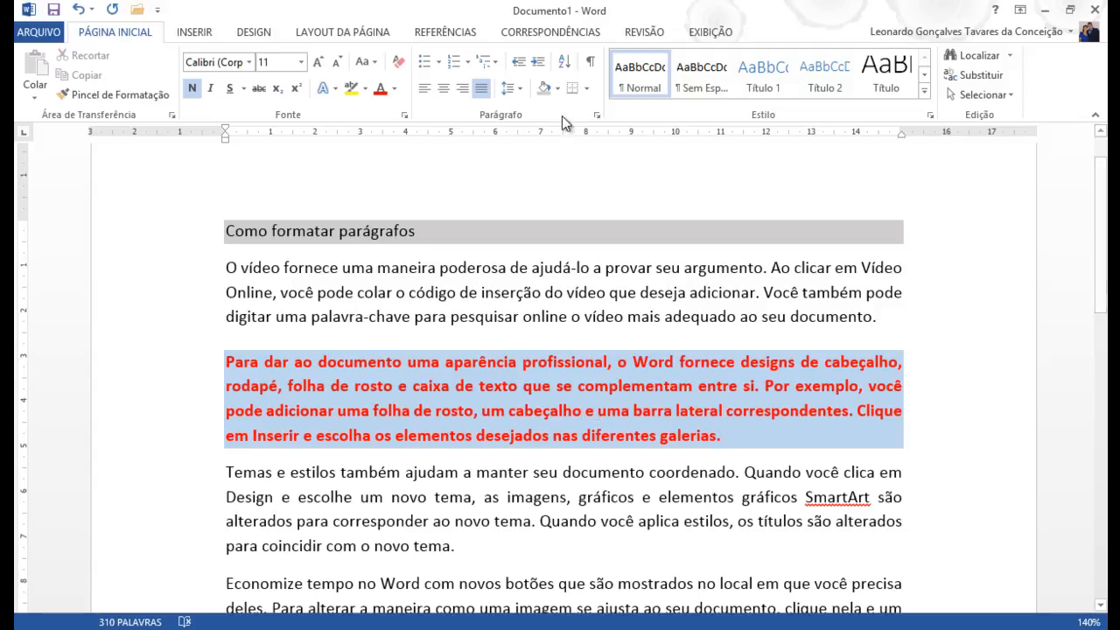
click(545, 90)
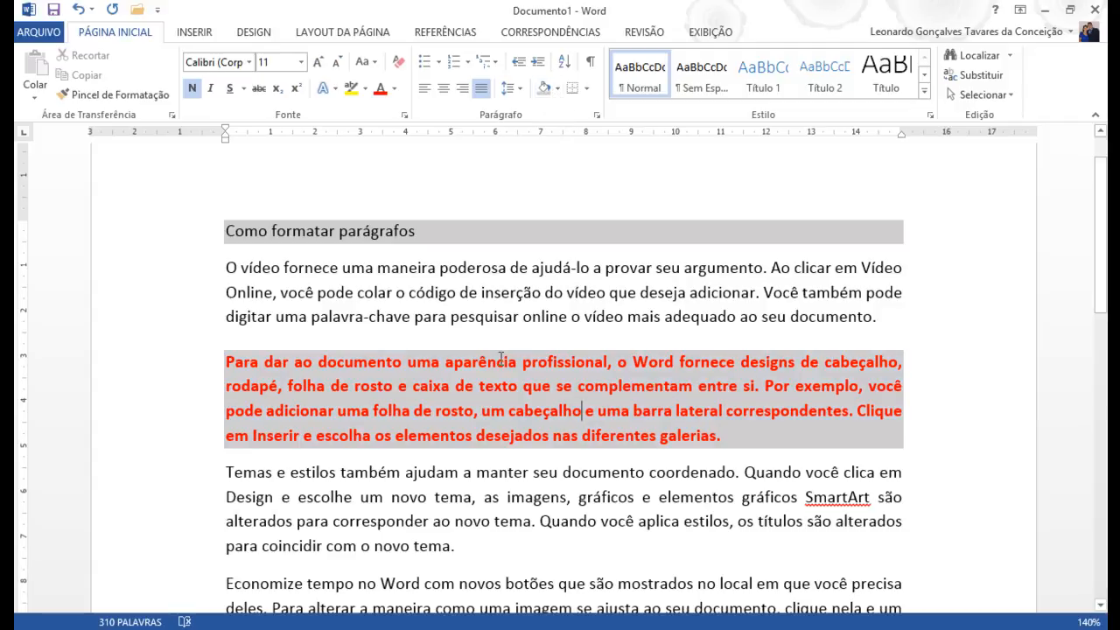
Step: Change the font colour of the red paragraph to white from the theme colours
triple_click(493, 387)
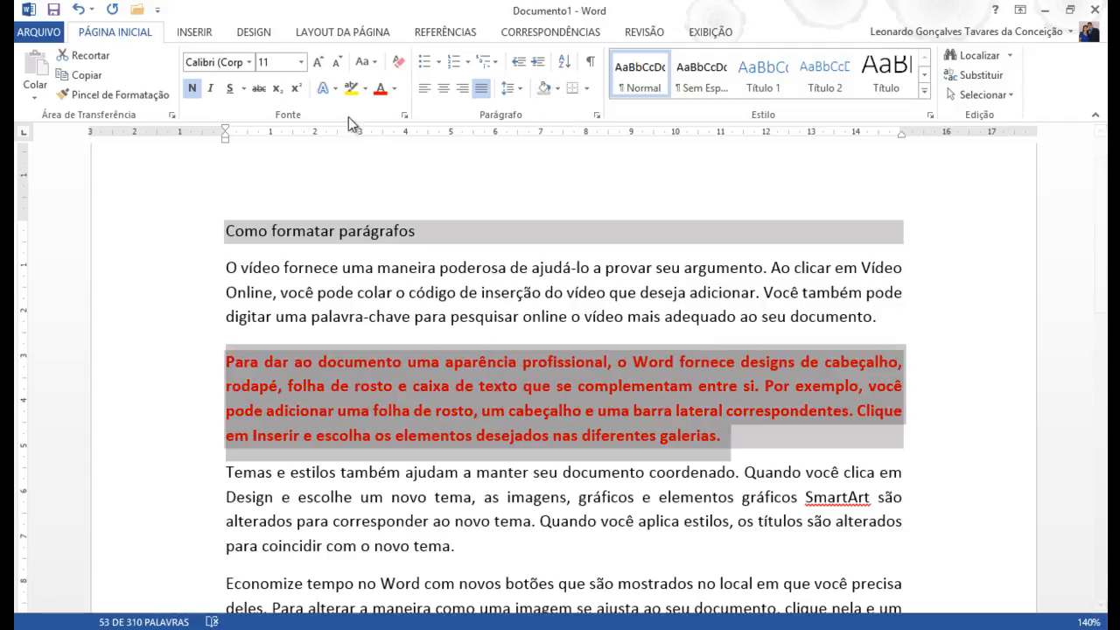
click(395, 89)
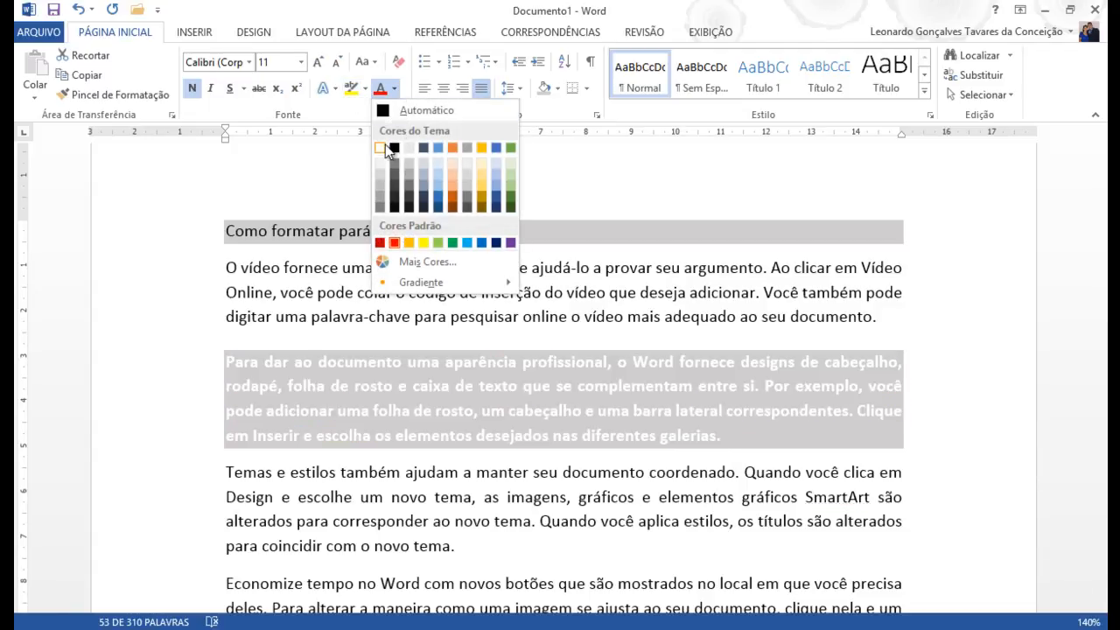
click(386, 149)
click(433, 316)
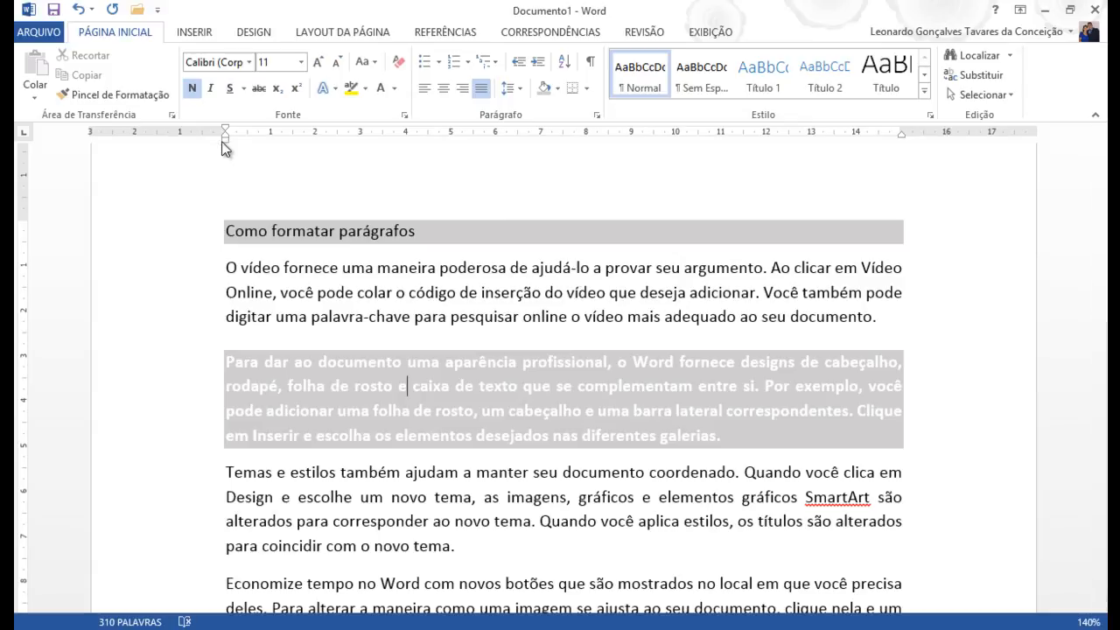
Step: Narrow the white-text paragraph on the ruler with its left indent at 2 cm and its right indent at the 12 cm mark
mouse_move(224, 142)
mouse_down()
mouse_move(362, 142)
mouse_move(317, 144)
mouse_up()
drag(901, 137, 767, 140)
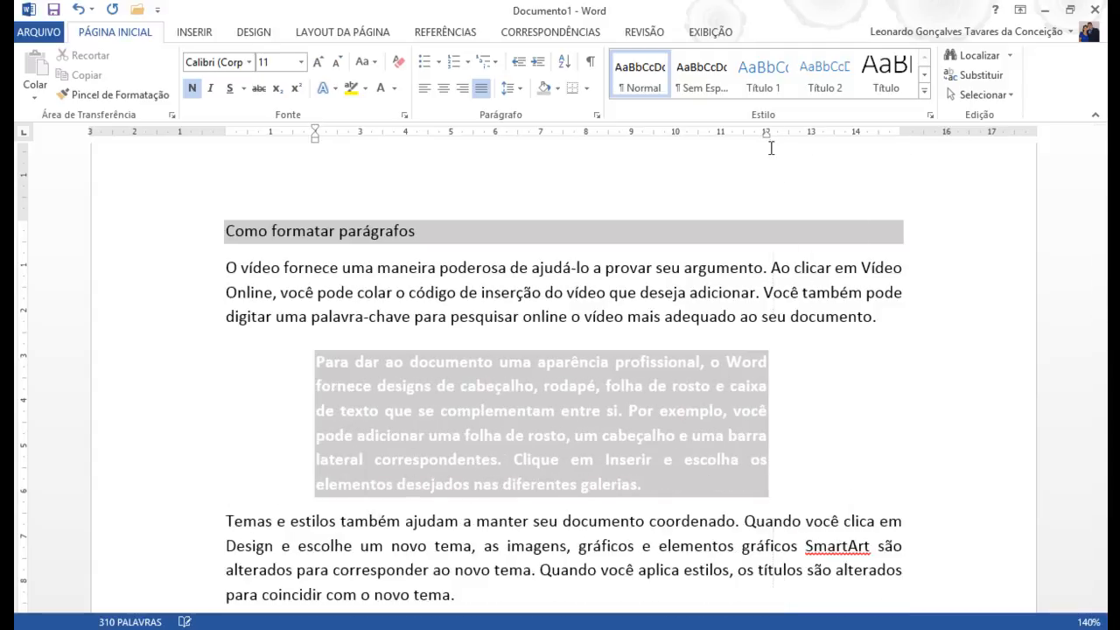
click(708, 273)
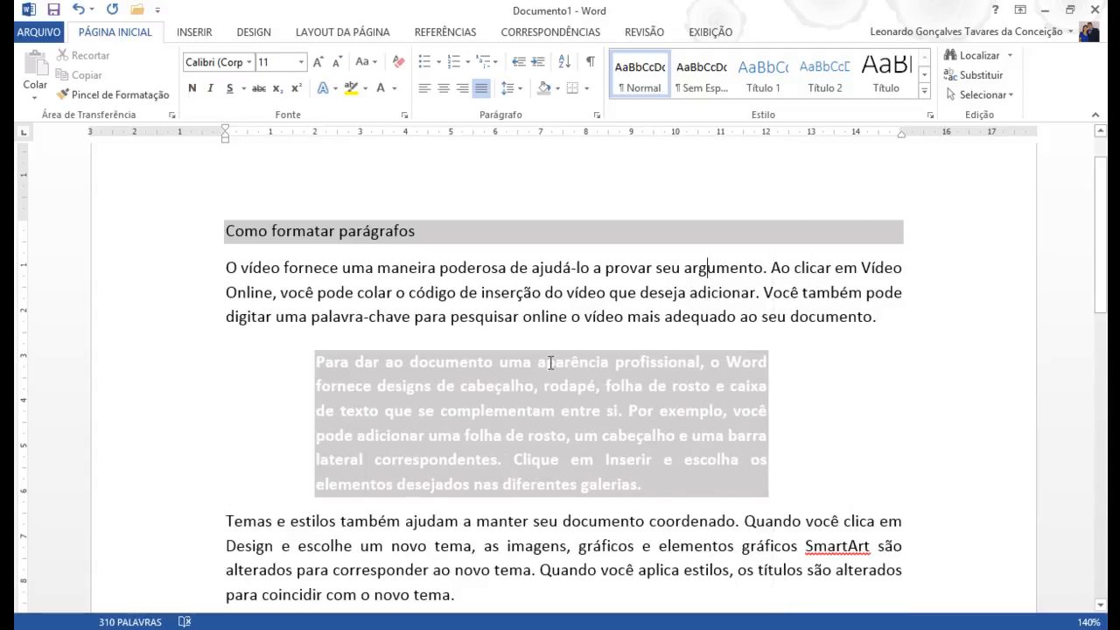
Step: Add a left border (Borda Esquerda) to the white-text paragraph
click(521, 414)
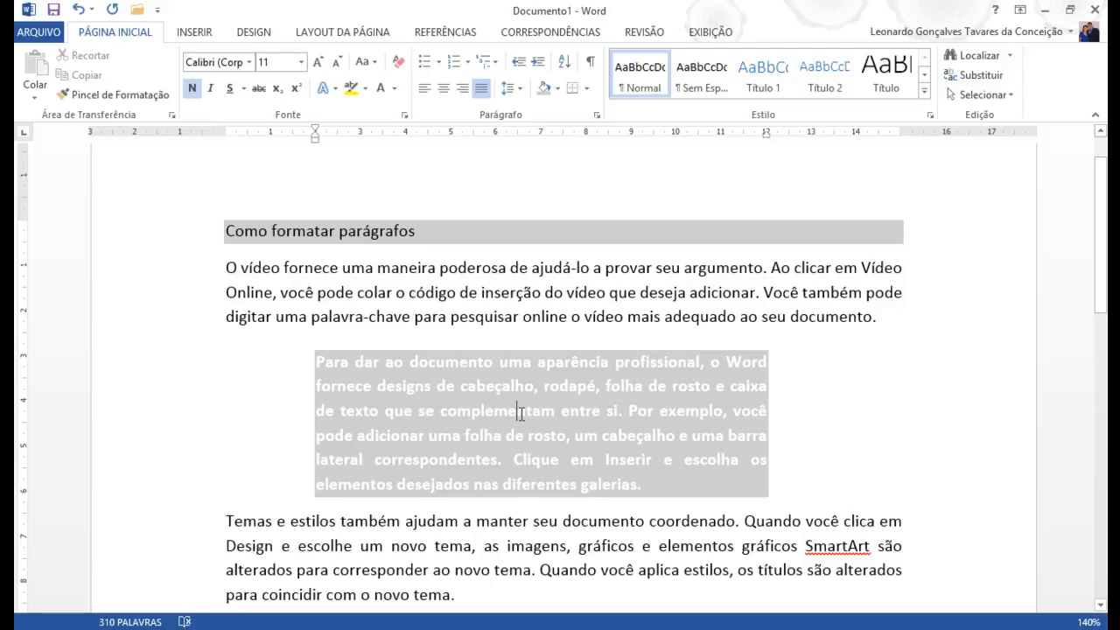
click(587, 91)
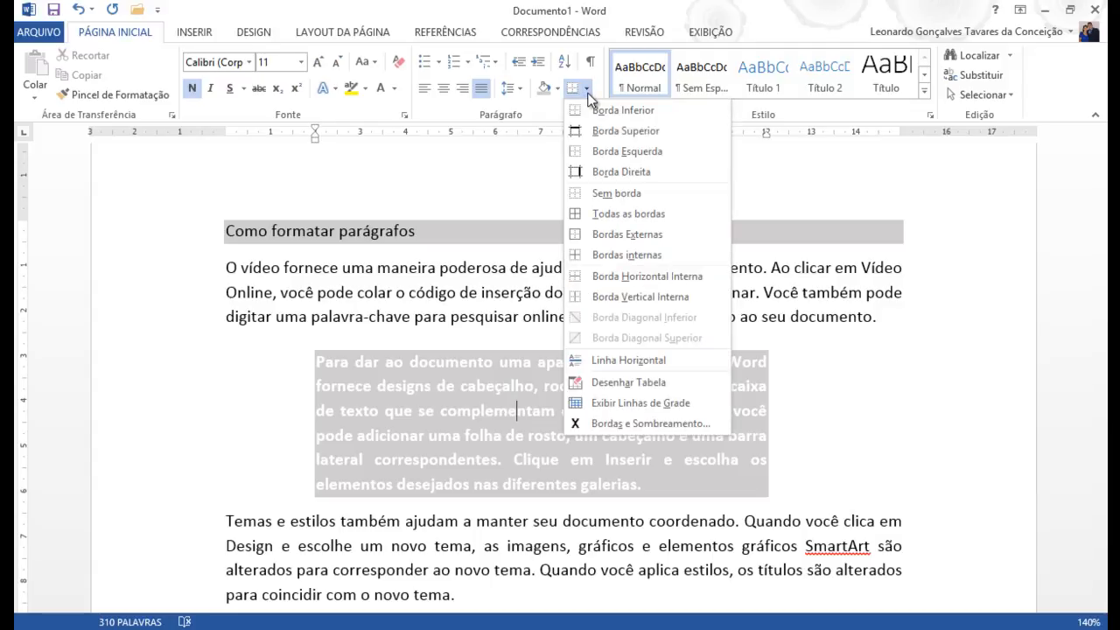
click(598, 148)
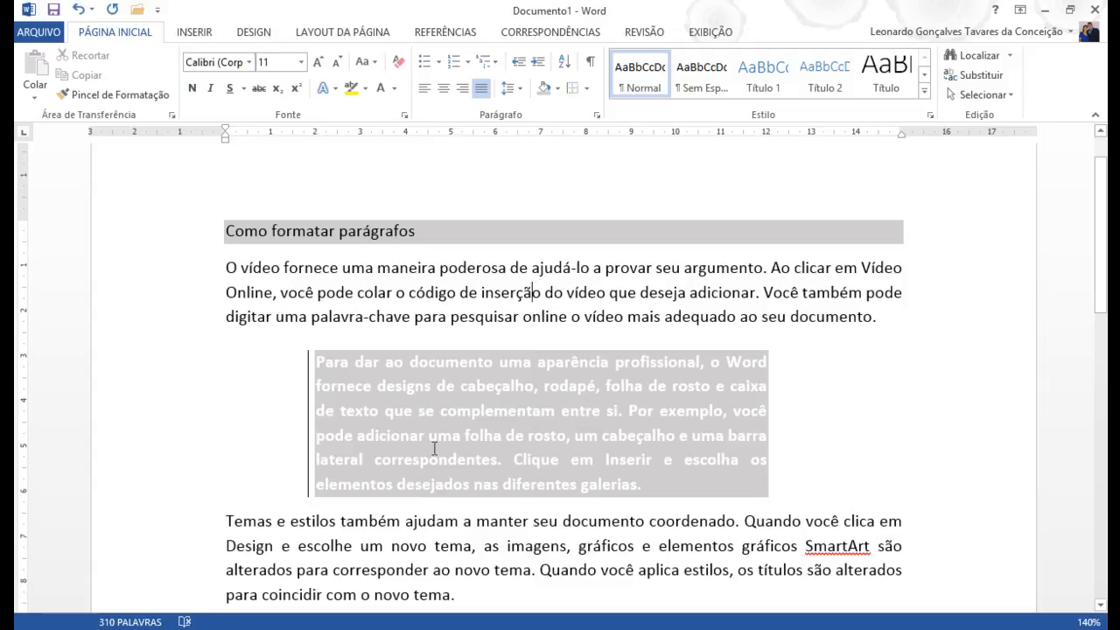
Step: Reduce the bordered paragraph's left indent to about 0,75 cm on the ruler and move its left border farther from the text
mouse_move(309, 403)
mouse_down()
mouse_move(286, 399)
mouse_move(308, 400)
mouse_move(290, 409)
mouse_move(308, 412)
mouse_up()
click(318, 397)
drag(313, 140, 258, 151)
click(308, 392)
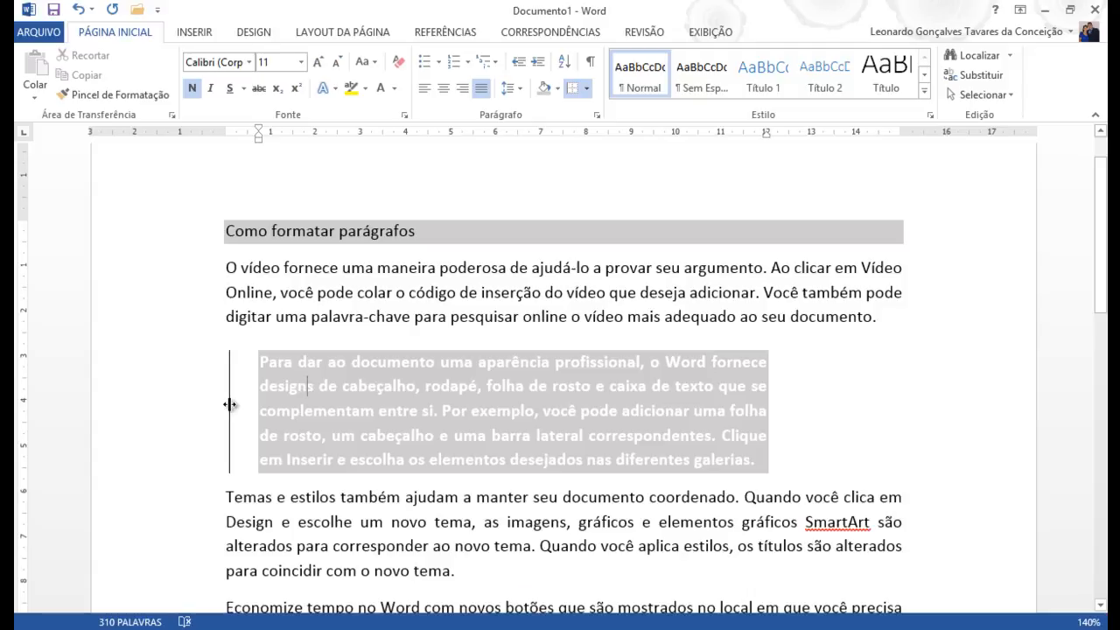
Step: Apply a Sombra border to the white-text paragraph with a dashed line style, orange theme colour and 2 ¼ pt width
click(586, 89)
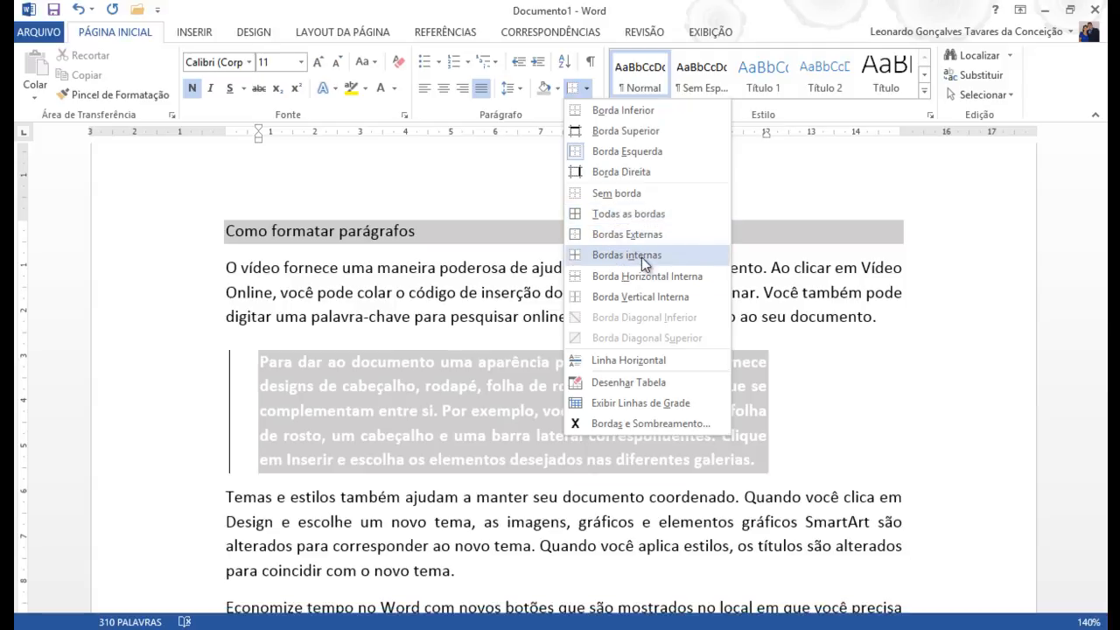
click(607, 425)
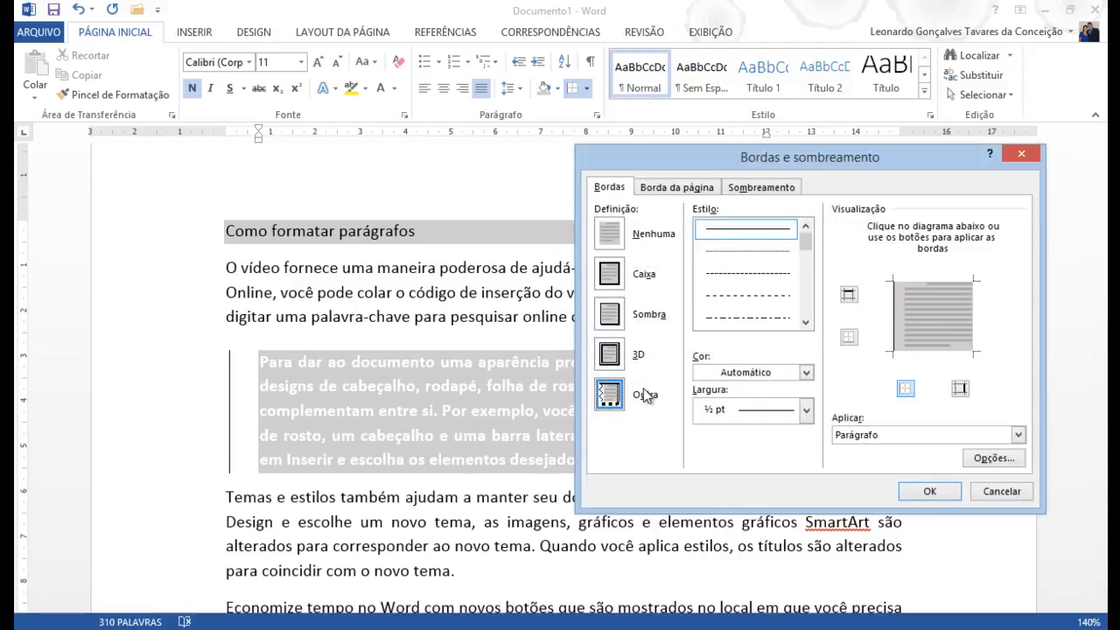
click(618, 321)
click(623, 360)
click(627, 322)
click(792, 300)
click(775, 373)
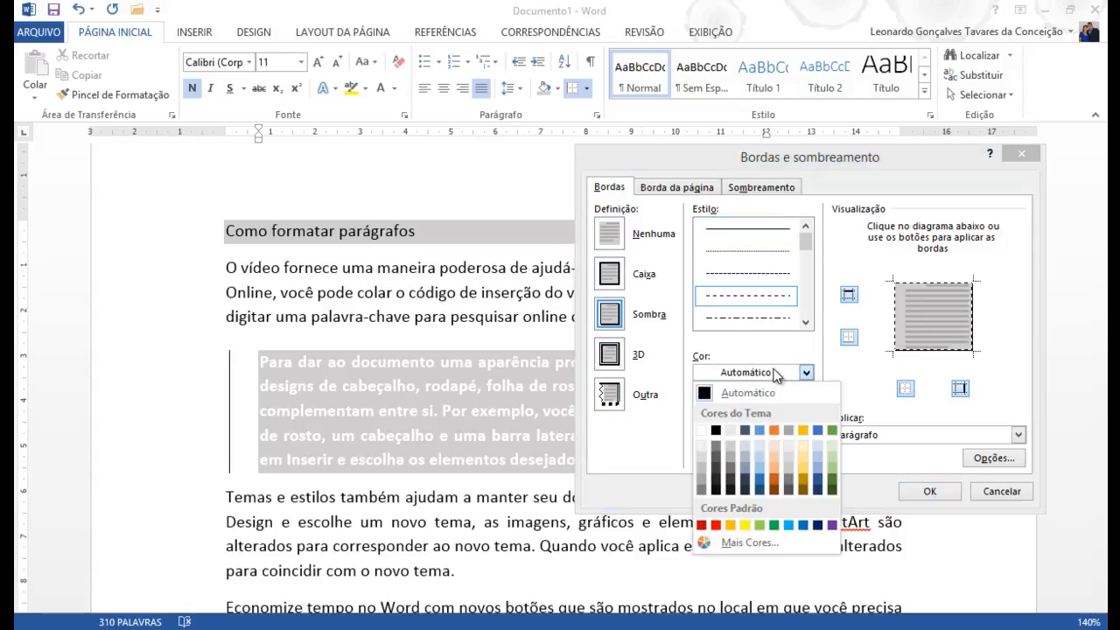
click(777, 430)
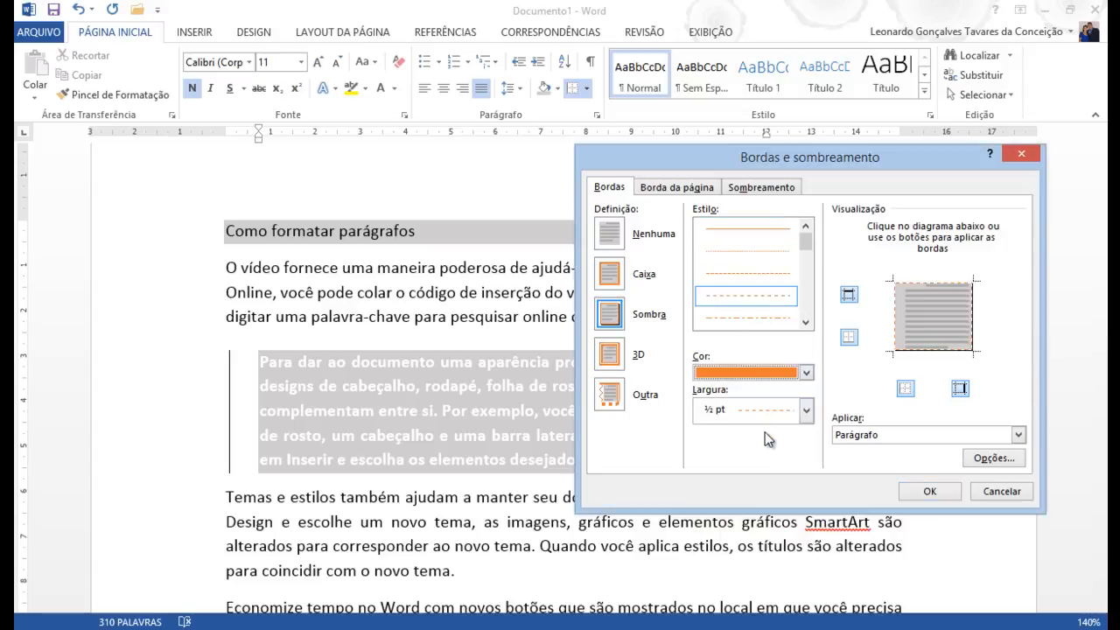
click(781, 419)
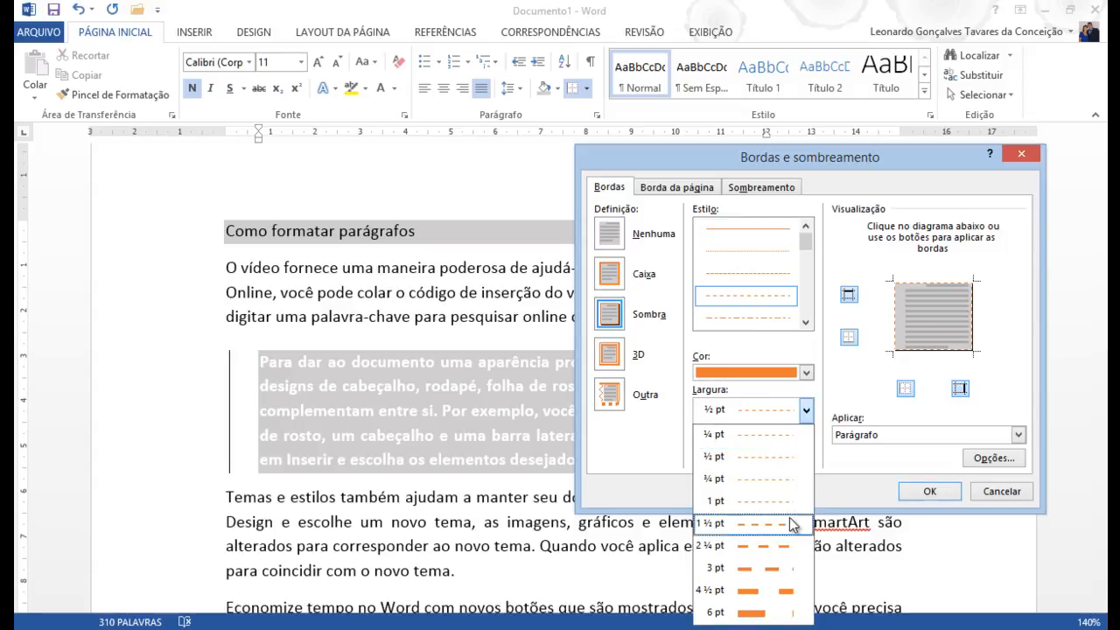
click(791, 547)
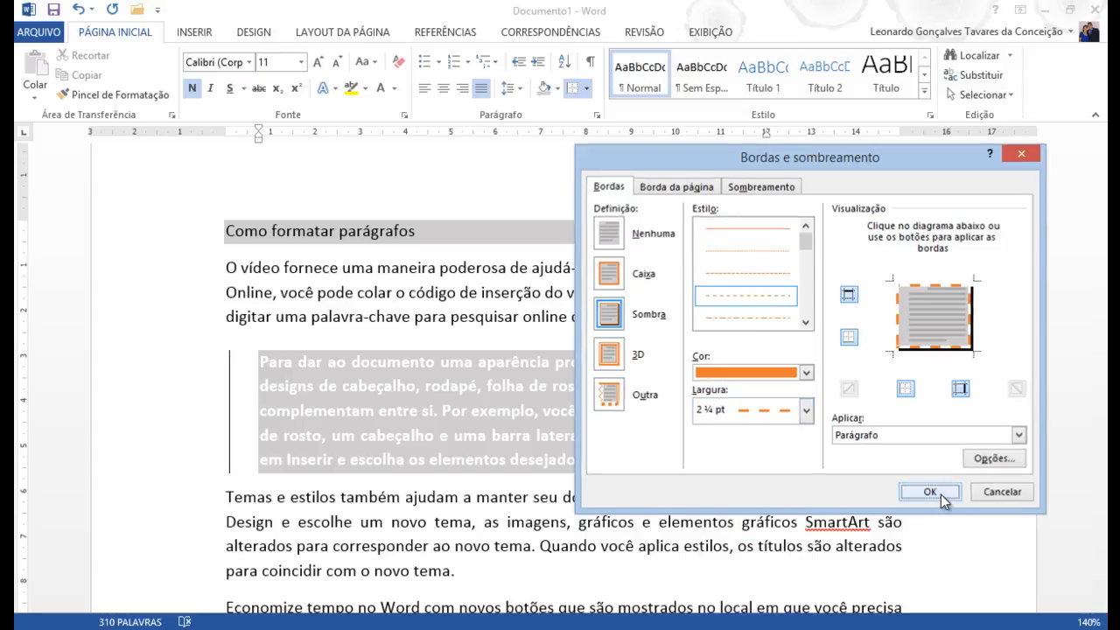
click(929, 490)
click(757, 290)
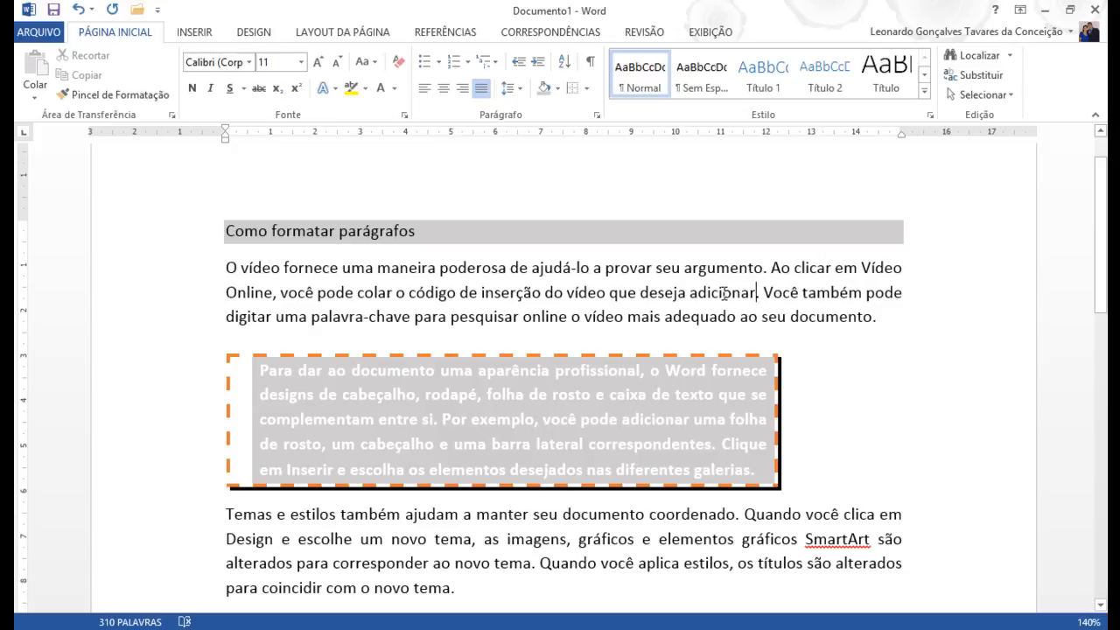
Step: Examine the shadowed paragraph's border settings in the Bordas e sombreamento dialog
click(593, 394)
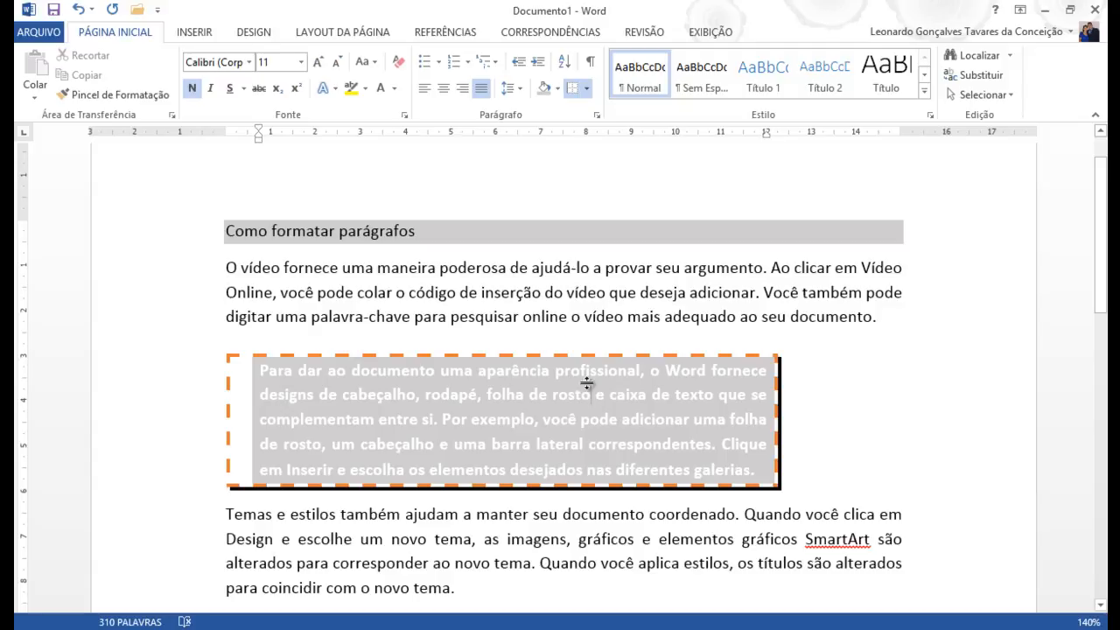
click(587, 88)
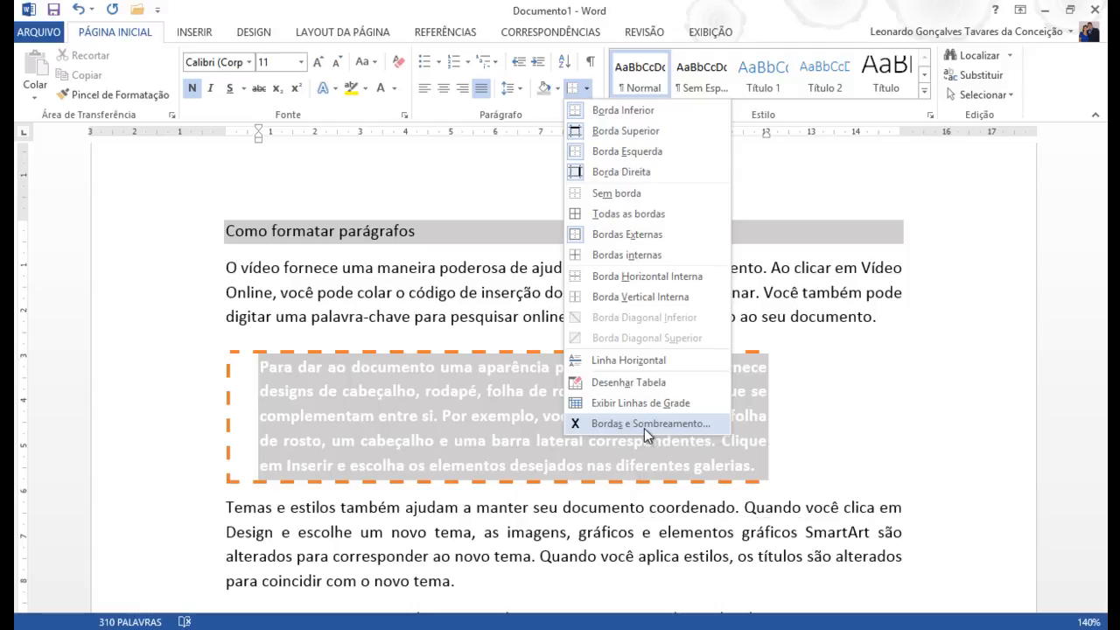
click(644, 428)
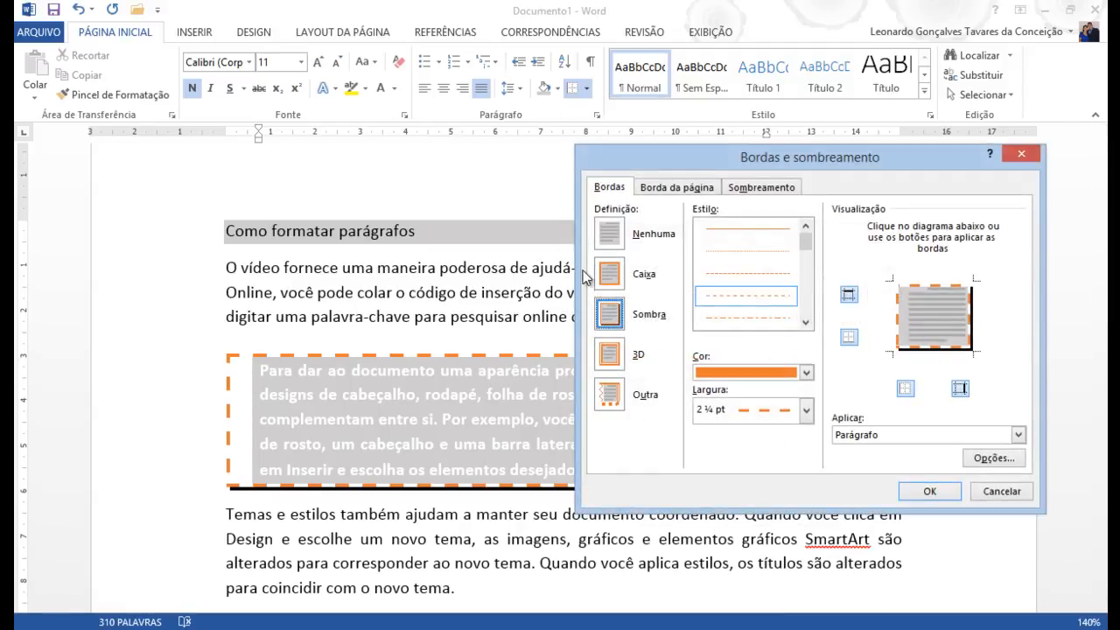
drag(649, 156, 472, 127)
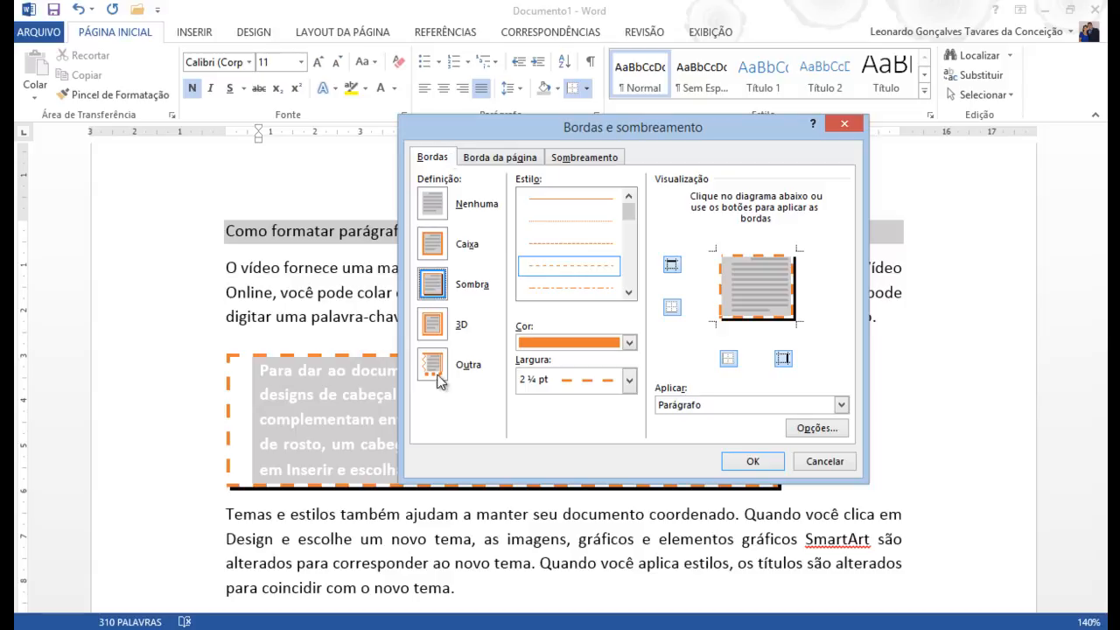
click(750, 461)
Step: Change the paragraph's Sombra border to a solid ½ pt line in a lighter orange theme colour
click(470, 395)
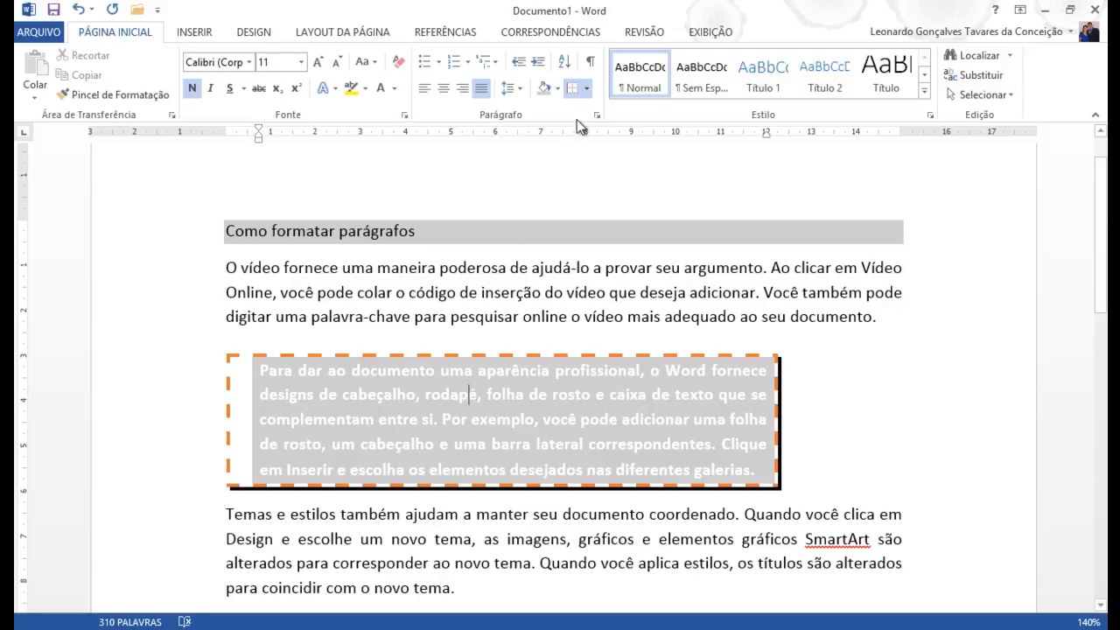
click(586, 89)
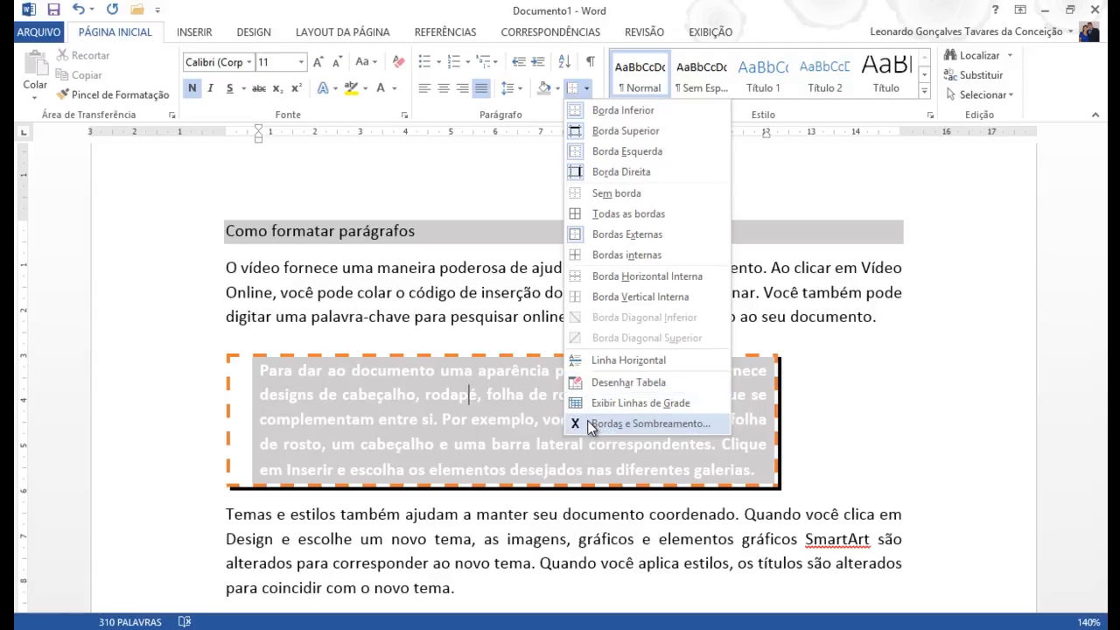
click(592, 424)
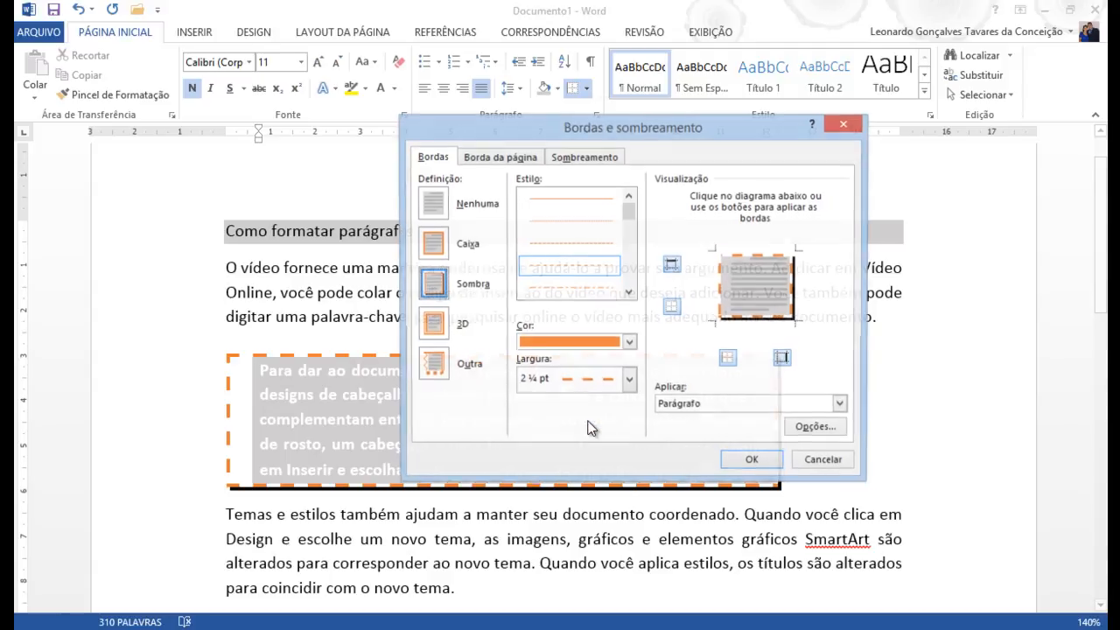
click(537, 345)
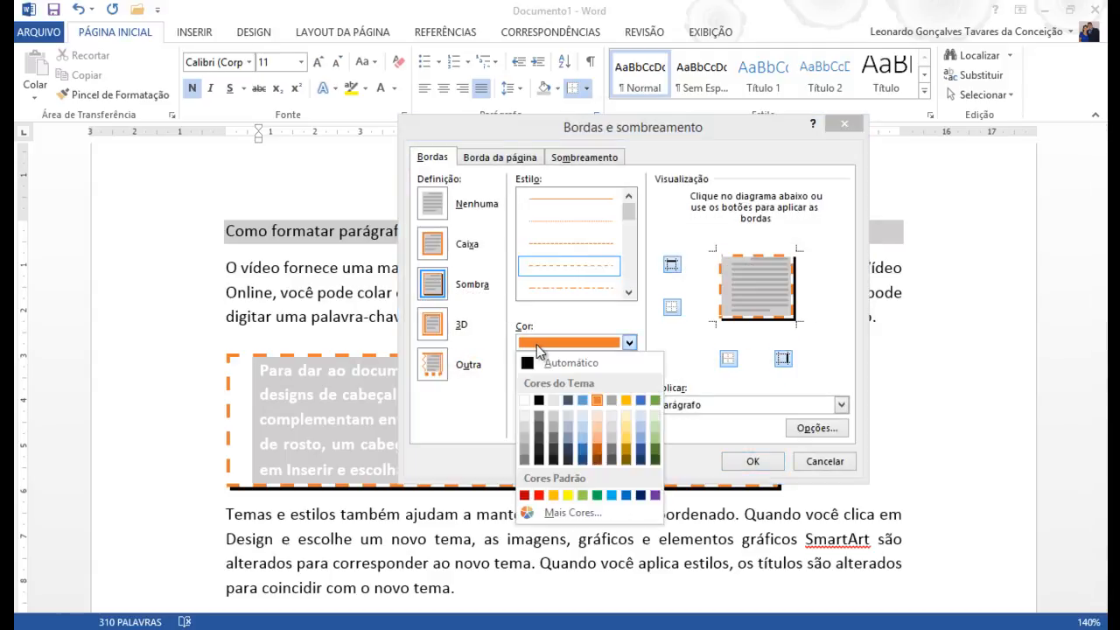
click(598, 437)
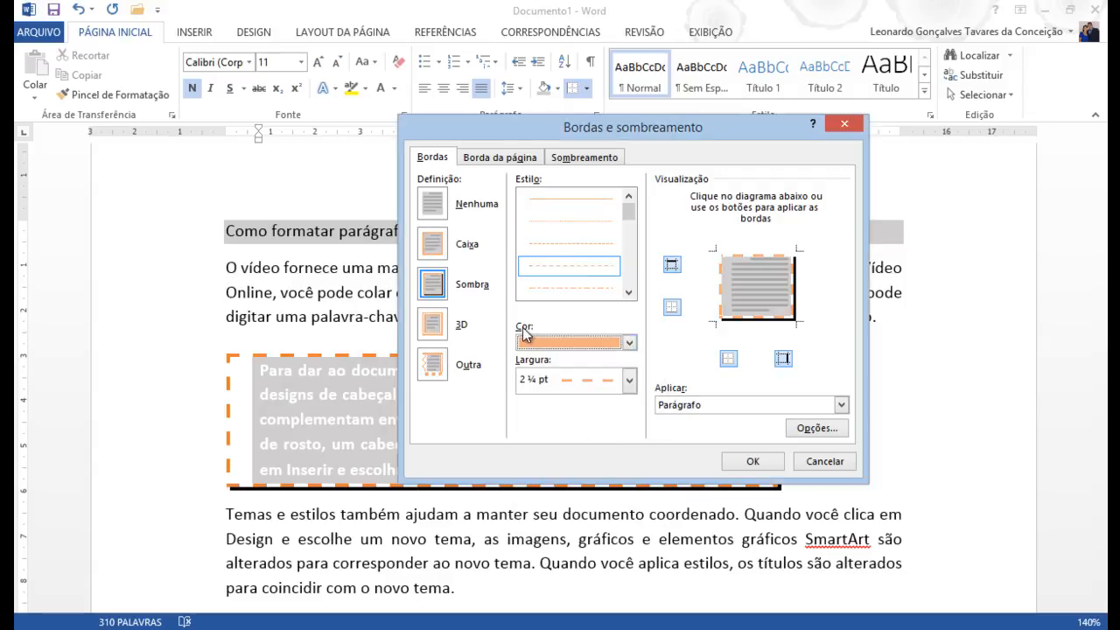
click(610, 382)
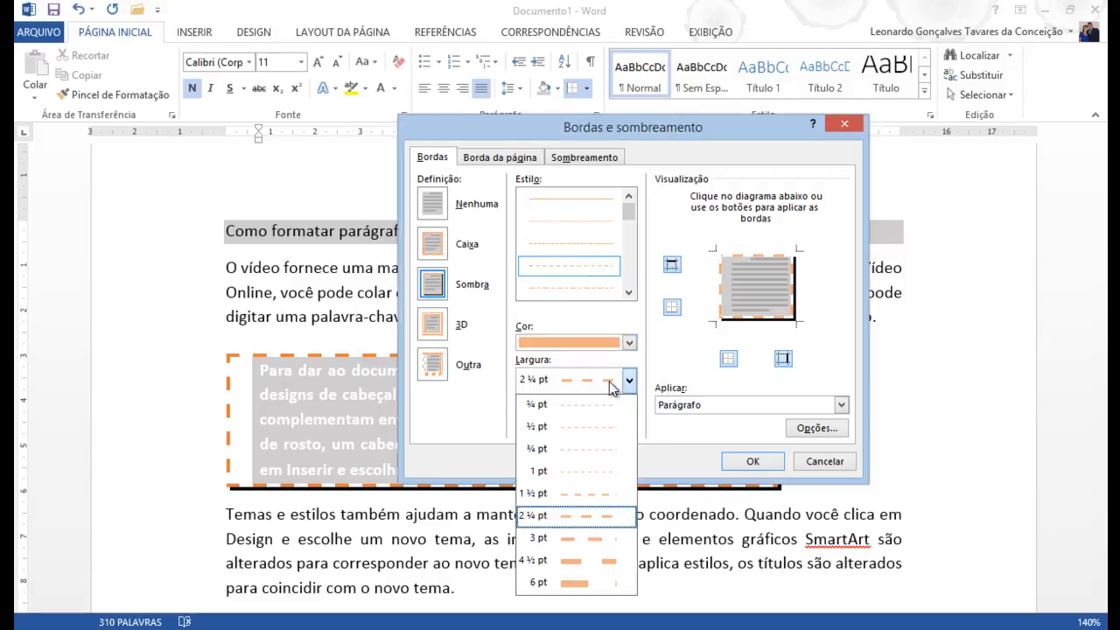
click(577, 582)
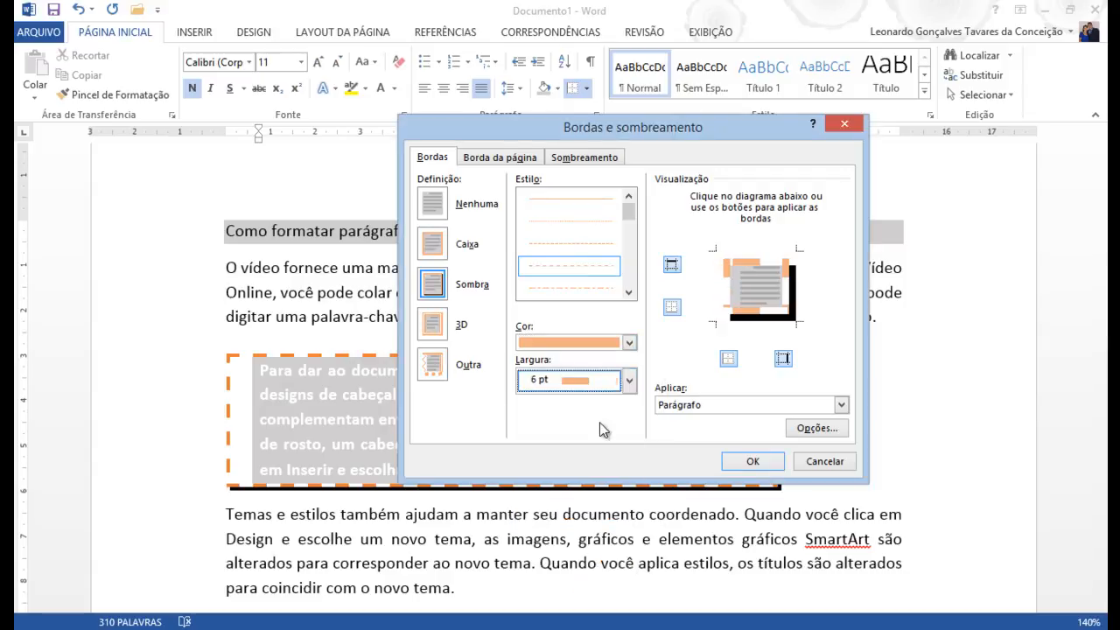
click(570, 245)
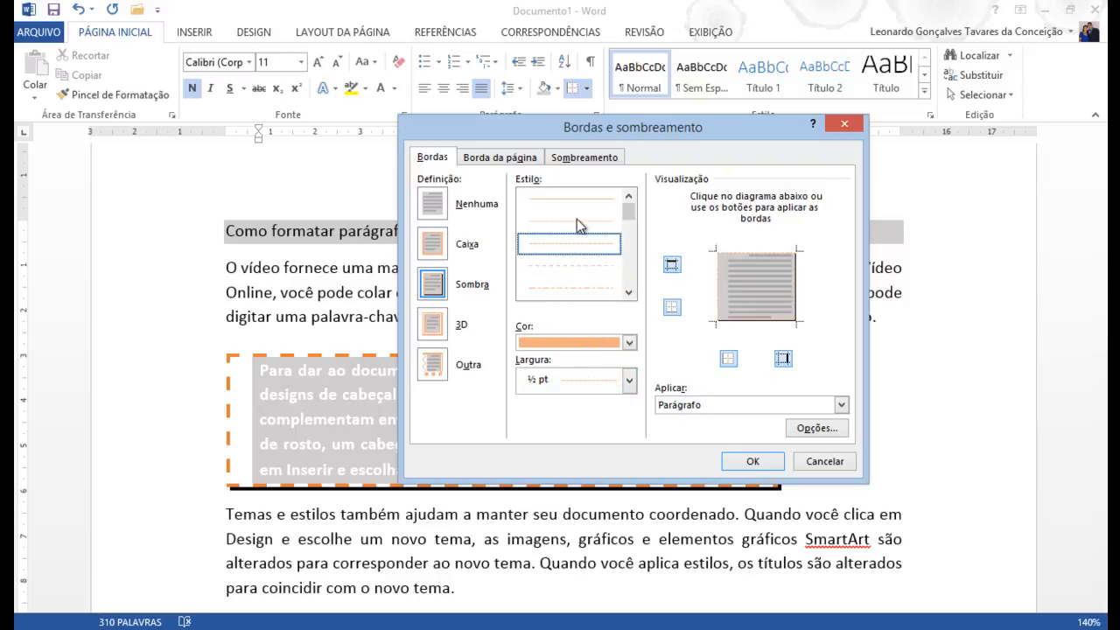
click(589, 200)
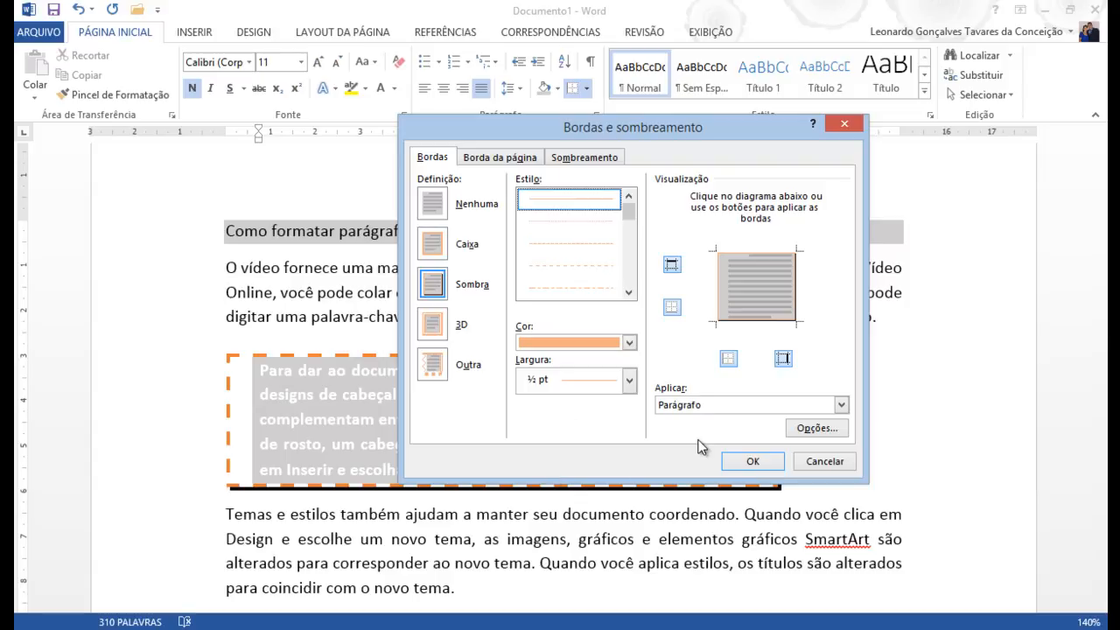
click(752, 462)
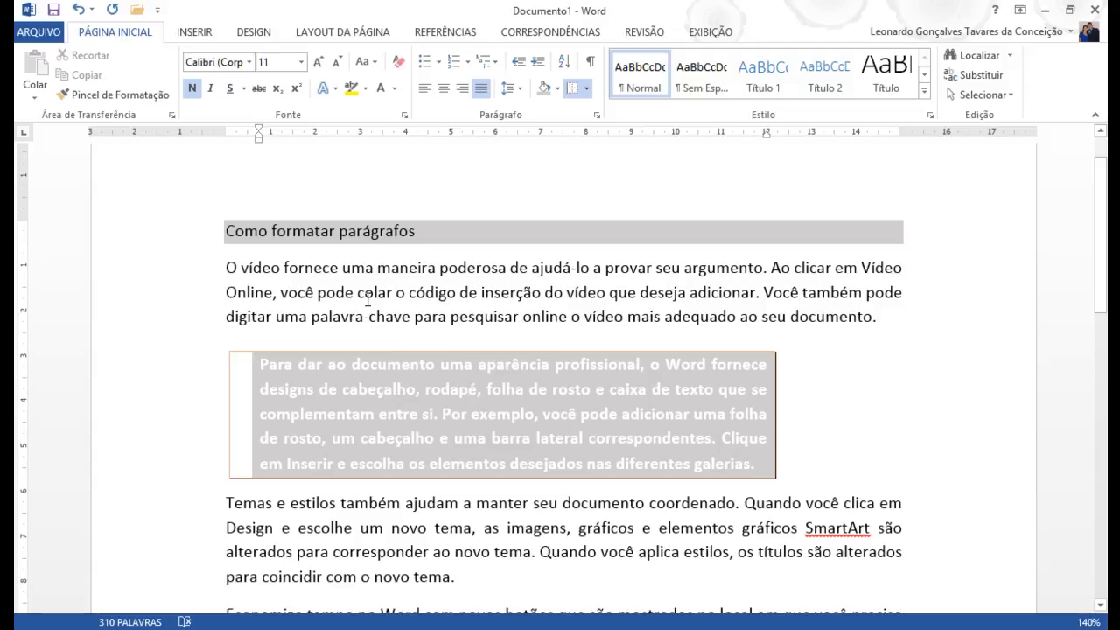
click(365, 292)
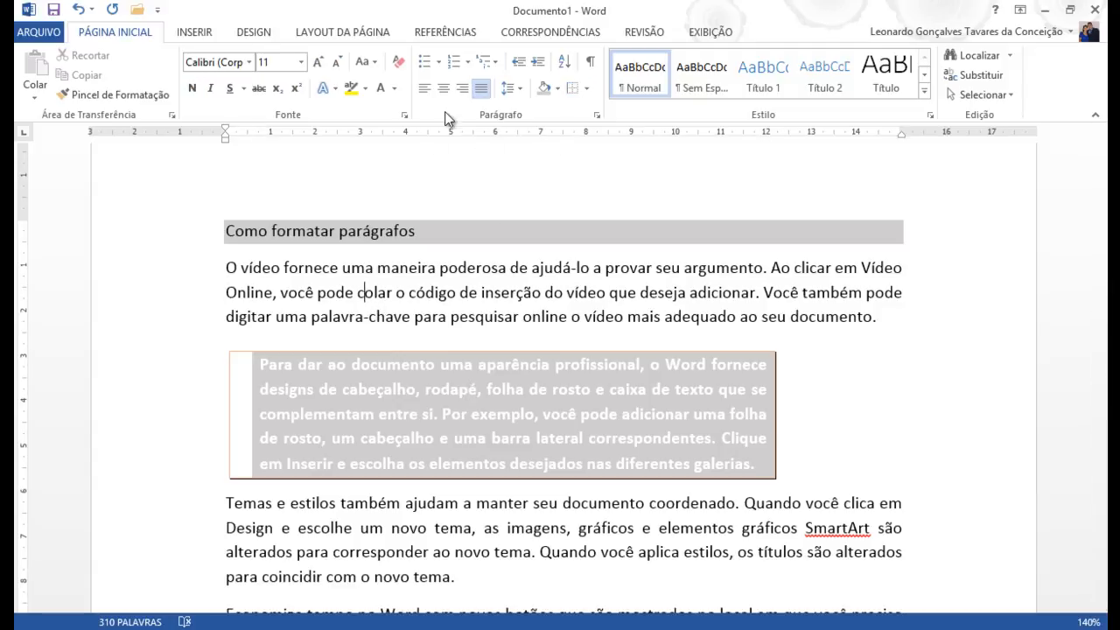
click(475, 311)
click(678, 297)
Step: Enter the line "Lista de compras" on the empty line after the last paragraph of the document
scroll(680, 298, down, 10)
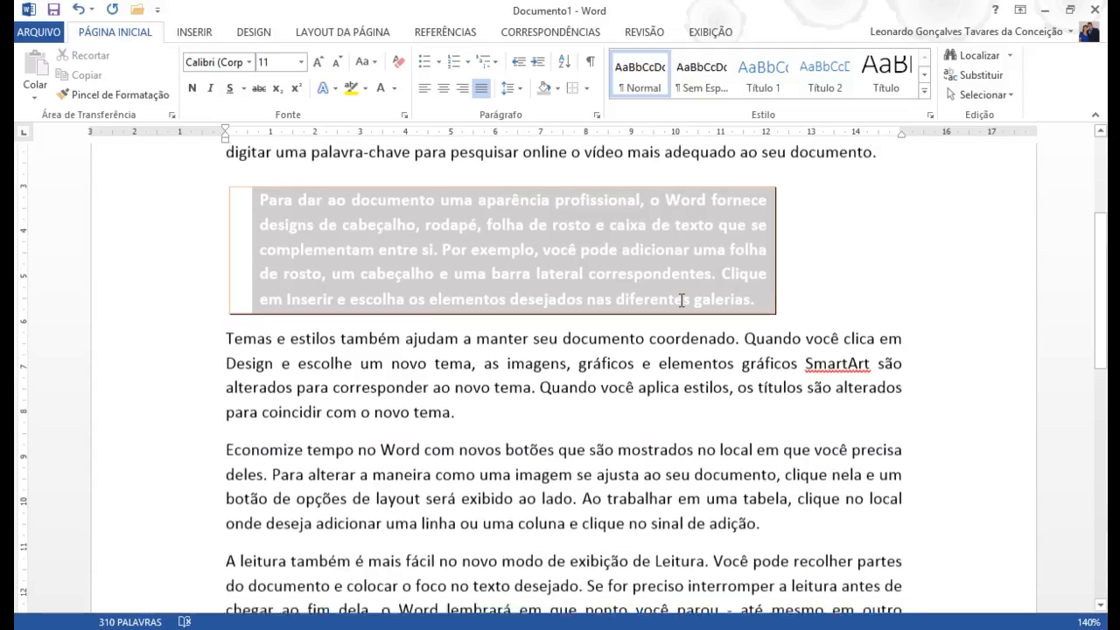
click(572, 295)
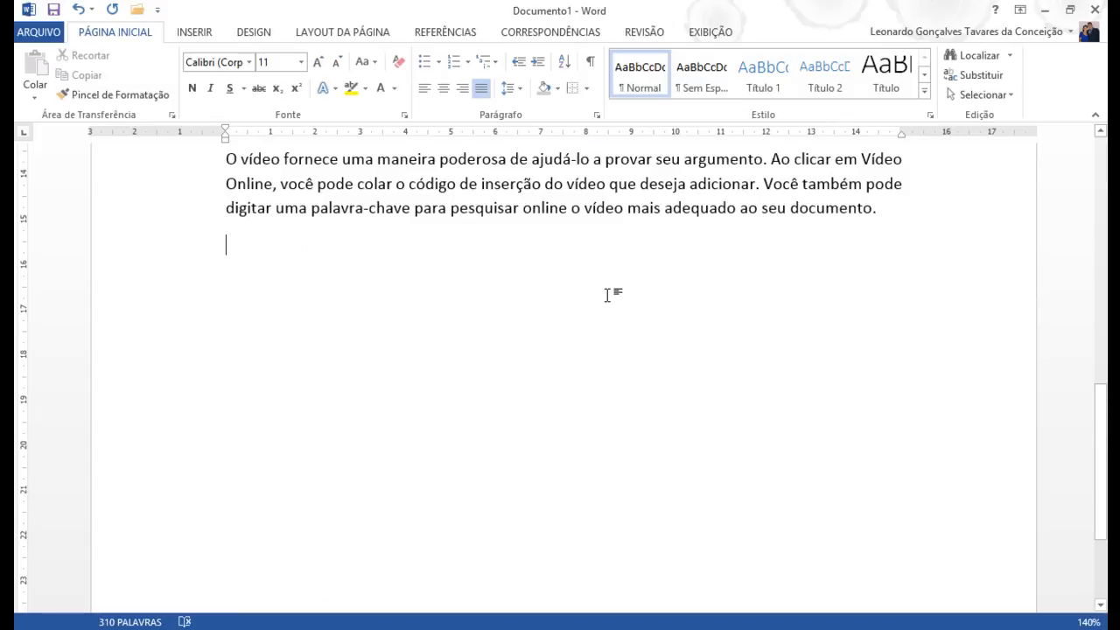
text(Luis)
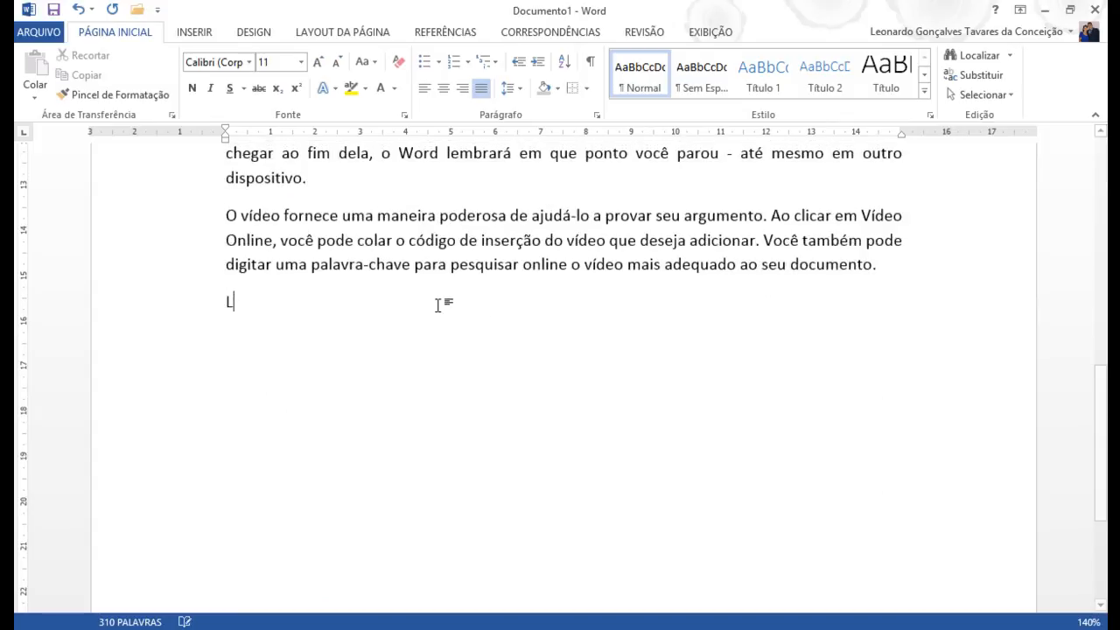
key(BackSpace)
key(BackSpace)
key(BackSpace)
key(BackSpace)
text(ist de)
key(BackSpace)
key(BackSpace)
key(BackSpace)
key(BackSpace)
text(a de compras)
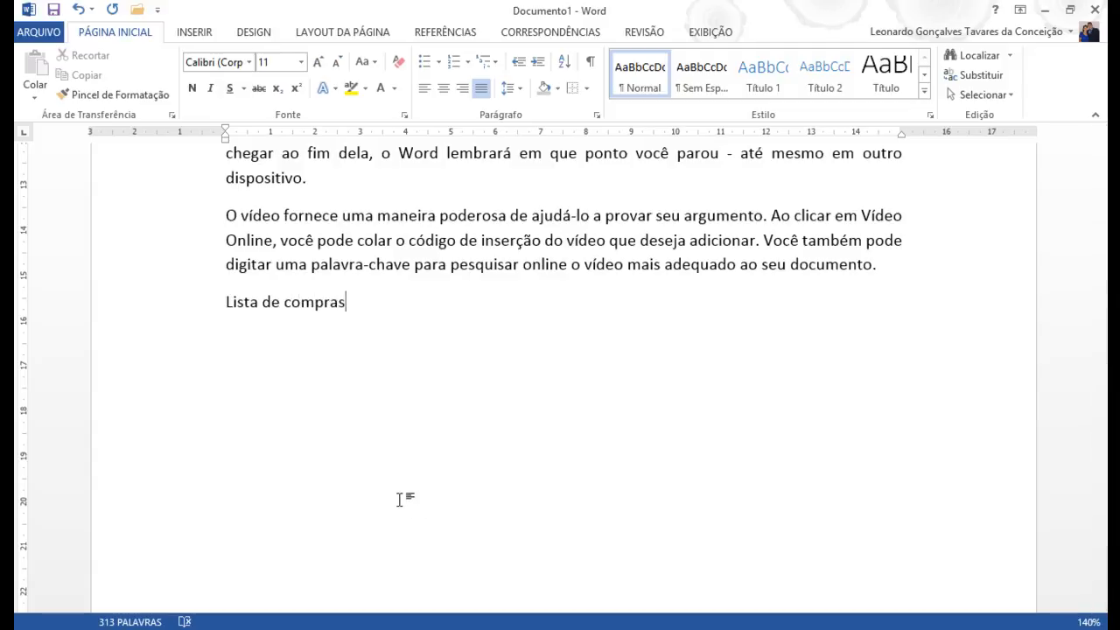
Step: Create a new blank document and enter "Lista de compras" as its first line
click(39, 35)
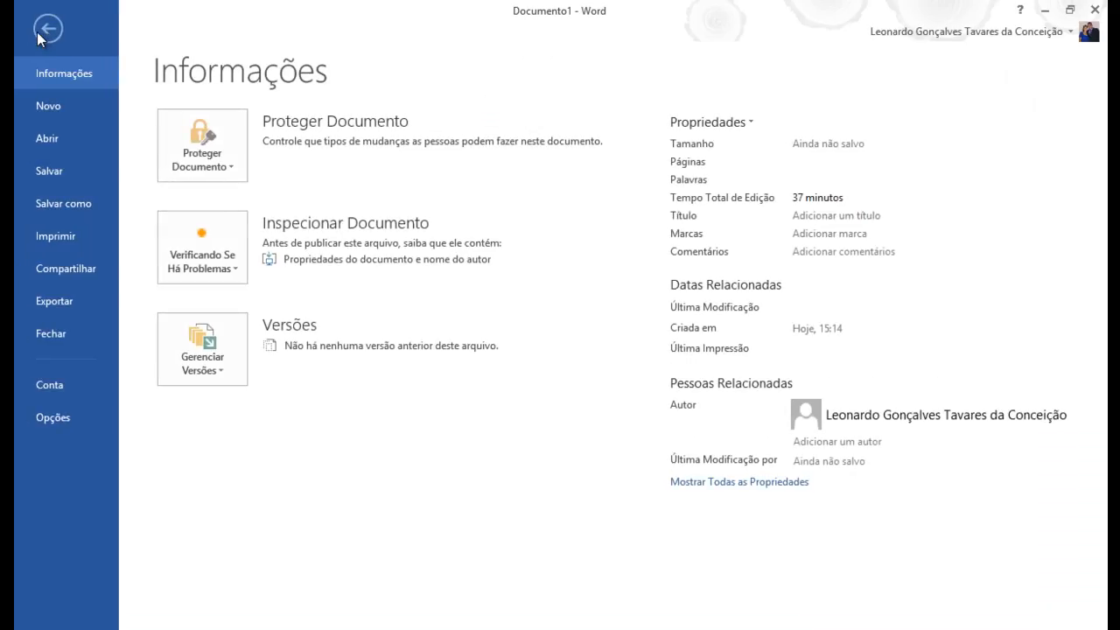
click(43, 114)
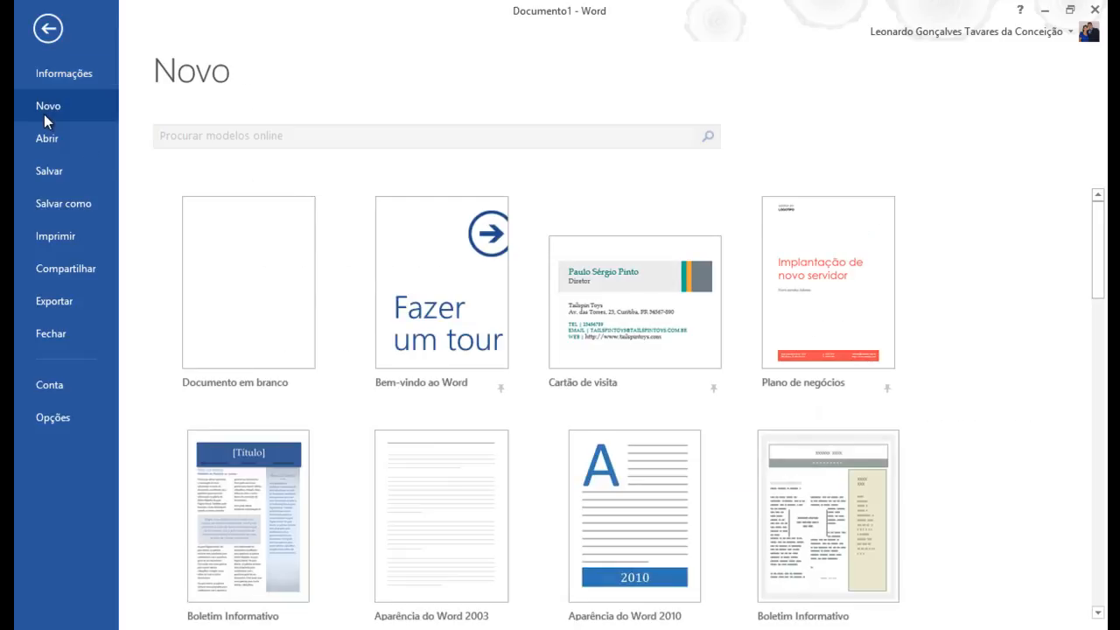
click(233, 247)
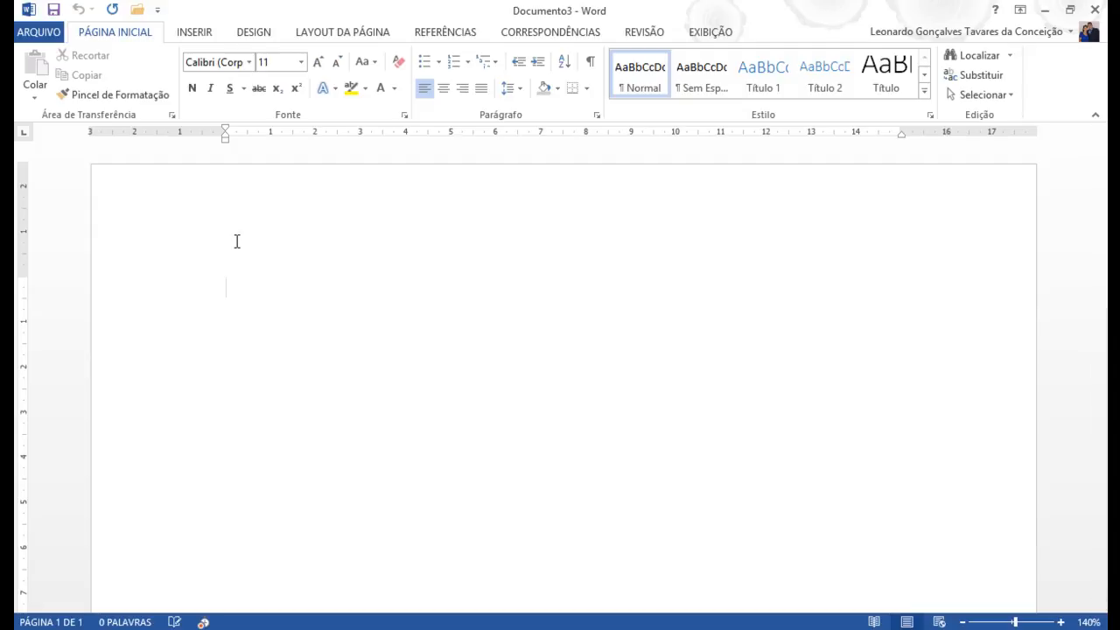
text(Lista de comp)
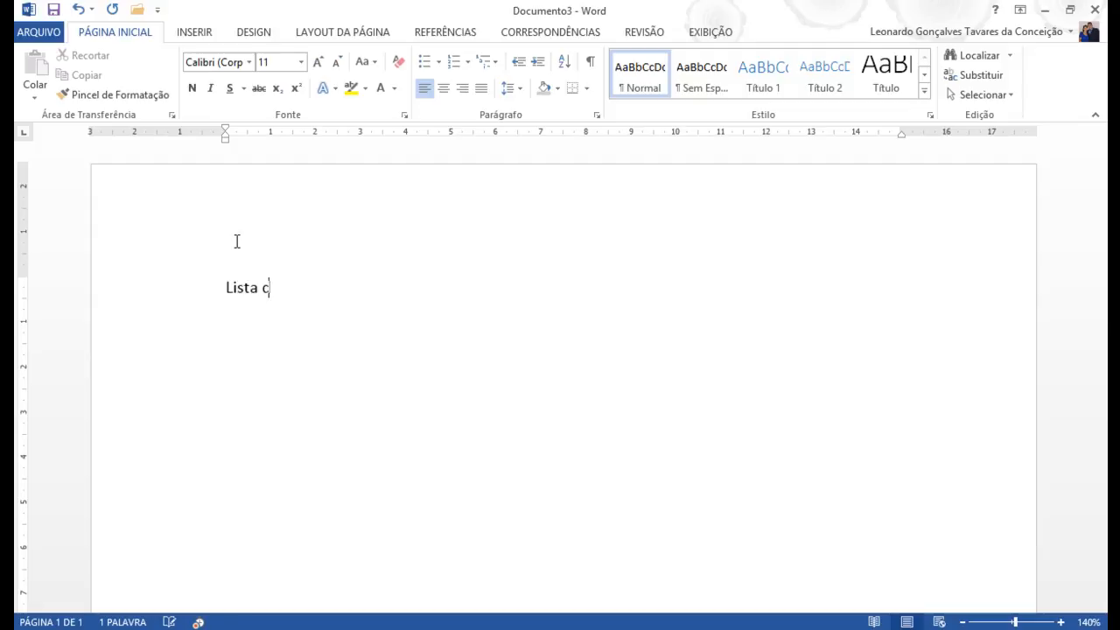
text(ras)
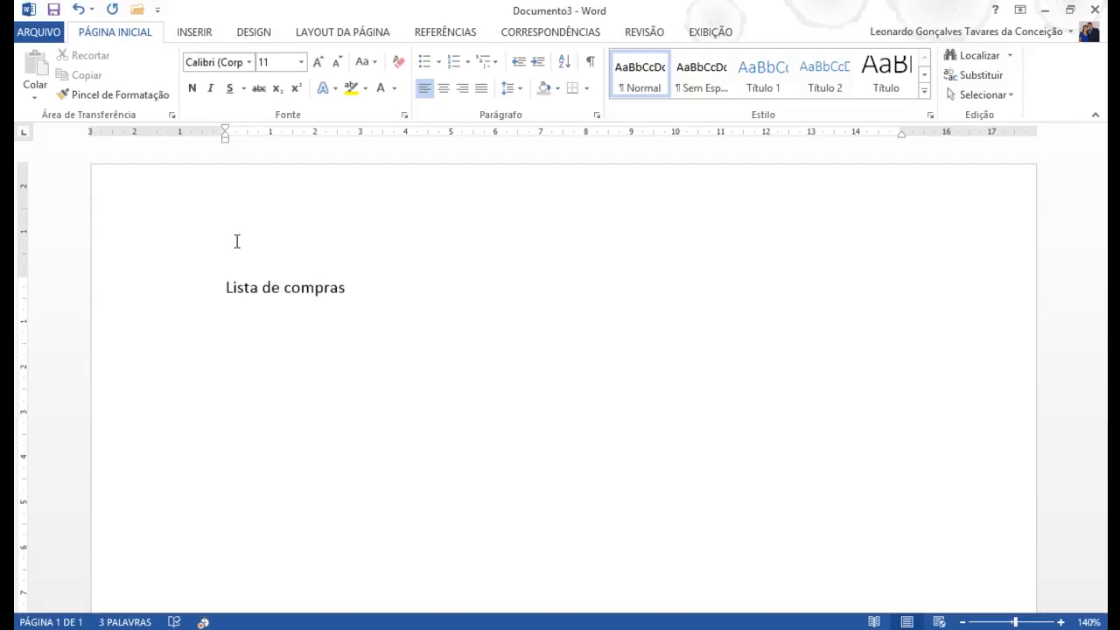
key(Return)
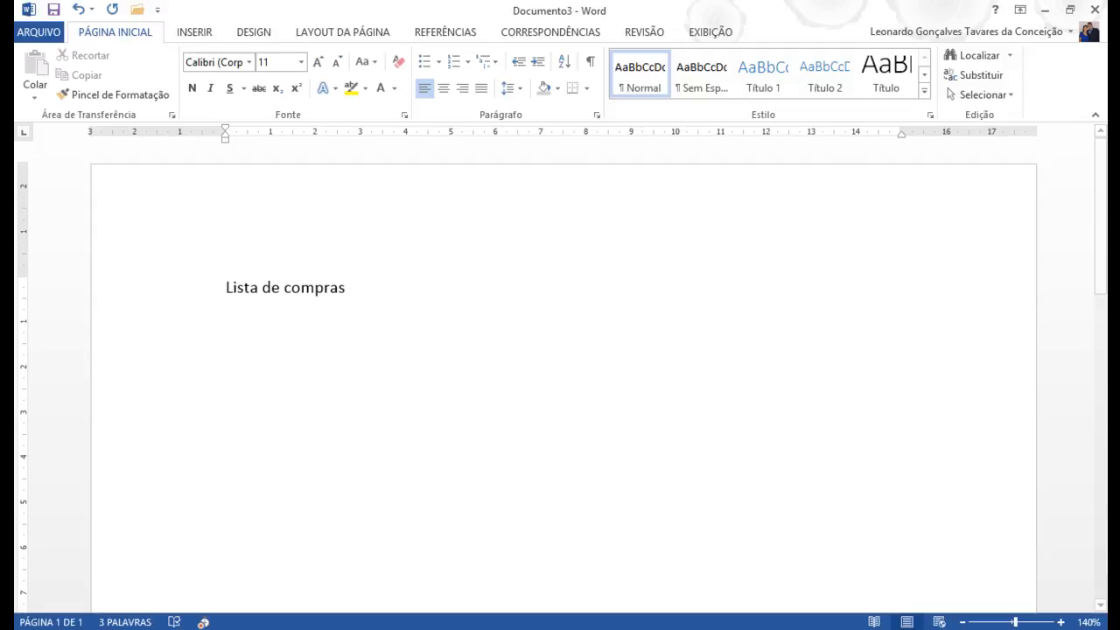
Step: Enter "Frutas", "Verduras" and "Legumes" on separate lines below "Lista de compras"
click(1025, 622)
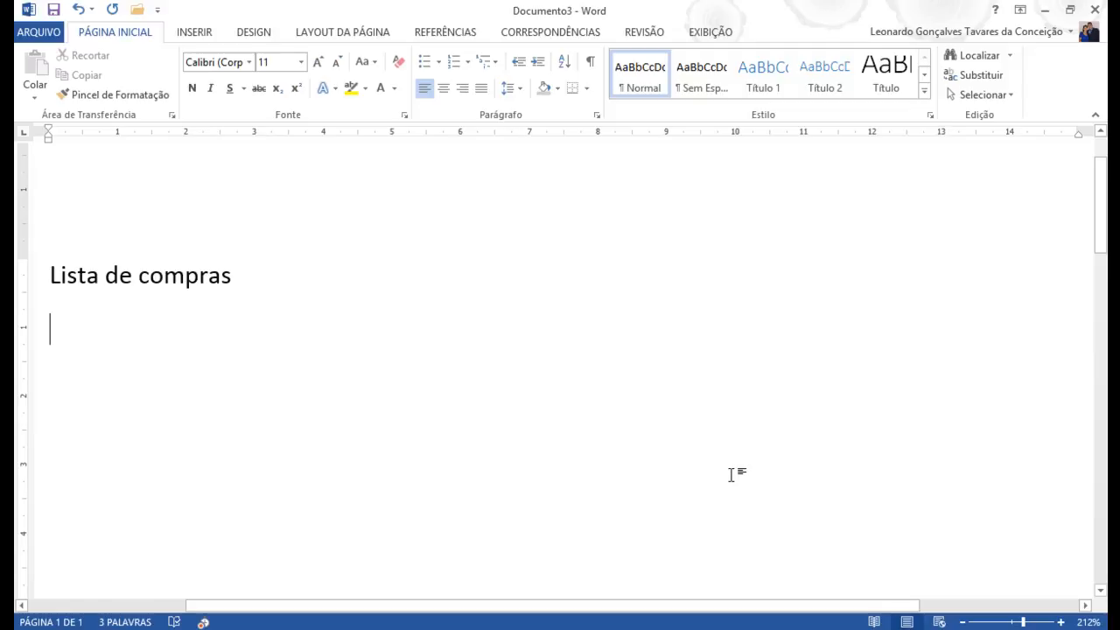
text(Frutas)
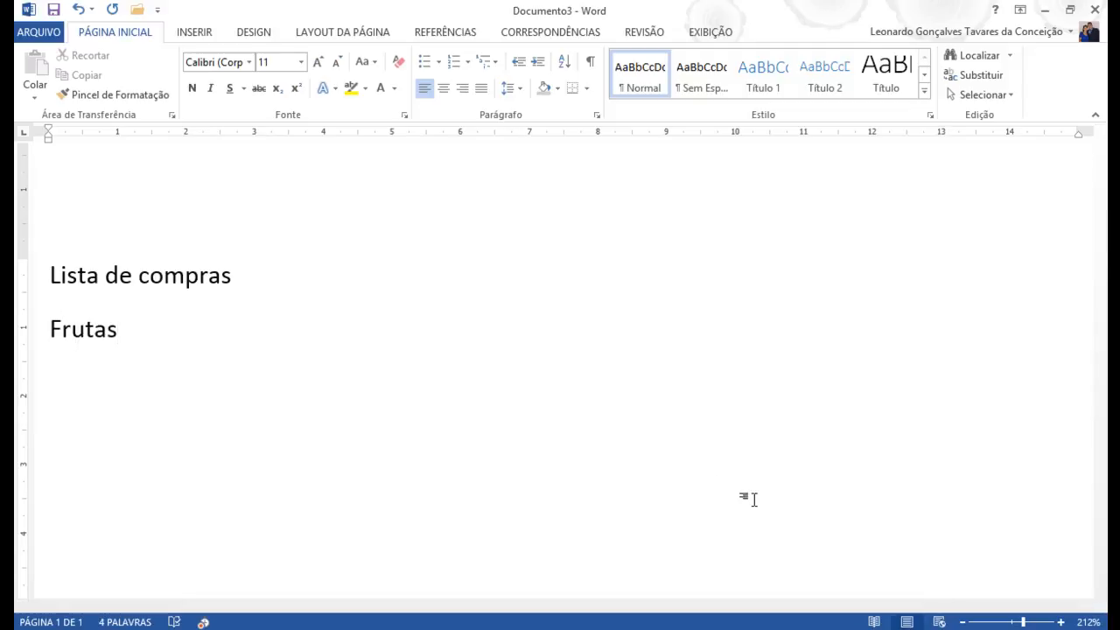
key(Return)
text(Verduras)
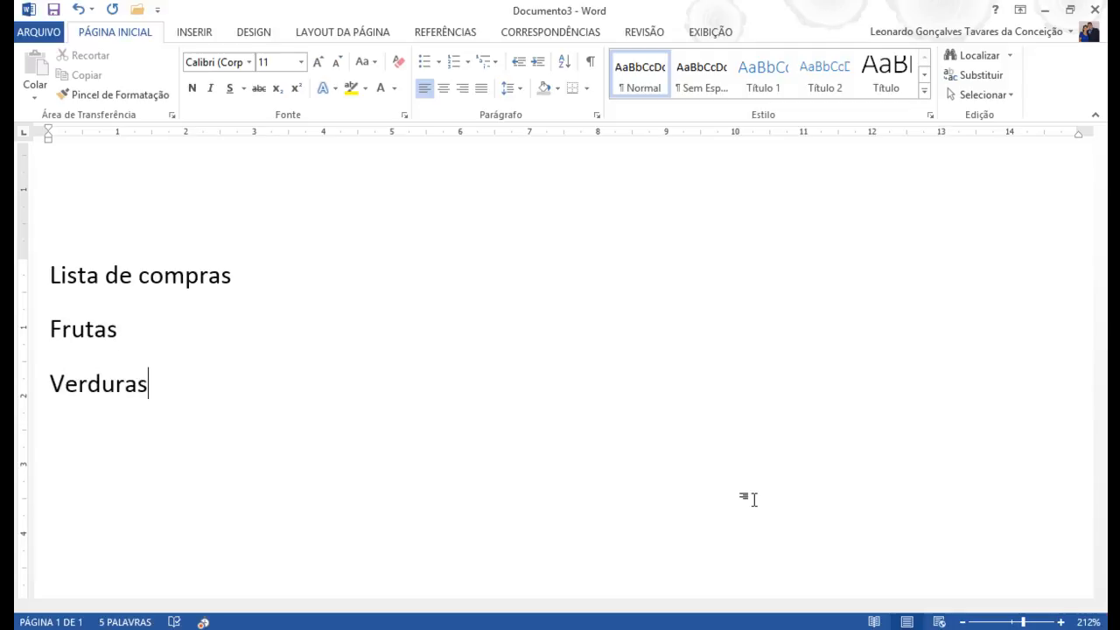
key(Return)
text(Legumes)
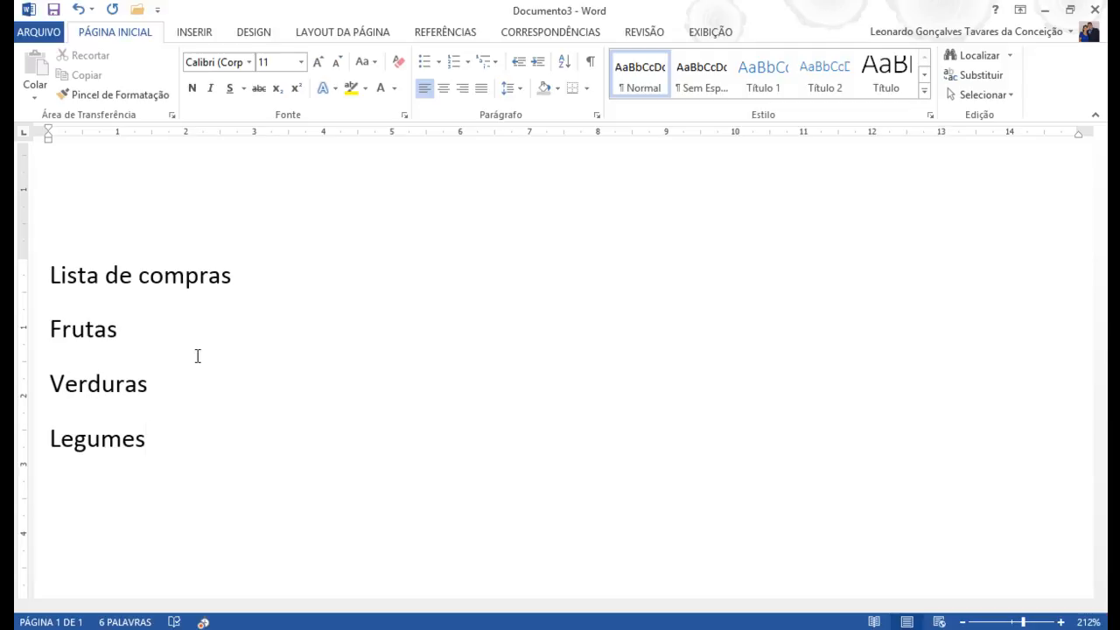
key(Up)
key(Up)
key(Return)
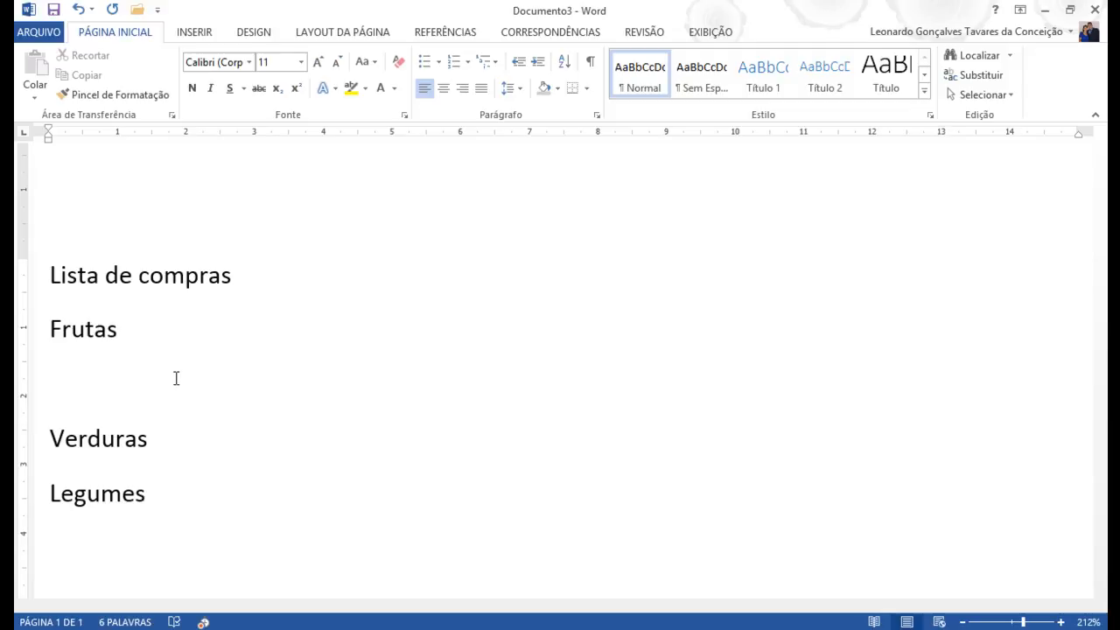
key(Right)
key(Right)
key(Right)
key(Right)
key(Right)
key(Right)
key(Right)
key(BackSpace)
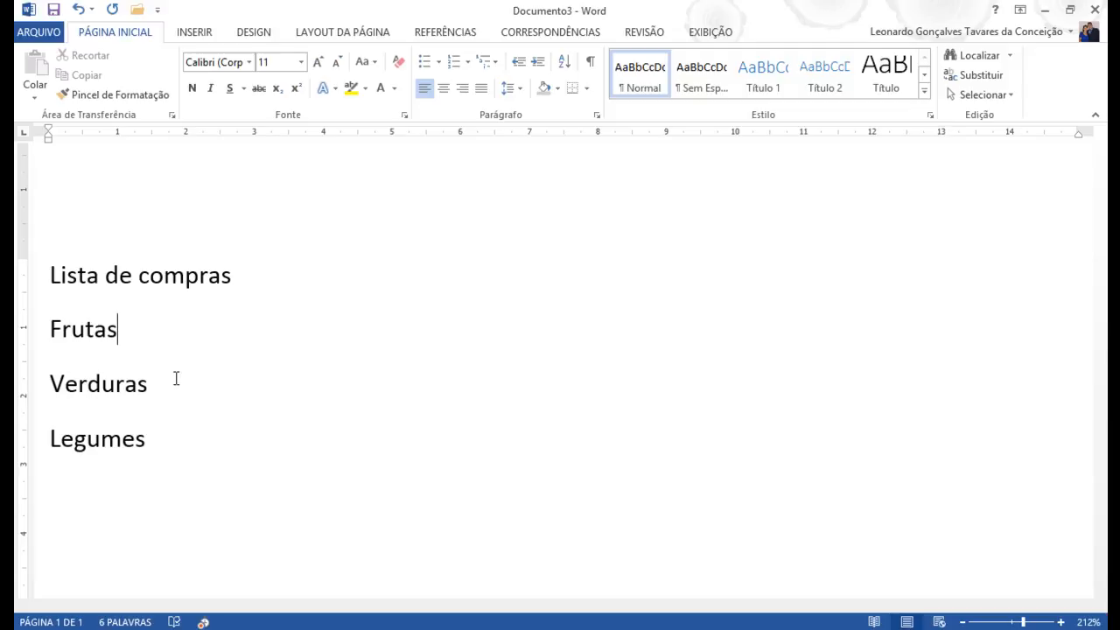
Step: Add the lines "Banana", "Laranja", "Melancia" and "Abacate" directly below "Frutas"
key(Return)
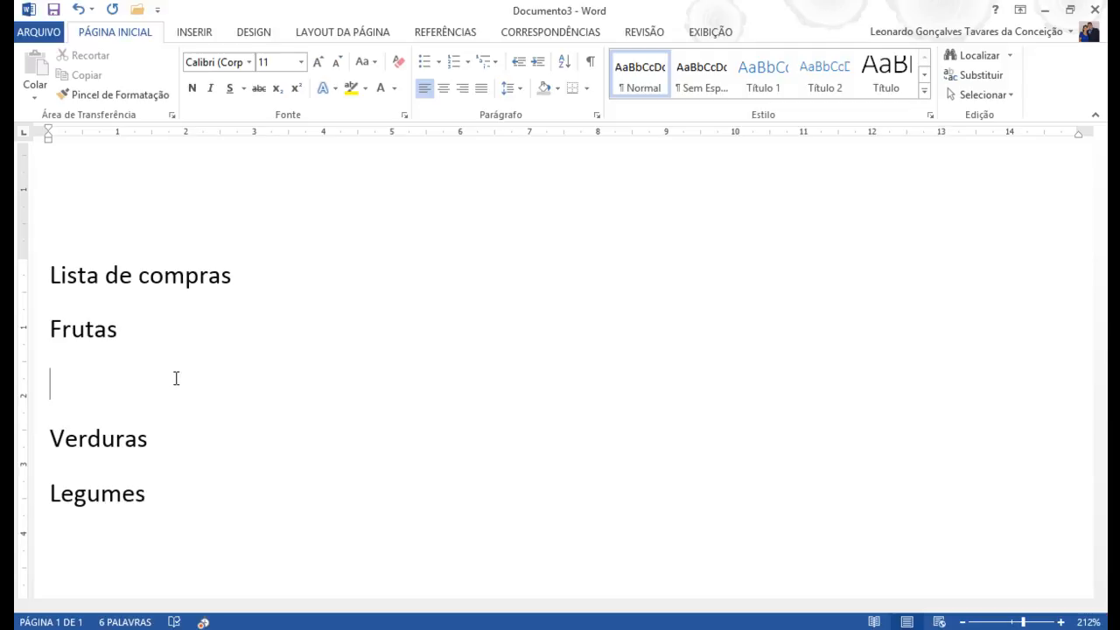
text(Banana)
key(Return)
text(Laranja)
key(Return)
text(Meln)
key(BackSpace)
text(ancia)
key(Return)
text(Abacate)
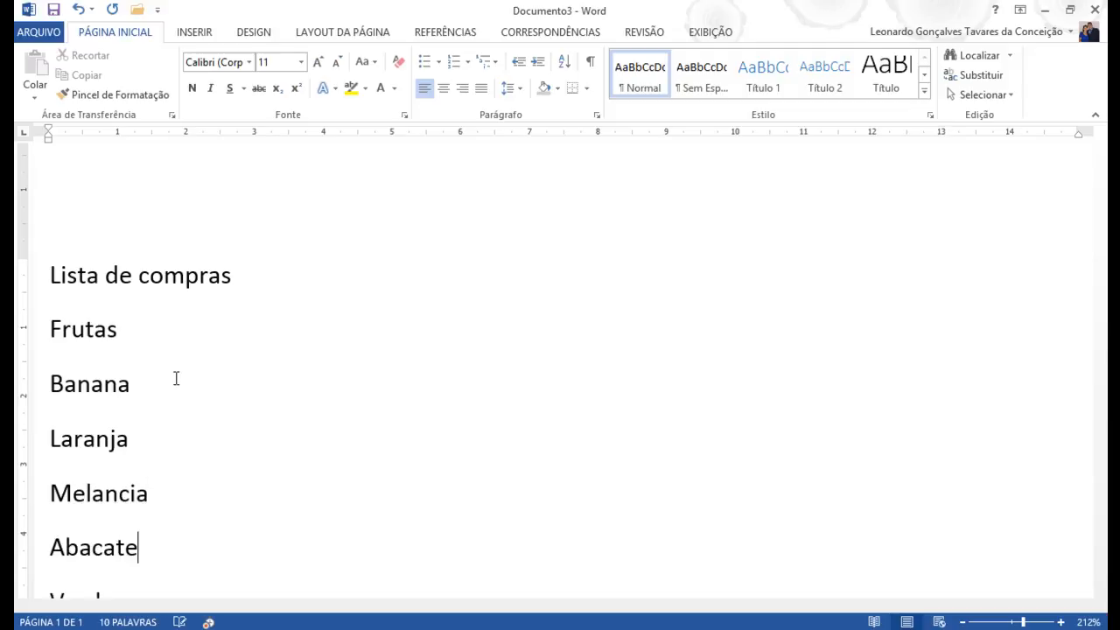
Step: Add the lines "Tanjerina" and "Acerola" below "Abacate", and correct the misspelled fruit to "Tangerina"
key(Return)
text(Tanjerina)
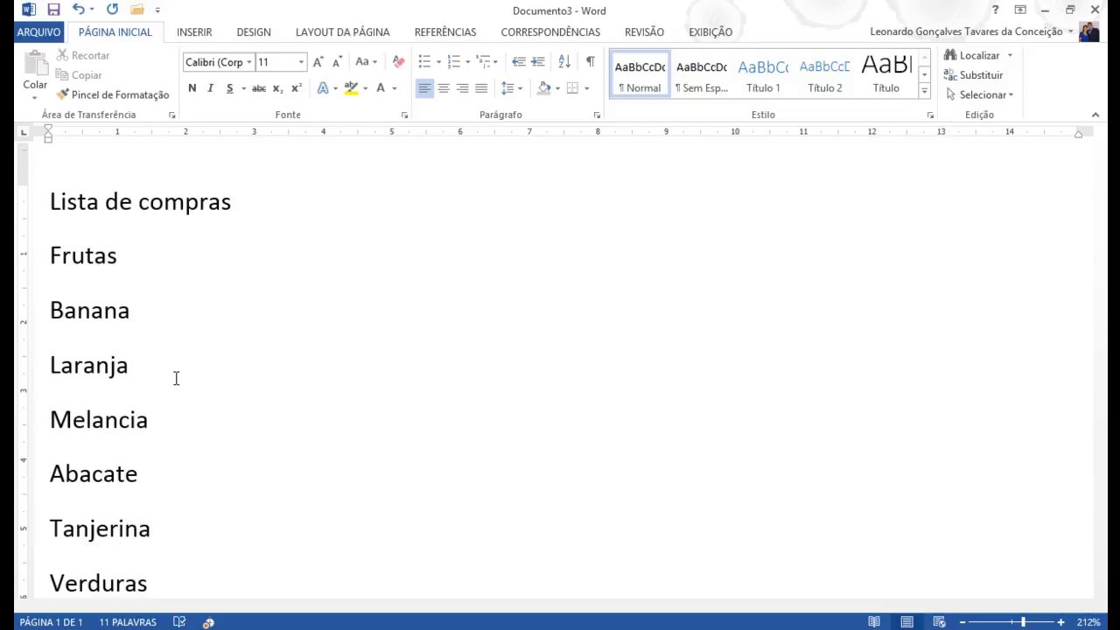
key(Return)
text(Acerola)
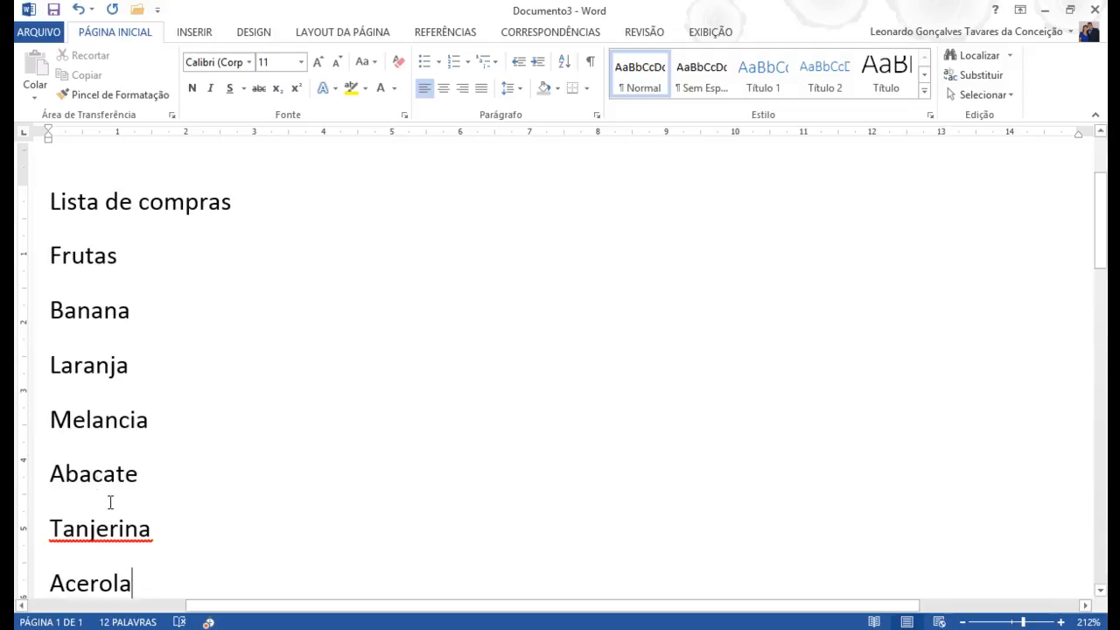
right_click(111, 530)
click(204, 427)
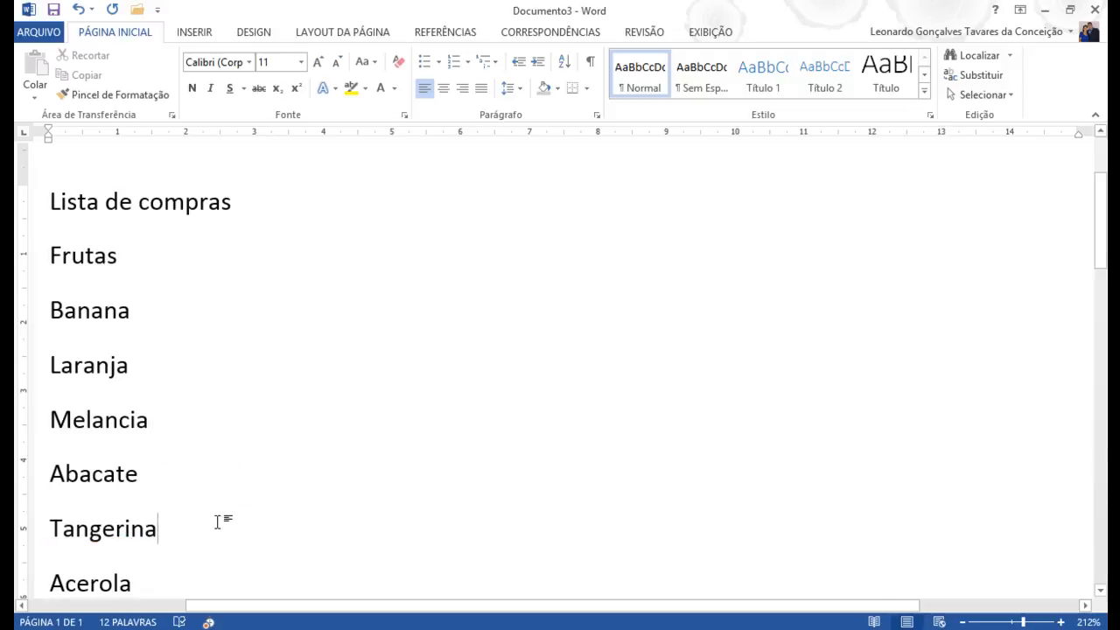
scroll(224, 519, down, 3)
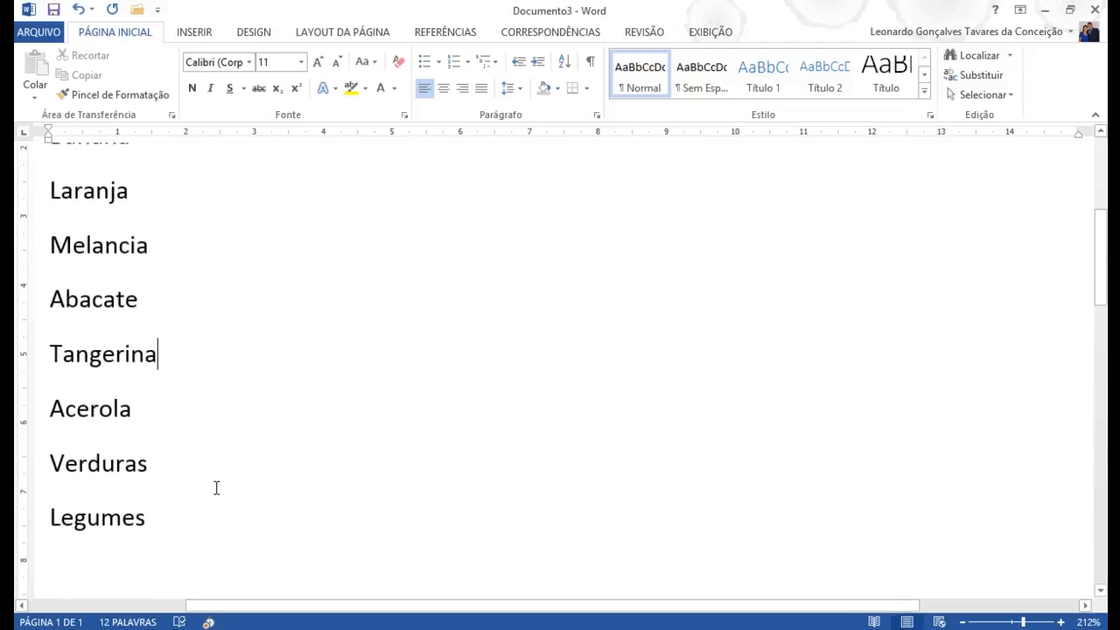
scroll(216, 488, down, 3)
scroll(215, 487, up, 5)
scroll(215, 484, up, 3)
scroll(215, 482, down, 1)
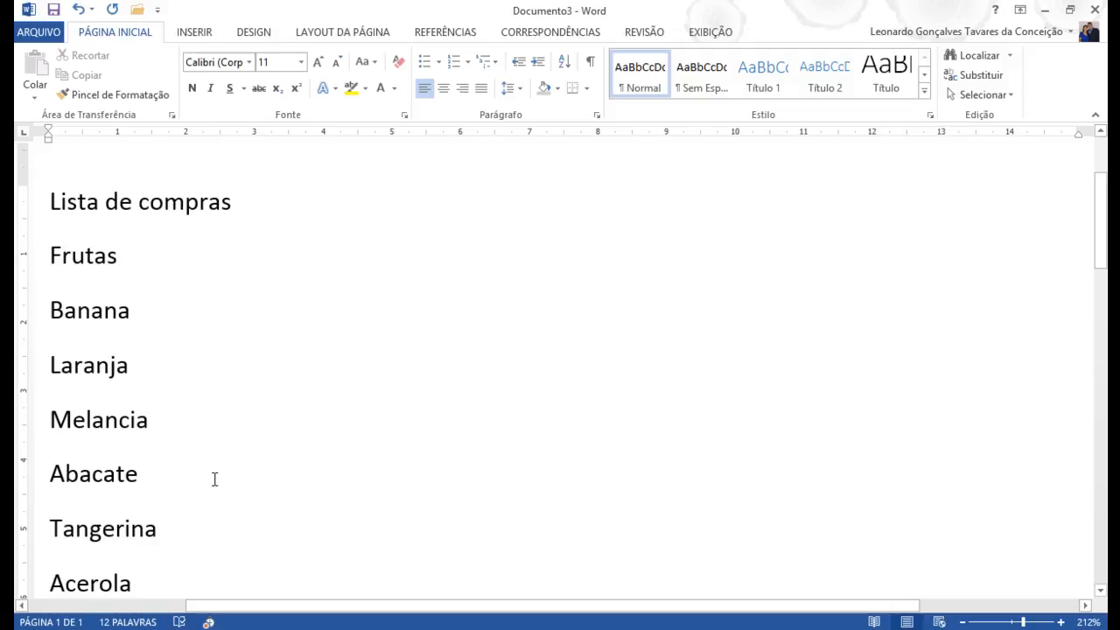
scroll(214, 480, down, 4)
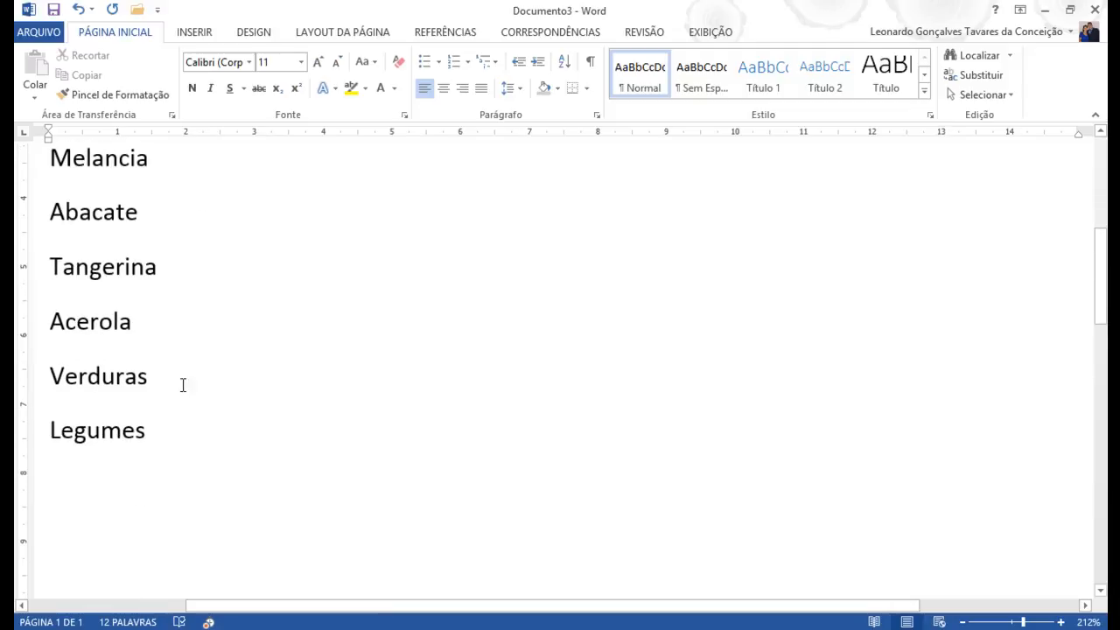
scroll(172, 320, up, 5)
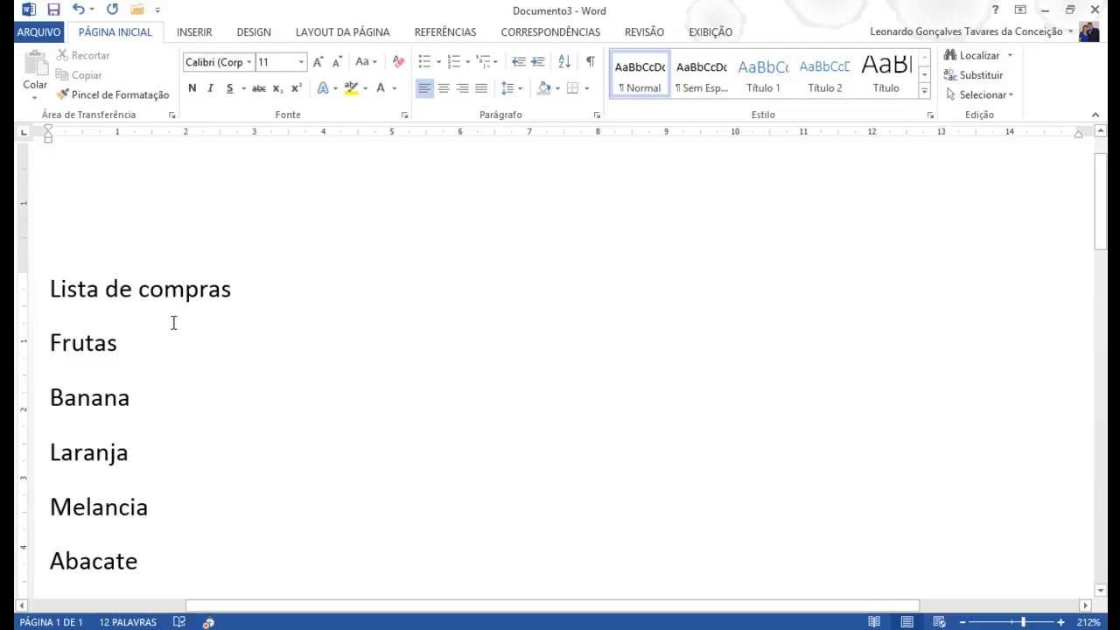
Step: Format all lines from "Frutas" to "Legumes" as a bulleted list
click(51, 343)
drag(56, 359, 155, 452)
scroll(261, 318, up, 4)
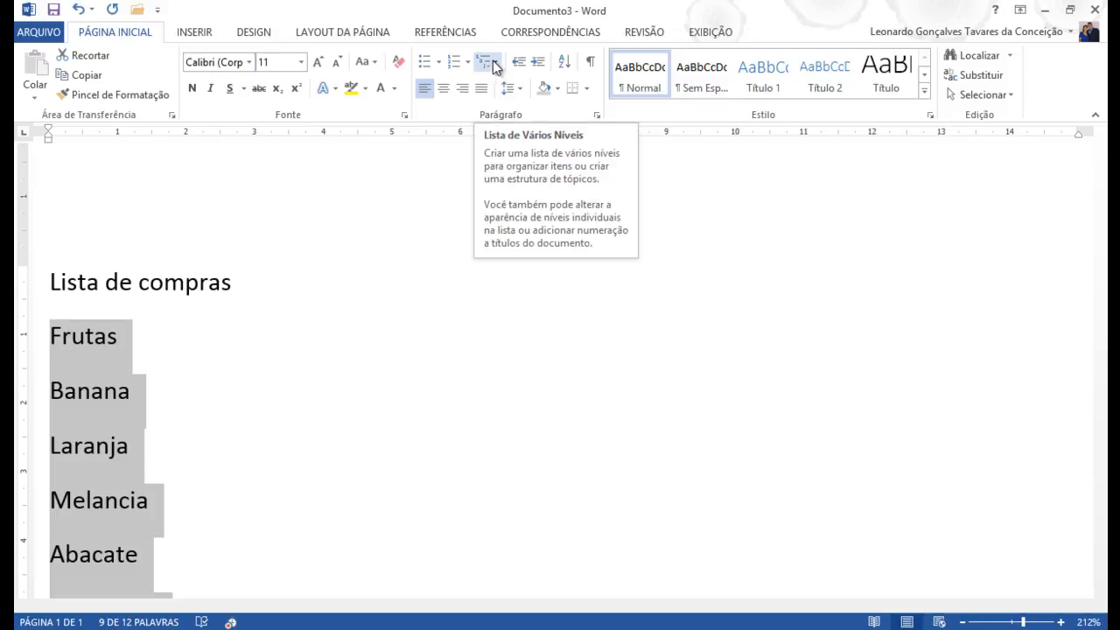
click(425, 63)
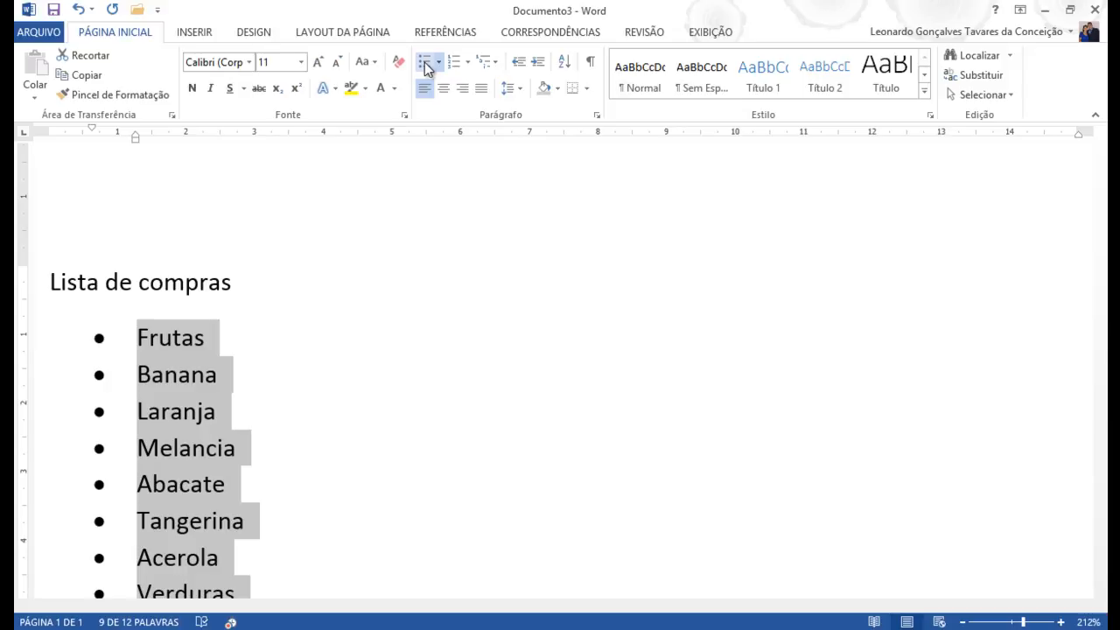
click(424, 62)
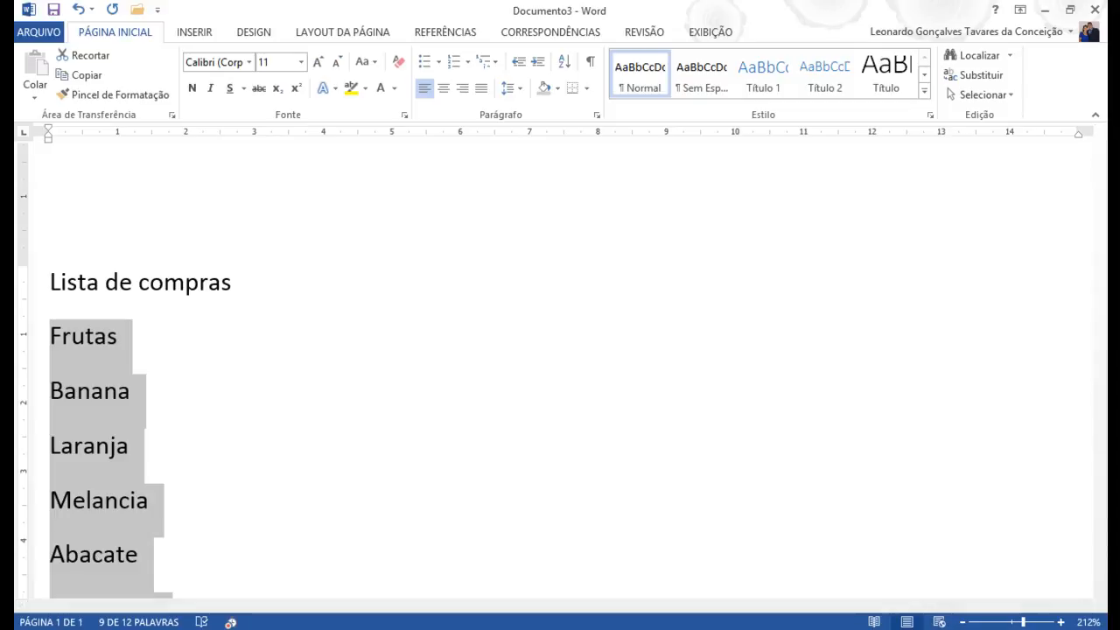
click(961, 623)
click(962, 623)
click(962, 624)
click(961, 624)
click(961, 624)
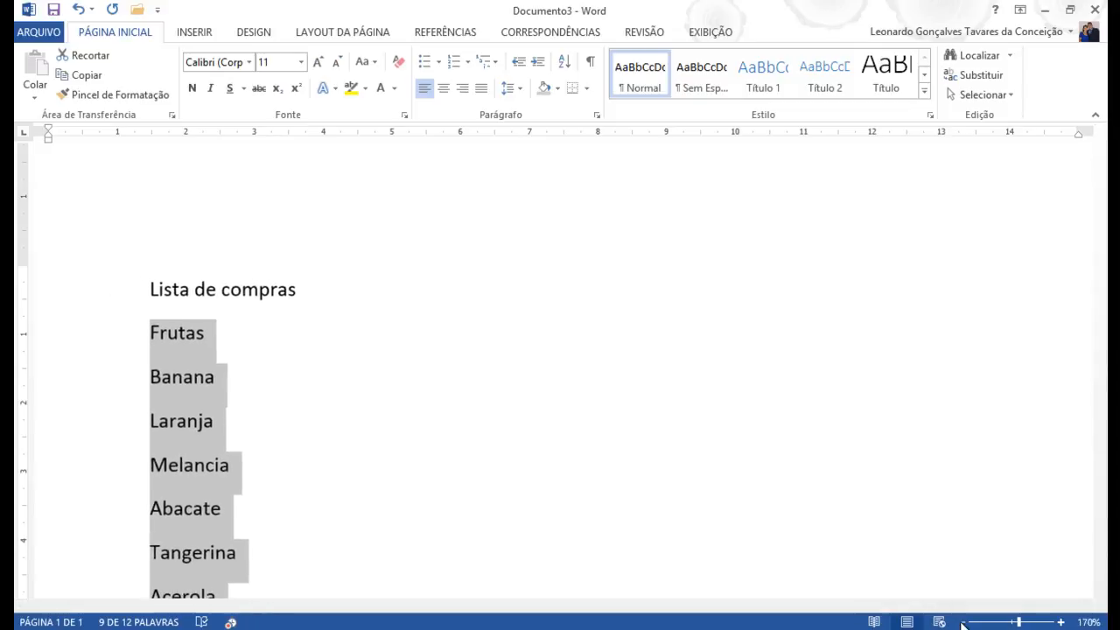
click(425, 65)
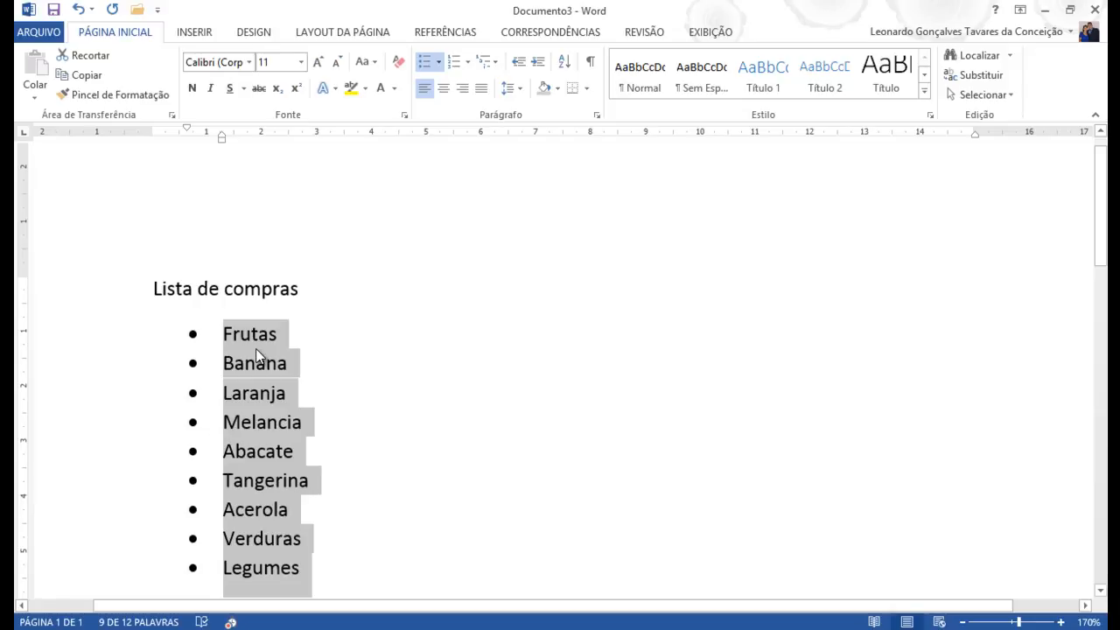
Step: Choose the solid round bullet from the bullet library for the shopping list
click(440, 63)
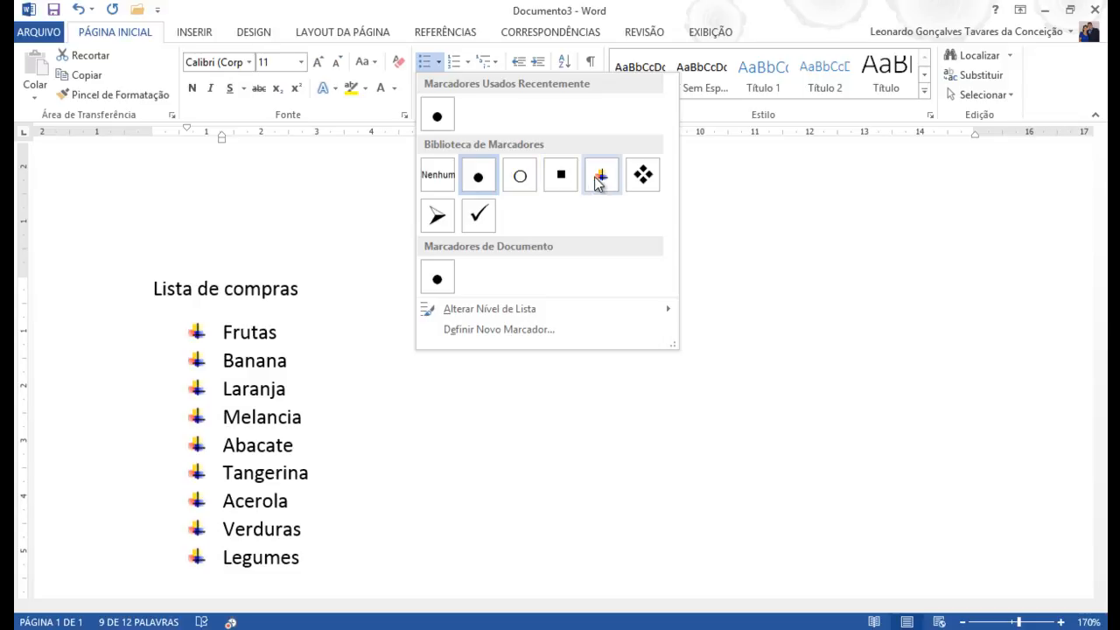
click(483, 180)
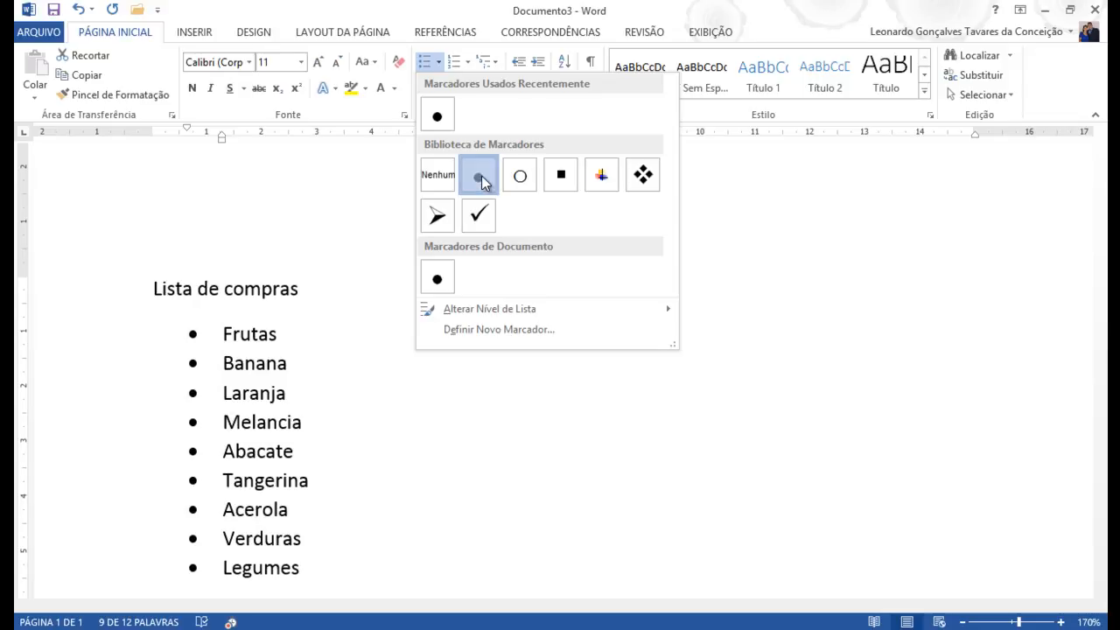
click(365, 341)
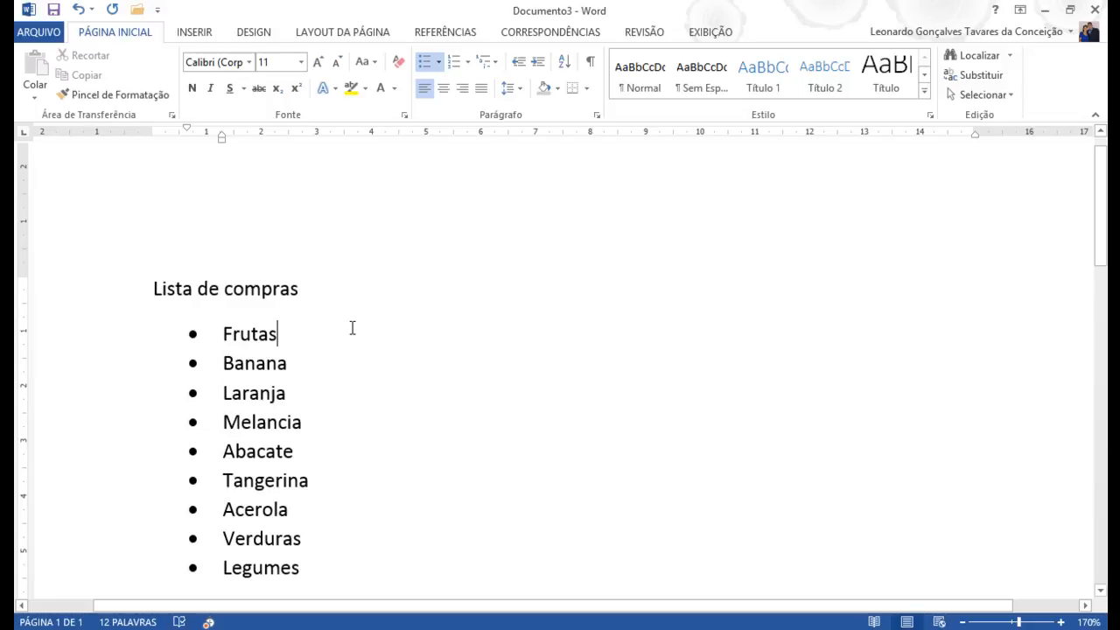
Step: Demote the fruit items from "Banana" to "Acerola" one list level beneath "Frutas"
click(223, 333)
click(539, 67)
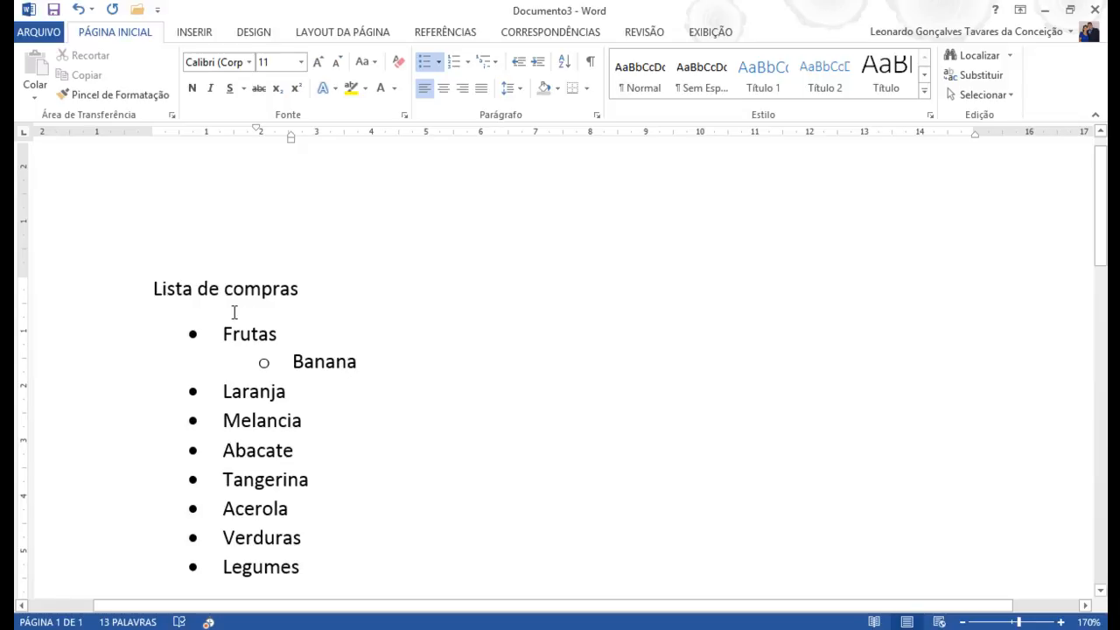
click(223, 391)
click(538, 69)
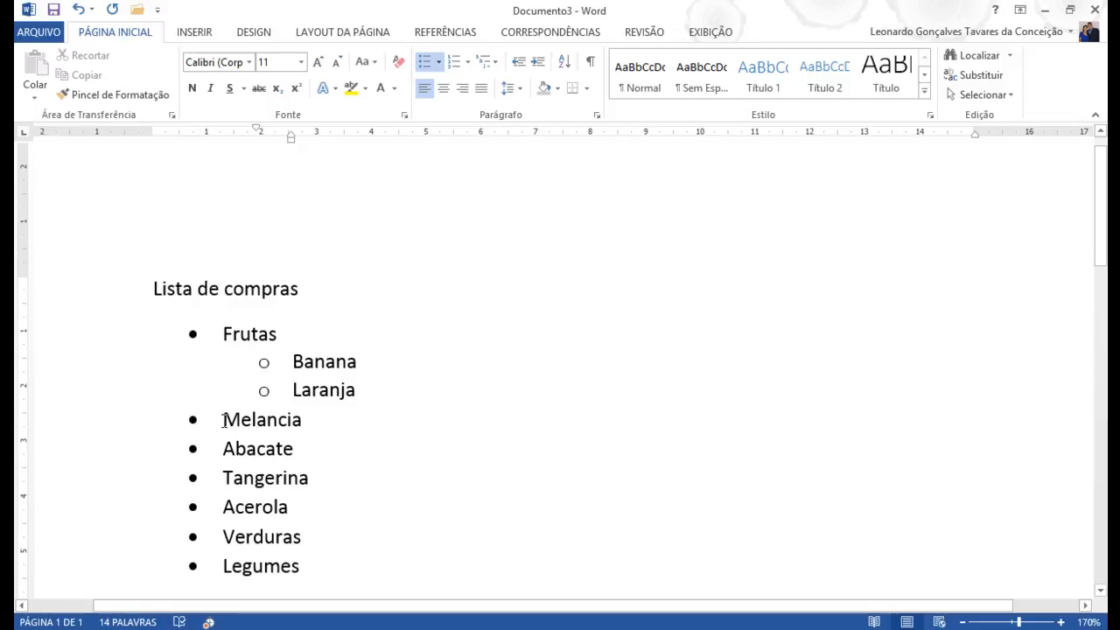
drag(224, 420, 308, 510)
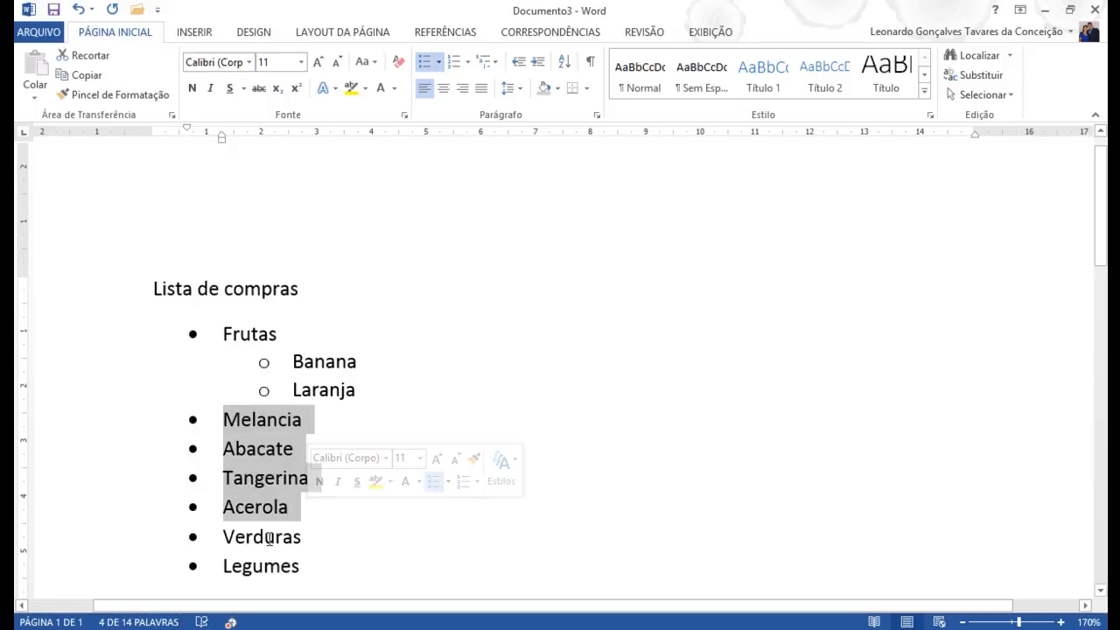
click(538, 62)
click(502, 340)
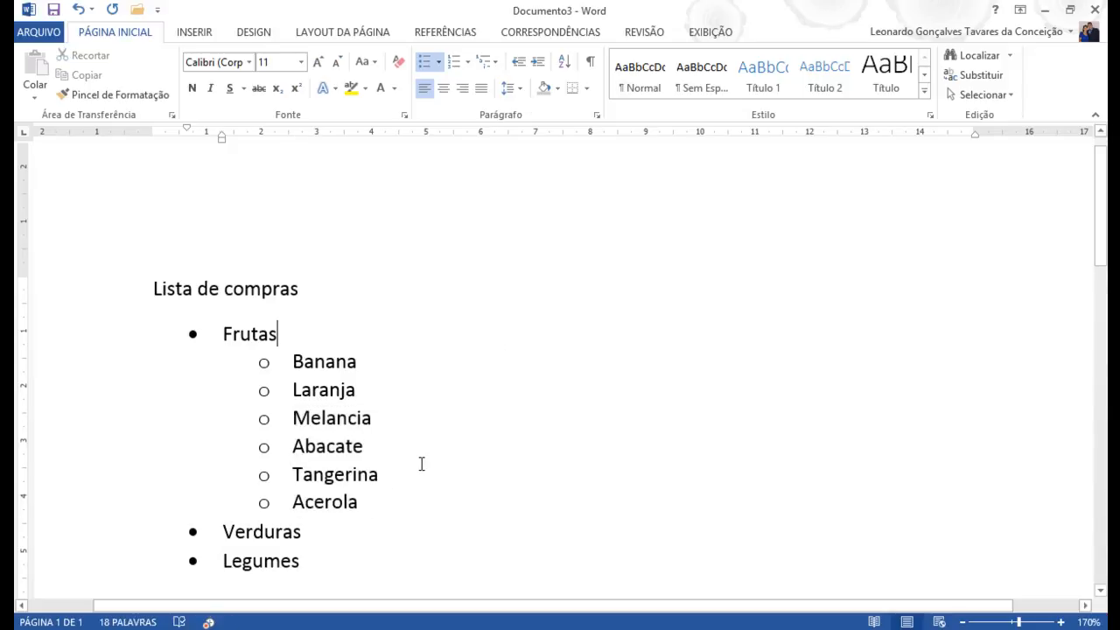
Step: Promote the items from "Banana" to "Acerola" to the same list level as "Frutas"
drag(367, 502, 296, 360)
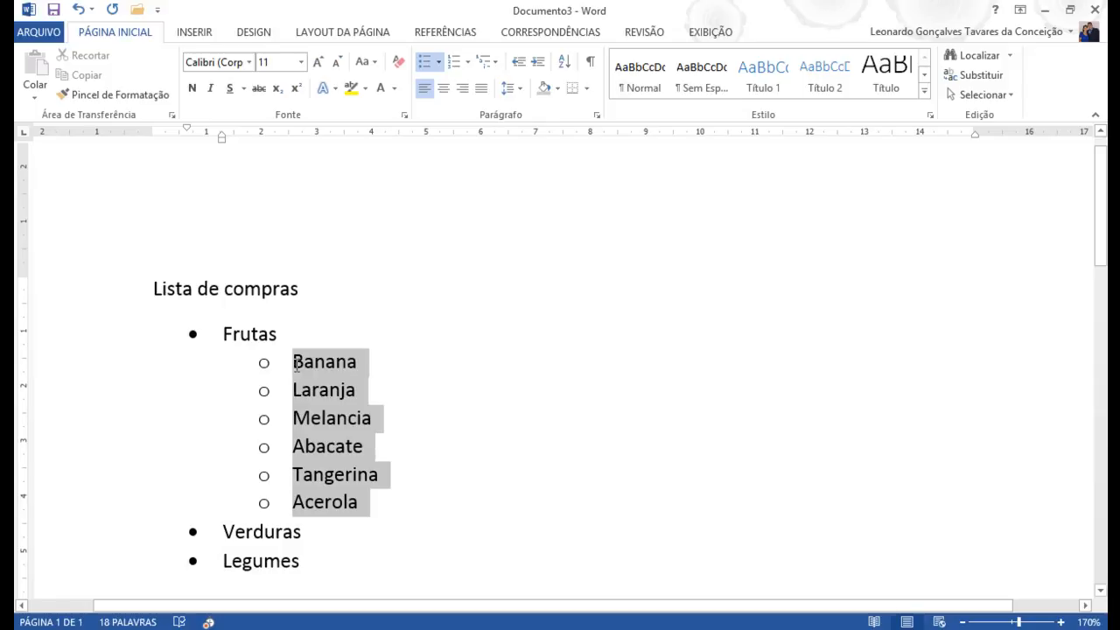
click(518, 62)
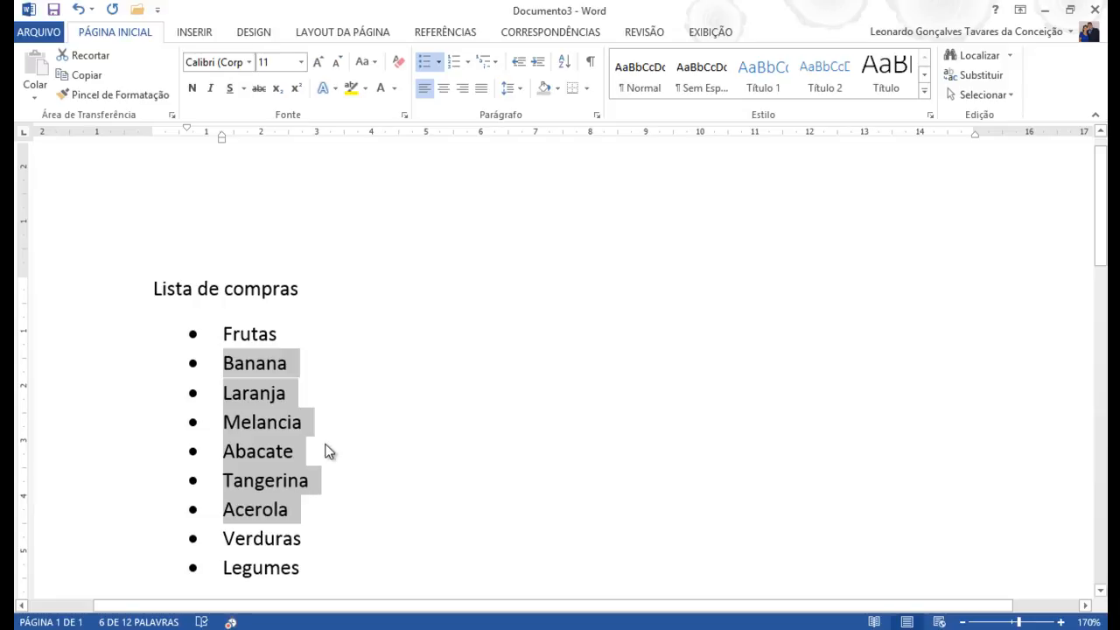
Step: Demote the six fruit items from "Banana" to "Acerola" to the second list level under "Frutas"
click(402, 405)
drag(222, 362, 331, 505)
key(Tab)
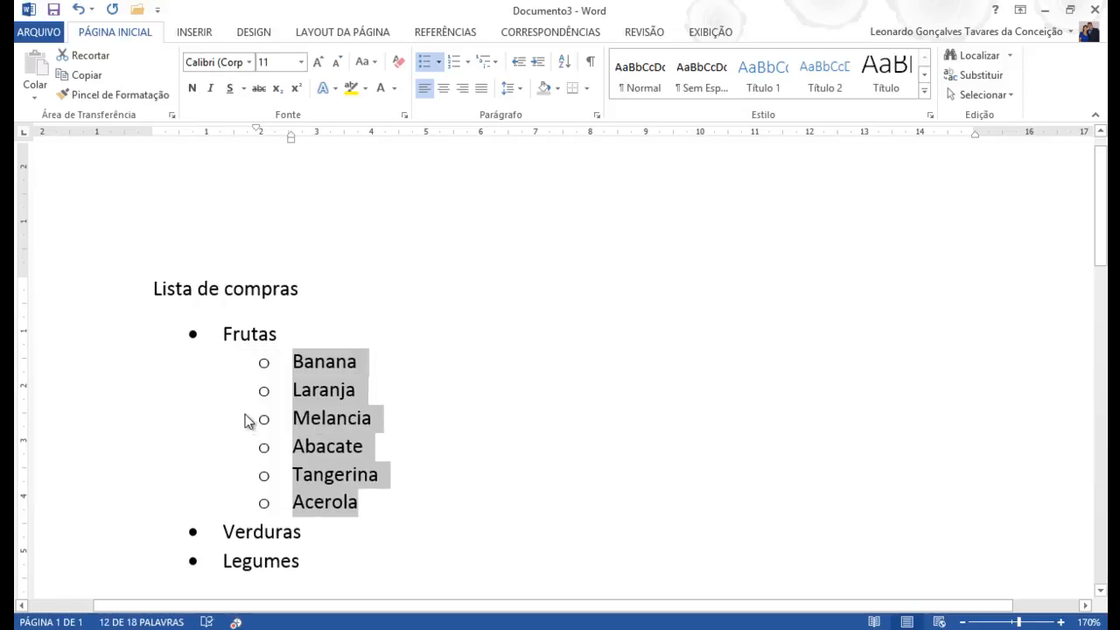
click(318, 340)
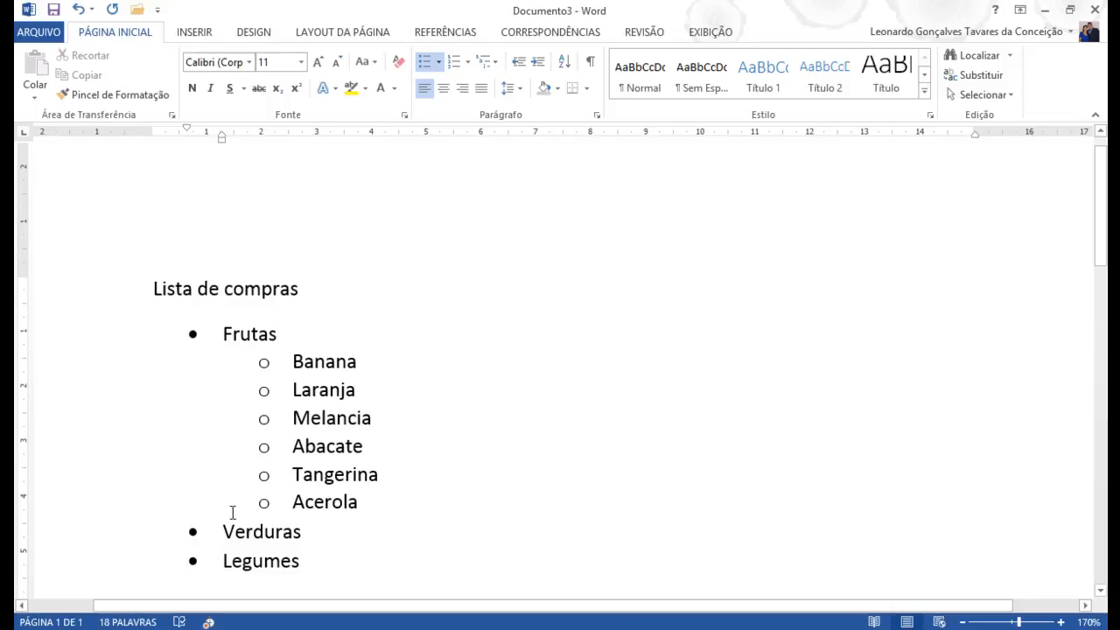
Step: Add "Alface" as a second-level item beneath "Verduras", followed by an empty item at the same level
scroll(236, 515, down, 3)
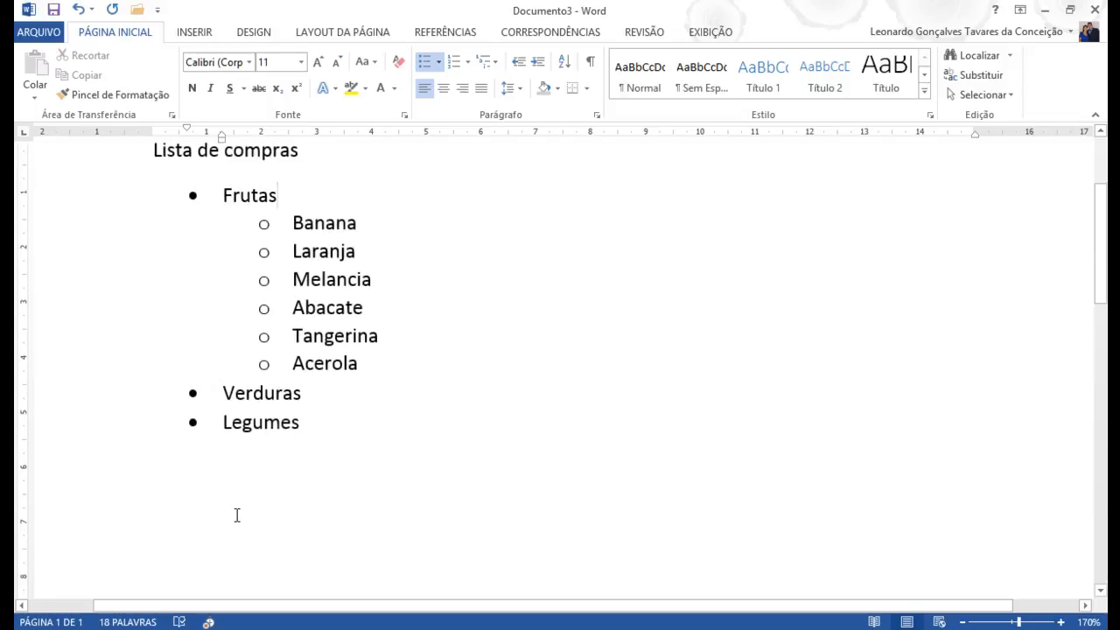
scroll(236, 516, down, 4)
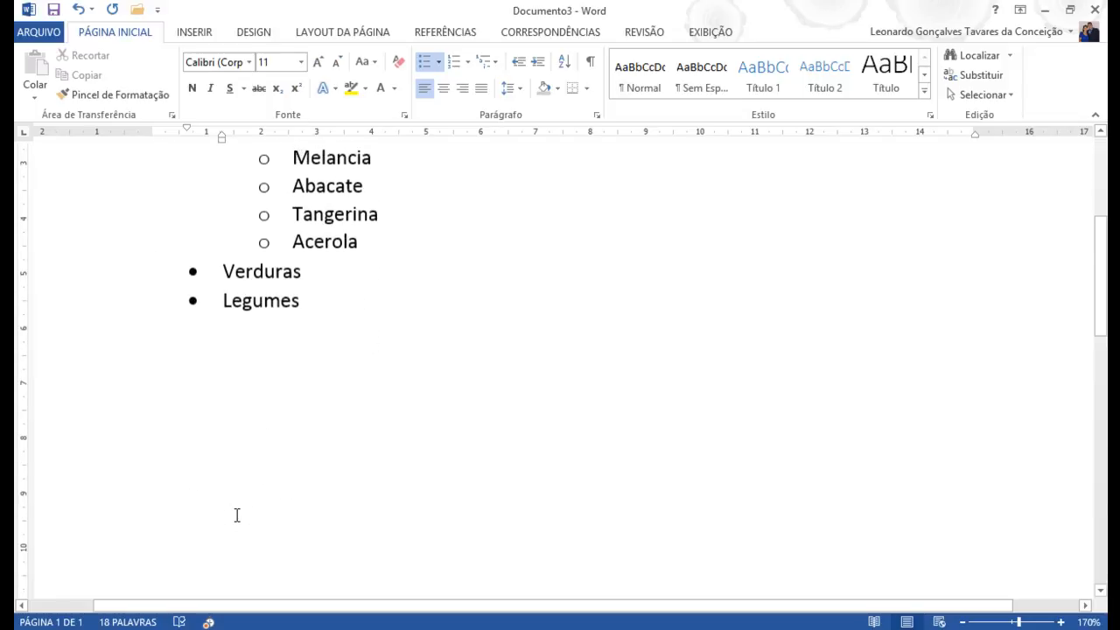
scroll(236, 515, up, 4)
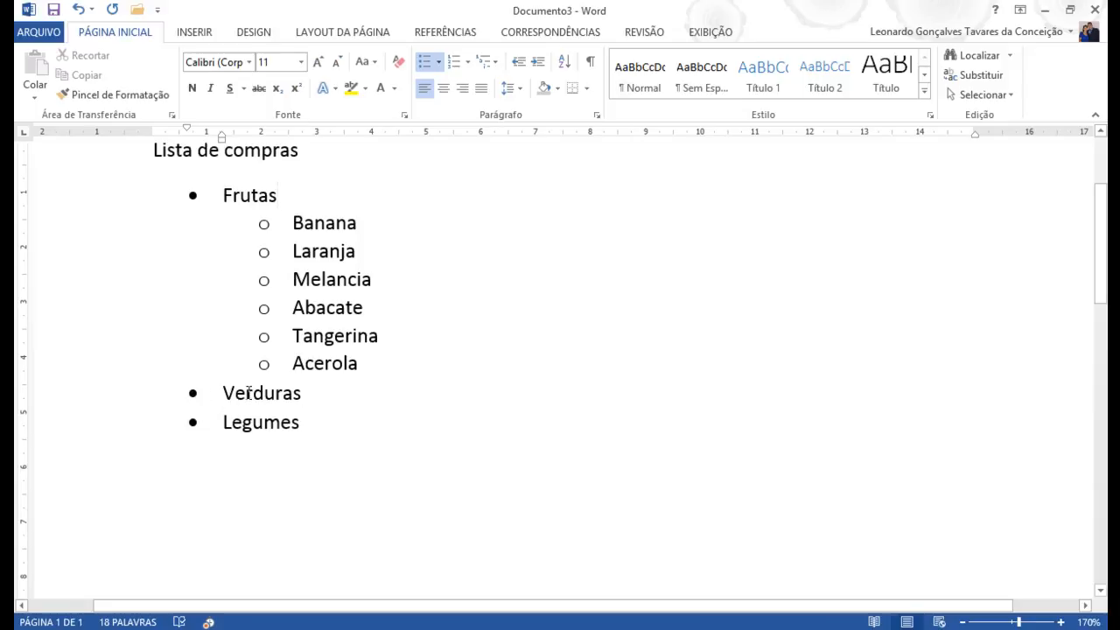
click(322, 397)
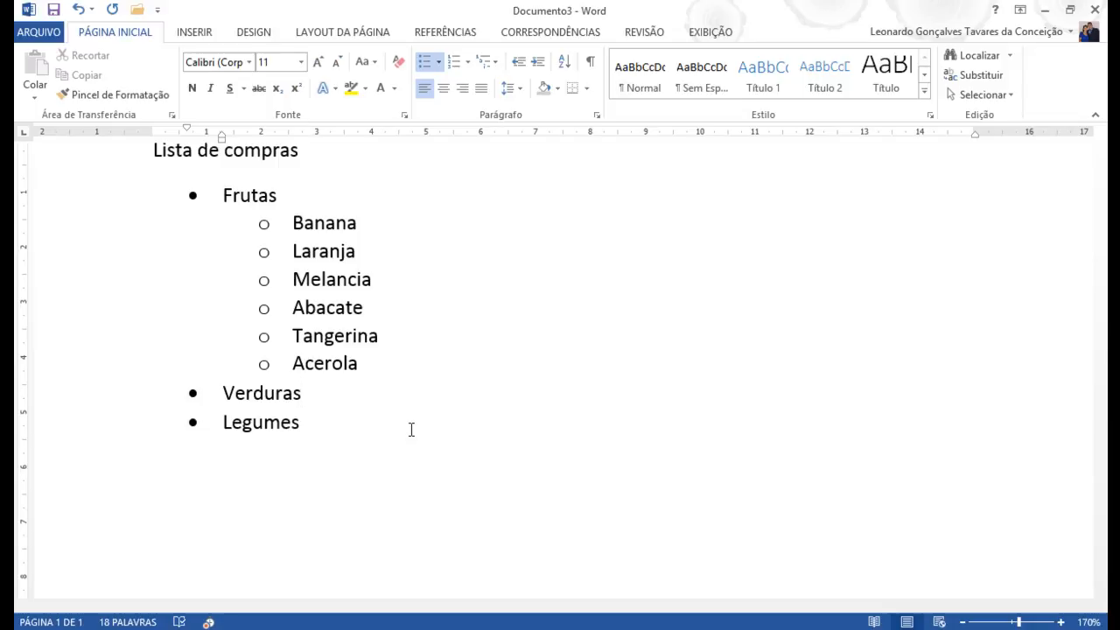
key(Return)
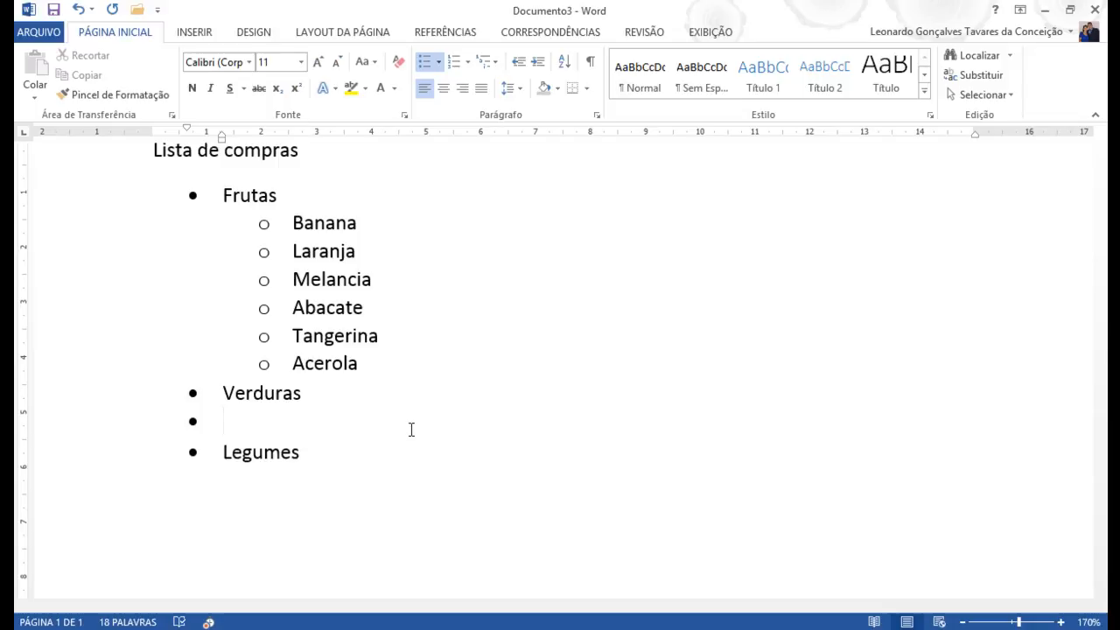
key(Tab)
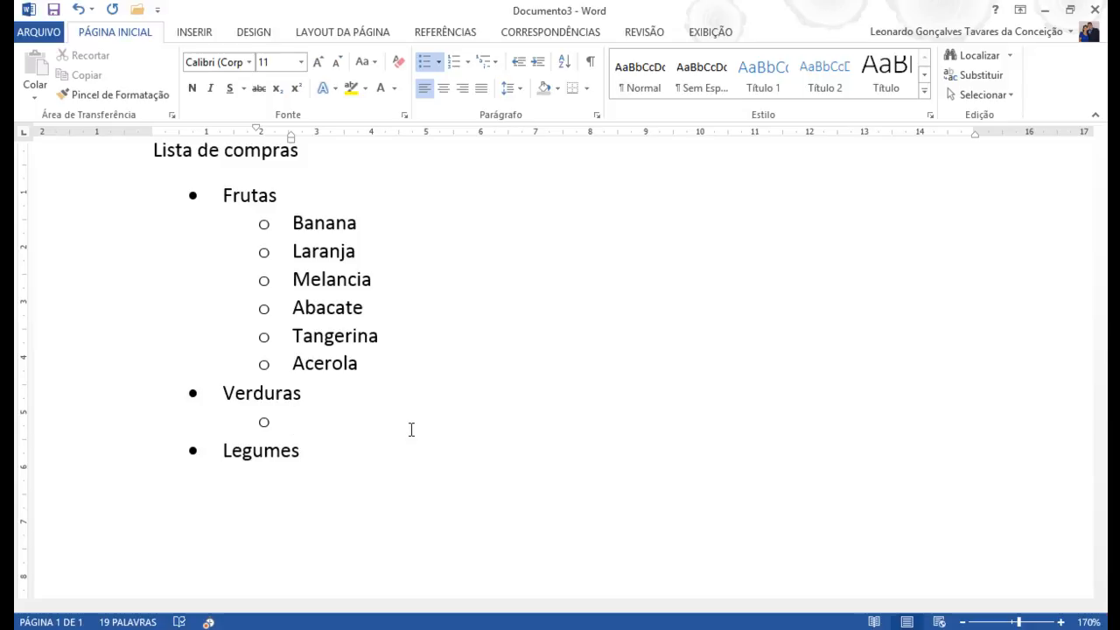
text(Alface)
key(Return)
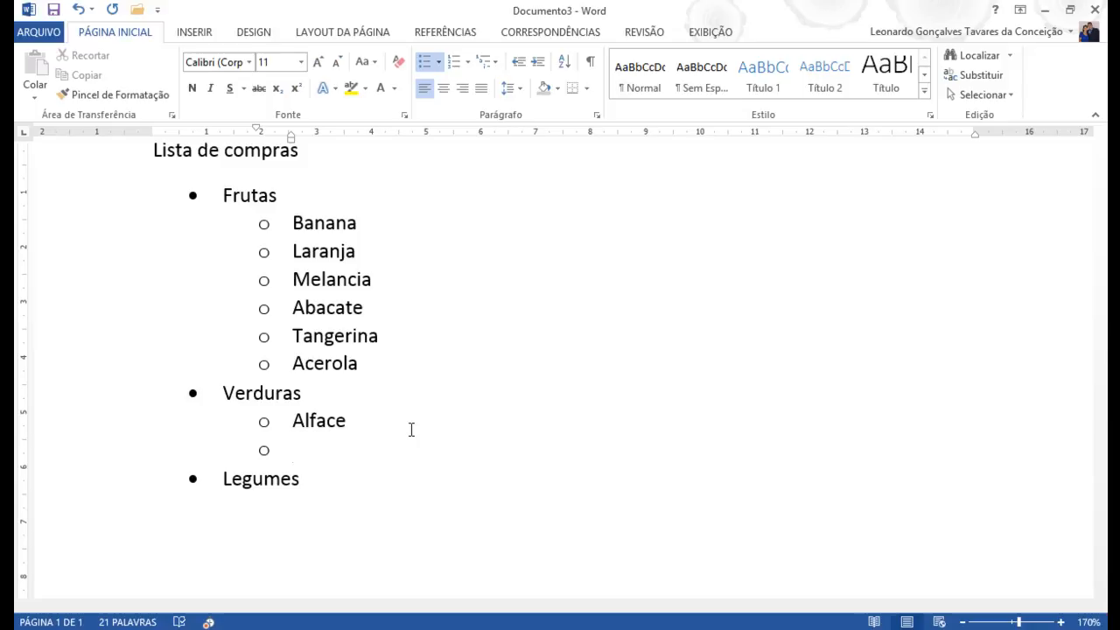
text(Bata)
key(BackSpace)
key(BackSpace)
key(BackSpace)
key(BackSpace)
Step: Add "Batata" as a second-level item beneath "Legumes"
key(Down)
key(End)
key(Return)
key(Tab)
text(Batata)
Step: Add "Tomate" and "Cebola" as further second-level items after "Batata" in the "Legumes" group
key(Return)
text(Yon)
key(BackSpace)
key(BackSpace)
key(BackSpace)
text(omate)
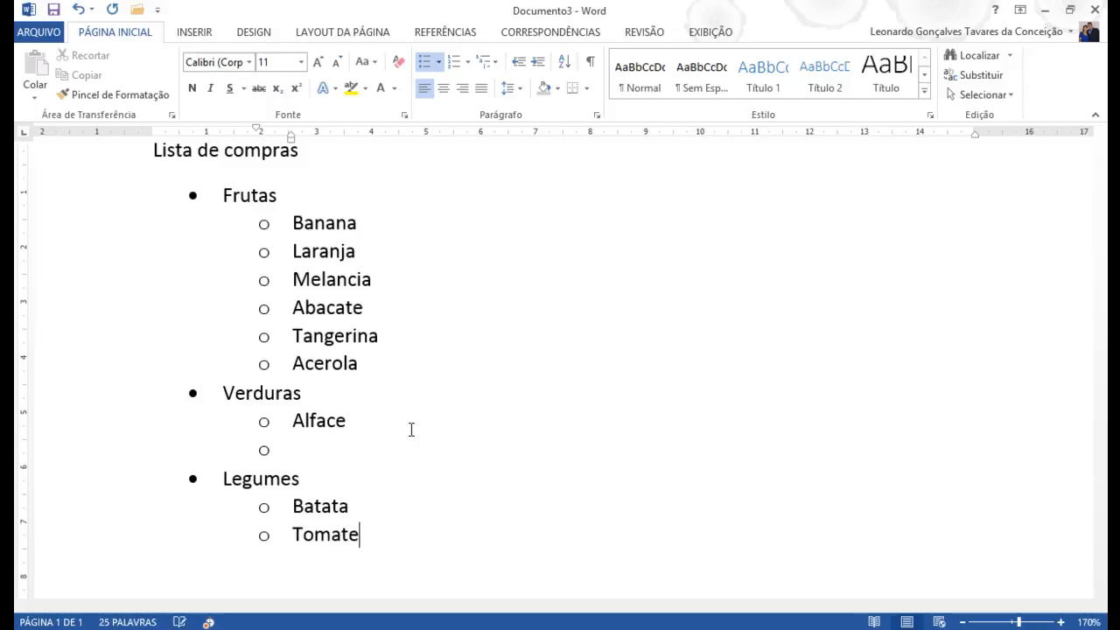
key(Return)
text(Cebola)
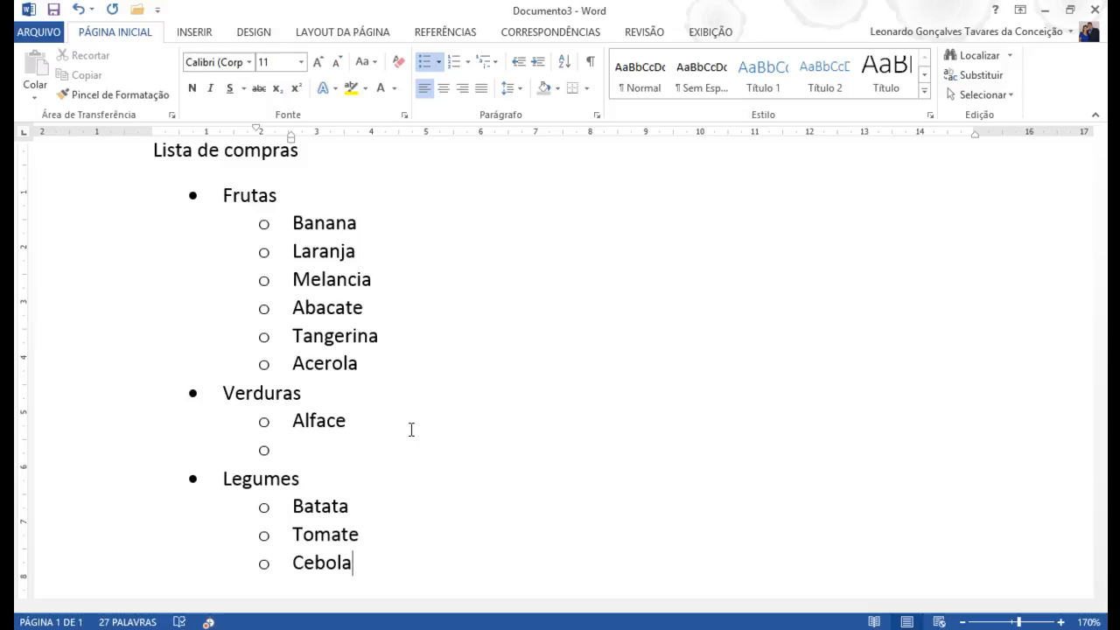
Step: Add "Nabo" and "Cuentro" as sub-items below Alface in the Verduras section of the shopping list
key(Up)
key(Up)
key(Up)
key(Up)
text(Nabo)
key(Return)
text(u)
key(BackSpace)
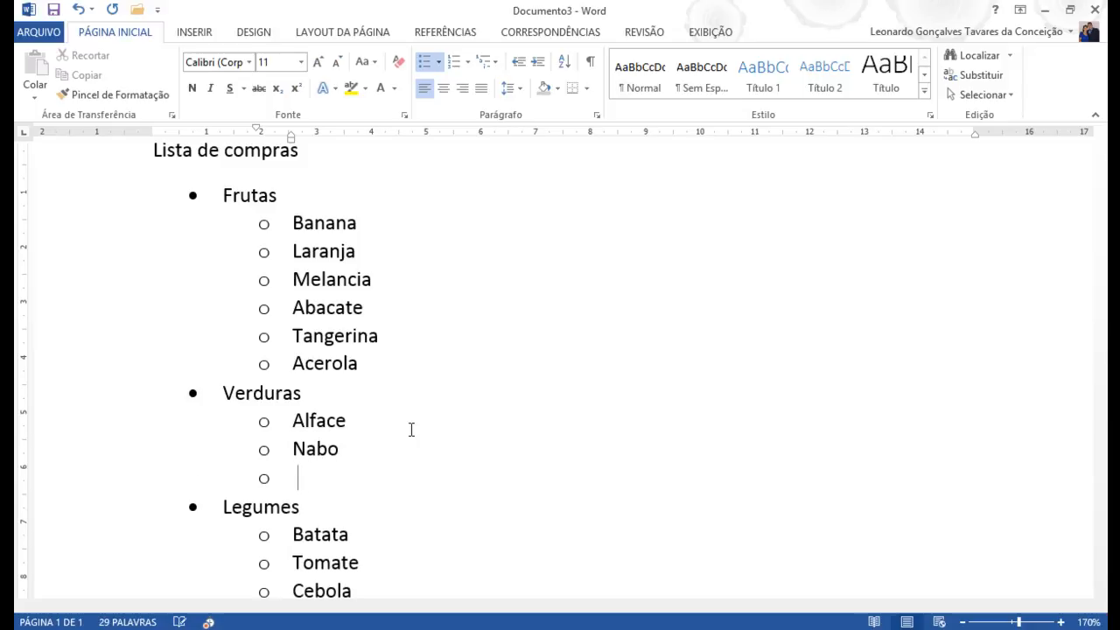
text(Cuentro)
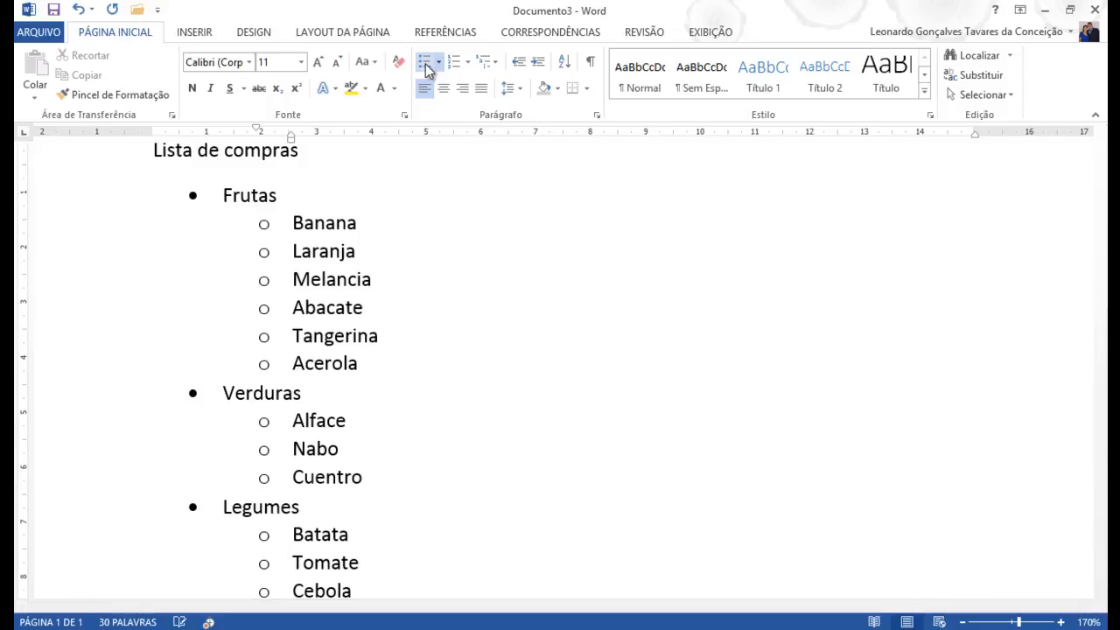
Step: Correct the misspelled item "Cuentro" under Verduras to the suggested spelling "Coentro"
click(361, 258)
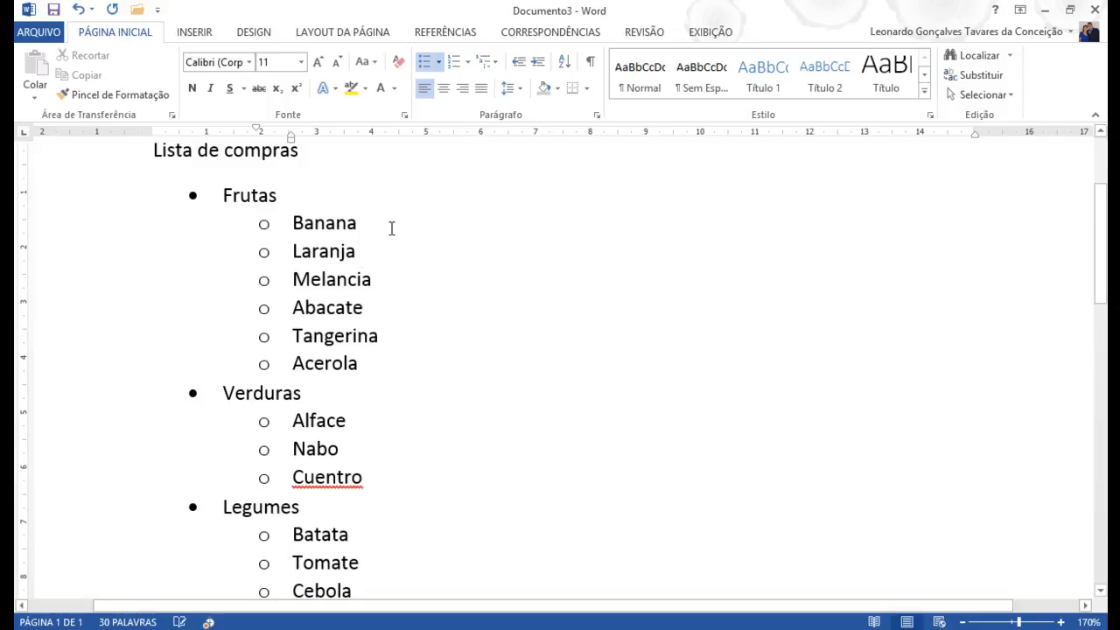
scroll(391, 228, down, 2)
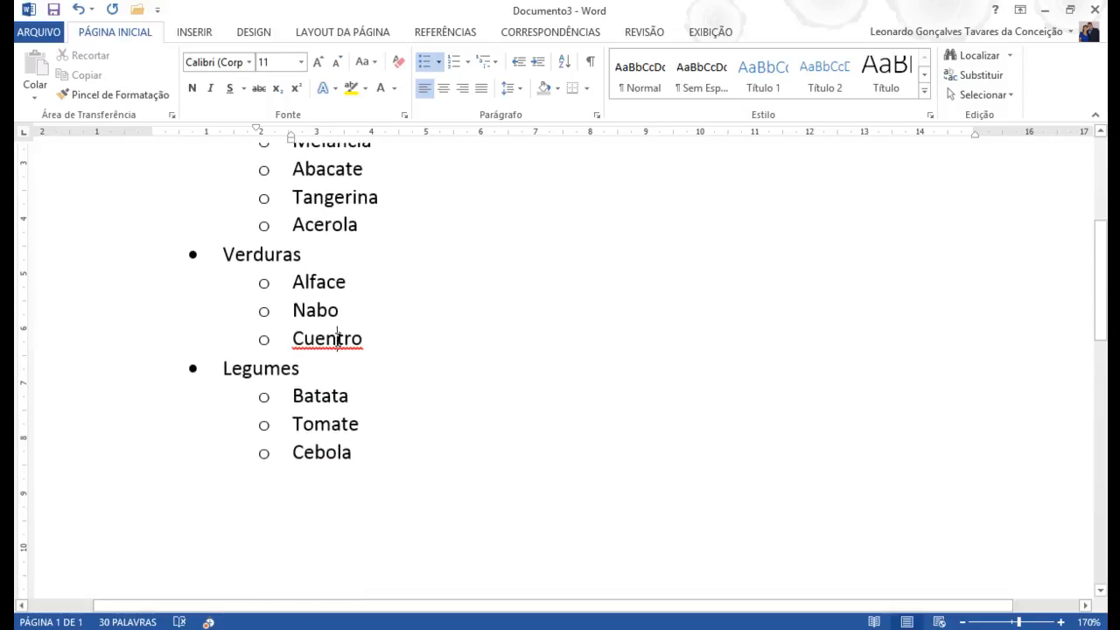
right_click(338, 338)
click(399, 361)
scroll(387, 279, up, 2)
click(244, 200)
click(325, 223)
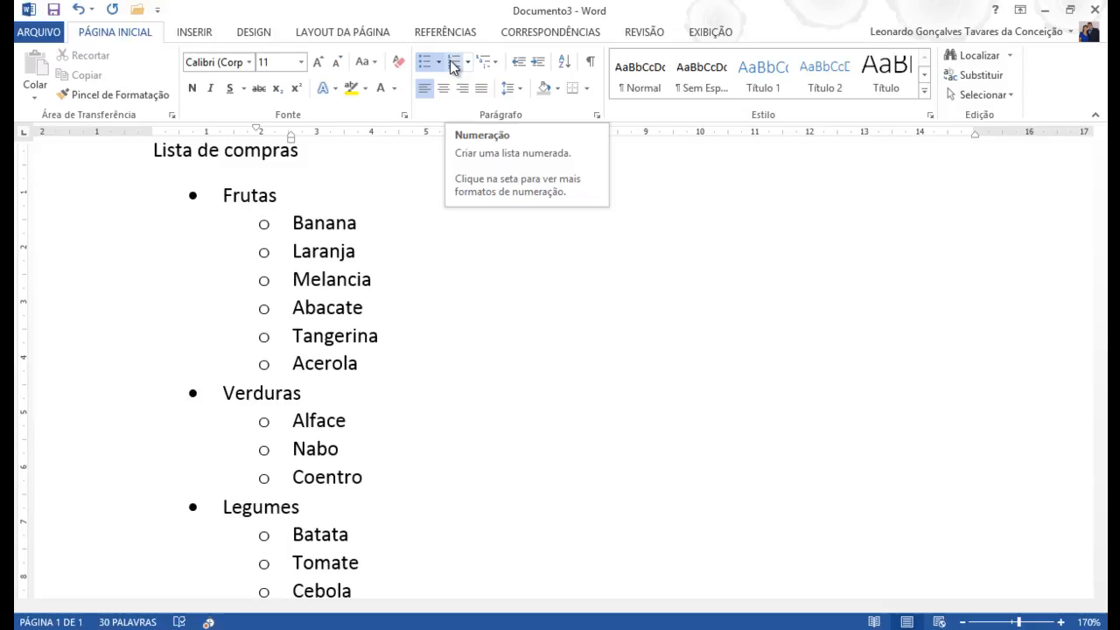
Step: Convert the whole list from Frutas to Cebola into a numbered list with lettered sub-items and review it
click(382, 241)
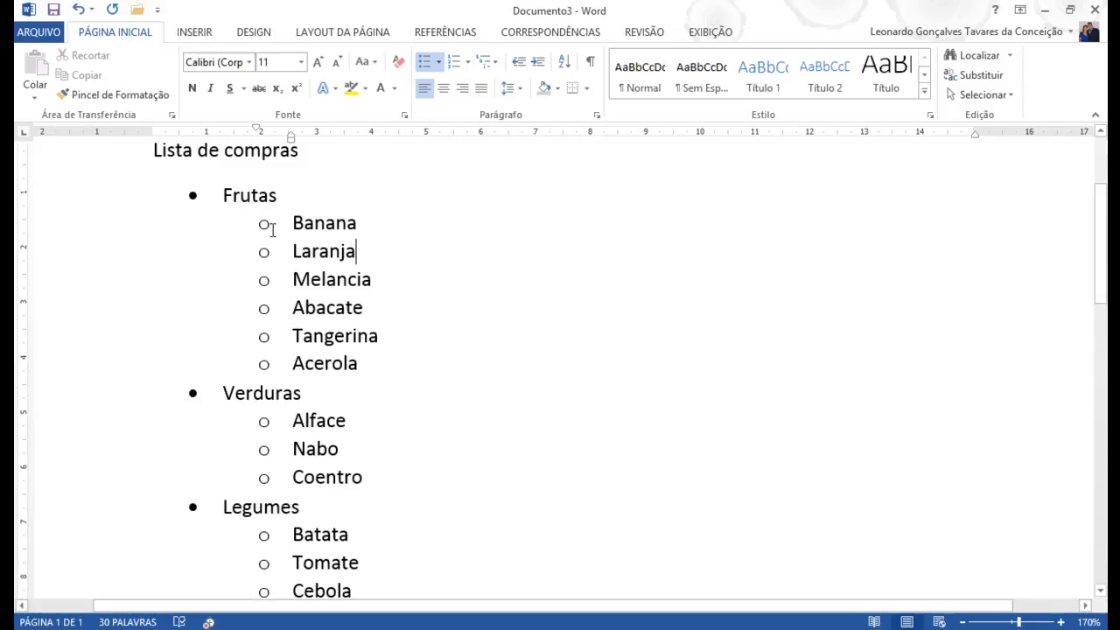
drag(225, 192, 357, 420)
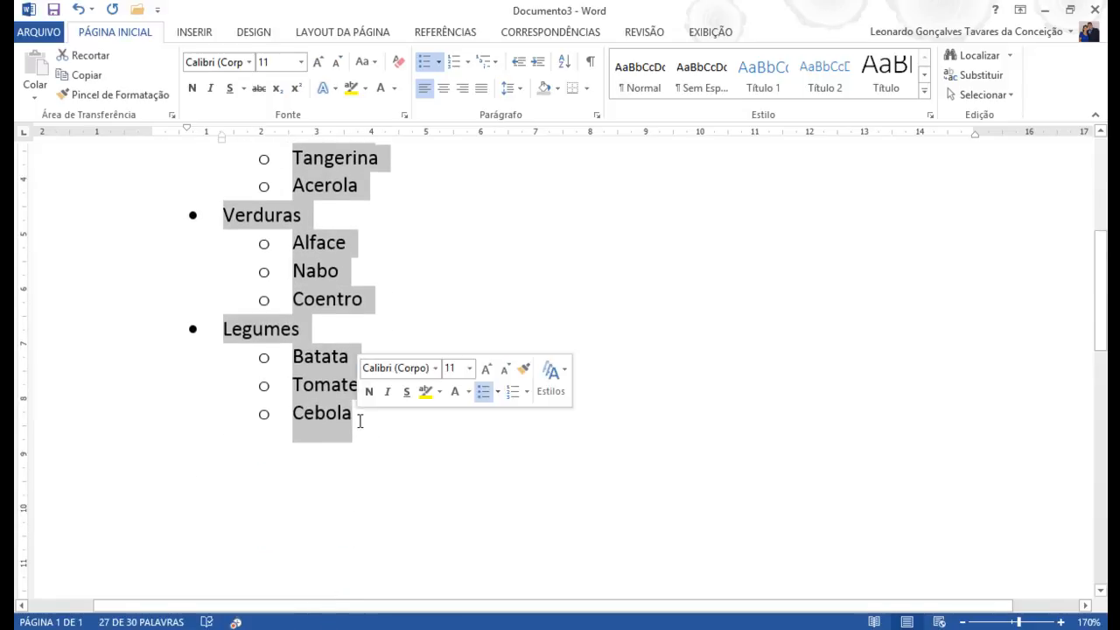
click(456, 63)
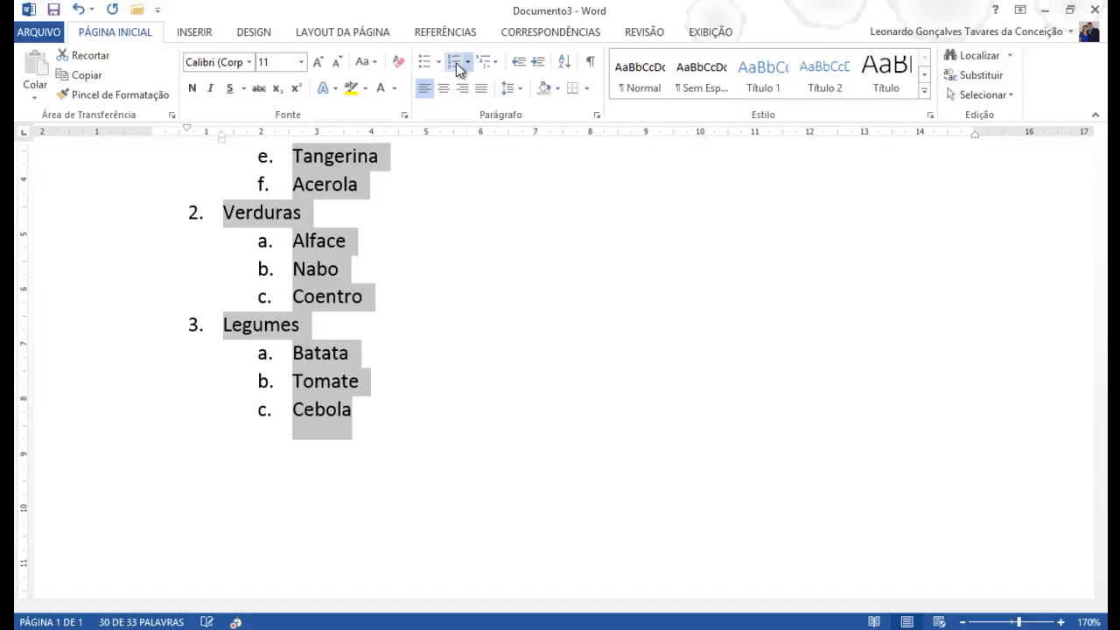
scroll(459, 278, up, 3)
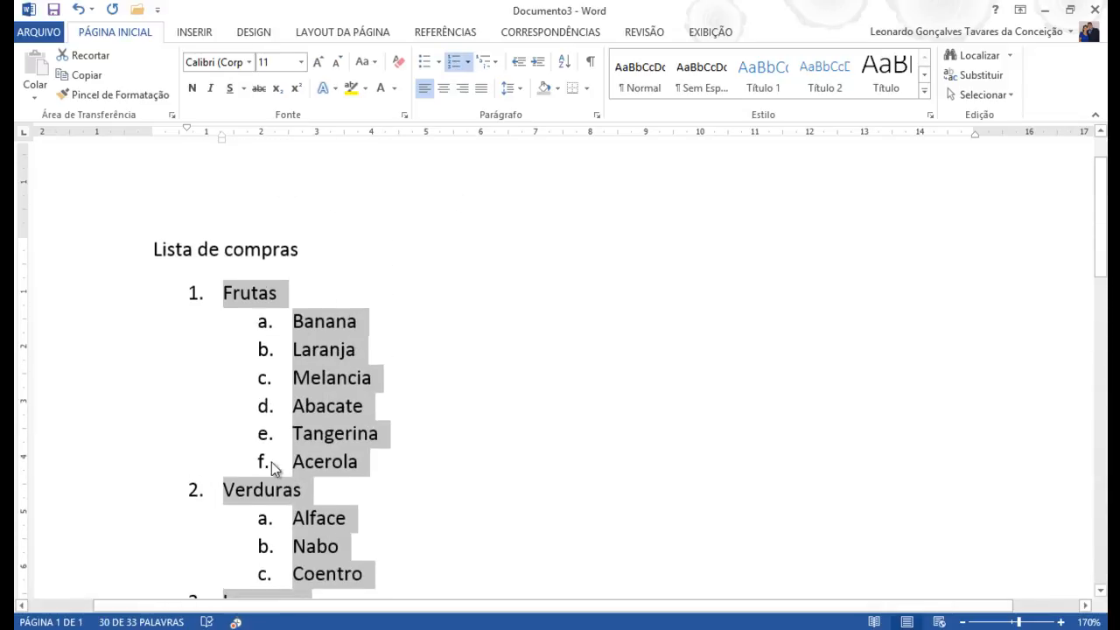
scroll(264, 465, down, 2)
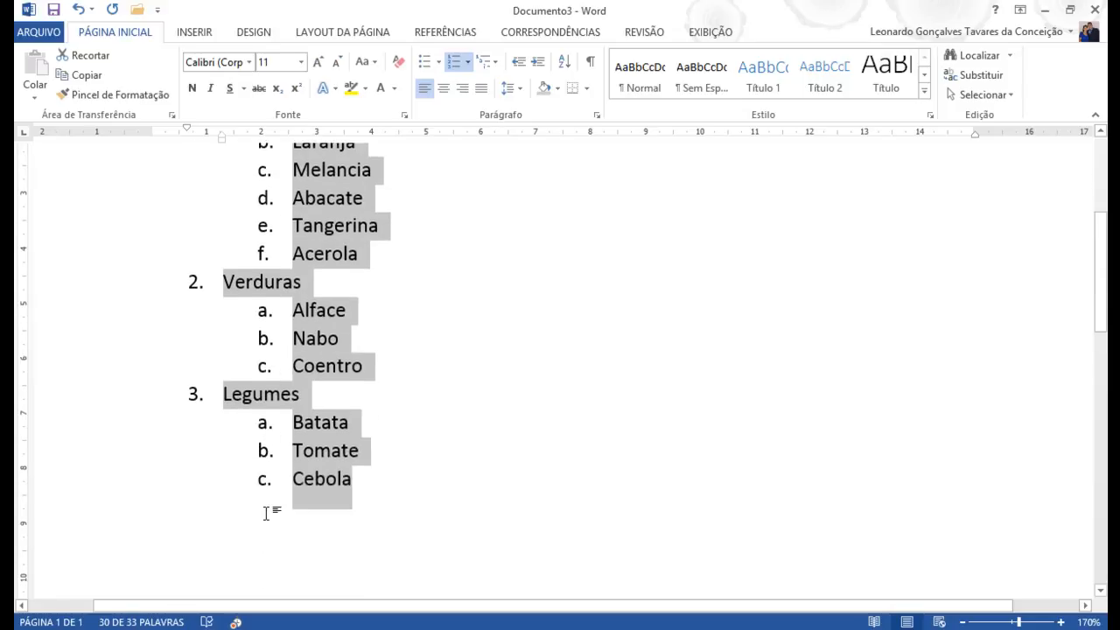
Step: Switch the whole list from Frutas to Cebola back to bullet formatting
click(428, 63)
scroll(407, 356, up, 3)
click(424, 313)
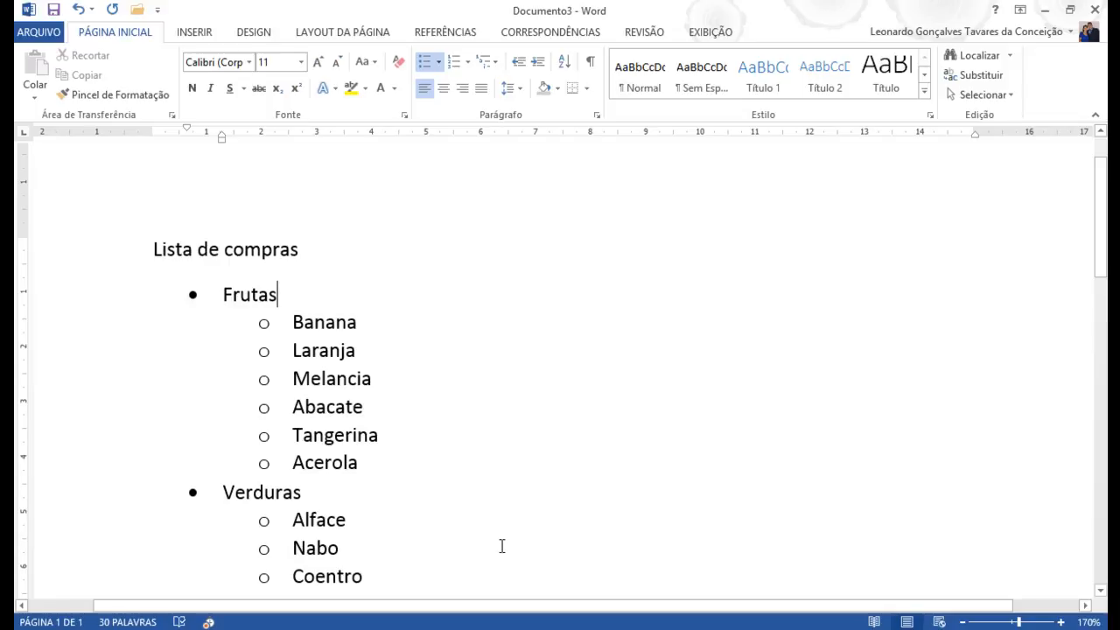
mouse_move(500, 629)
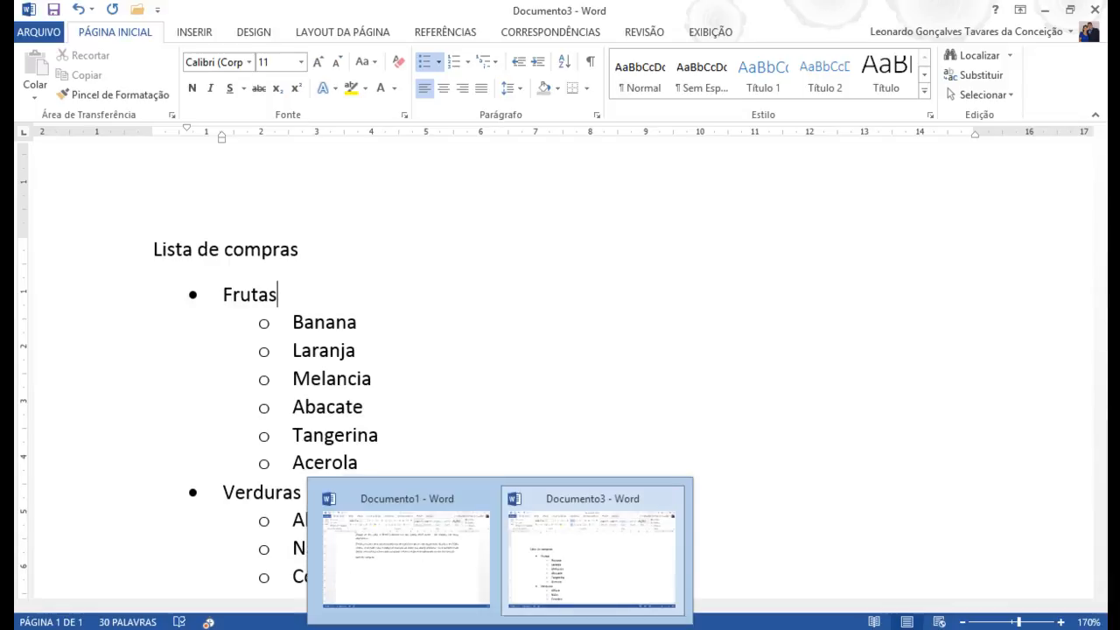
mouse_move(408, 552)
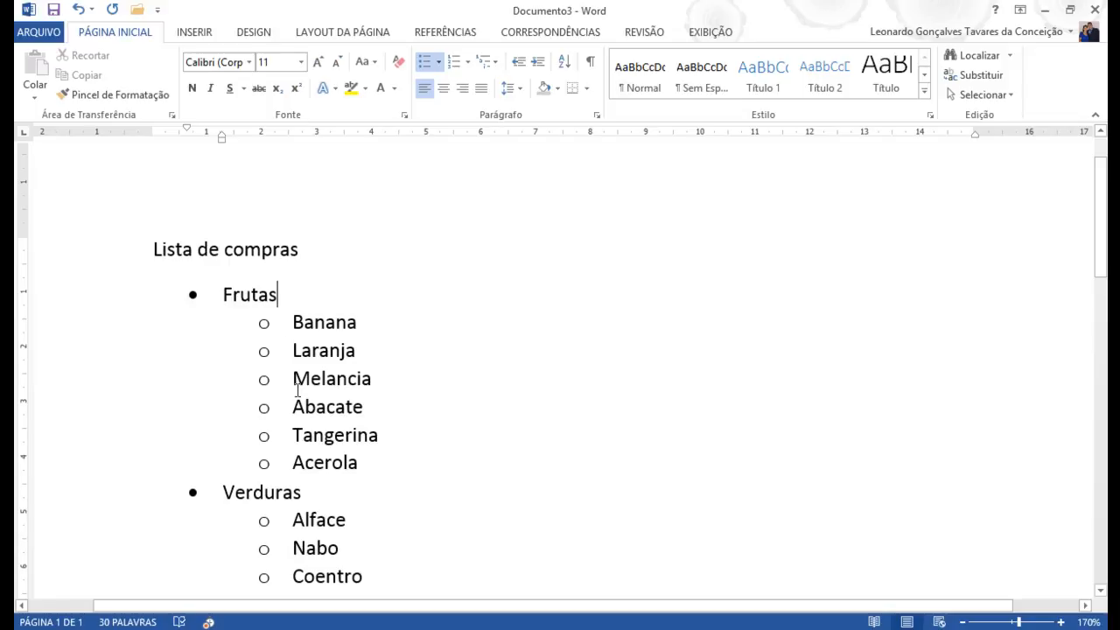
Step: Try sorting the six items under Frutas by paragraphs as text in ascending order, and undo the sort
scroll(415, 468, down, 1)
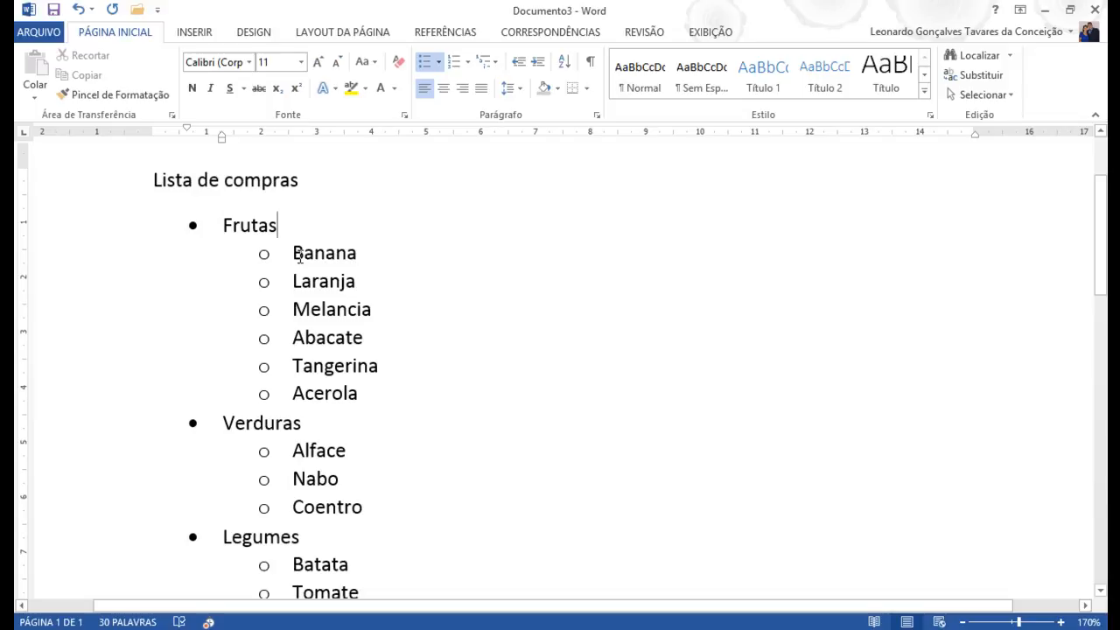
drag(291, 253, 353, 399)
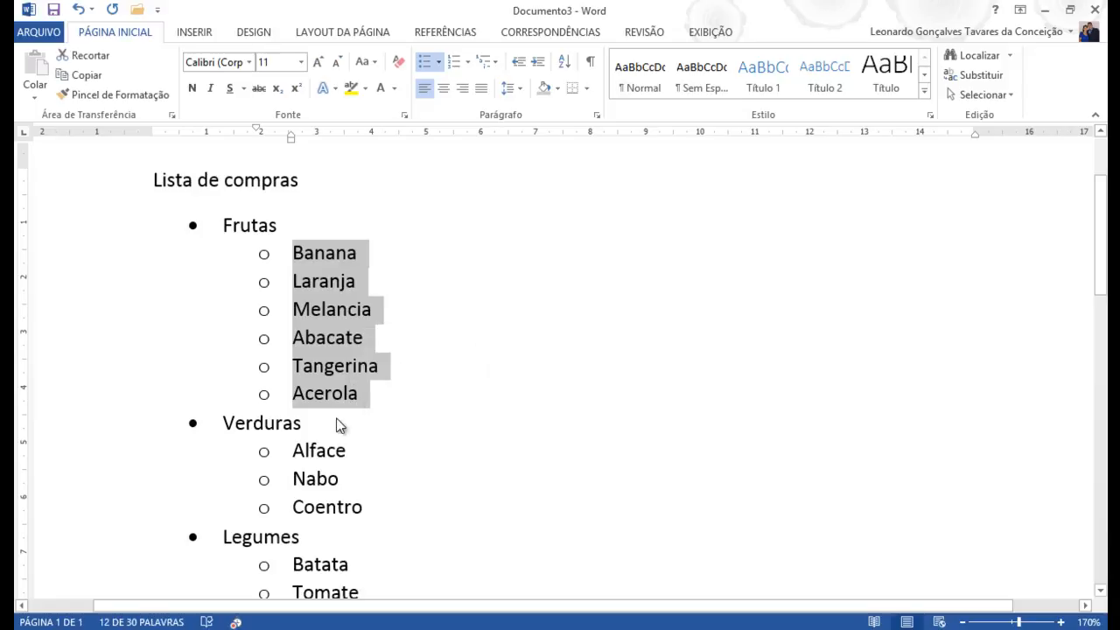
click(563, 63)
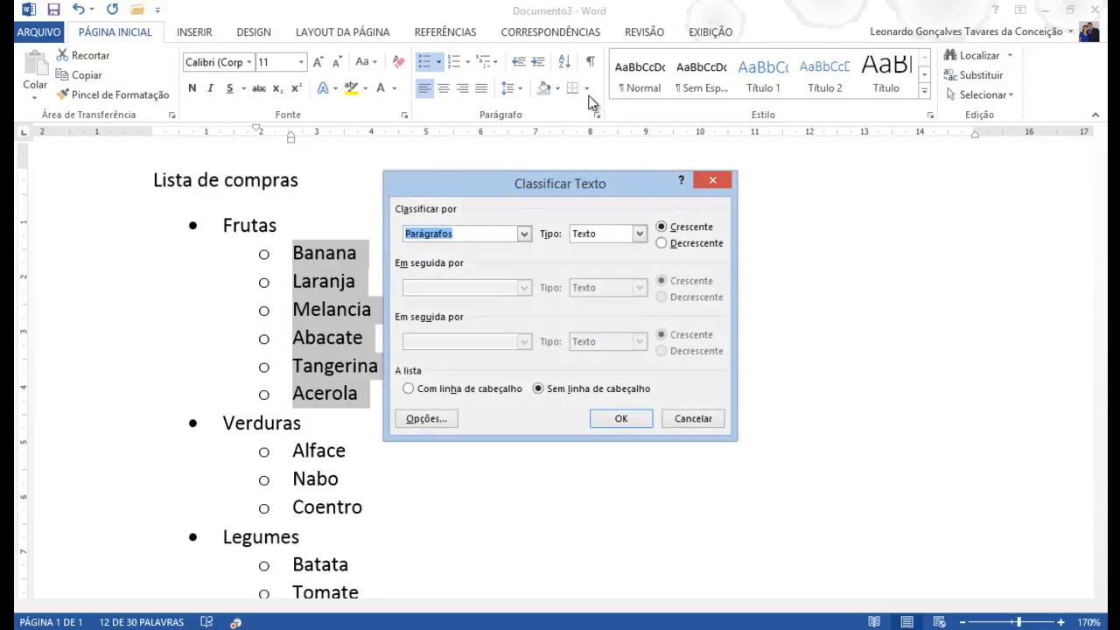
mouse_move(553, 187)
mouse_down()
mouse_move(511, 173)
mouse_move(563, 170)
mouse_up()
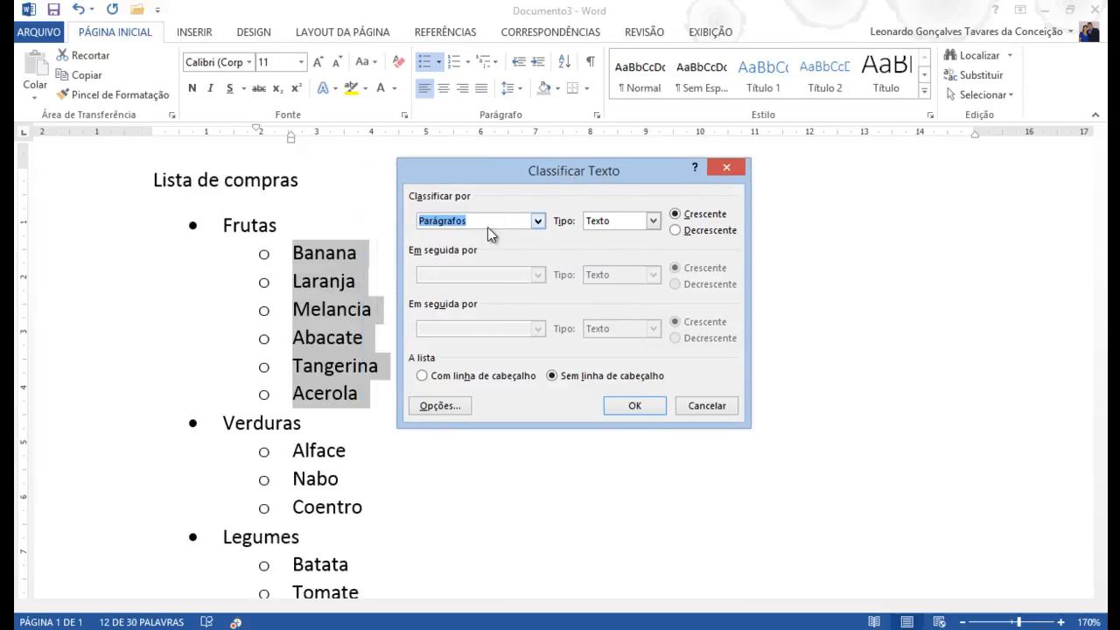
click(538, 221)
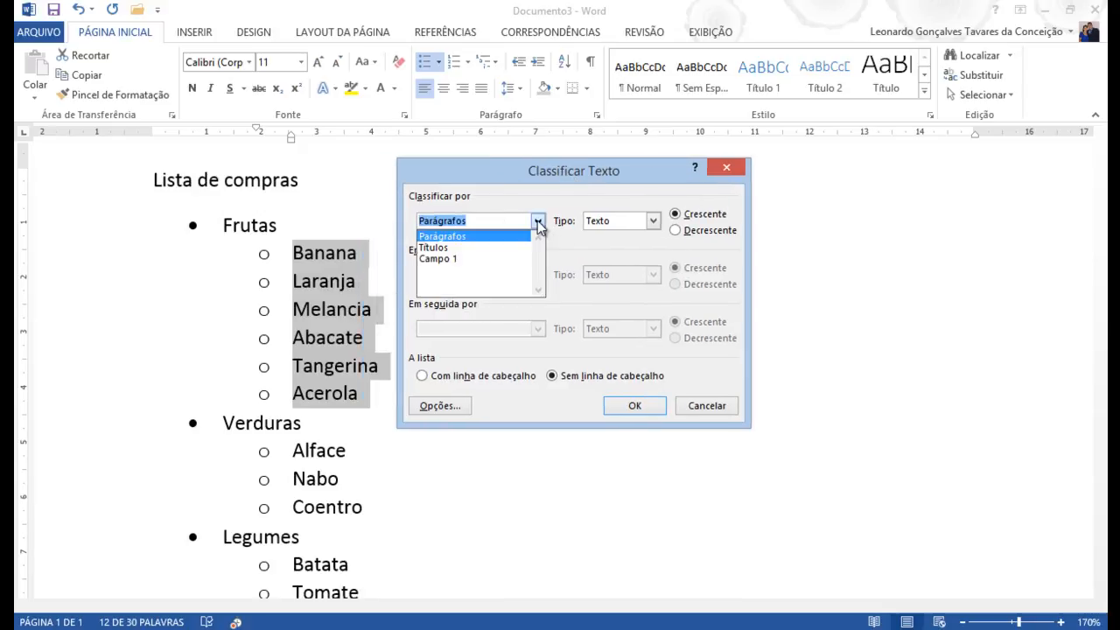
click(478, 238)
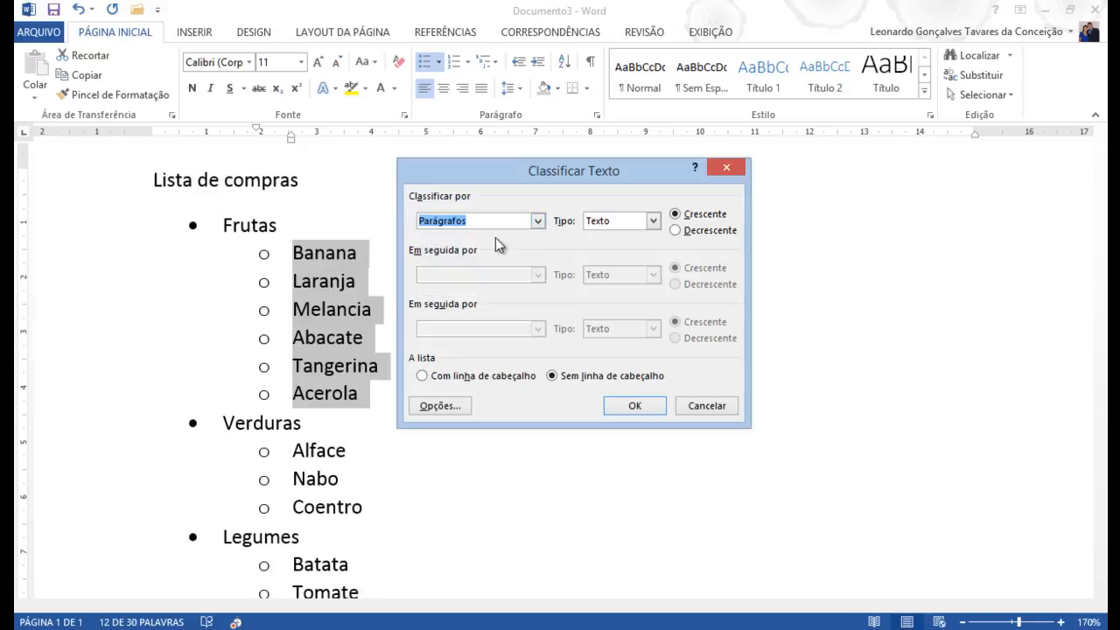
click(653, 221)
click(654, 221)
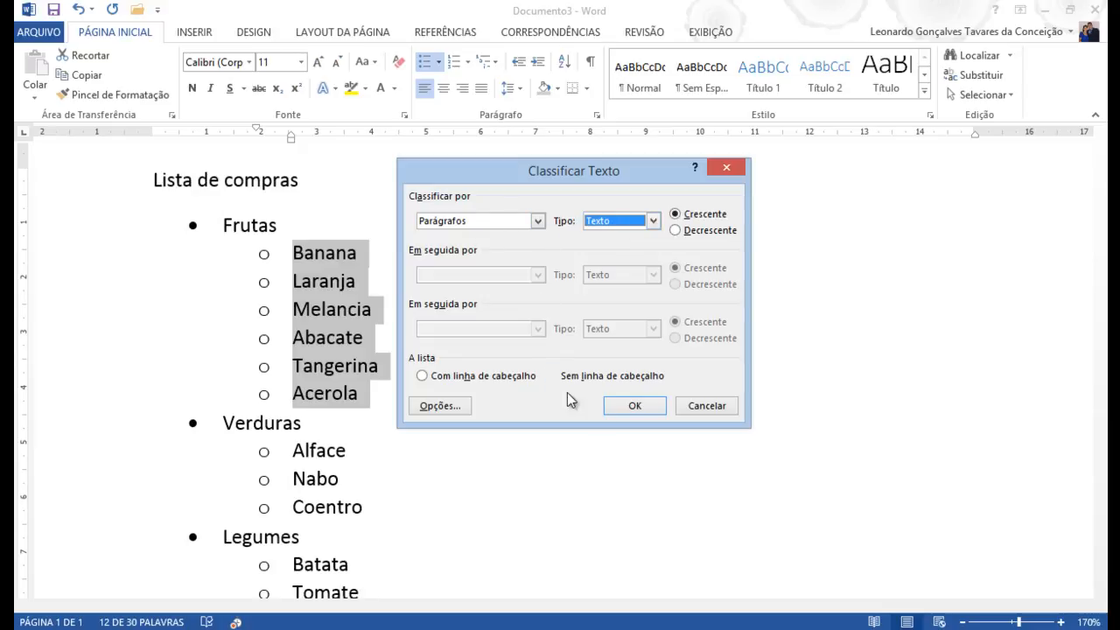
click(635, 406)
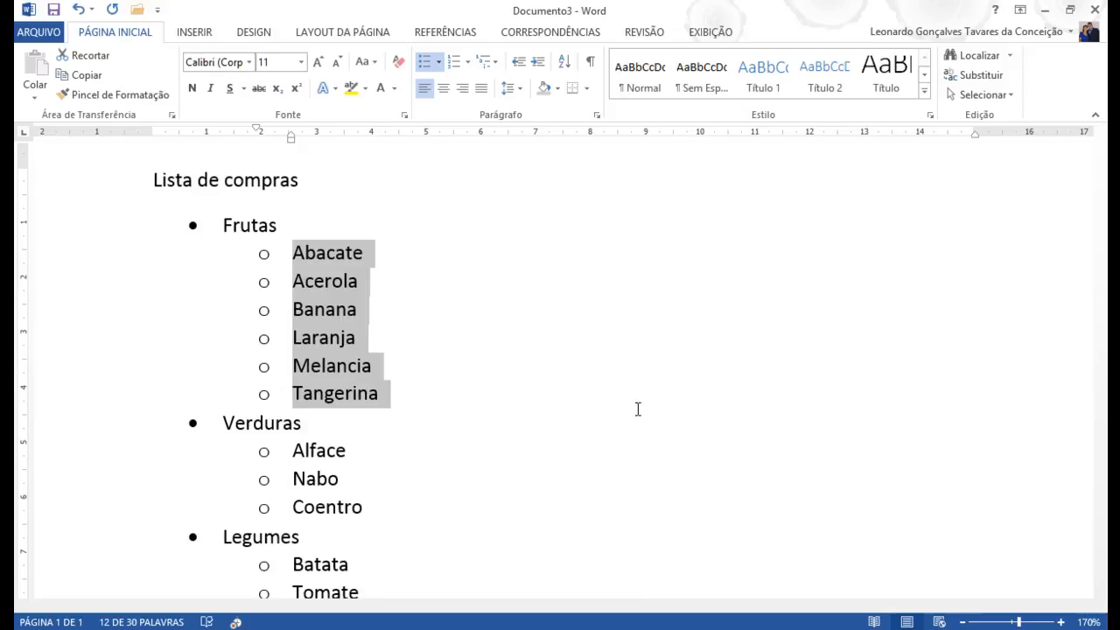
key(ctrl+z)
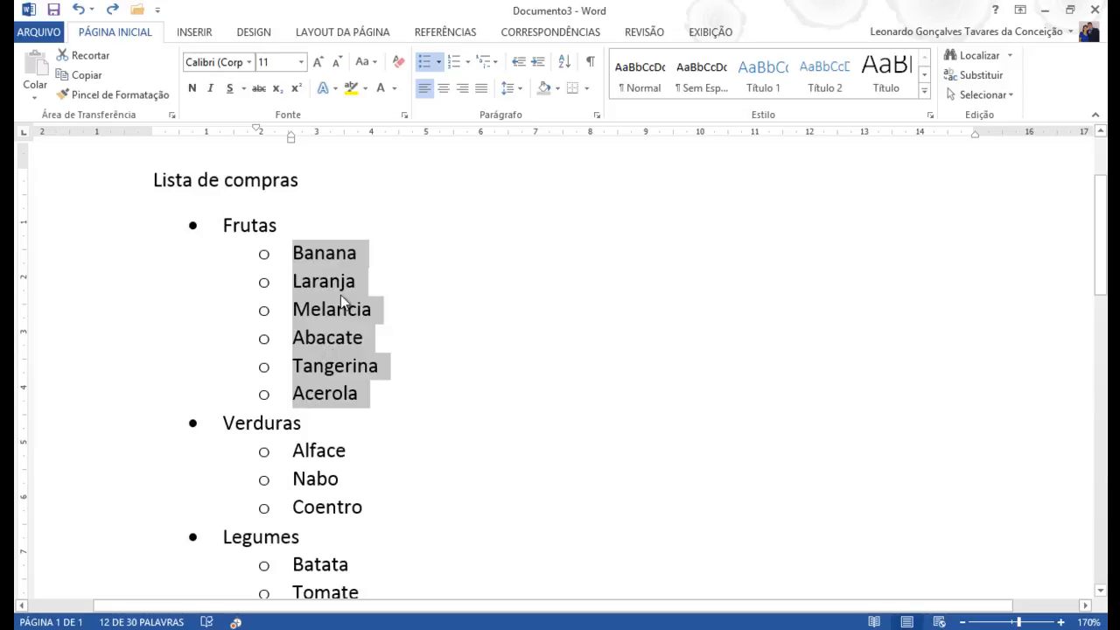
Step: Sort the selected fruit items alphabetically in ascending order, by paragraphs as text without a header row
click(563, 62)
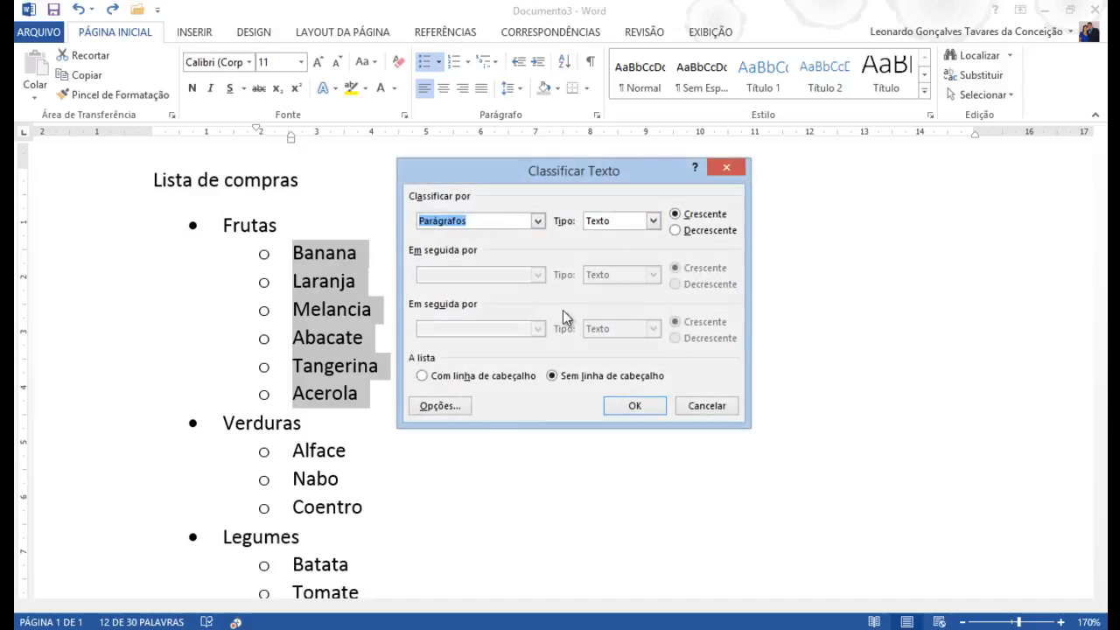
click(642, 402)
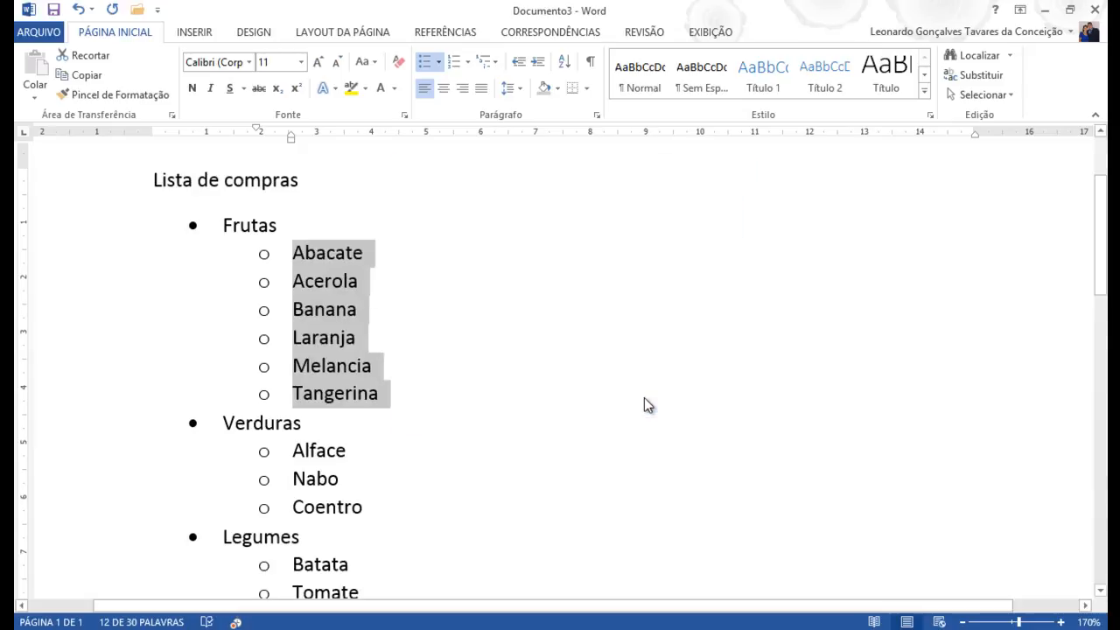
Step: Sort the three items under Verduras alphabetically in ascending order, by paragraphs as text
scroll(622, 364, down, 2)
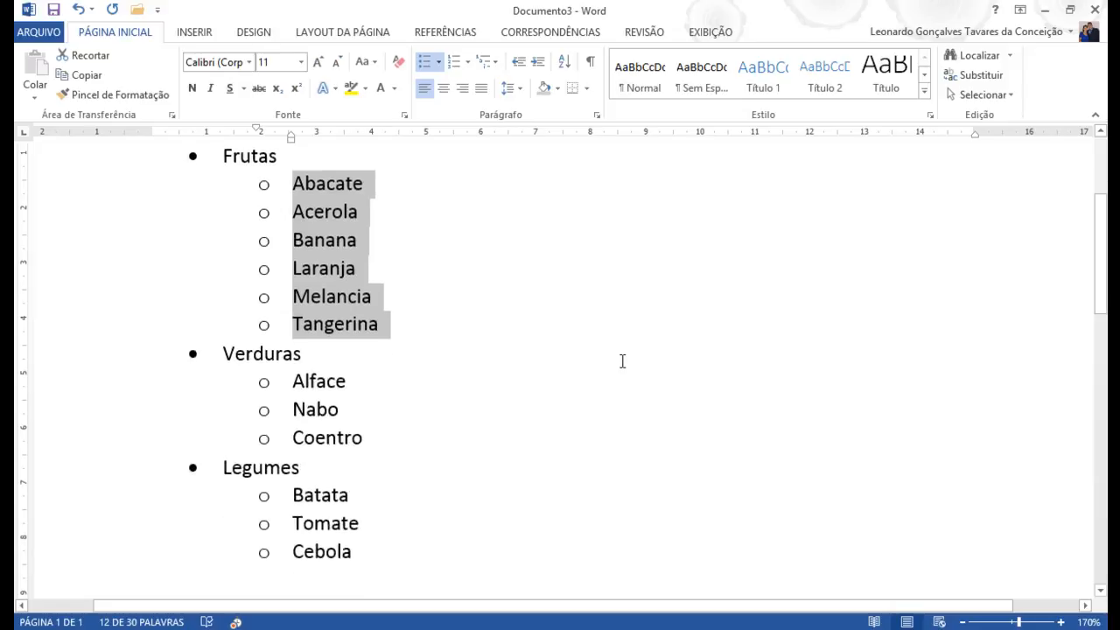
click(449, 405)
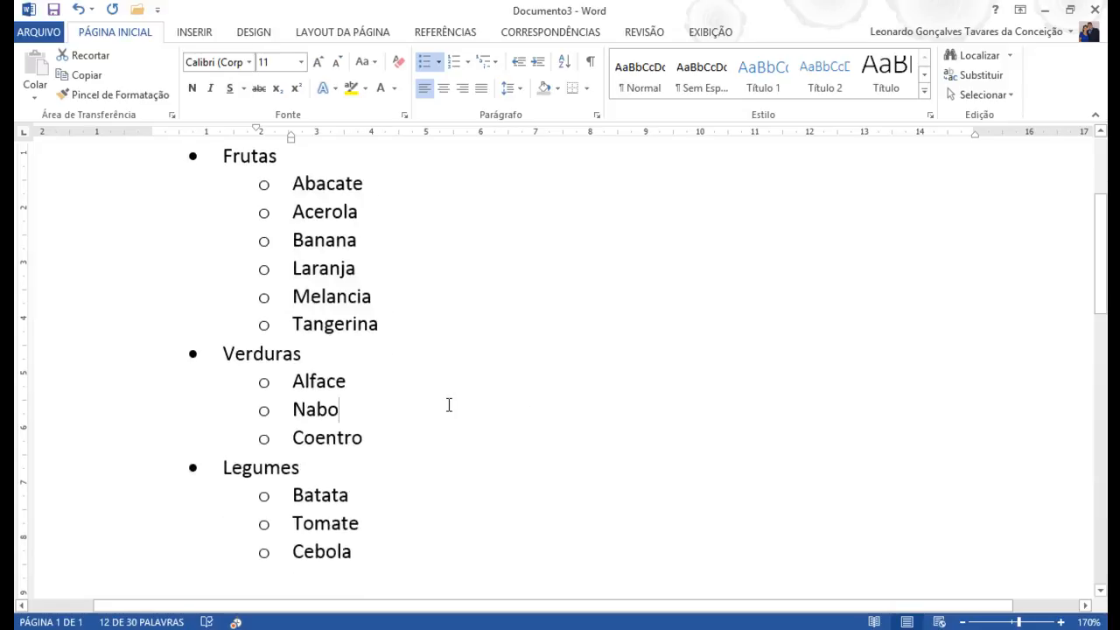
drag(296, 380, 367, 437)
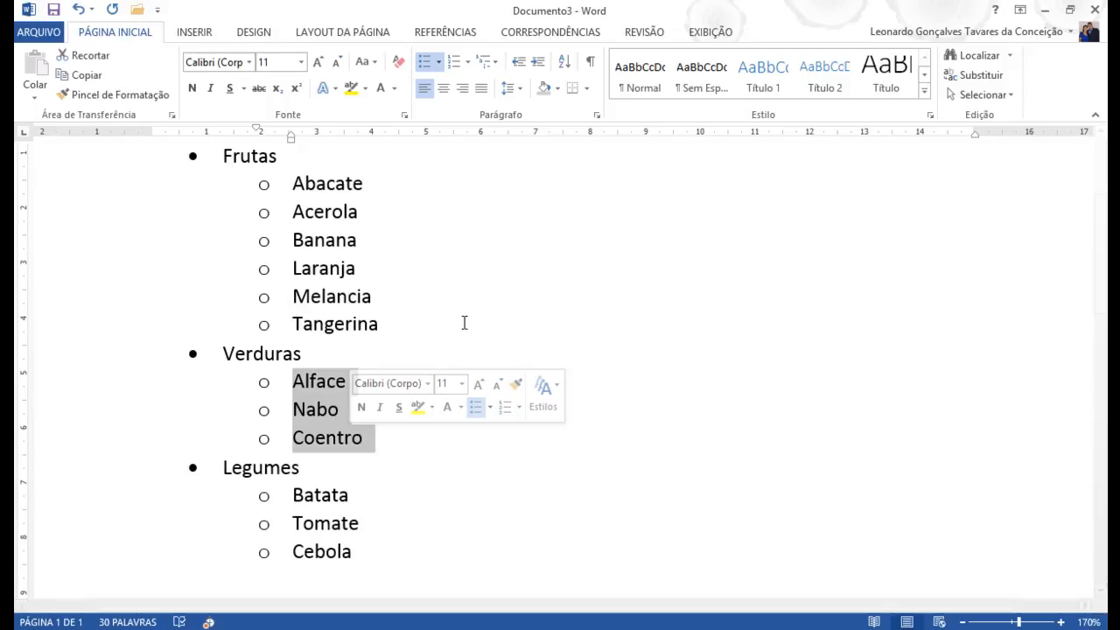
click(564, 61)
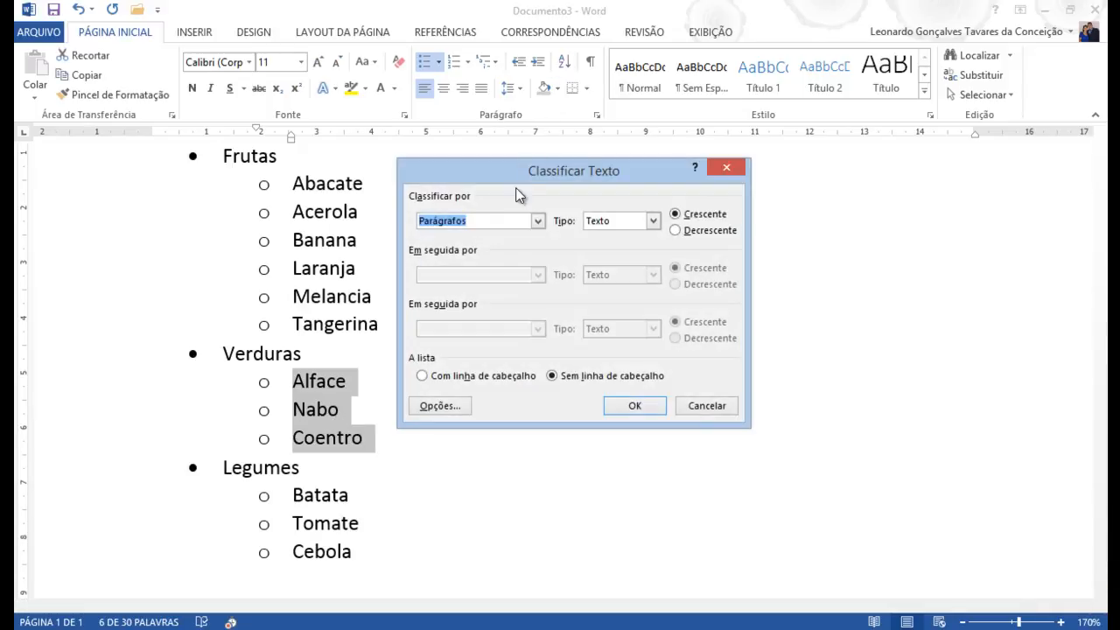
drag(588, 178, 716, 177)
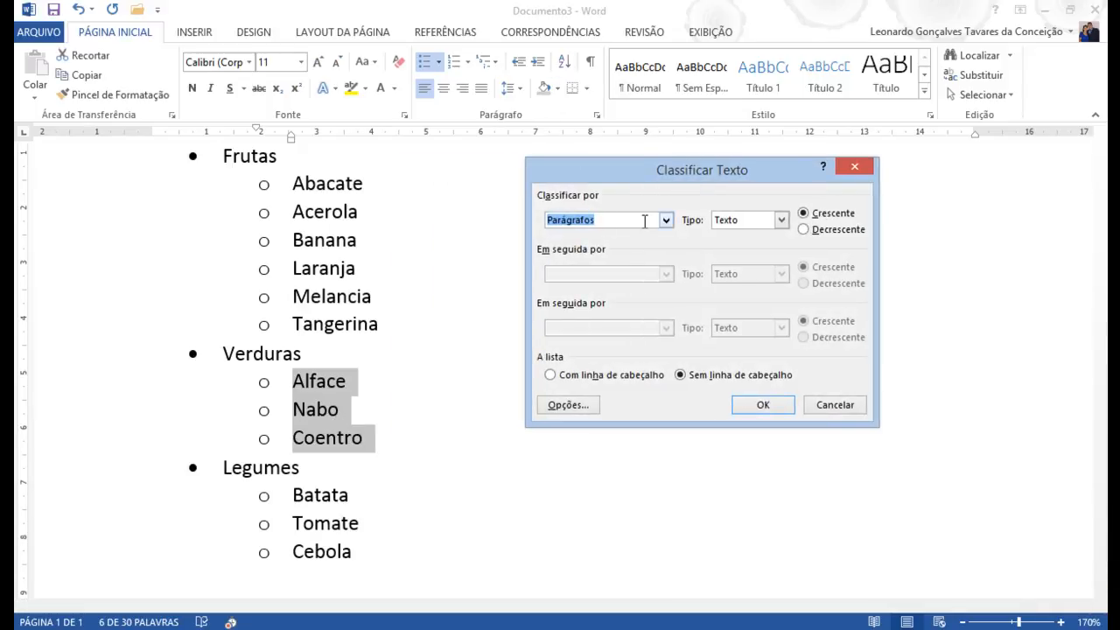
click(666, 219)
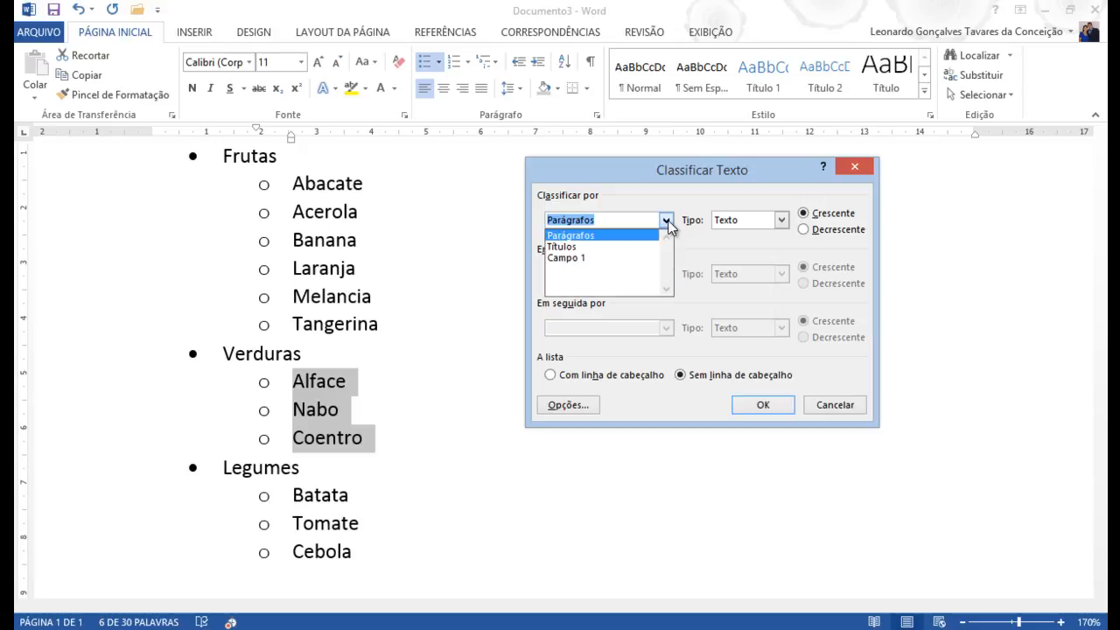
click(605, 236)
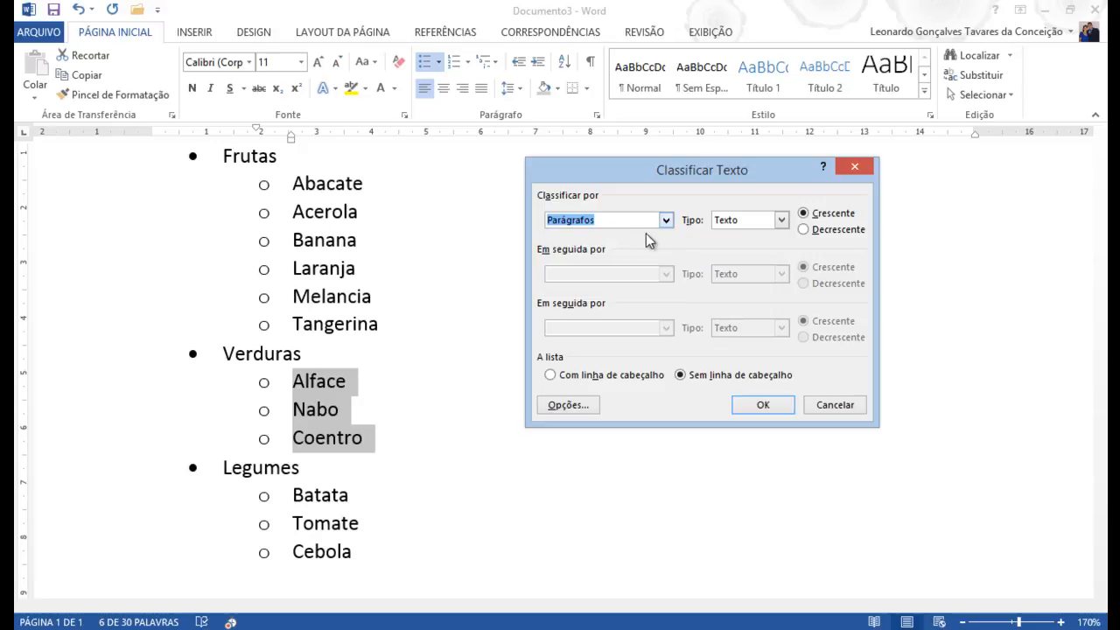
click(782, 220)
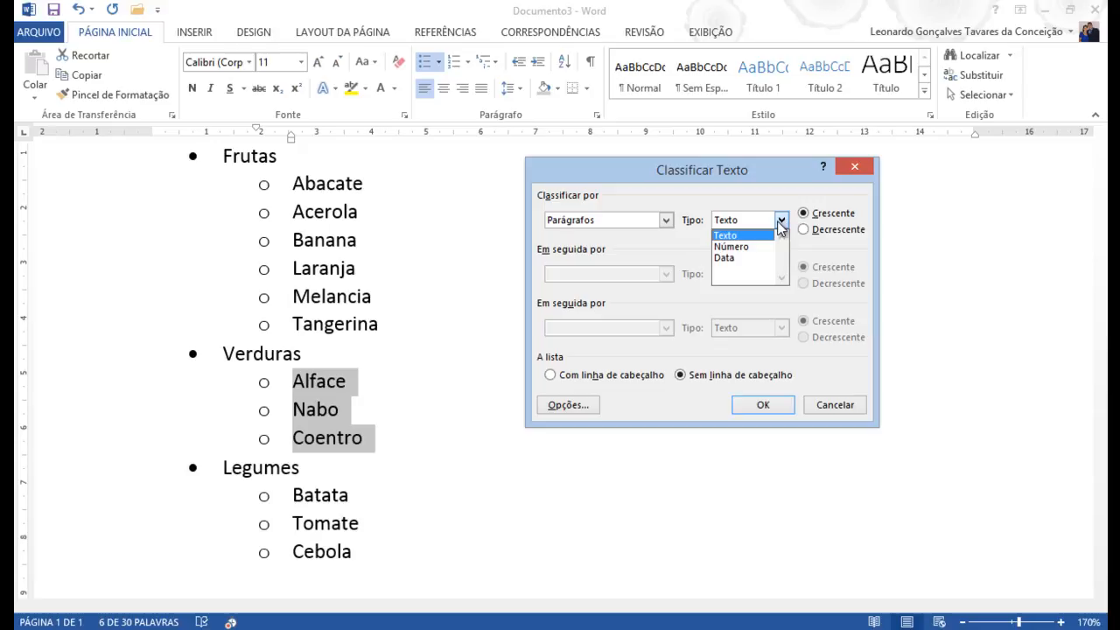
click(778, 220)
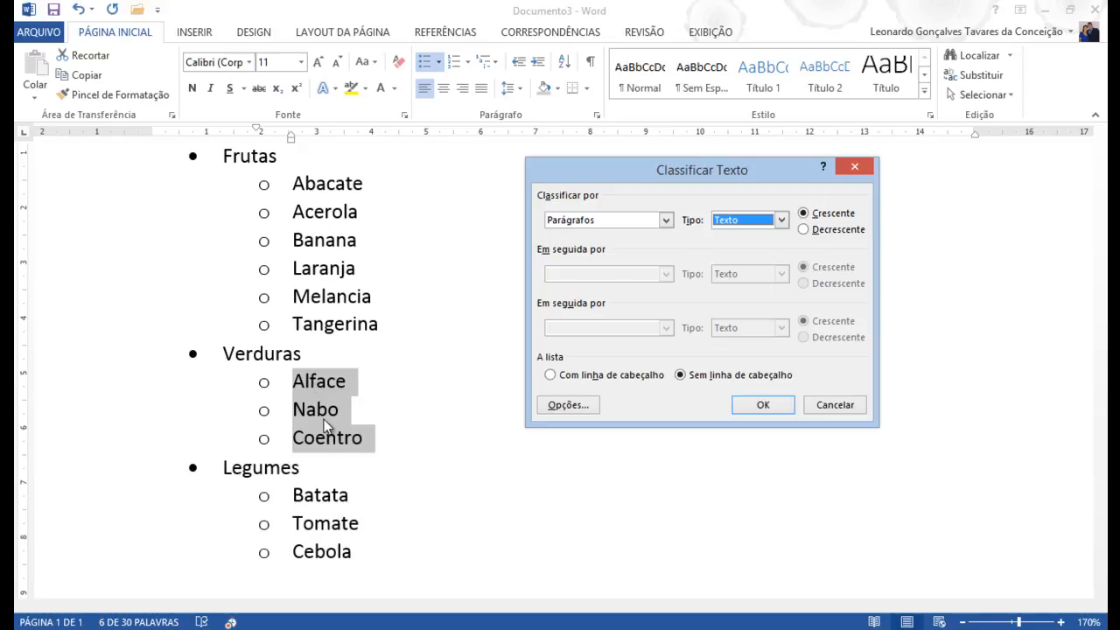
click(762, 405)
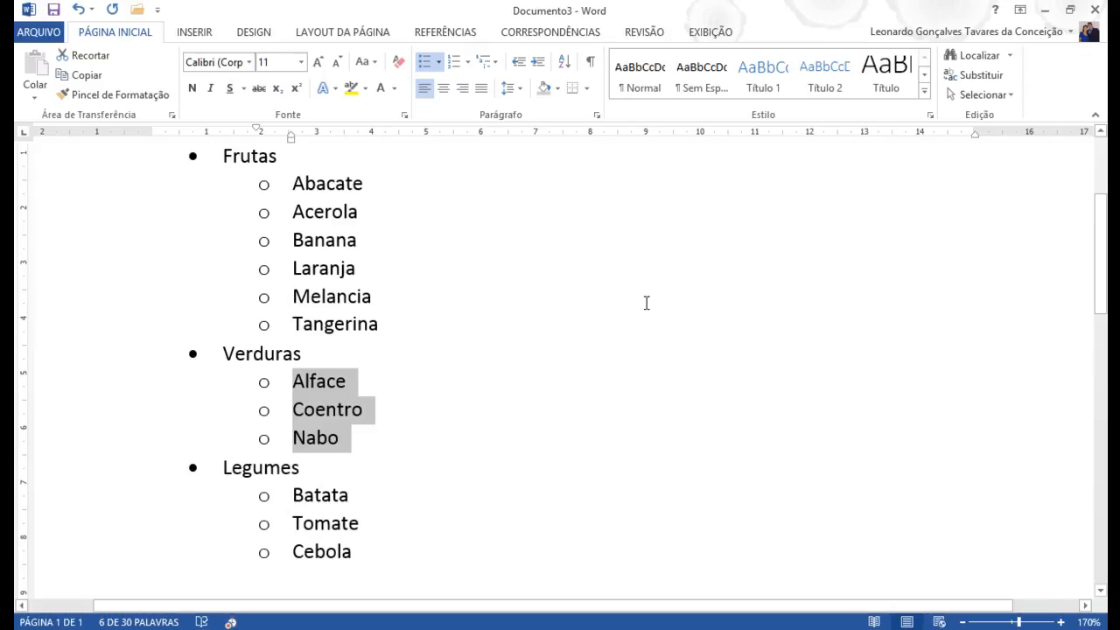
Step: Sort the three items under Verduras by paragraphs as text in descending order
click(564, 63)
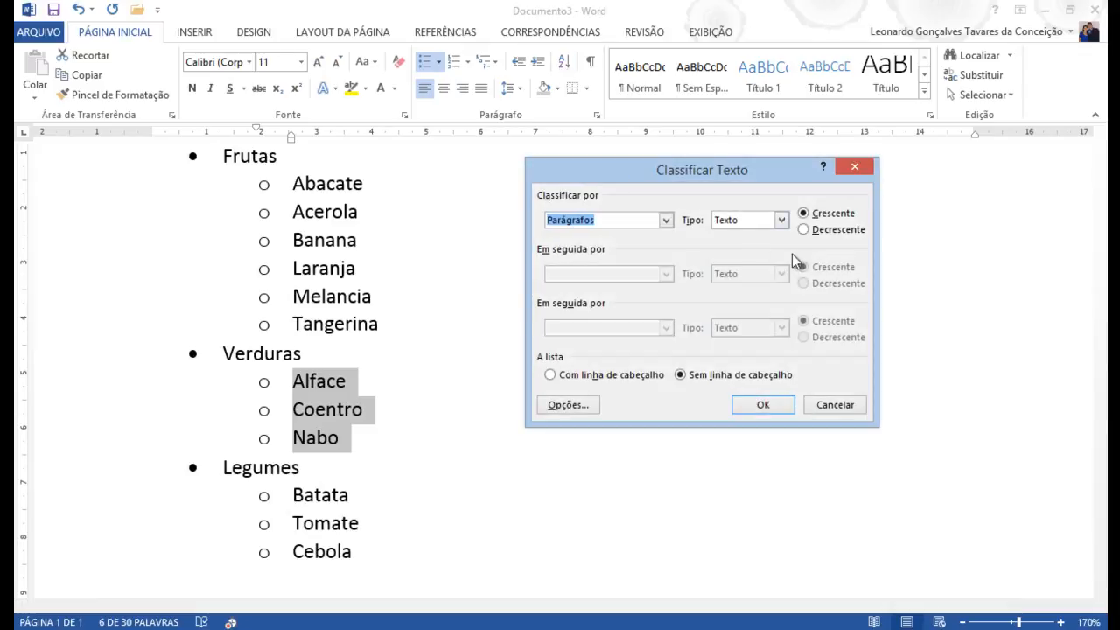
click(803, 229)
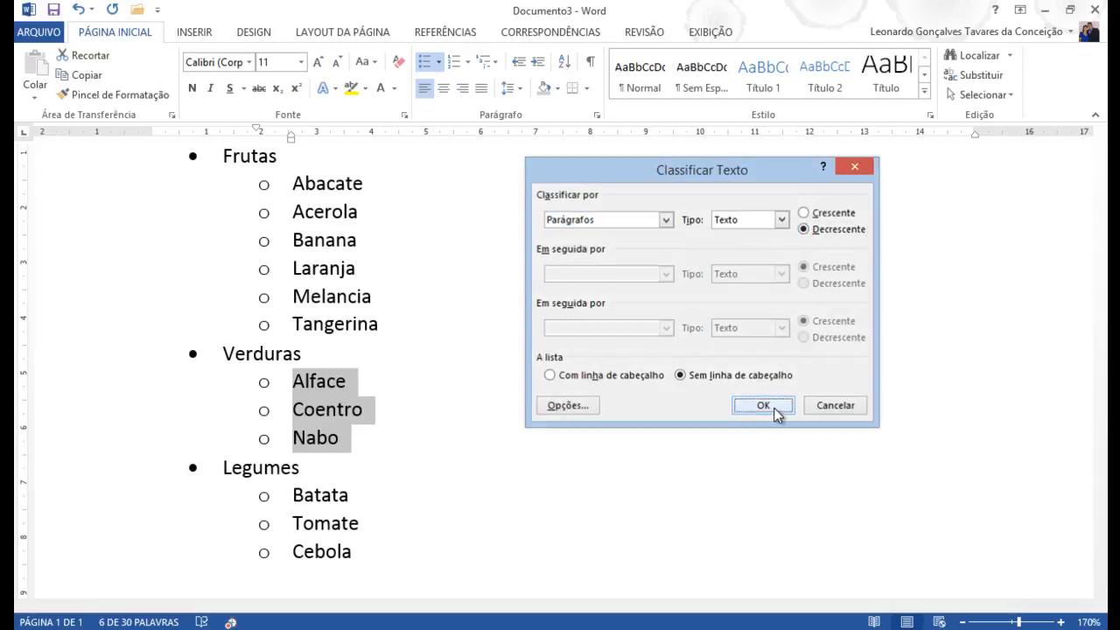
click(776, 412)
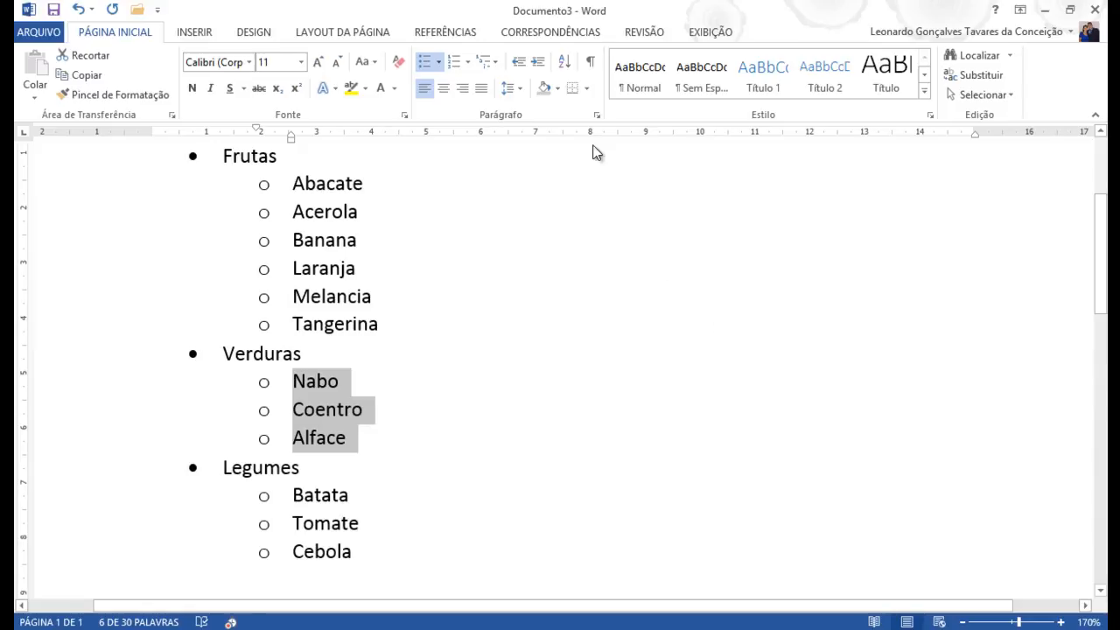
Step: Sort the Verduras items back into ascending order, by paragraphs as text without a header row
click(564, 61)
click(780, 219)
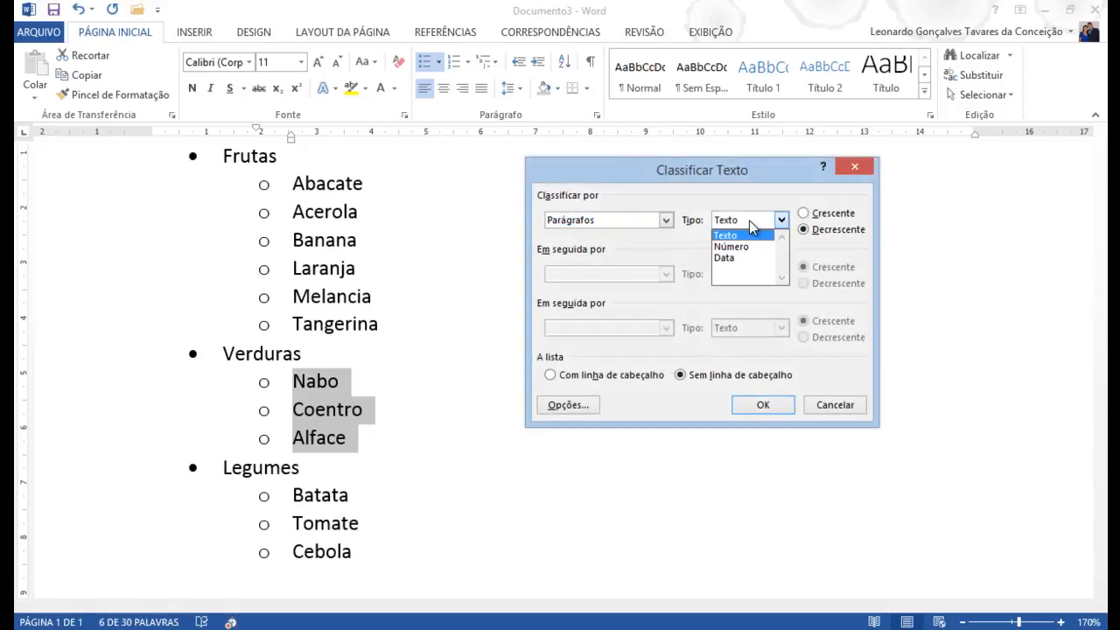
click(830, 219)
click(772, 407)
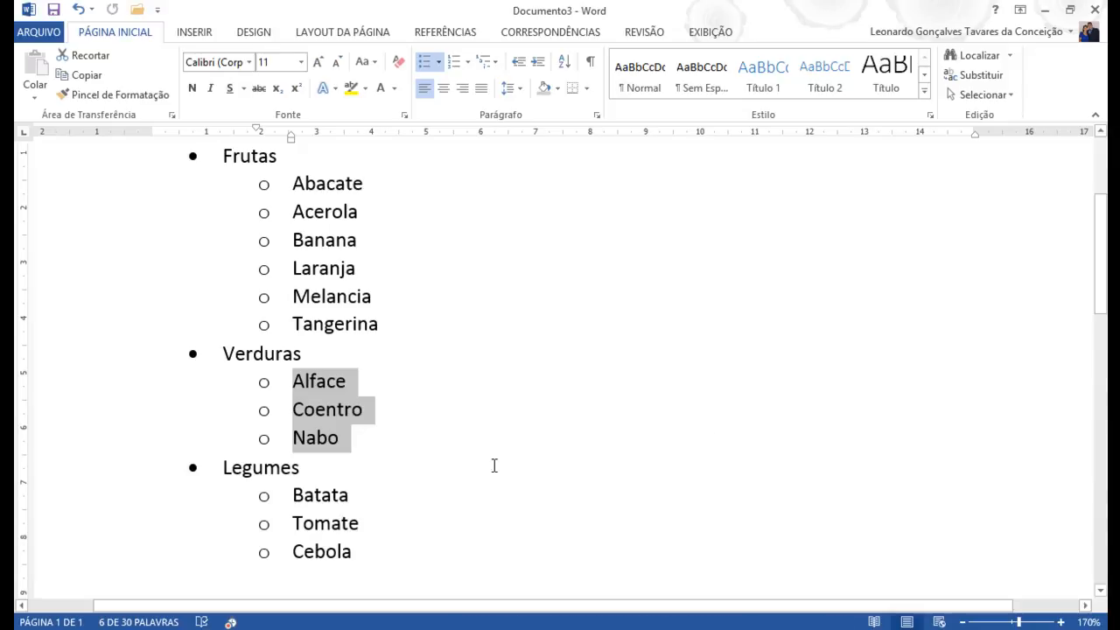
Step: Sort the three items under Legumes alphabetically in ascending order, by paragraphs as text without a header row
scroll(483, 456, down, 3)
click(424, 363)
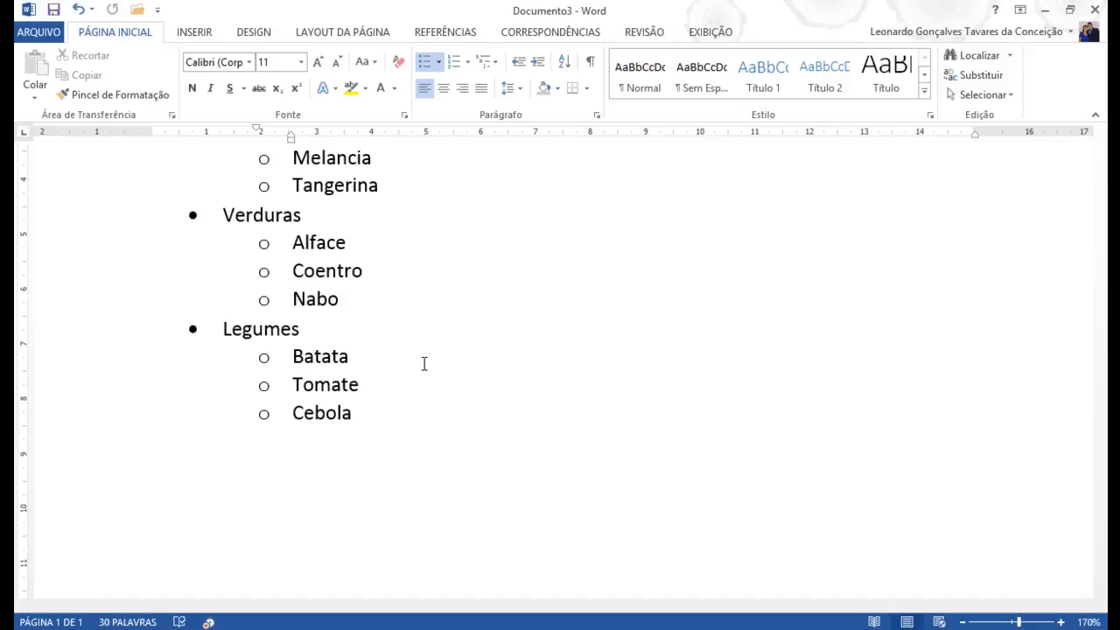
drag(295, 356, 353, 412)
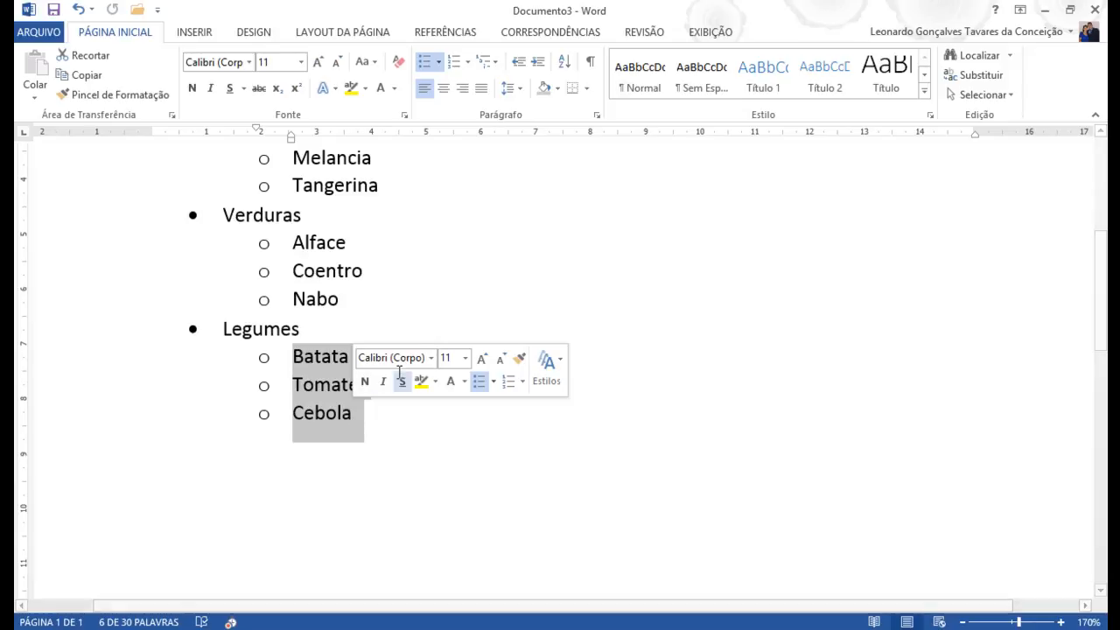
click(565, 63)
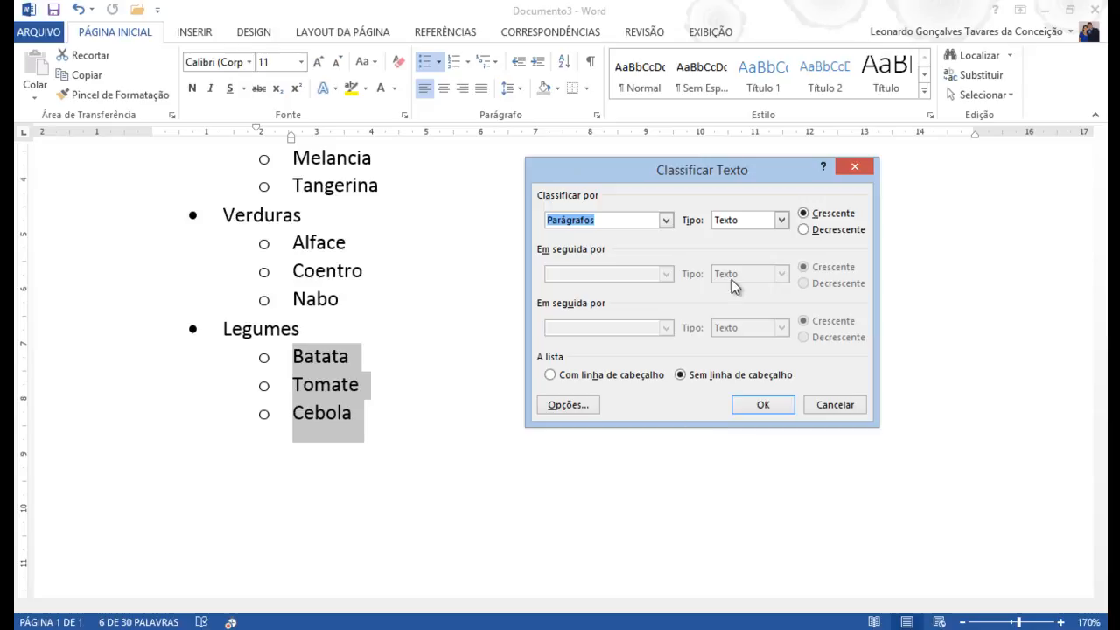
drag(740, 182, 651, 158)
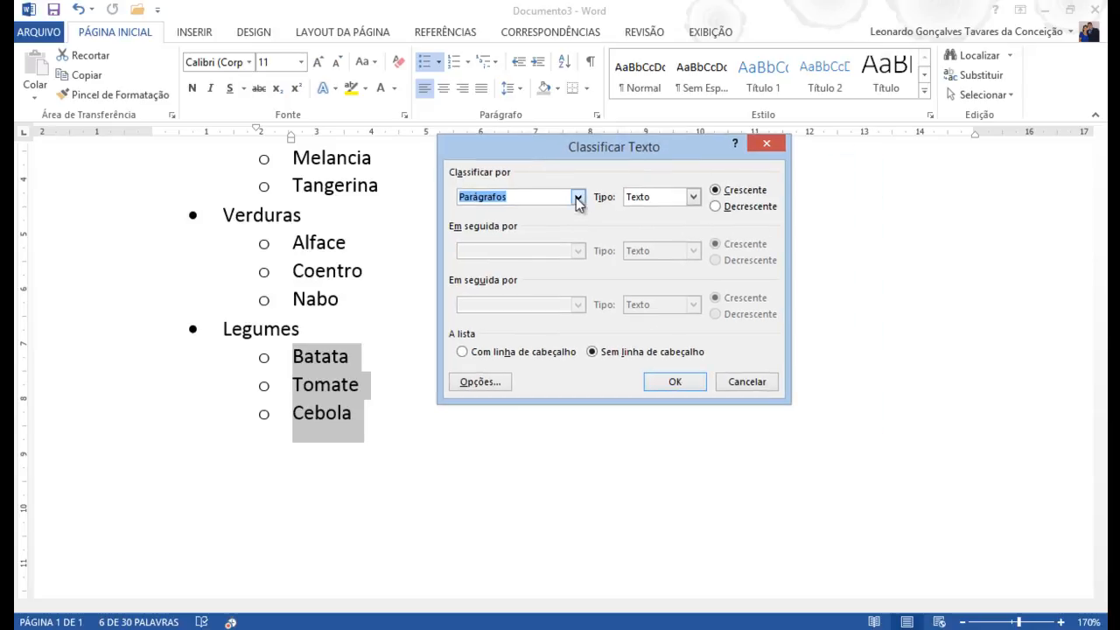
click(577, 197)
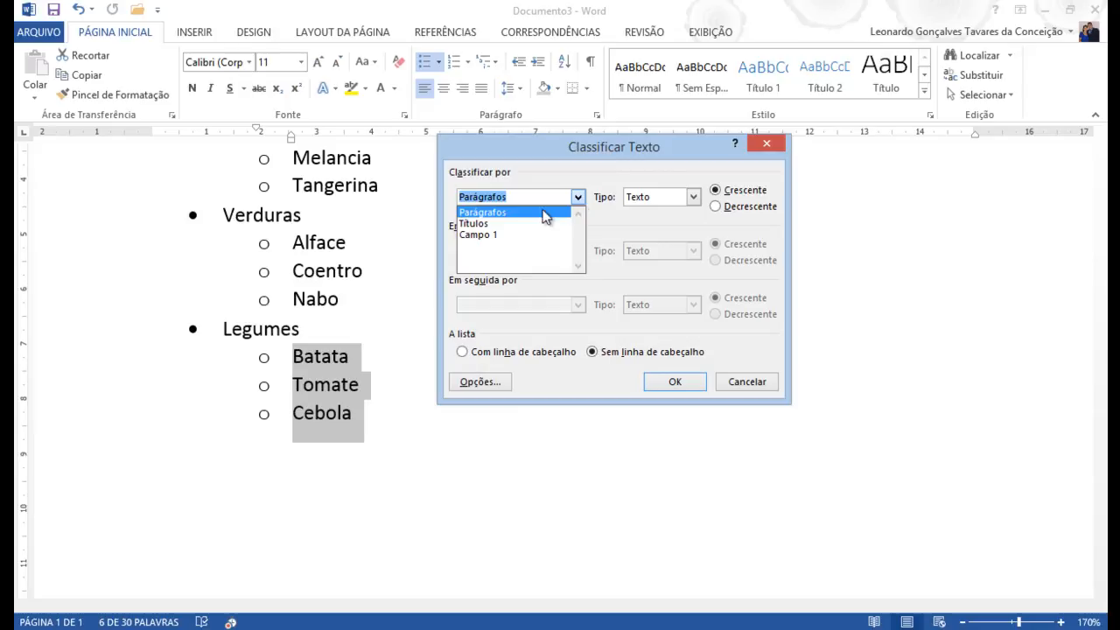
click(540, 211)
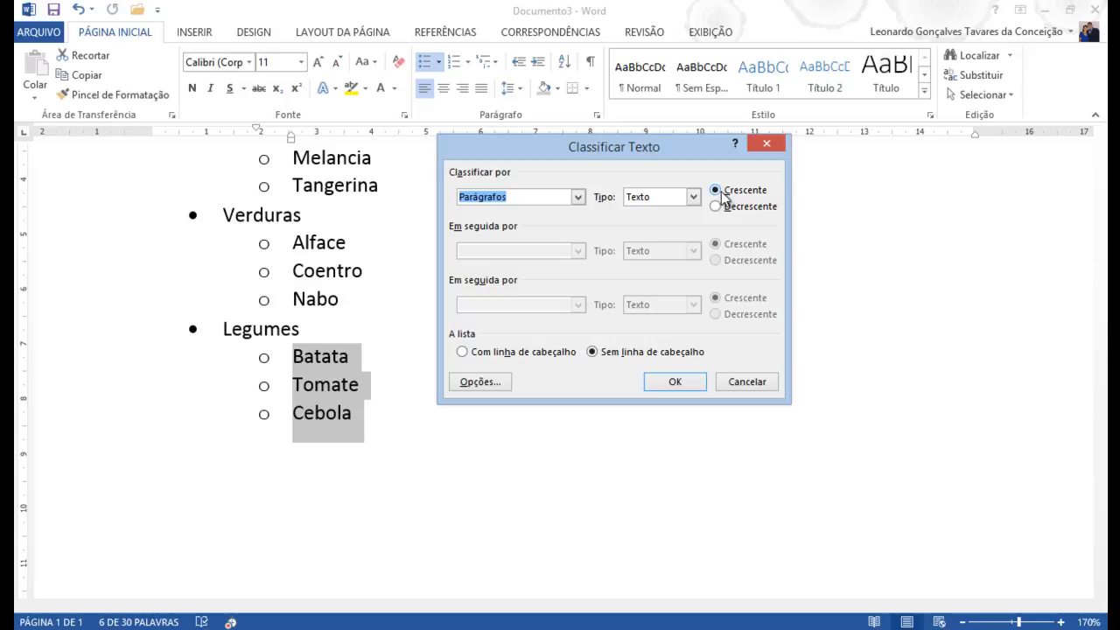
click(675, 385)
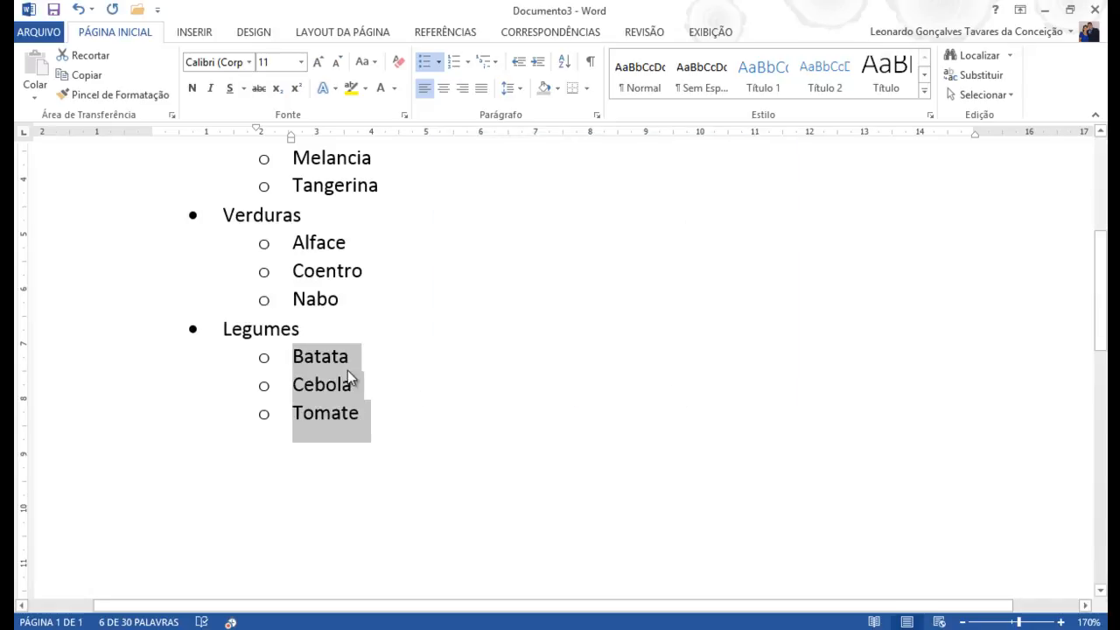
Step: Reapply the ascending sort to the selected items under Legumes and deselect them
click(565, 63)
click(731, 204)
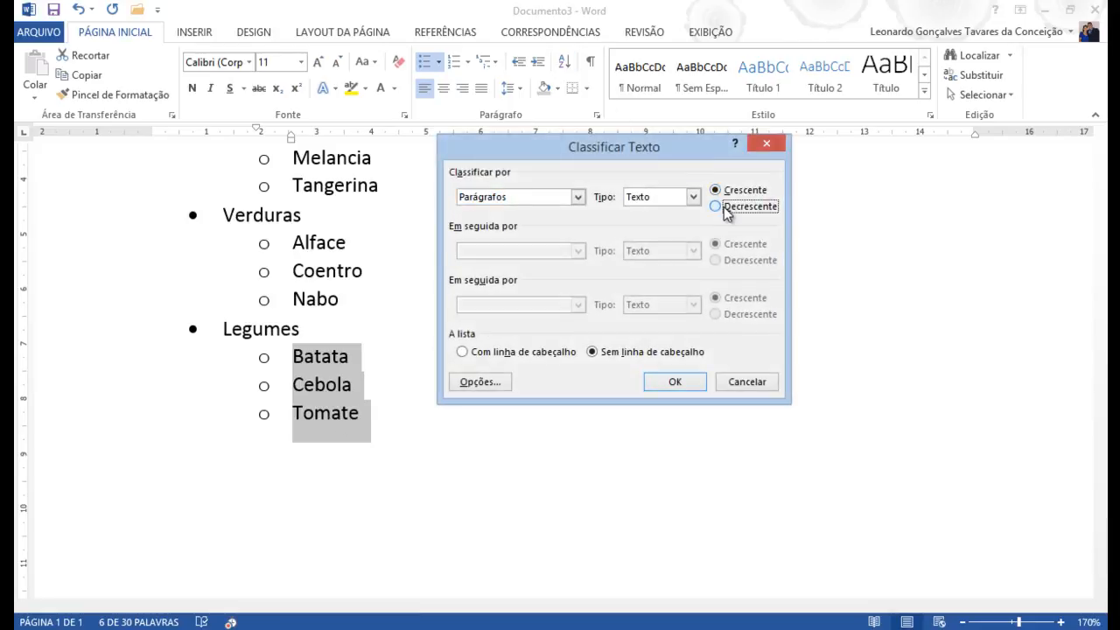
click(731, 194)
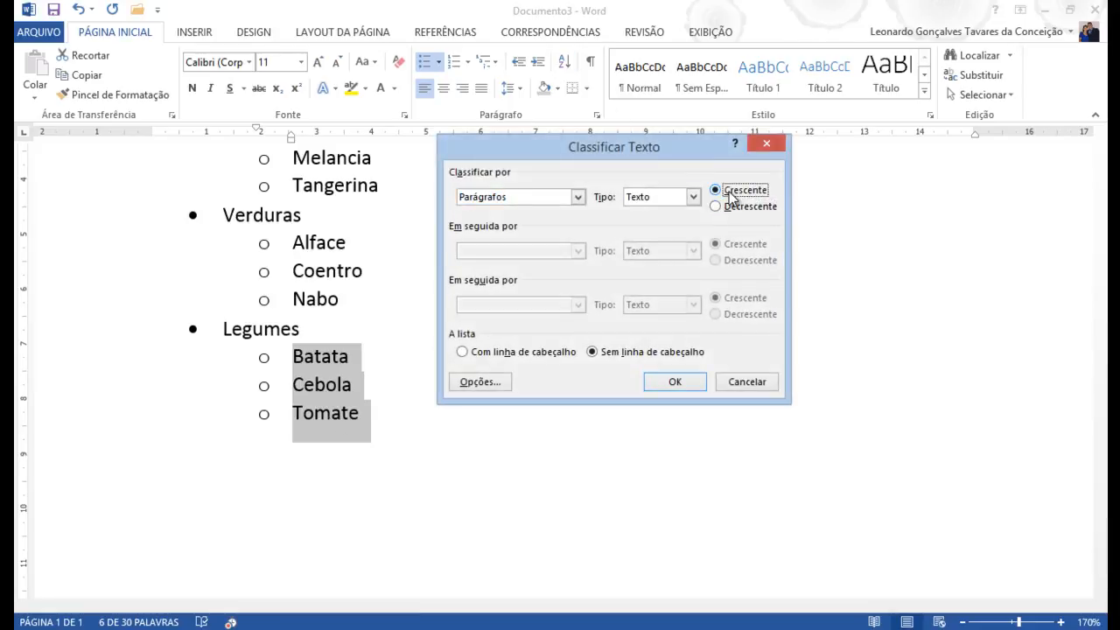
click(682, 386)
click(529, 409)
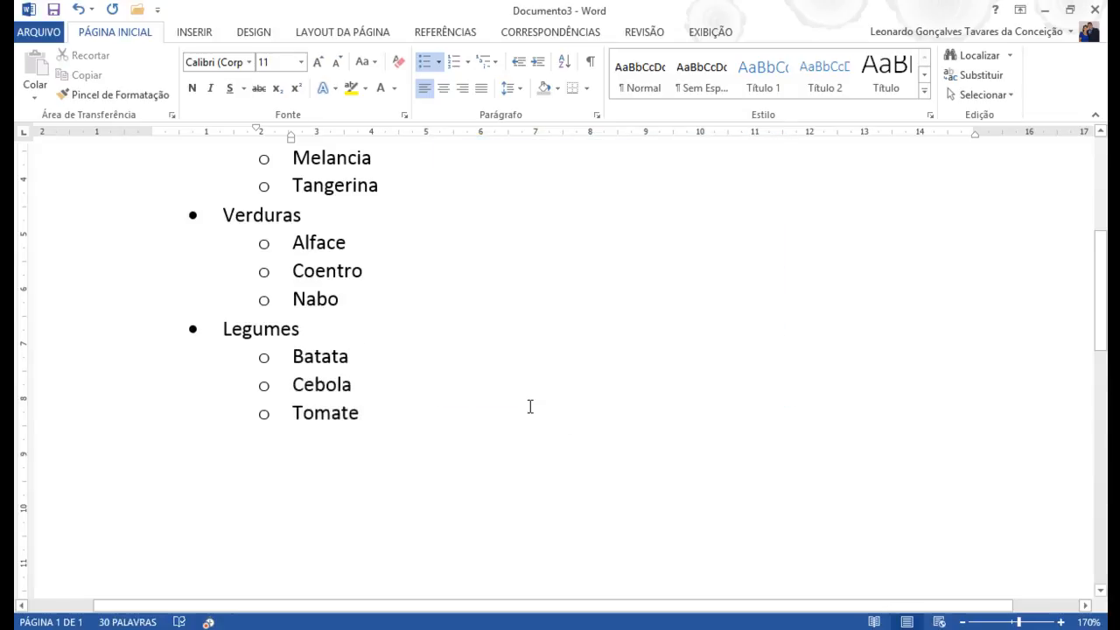
Step: Switch to the Documento1 document and look over its formatted paragraphs from the beginning
scroll(523, 403, up, 5)
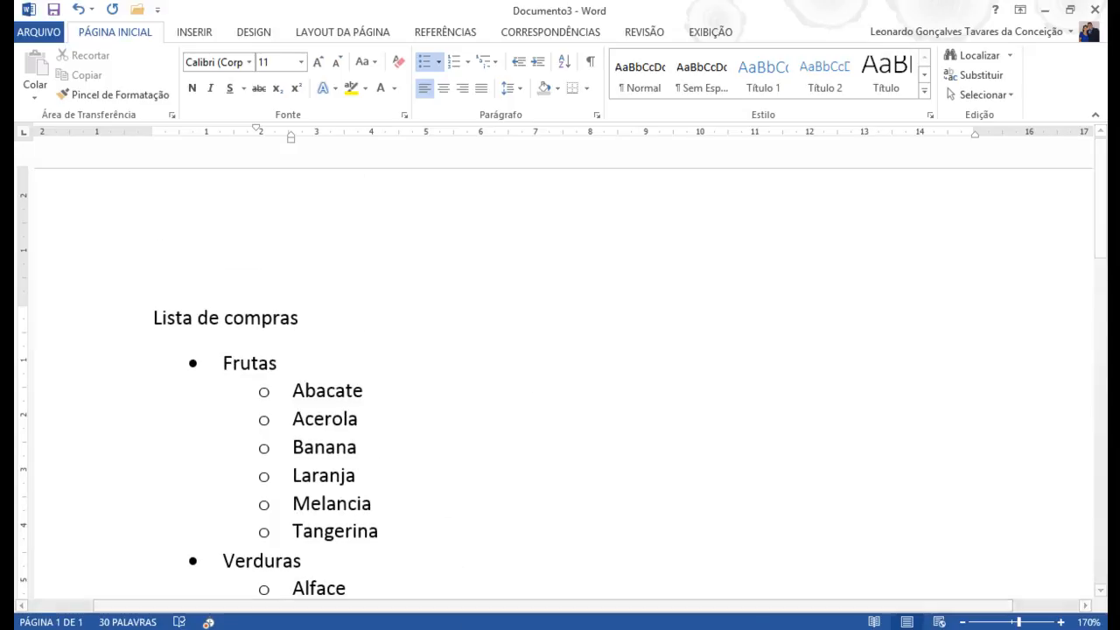
click(500, 629)
click(400, 590)
scroll(381, 445, up, 5)
scroll(380, 444, up, 3)
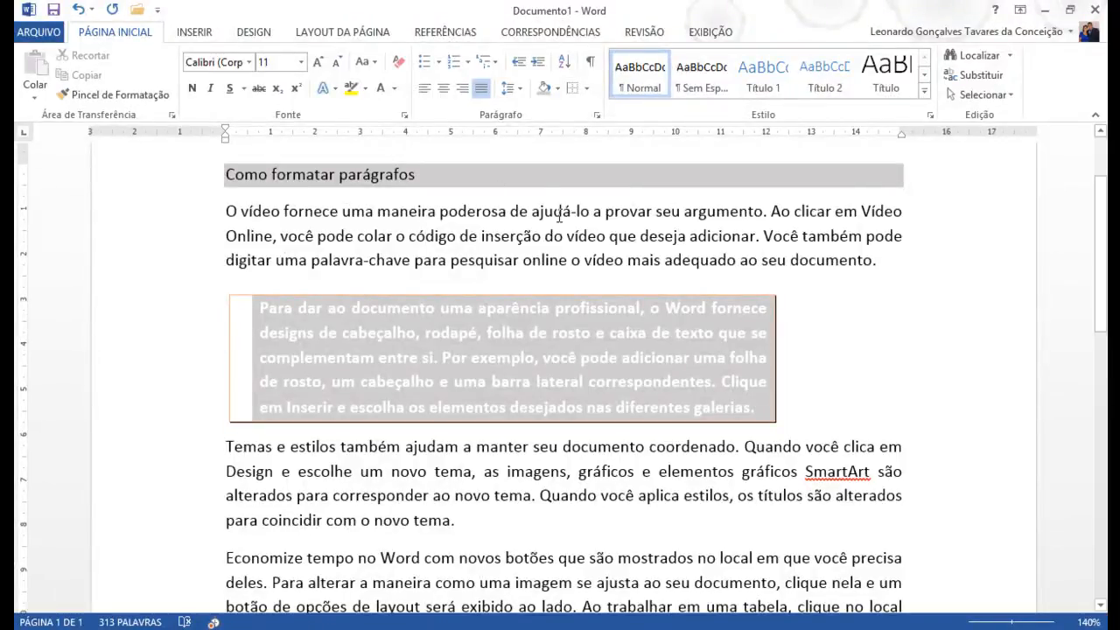
click(595, 629)
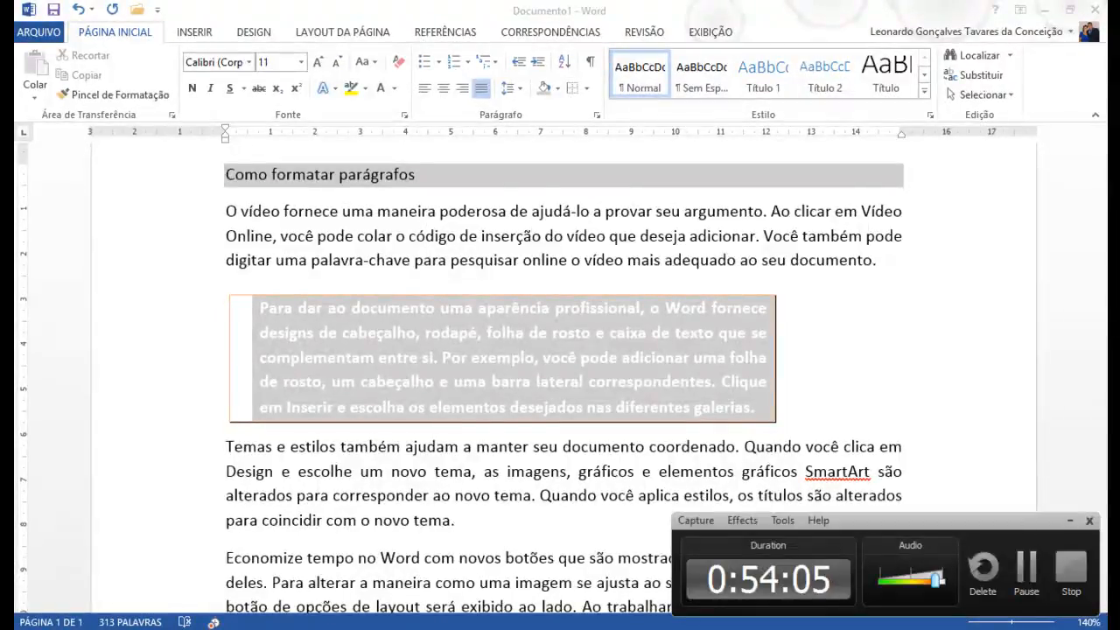
click(1027, 571)
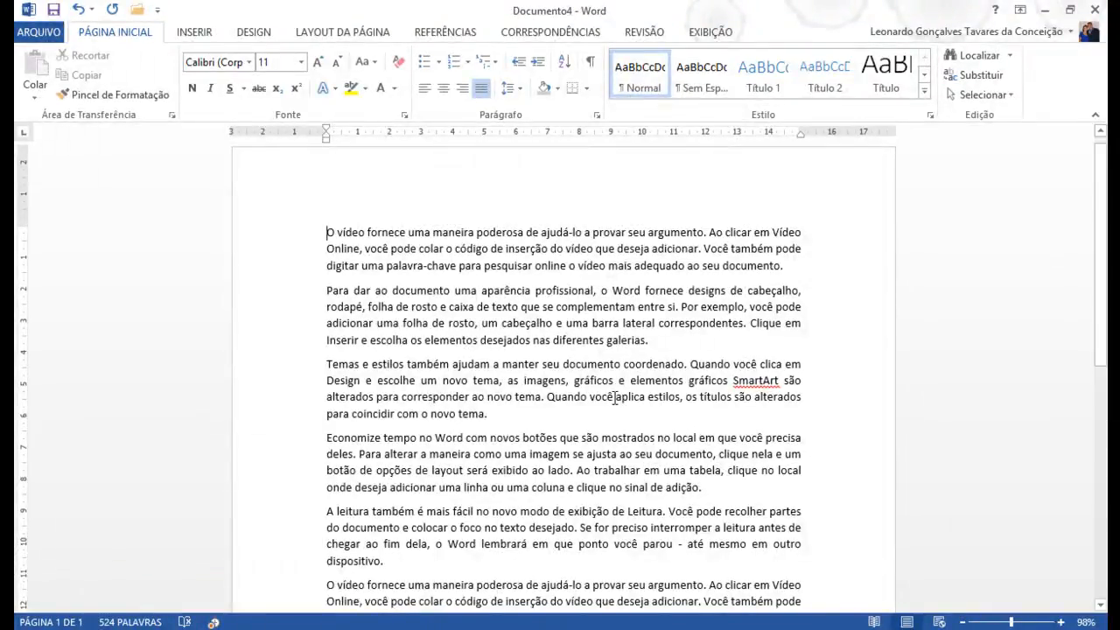
Step: Try a left indent of about 2.25 cm on the second paragraph of Documento4, and return it to 0 cm
click(425, 315)
mouse_move(327, 140)
mouse_down()
mouse_move(418, 155)
mouse_move(338, 147)
mouse_move(396, 149)
mouse_up()
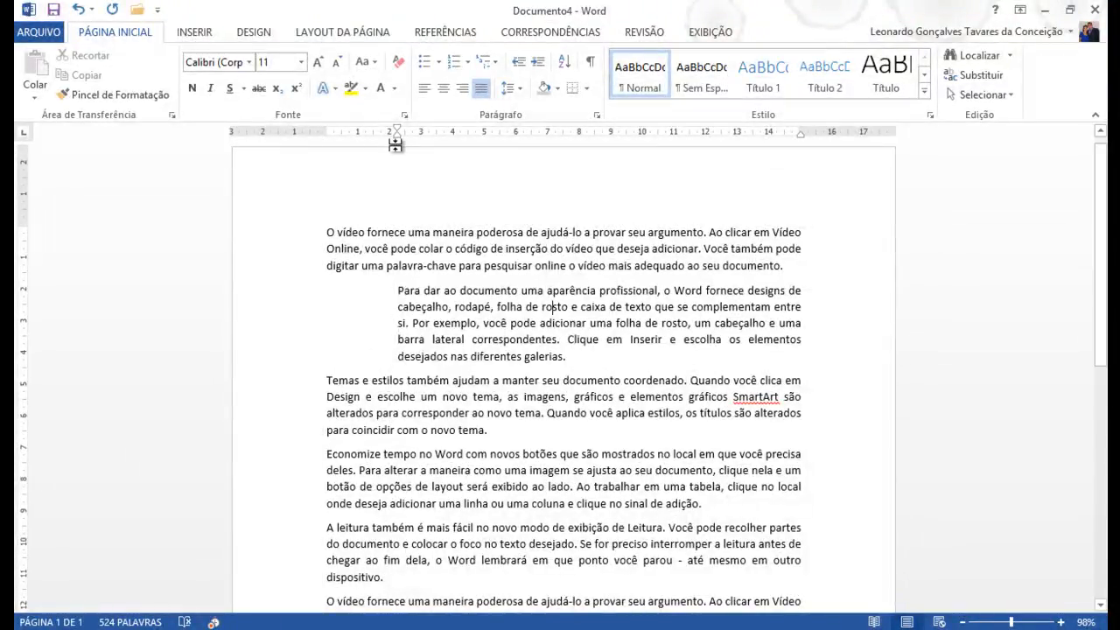
drag(398, 147, 326, 145)
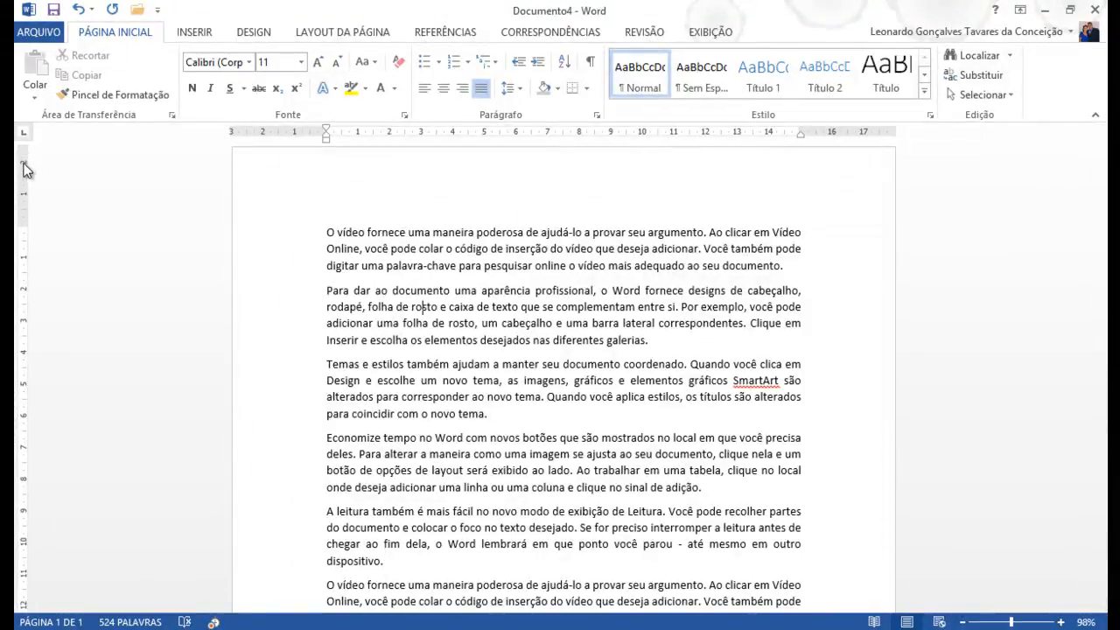
Step: Examine the upper and lower page margins of Documento4 on the vertical ruler
click(18, 229)
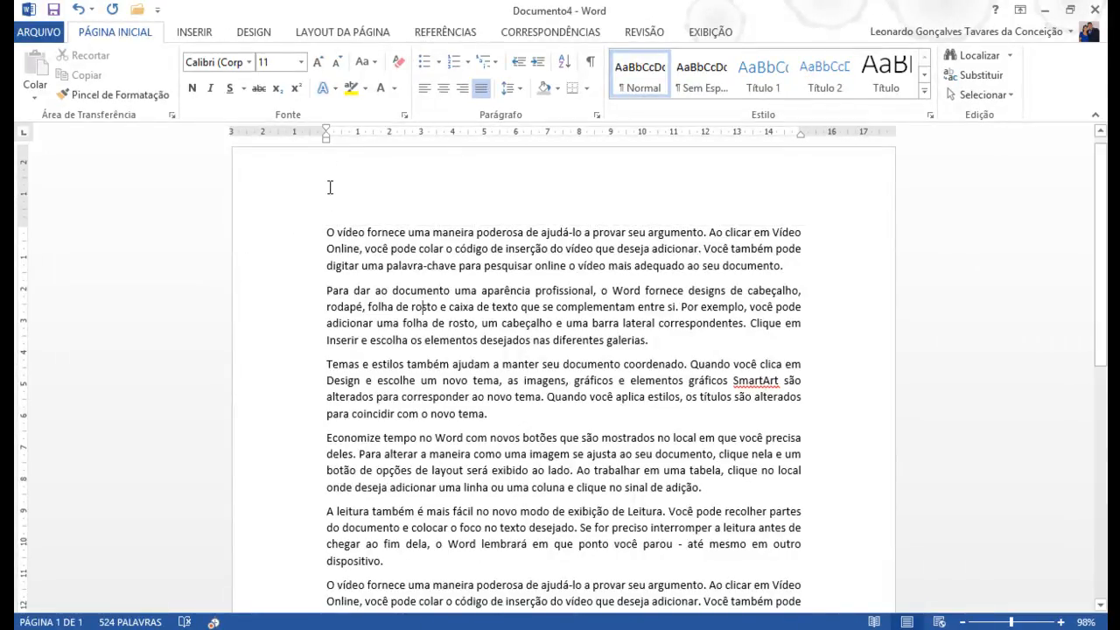
scroll(395, 314, down, 8)
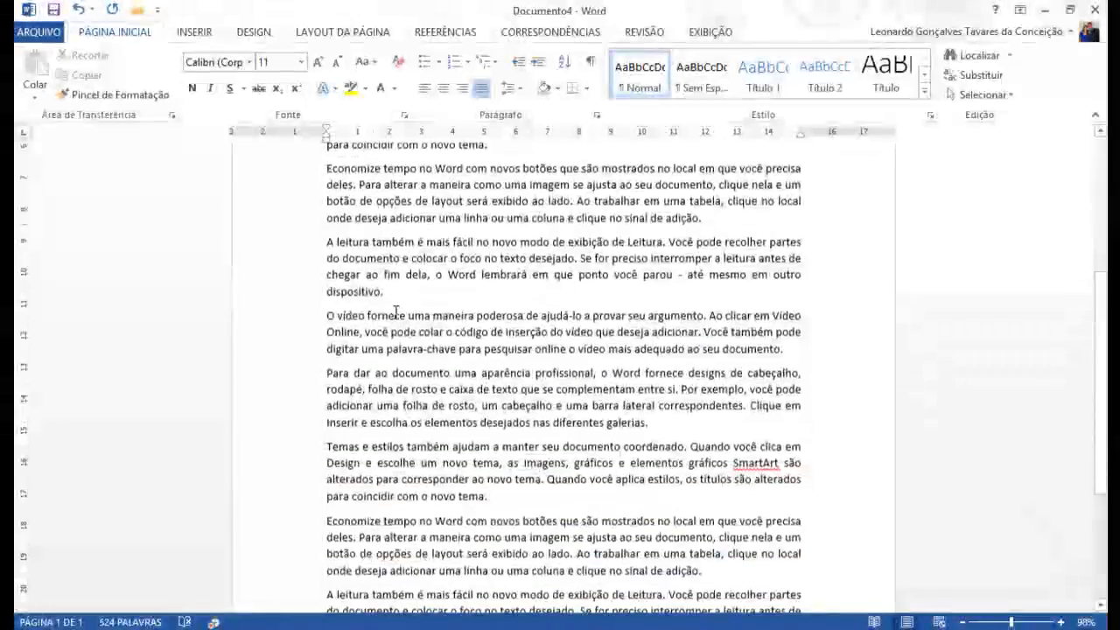
scroll(396, 313, down, 3)
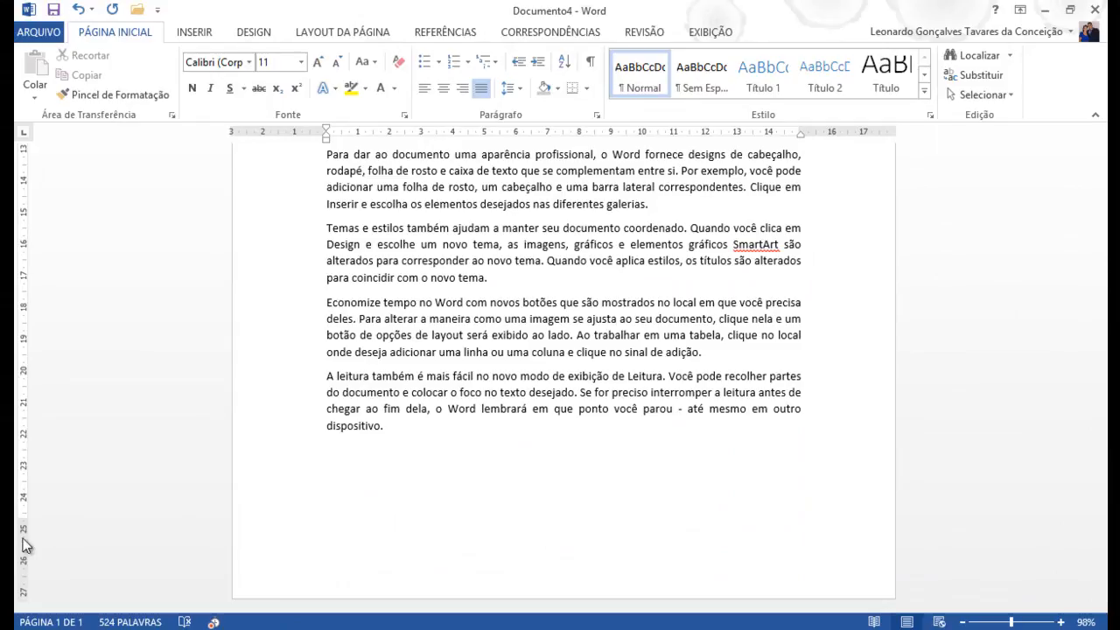
drag(24, 521, 24, 521)
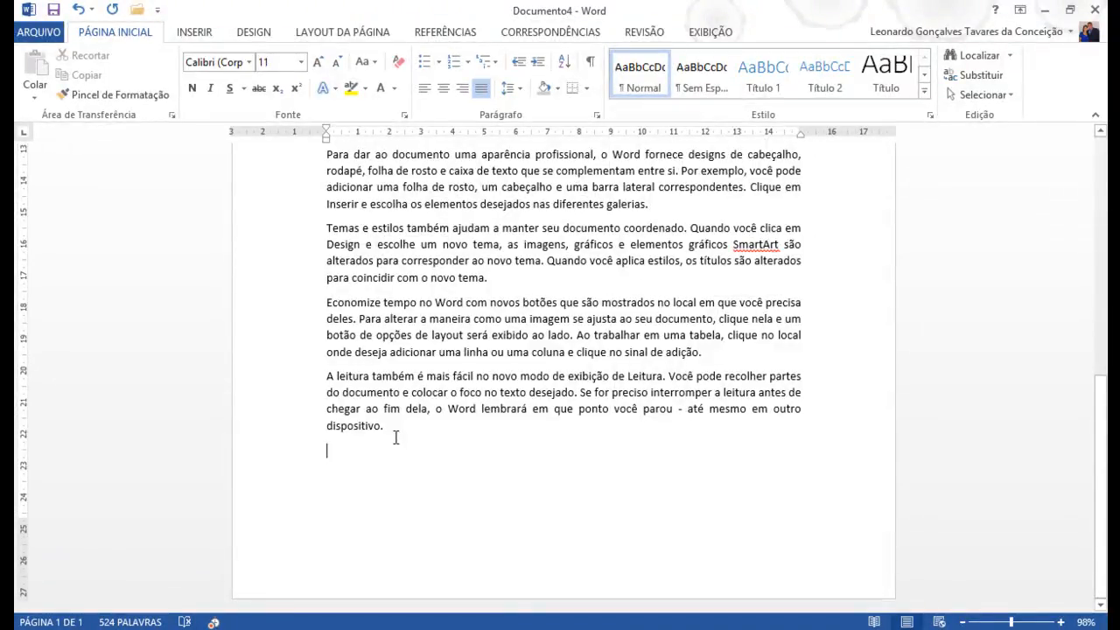
key(ctrl+v)
key(ctrl+v)
key(ctrl+v)
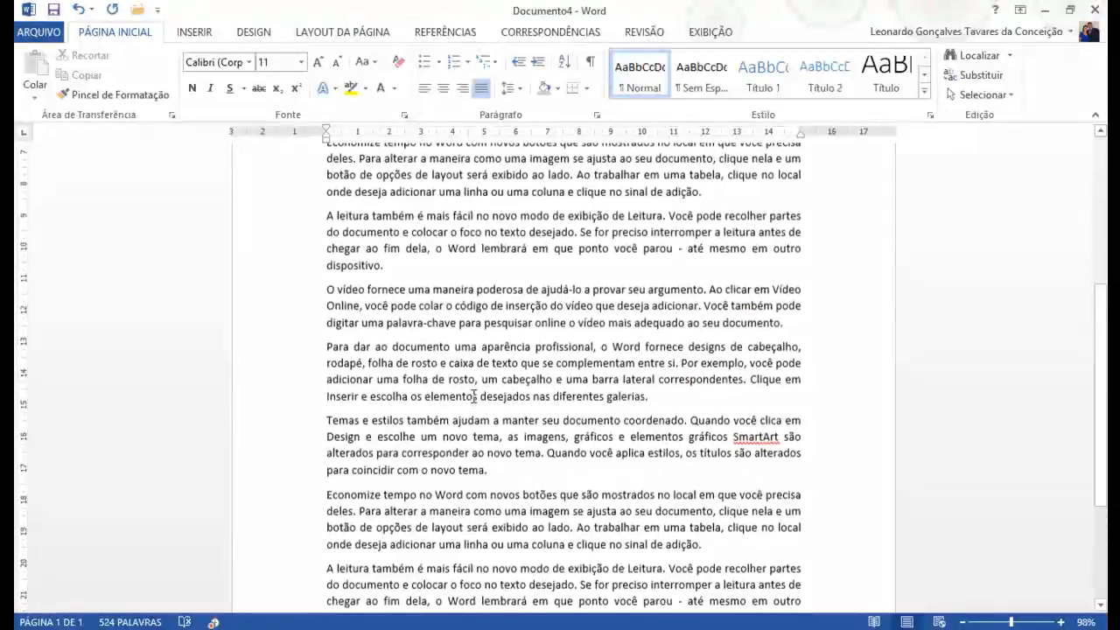
scroll(473, 399, up, 2)
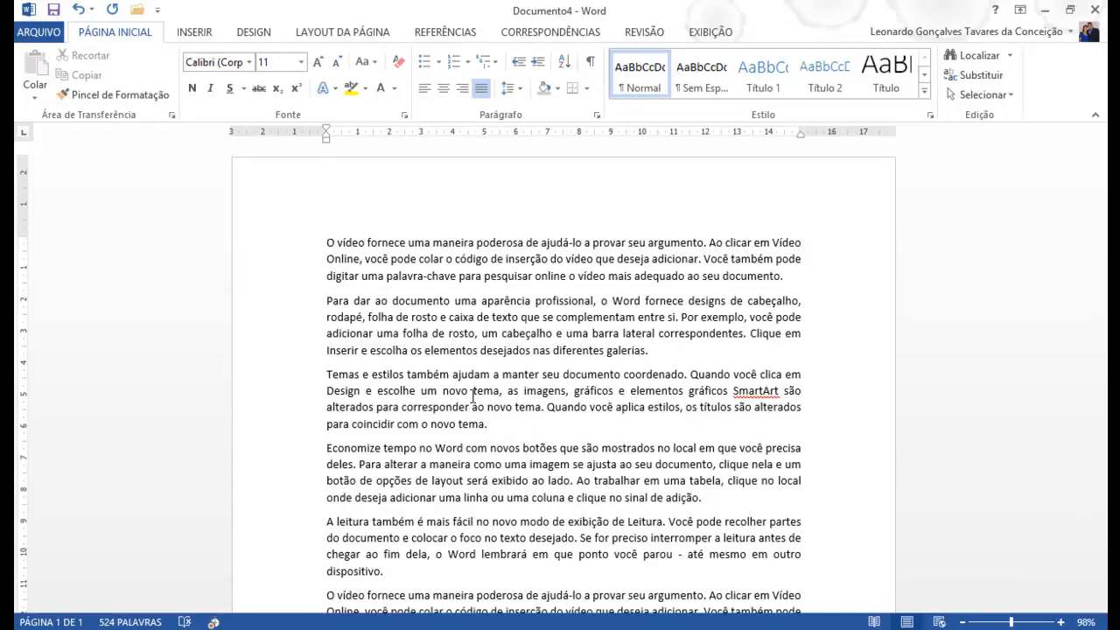
Step: Examine the preset page margins offered for Documento4, comparing the Última Configuração Personalizada and Normal values for each side
click(341, 35)
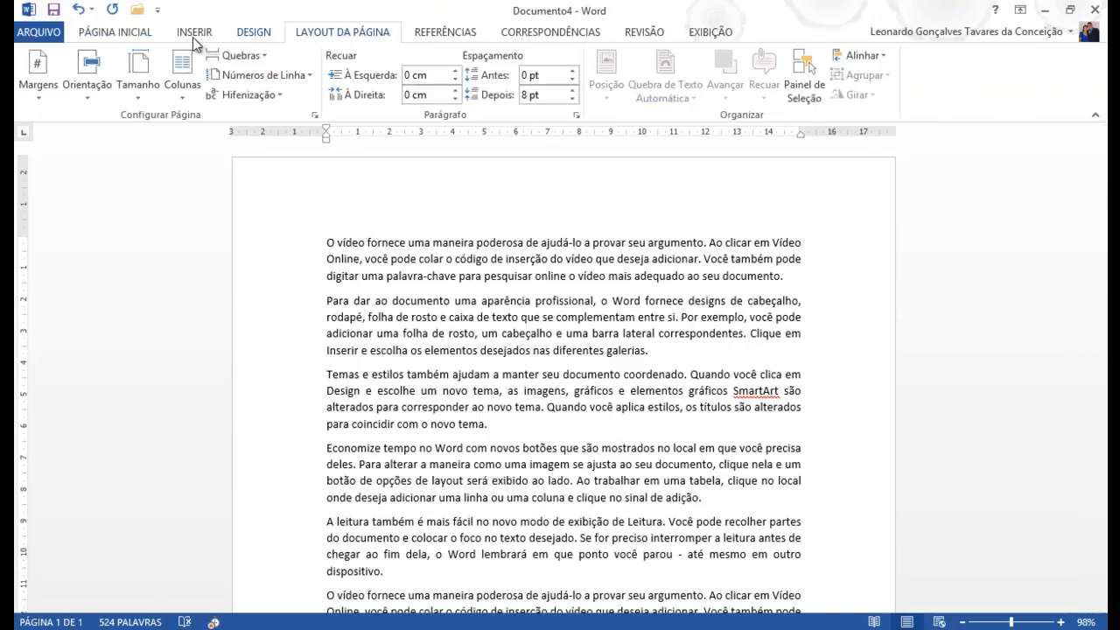
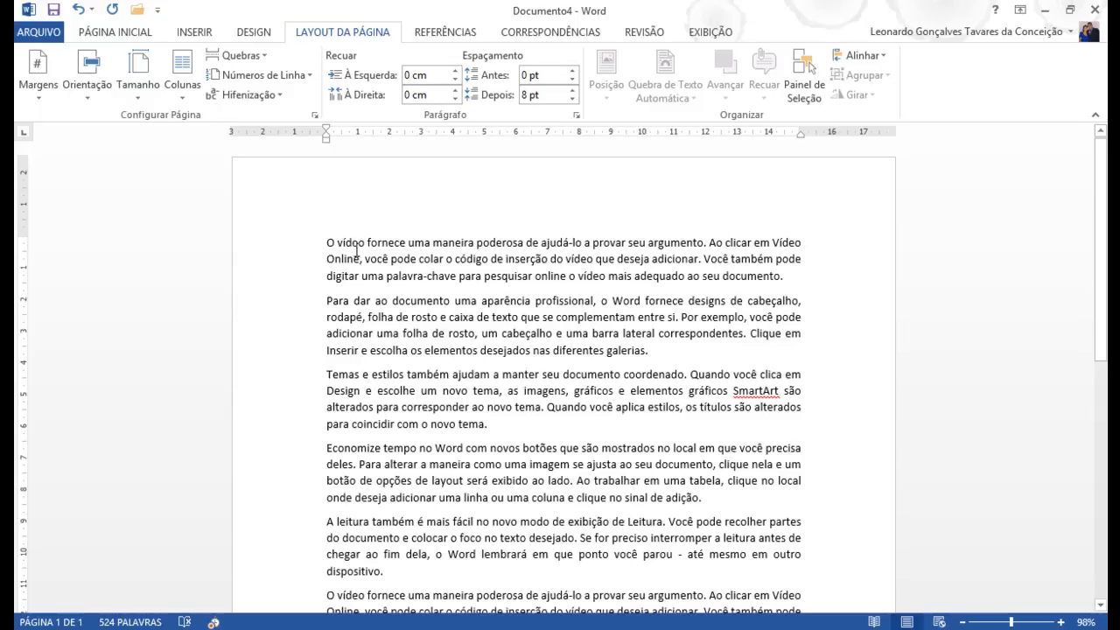
click(376, 629)
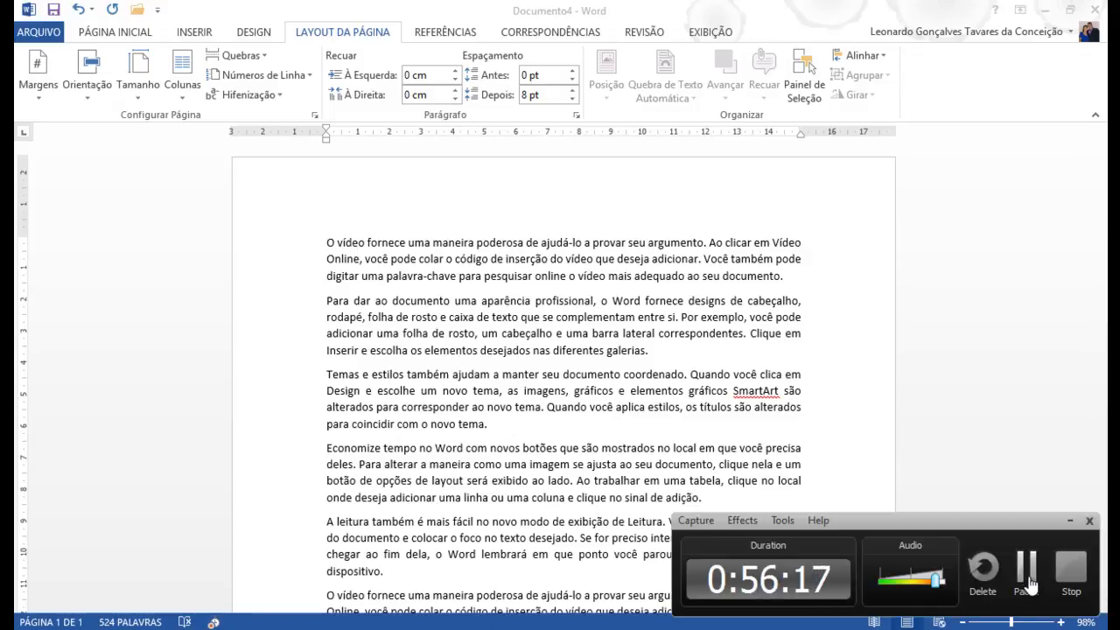
click(1027, 578)
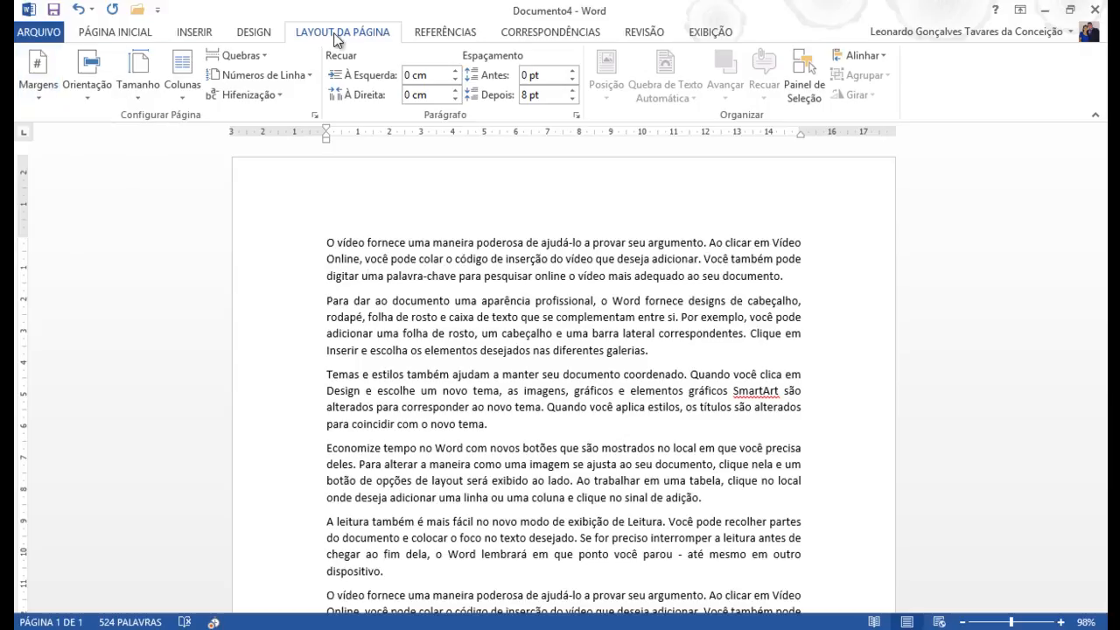
click(38, 104)
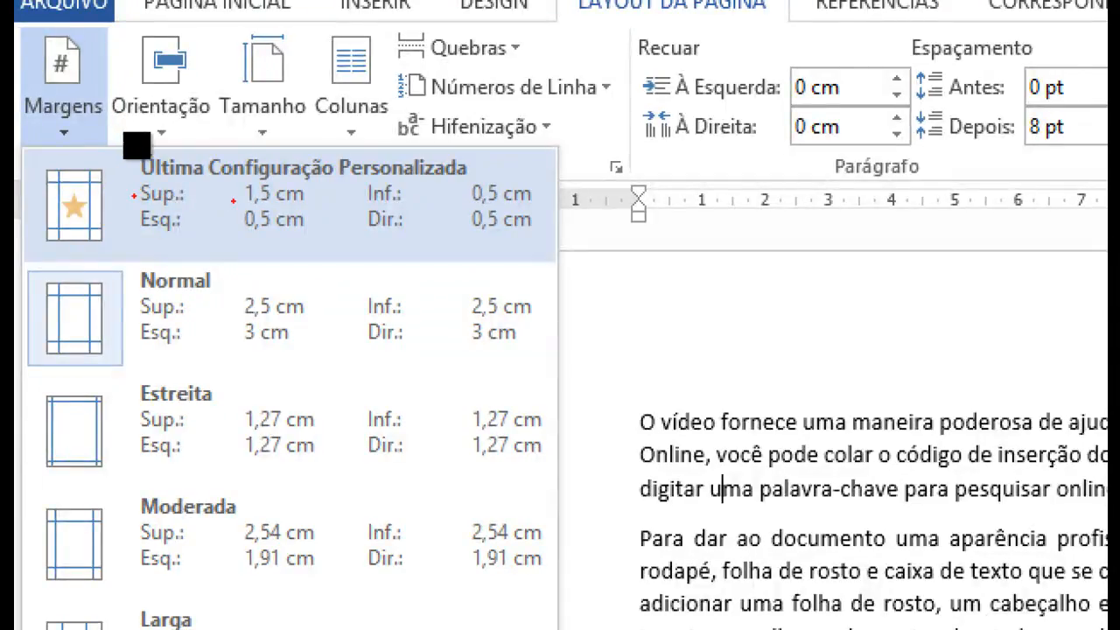
drag(237, 205, 302, 205)
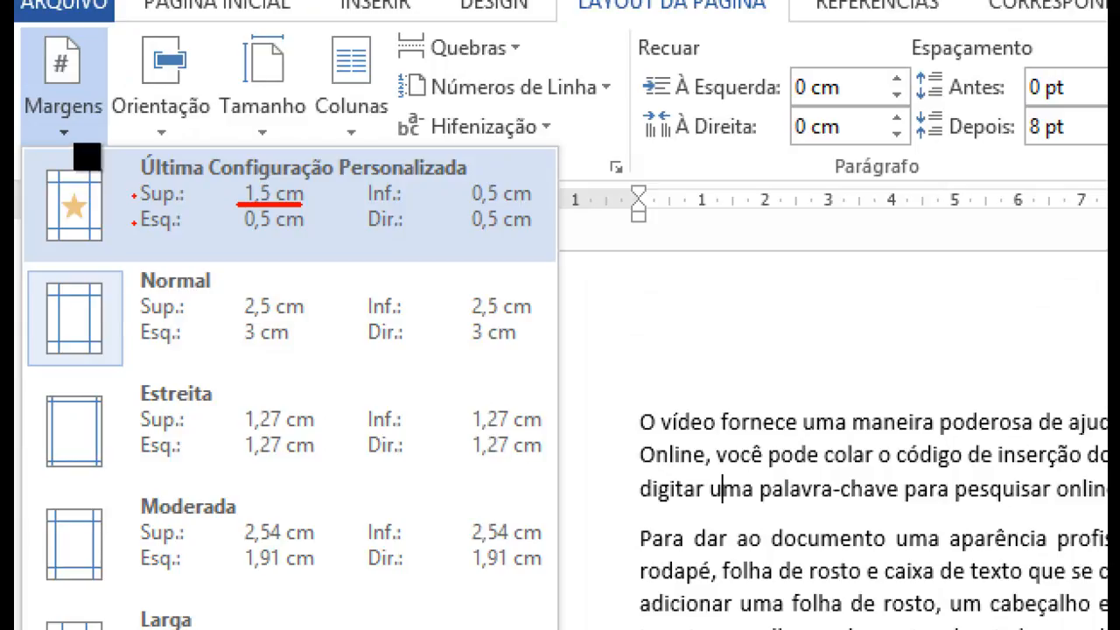
drag(247, 235, 299, 236)
drag(129, 158, 129, 175)
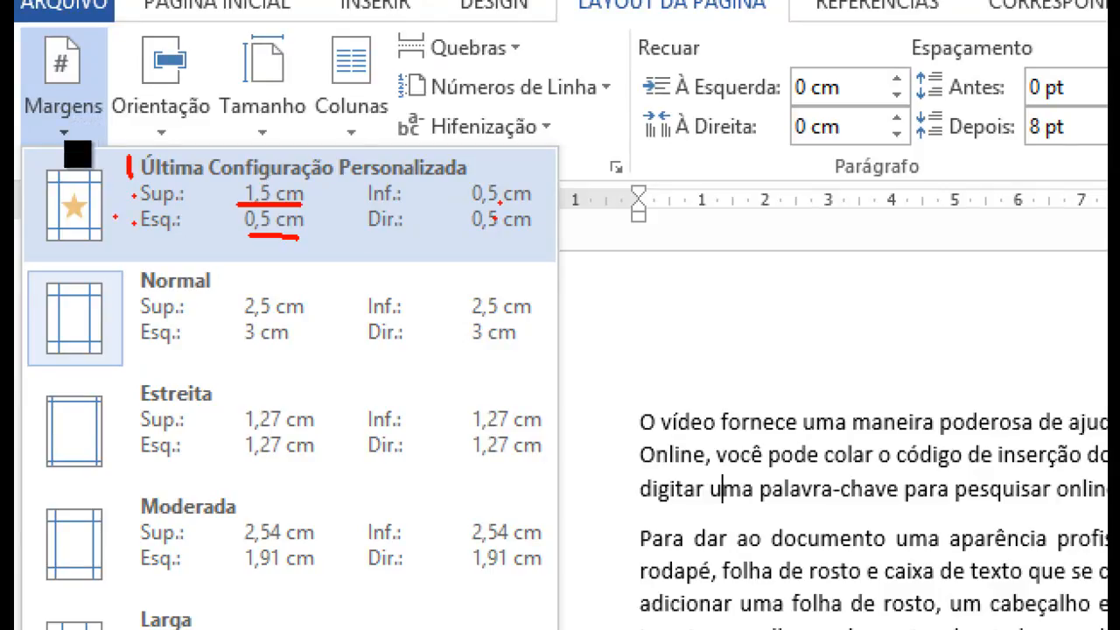
mouse_move(17, 376)
mouse_down()
mouse_move(91, 393)
mouse_move(140, 366)
mouse_move(140, 259)
mouse_move(26, 263)
mouse_move(16, 332)
mouse_move(28, 380)
mouse_up()
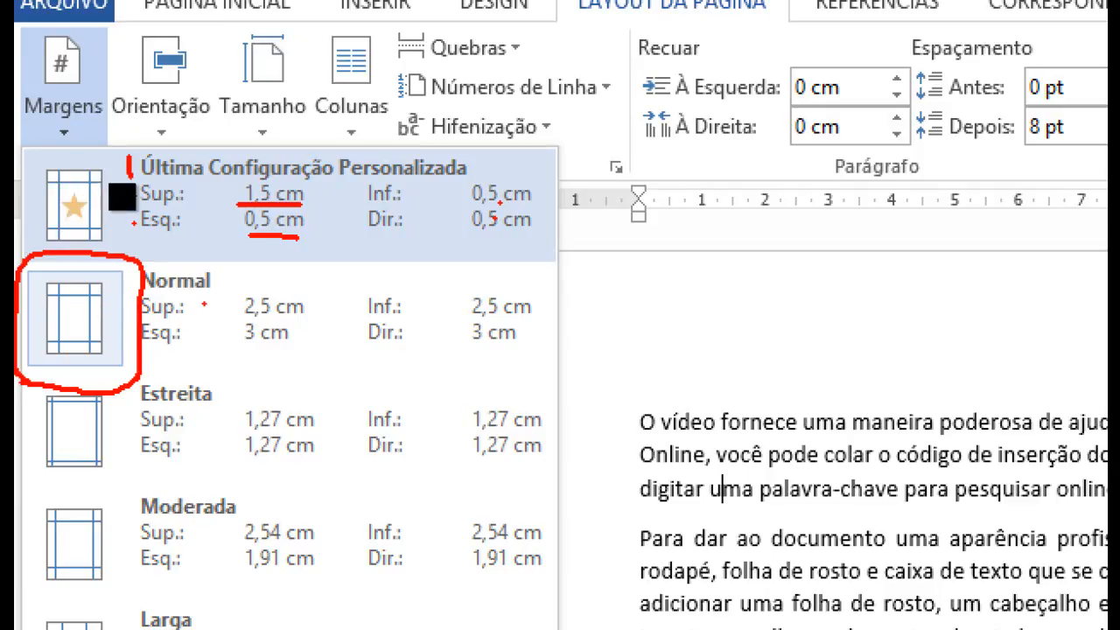
drag(210, 299, 145, 285)
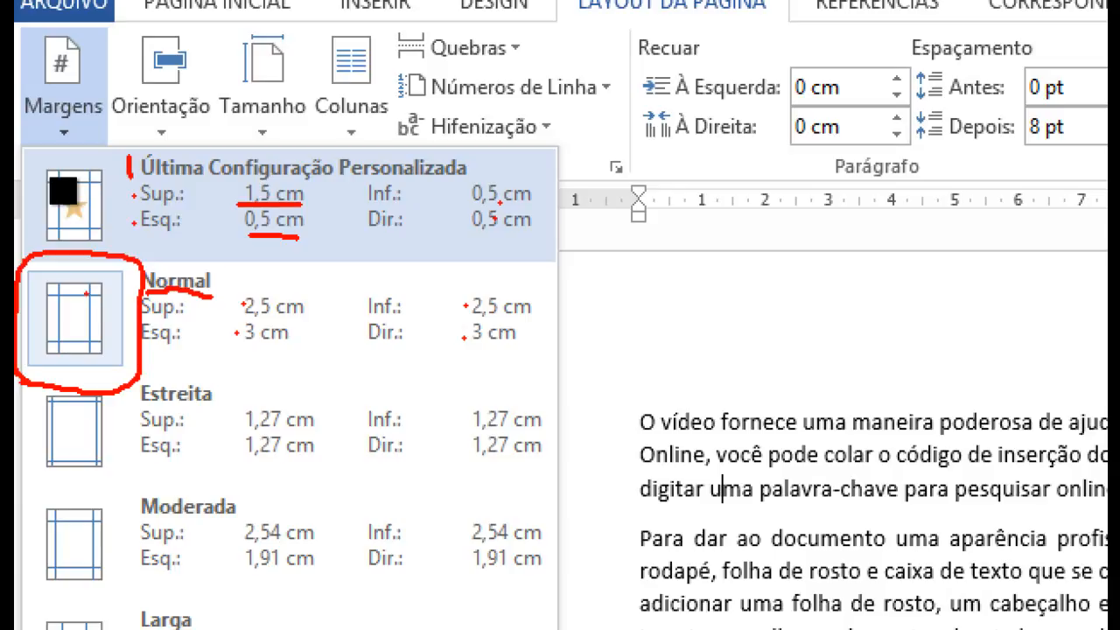
key(Escape)
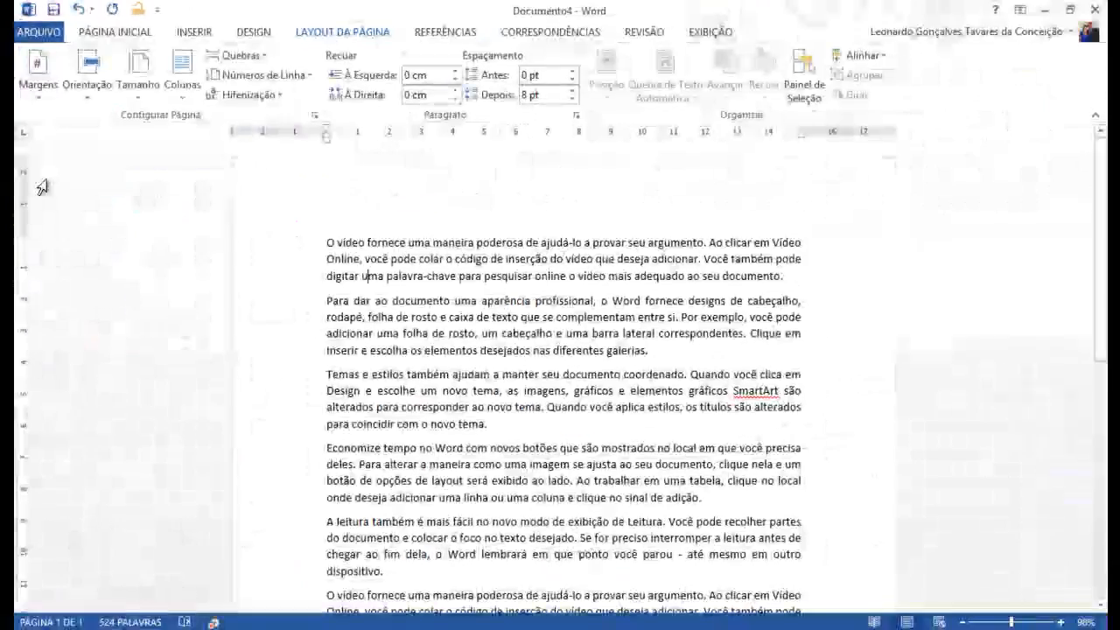
Step: Try the Estreita margin preset (1,27 cm on all sides) on Documento4 and view the whole page
click(44, 98)
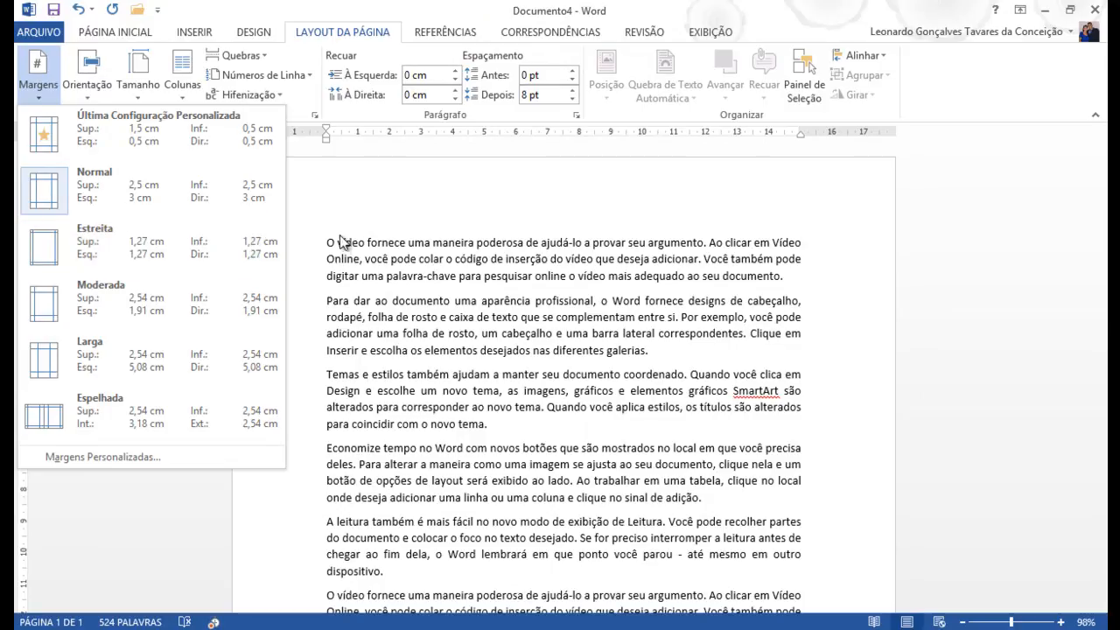
click(153, 251)
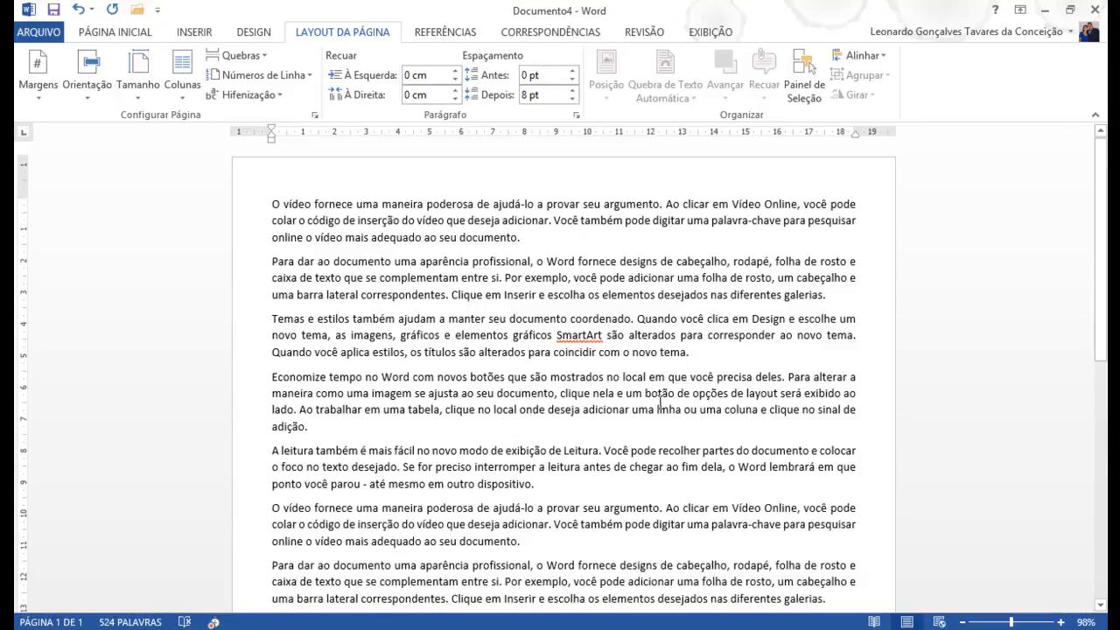
click(964, 622)
click(963, 622)
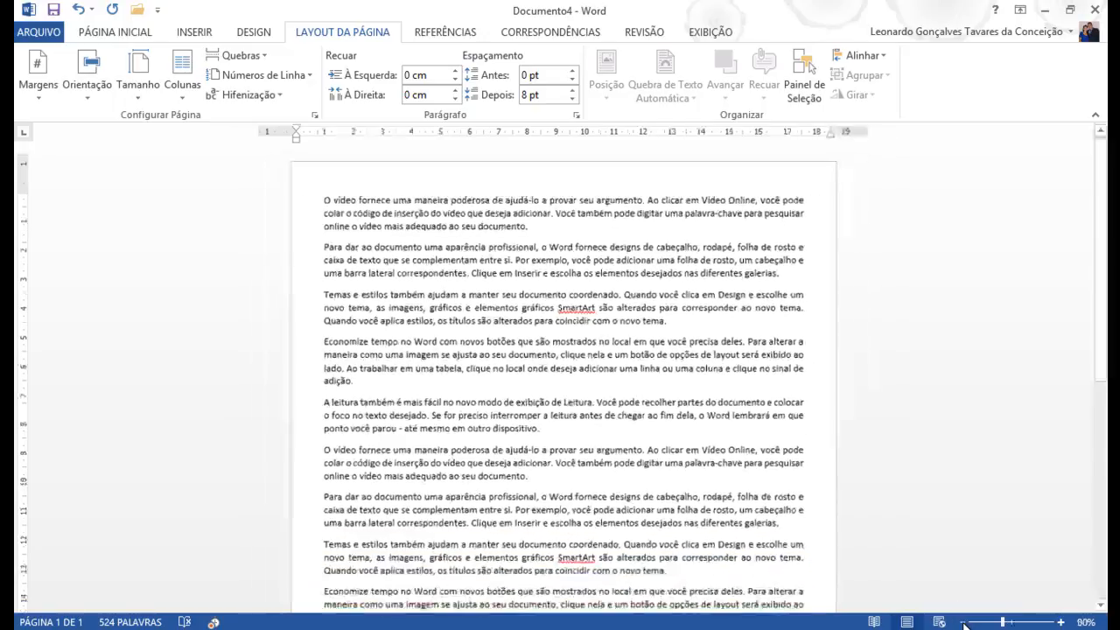
click(963, 622)
click(963, 622)
click(963, 622)
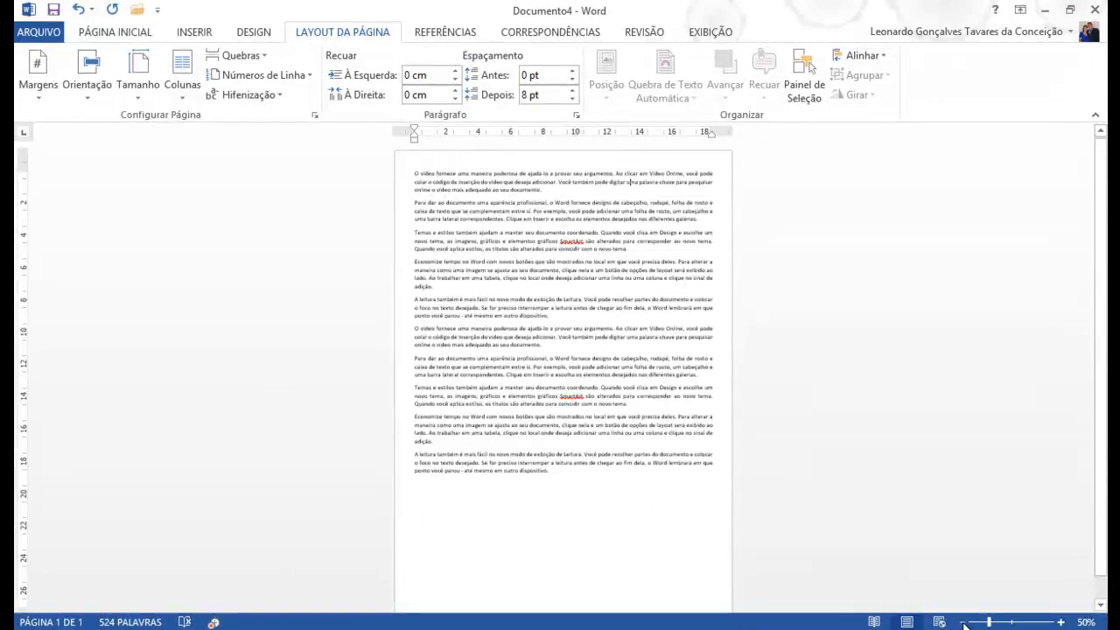
click(964, 622)
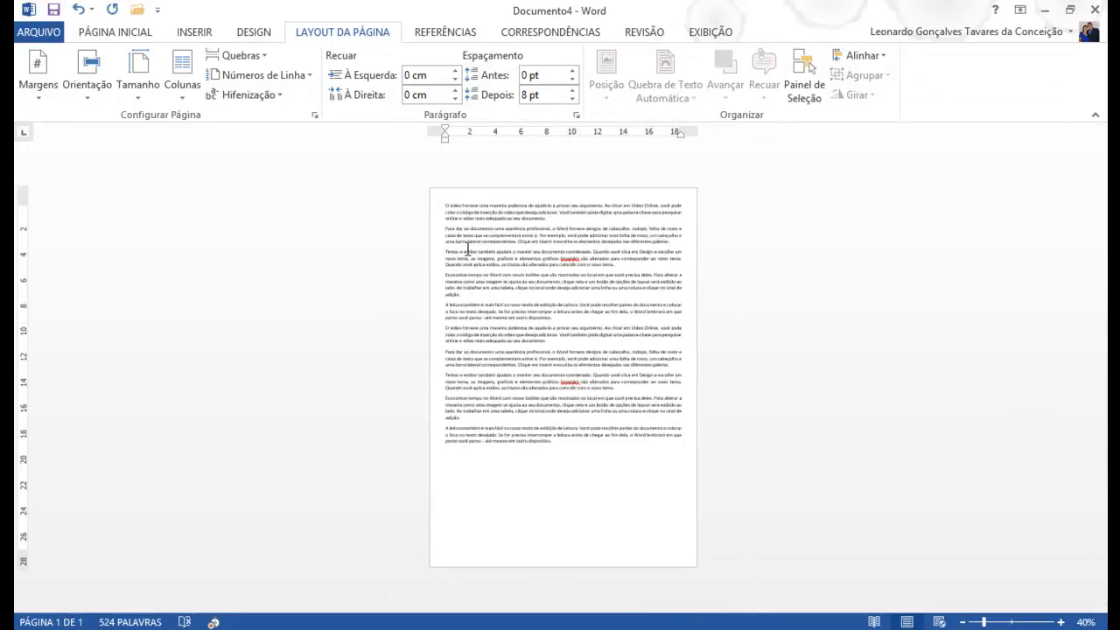
Step: Try zoom levels of 20%, 100% and 500%, and settle on 41% to view the whole page
click(963, 622)
click(963, 622)
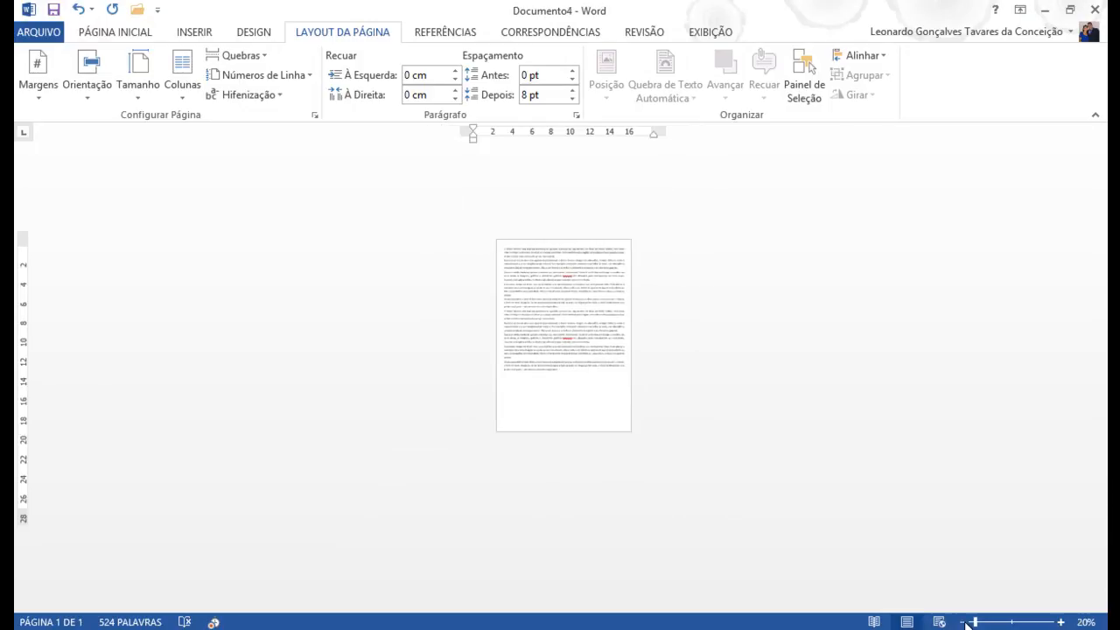
click(1060, 622)
click(1059, 622)
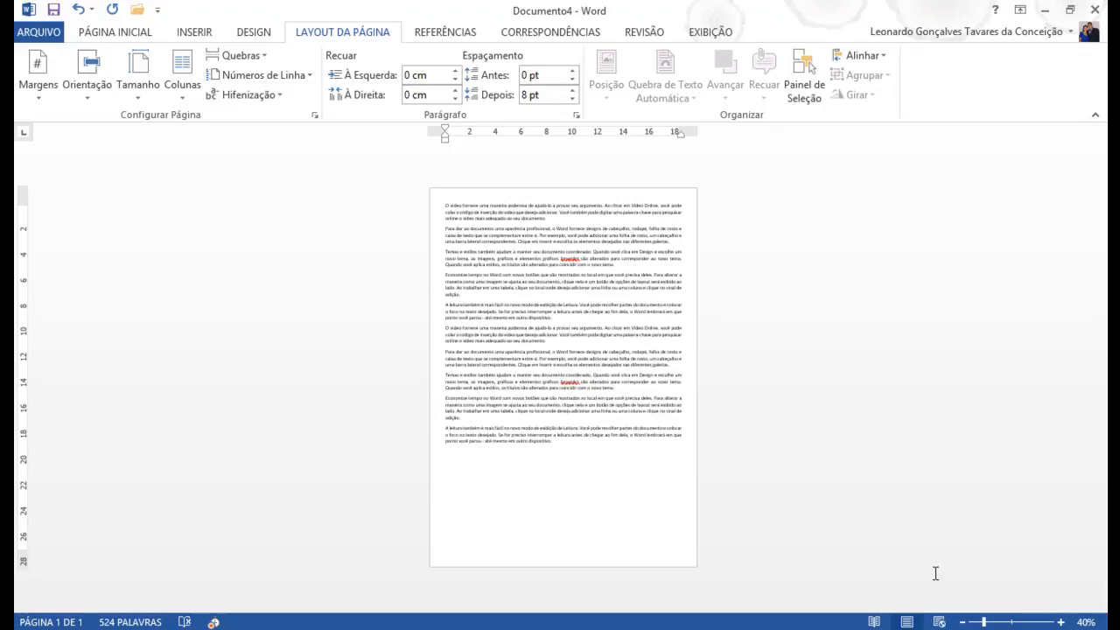
click(1012, 625)
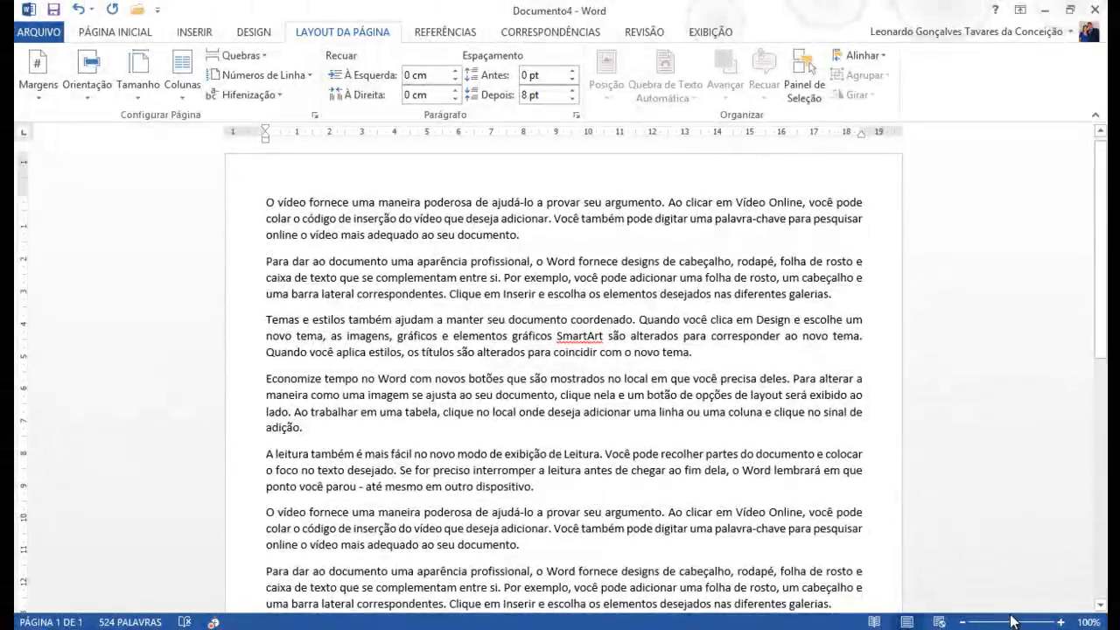
drag(1012, 624, 1069, 621)
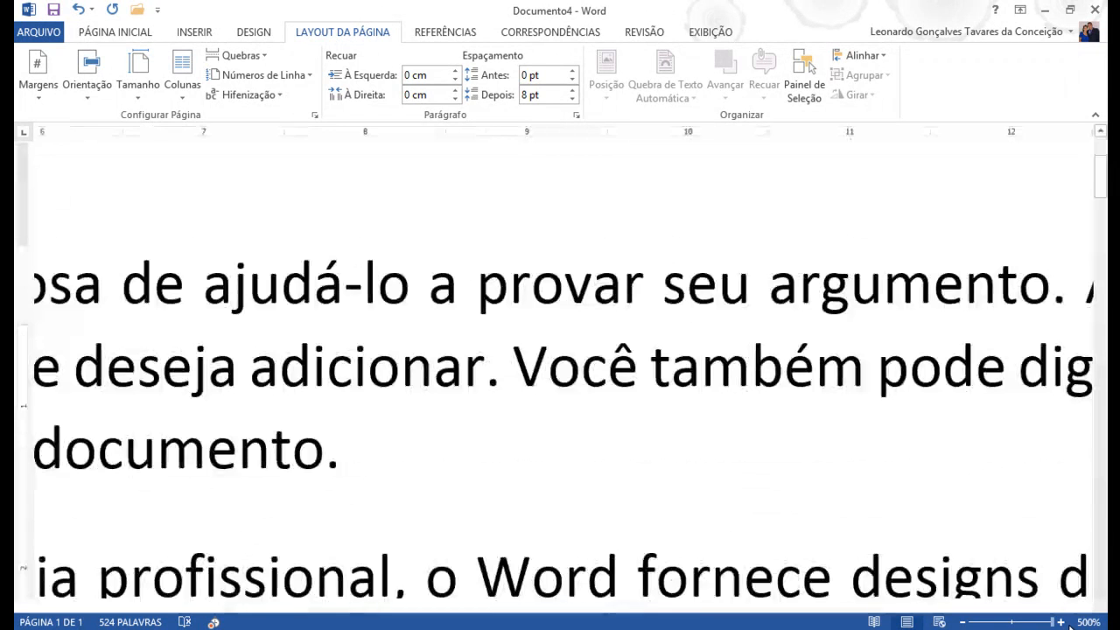
drag(1032, 623, 984, 623)
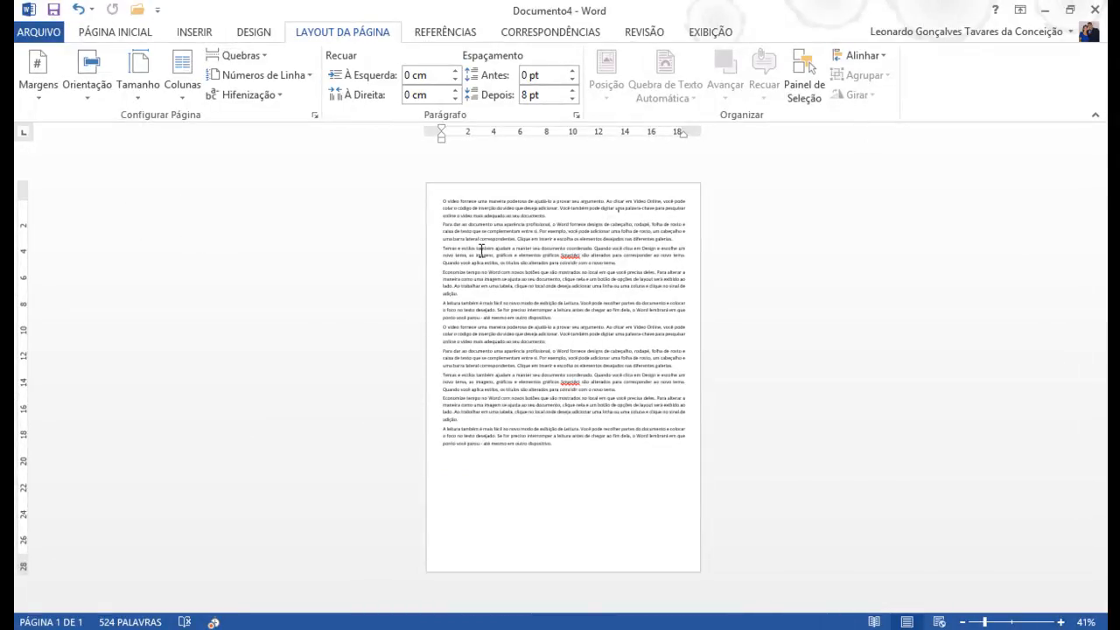
Step: Compare the Normal, Moderada and Larga margin presets on Documento4 by applying each in turn, and return to Normal
click(37, 91)
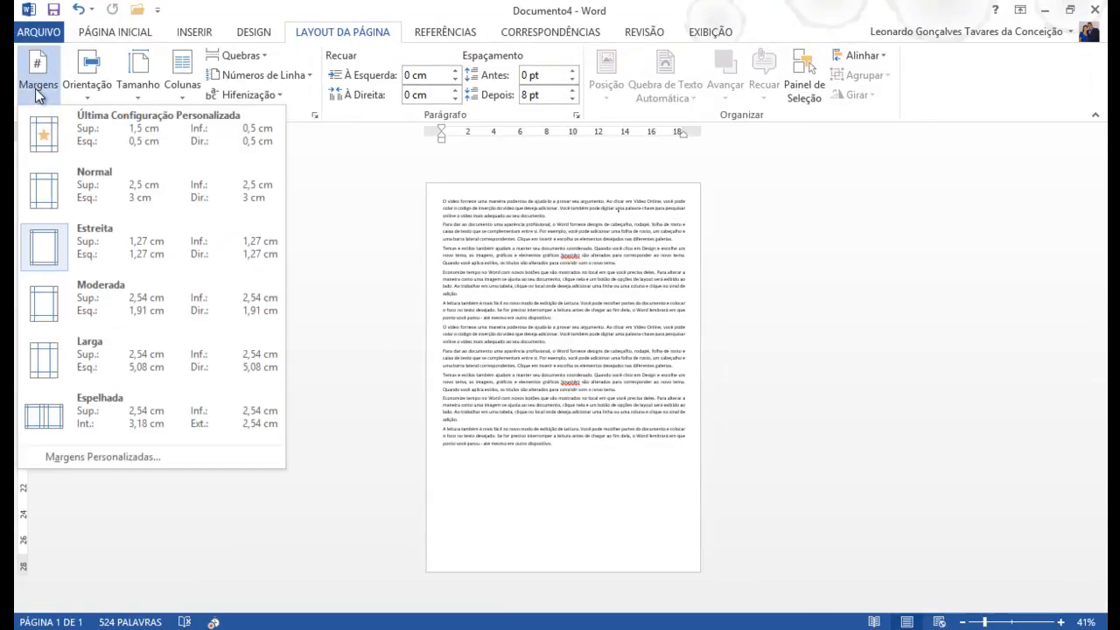
click(79, 189)
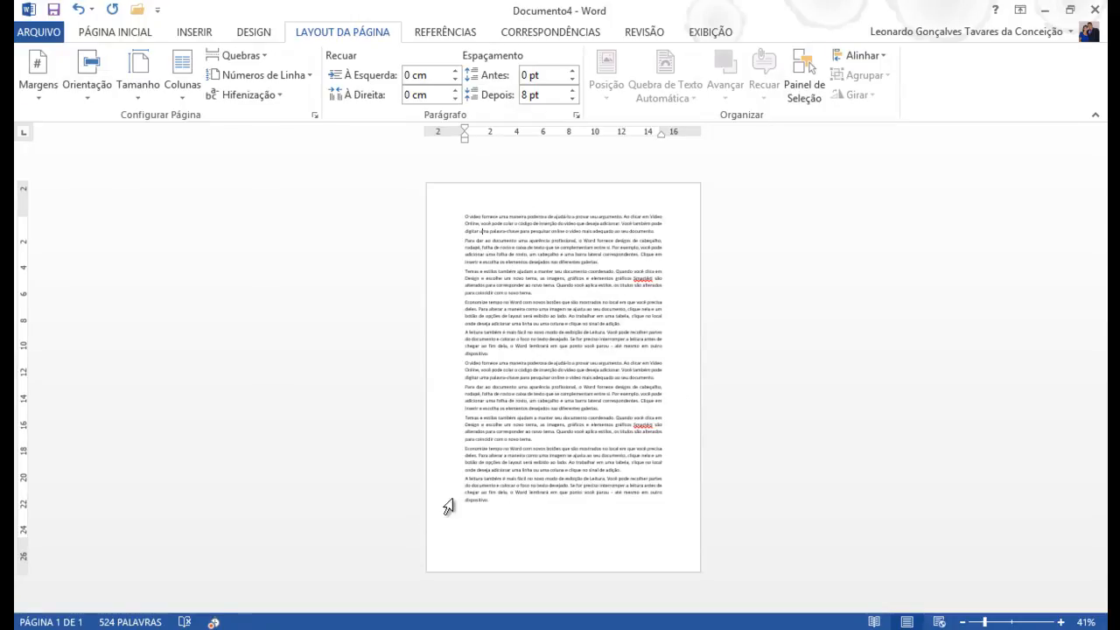
click(49, 97)
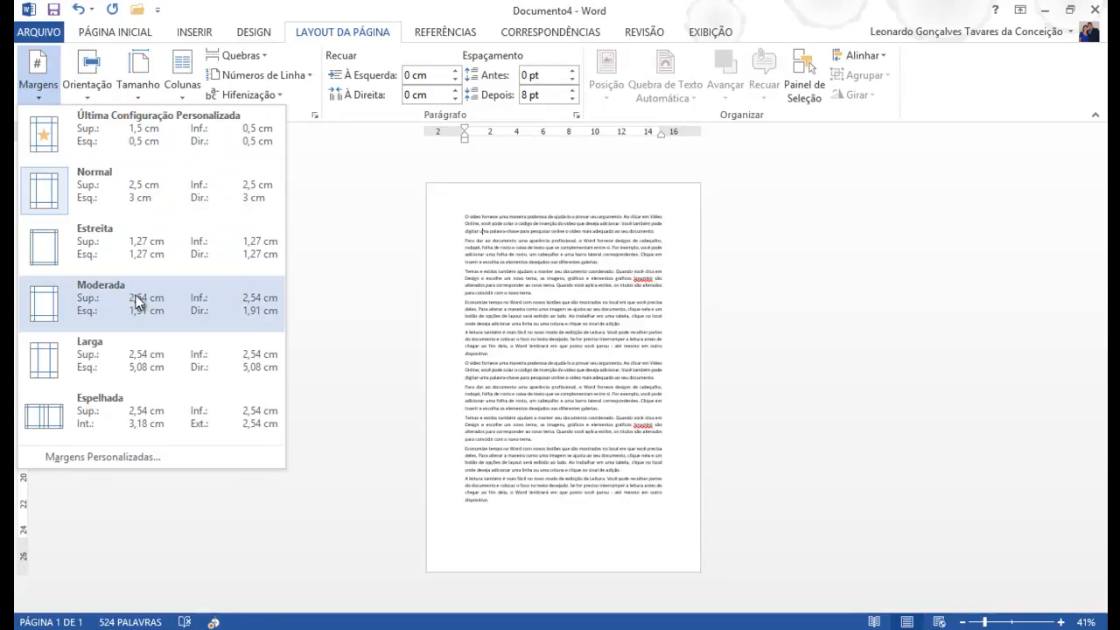
click(177, 312)
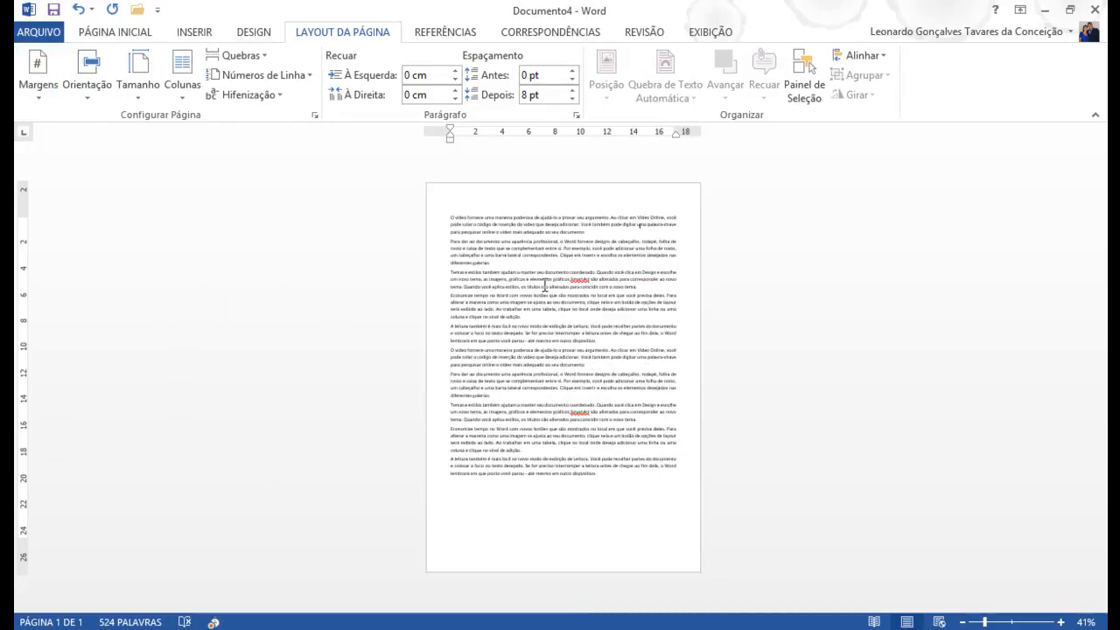
click(44, 96)
click(166, 362)
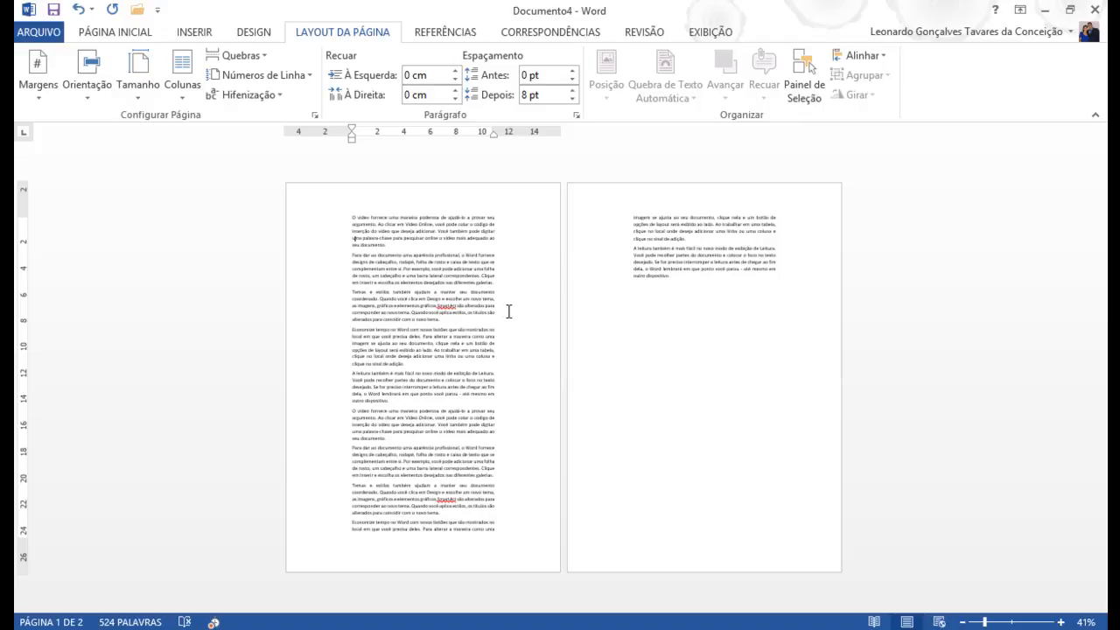
click(38, 96)
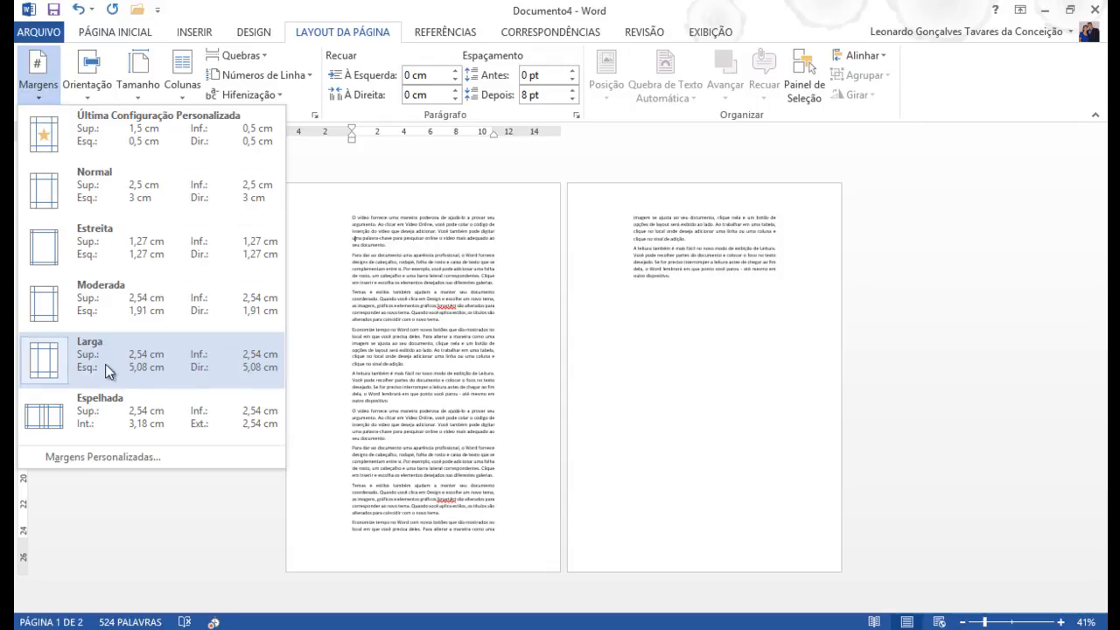
click(103, 192)
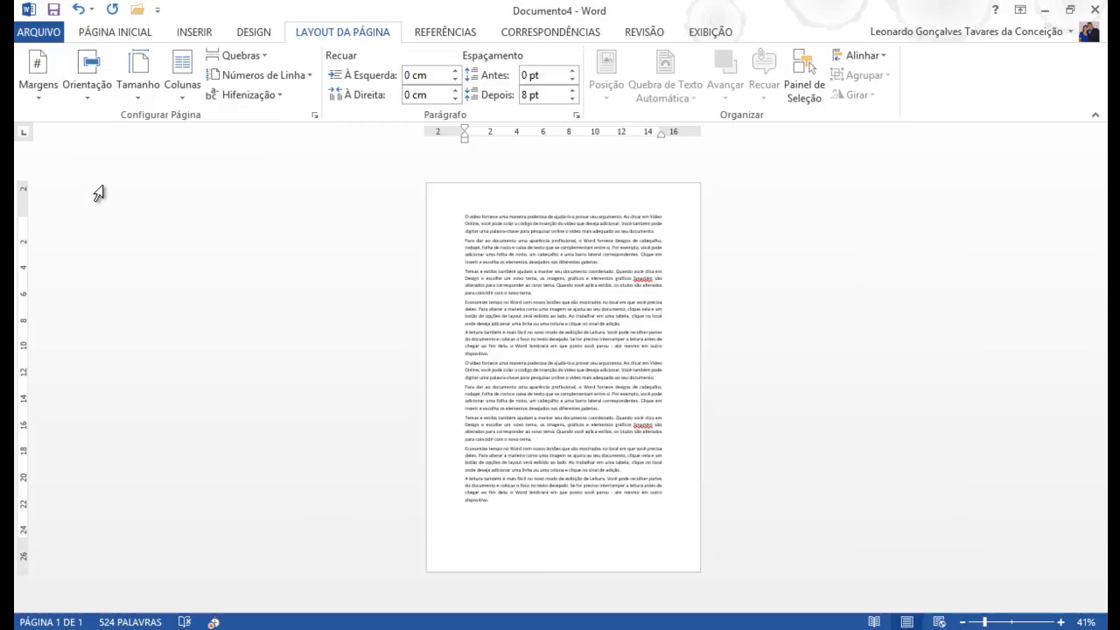
Step: Open the custom margins page setup and examine its sections, including the Superior, Inferior, Esquerda, Direita, Medianiz and Posição da medianiz settings
click(43, 95)
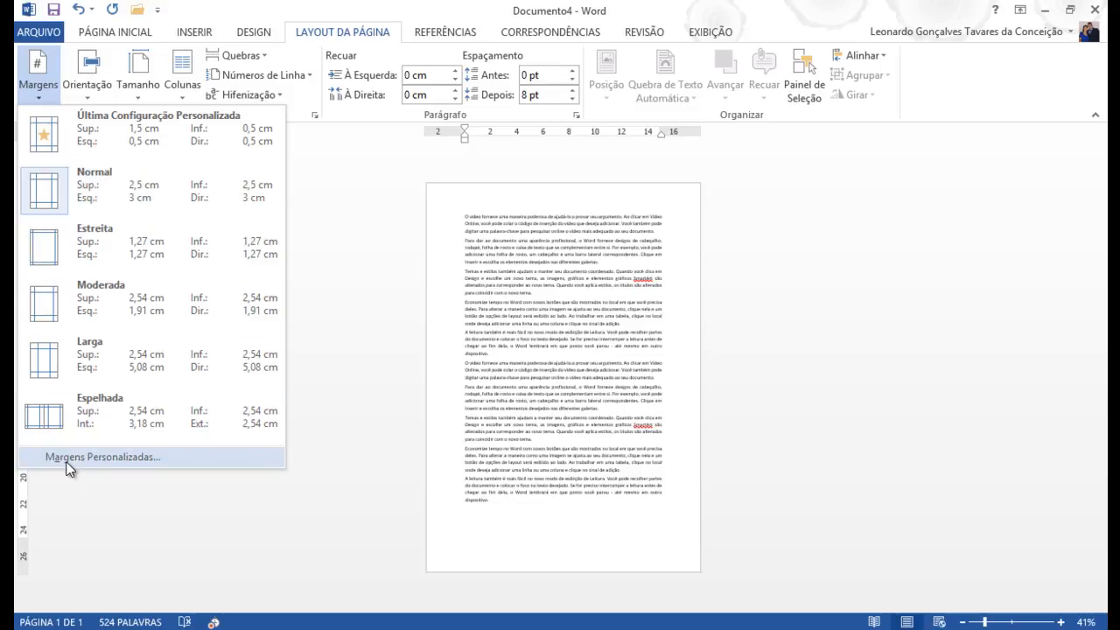
click(118, 458)
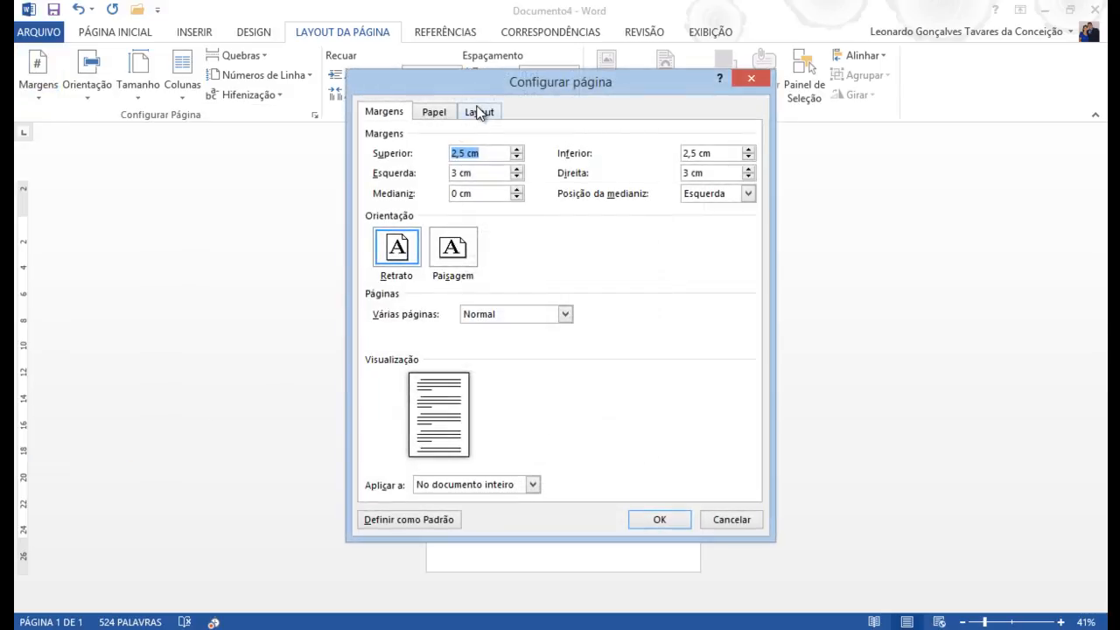
drag(479, 90, 442, 106)
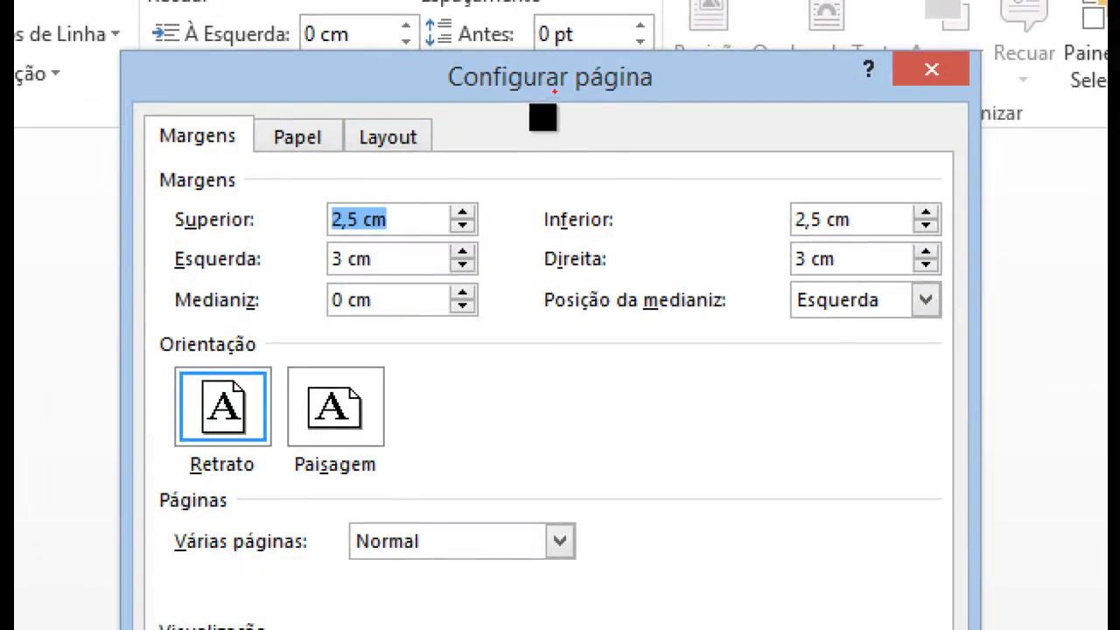
mouse_move(435, 95)
mouse_down()
mouse_move(634, 103)
mouse_move(676, 51)
mouse_move(464, 44)
mouse_move(438, 80)
mouse_move(444, 98)
mouse_up()
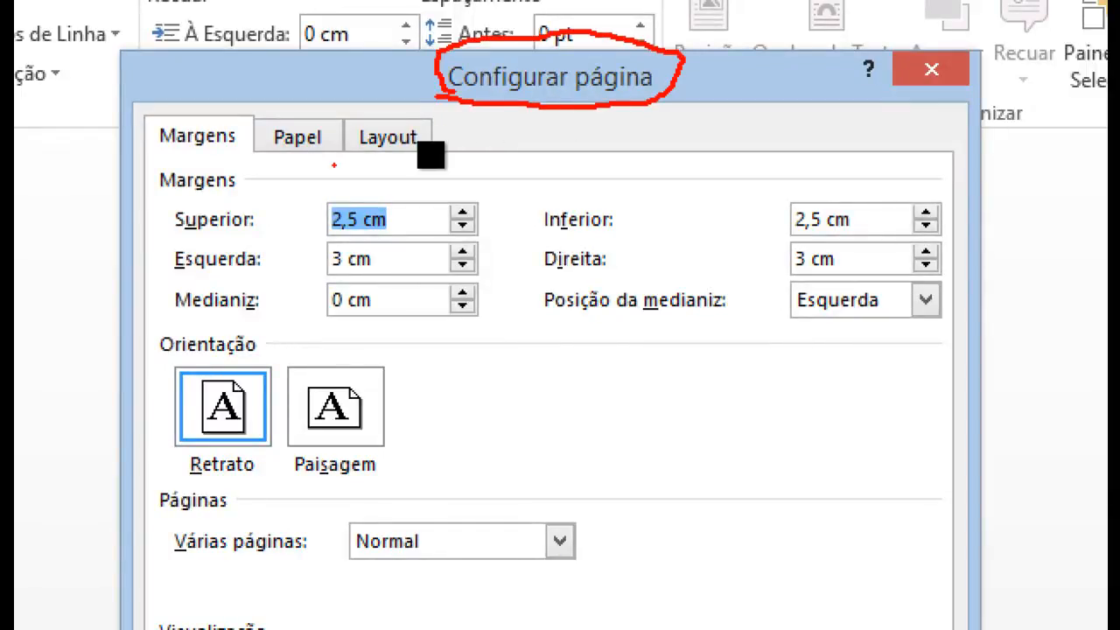
mouse_move(131, 100)
mouse_down()
mouse_move(133, 138)
mouse_move(149, 151)
mouse_up()
mouse_move(340, 147)
mouse_down()
mouse_move(482, 155)
mouse_move(498, 140)
mouse_move(482, 122)
mouse_move(426, 116)
mouse_move(327, 125)
mouse_up()
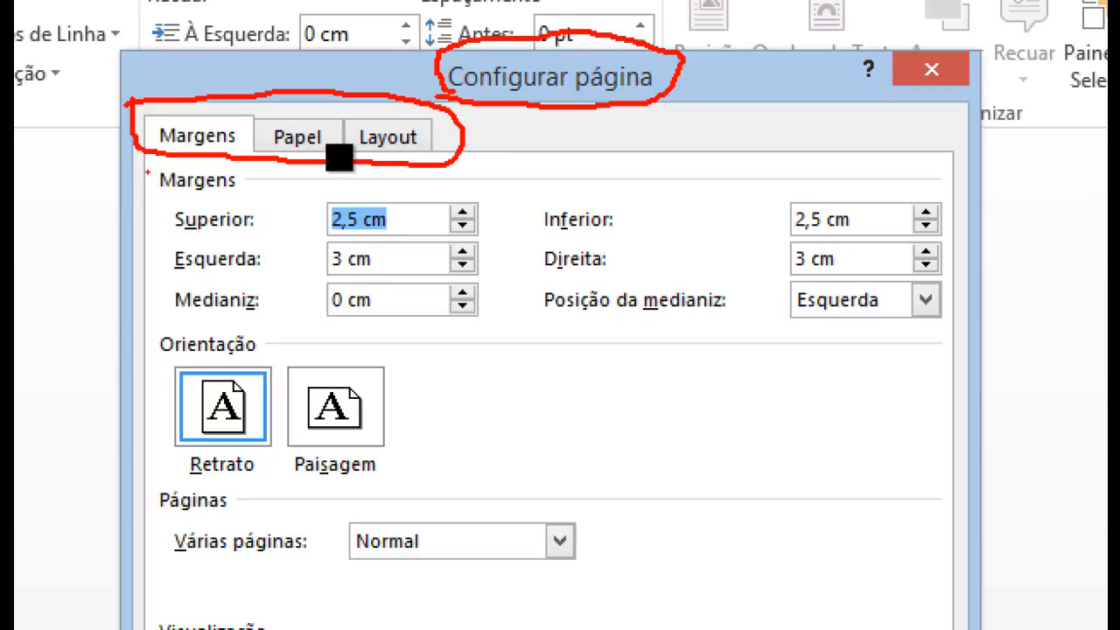
mouse_move(150, 171)
mouse_down()
mouse_move(149, 191)
mouse_move(245, 203)
mouse_move(249, 181)
mouse_move(210, 163)
mouse_move(153, 166)
mouse_up()
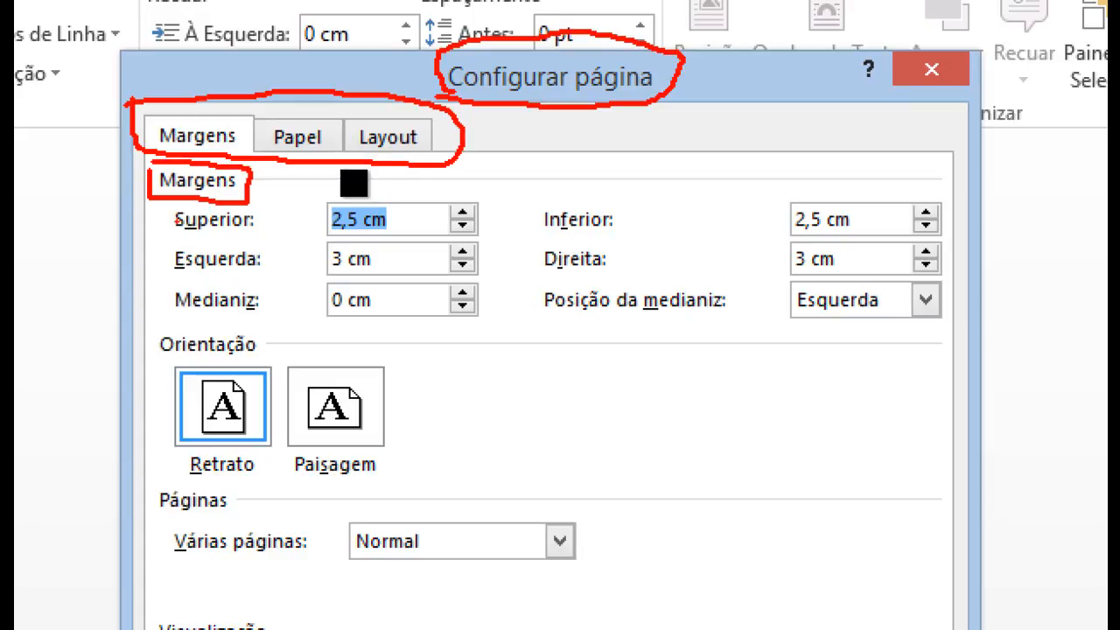
mouse_move(155, 212)
mouse_down()
mouse_move(144, 230)
mouse_move(201, 345)
mouse_move(708, 349)
mouse_up()
mouse_move(619, 247)
mouse_down()
mouse_move(743, 220)
mouse_move(725, 143)
mouse_move(495, 143)
mouse_move(359, 176)
mouse_up()
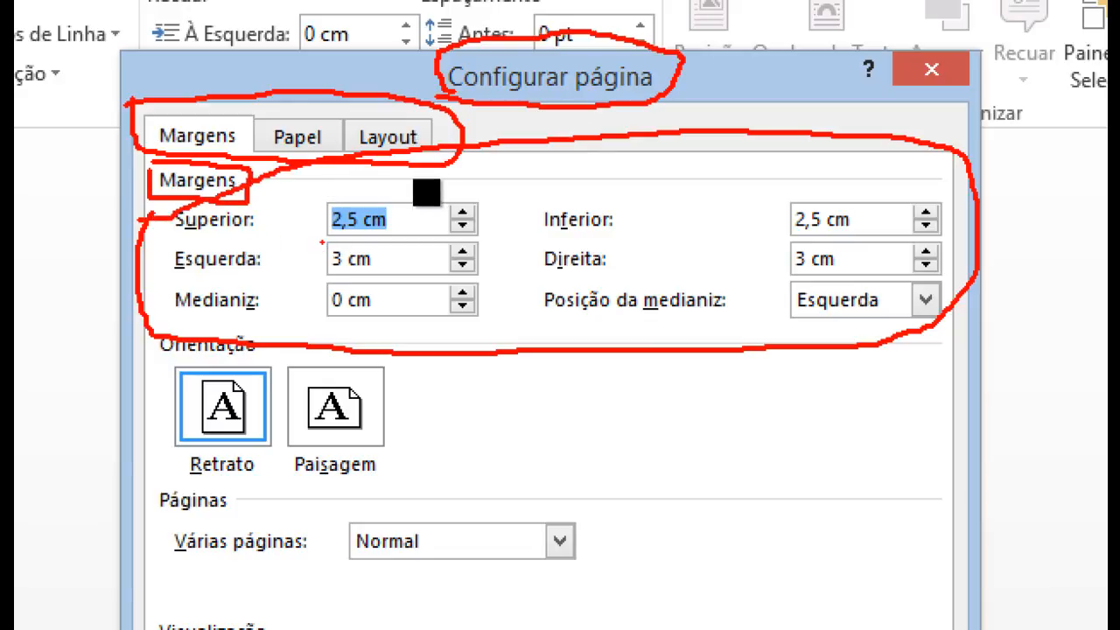
drag(180, 237, 255, 235)
drag(176, 278, 271, 291)
drag(530, 233, 630, 230)
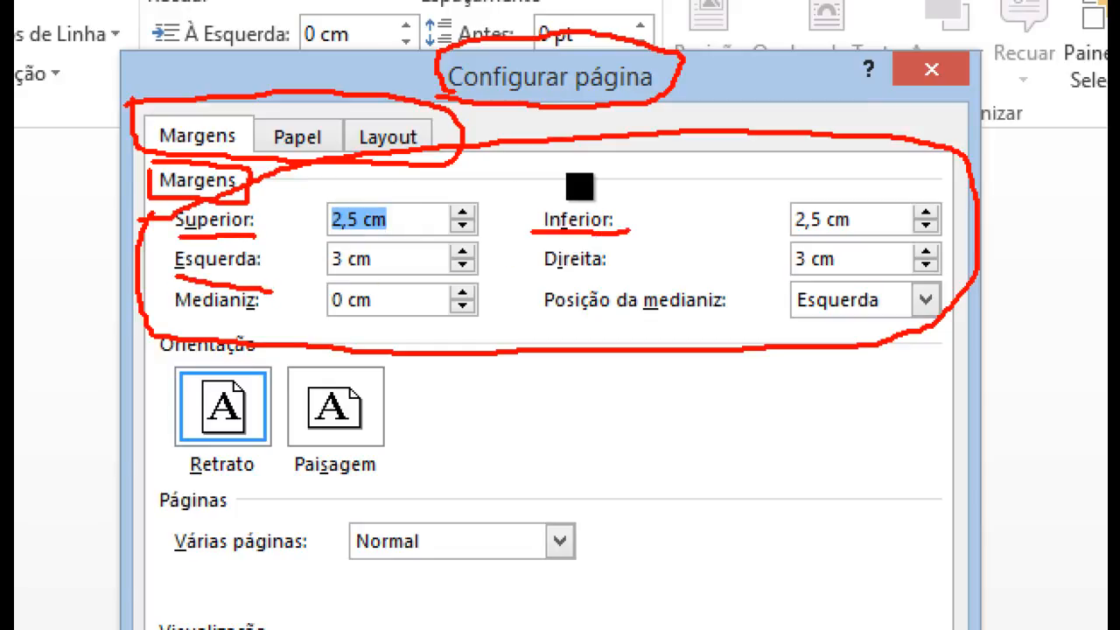
drag(533, 275, 633, 281)
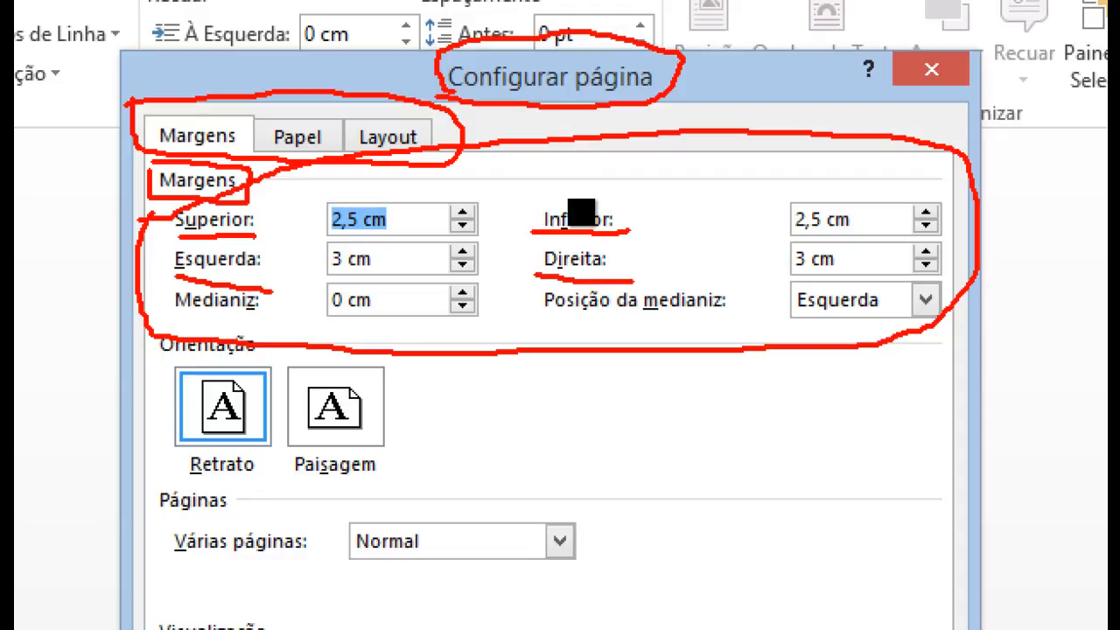
drag(160, 321, 292, 343)
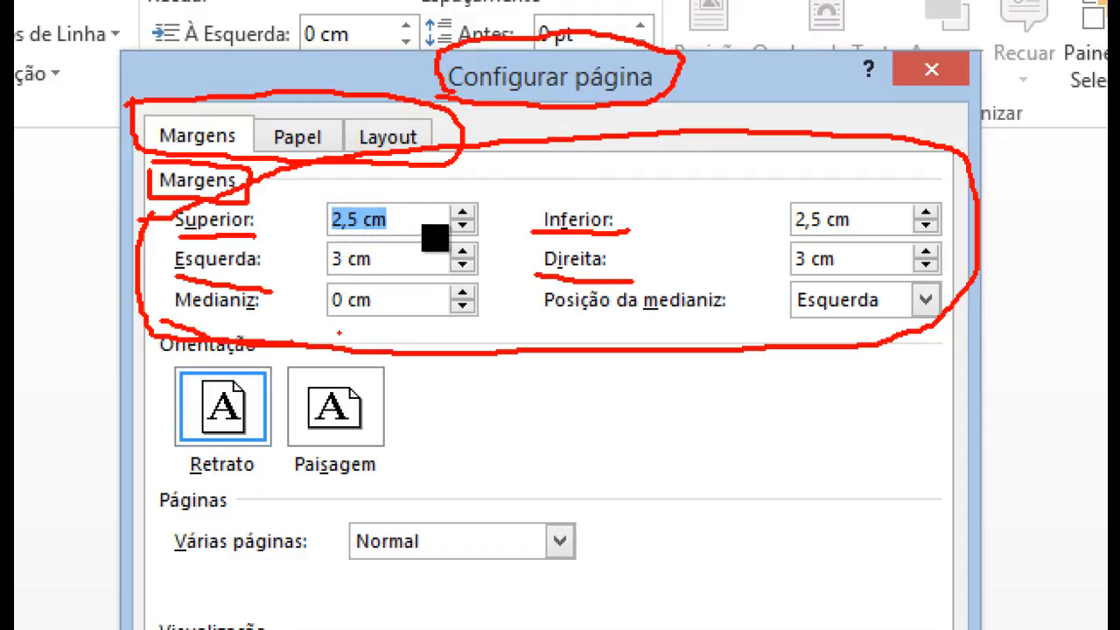
drag(535, 313, 769, 313)
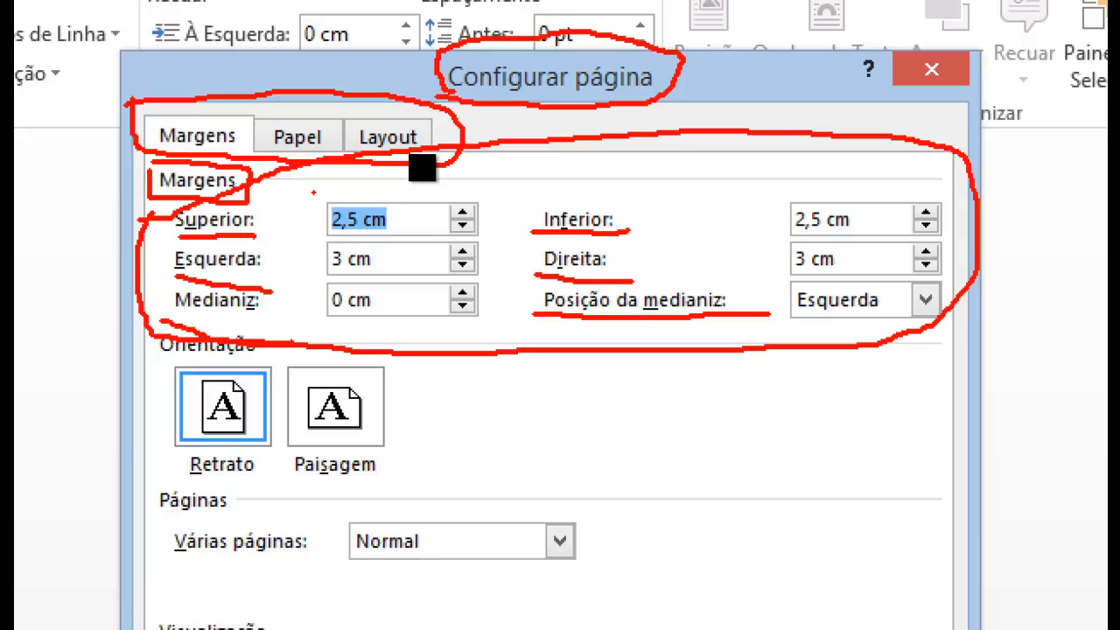
drag(313, 194, 313, 215)
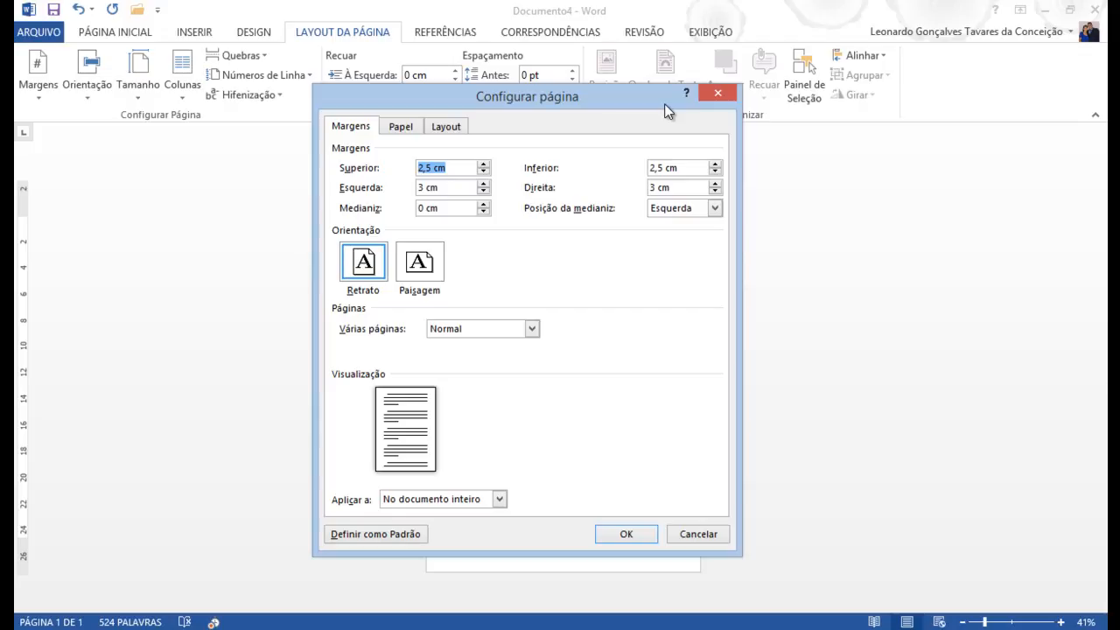
Step: Try custom margins of 4 cm left and 1 cm right on Documento4, and return to the Normal preset
drag(622, 103, 699, 105)
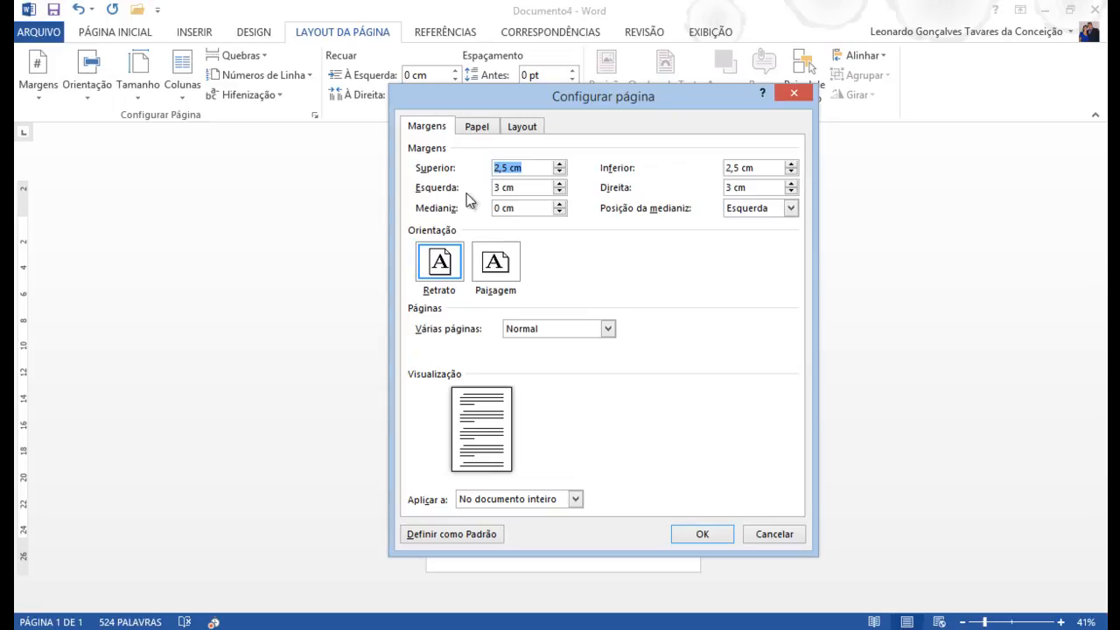
click(560, 185)
click(560, 185)
click(560, 185)
click(560, 185)
click(560, 185)
click(560, 185)
click(560, 184)
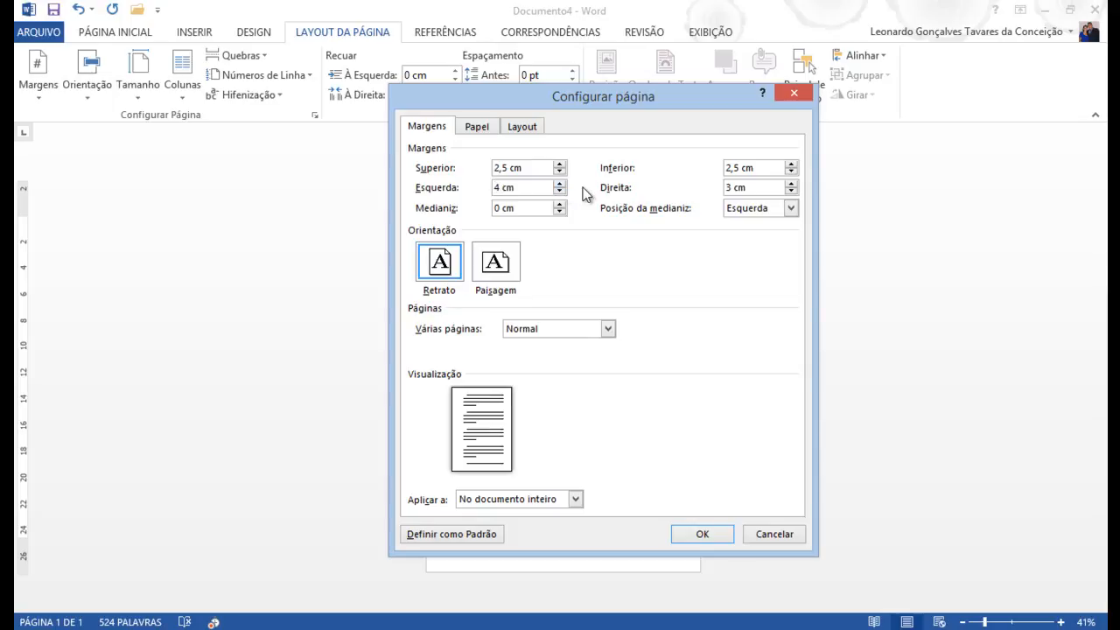
click(790, 191)
drag(790, 193, 790, 193)
click(707, 537)
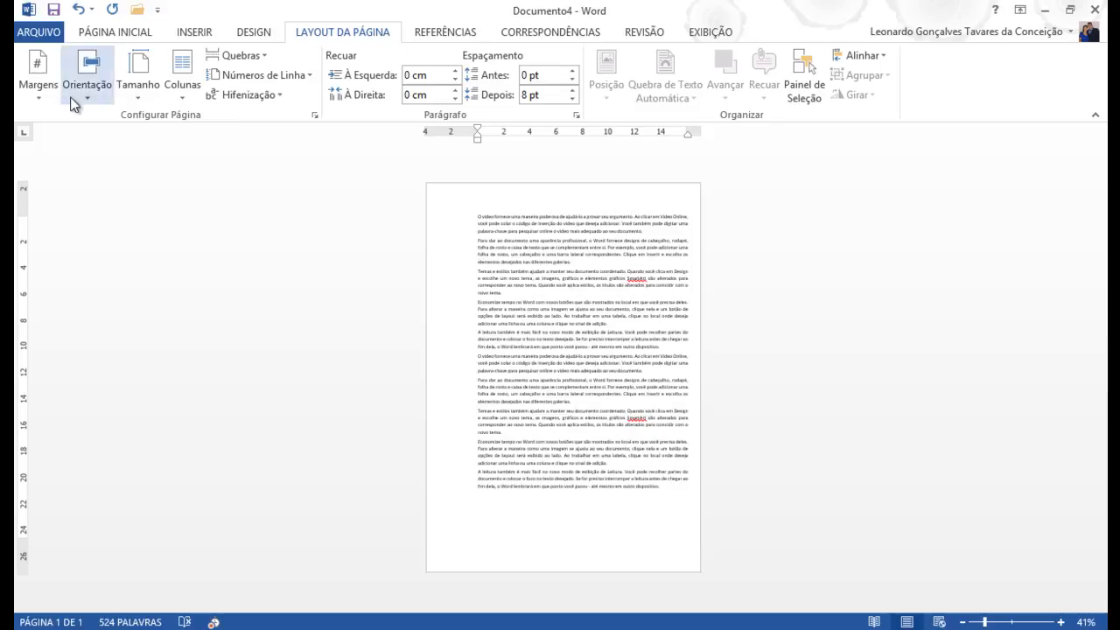
click(42, 99)
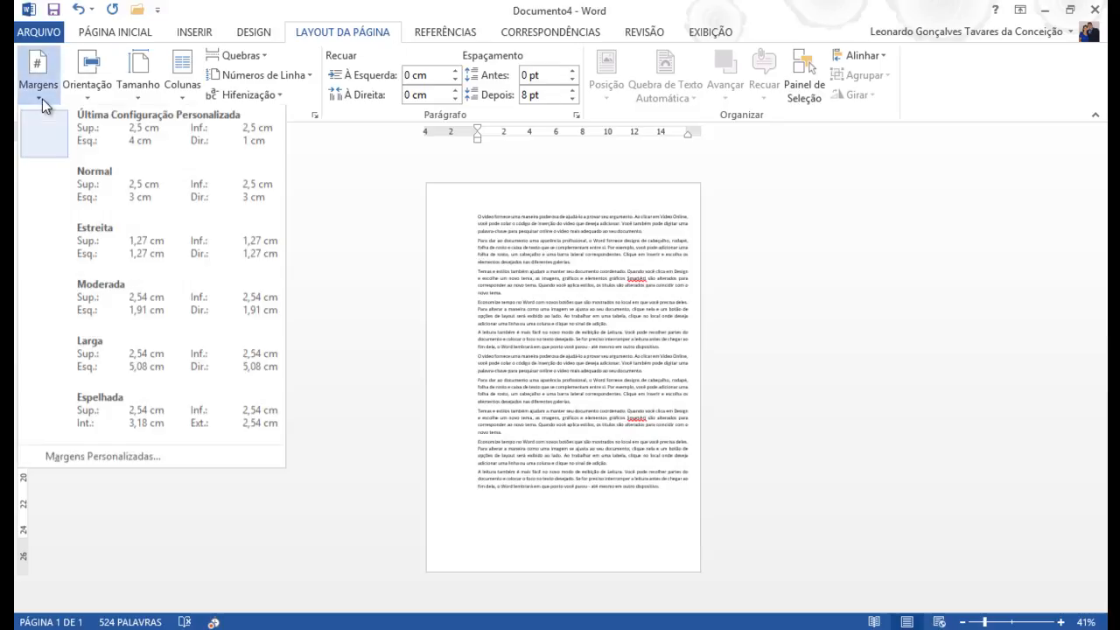
click(80, 189)
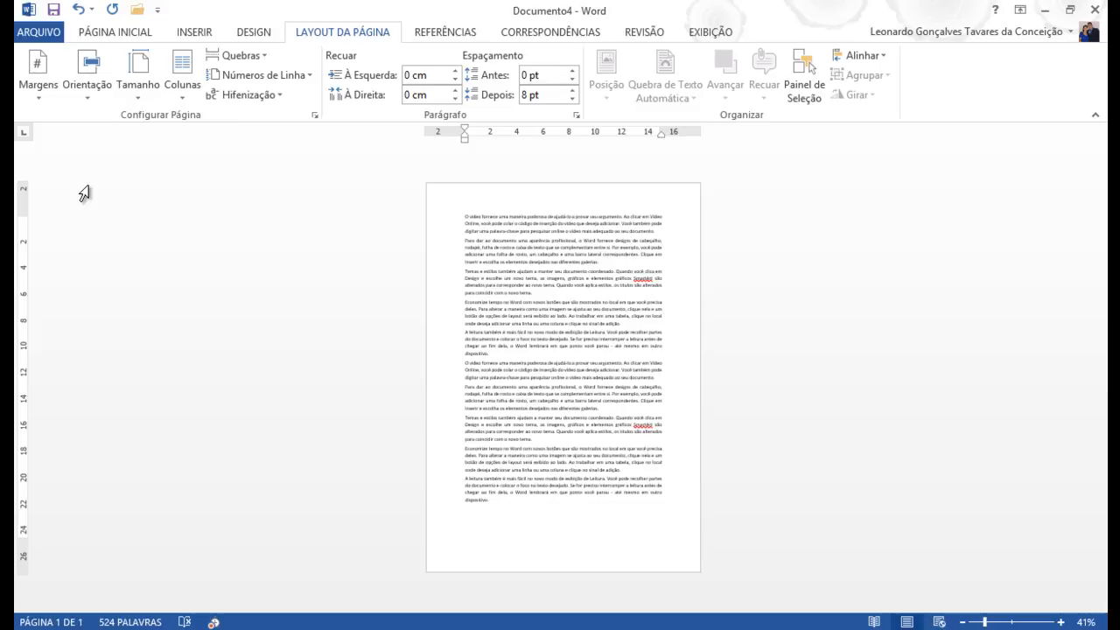
Step: Try the Paisagem page orientation on Documento4 and return to Retrato
click(94, 92)
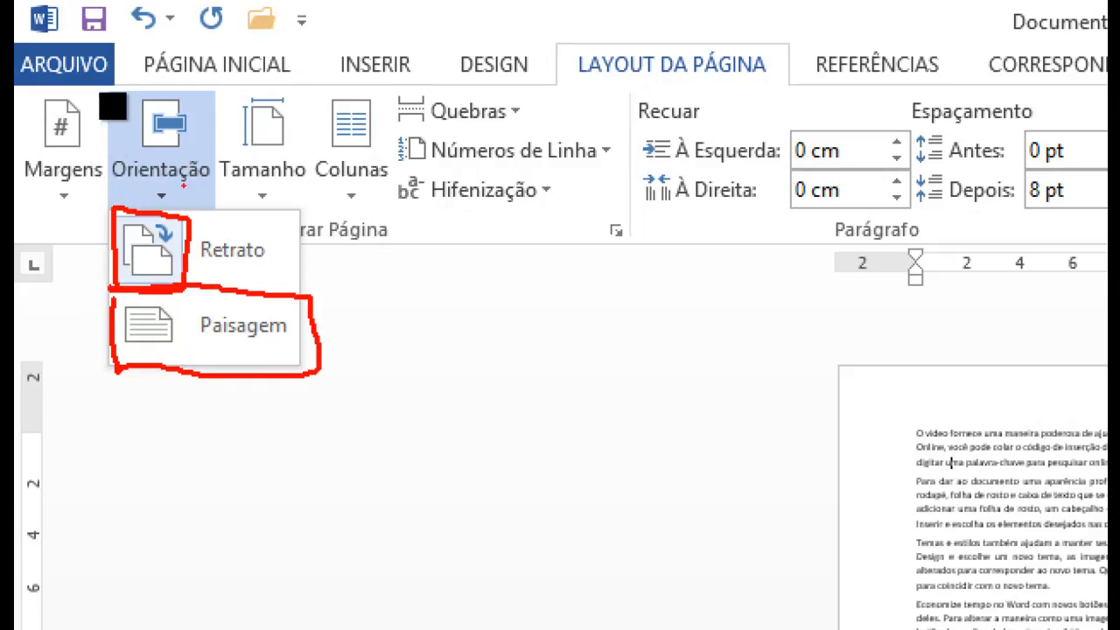
click(162, 144)
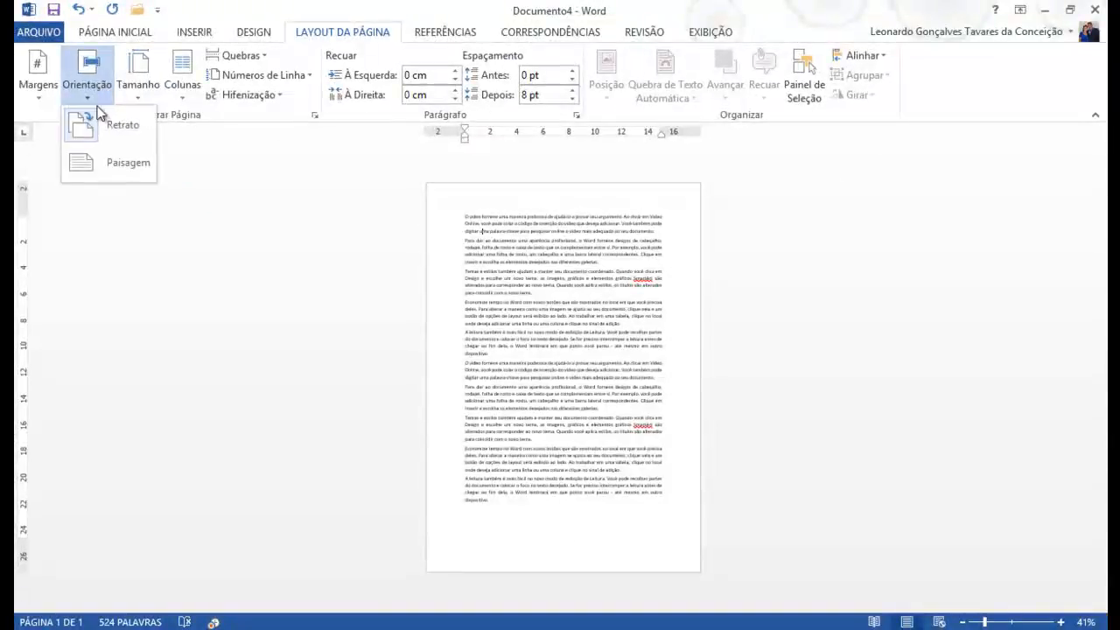
click(101, 165)
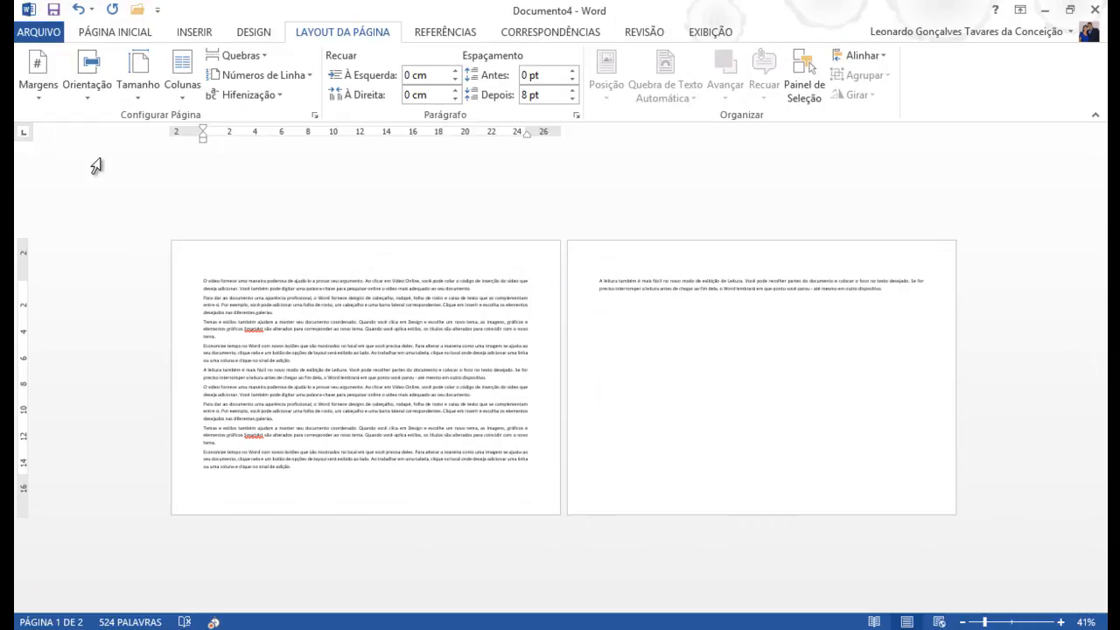
click(87, 97)
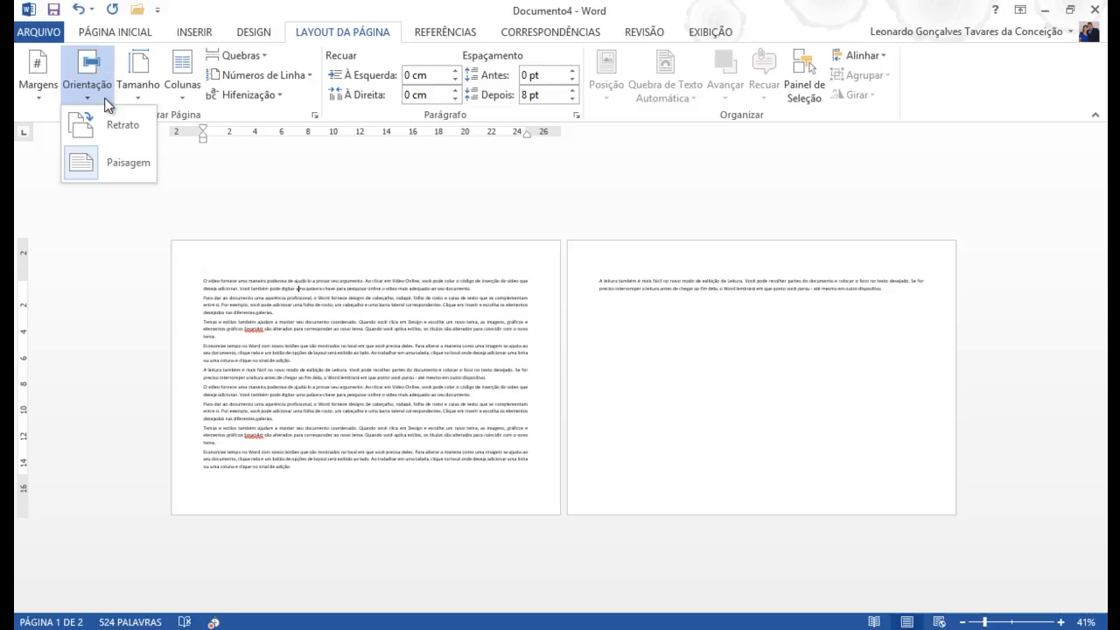
click(226, 234)
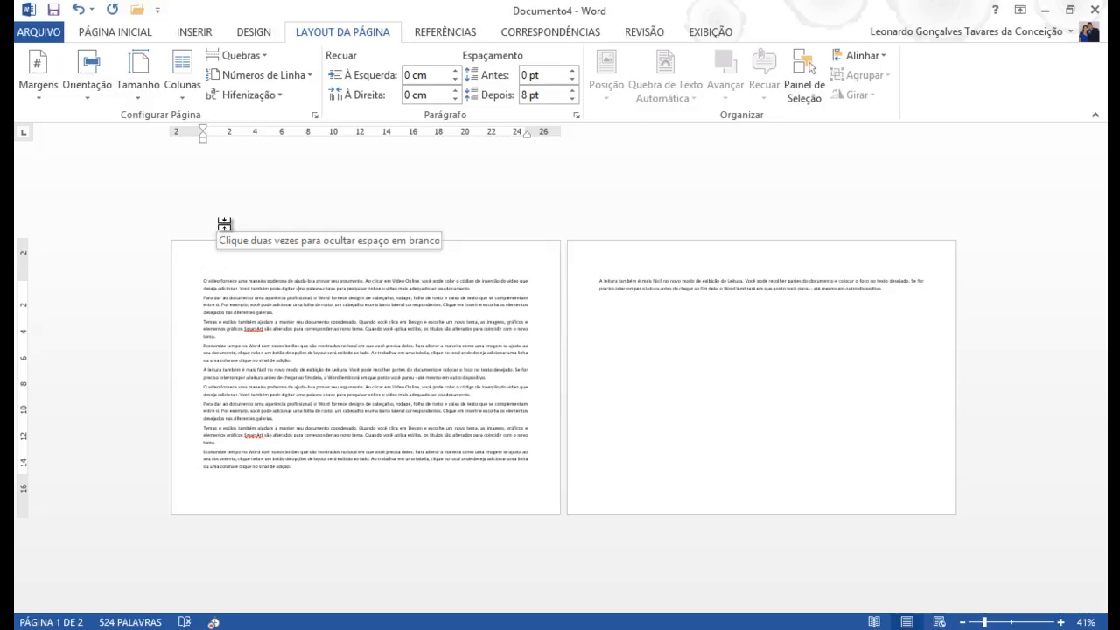
click(87, 99)
click(97, 127)
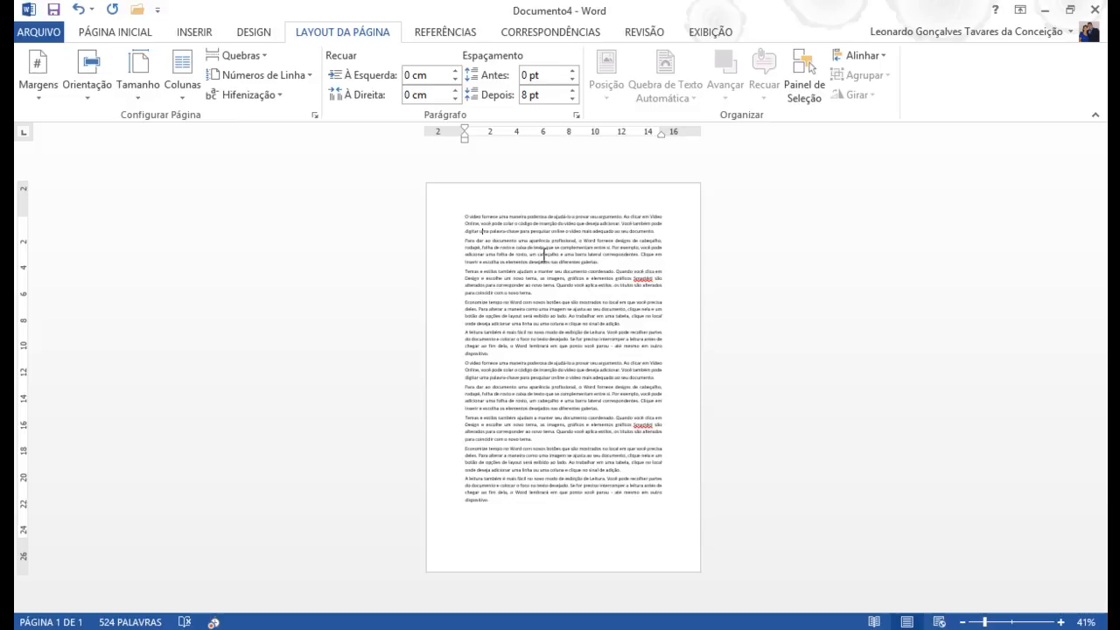
Step: Examine the preset paper sizes, comparing the dimensions of A4, A3, Executivo and Ofício
click(146, 95)
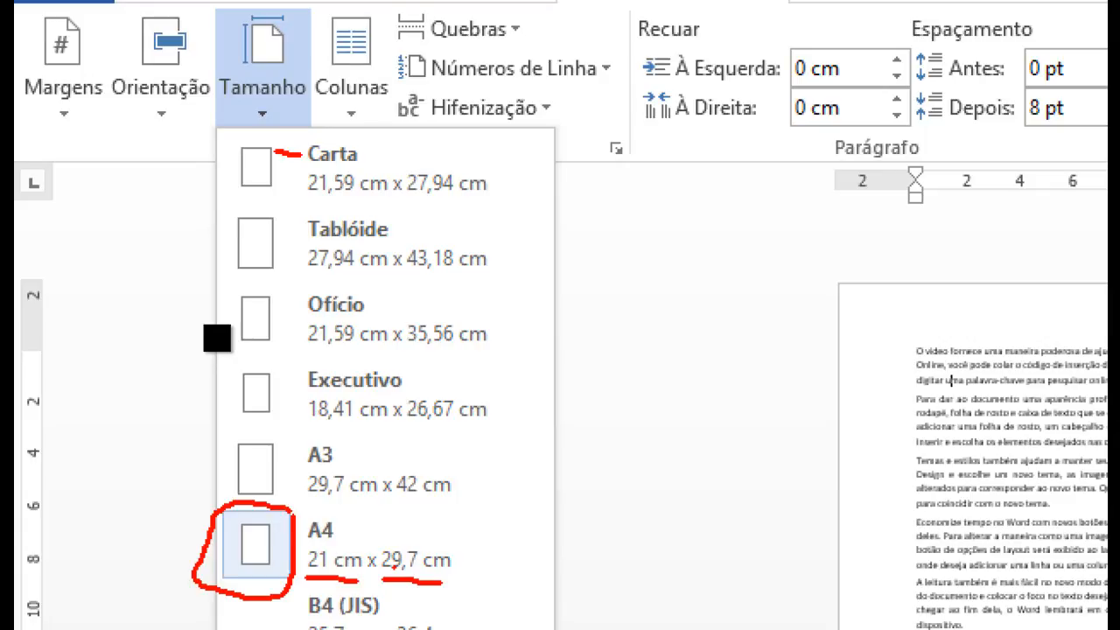
drag(305, 456, 285, 456)
drag(303, 497, 449, 501)
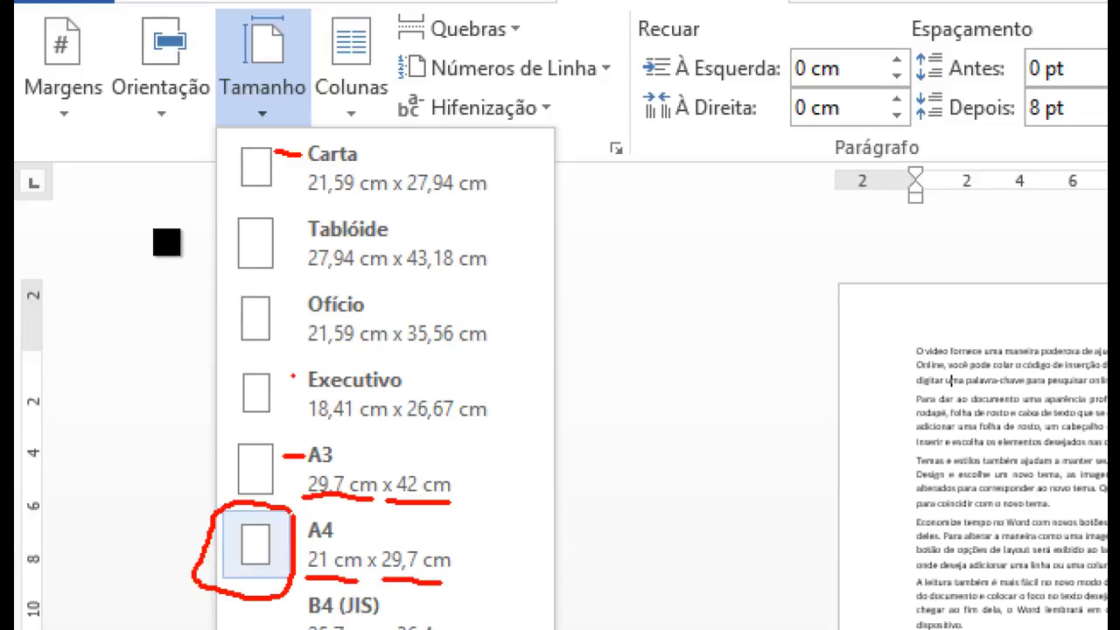
mouse_move(306, 382)
mouse_down()
mouse_move(279, 382)
mouse_move(275, 408)
mouse_up()
mouse_move(301, 304)
mouse_down()
mouse_move(278, 304)
mouse_move(280, 332)
mouse_up()
mouse_move(409, 354)
mouse_down()
mouse_move(494, 356)
mouse_move(501, 328)
mouse_move(479, 313)
mouse_move(393, 313)
mouse_move(406, 355)
mouse_up()
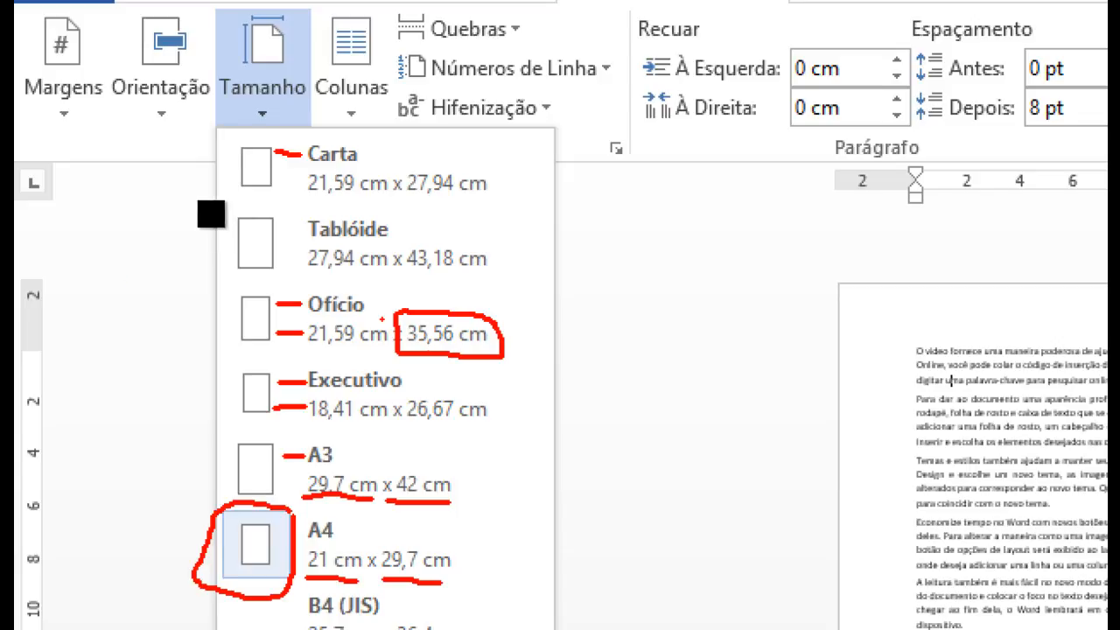
key(Escape)
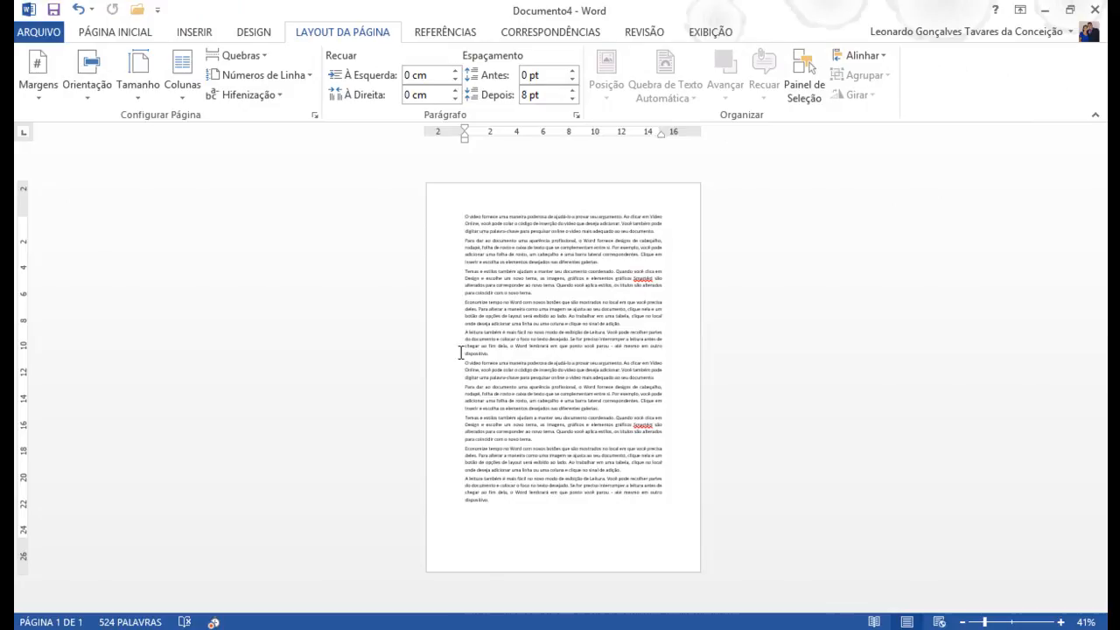
Step: Try the Carta and Ofício paper sizes on the document
click(140, 95)
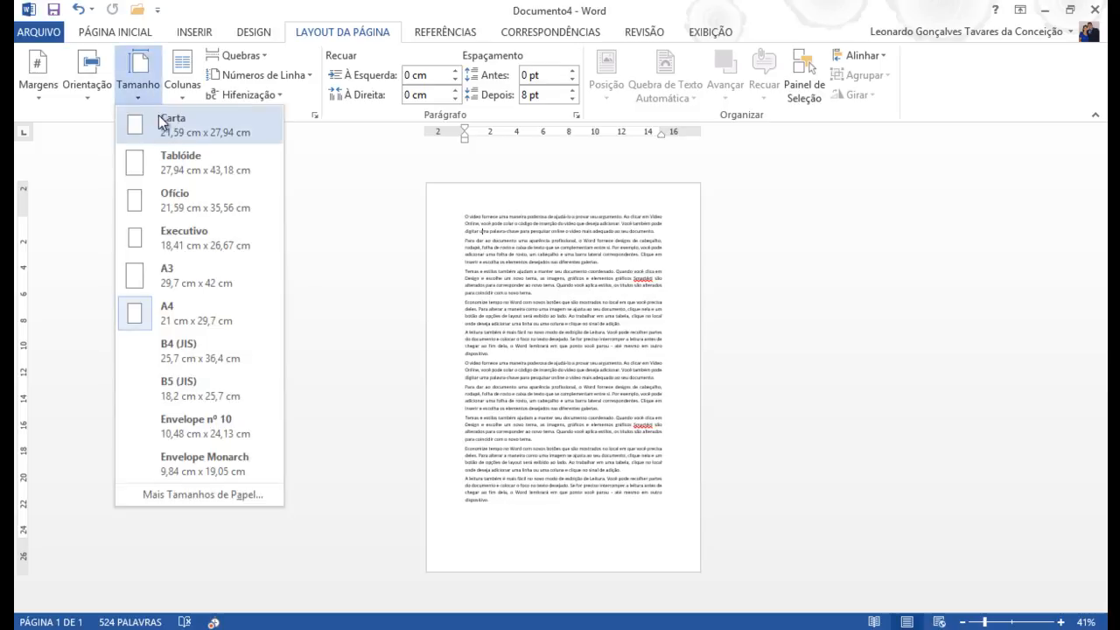
click(187, 127)
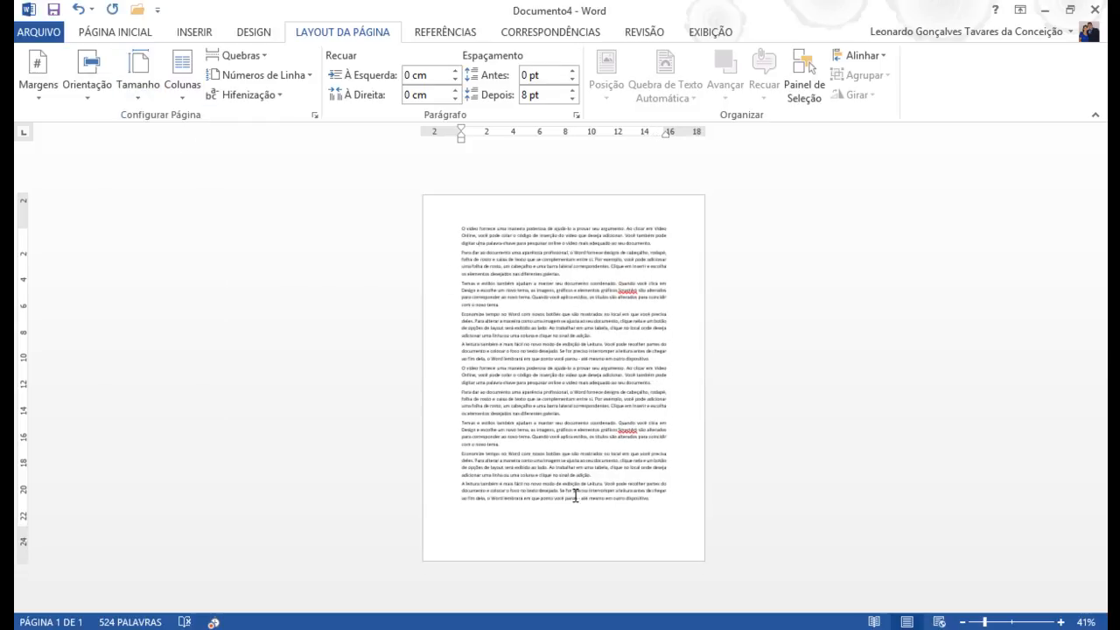
click(95, 97)
click(130, 95)
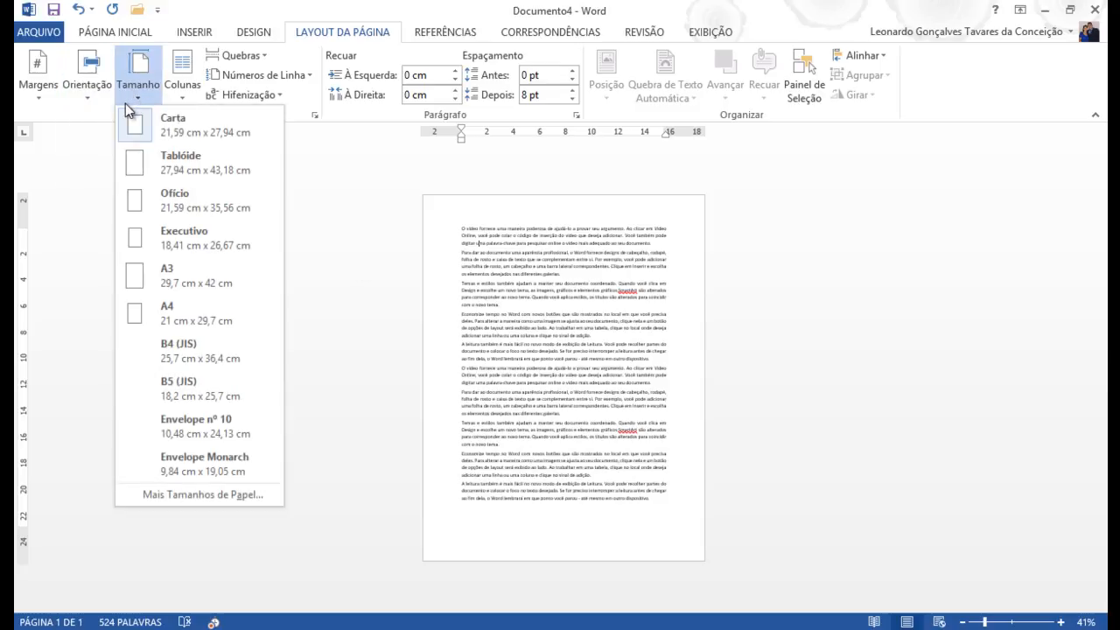
click(163, 206)
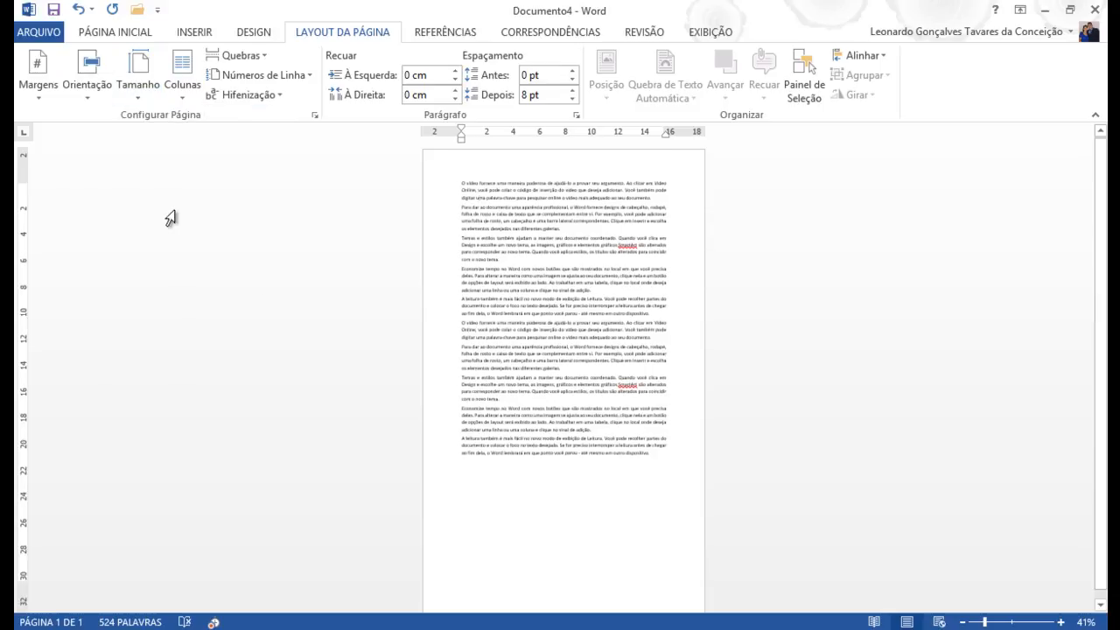
scroll(570, 482, down, 1)
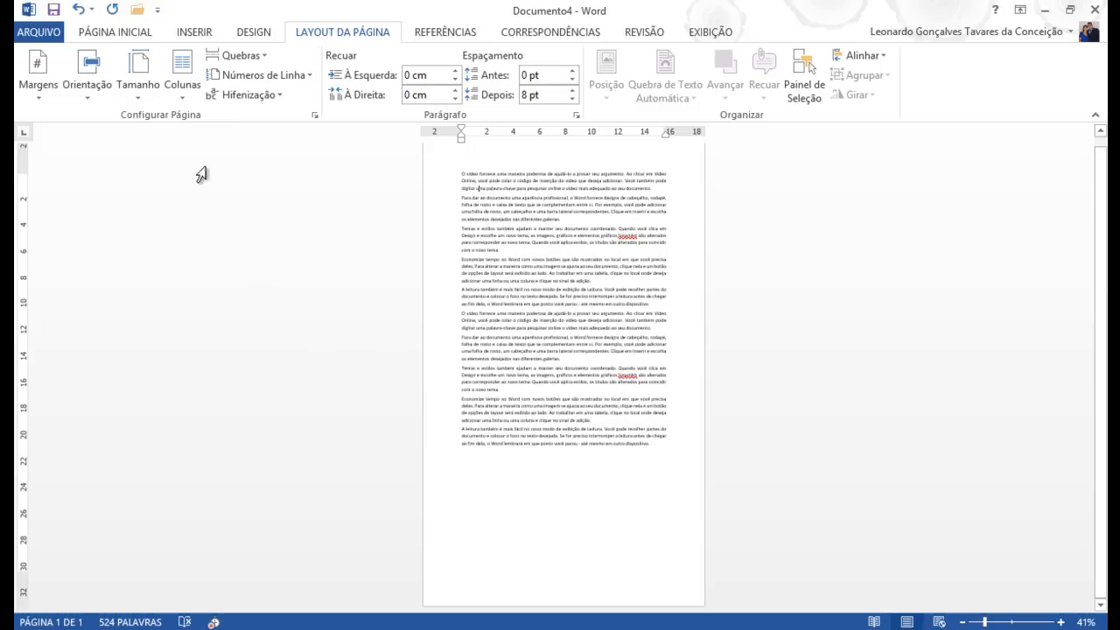
Step: Try the Executivo and A3 paper sizes, viewing the whole A3 page at 20% zoom
click(143, 93)
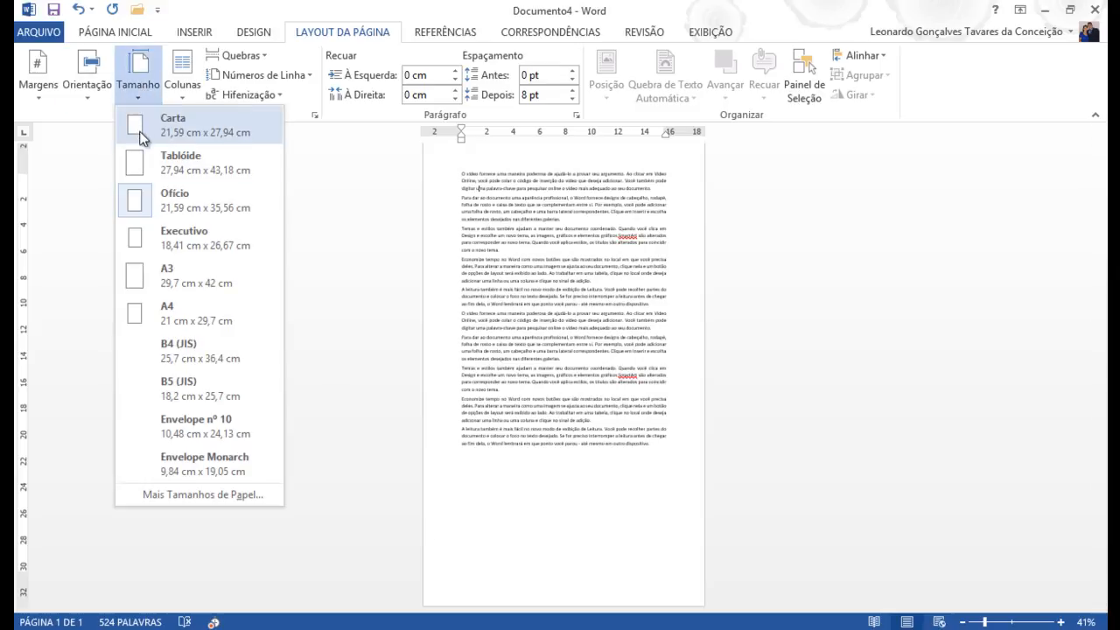
click(166, 250)
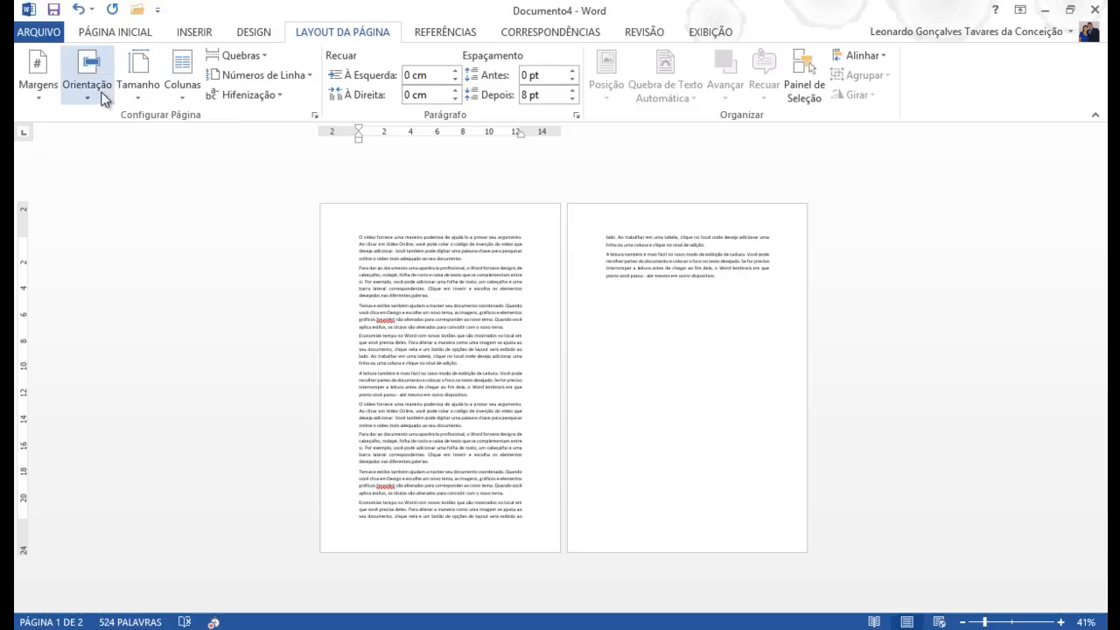
click(140, 98)
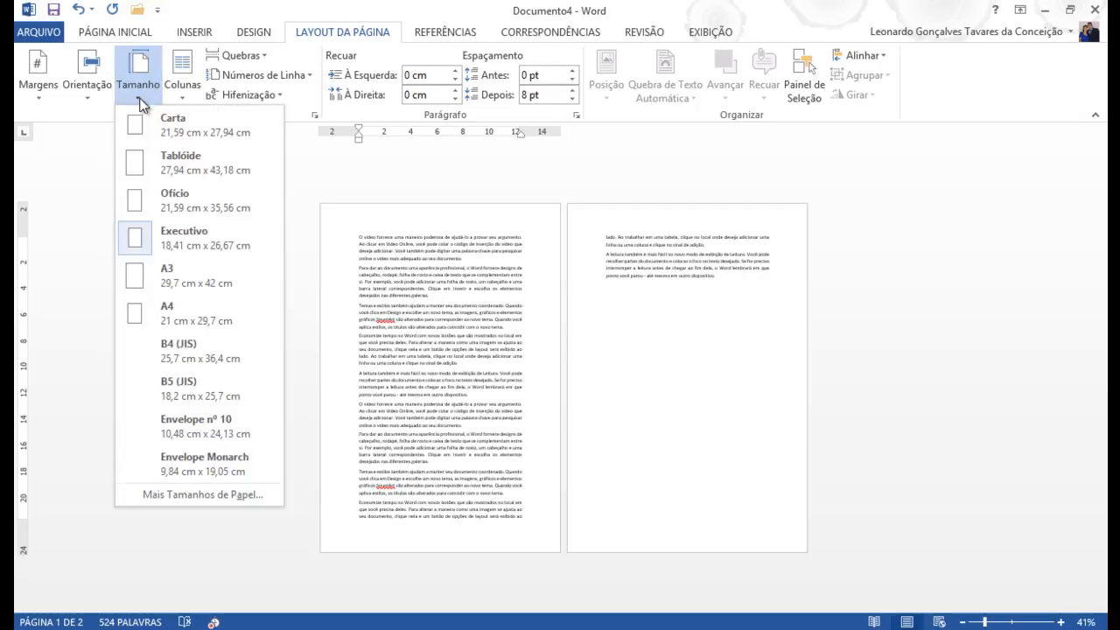
click(180, 278)
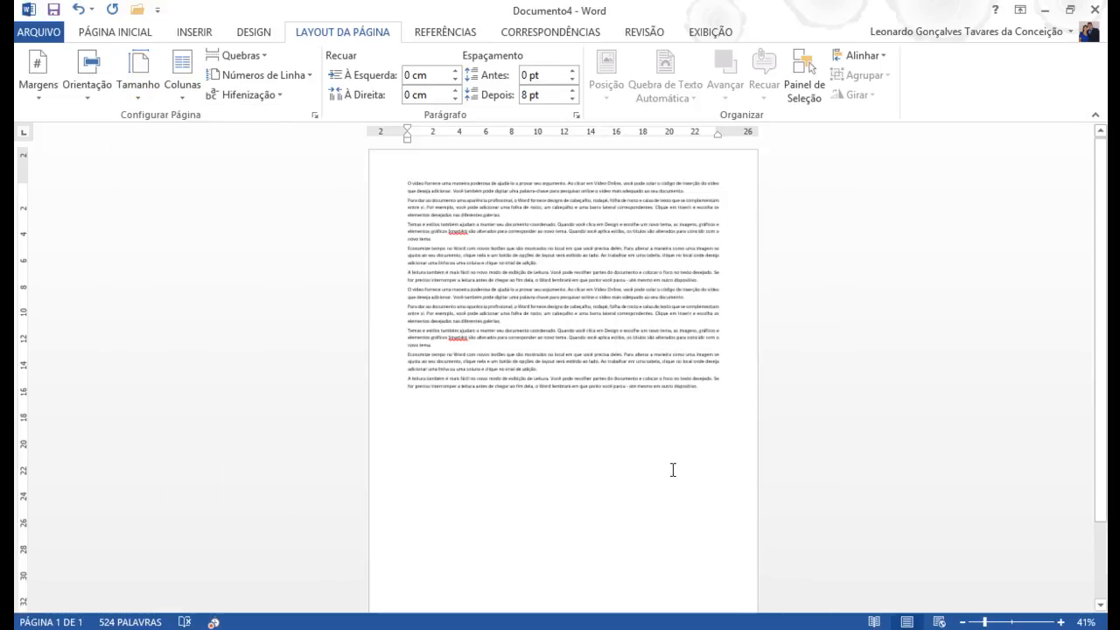
drag(985, 621, 971, 622)
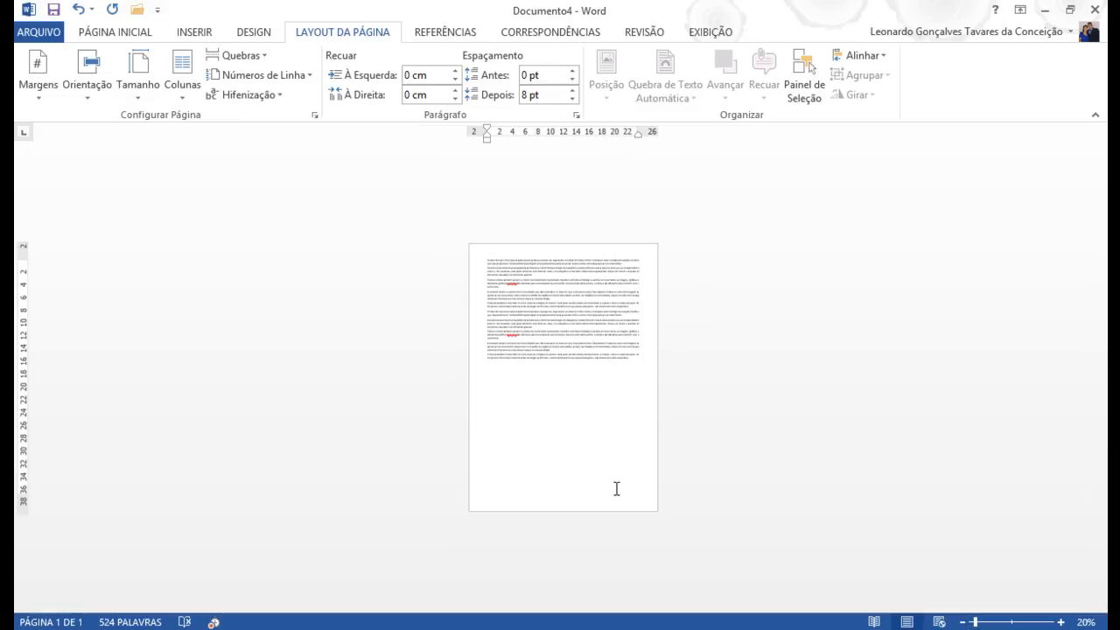
Step: Try the Envelope nº 10 and B5 (JIS) paper sizes, and return to A4 at 50% zoom
click(140, 102)
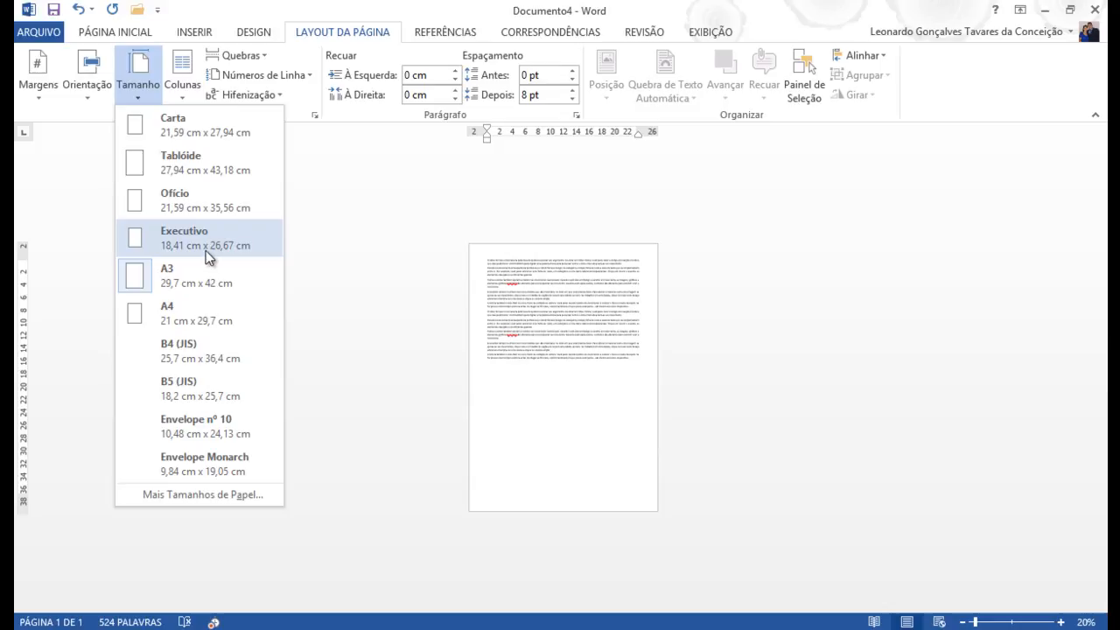
click(217, 435)
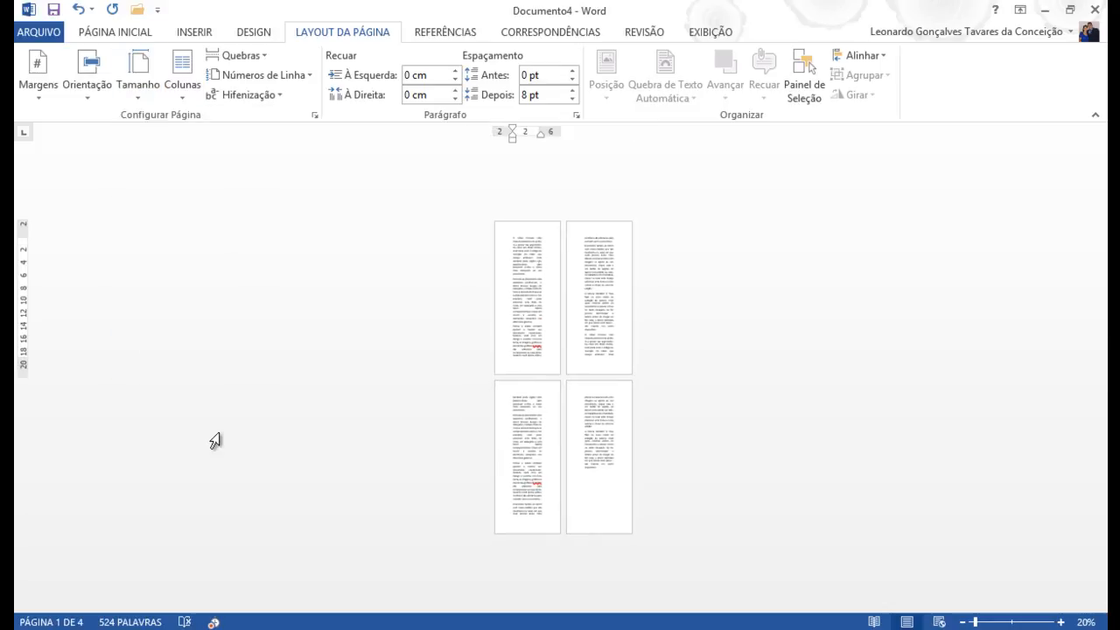
click(94, 94)
click(140, 92)
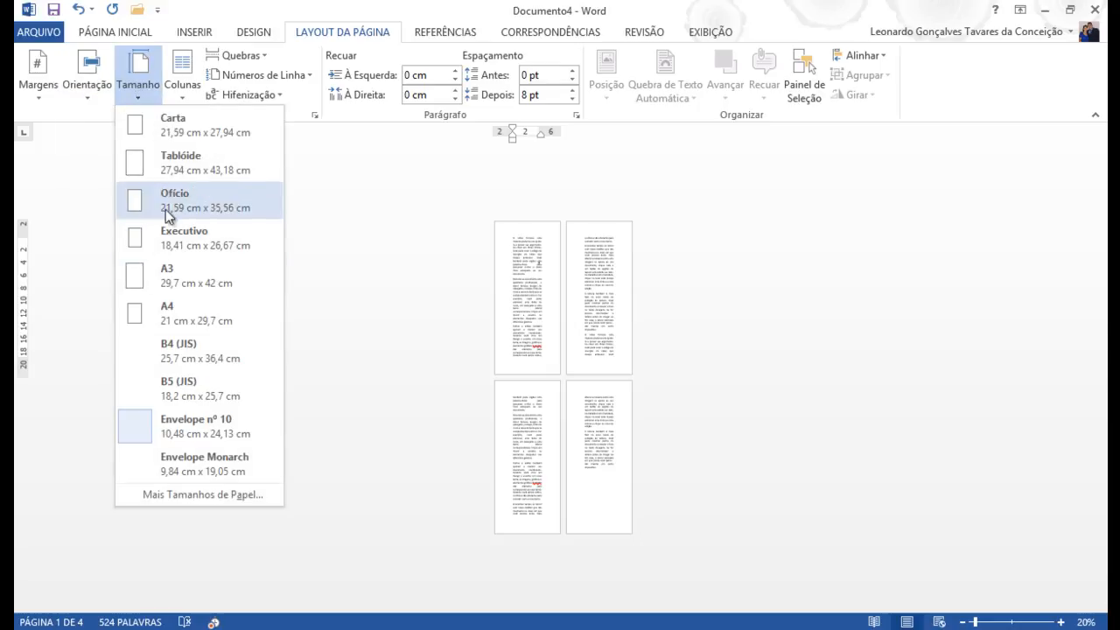
click(235, 398)
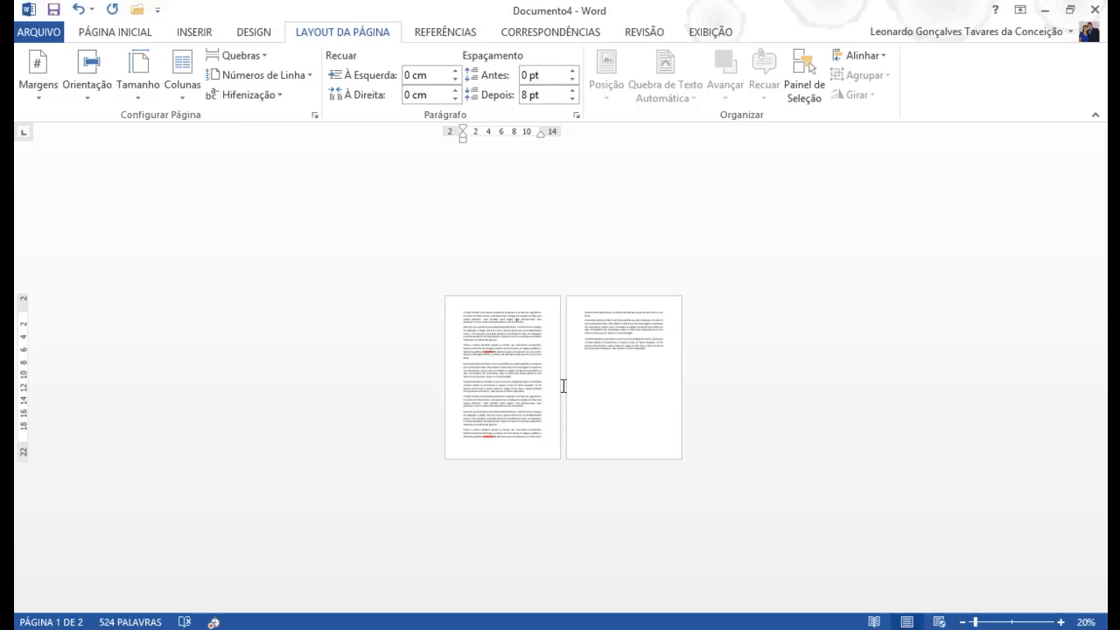
click(41, 96)
click(41, 95)
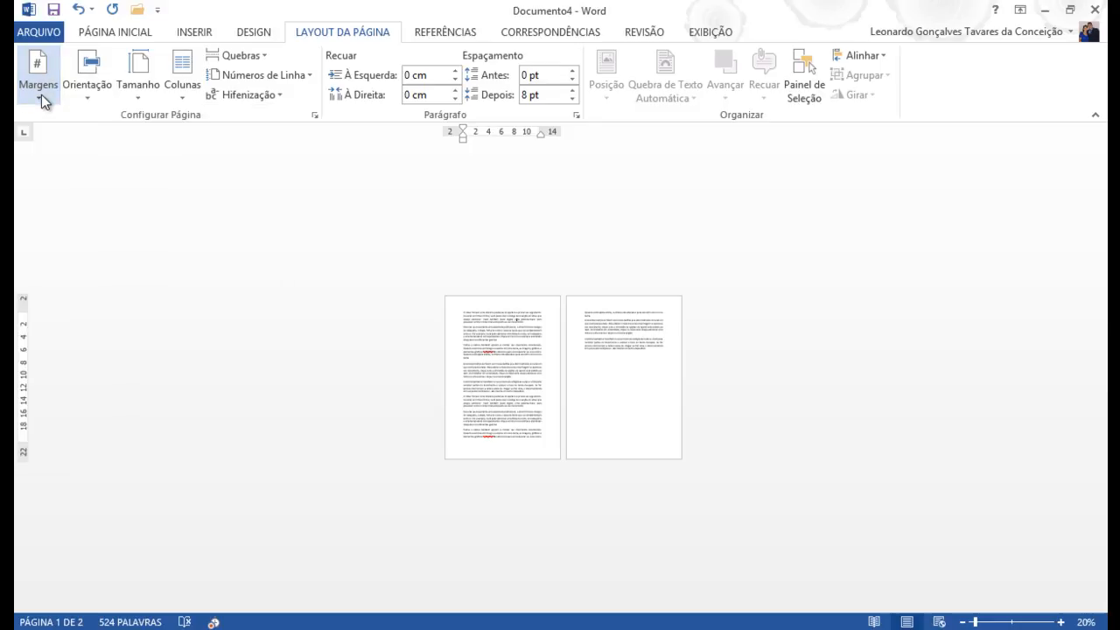
click(142, 98)
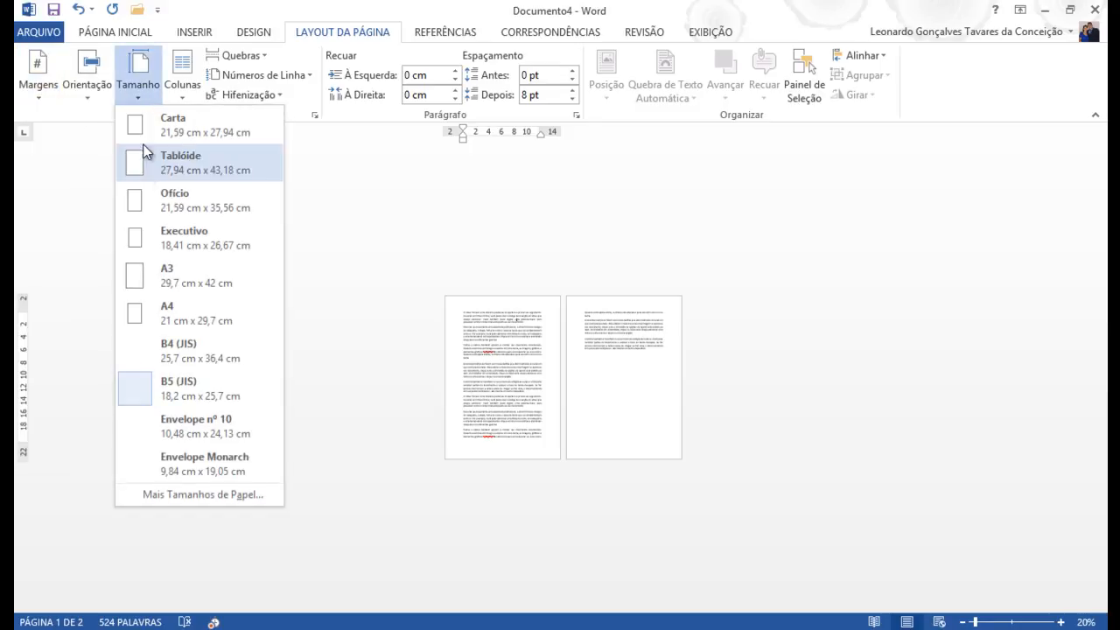
click(180, 319)
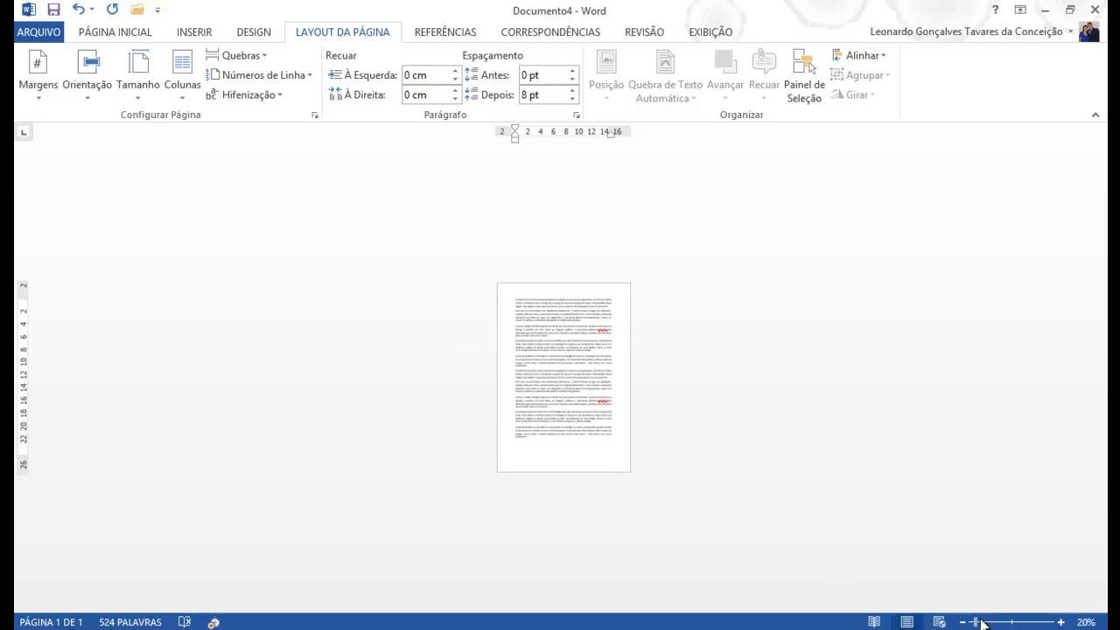
drag(981, 623, 989, 623)
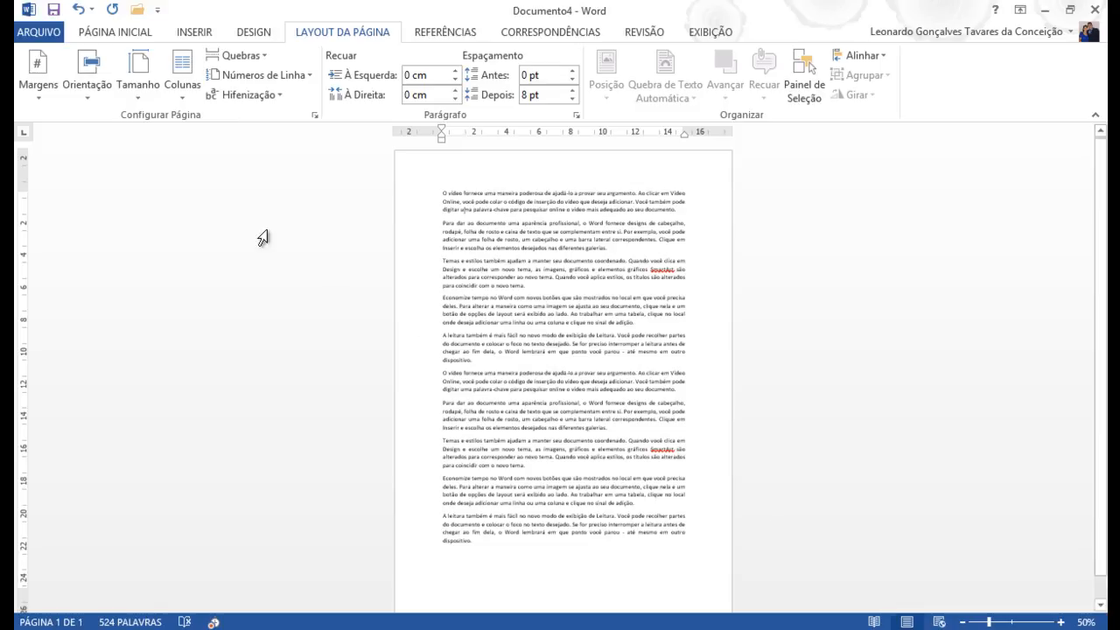
Step: Open the additional paper size settings, examine the Tamanho do papel, Largura, Altura, Visualização and Aplicar a sections, and accept them with A4
click(147, 88)
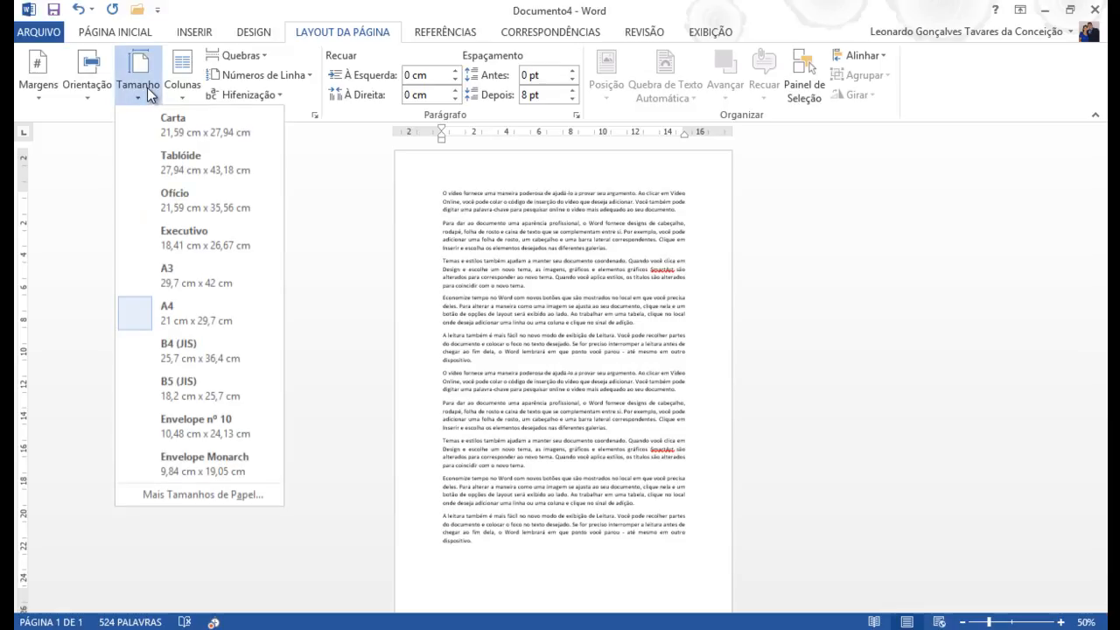
click(208, 497)
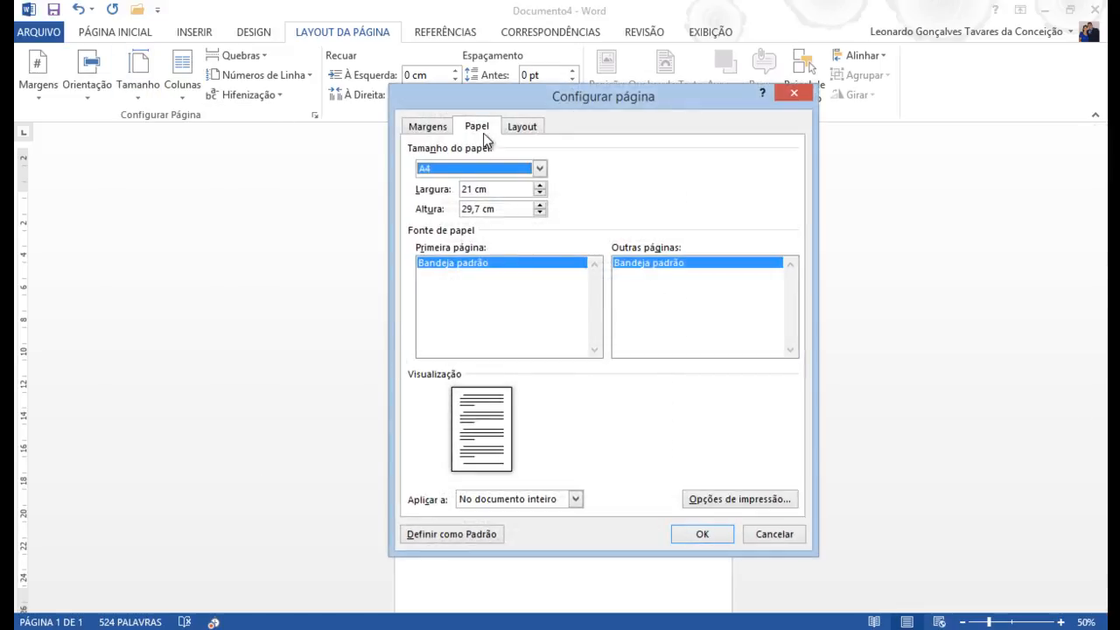
drag(503, 105, 421, 113)
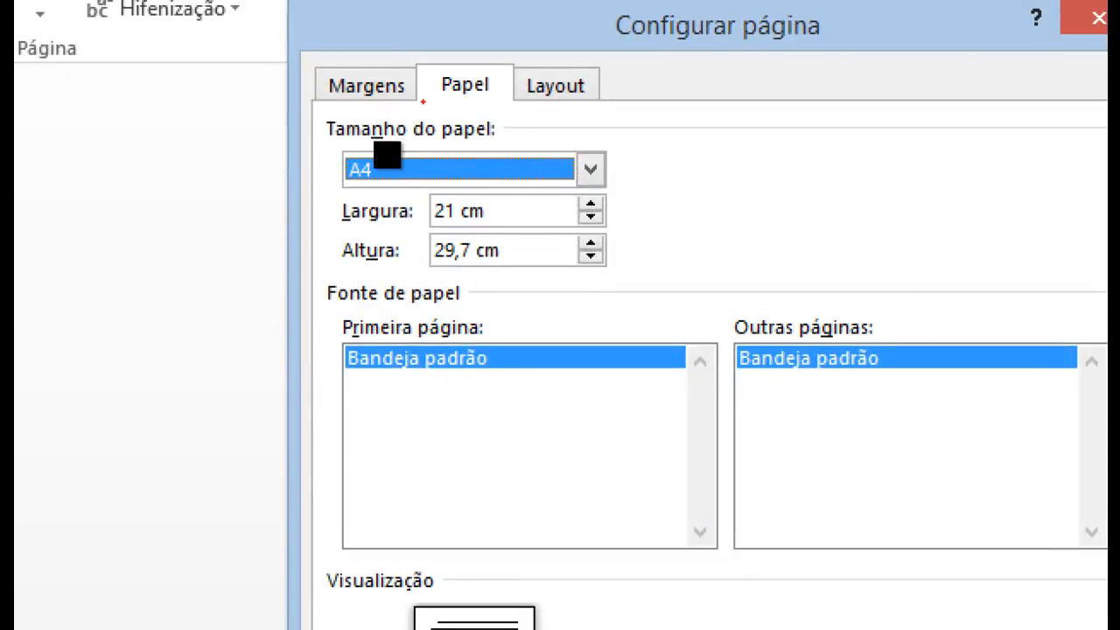
drag(424, 102, 510, 107)
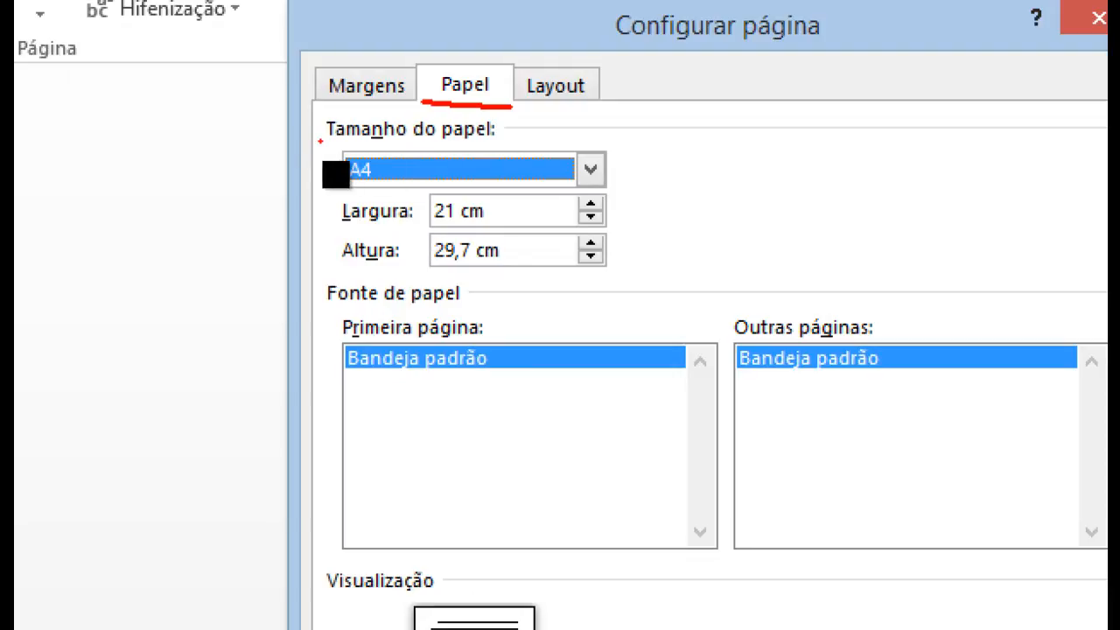
mouse_move(332, 152)
mouse_down()
mouse_move(327, 233)
mouse_move(384, 241)
mouse_move(517, 222)
mouse_move(487, 181)
mouse_move(360, 169)
mouse_up()
mouse_move(507, 201)
mouse_down()
mouse_move(493, 226)
mouse_move(517, 240)
mouse_move(504, 276)
mouse_up()
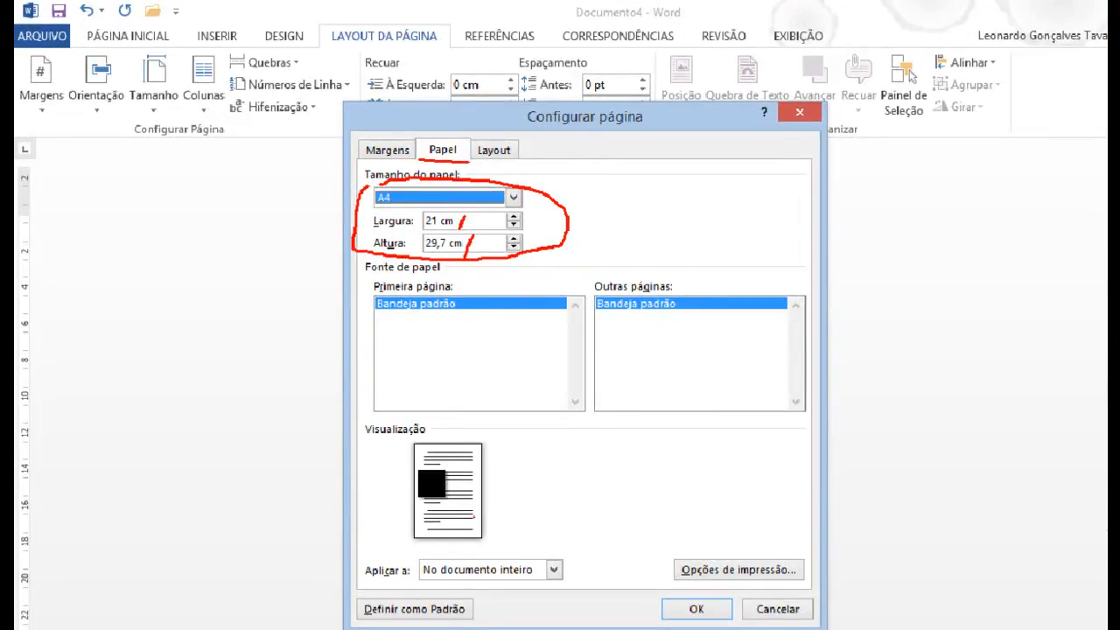
mouse_move(426, 588)
mouse_down()
mouse_move(540, 589)
mouse_move(558, 551)
mouse_move(477, 536)
mouse_move(420, 569)
mouse_move(448, 586)
mouse_up()
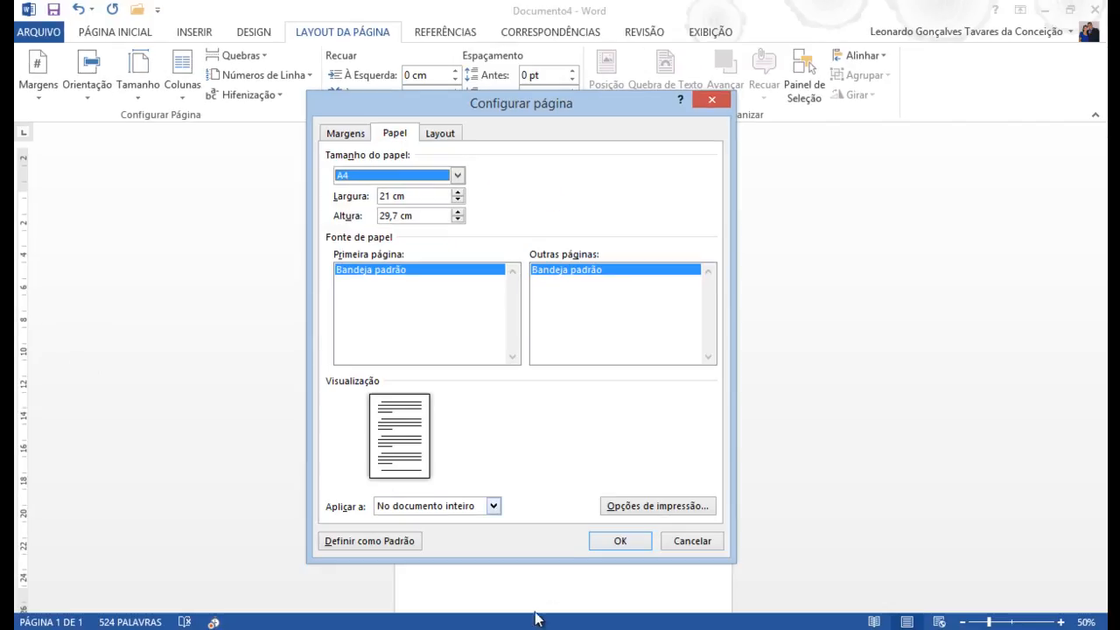
click(643, 542)
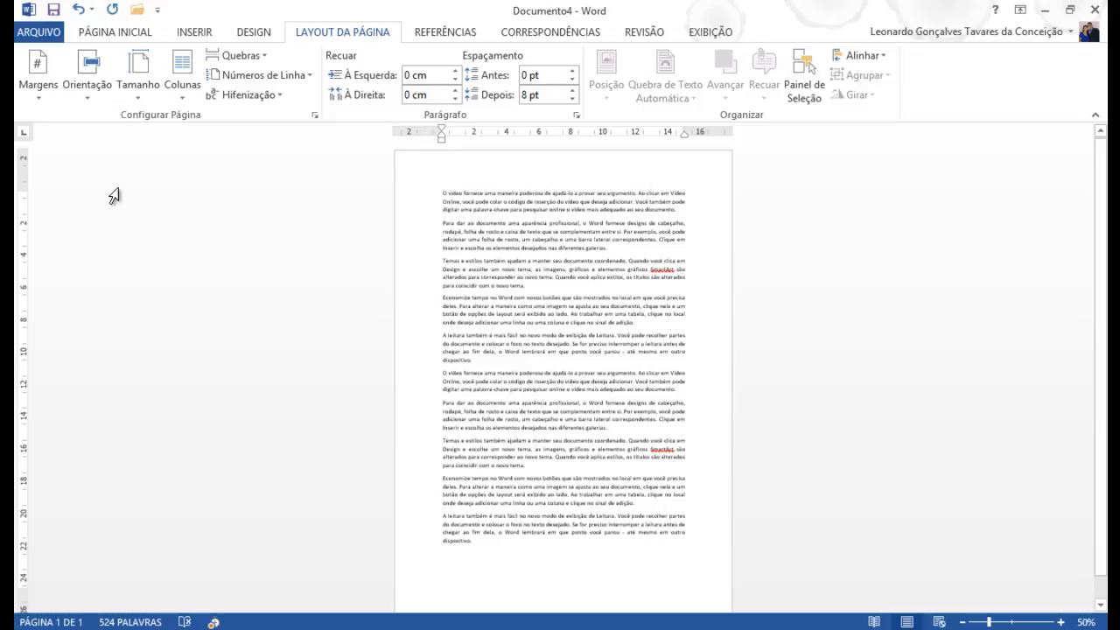
Step: Try the Estreita and Larga margin presets on the A4 page, and return to the Normal preset
click(51, 91)
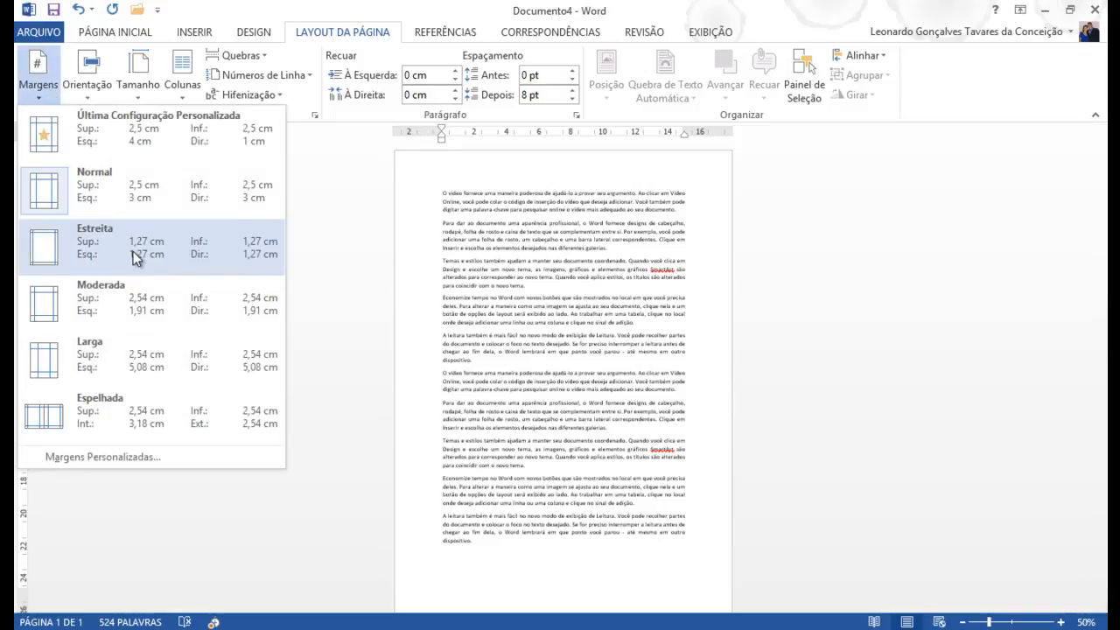
click(133, 251)
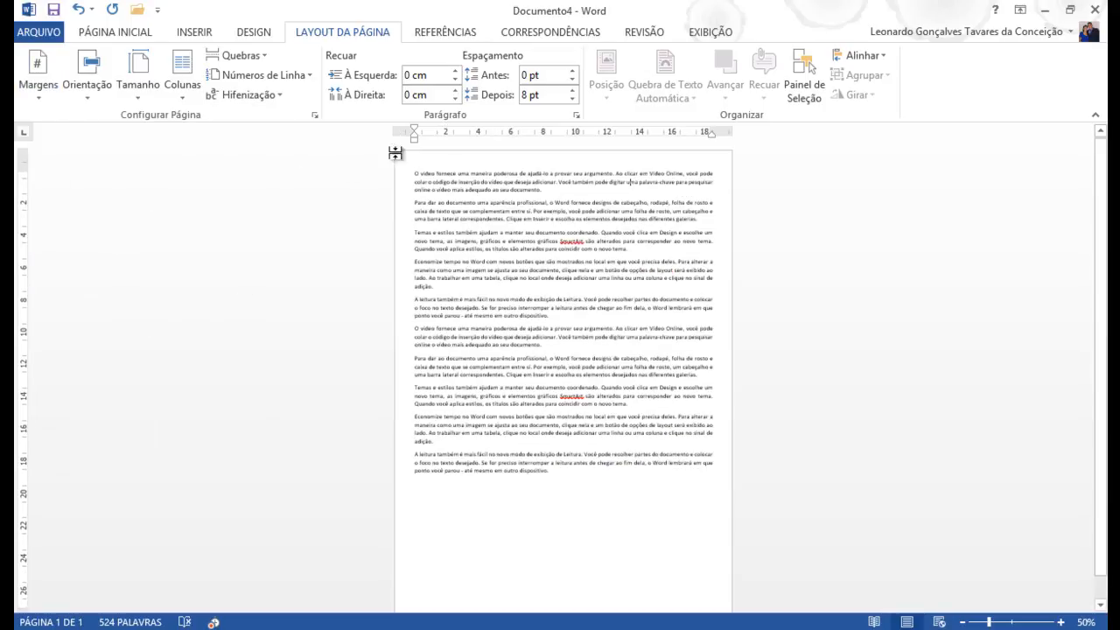
click(44, 95)
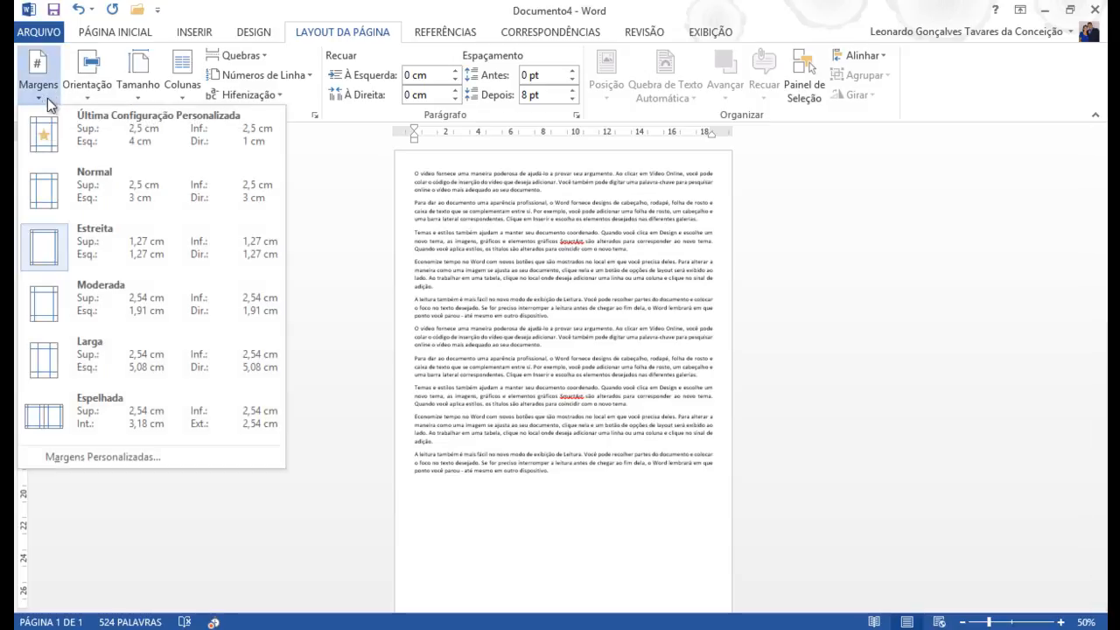
click(84, 361)
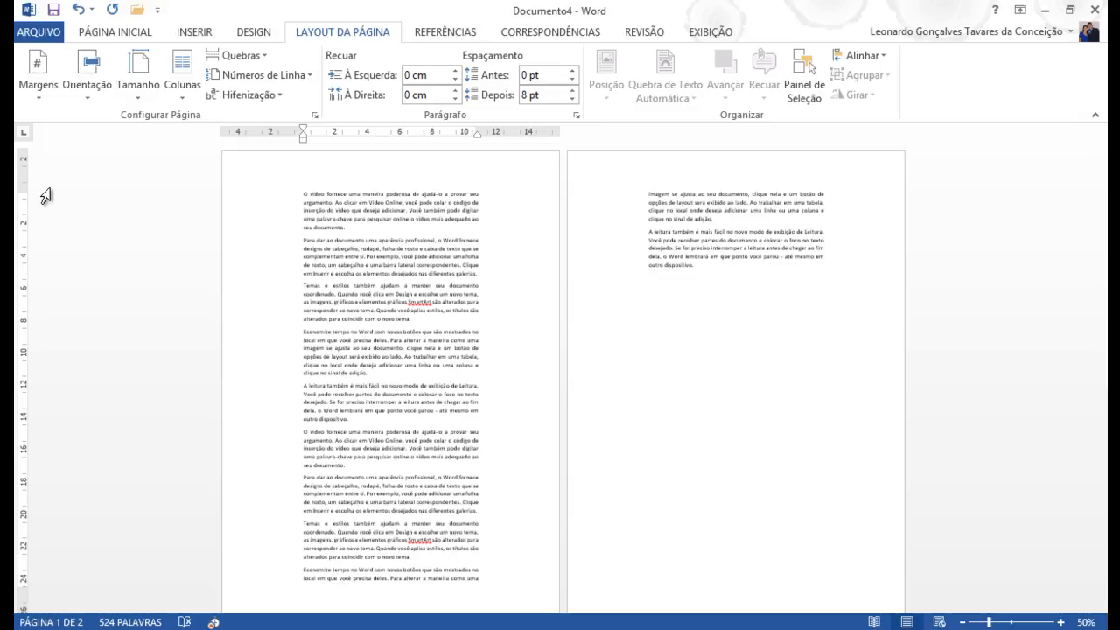
click(45, 86)
click(88, 193)
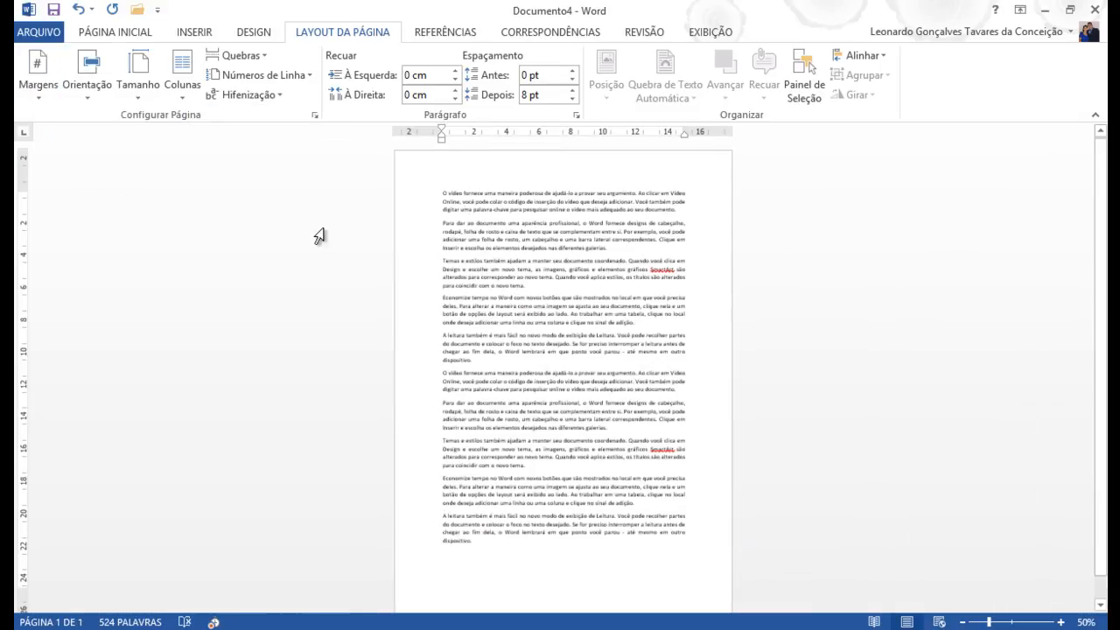
Step: At 100% zoom, indent the first paragraph 2,5 cm from the left and widen the page's left margin to about 4,5 cm with the ruler
drag(990, 622, 1013, 622)
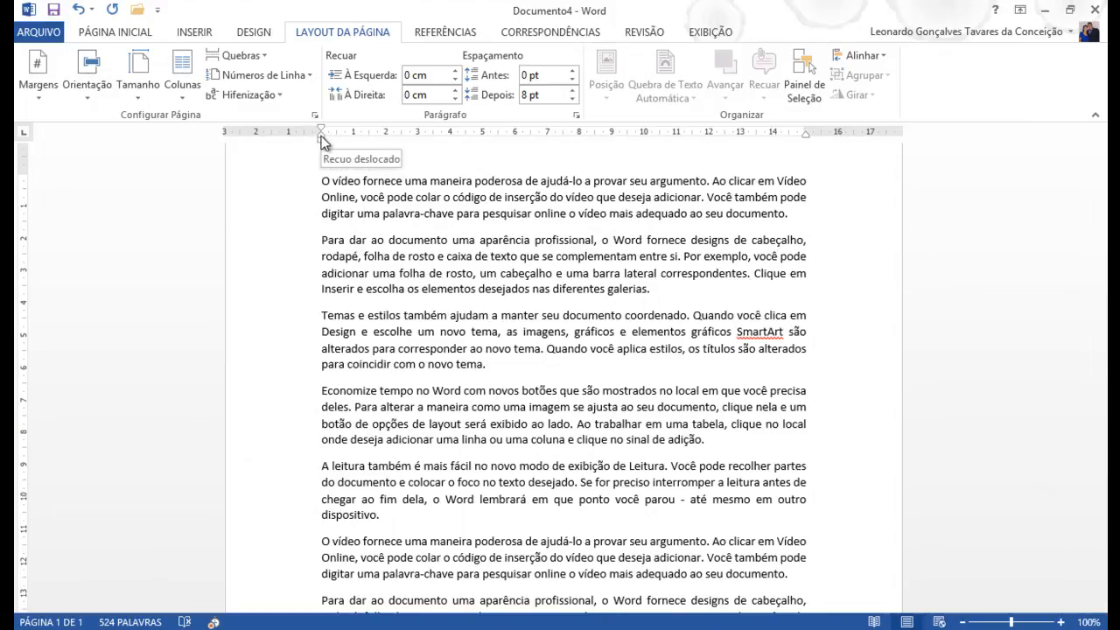
drag(321, 139, 401, 140)
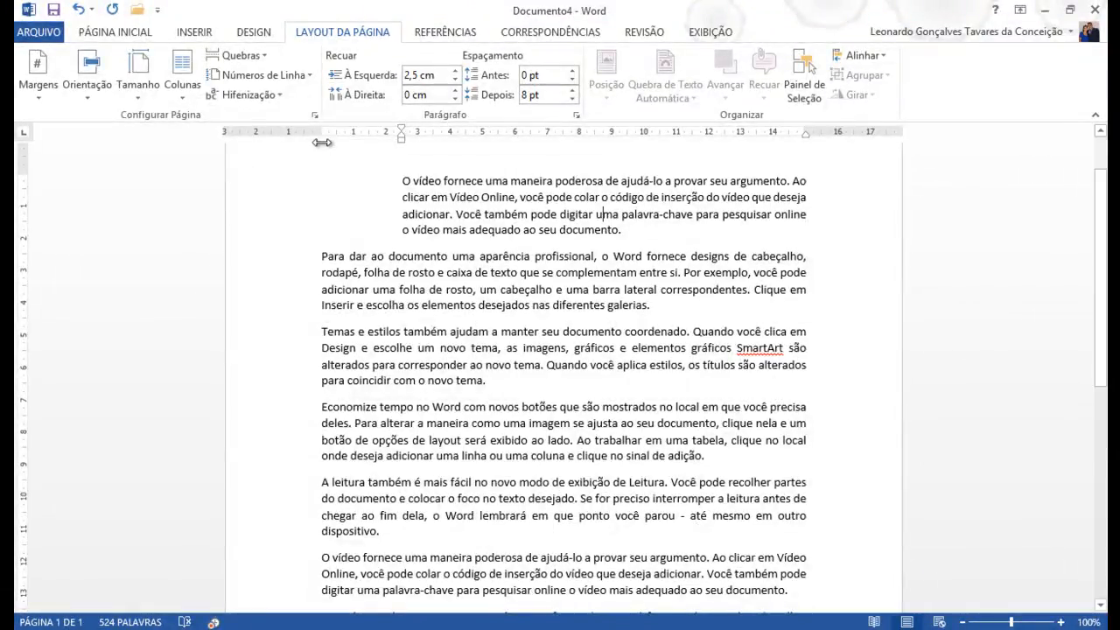
drag(320, 133, 459, 137)
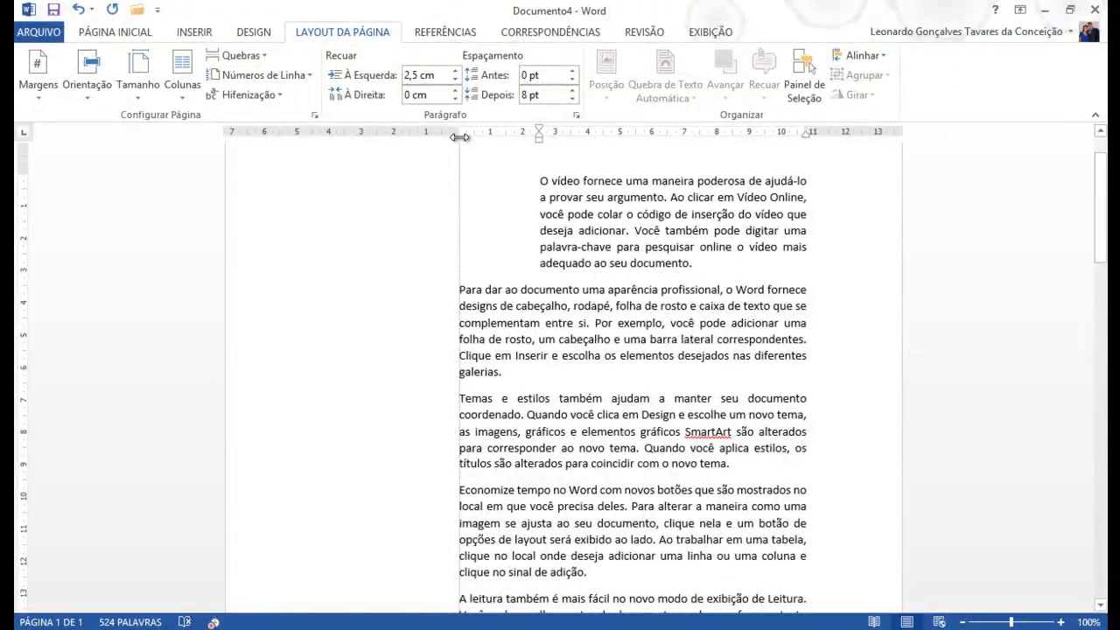
mouse_move(360, 131)
mouse_down()
mouse_move(233, 132)
mouse_move(368, 136)
mouse_move(355, 138)
mouse_up()
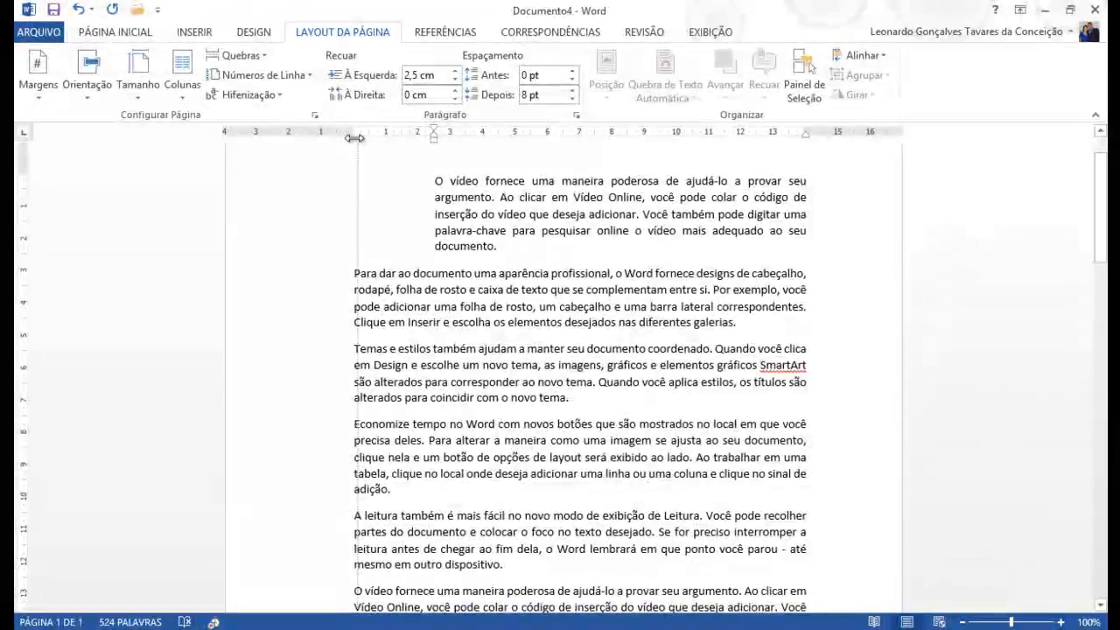
mouse_move(356, 138)
mouse_down()
mouse_move(377, 138)
mouse_move(365, 138)
mouse_up()
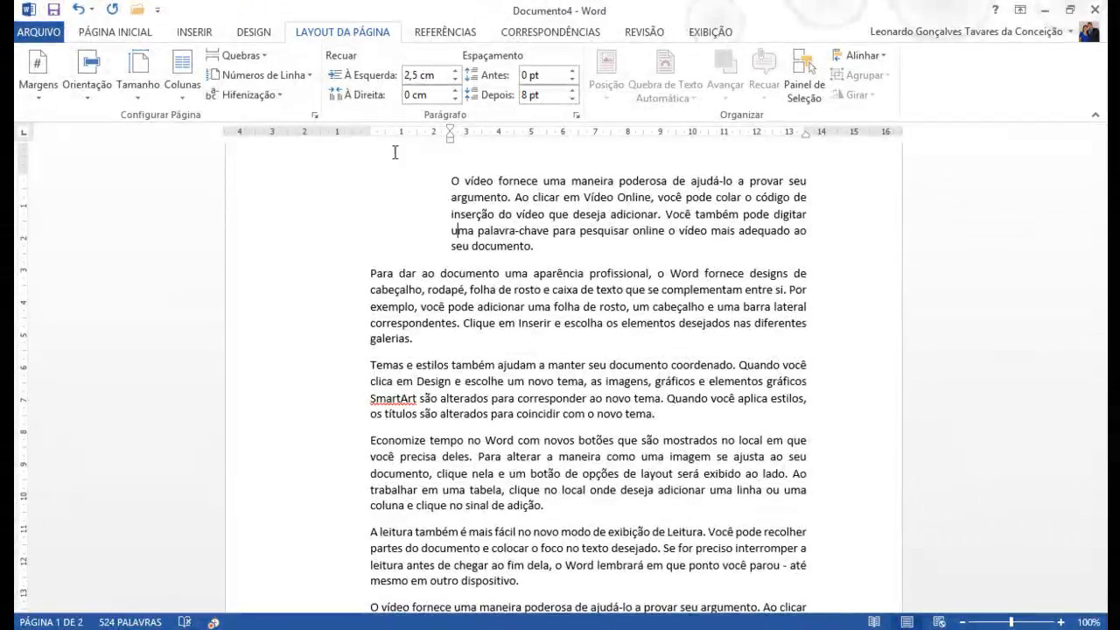
Step: Reset the first paragraph's left indent to 0 cm and reduce the page's right margin to about 0,5 cm with the ruler
drag(448, 140, 370, 155)
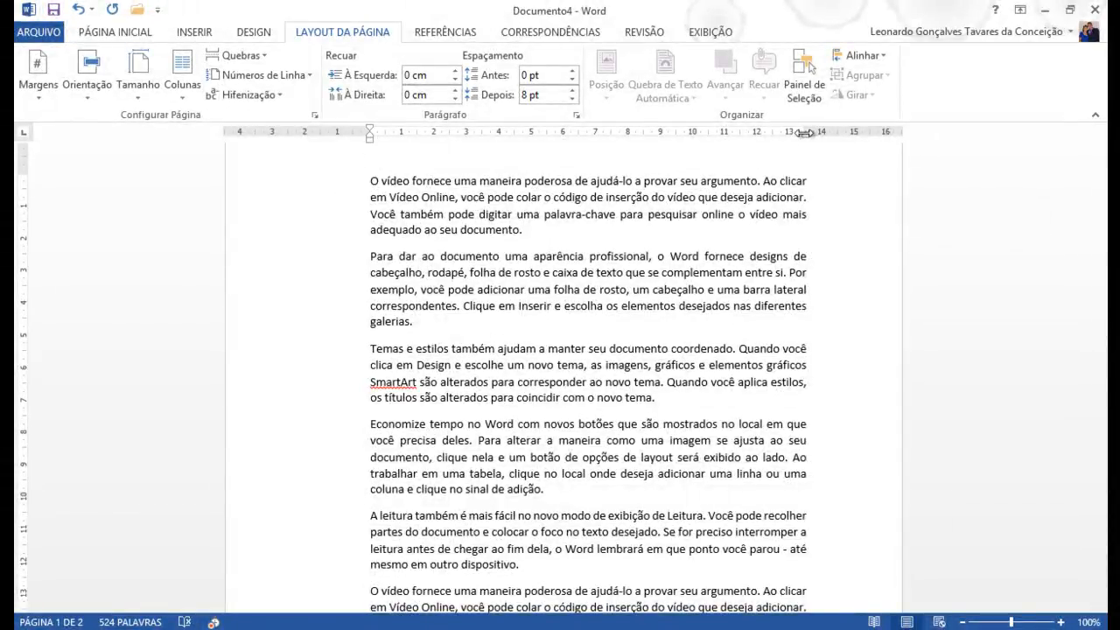
drag(805, 132, 887, 135)
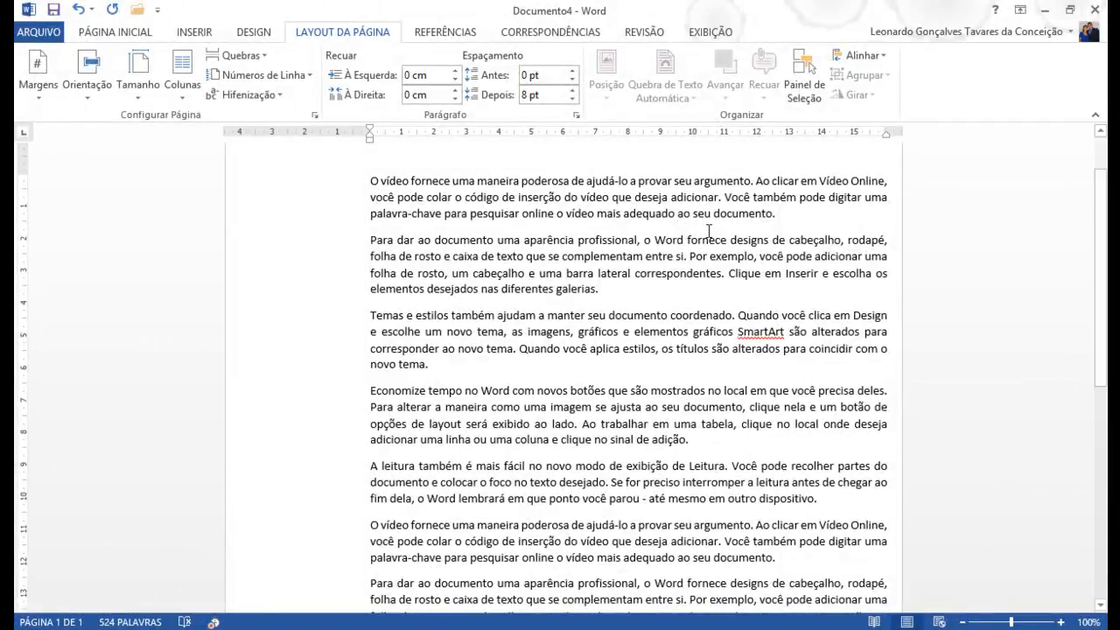
Step: With the vertical ruler, try a top margin of about 5,5 cm and reduce it to about 0,7 cm
scroll(690, 217, up, 2)
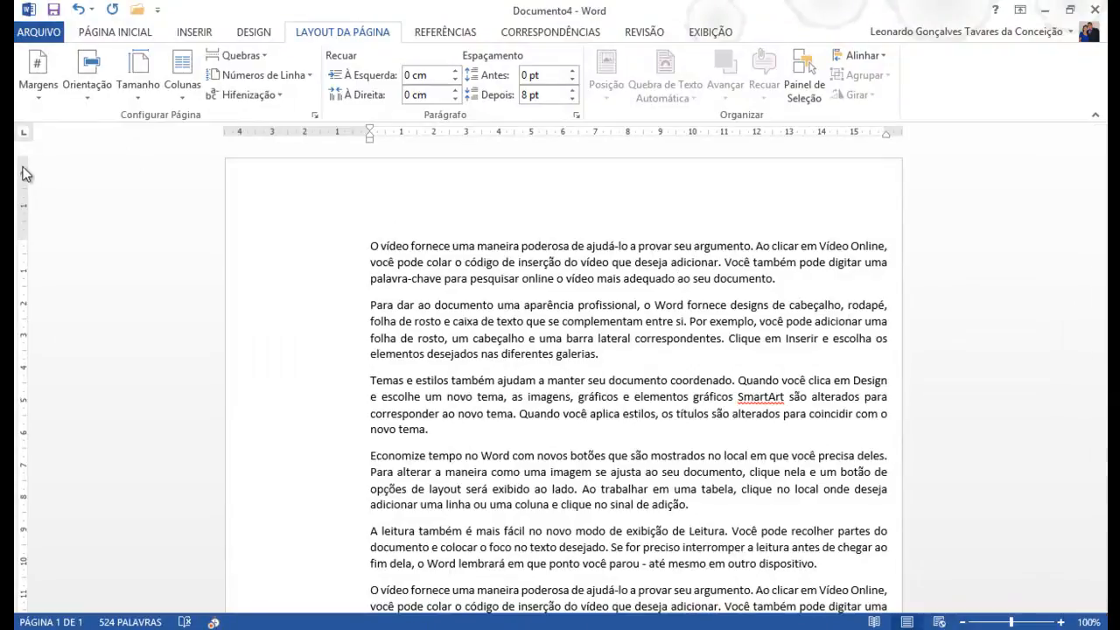
drag(23, 235, 22, 341)
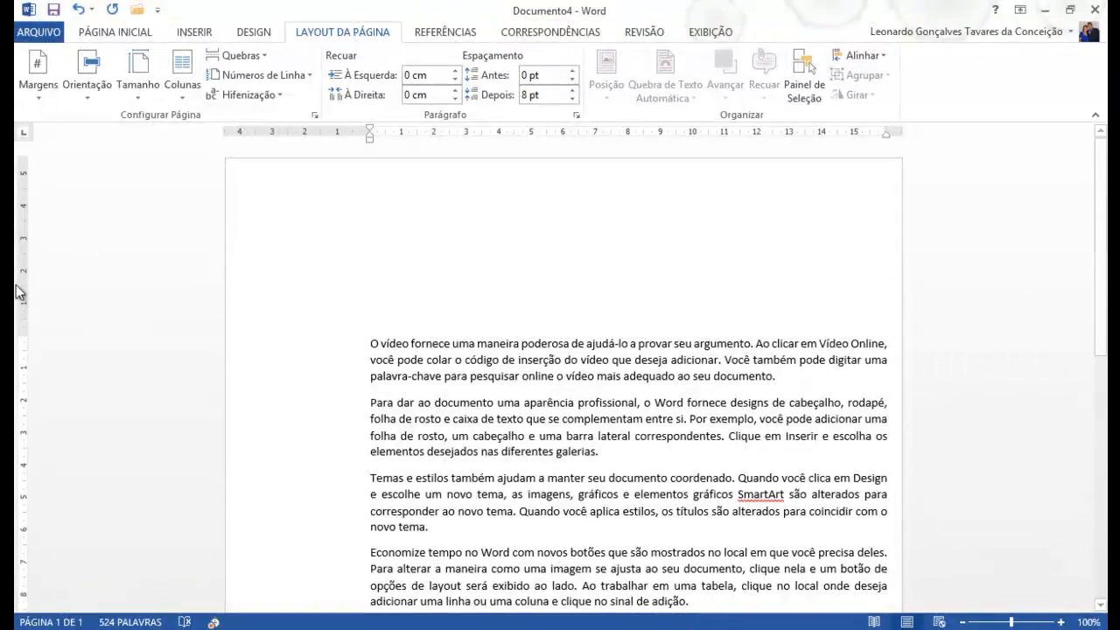
drag(26, 338, 30, 187)
Step: From the rulers, open and examine the Papel settings of Configurar página and the Recuos e espaçamento settings of Parágrafo, without changing anything
double_click(24, 175)
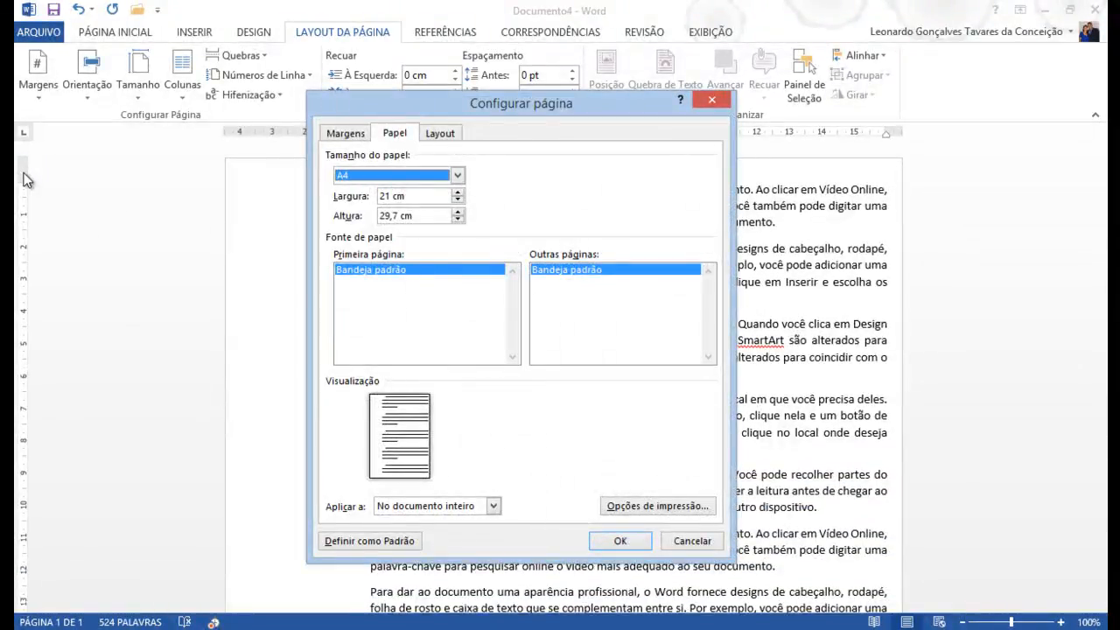
click(395, 137)
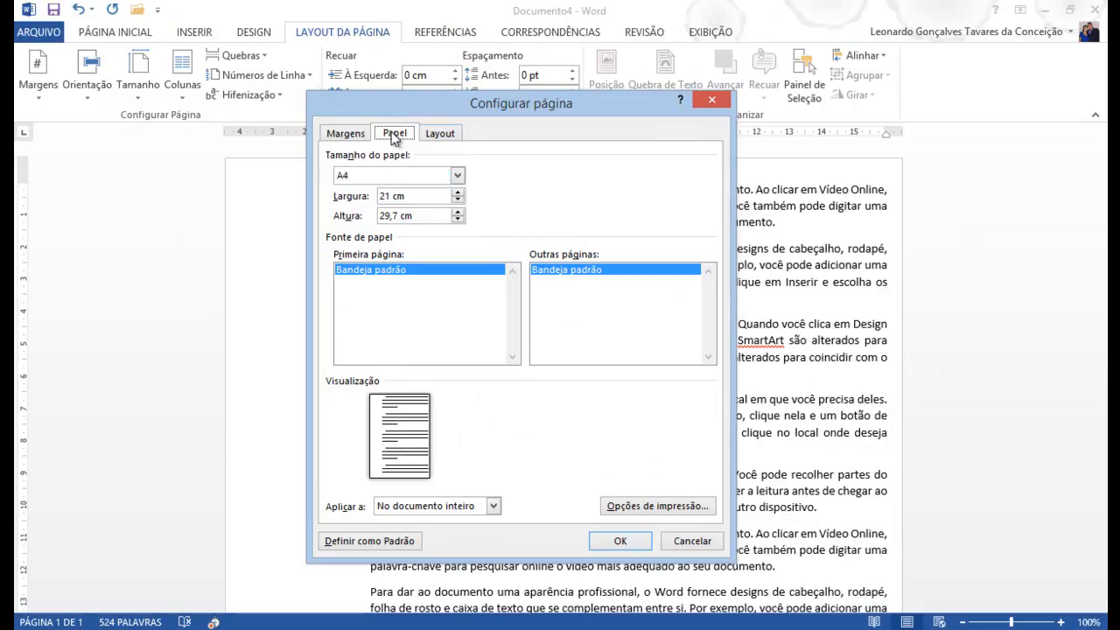
click(711, 101)
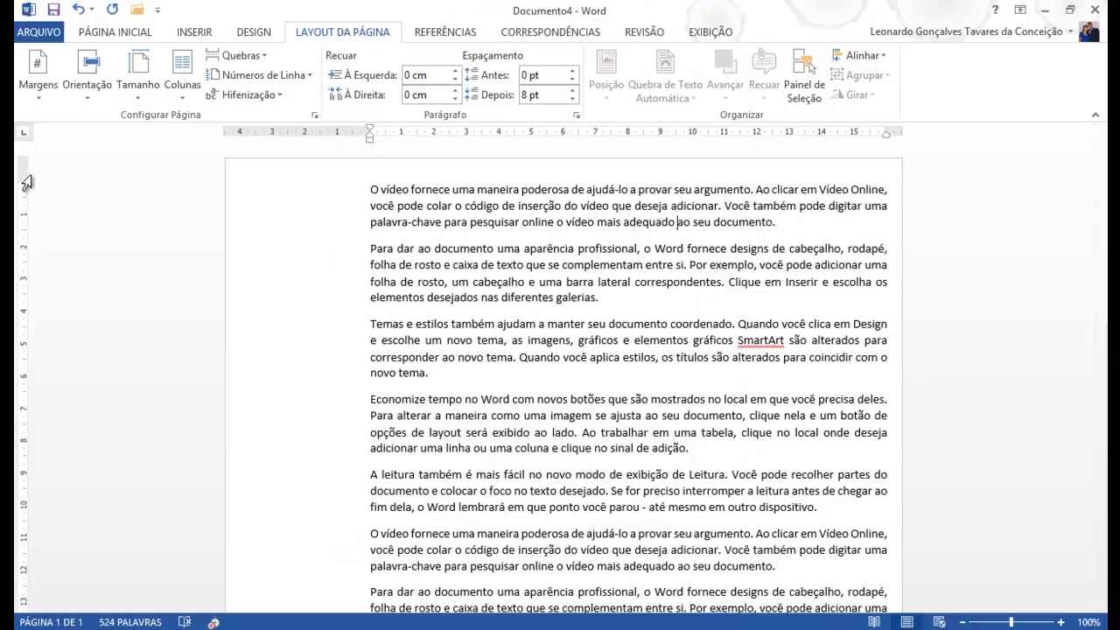
double_click(250, 132)
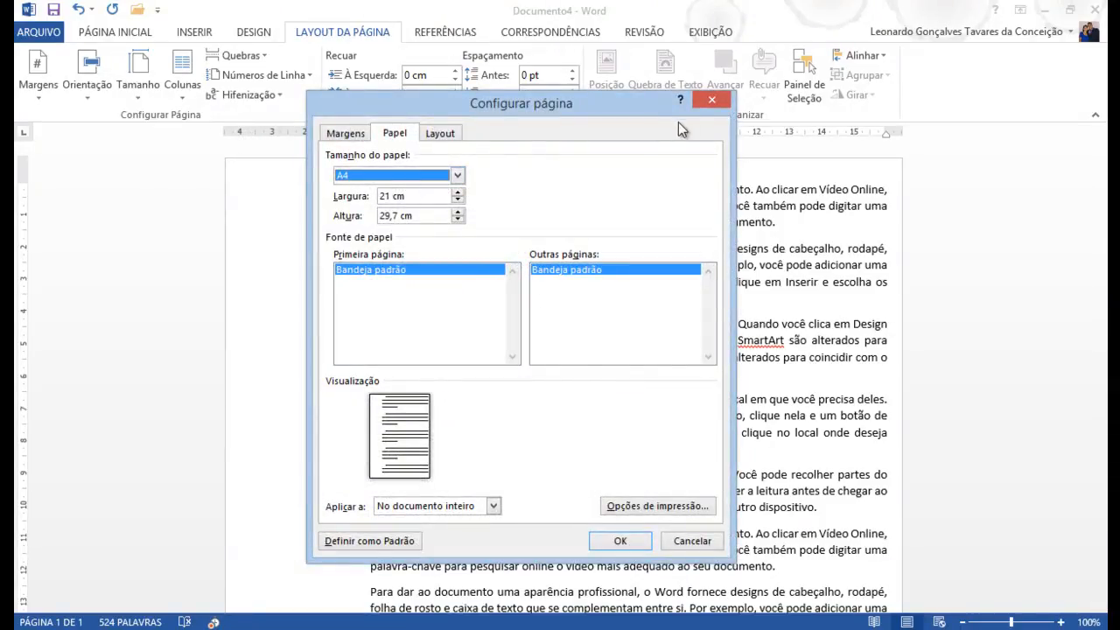
click(715, 100)
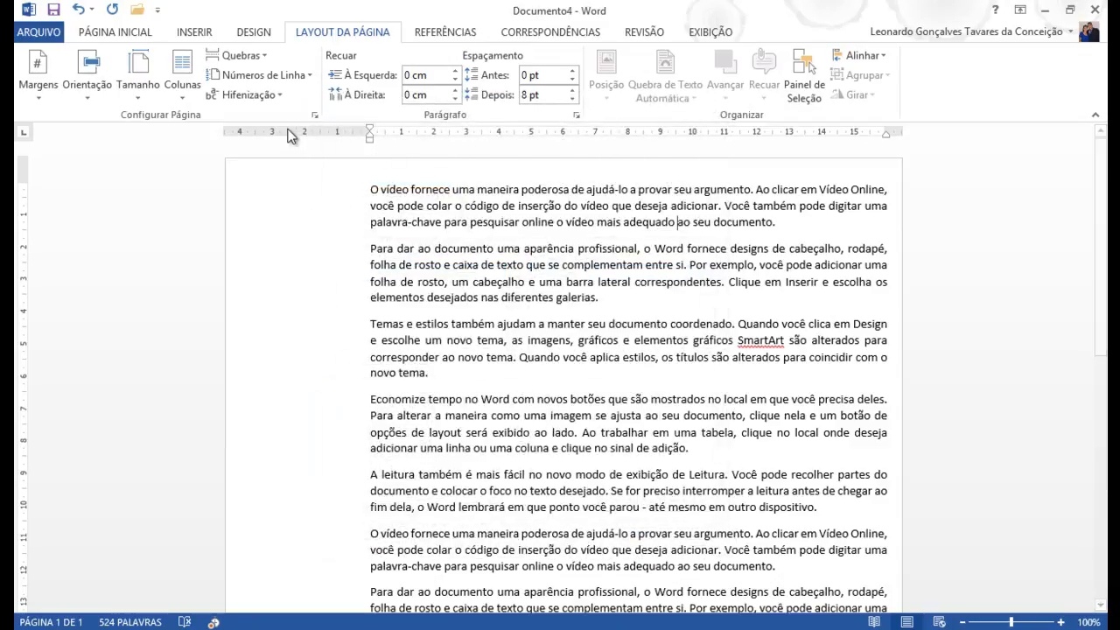
double_click(290, 137)
click(712, 100)
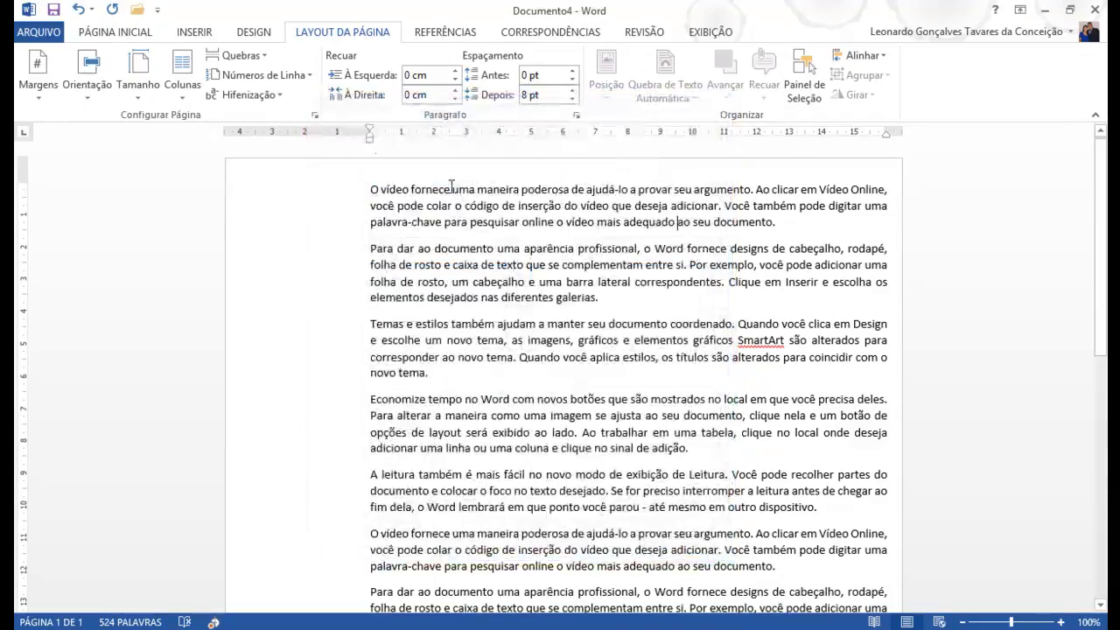
double_click(373, 144)
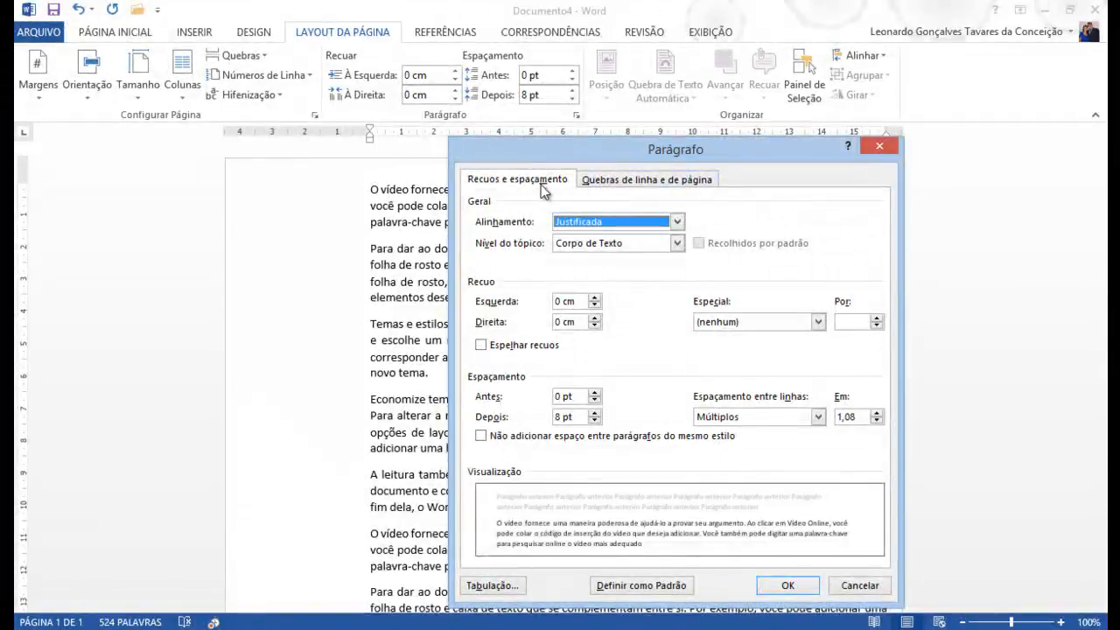
click(882, 149)
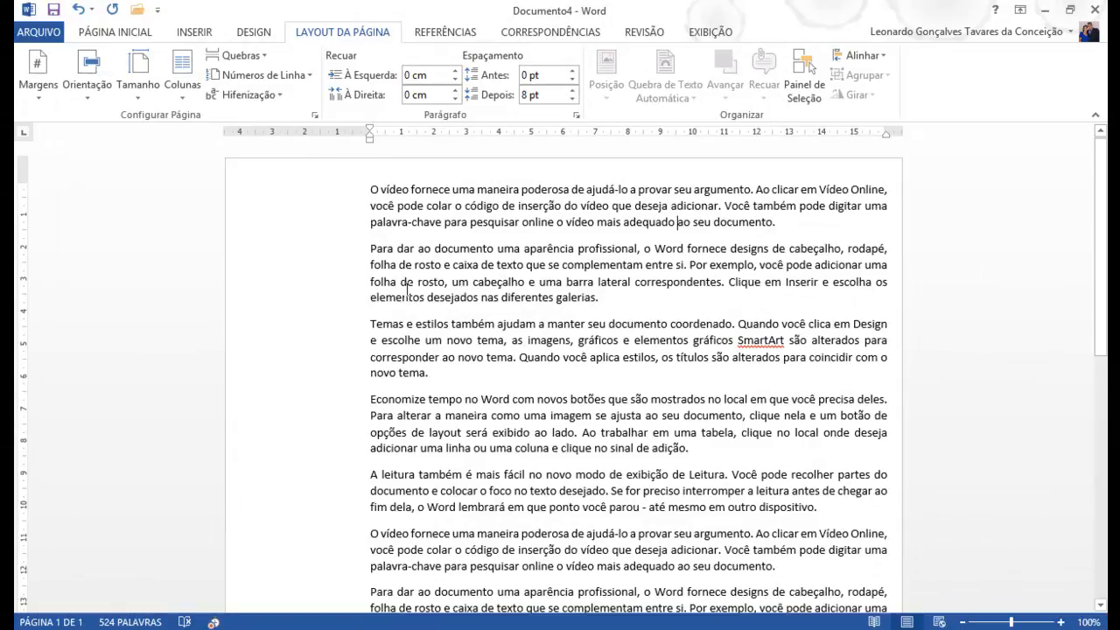
Step: Try the Estreita margin preset, and set the page margins to the Normal preset
click(47, 95)
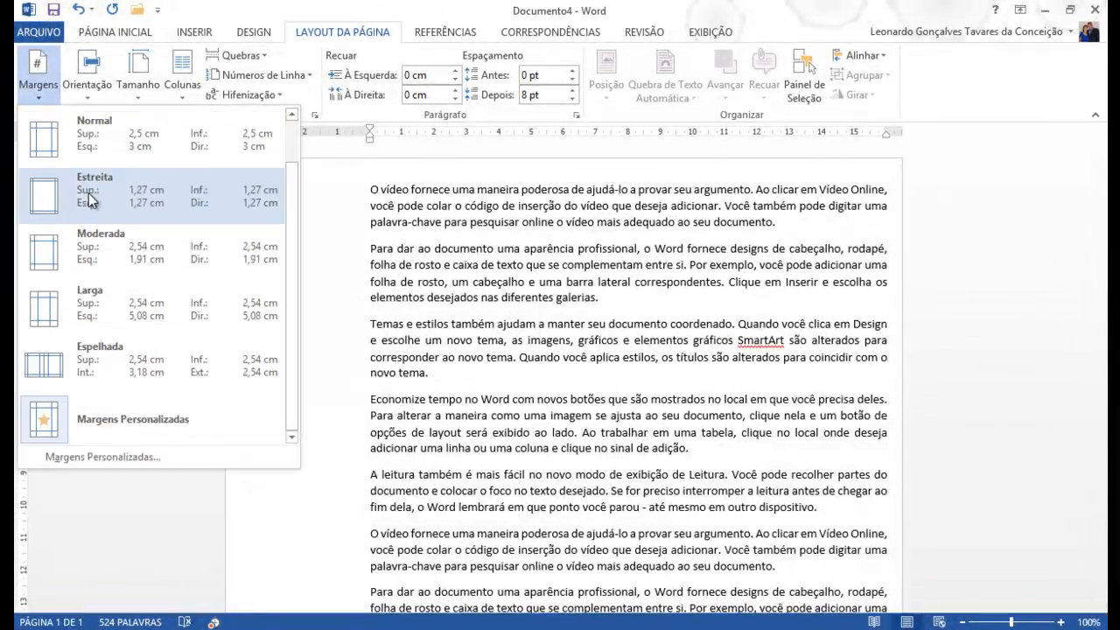
click(88, 193)
click(38, 77)
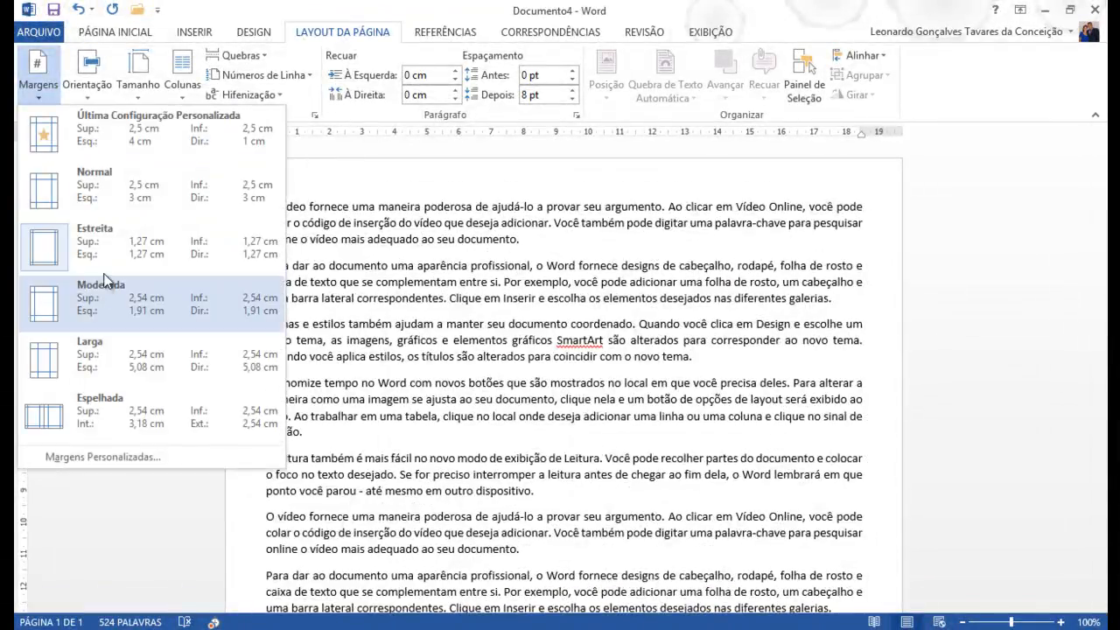
click(63, 195)
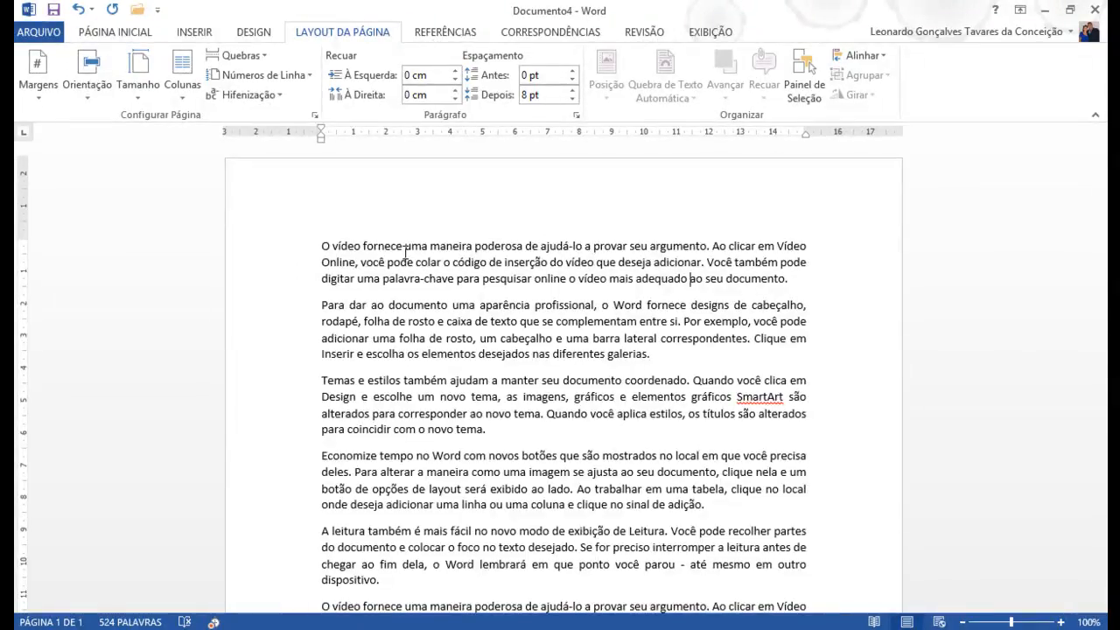
Step: Change the page orientation to Paisagem and reduce the zoom to 64%
click(91, 93)
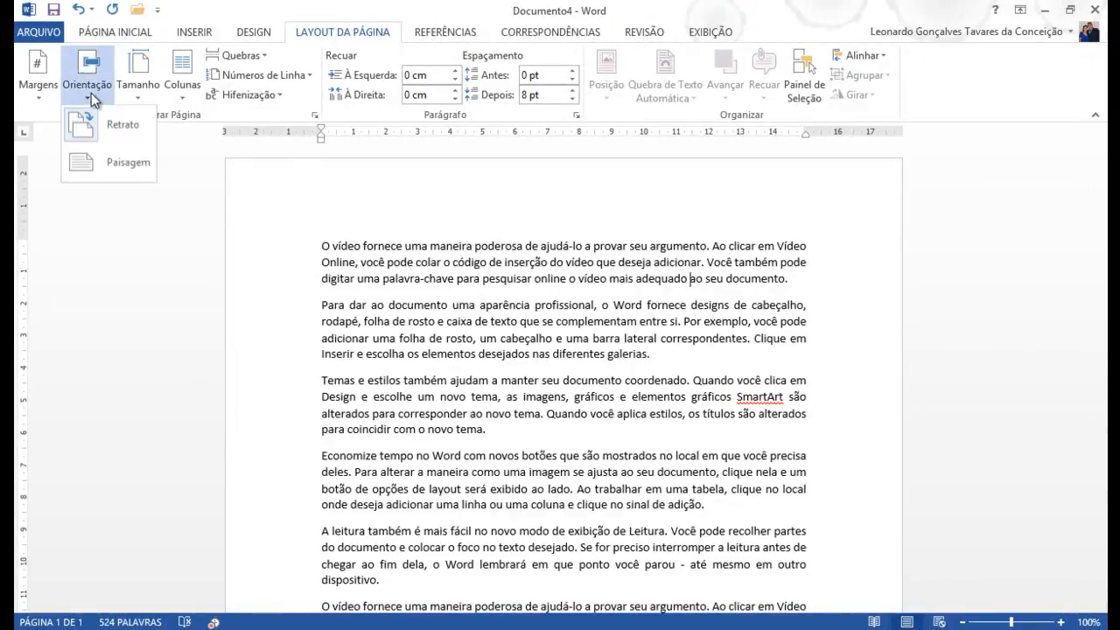
click(113, 154)
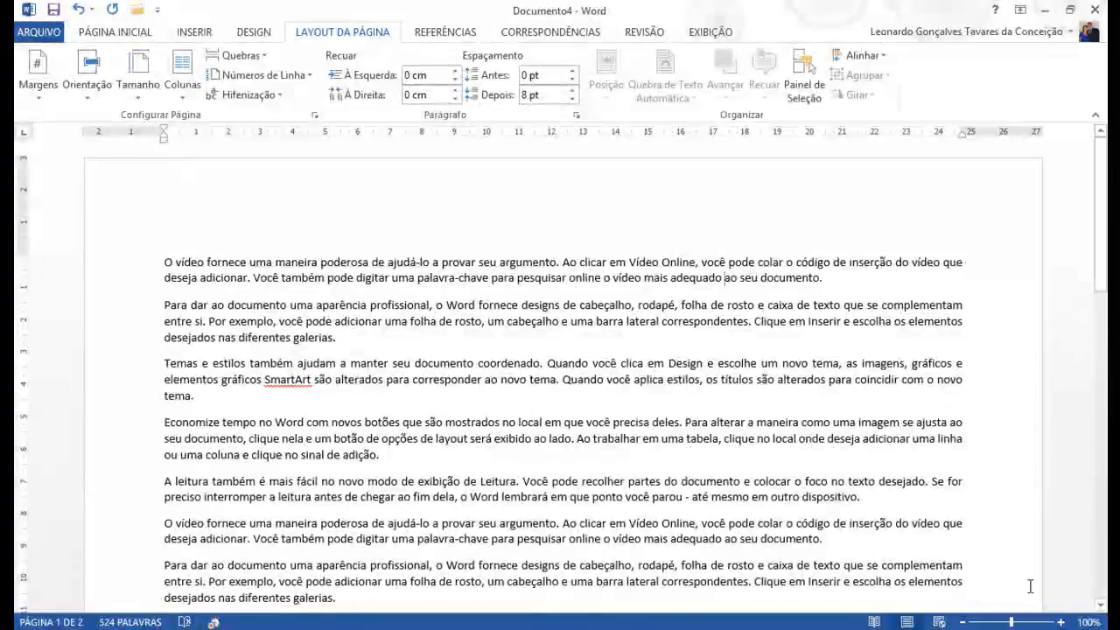
drag(1011, 622, 1013, 622)
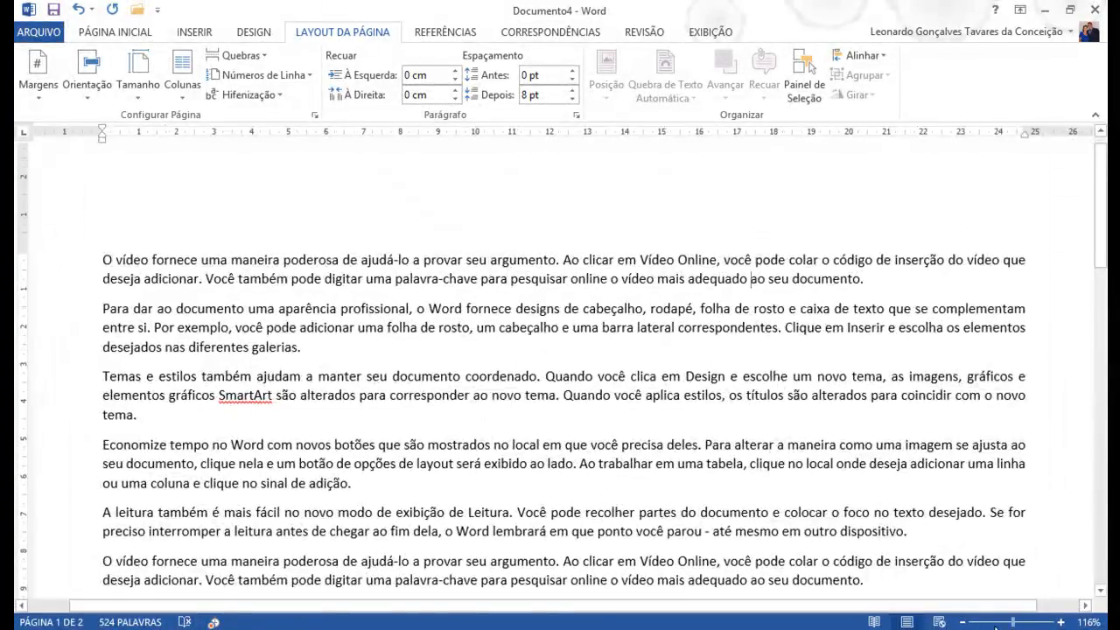
click(995, 623)
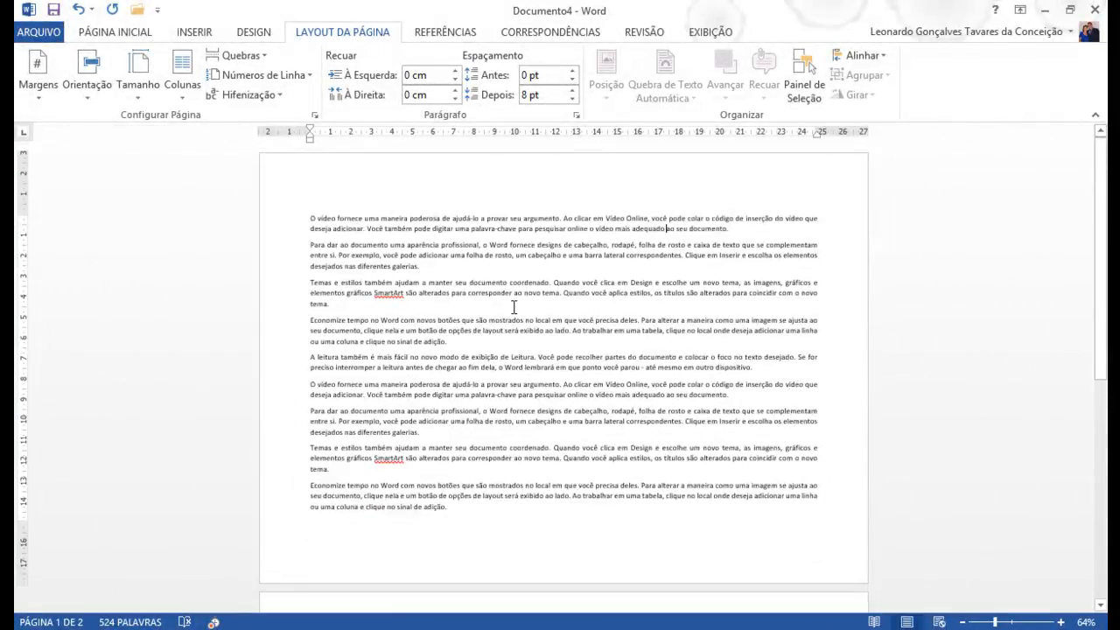
click(446, 308)
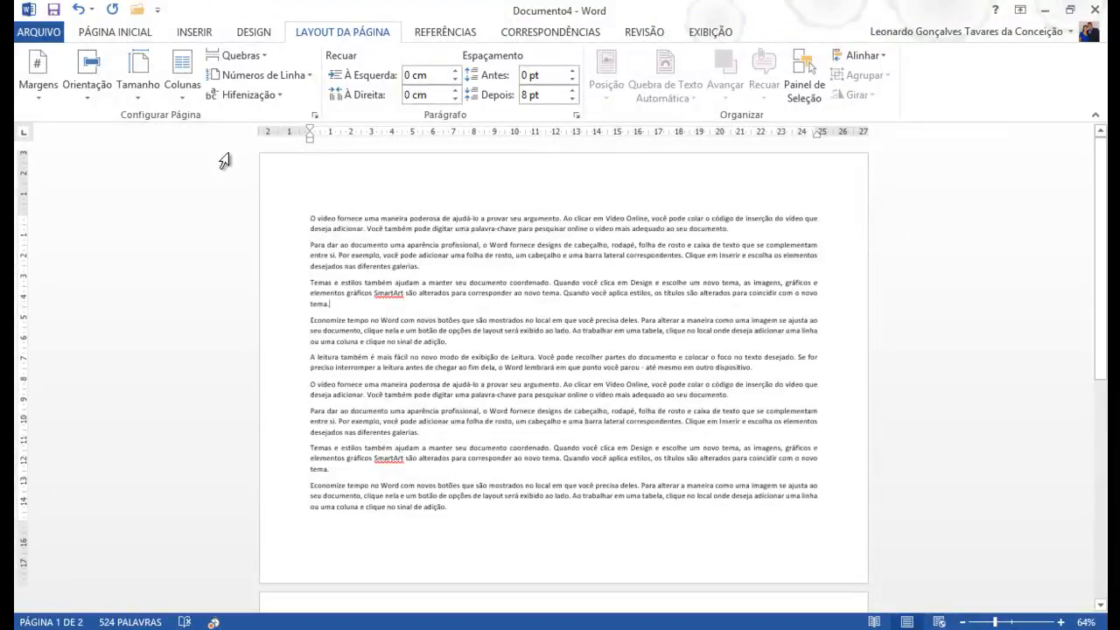
Step: Arrange the document's text in two columns, and try three columns
click(182, 79)
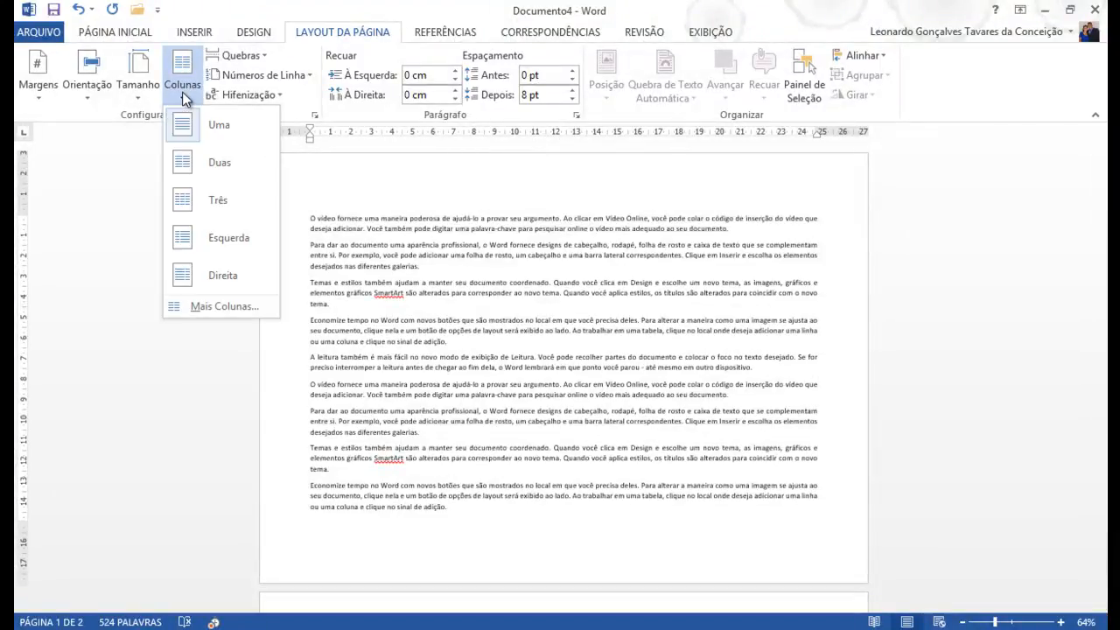
click(207, 164)
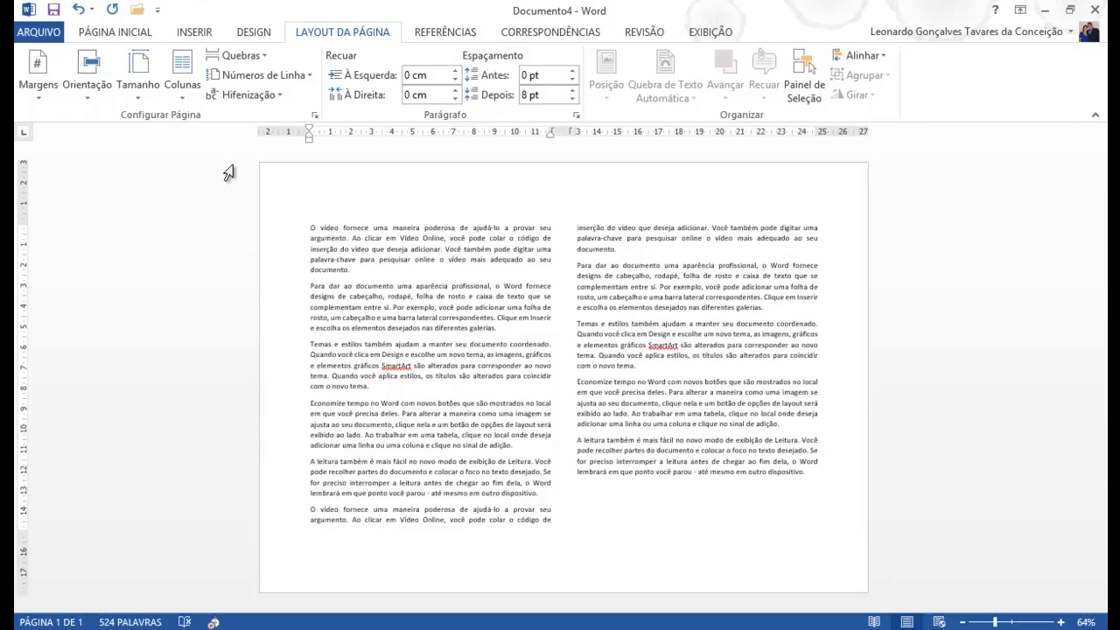
click(183, 88)
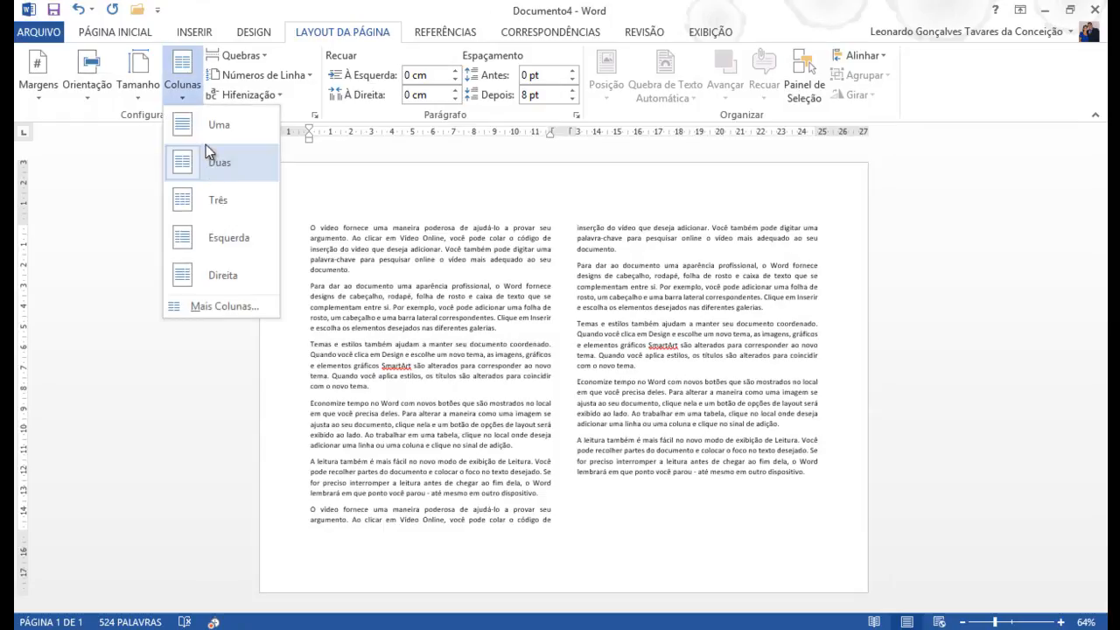
click(212, 203)
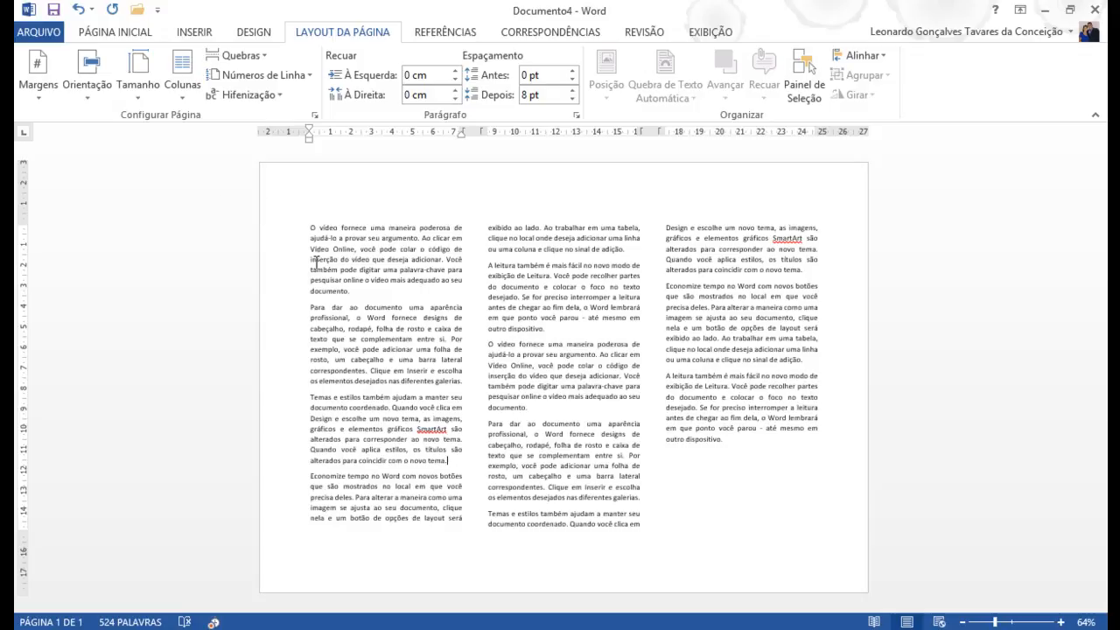
Step: Return the whole text to a single column and the page orientation to Retrato
triple_click(293, 229)
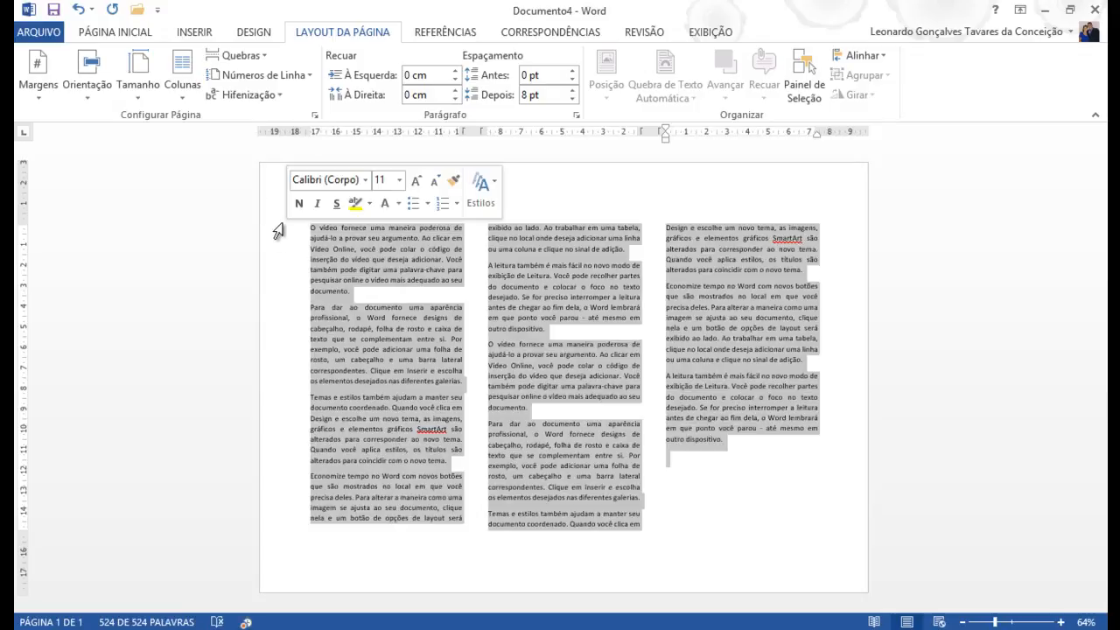
click(181, 88)
click(188, 122)
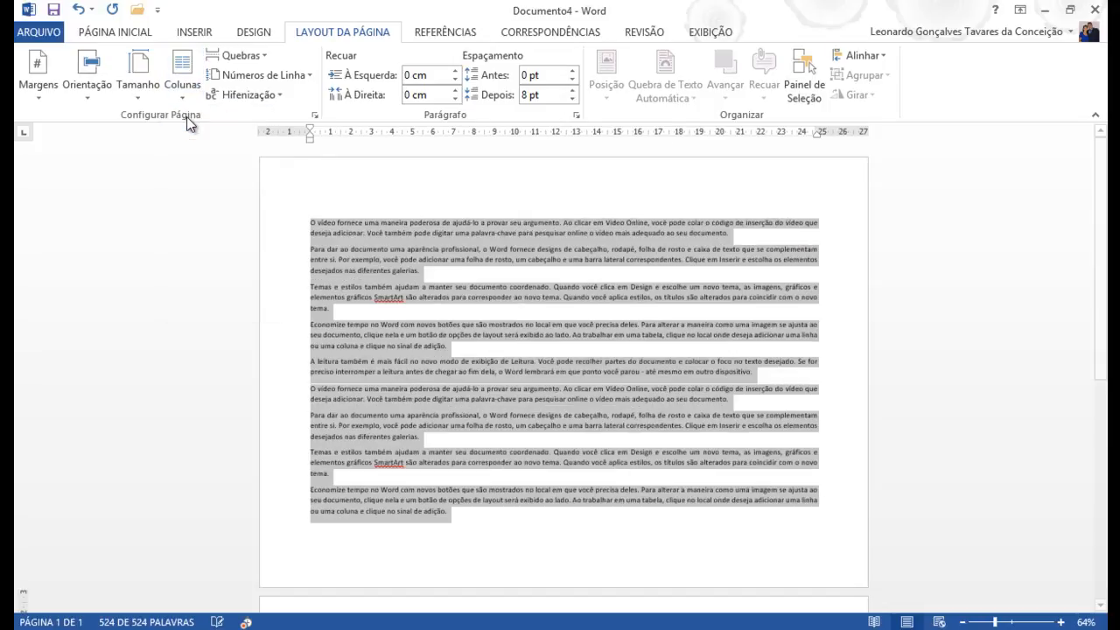
click(443, 216)
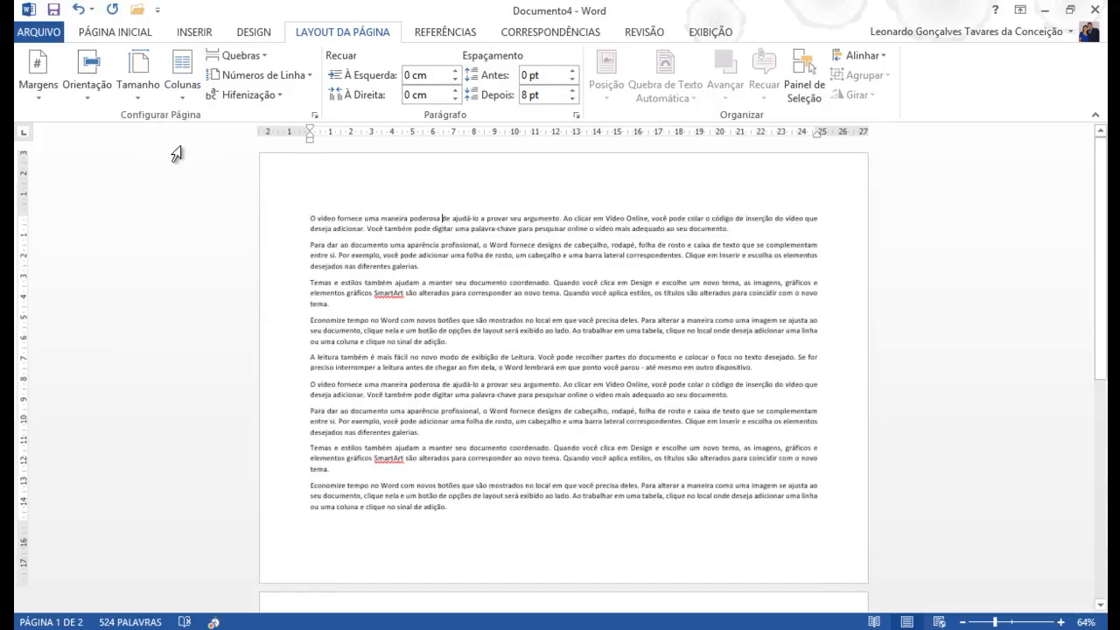
click(109, 96)
click(107, 122)
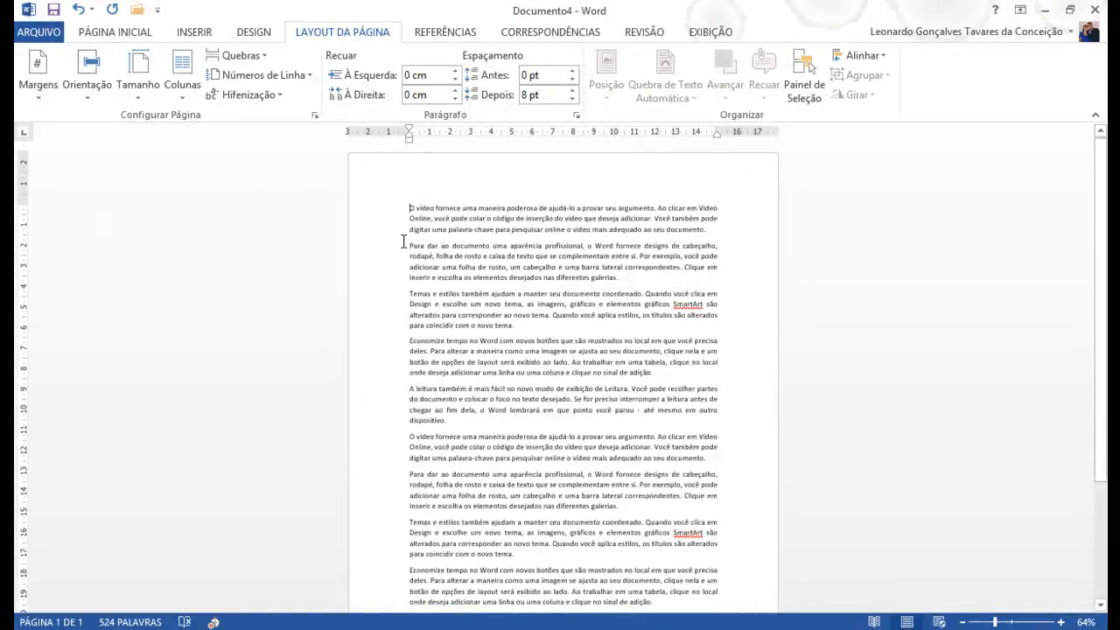
click(409, 294)
drag(414, 306, 632, 505)
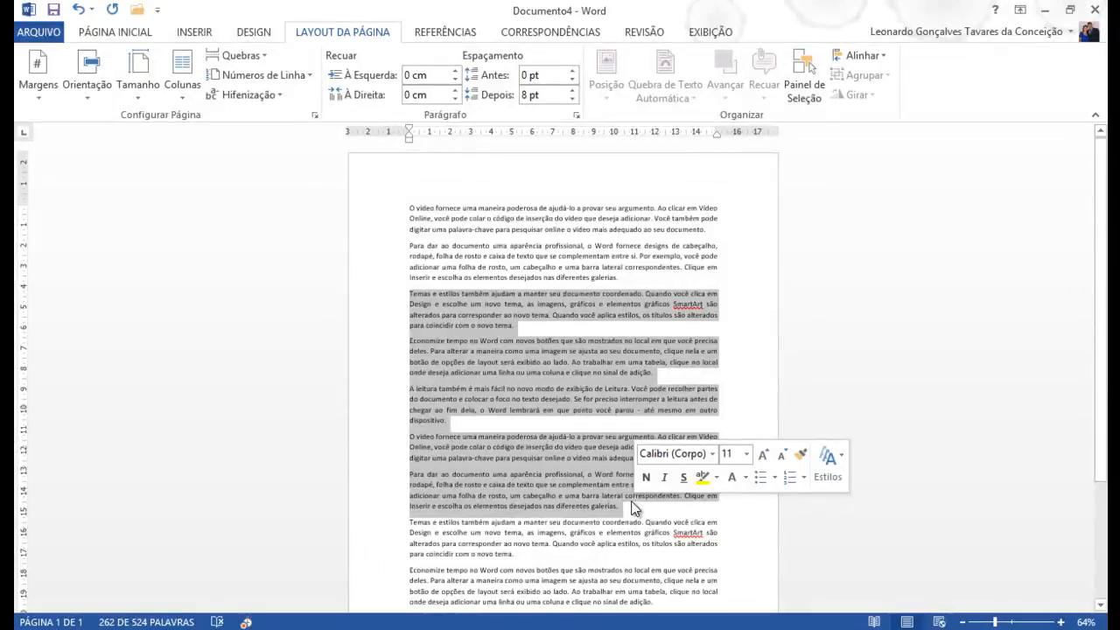
click(579, 344)
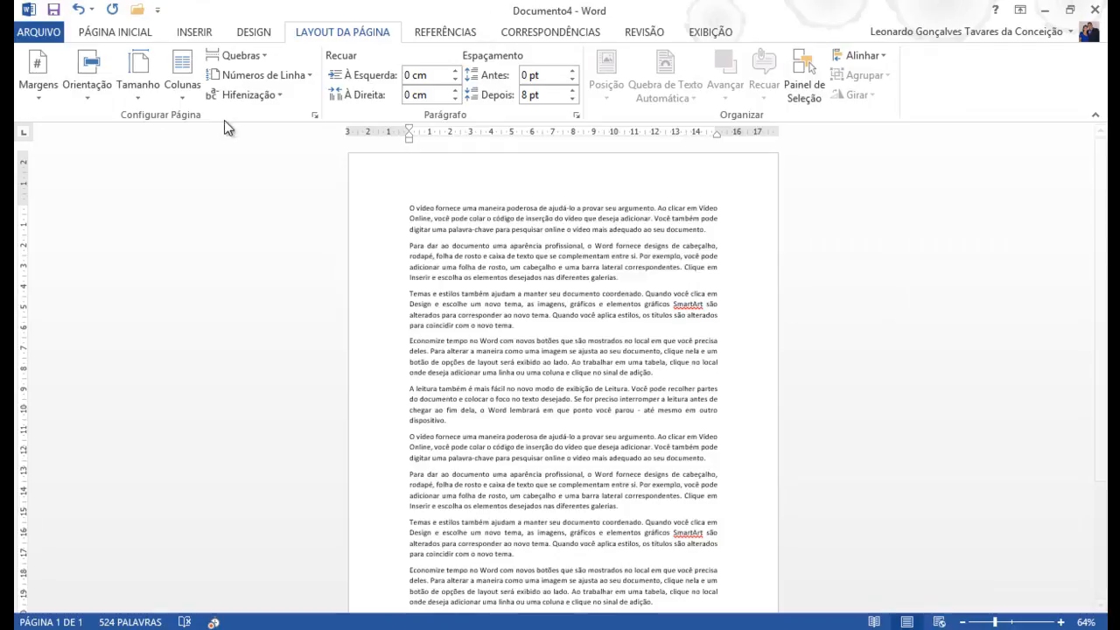
Step: Try the two-column layout with no text selected, and undo it
click(178, 103)
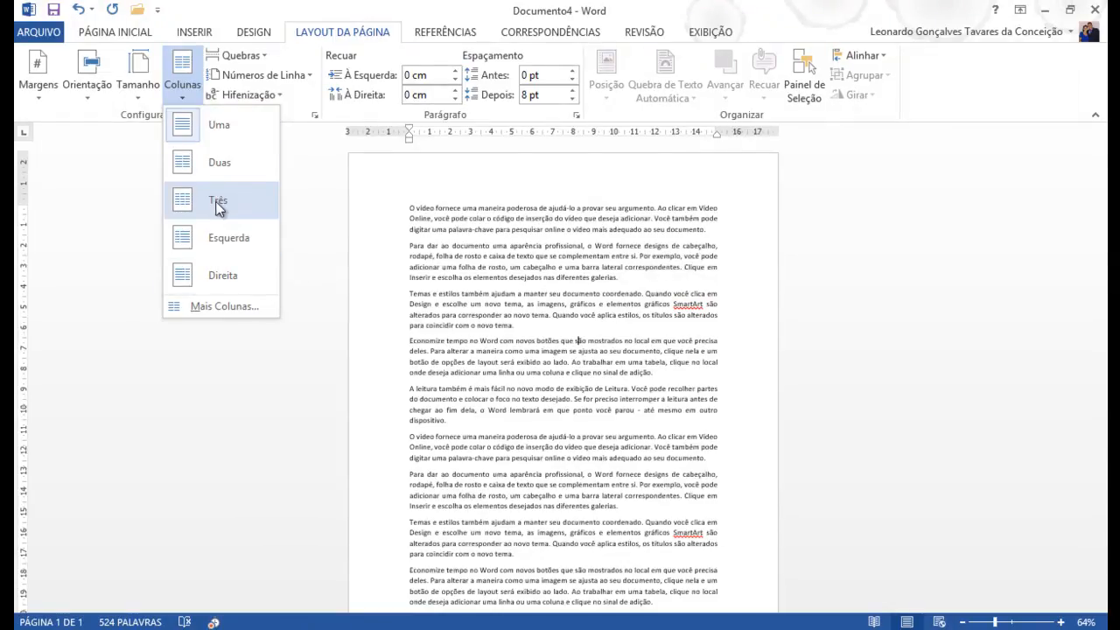
click(223, 171)
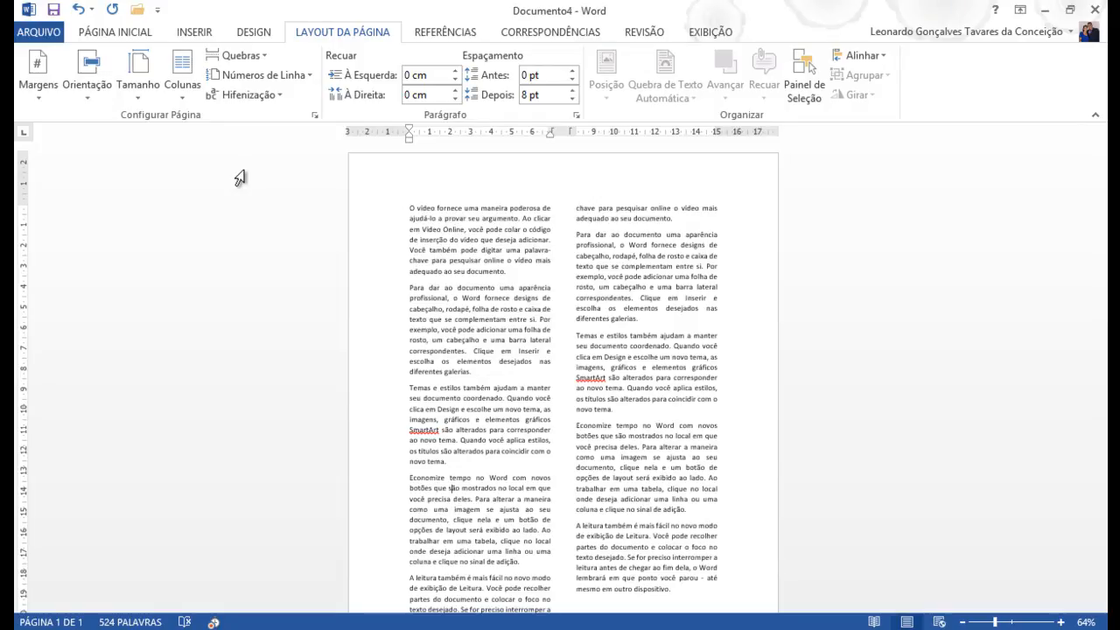
key(ctrl+z)
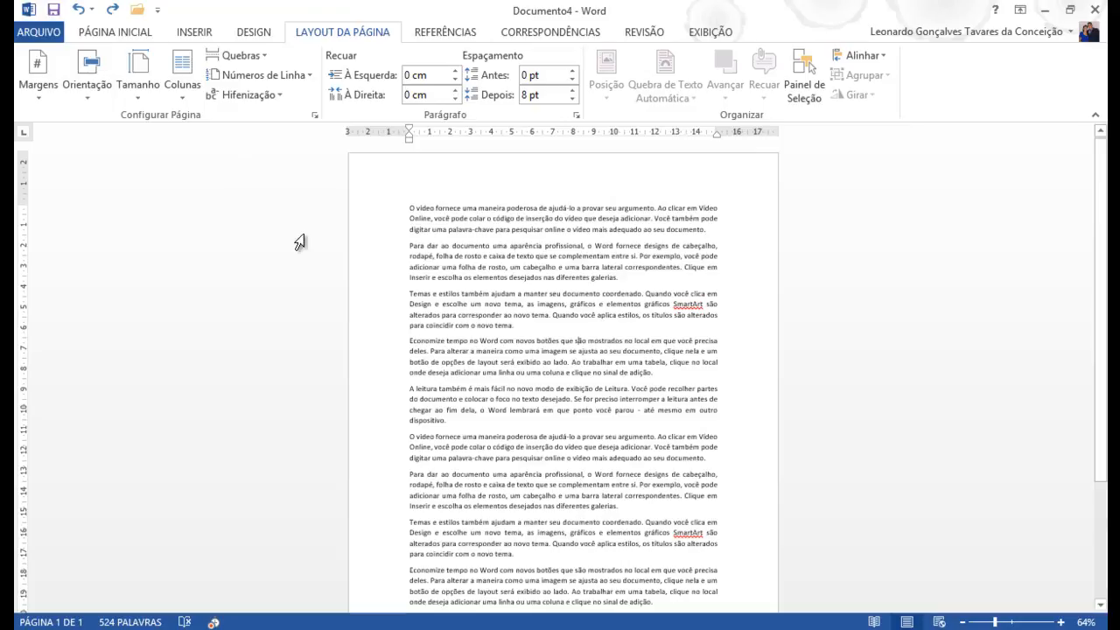
Step: Select the six middle paragraphs, from the first "Temas e estilos" to the second, try three columns, and arrange them in two
drag(407, 291, 687, 508)
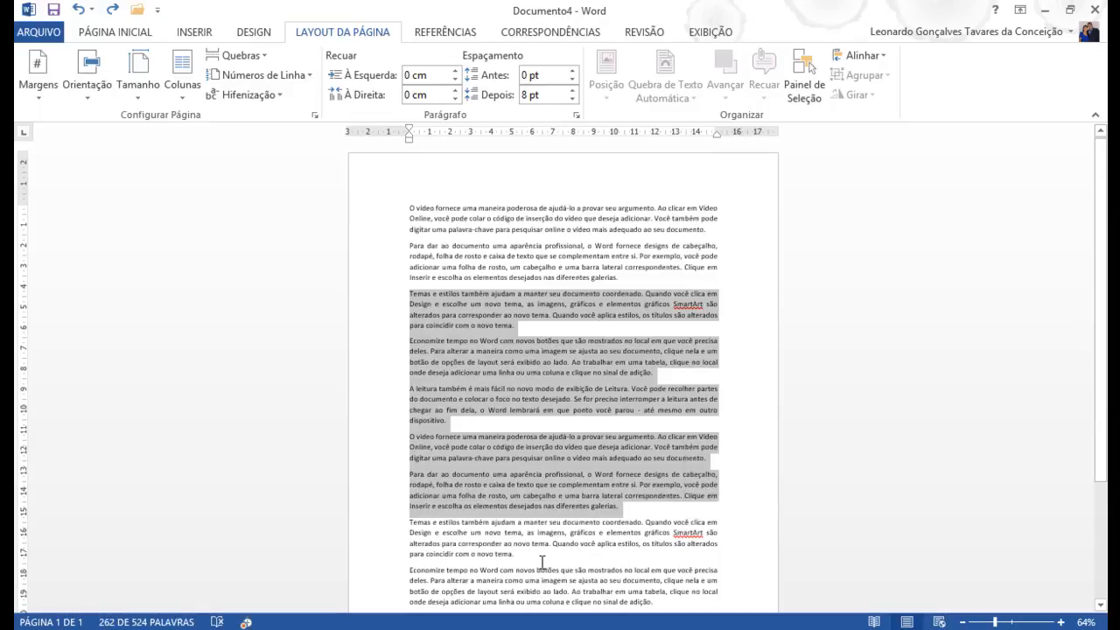
drag(535, 553, 362, 293)
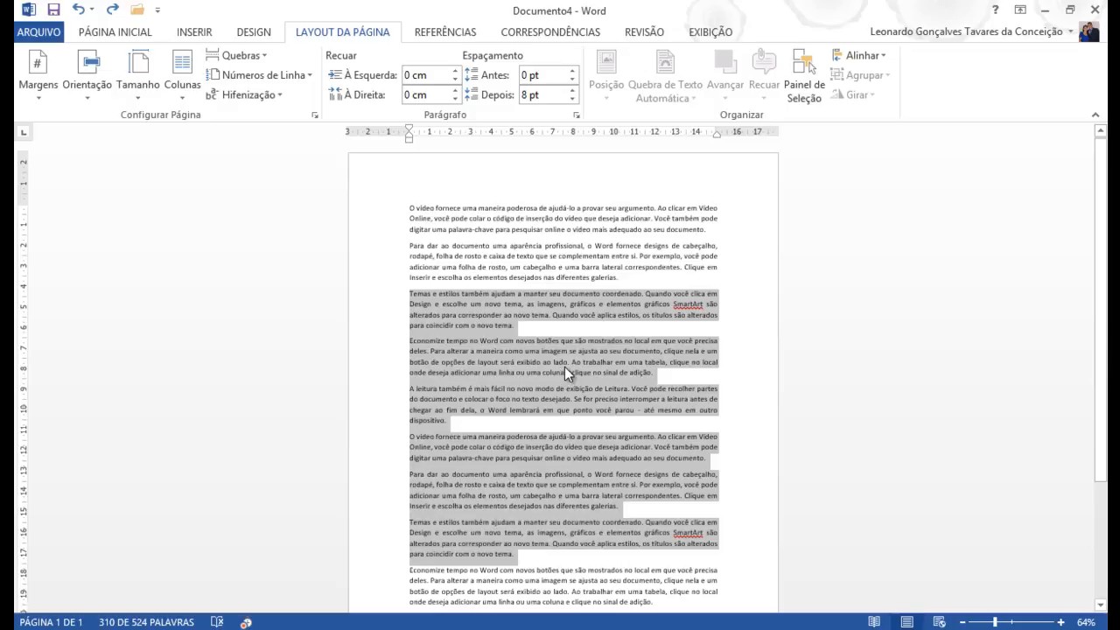
click(182, 98)
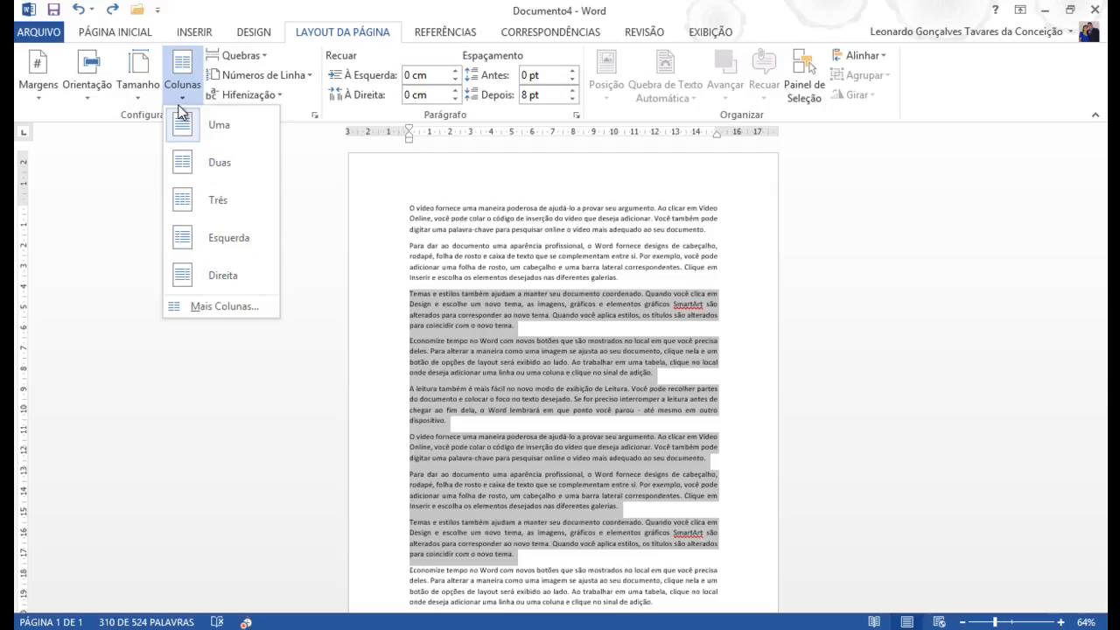
click(217, 202)
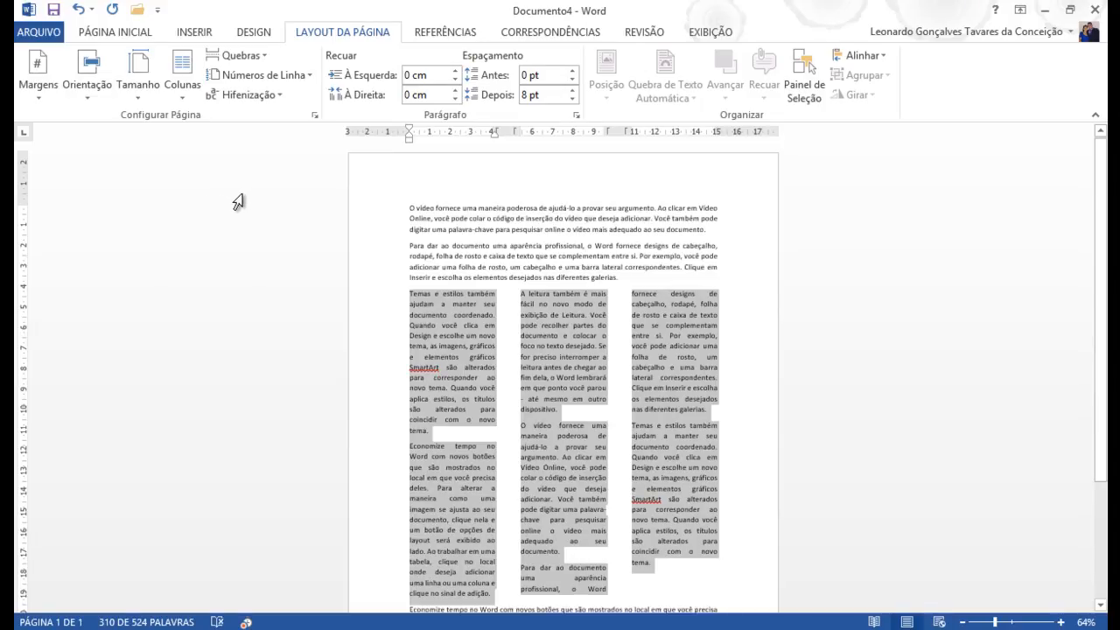
click(182, 94)
click(191, 169)
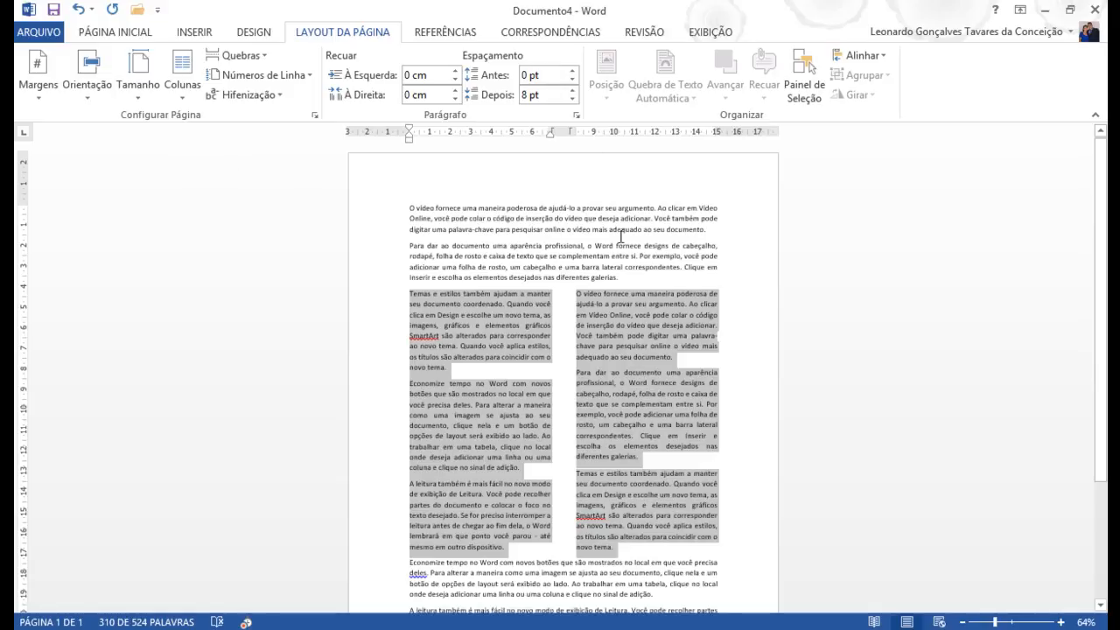
Step: Zoom in to 132% and examine the two-column section and the single-column text around it
ctrl+scroll(708, 332, up, 7)
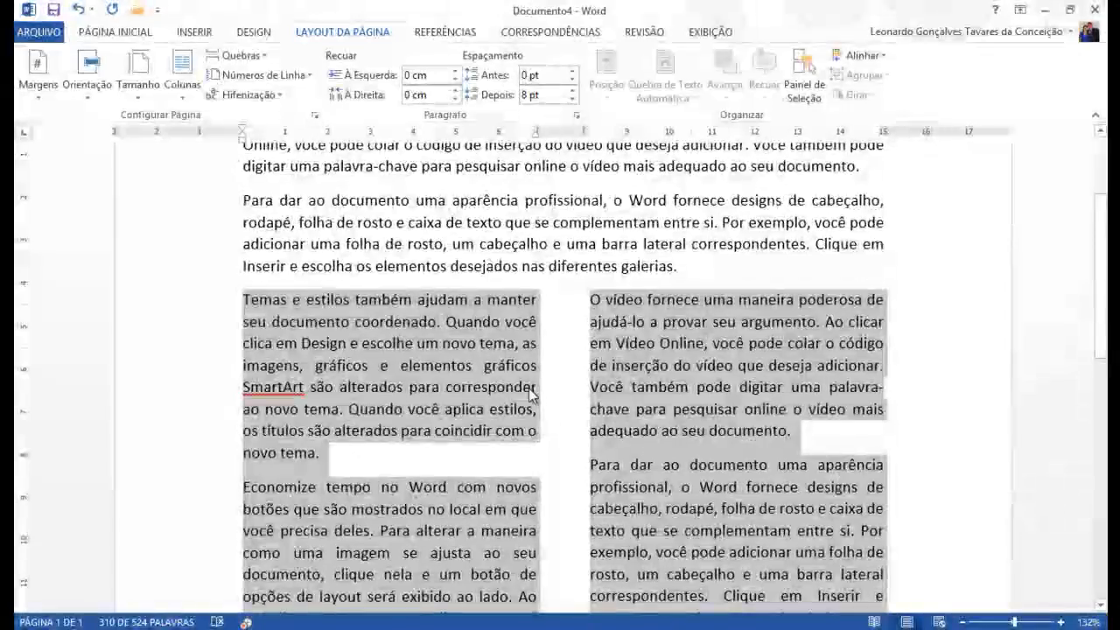
scroll(421, 384, down, 3)
scroll(421, 383, down, 2)
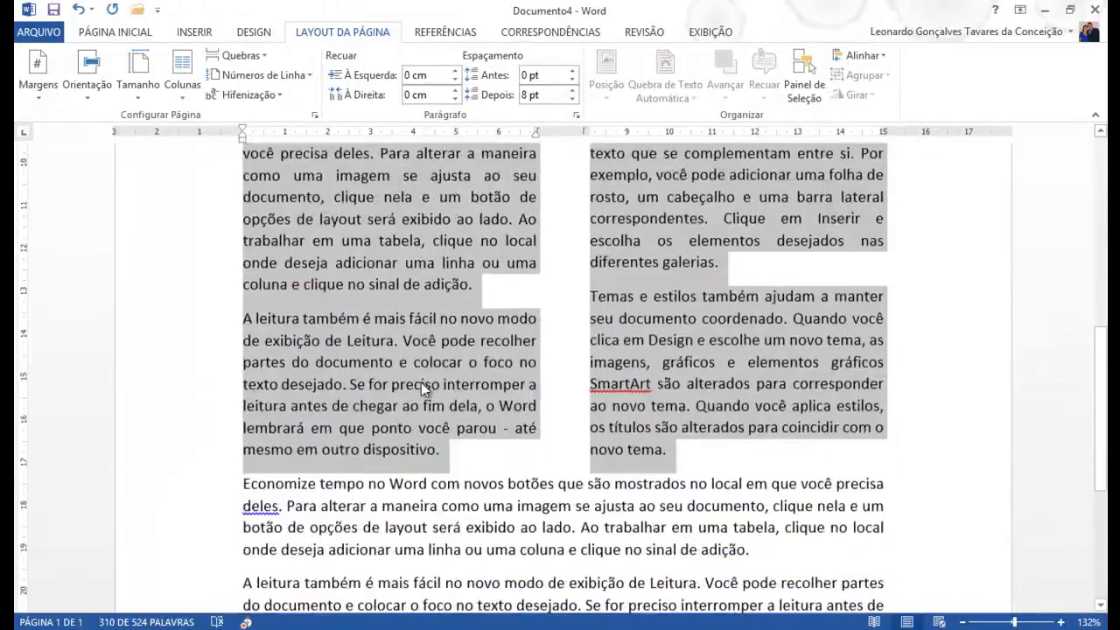
scroll(421, 382, up, 4)
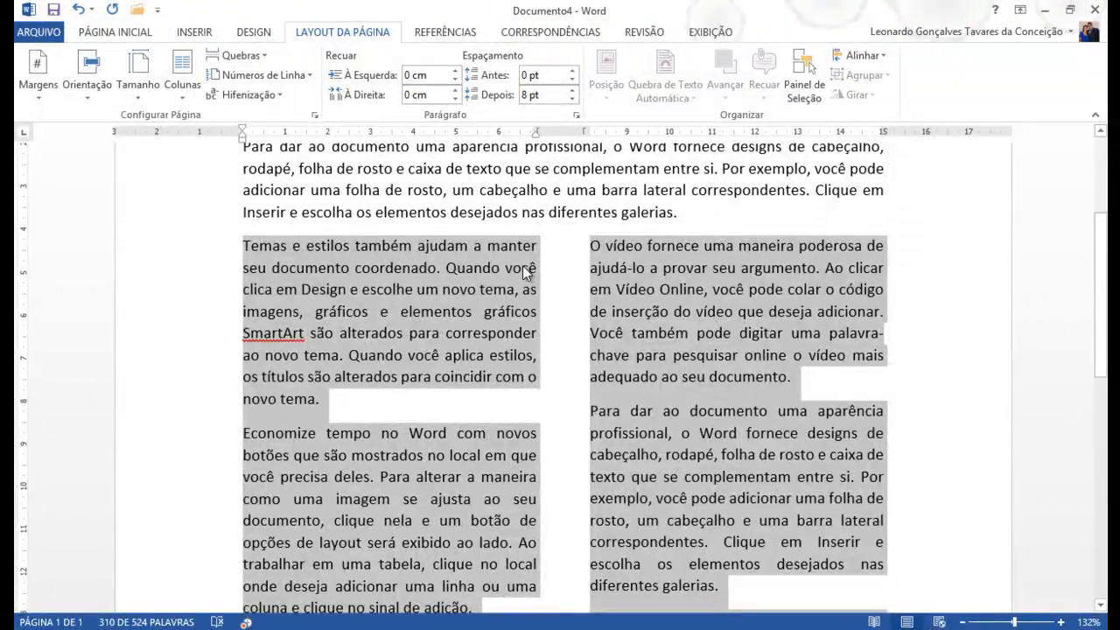
click(174, 94)
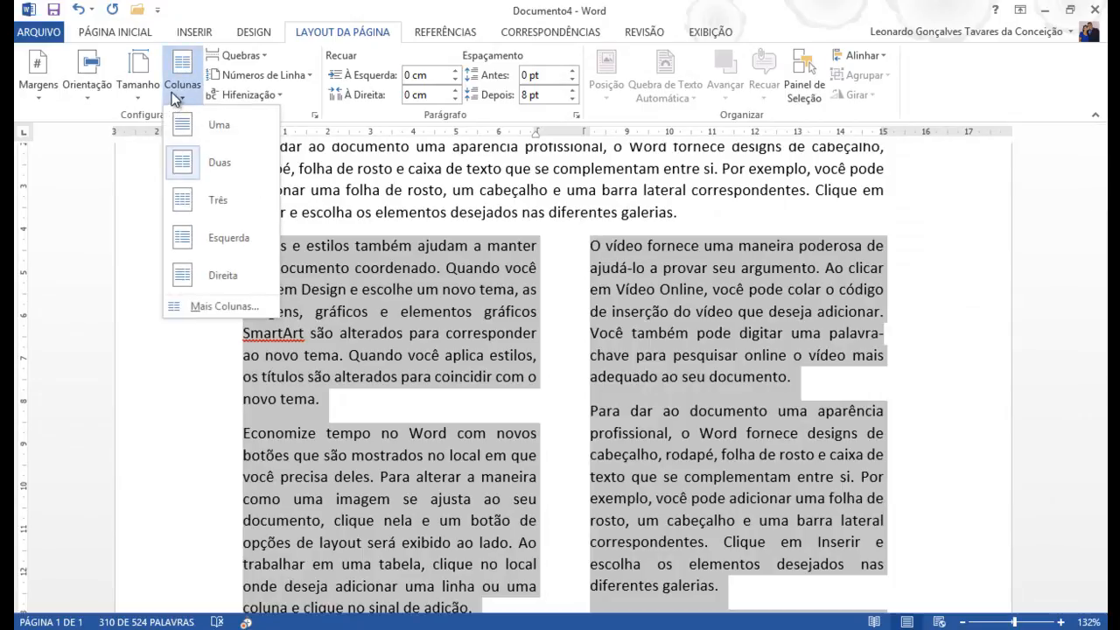
click(351, 278)
click(381, 224)
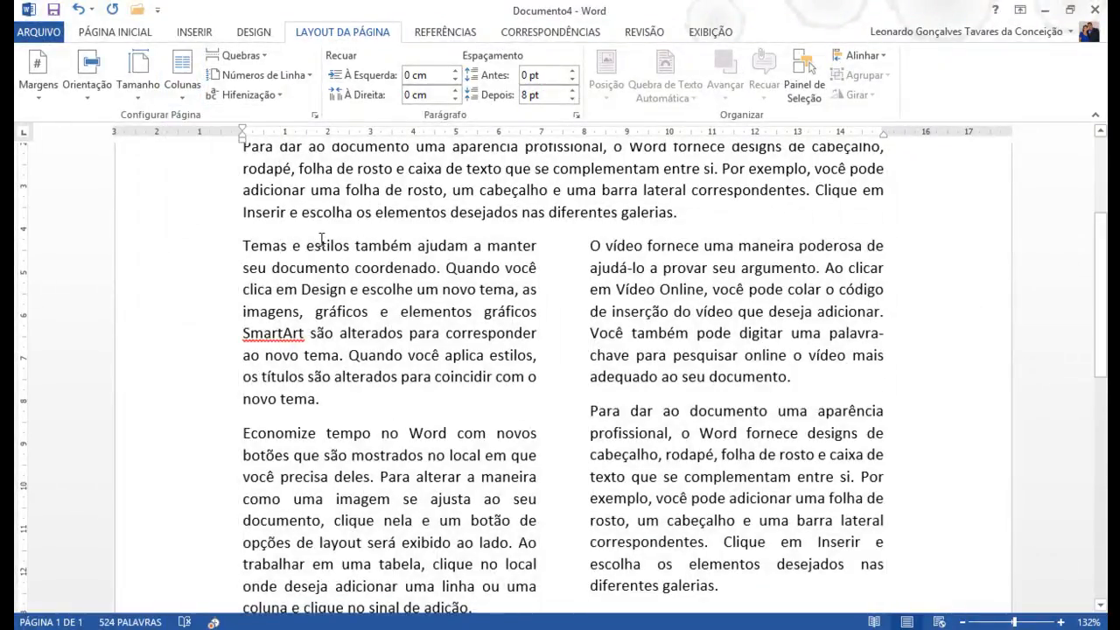
Step: Reselect all six paragraphs of the two-column section and open the detailed column settings for them
drag(245, 249, 719, 592)
scroll(719, 586, down, 3)
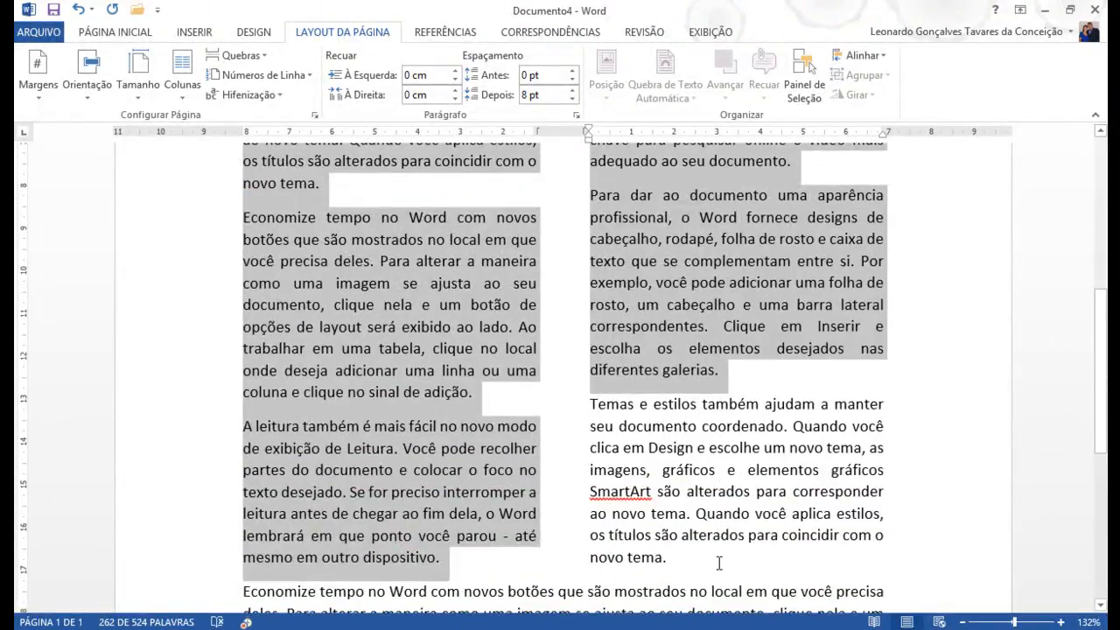
shift+click(719, 563)
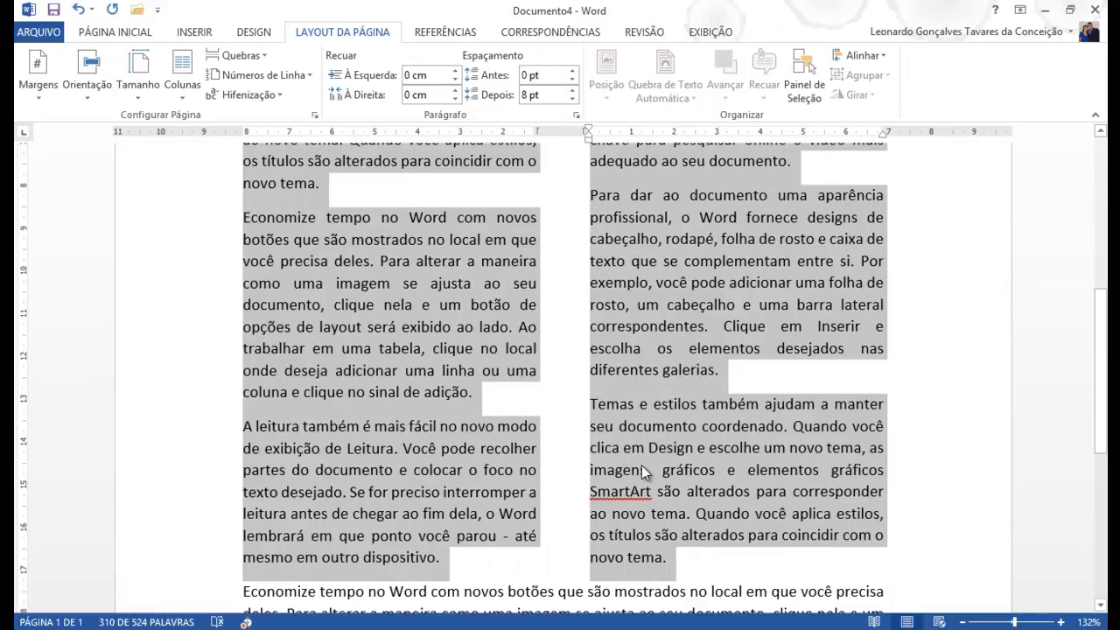
scroll(641, 465, up, 3)
scroll(641, 464, down, 5)
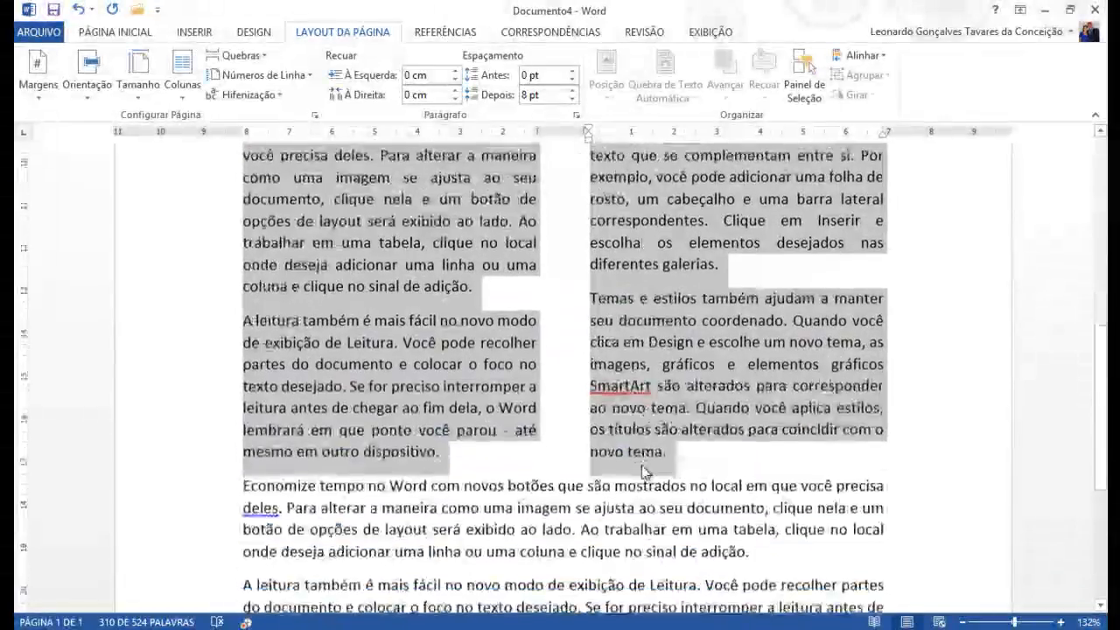
scroll(641, 464, up, 3)
scroll(641, 466, up, 3)
click(182, 79)
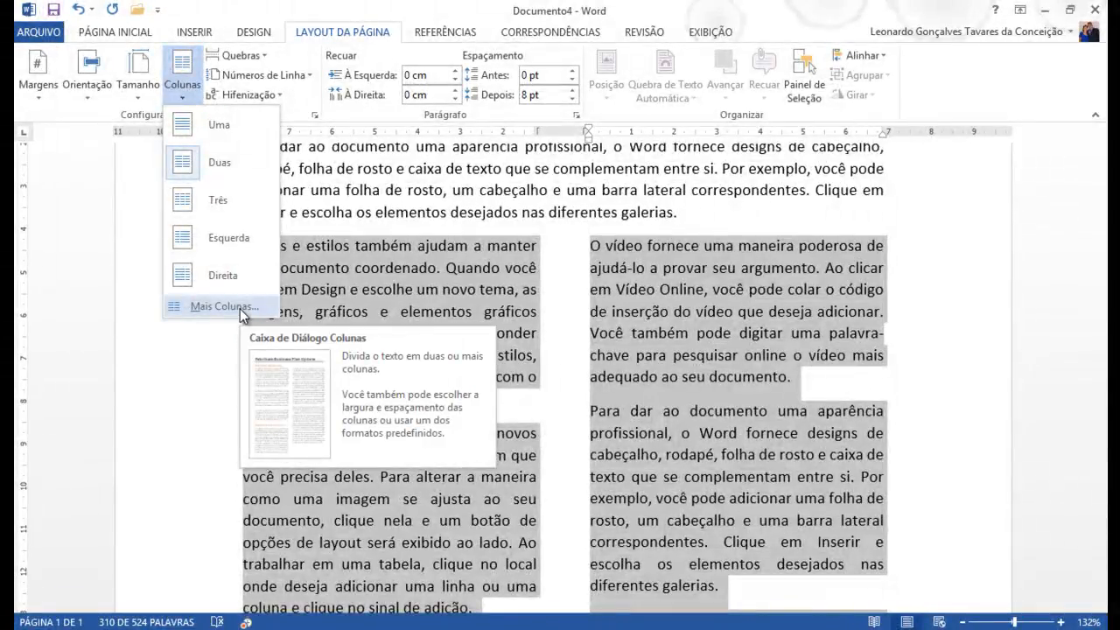
click(240, 308)
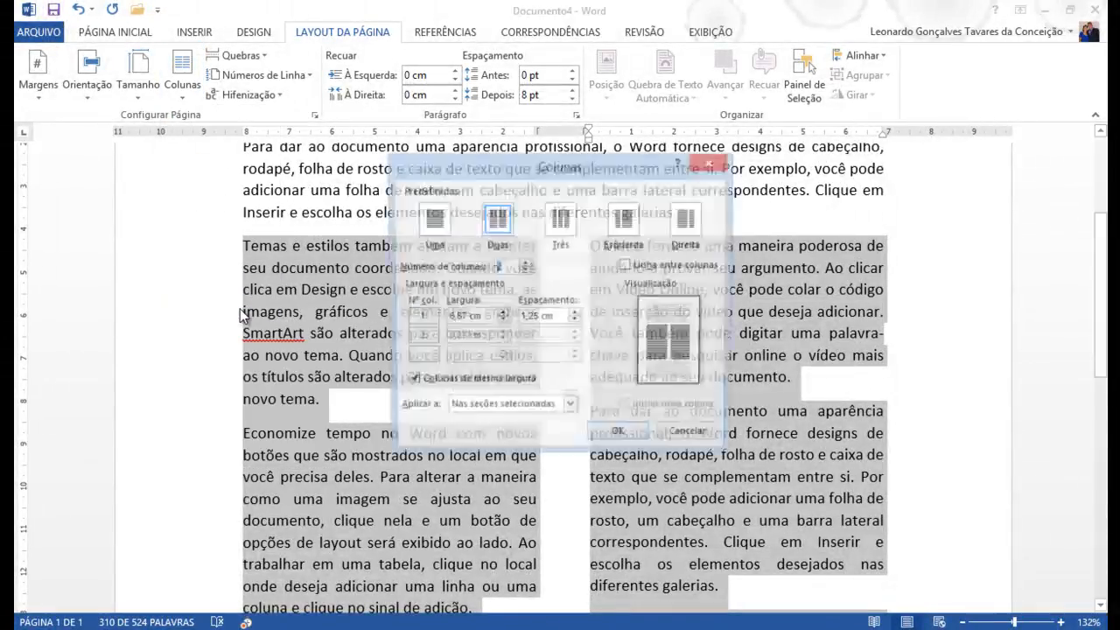
drag(475, 173, 404, 165)
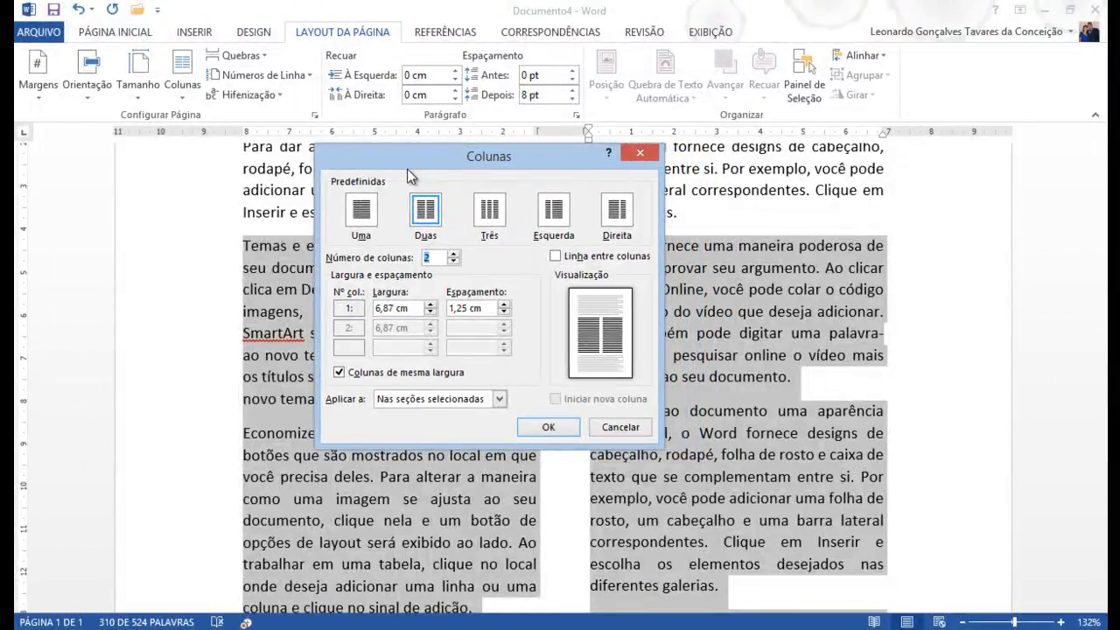
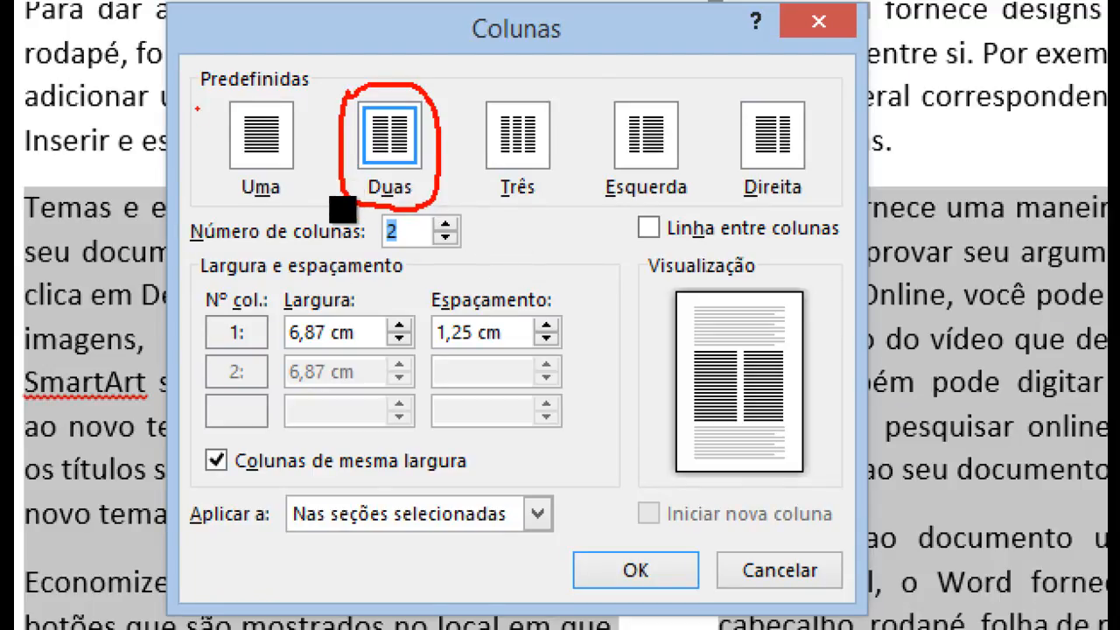
mouse_move(188, 251)
mouse_down()
mouse_move(459, 257)
mouse_move(464, 236)
mouse_move(459, 206)
mouse_move(225, 208)
mouse_move(175, 217)
mouse_move(174, 238)
mouse_move(194, 259)
mouse_up()
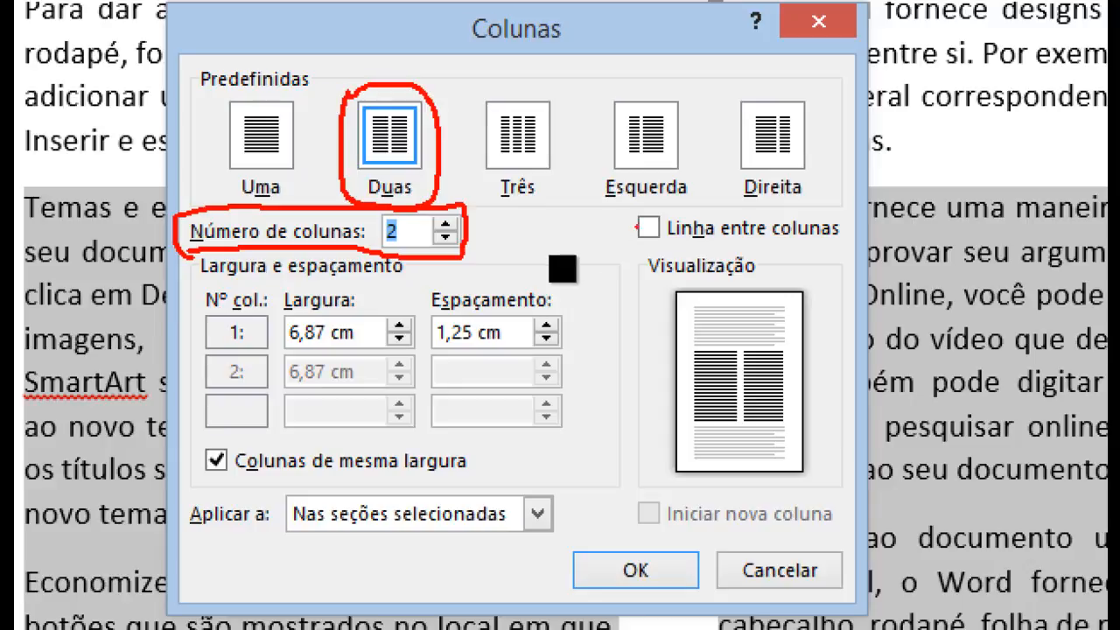
mouse_move(641, 220)
mouse_down()
mouse_move(659, 235)
mouse_move(639, 237)
mouse_up()
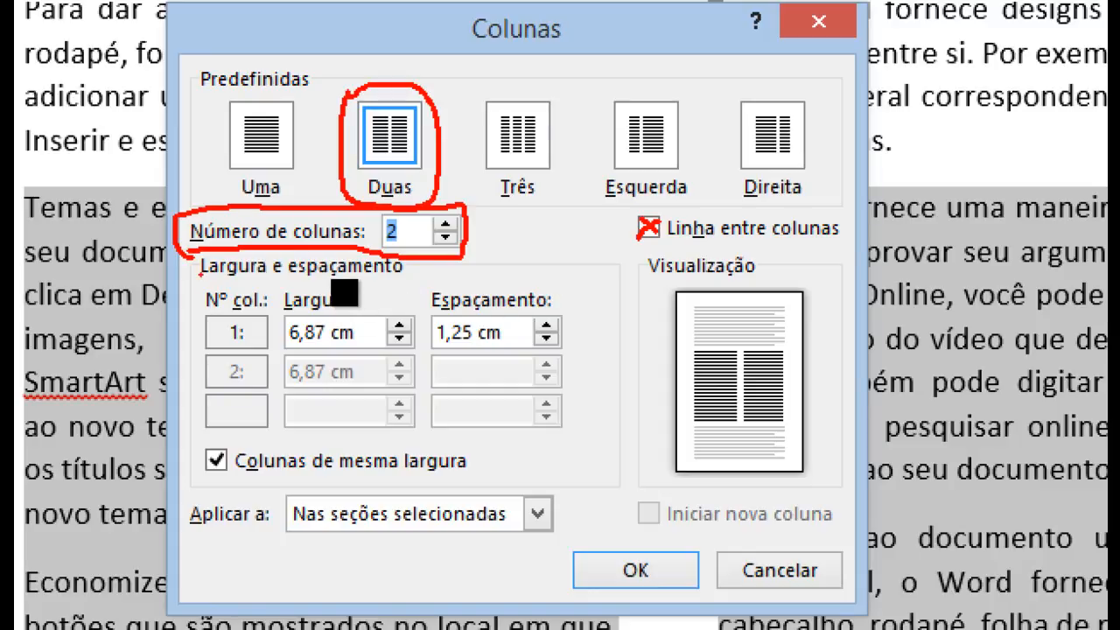
drag(202, 282, 402, 280)
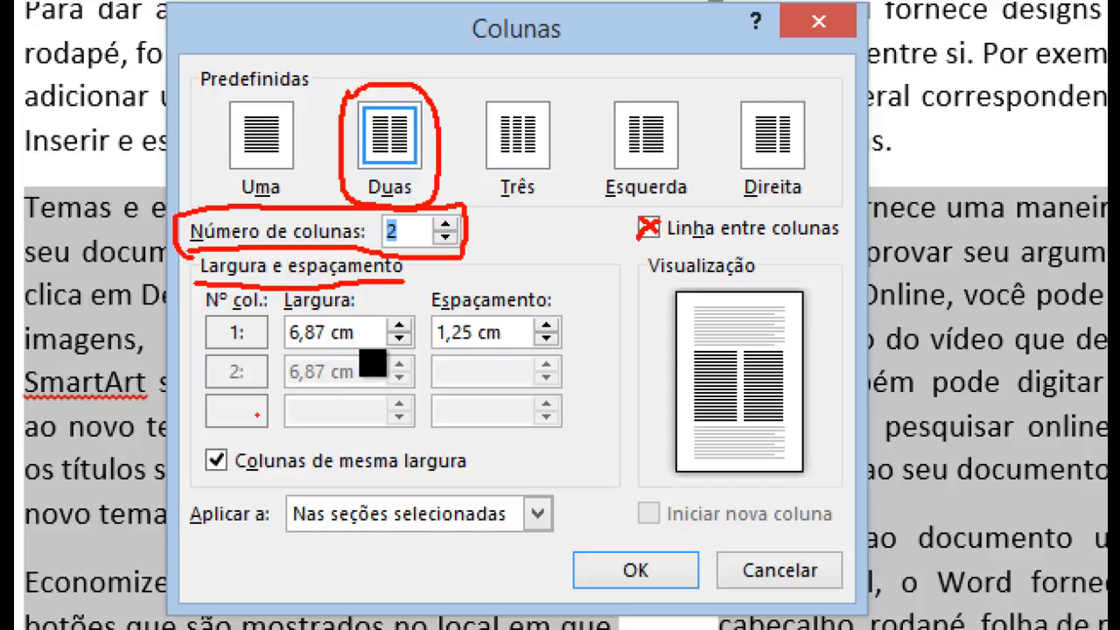
mouse_move(196, 441)
mouse_down()
mouse_move(194, 464)
mouse_move(239, 476)
mouse_move(475, 474)
mouse_move(484, 443)
mouse_move(451, 440)
mouse_up()
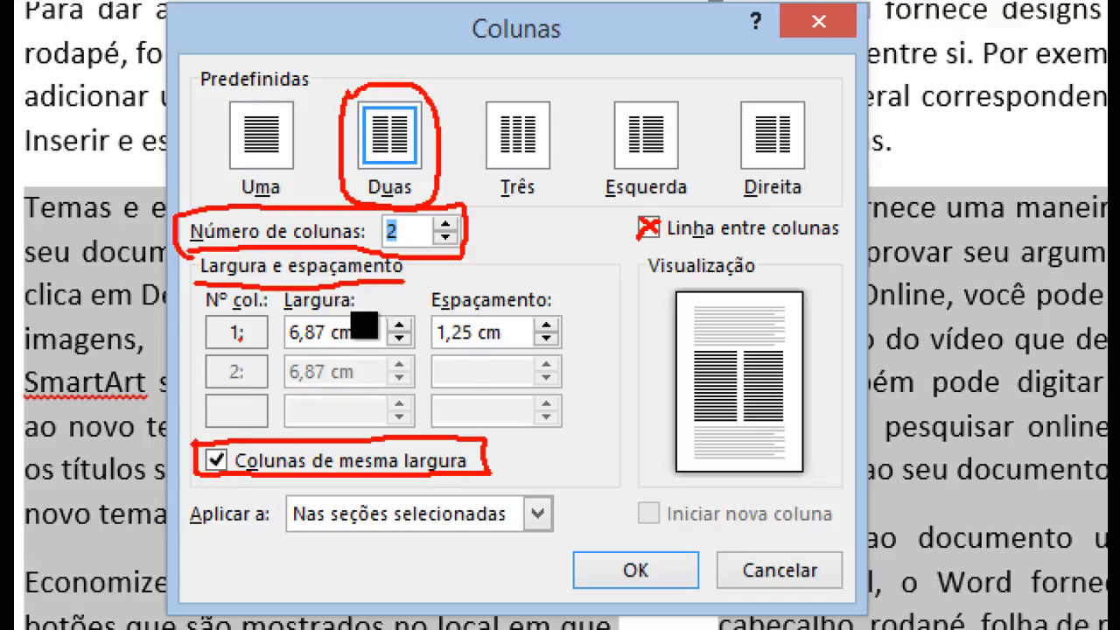
mouse_move(248, 326)
mouse_down()
mouse_move(248, 338)
mouse_move(216, 338)
mouse_move(236, 312)
mouse_move(251, 348)
mouse_move(229, 393)
mouse_move(217, 354)
mouse_move(252, 355)
mouse_up()
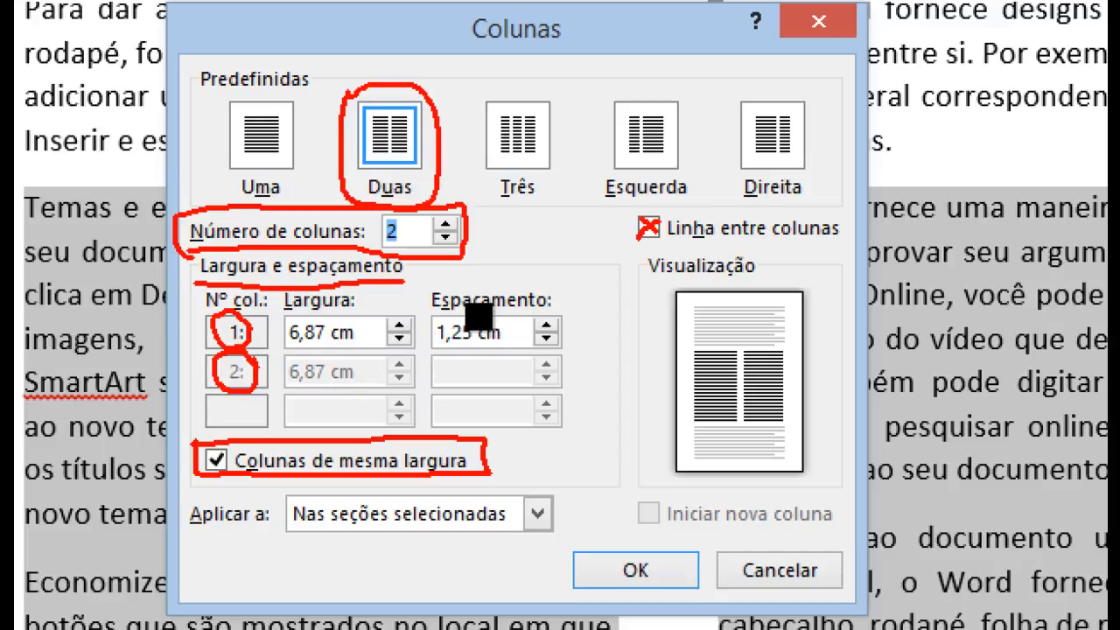
mouse_move(427, 279)
mouse_down()
mouse_move(423, 354)
mouse_move(564, 357)
mouse_move(576, 329)
mouse_move(571, 281)
mouse_move(427, 284)
mouse_up()
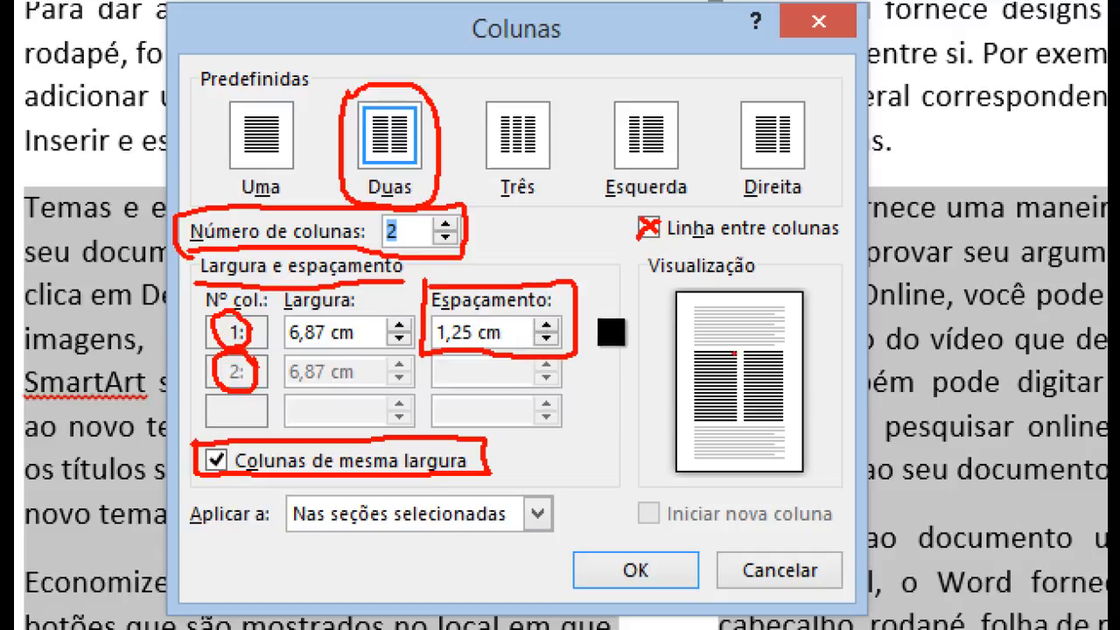
drag(741, 346, 743, 420)
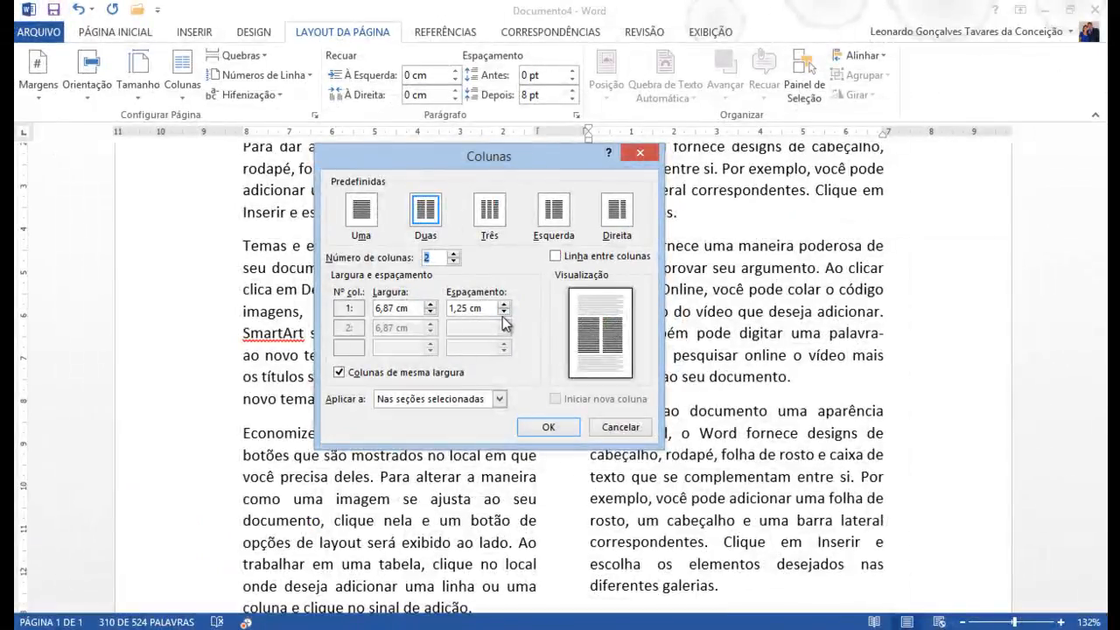
Step: Reduce the spacing between the two columns to 0,5 cm and apply it to the selected sections
click(504, 313)
click(504, 312)
click(504, 312)
click(503, 312)
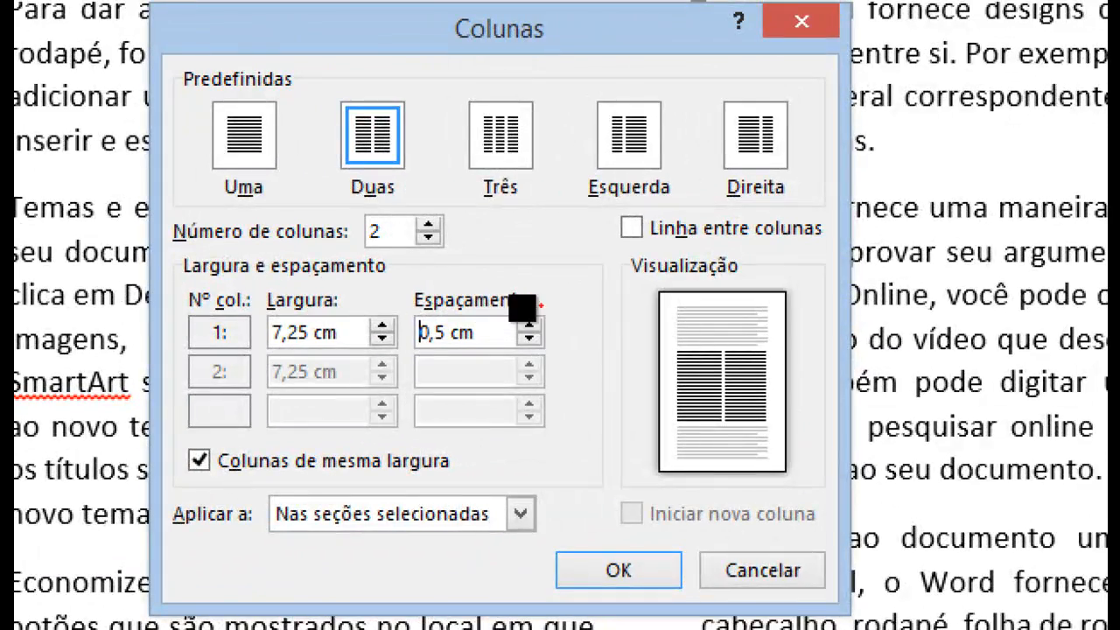
mouse_move(553, 291)
mouse_down()
mouse_move(545, 343)
mouse_move(457, 360)
mouse_move(392, 347)
mouse_move(411, 297)
mouse_move(551, 289)
mouse_up()
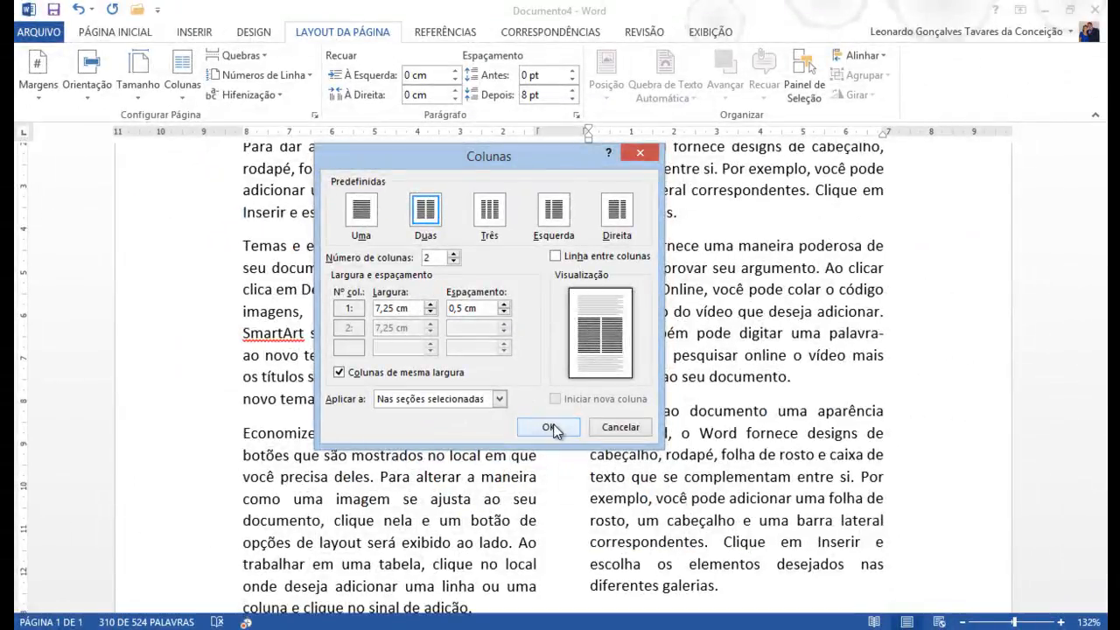
click(549, 427)
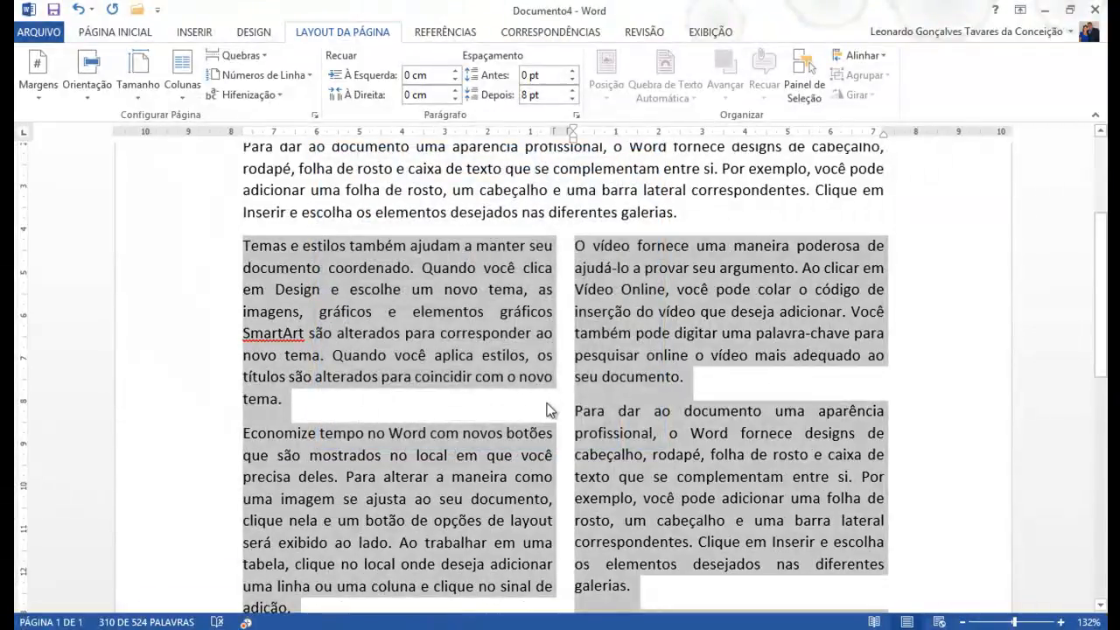
Step: Examine the more closely spaced two-column section, and zoom out to 66%
click(559, 382)
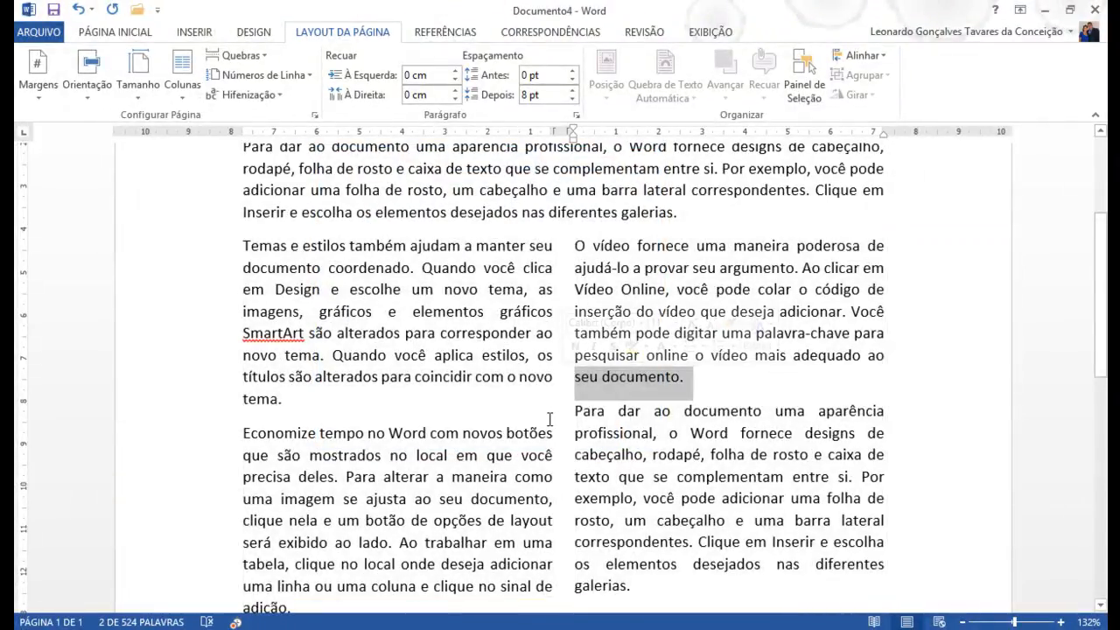
click(575, 432)
scroll(582, 433, down, 3)
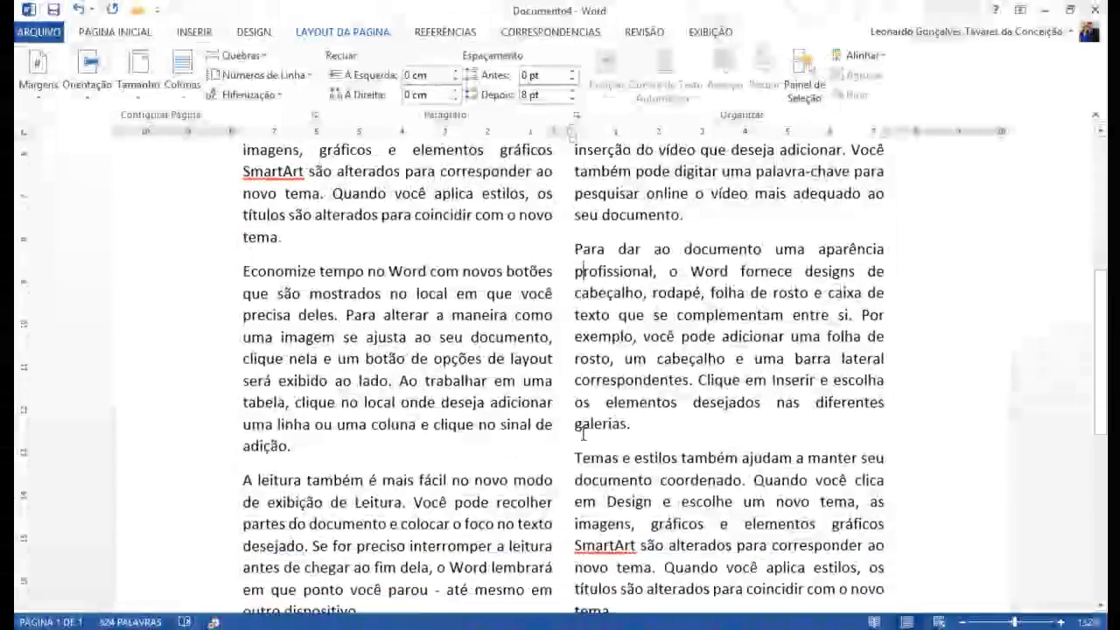
scroll(583, 435, down, 1)
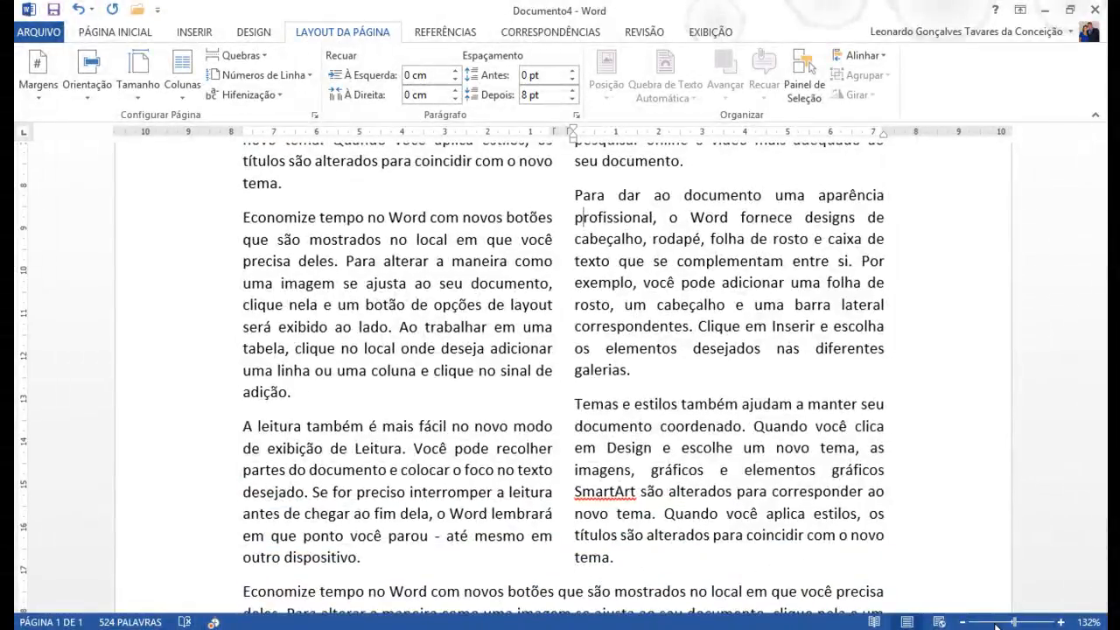
click(995, 623)
scroll(944, 508, up, 4)
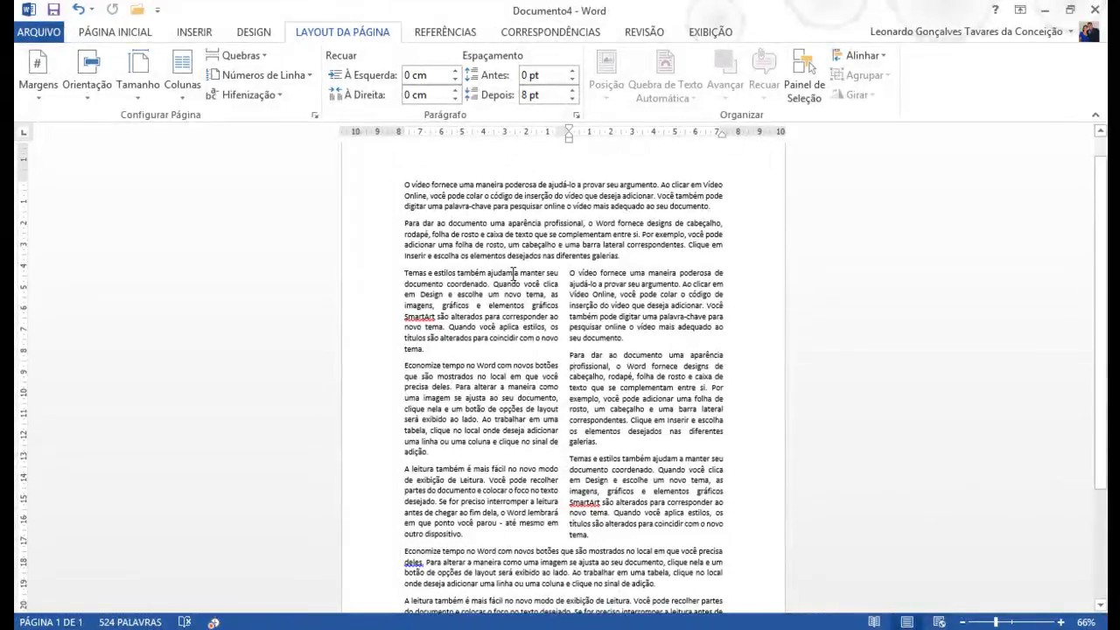
Step: Reselect the six two-column paragraphs and add a dividing line between their columns
drag(406, 273, 604, 535)
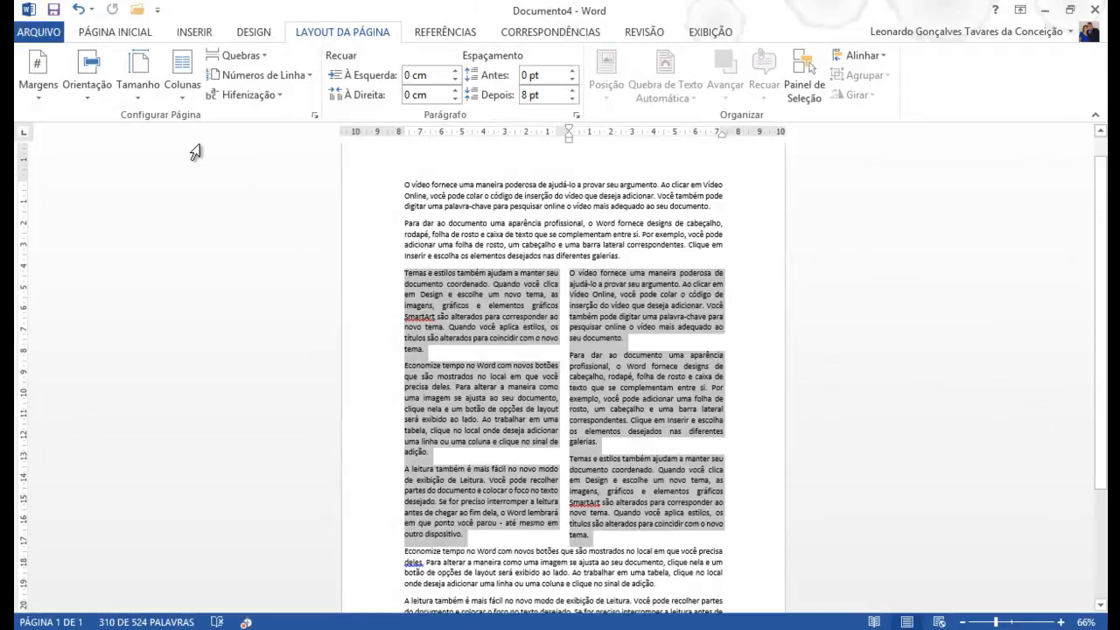
click(185, 95)
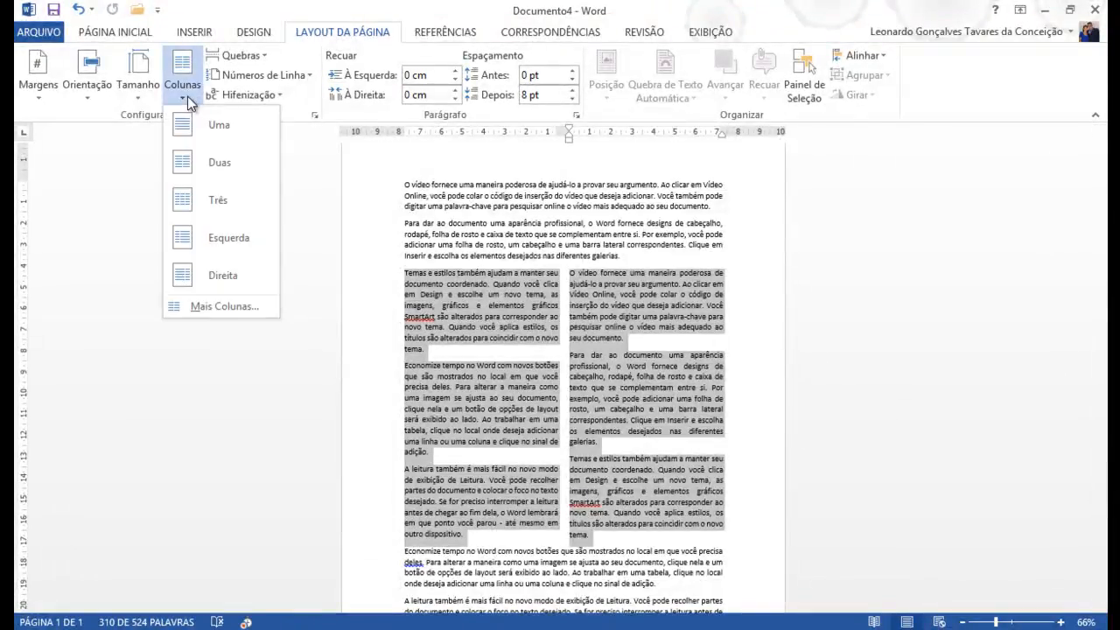
click(203, 307)
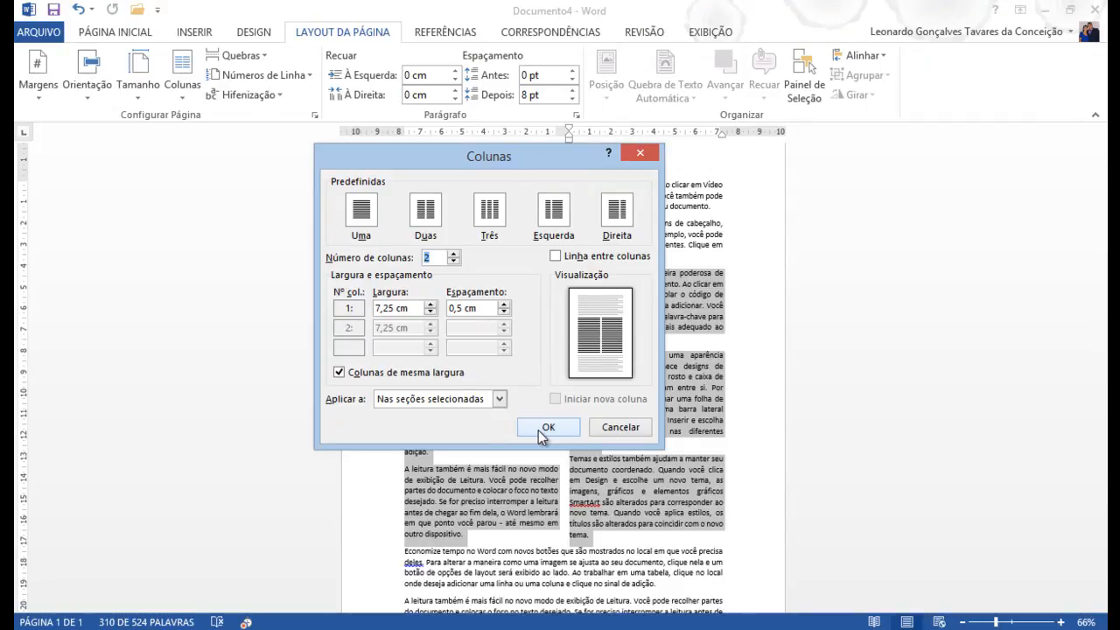
click(557, 256)
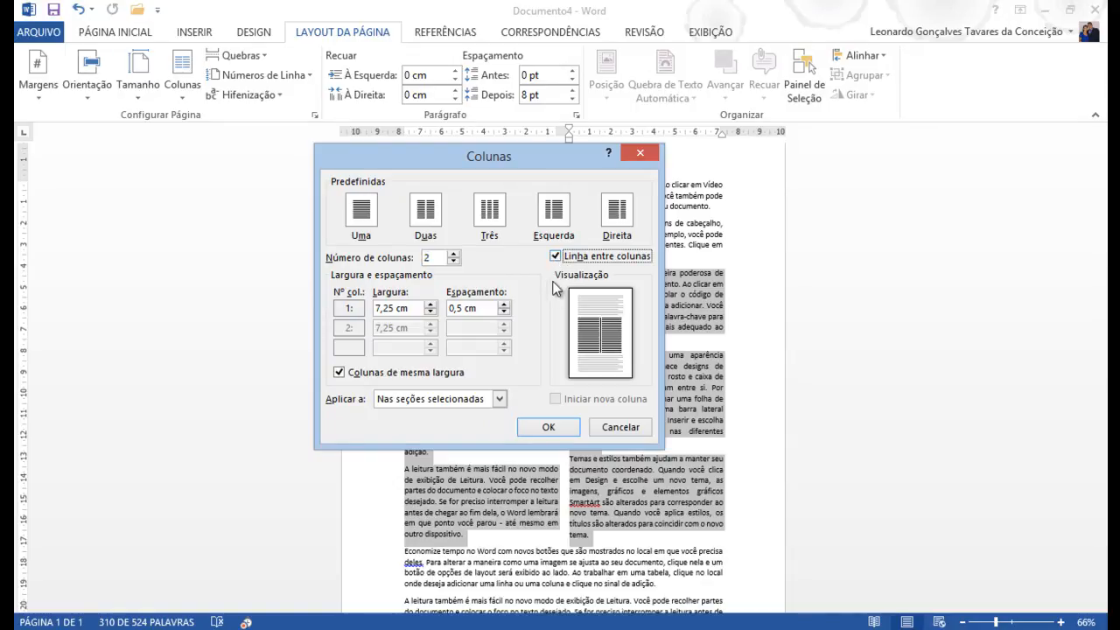
click(550, 431)
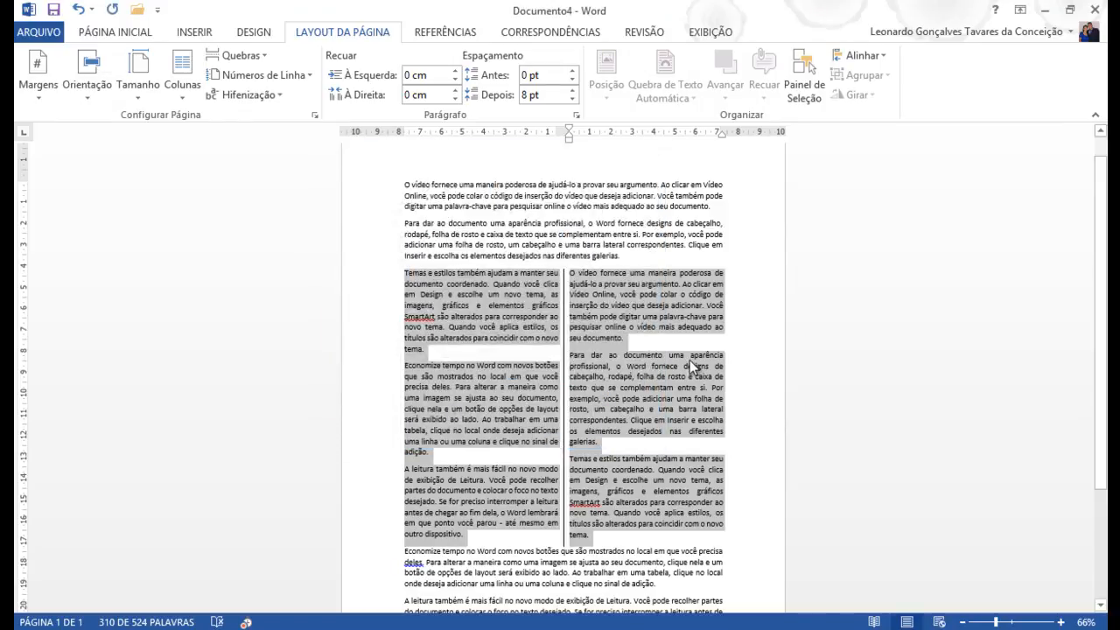
click(690, 362)
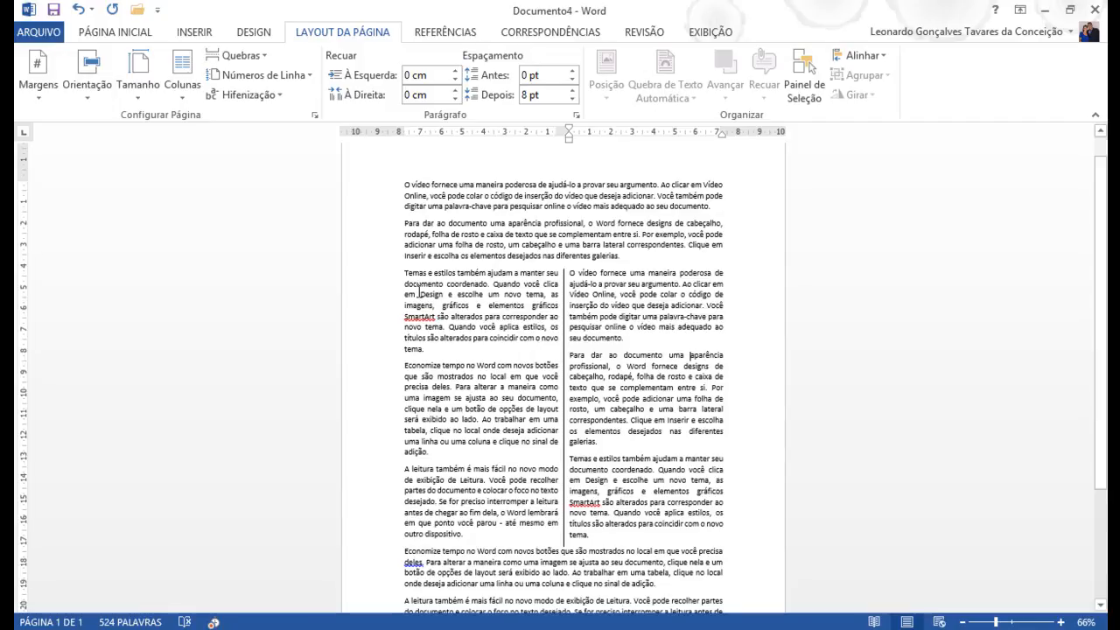
Step: Reselect the six paragraphs, reopen their detailed column settings, and try the dividing line off and on
drag(405, 277, 667, 536)
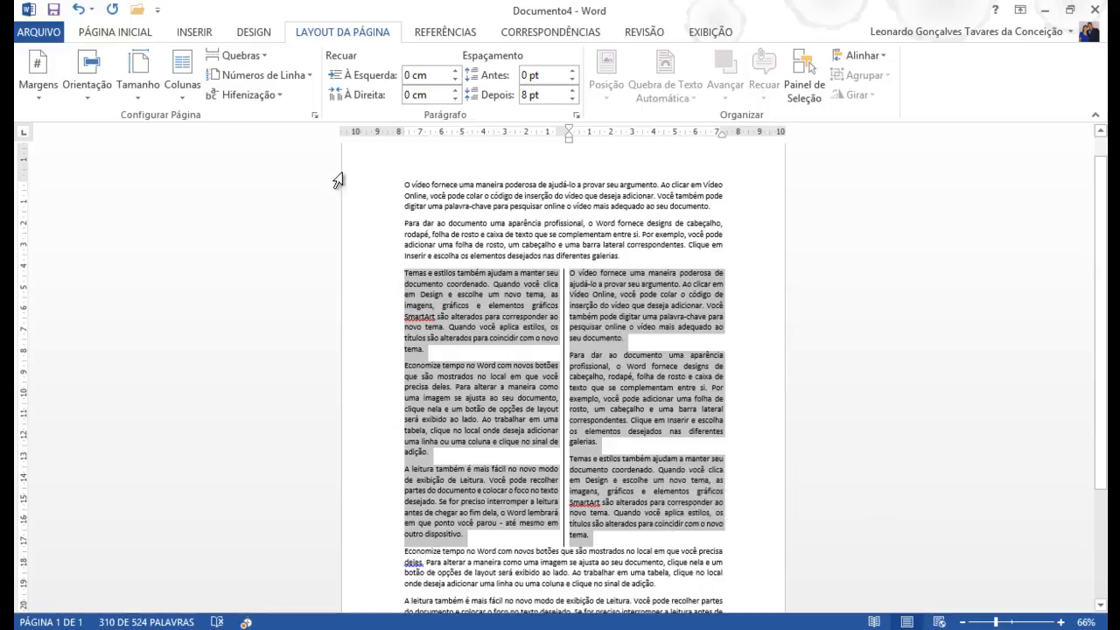
click(192, 96)
click(217, 306)
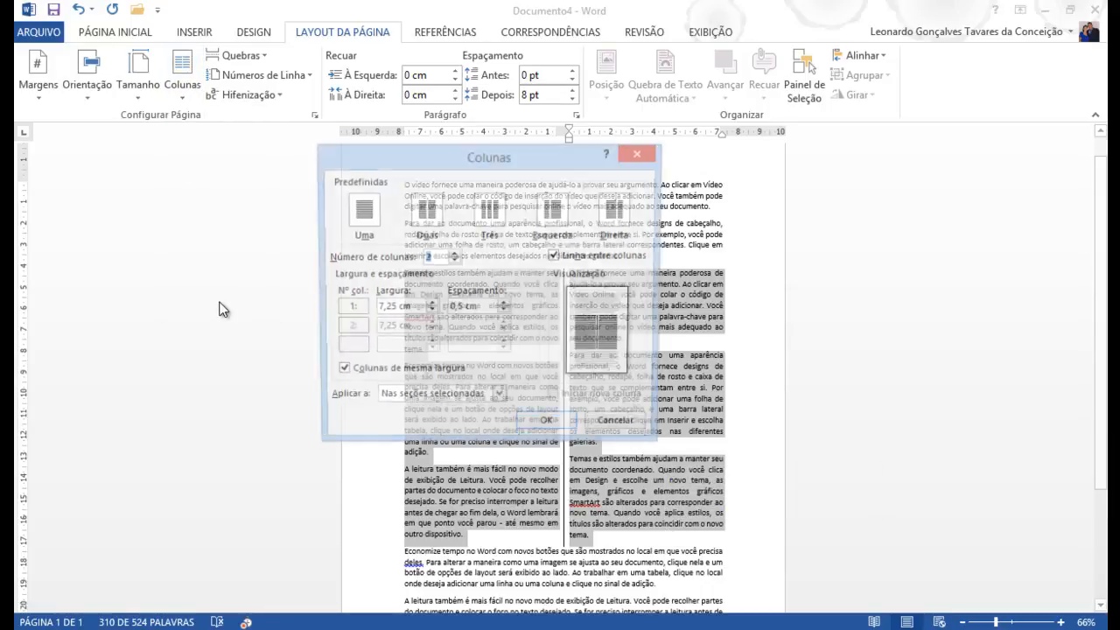
click(557, 256)
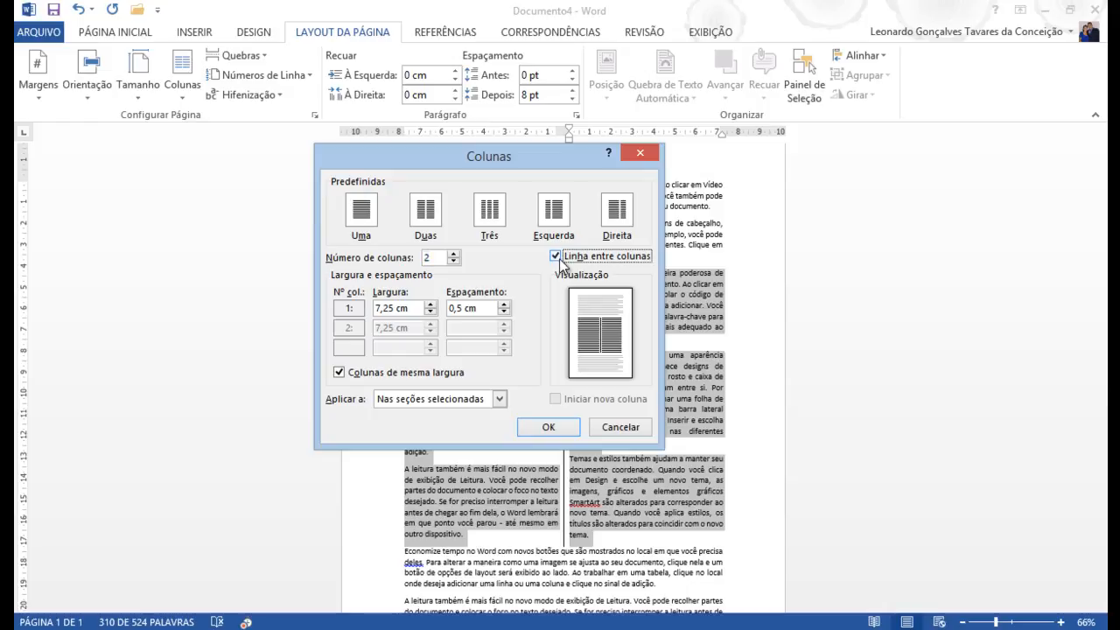
click(556, 257)
click(556, 256)
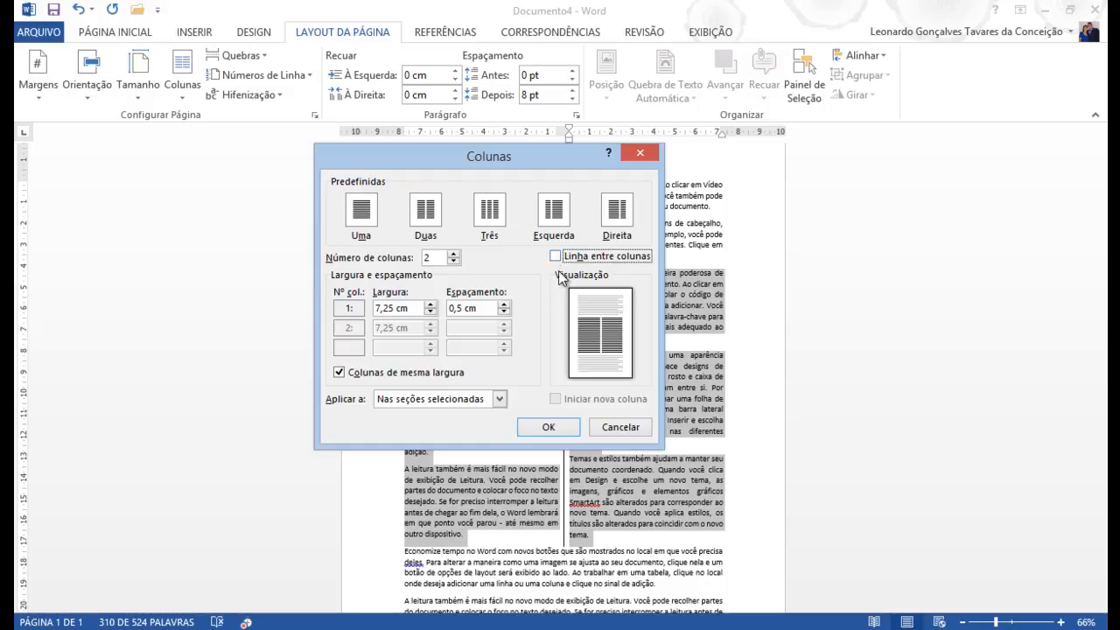
click(556, 256)
Step: Widen the column spacing to about 1 cm, remove the dividing line, and apply both changes to the selected sections
click(503, 304)
click(503, 305)
click(503, 305)
click(503, 305)
click(503, 305)
click(556, 256)
click(575, 430)
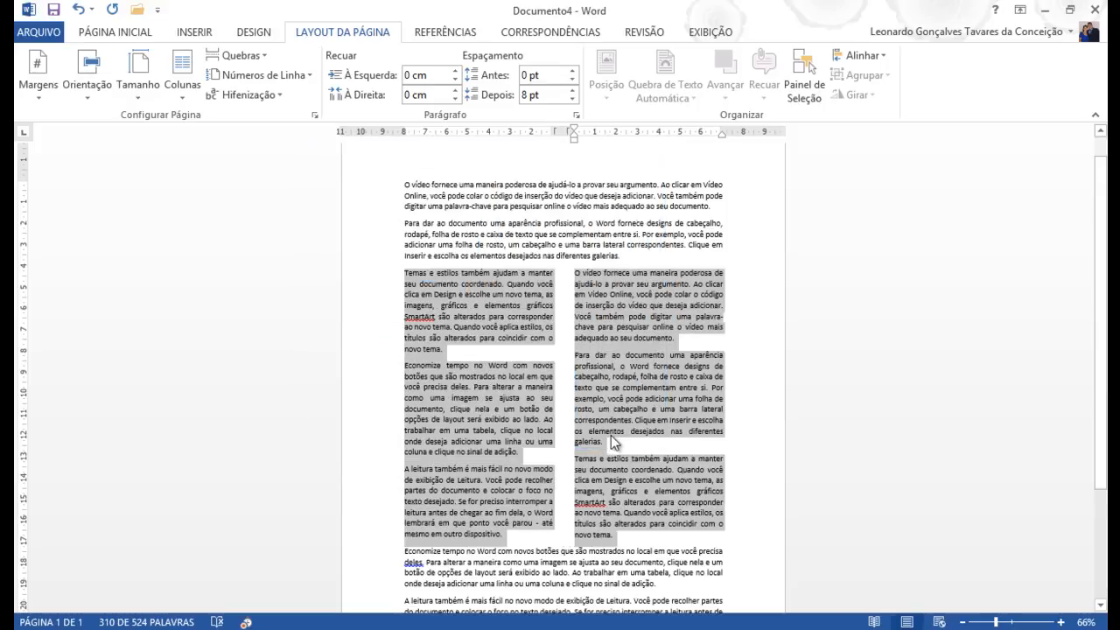
click(550, 356)
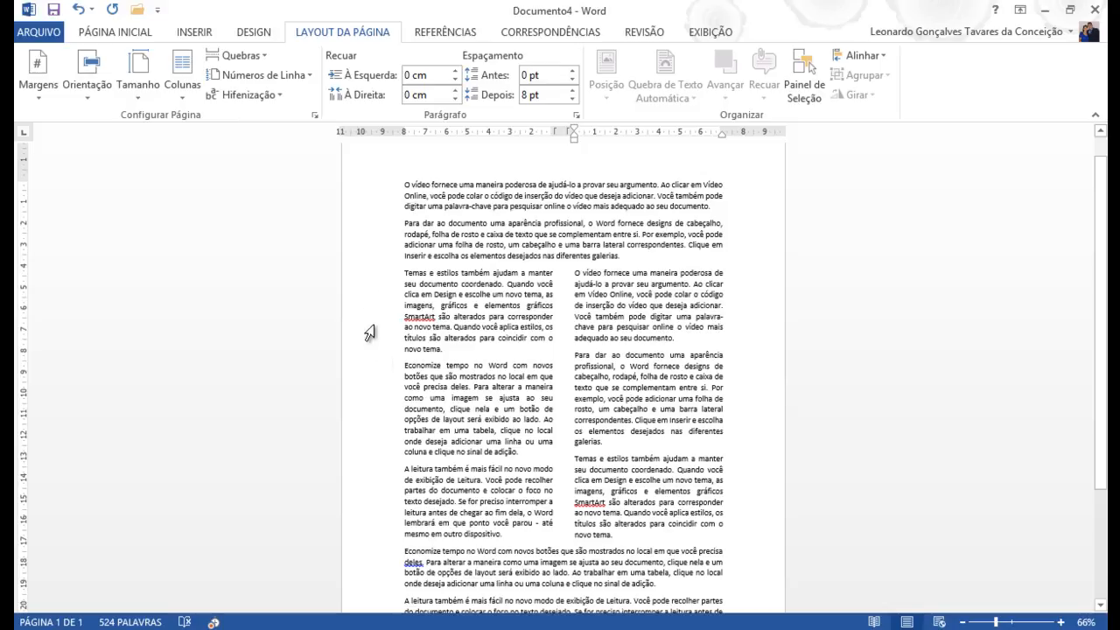
Step: Look over the line numbering and break options and read the description of hyphenation
click(456, 247)
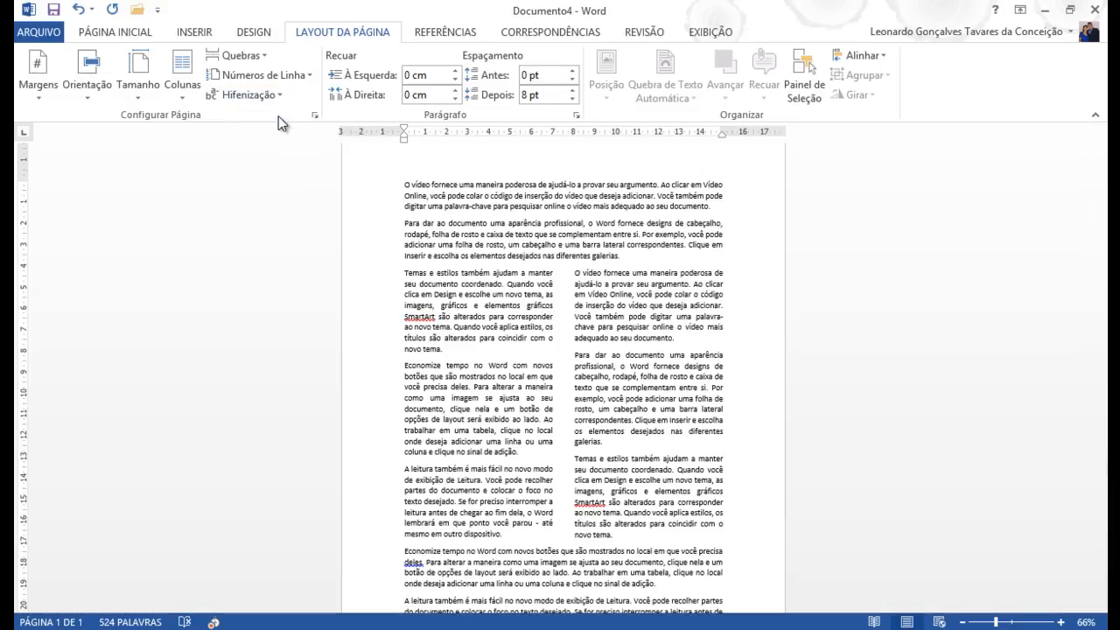
click(312, 77)
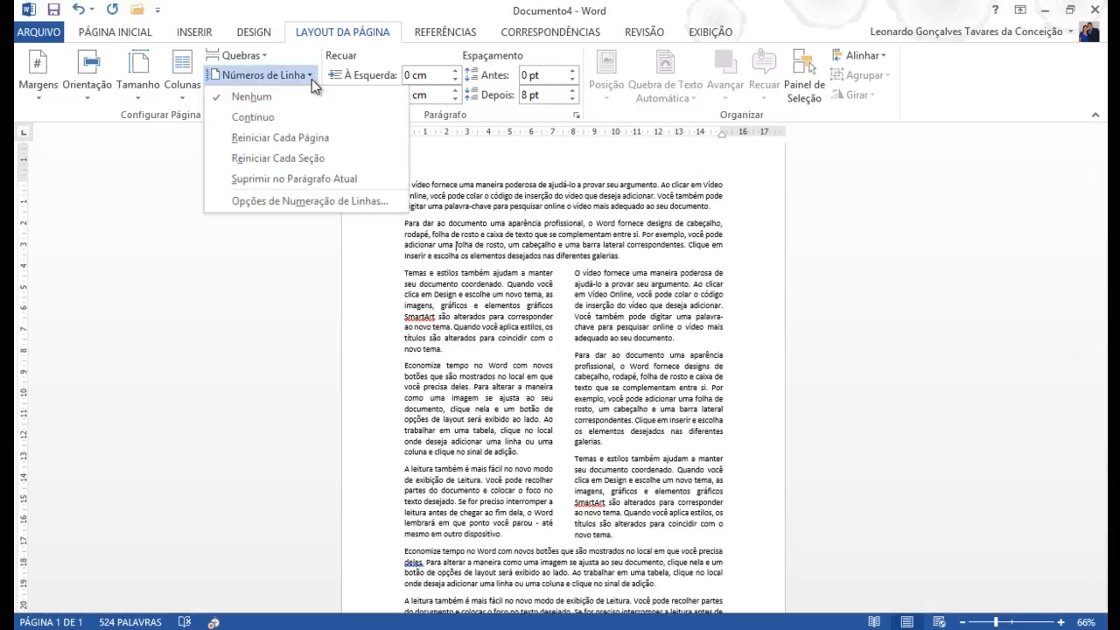
click(312, 77)
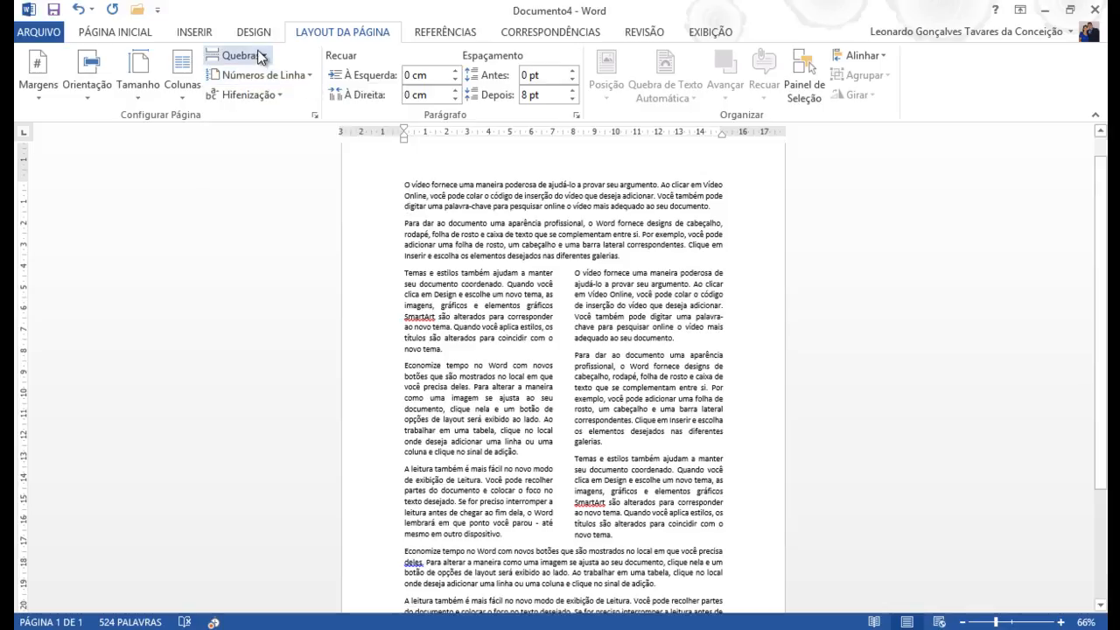
click(265, 56)
click(292, 55)
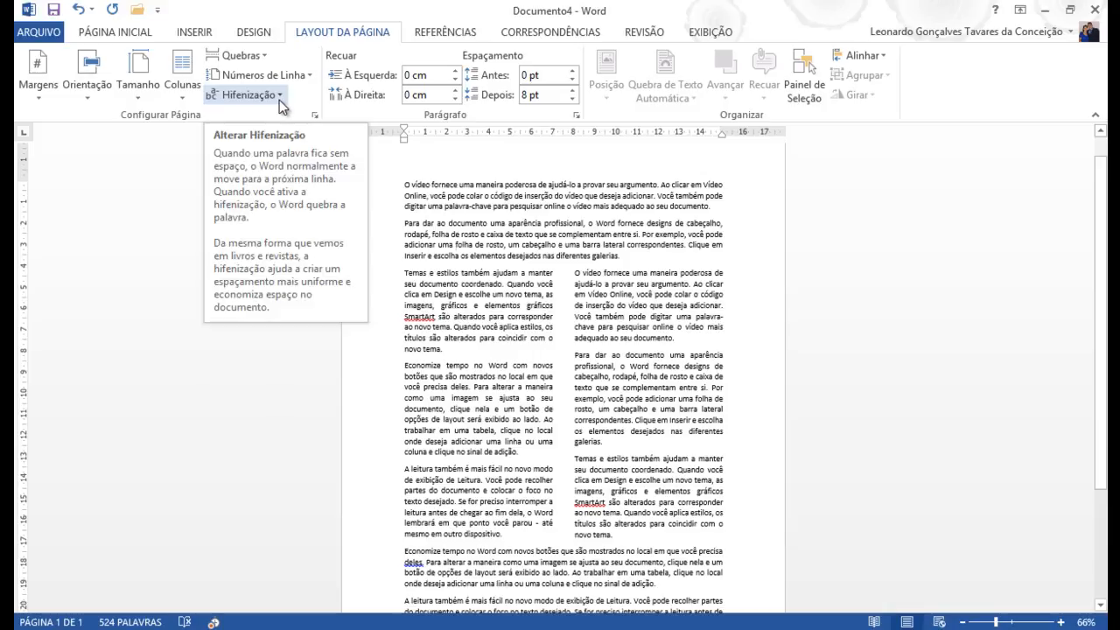
click(523, 315)
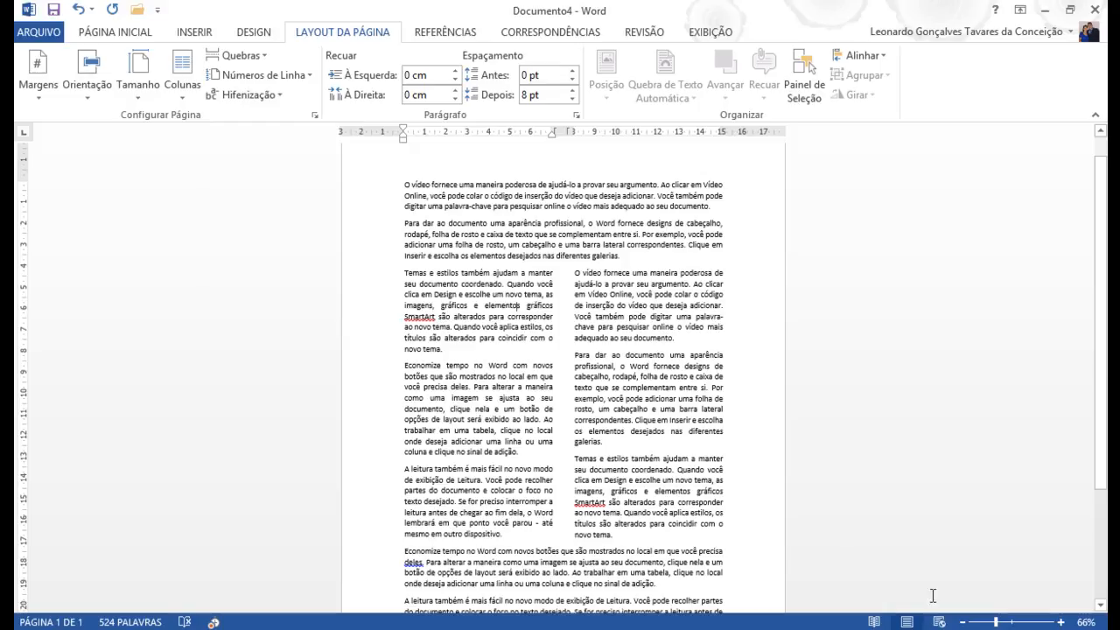
Step: Zoom in to 132% and examine the word gaps around "gráficos" and the hyphen in "palavra-chave" in the two-column section
drag(1011, 626, 1015, 624)
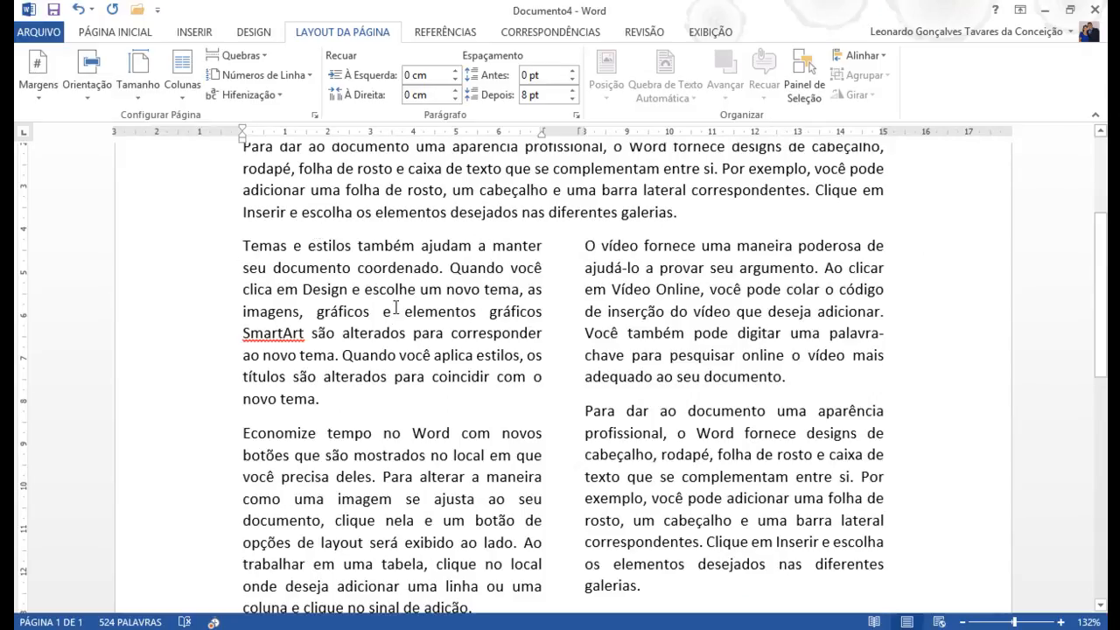
mouse_move(392, 313)
mouse_down()
mouse_move(406, 314)
mouse_move(382, 313)
mouse_up()
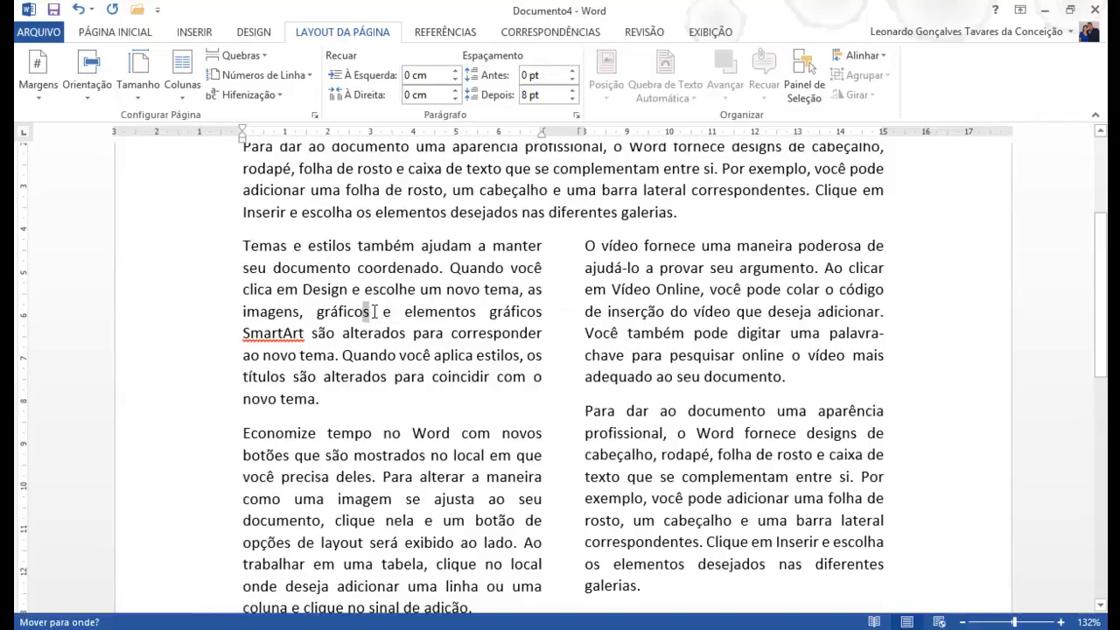
drag(304, 312, 317, 312)
click(471, 376)
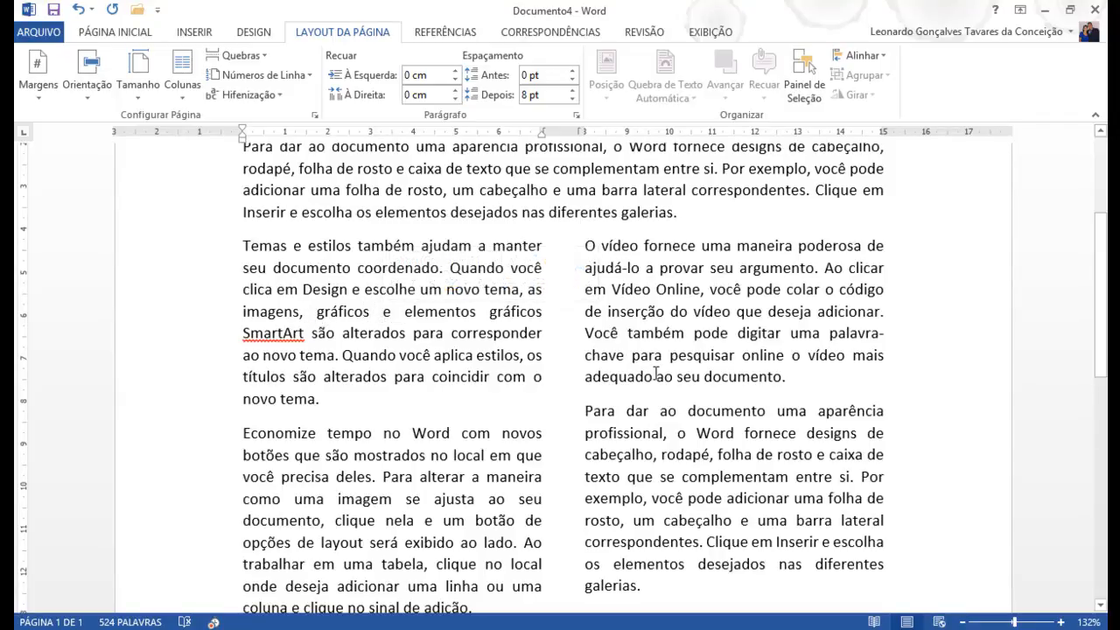
drag(832, 333, 877, 334)
click(879, 333)
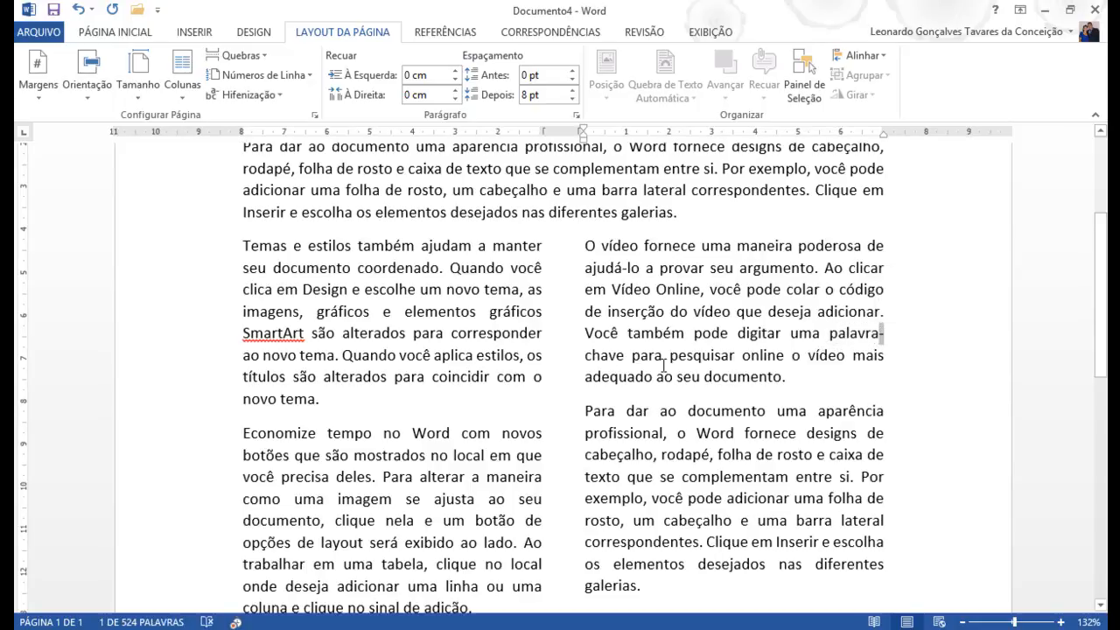
click(405, 272)
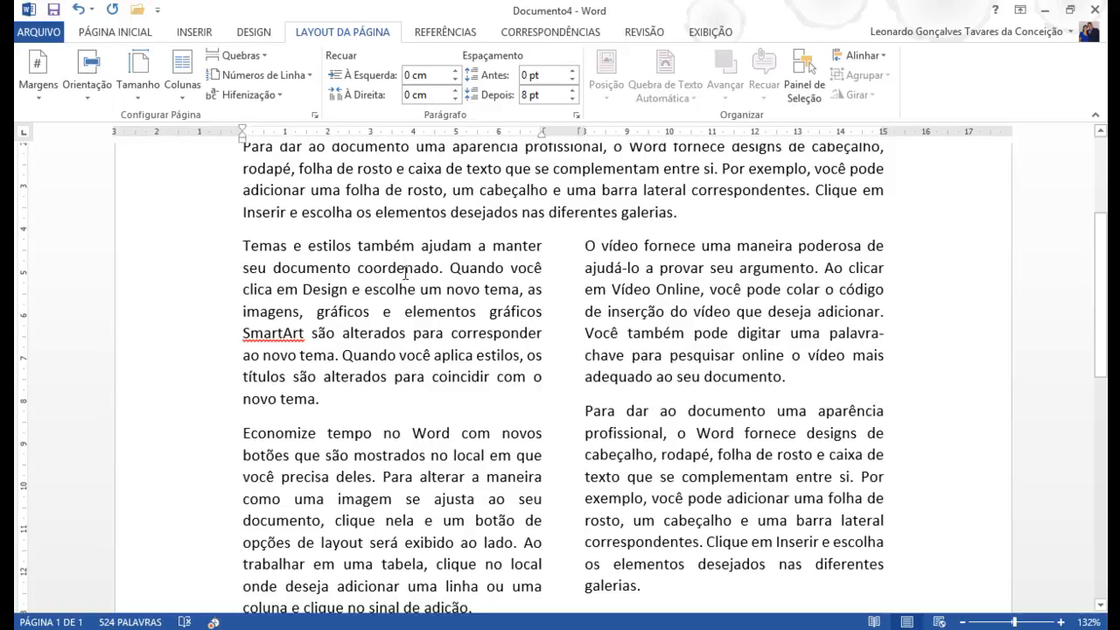
Step: Turn on automatic hyphenation for the document and check the line breaks down to the last paragraph
click(280, 99)
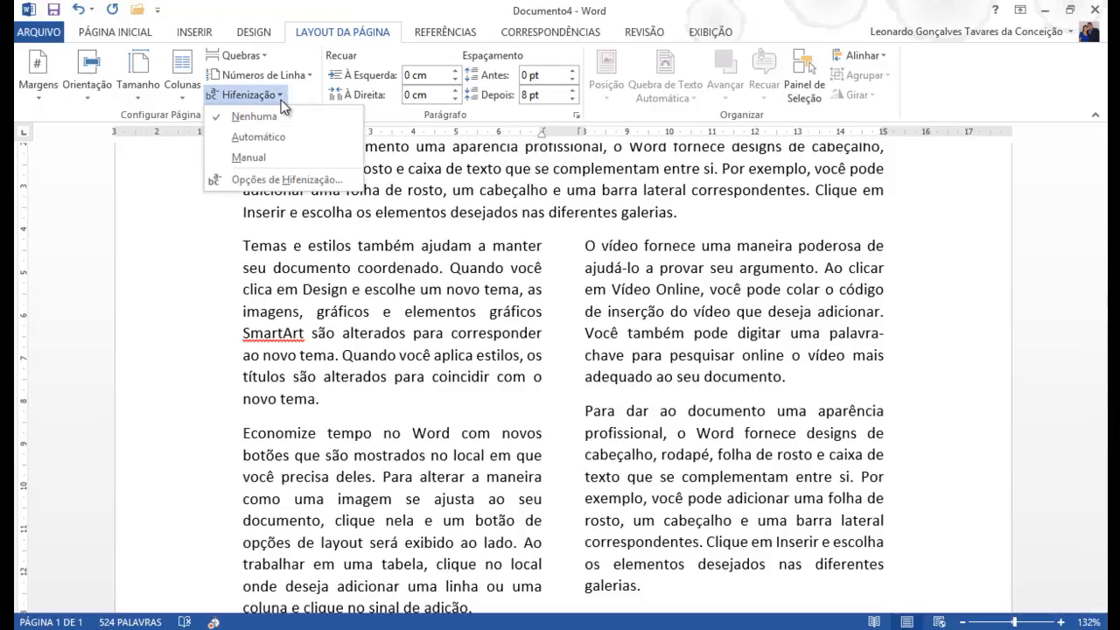
click(258, 137)
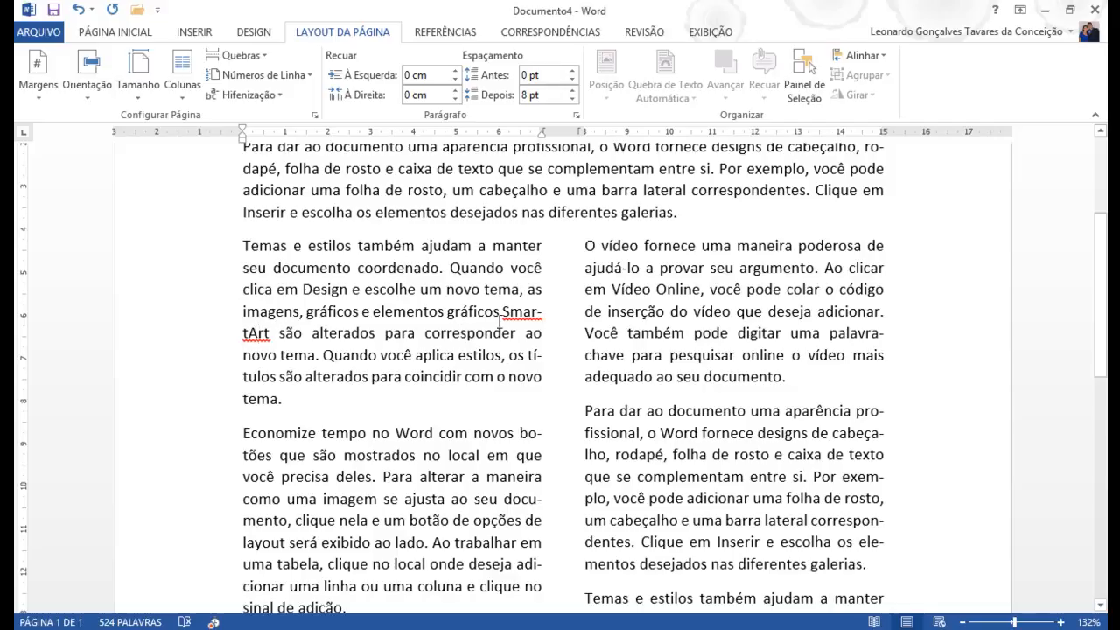
scroll(483, 368, down, 2)
scroll(483, 368, down, 2)
scroll(483, 368, down, 3)
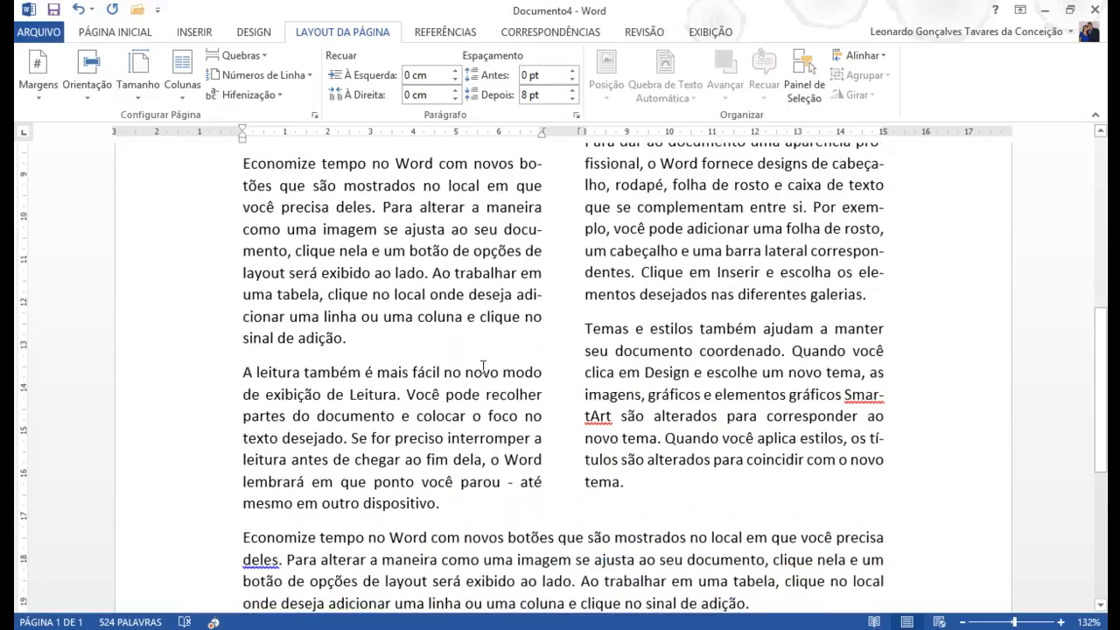
scroll(483, 369, down, 3)
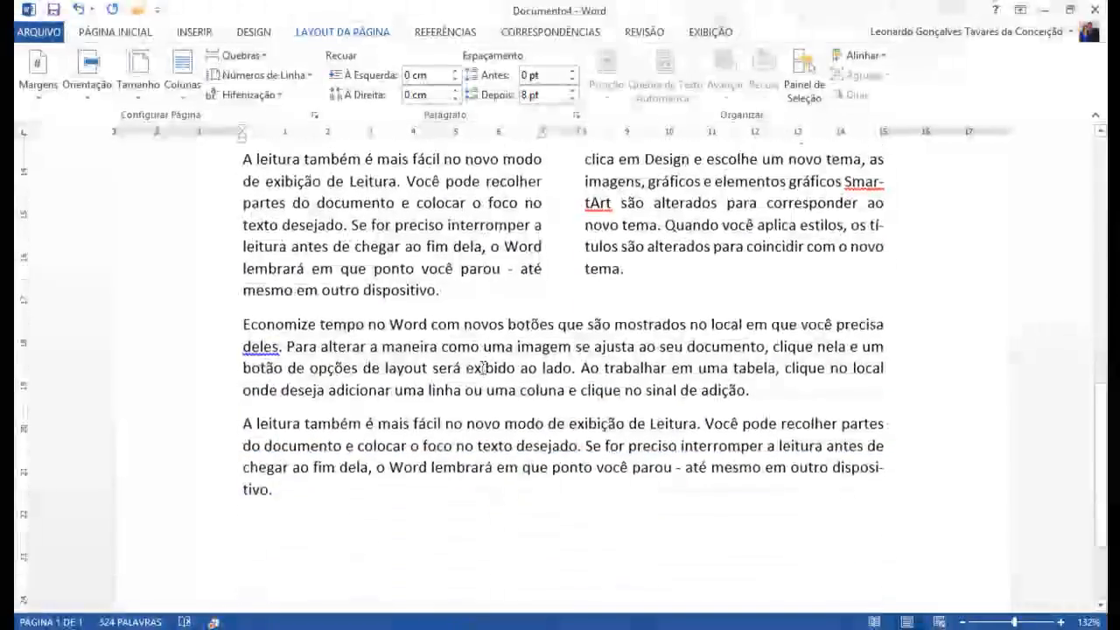
Step: Examine the split word "dispositivo" at the end of the last paragraph and return to the start of the document
double_click(881, 466)
click(758, 451)
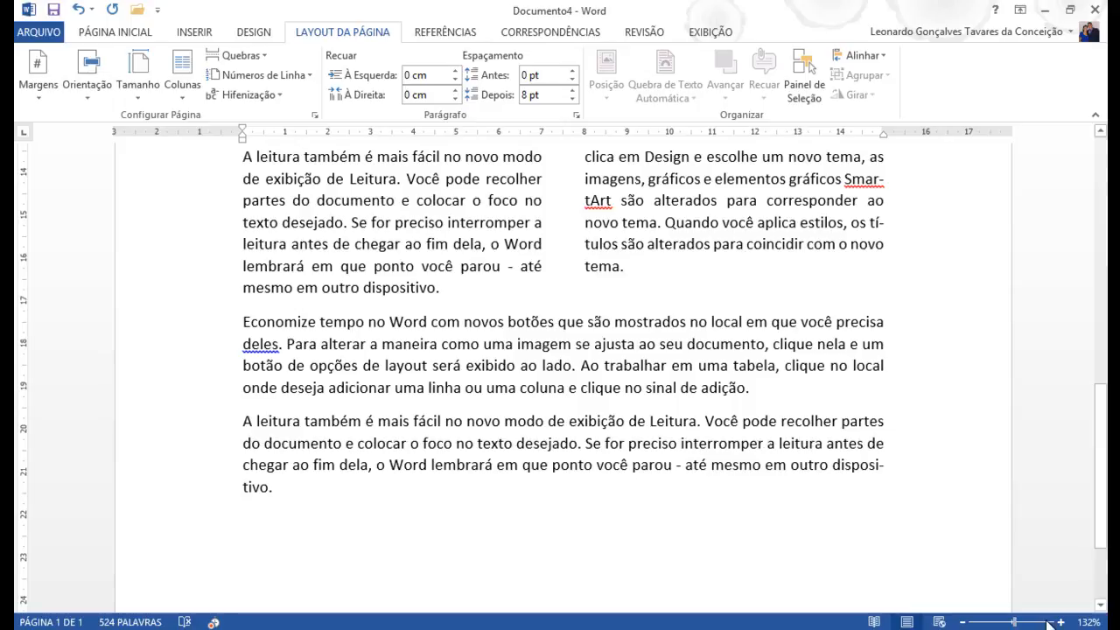
scroll(853, 533, down, 2)
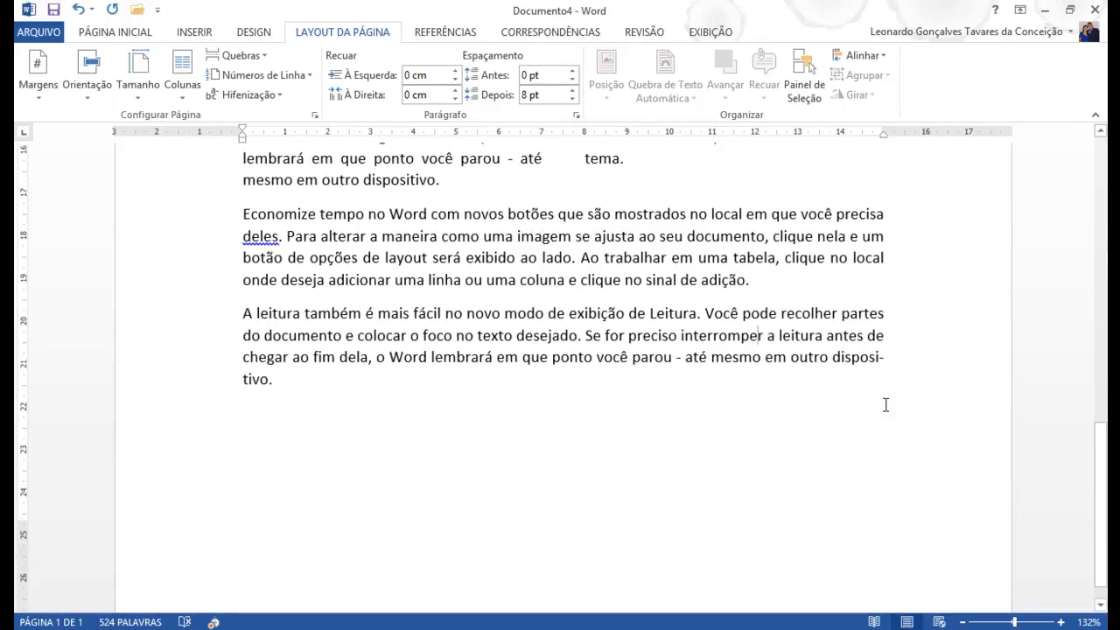
double_click(856, 359)
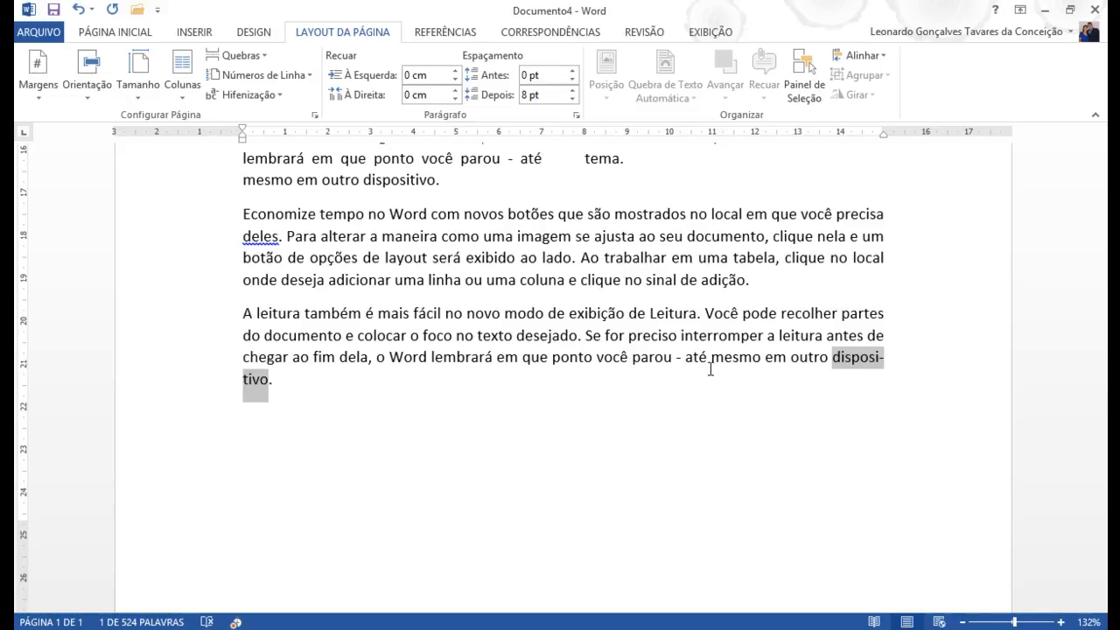
click(700, 341)
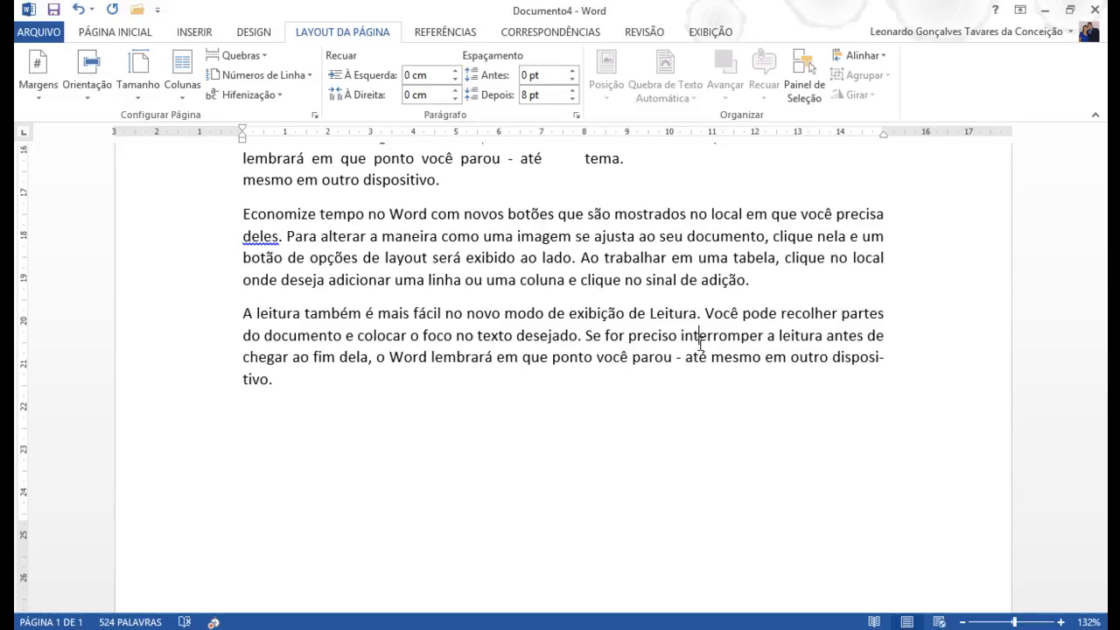
click(650, 193)
scroll(649, 197, up, 2)
scroll(650, 197, up, 10)
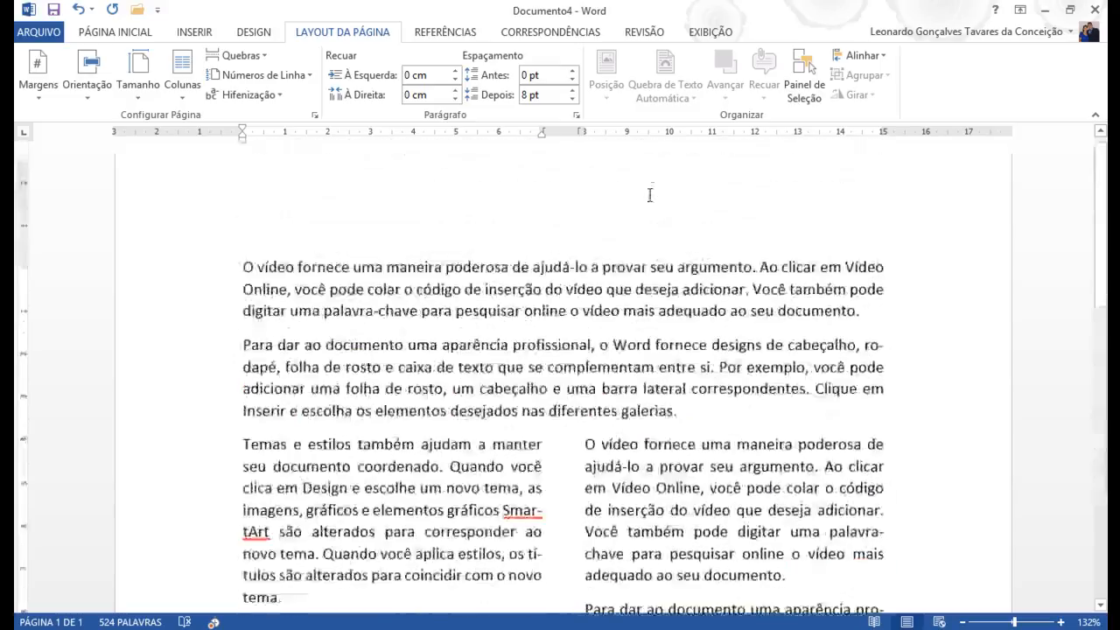
Step: Show the hidden formatting marks and insert a manual line break after "poderosa" in the first paragraph
click(133, 38)
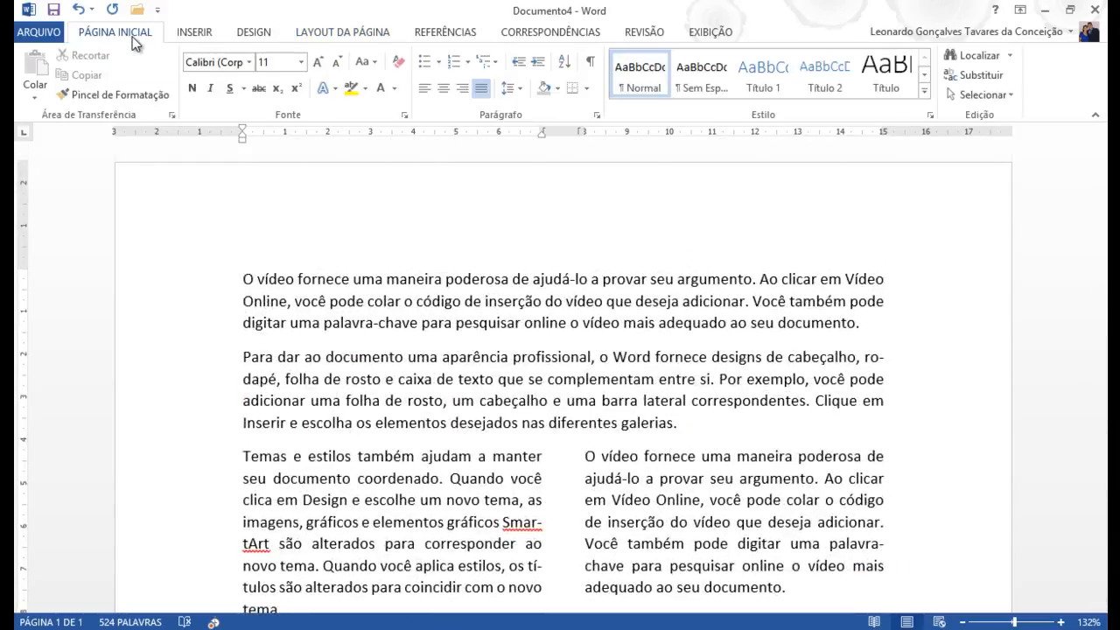
click(592, 68)
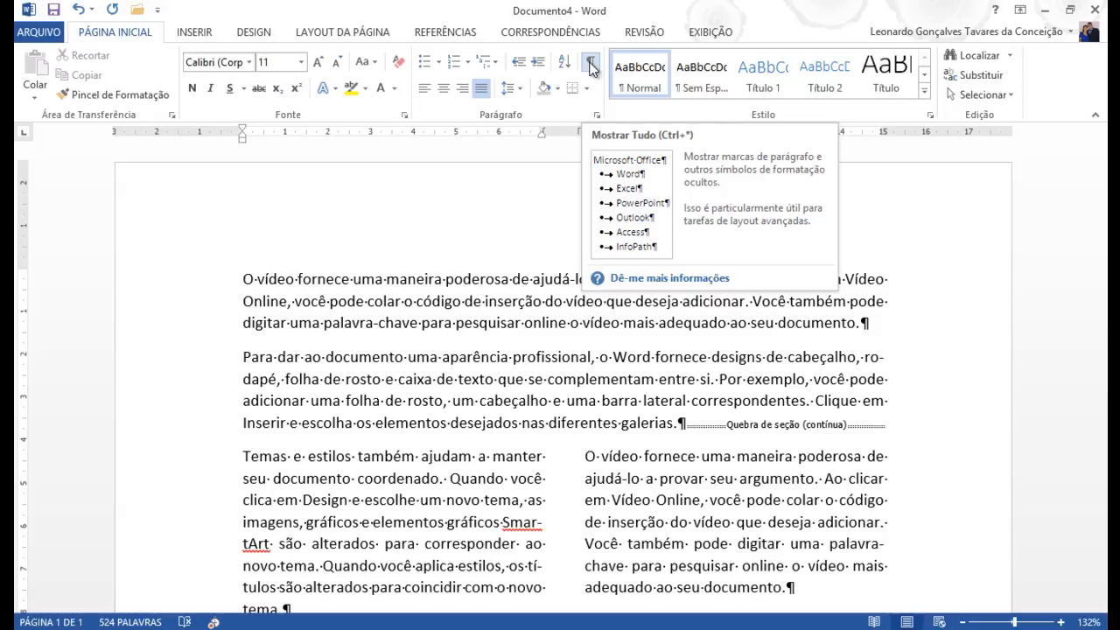
click(376, 303)
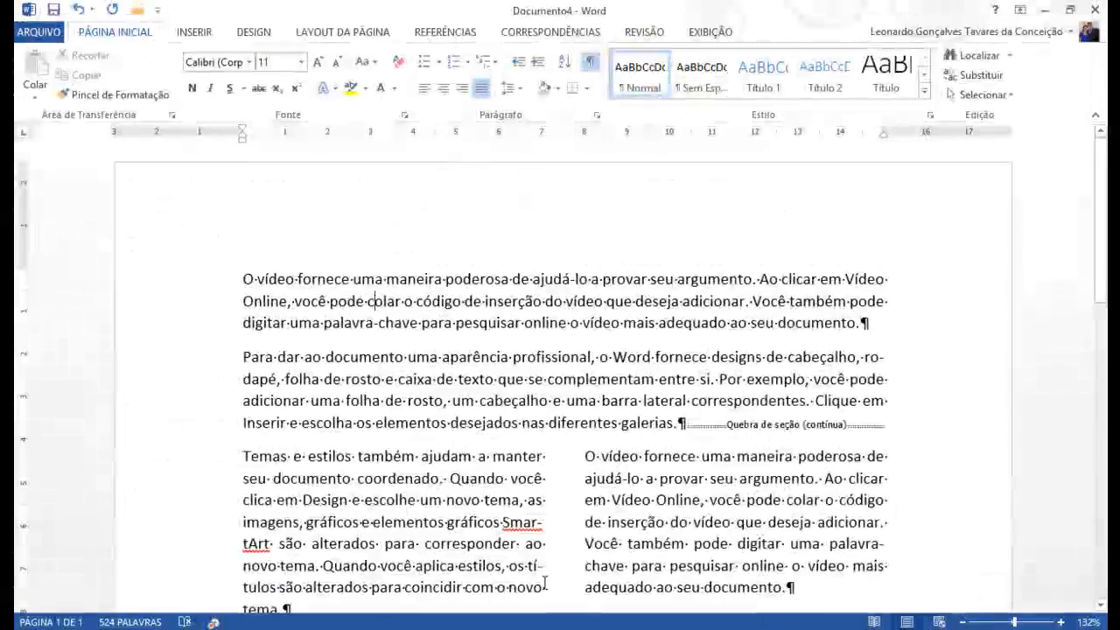
click(509, 278)
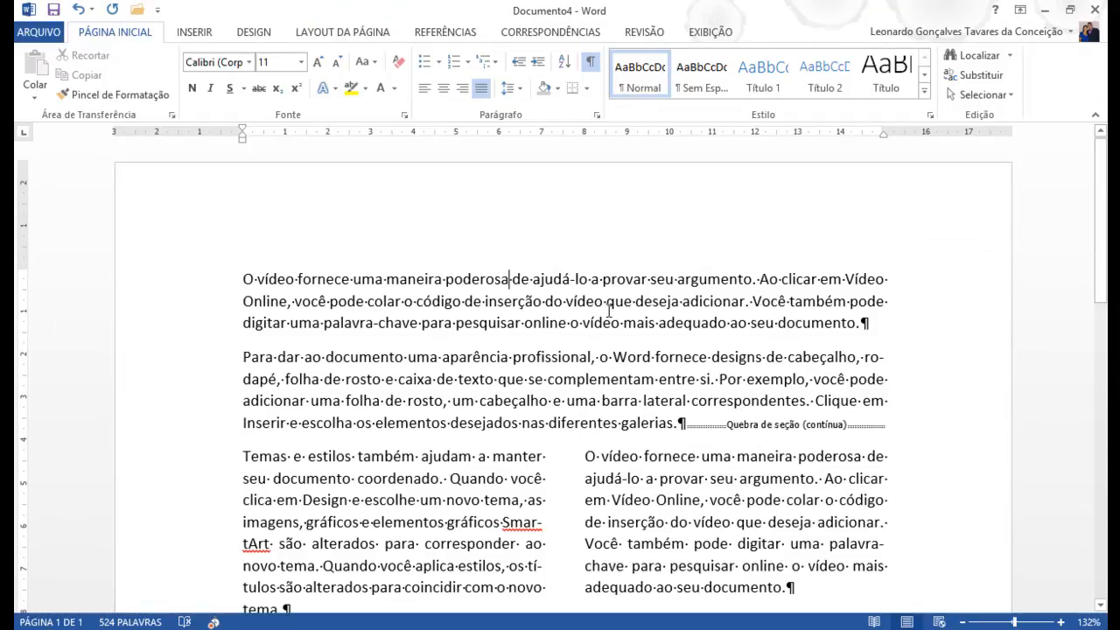
key(shift+Return)
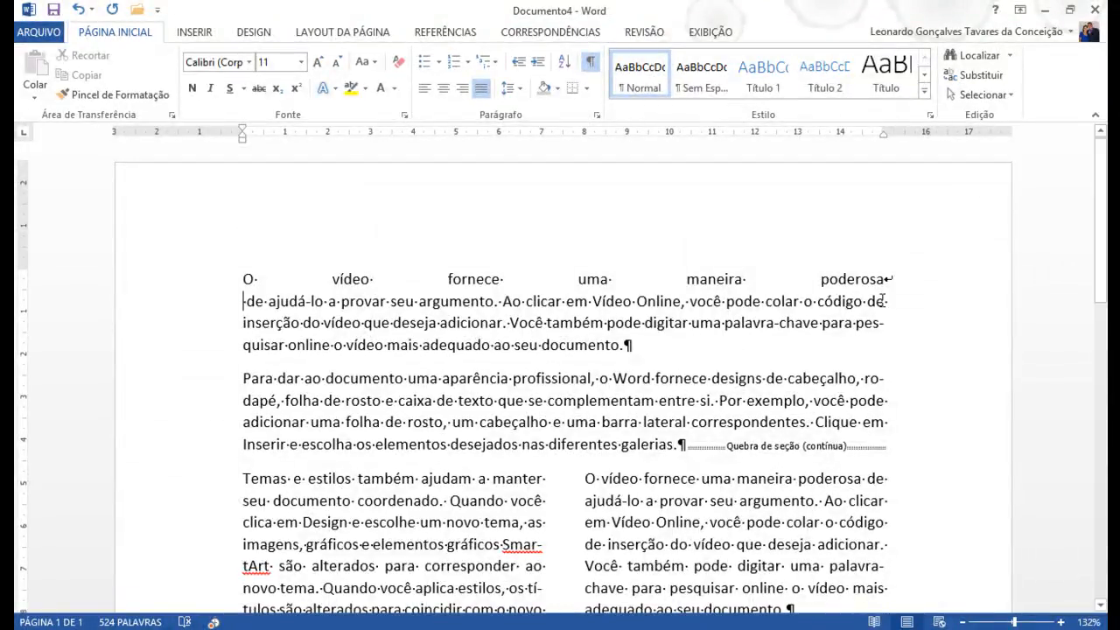
Step: Delete the manual line break after "poderosa" and hide the formatting marks
drag(892, 279, 884, 280)
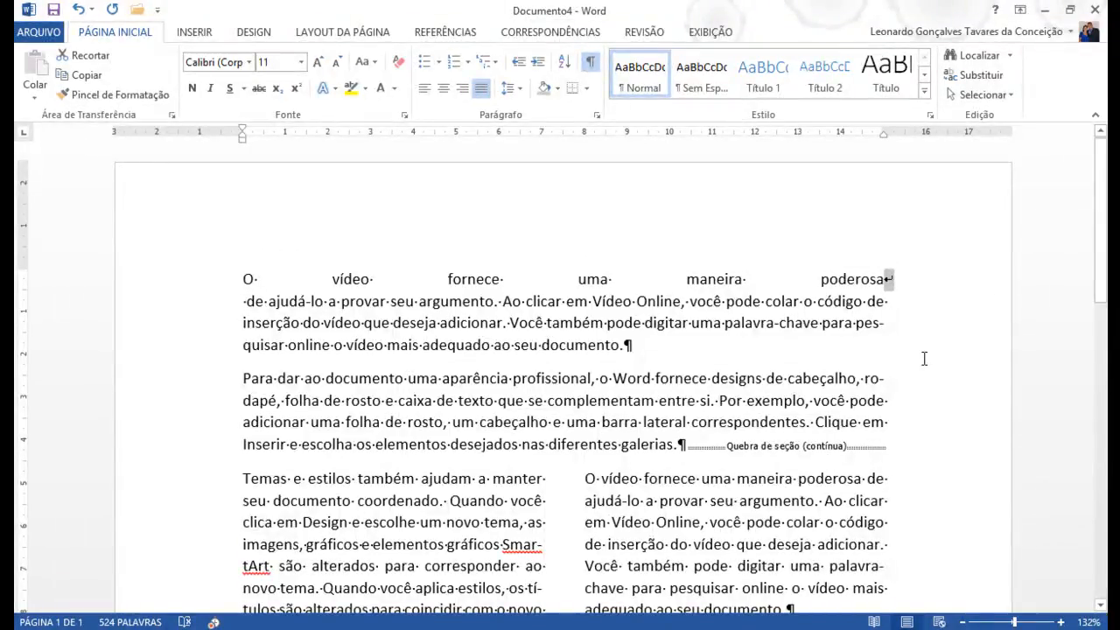
key(Delete)
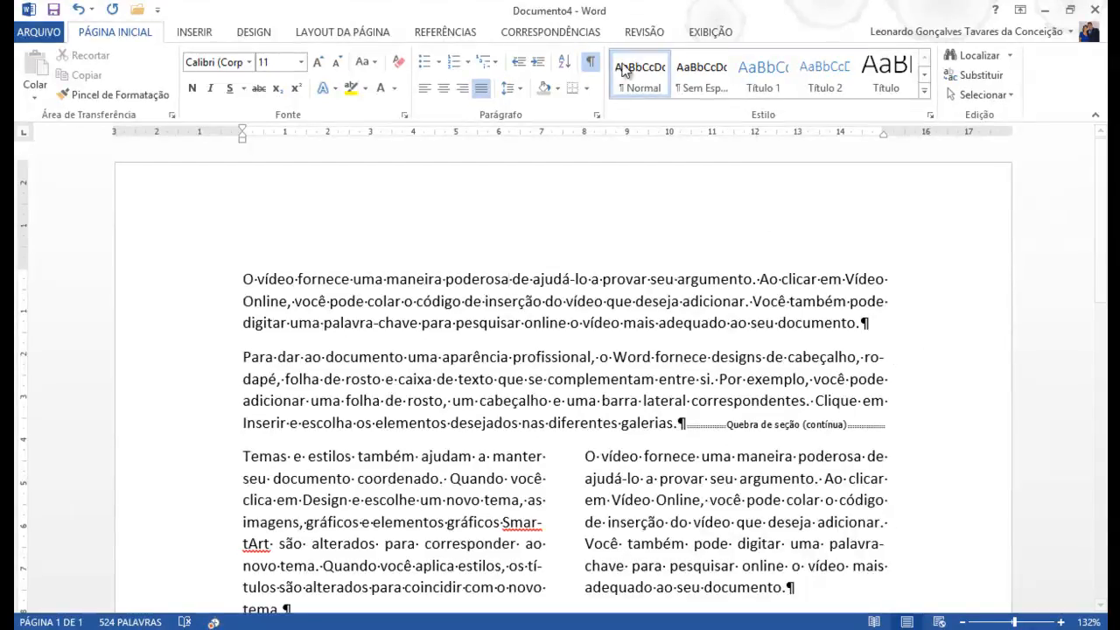
click(593, 63)
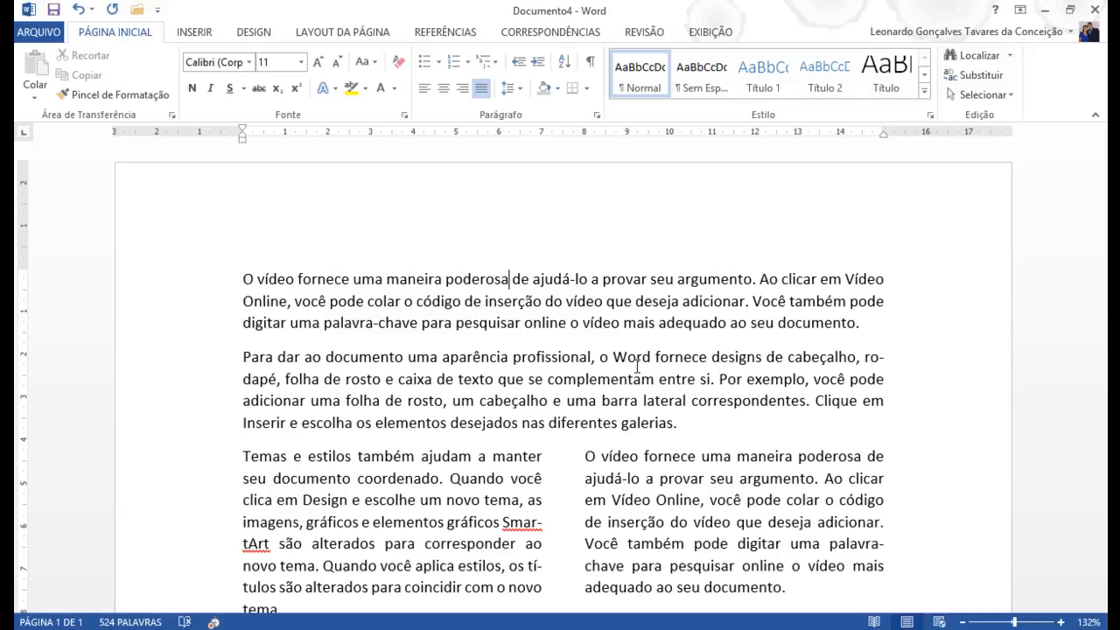
Step: Add a dropped capital letter (Capitular) to the two-column paragraph that begins with "Temas e estilos"
scroll(341, 442, down, 2)
click(286, 349)
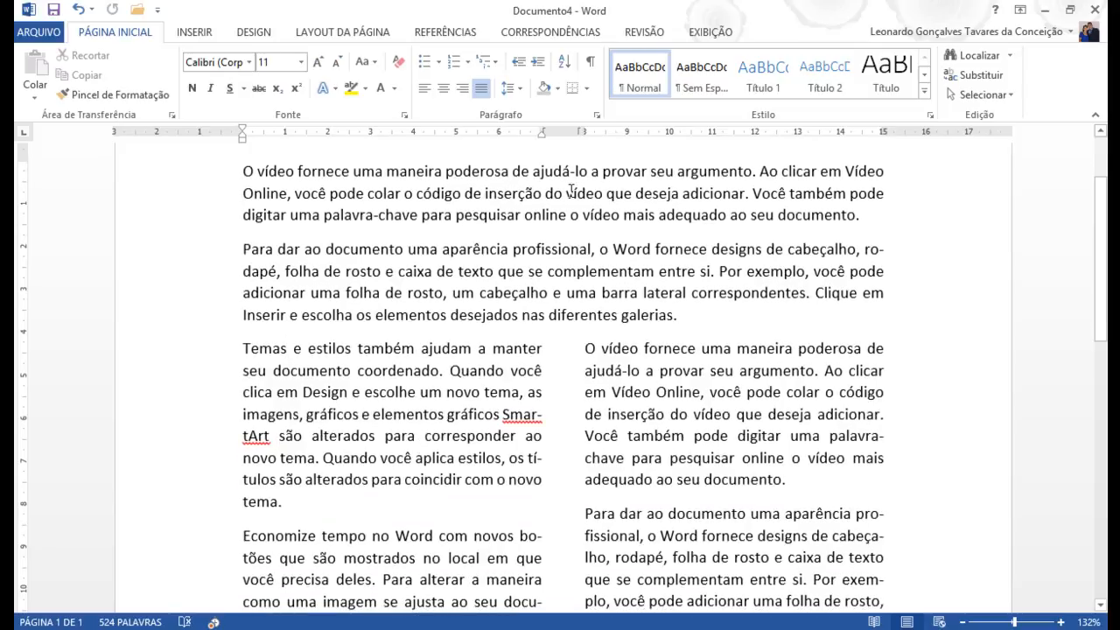
click(194, 31)
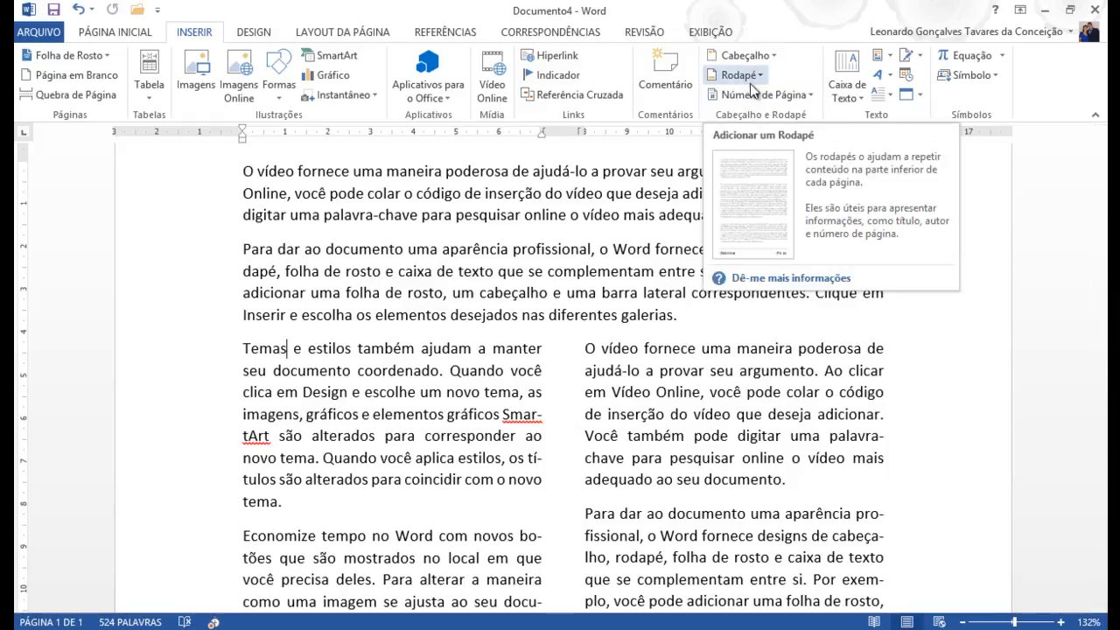
click(893, 81)
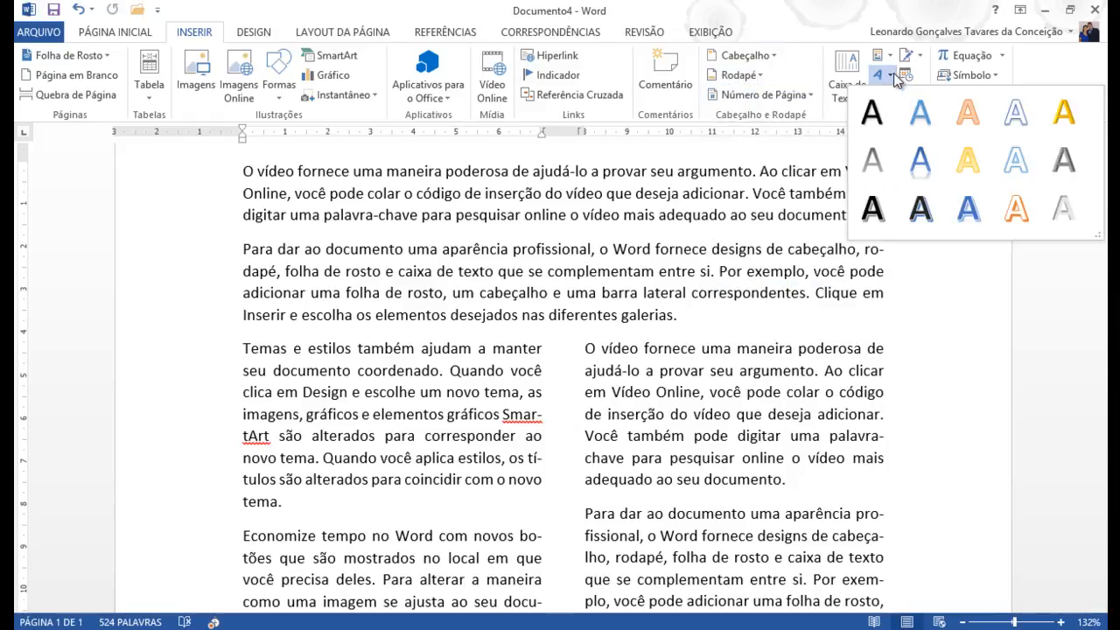
click(893, 75)
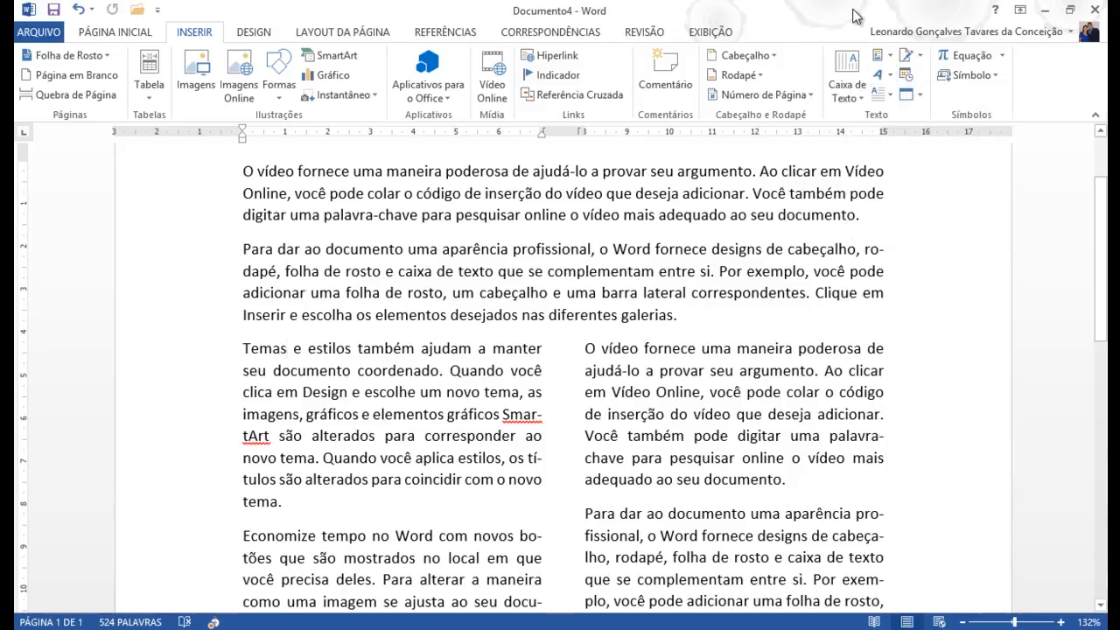
click(882, 92)
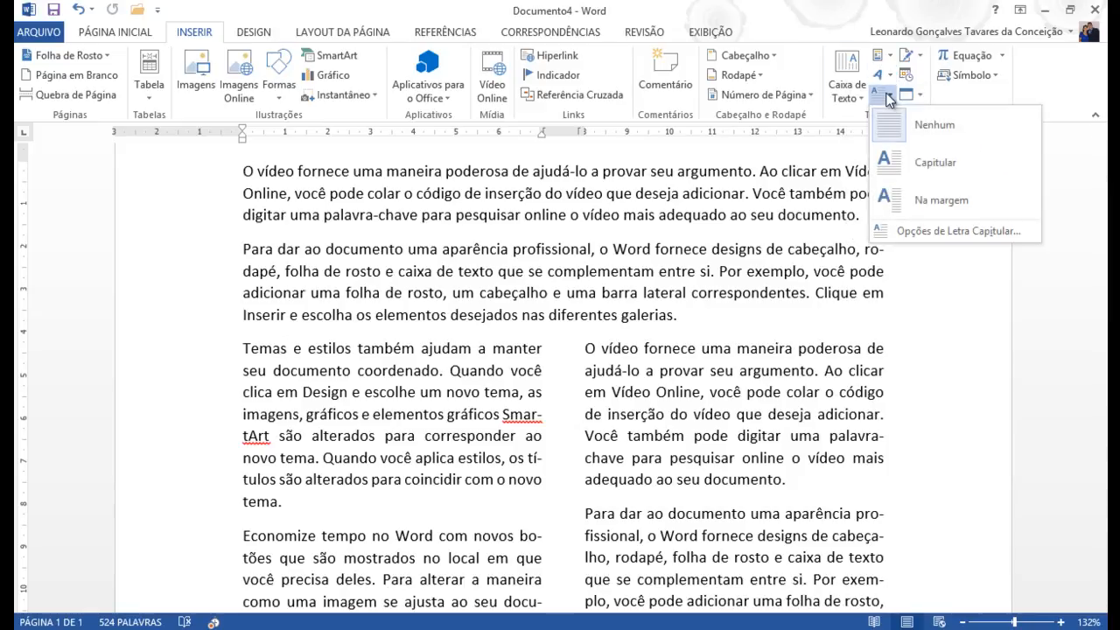
click(910, 158)
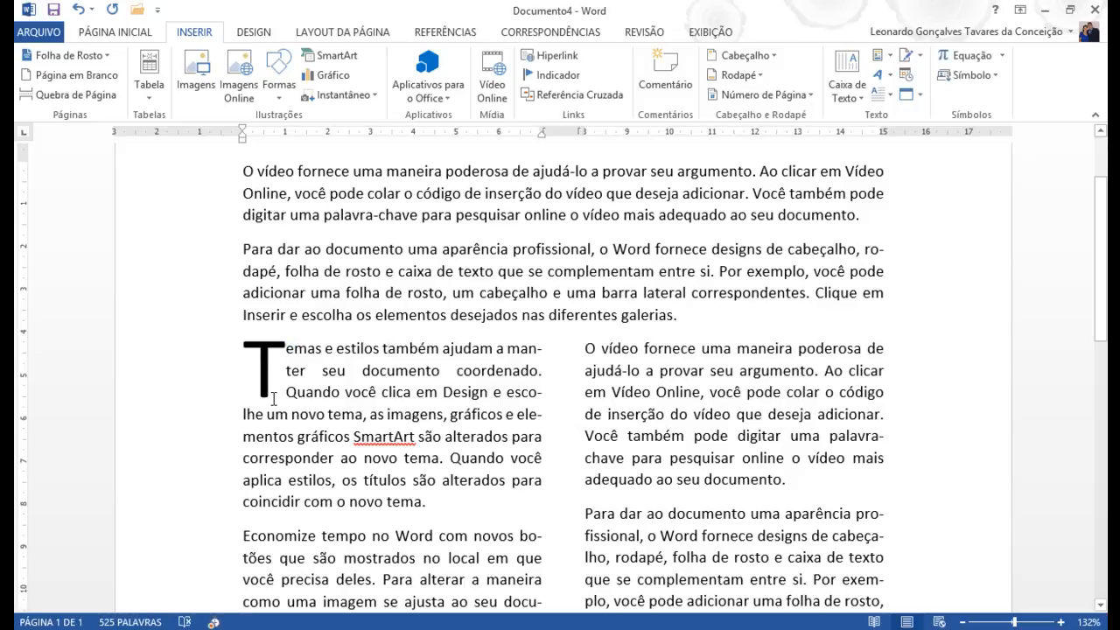
Step: Draw a rectangle with one rounded corner, about 2.8 cm high and 4.5 cm wide, over the start of the first paragraph
scroll(301, 418, up, 3)
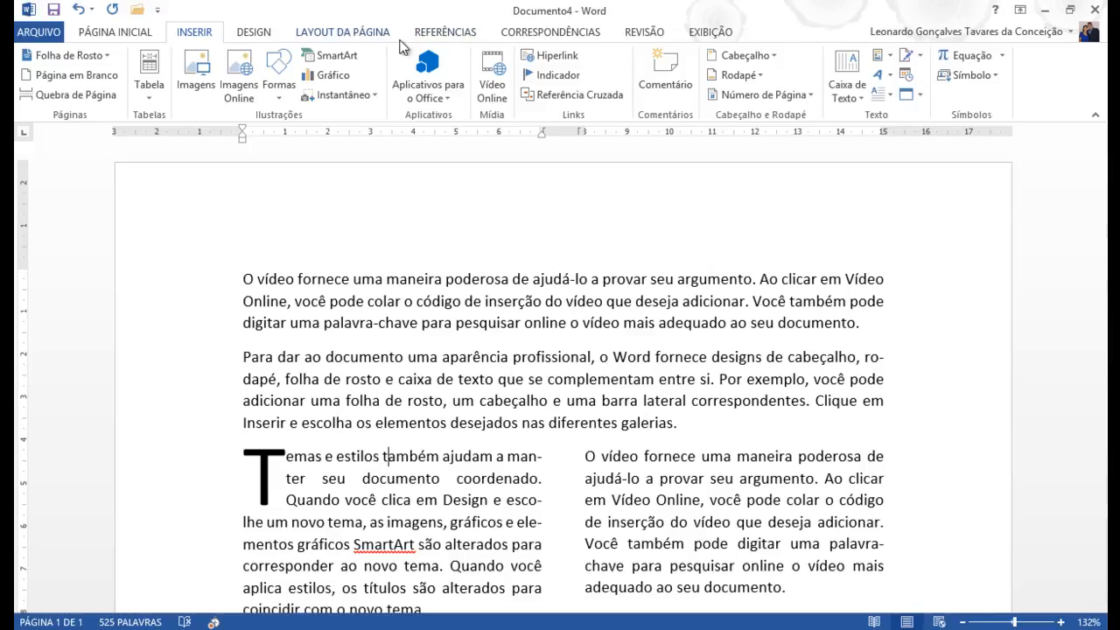
click(239, 280)
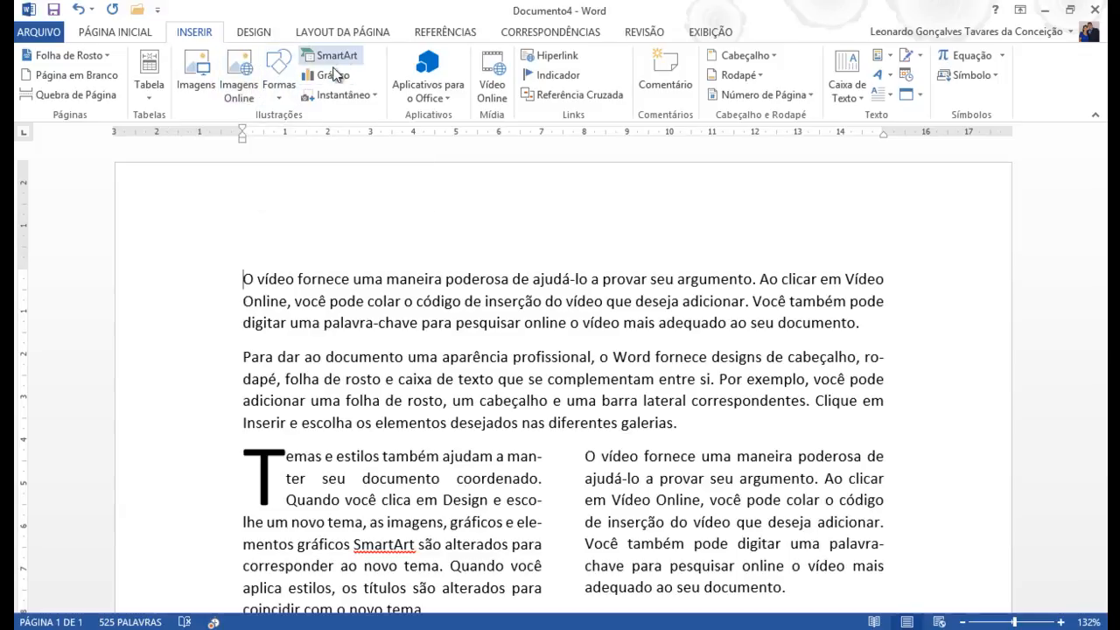
click(280, 97)
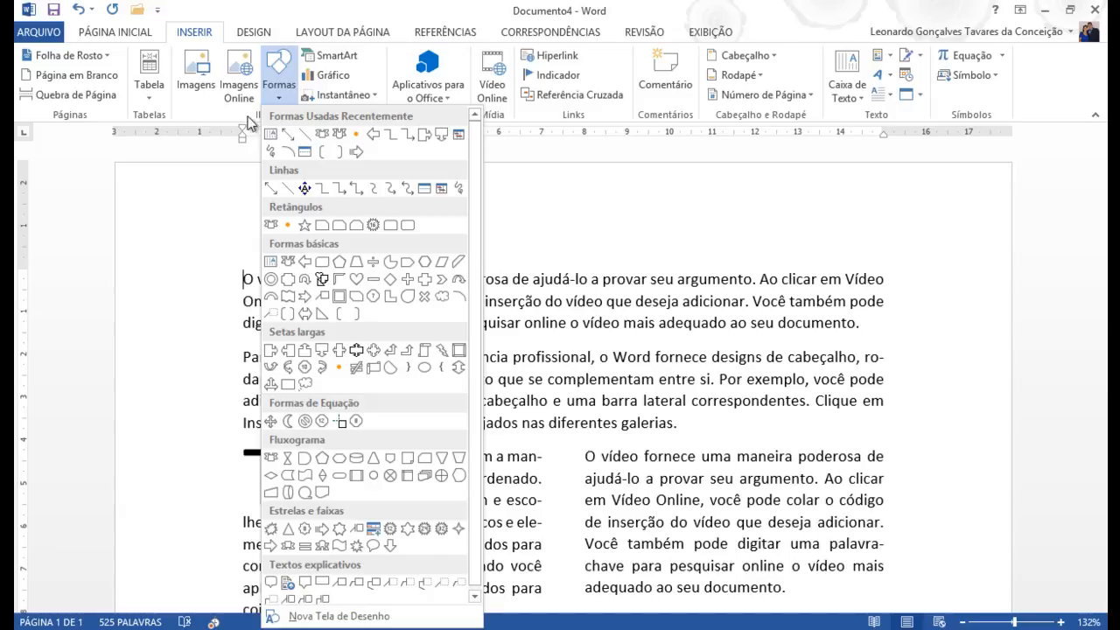
click(378, 228)
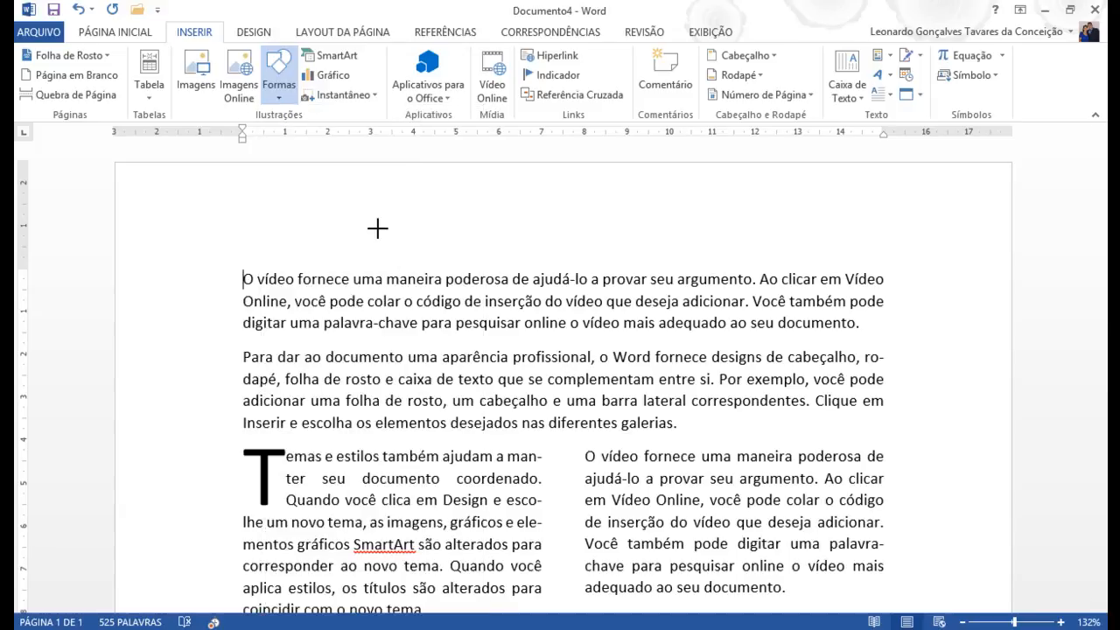
mouse_move(244, 271)
mouse_down()
mouse_move(376, 378)
mouse_move(438, 390)
mouse_up()
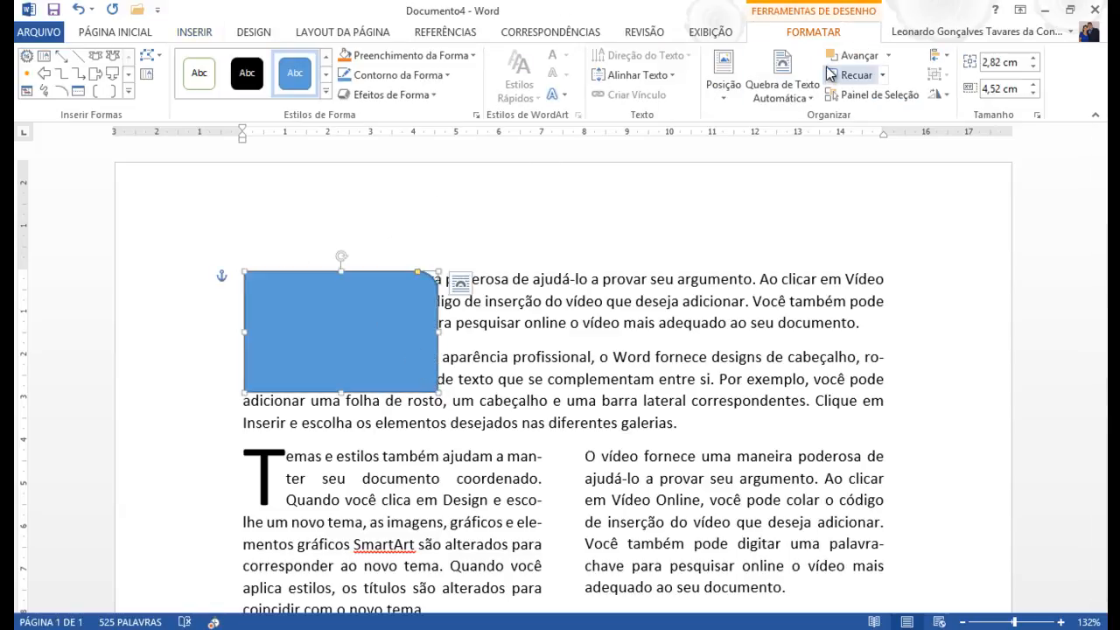
Step: Set the rectangle's text wrapping to square (Quadrado) so the surrounding paragraphs flow around it
click(773, 97)
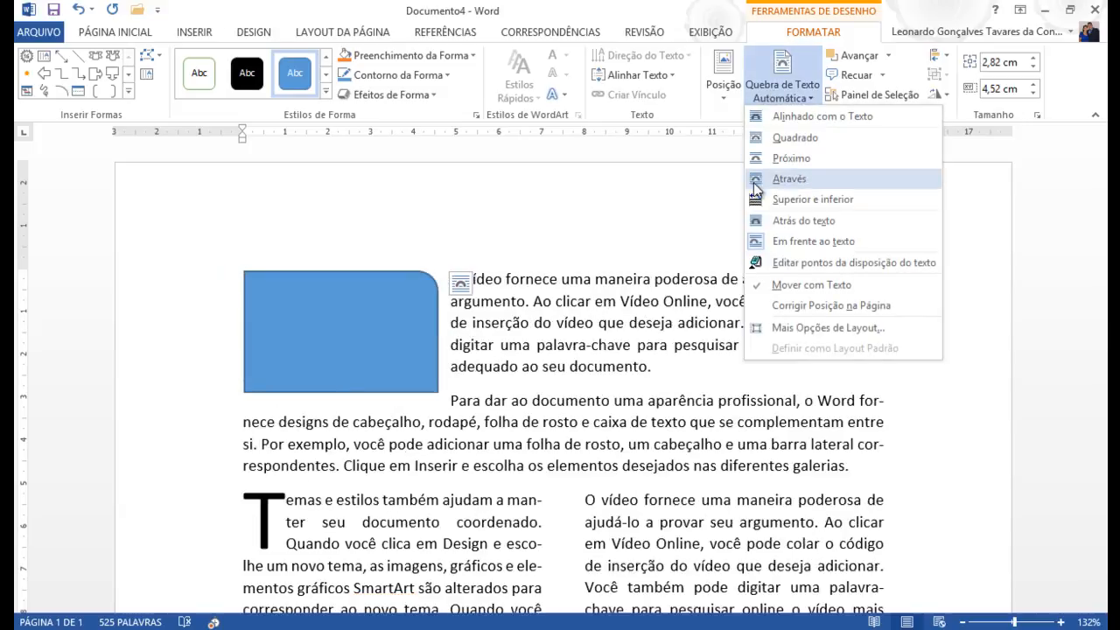
click(793, 140)
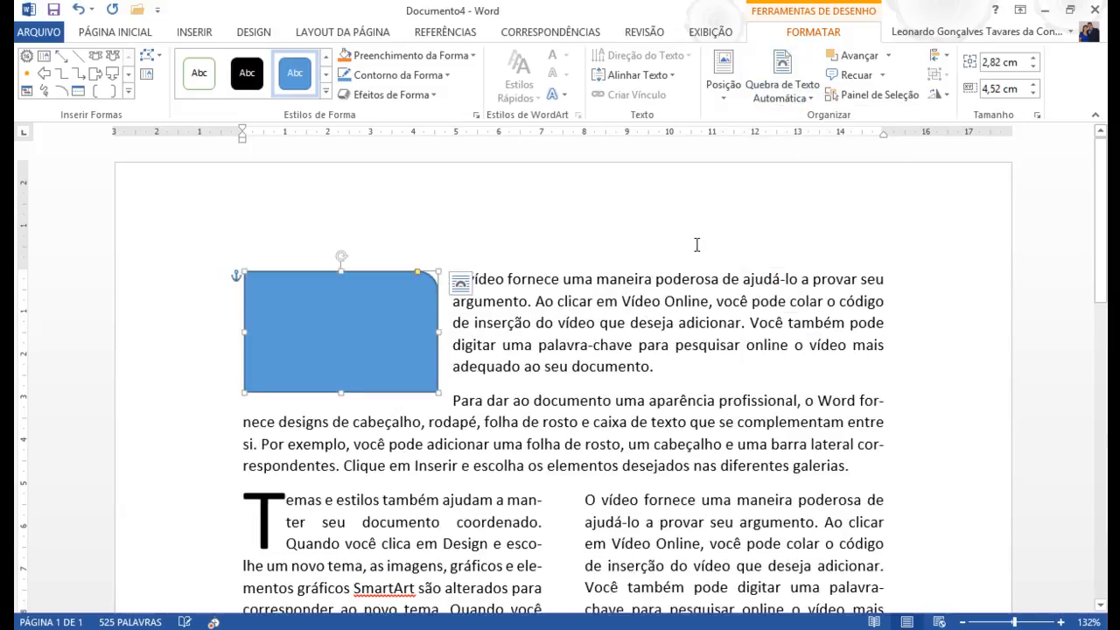
click(626, 339)
Step: Change the blue rectangle beside the first paragraph into a block down arrow and deselect it
click(418, 358)
click(114, 77)
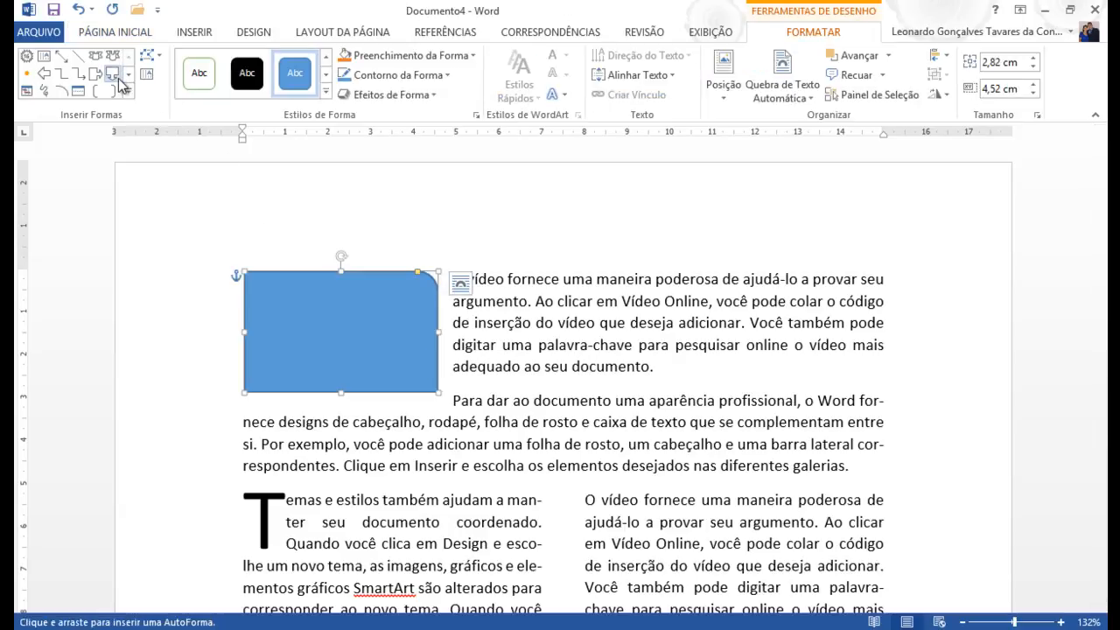
click(160, 60)
mouse_move(196, 81)
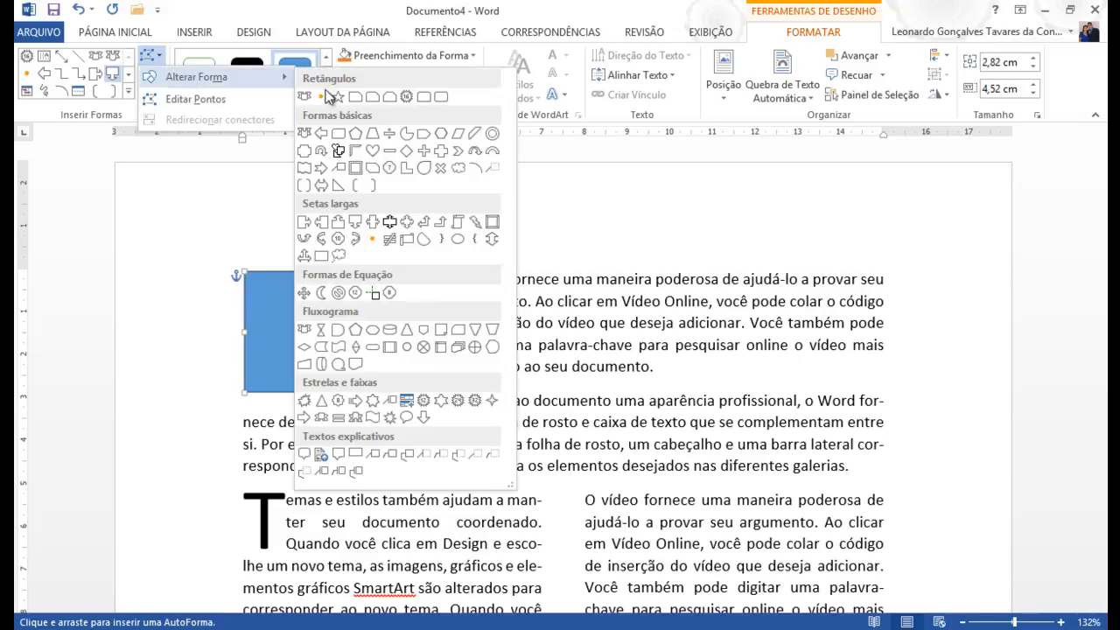
click(355, 222)
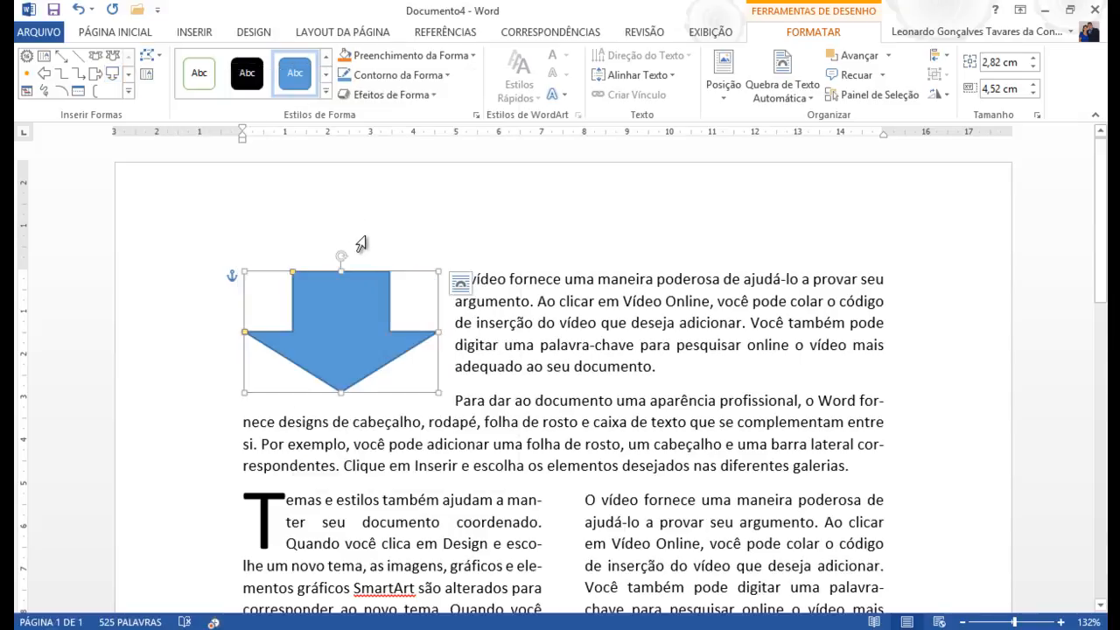
click(537, 323)
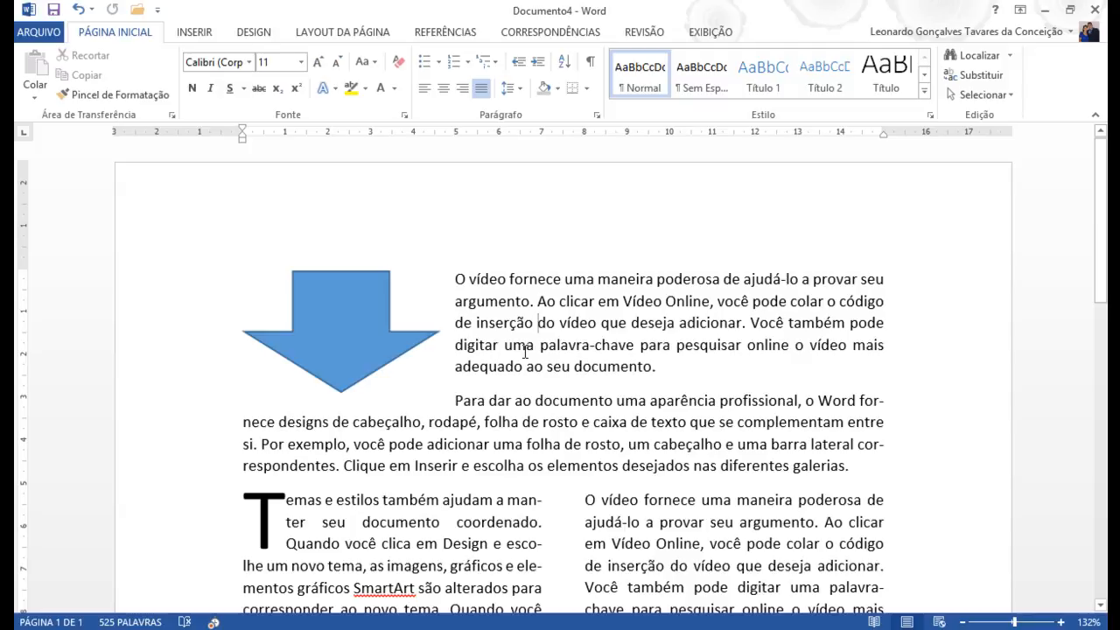
Step: Apply a page border to the whole document using the candy corn art pattern
click(333, 35)
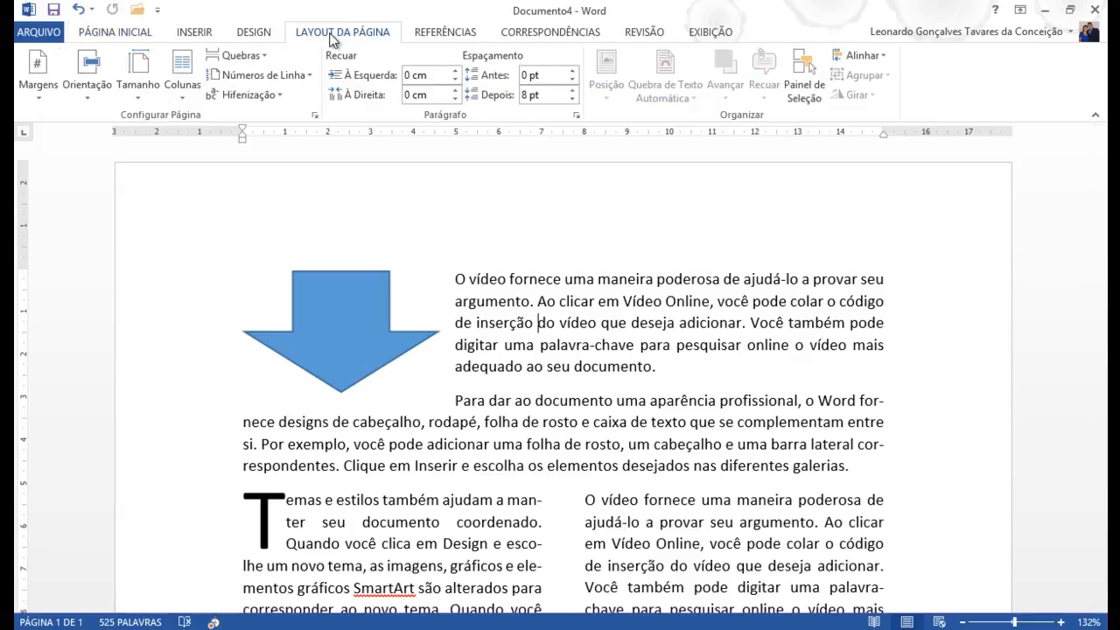
click(253, 36)
click(200, 36)
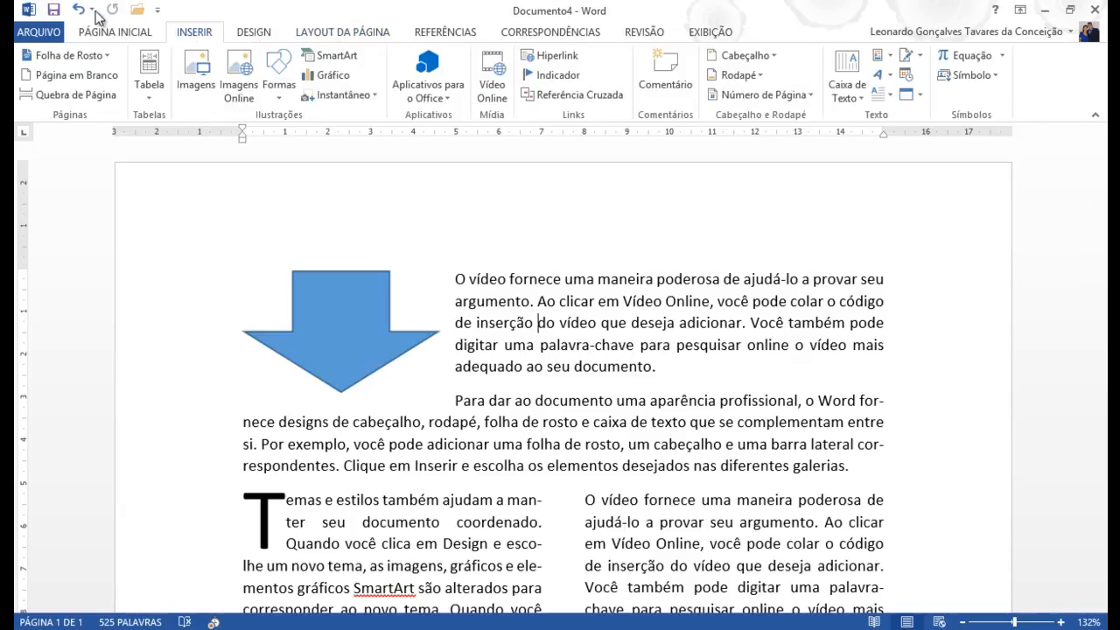
click(114, 33)
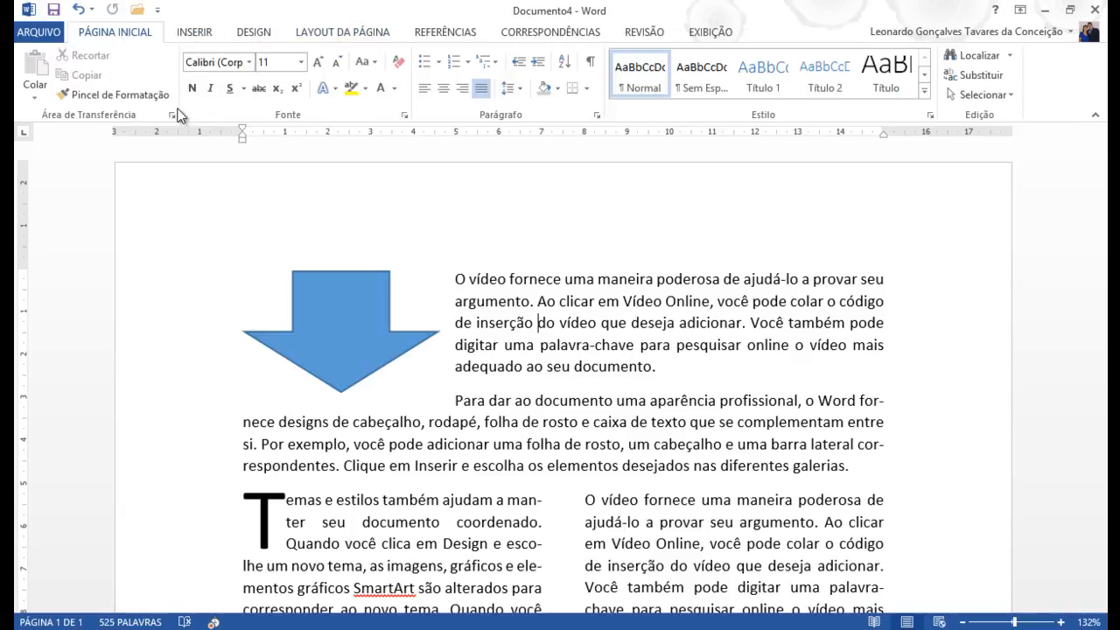
click(558, 89)
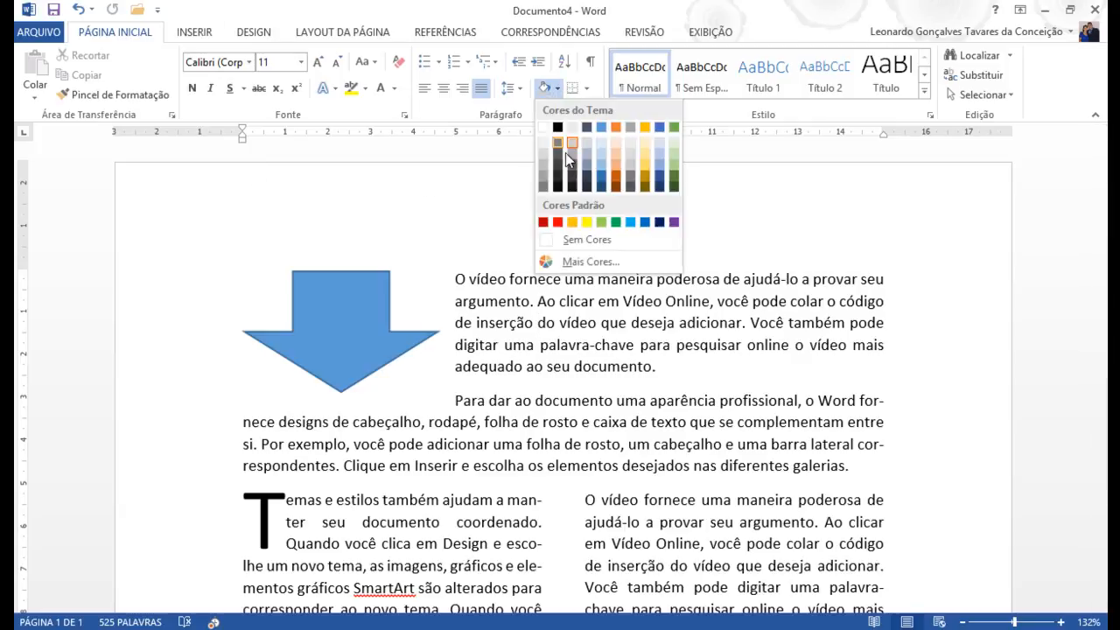
click(585, 88)
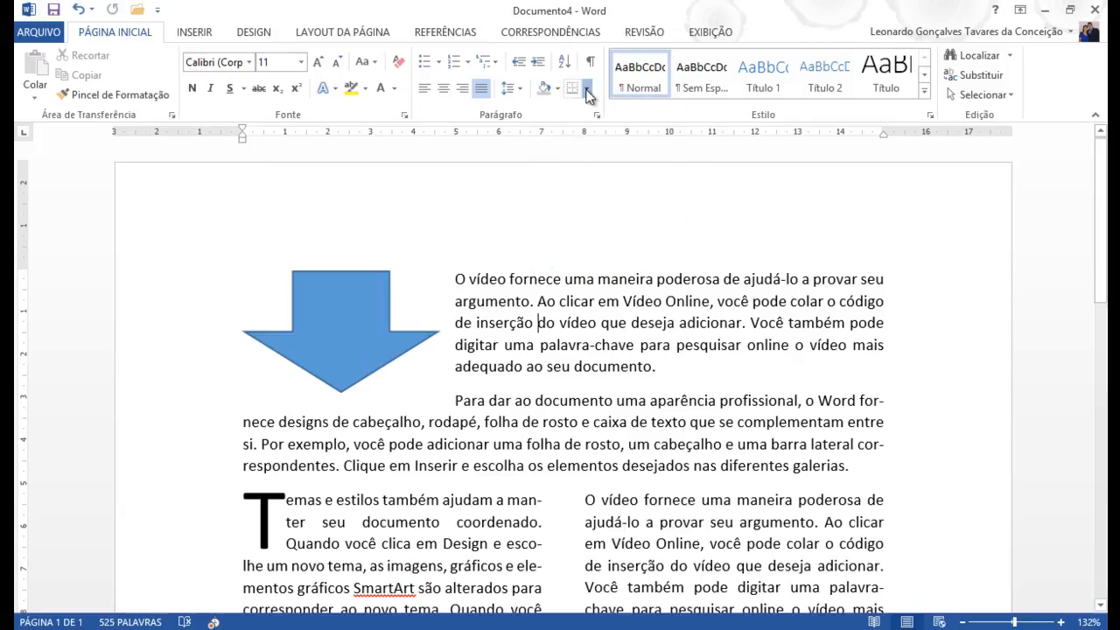
click(585, 88)
click(599, 424)
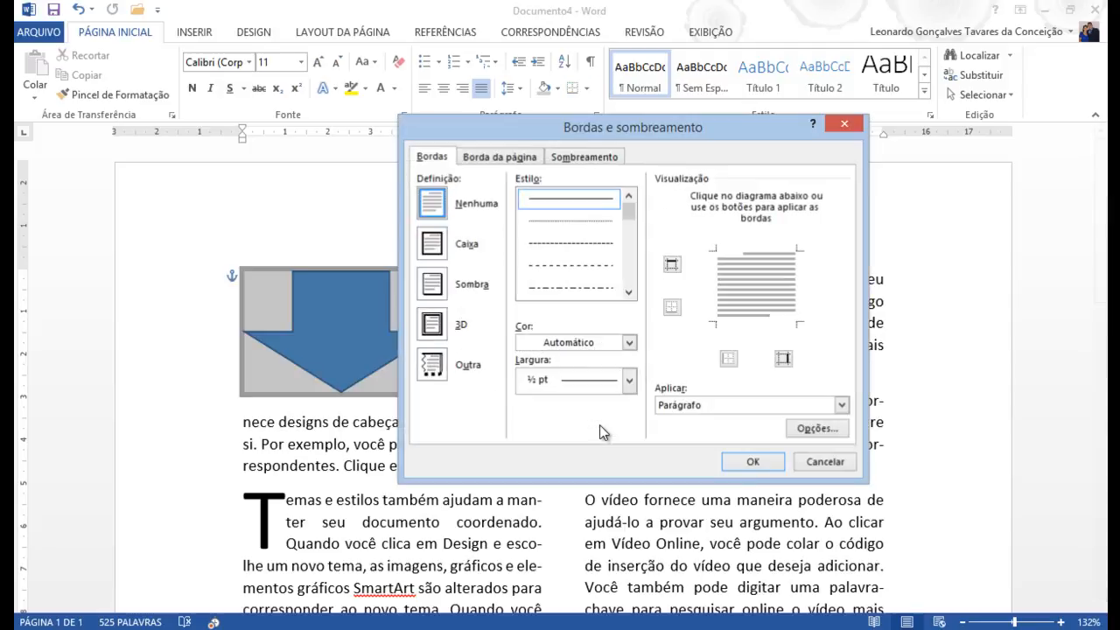
click(517, 157)
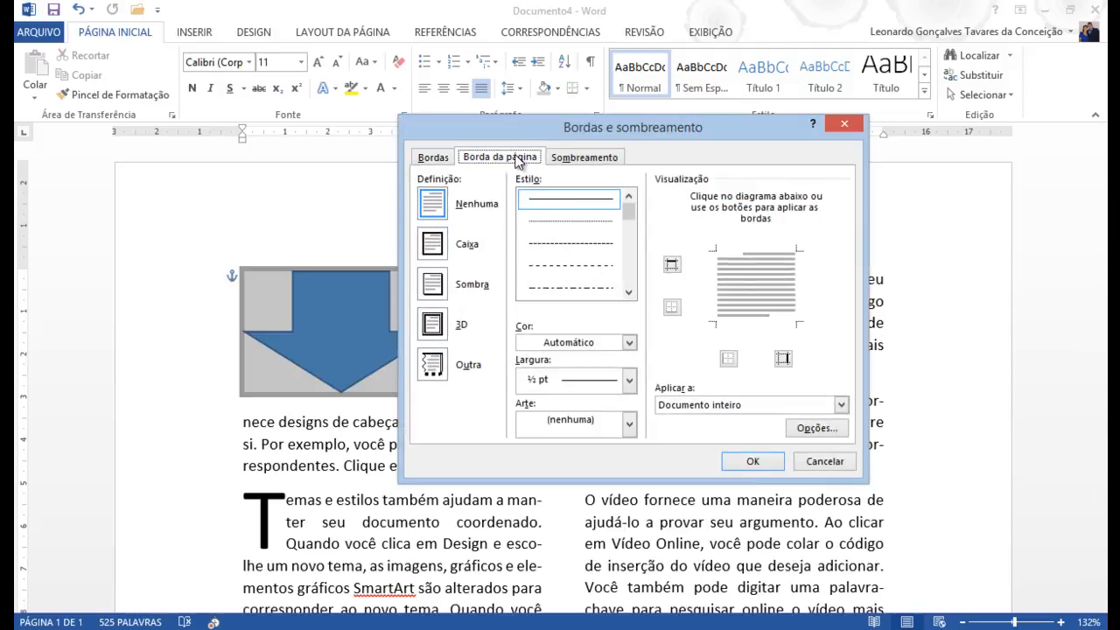
click(630, 425)
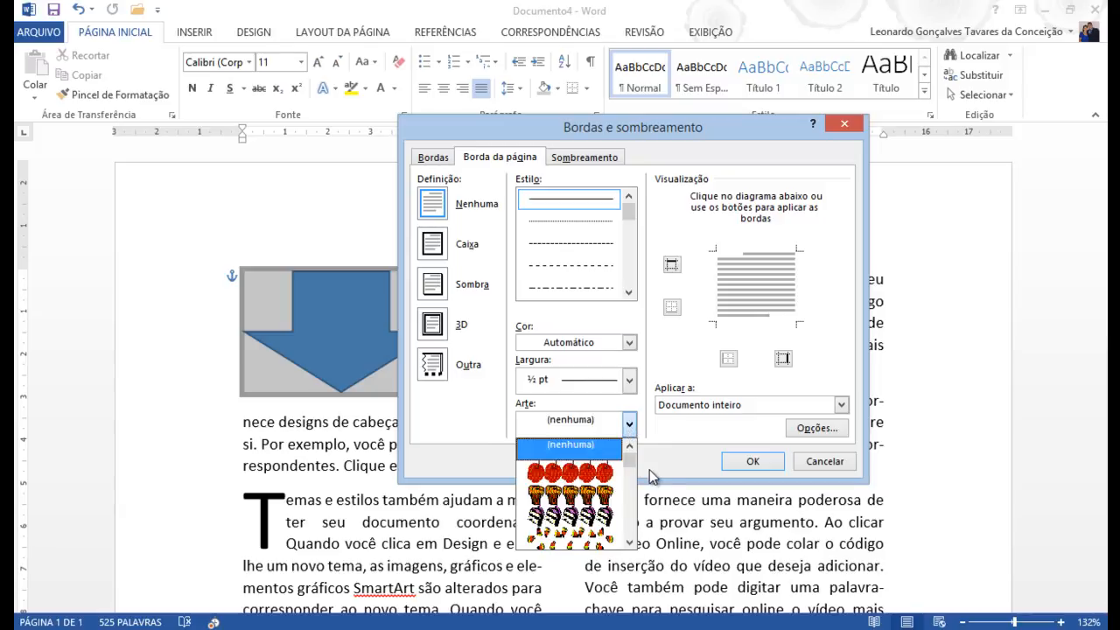
click(600, 542)
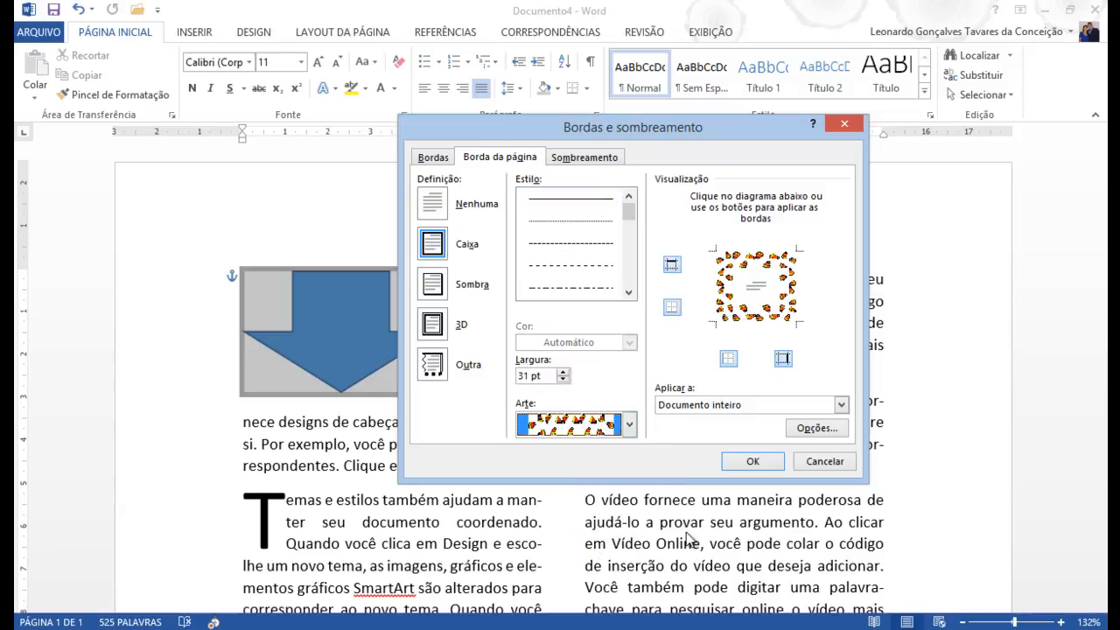
click(754, 462)
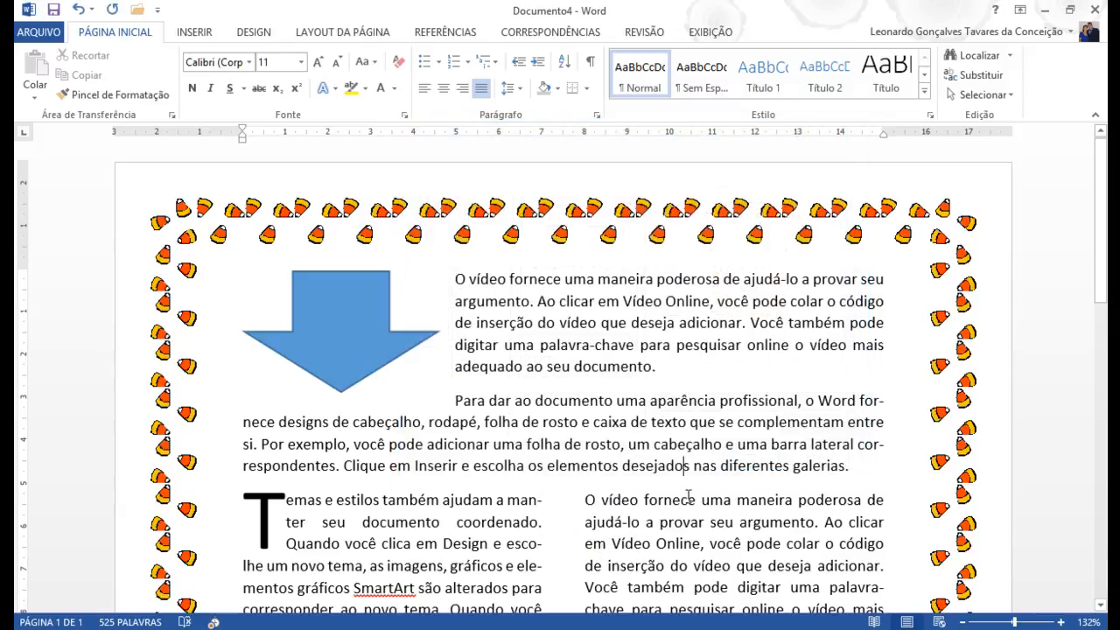
scroll(687, 498, down, 8)
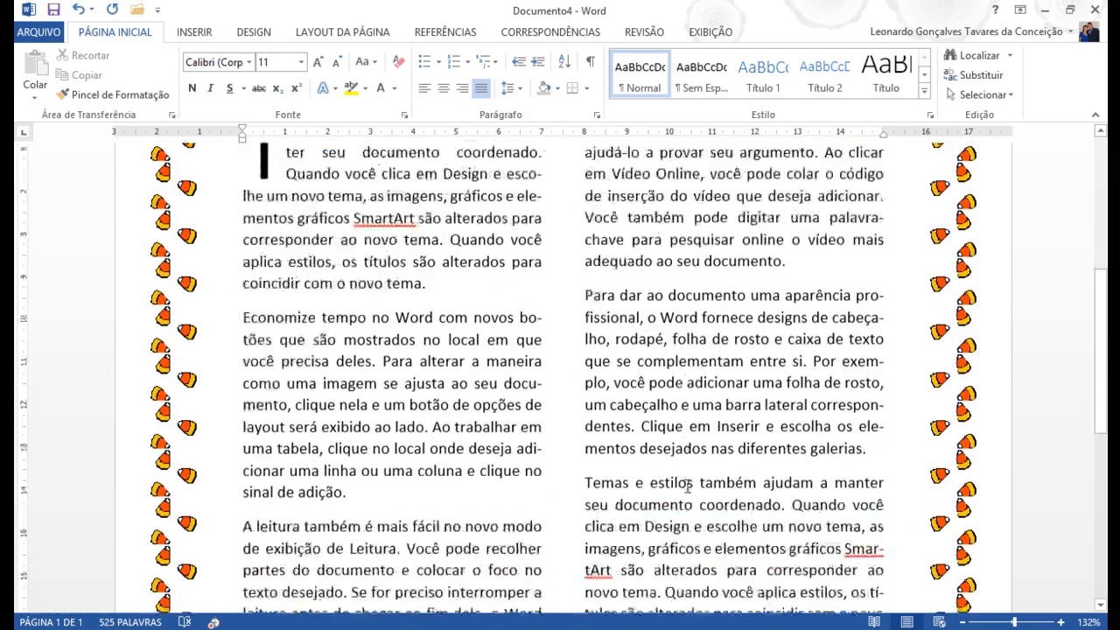
scroll(687, 483, down, 3)
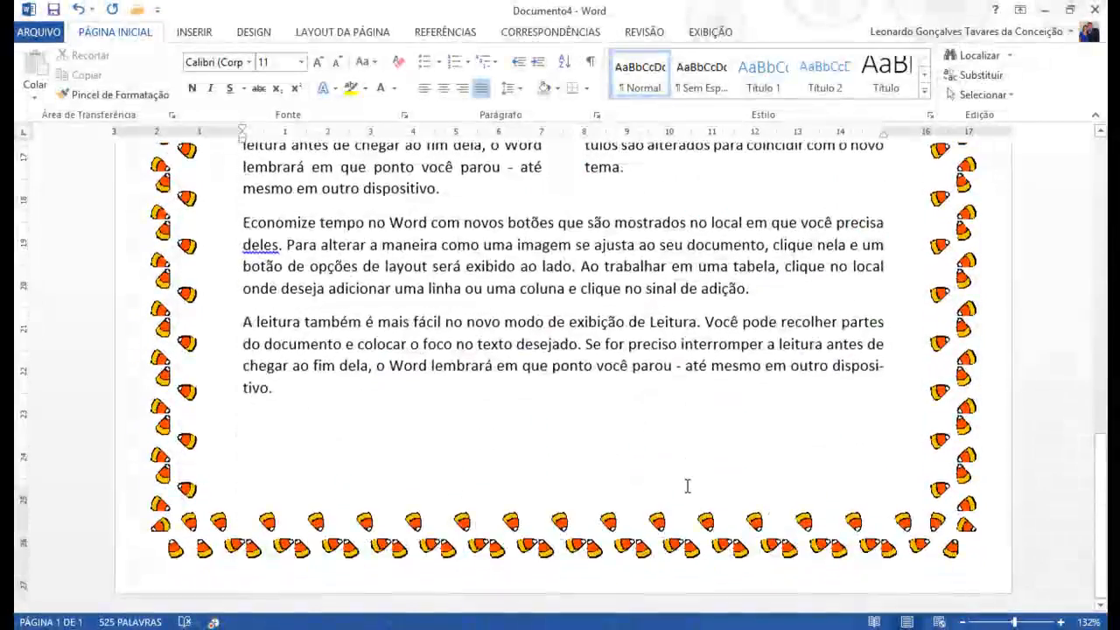
scroll(688, 483, up, 8)
scroll(687, 484, up, 2)
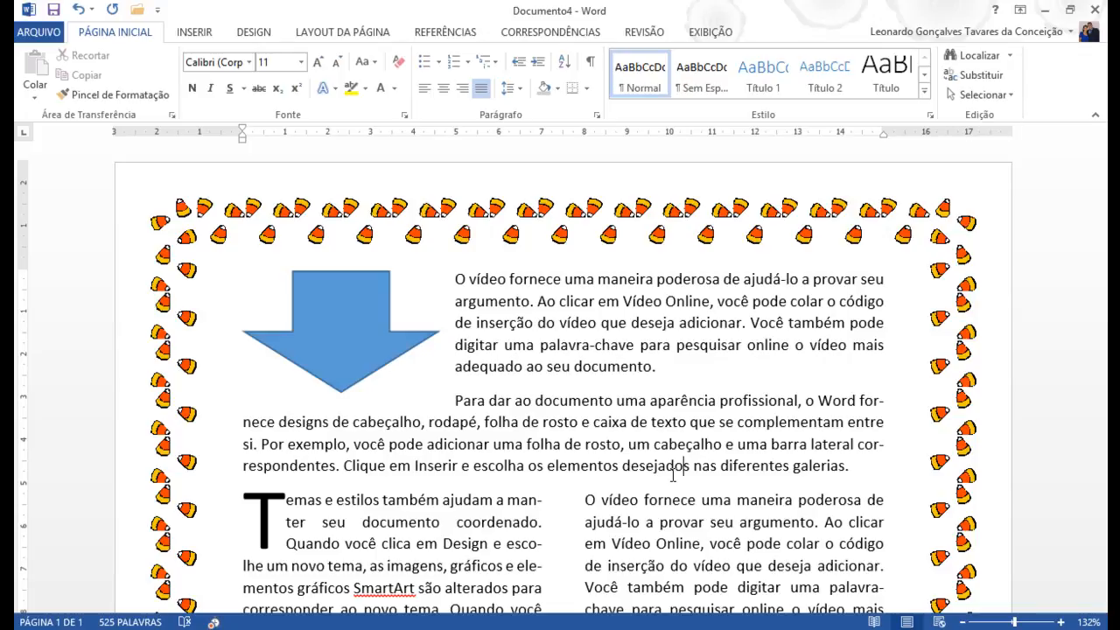
mouse_move(460, 628)
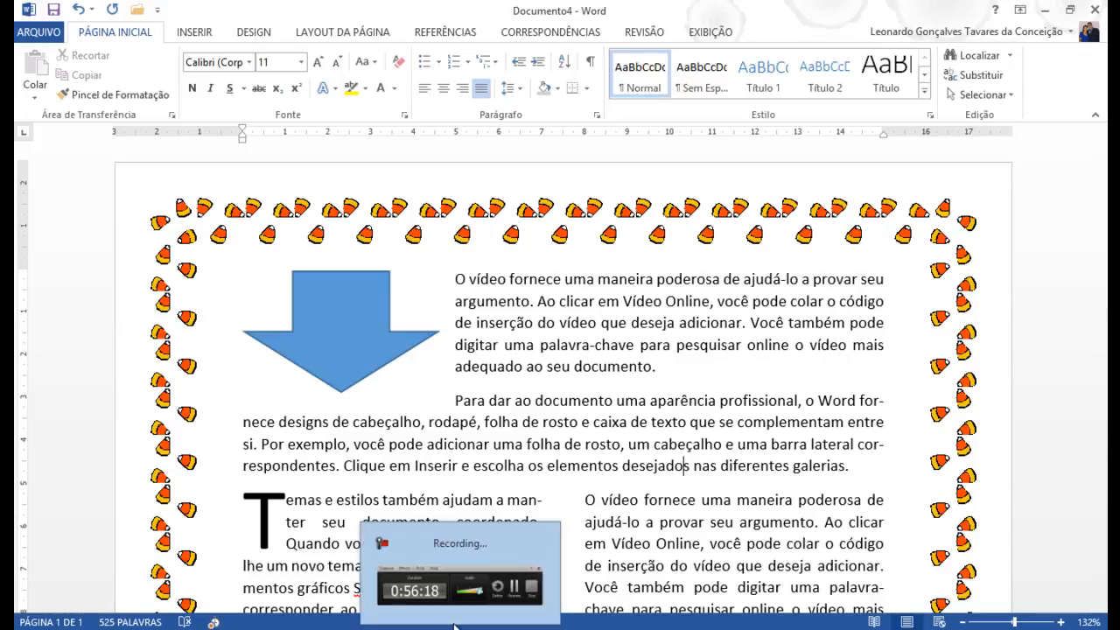
Step: Close all open documents, Documento4, Documento1 and Documento3, without saving their changes
click(32, 32)
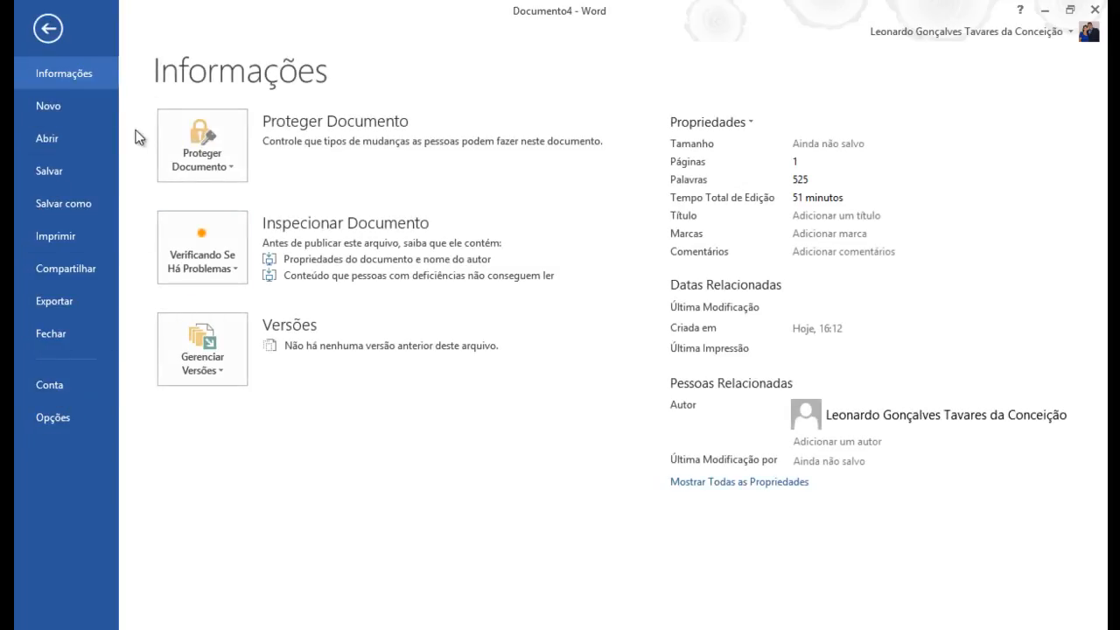
click(1094, 9)
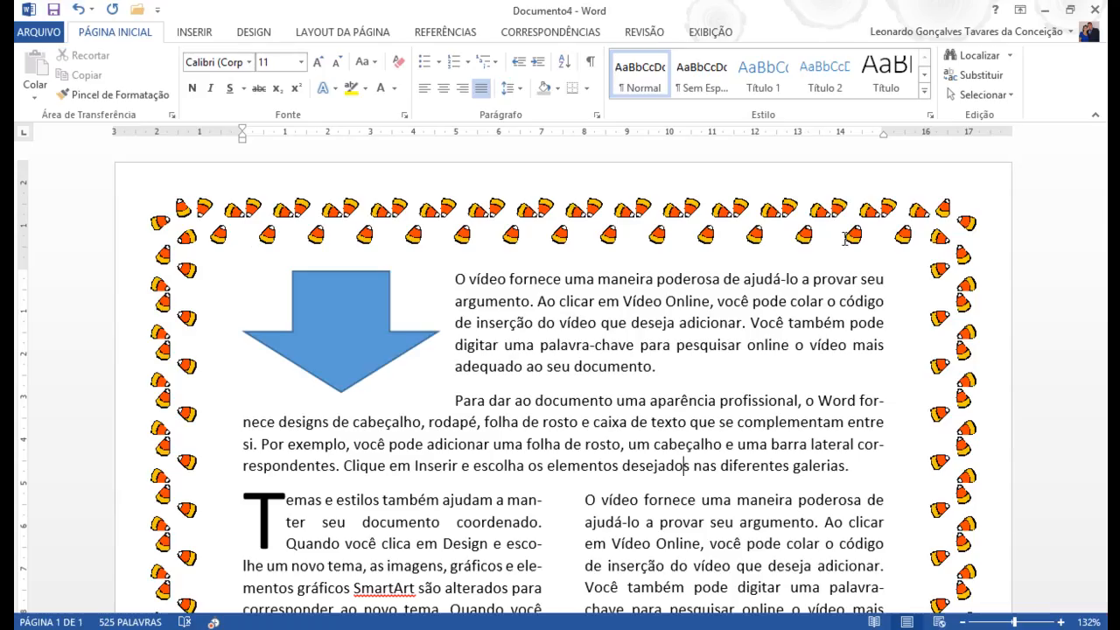
click(582, 359)
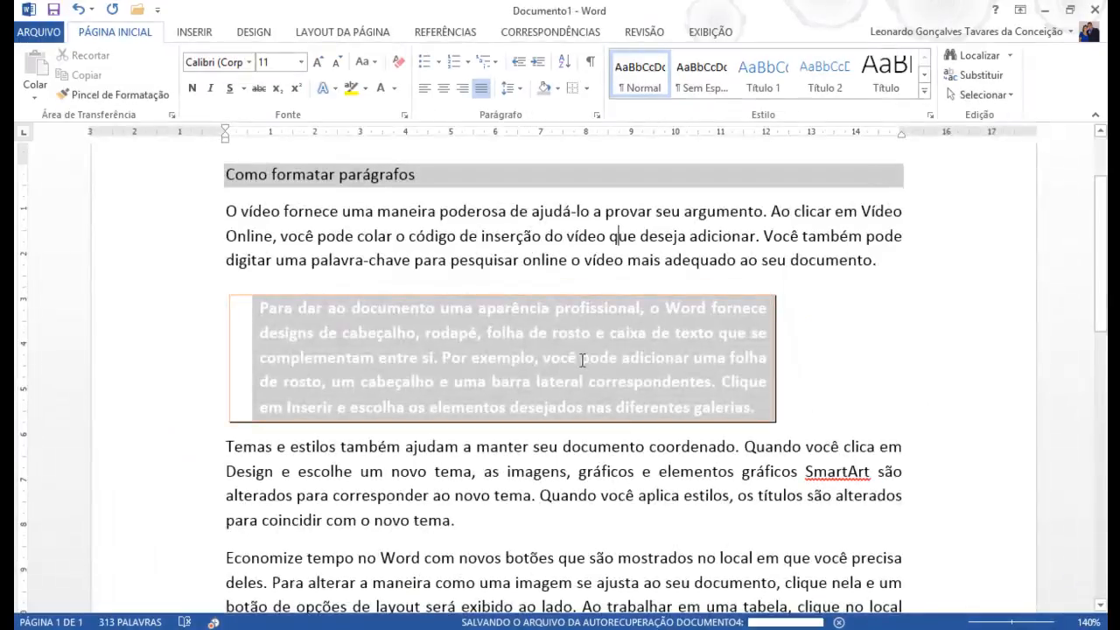
click(1101, 9)
click(571, 358)
click(1094, 10)
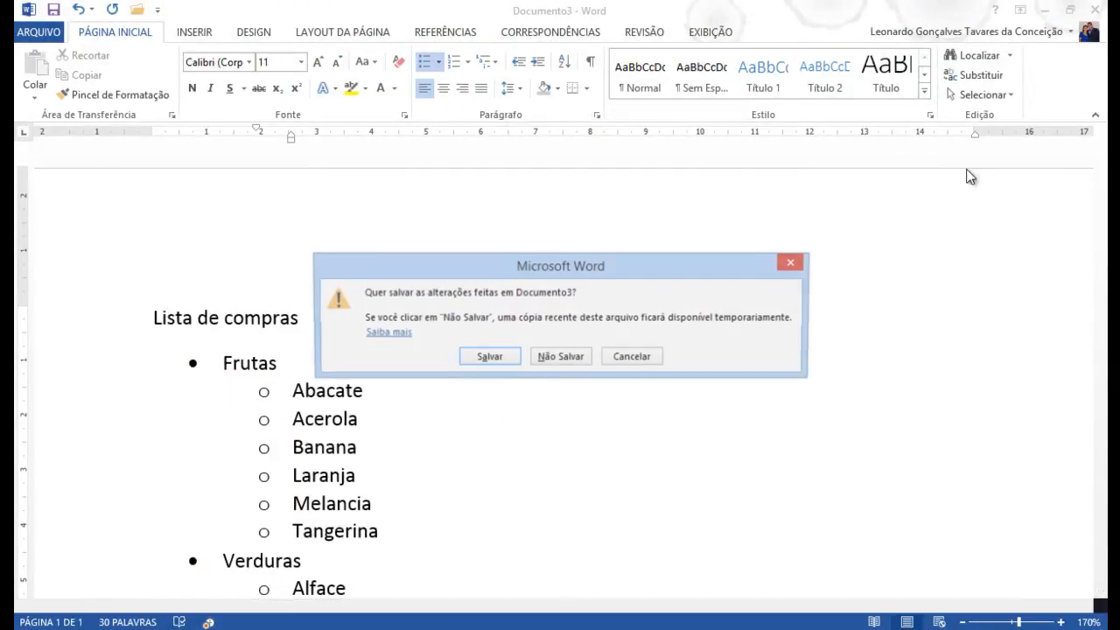
click(561, 357)
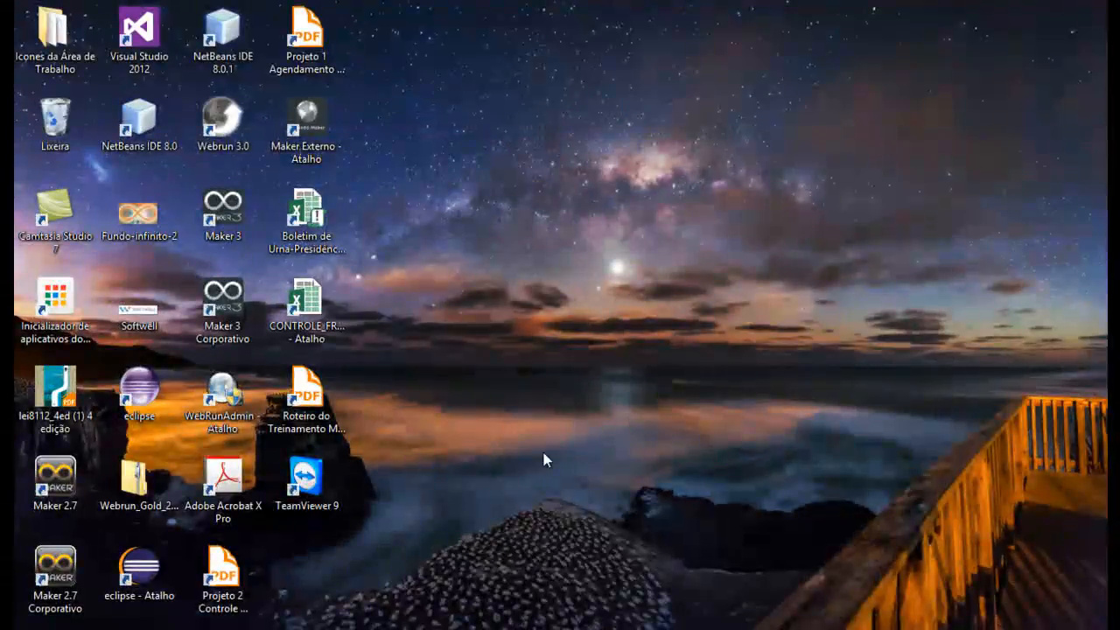
click(718, 627)
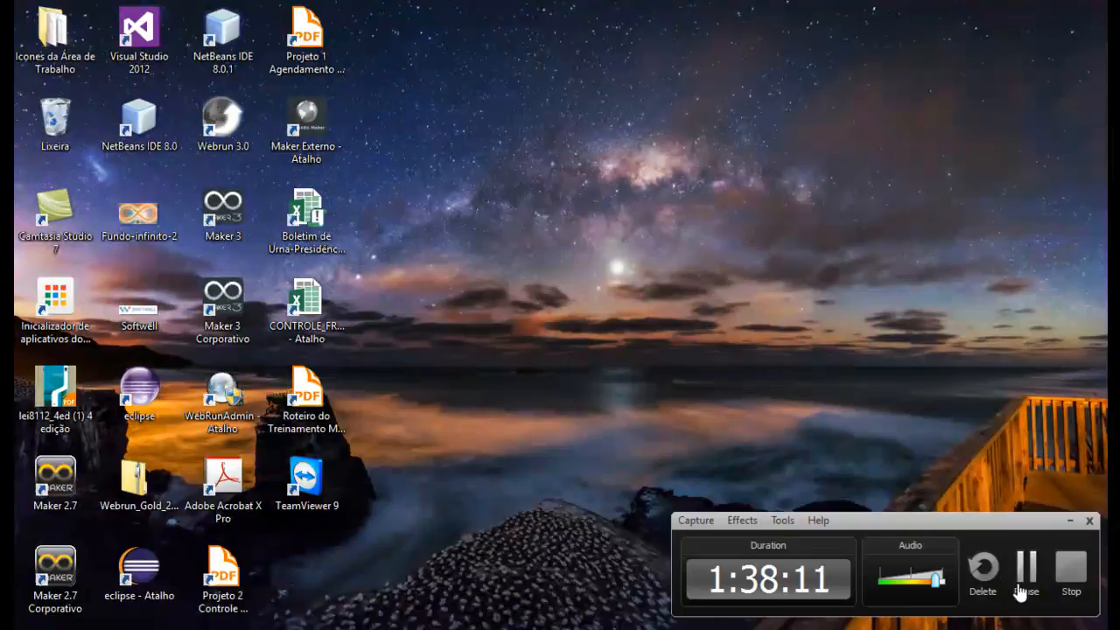